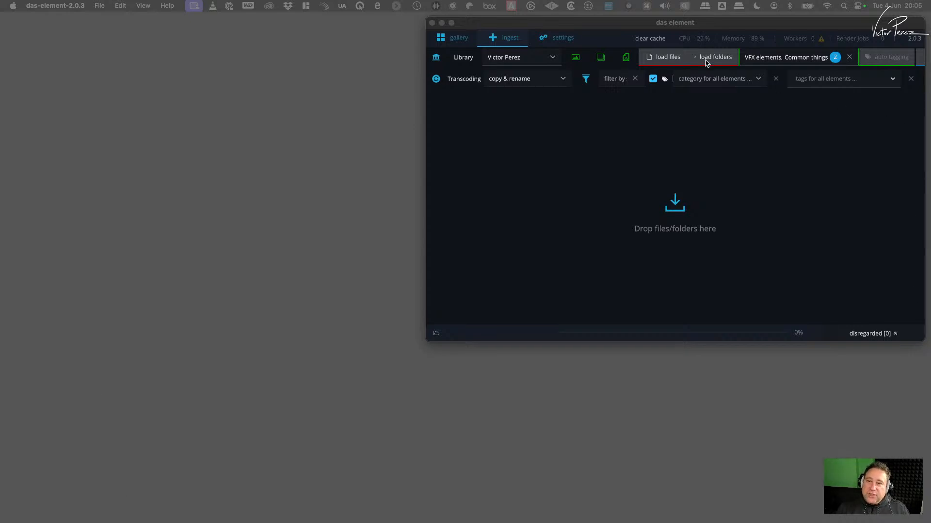
- Switch to Chrome and open the video tutorials on the das element website from the Google search results
drag(693, 28, 511, 110)
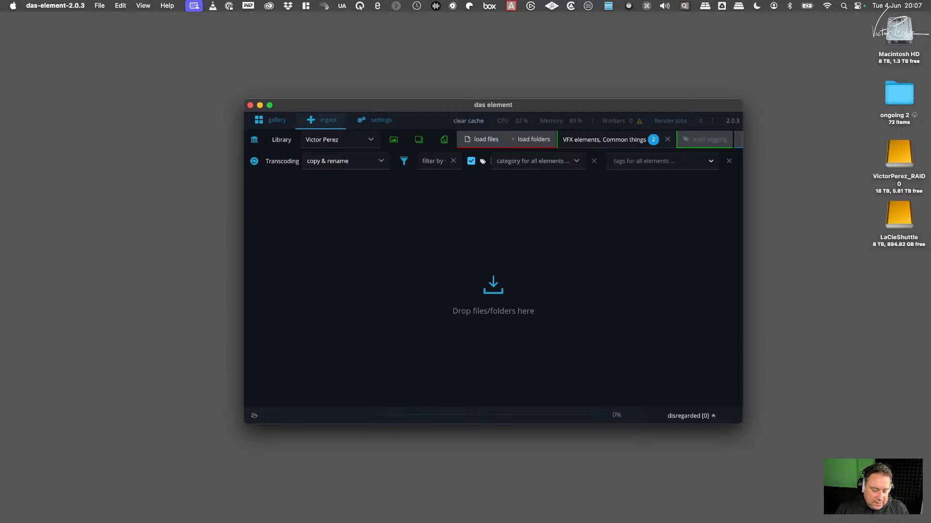
key(super+Tab)
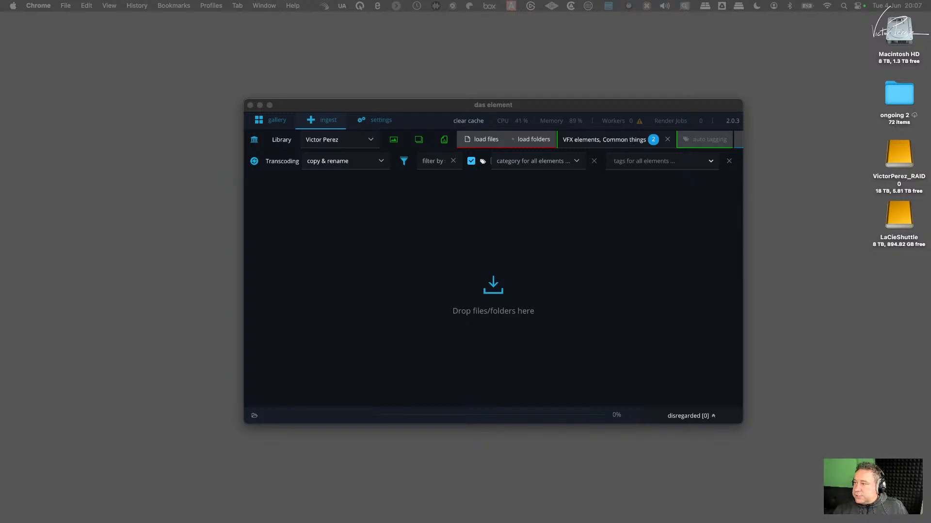
drag(930, 43, 344, 37)
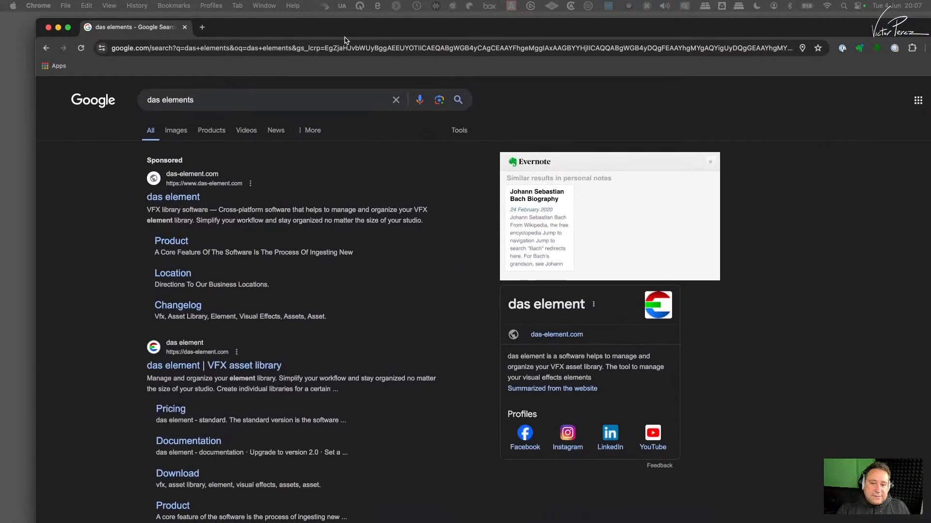
click(183, 196)
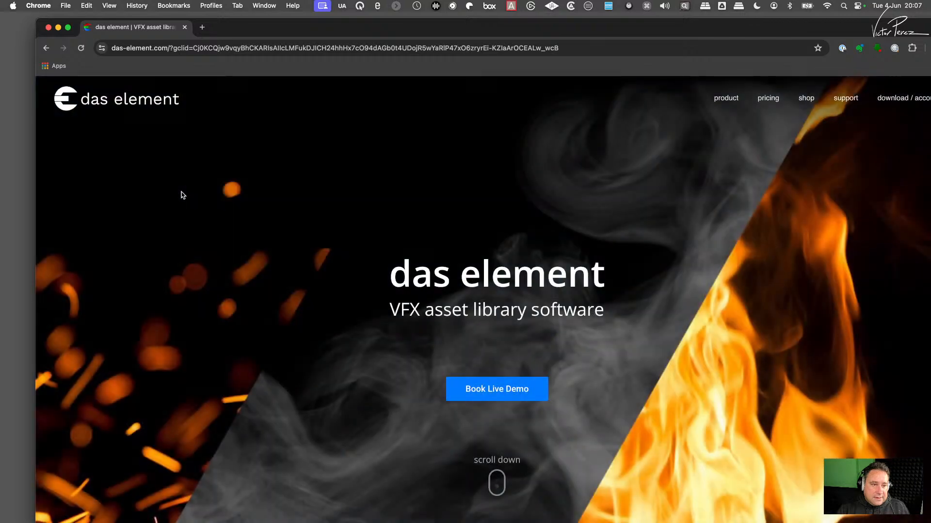
double_click(750, 28)
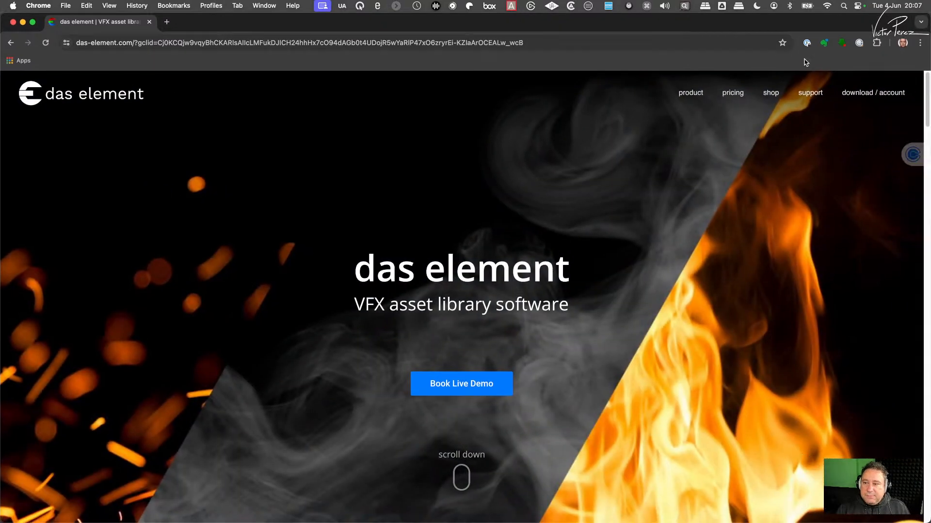
click(811, 90)
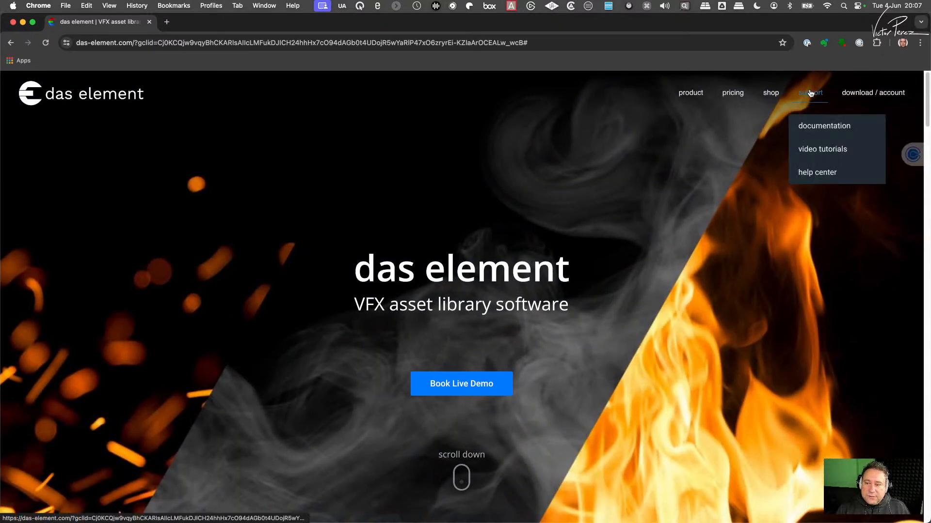
click(816, 153)
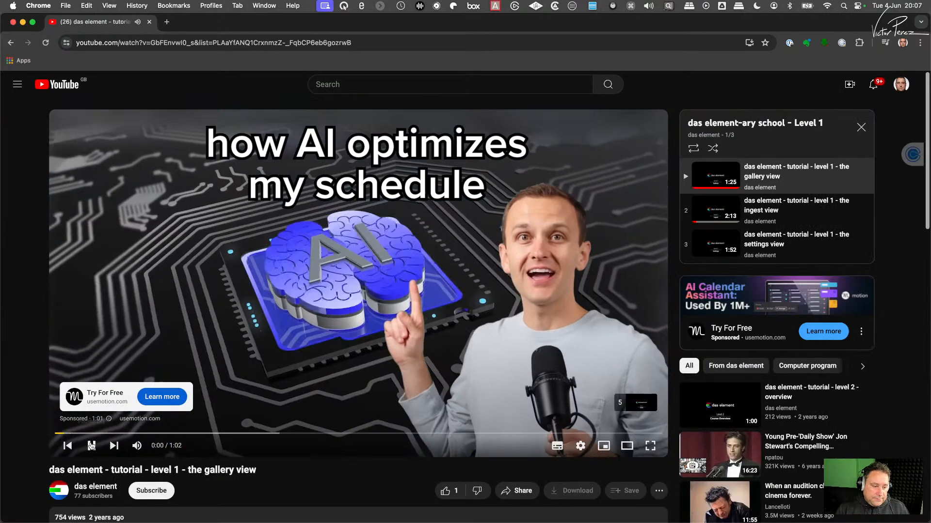
- Mute the gallery view tutorial, skip its advertisement and pause the video
click(90, 445)
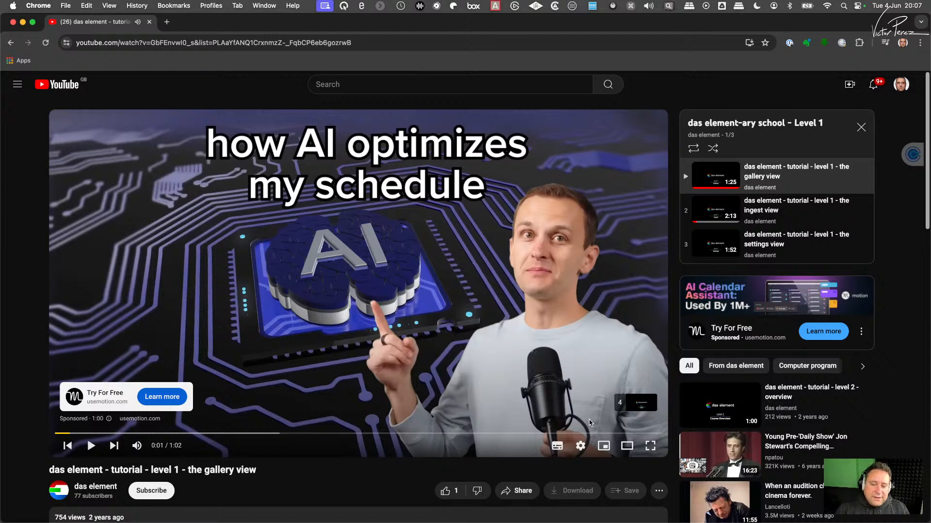
click(91, 446)
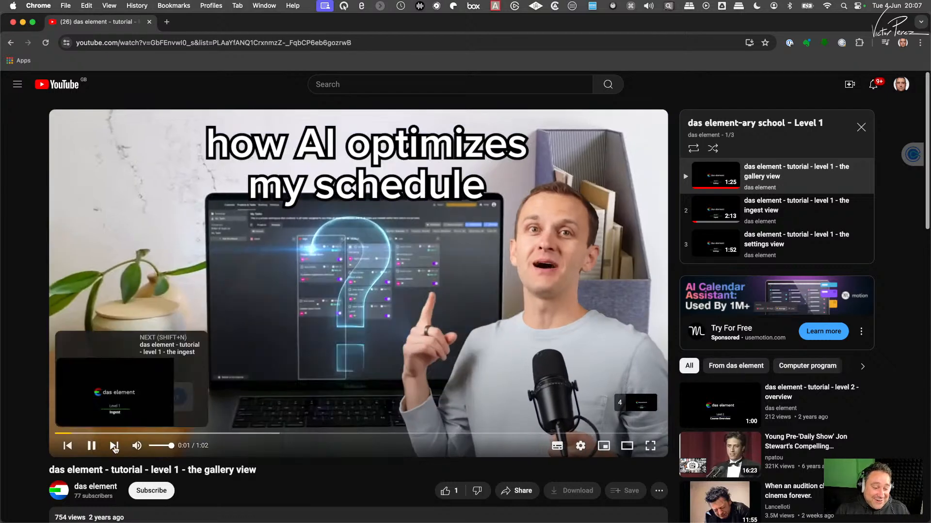
drag(159, 446, 149, 447)
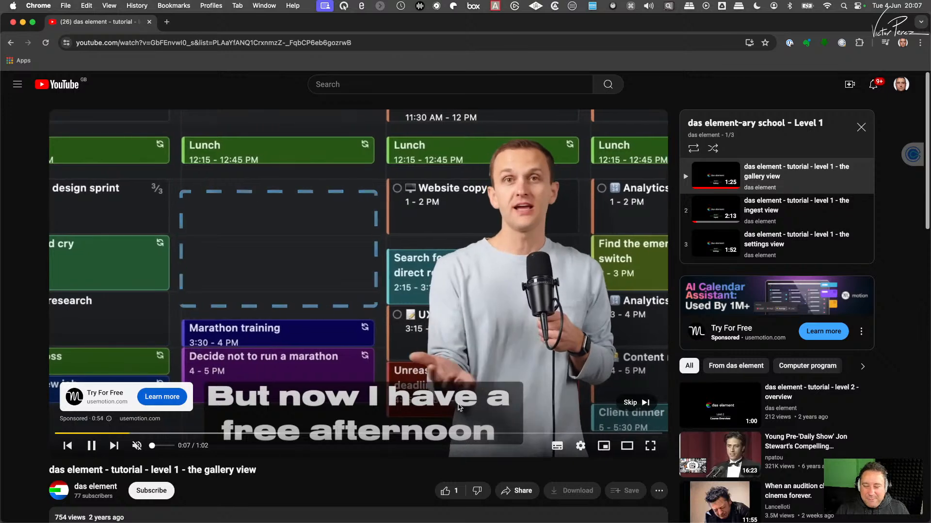
click(633, 406)
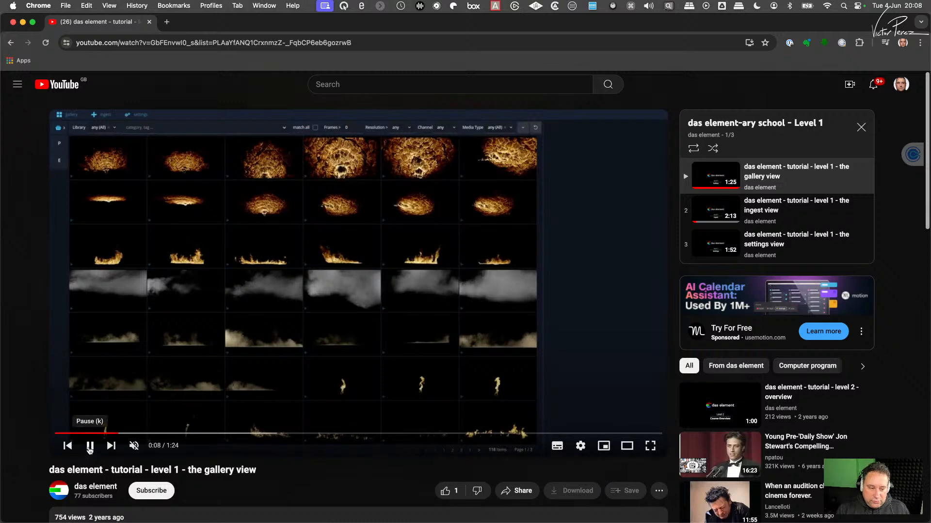
click(89, 446)
- Move the browser window out of the way and open the VFX Elements folder on the RAID0 drive in Finder
drag(201, 29, 635, 301)
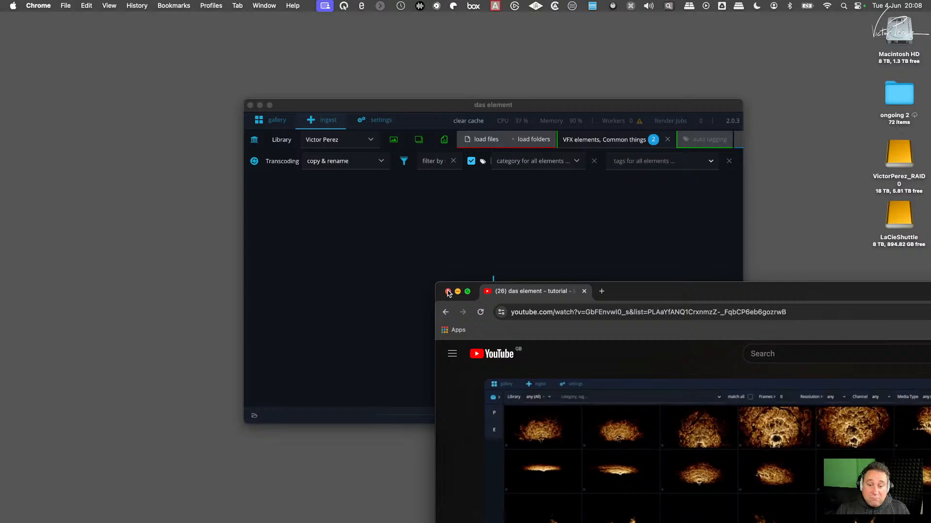
drag(541, 286, 930, 266)
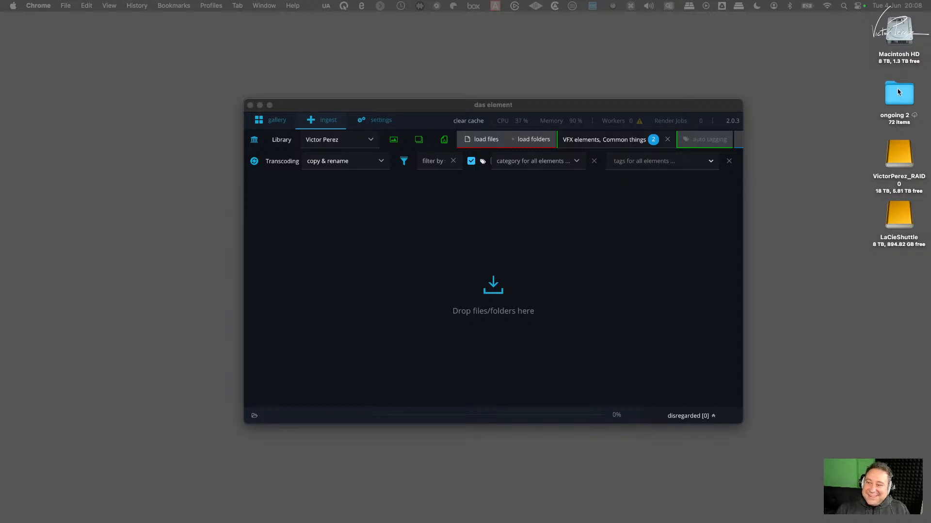
double_click(898, 160)
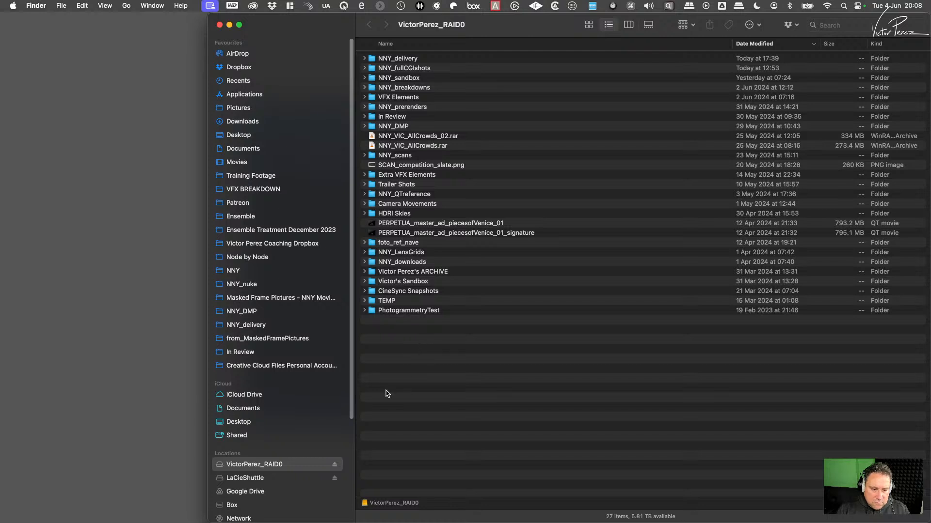
click(267, 480)
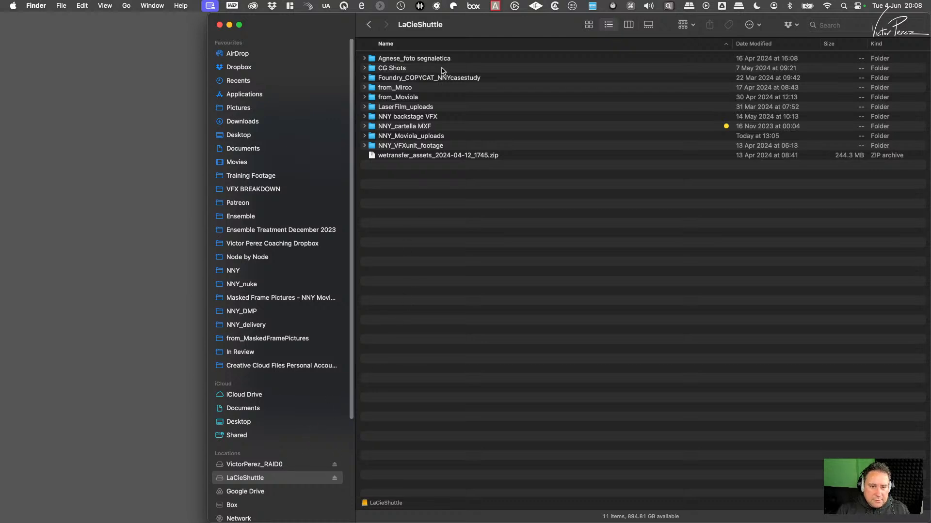
click(269, 465)
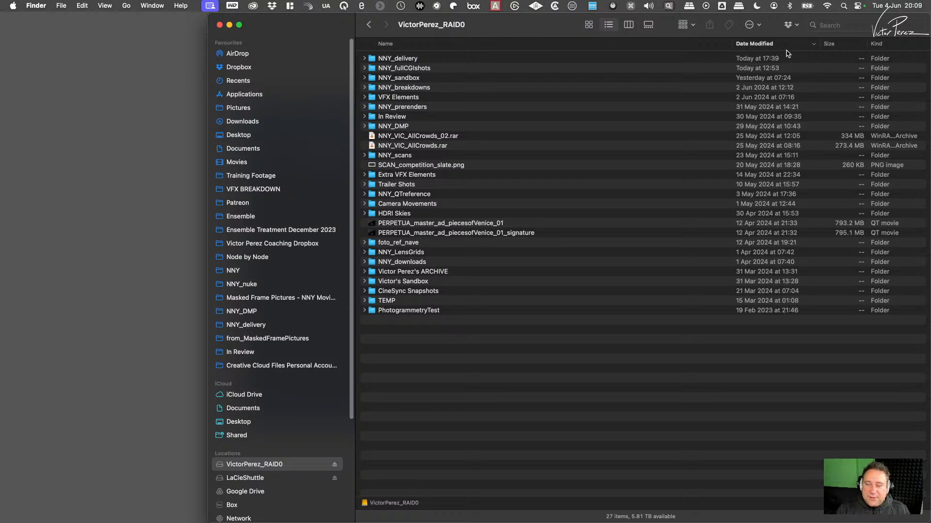
click(454, 44)
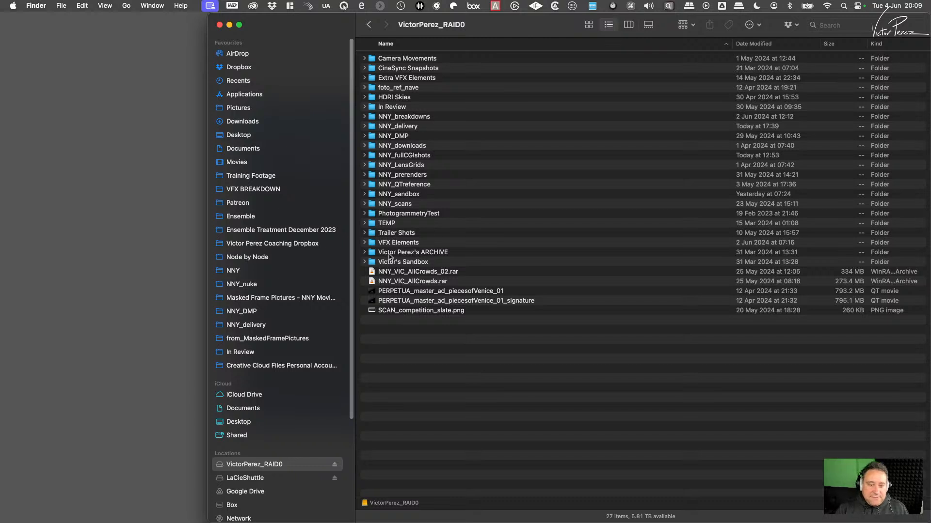
click(373, 245)
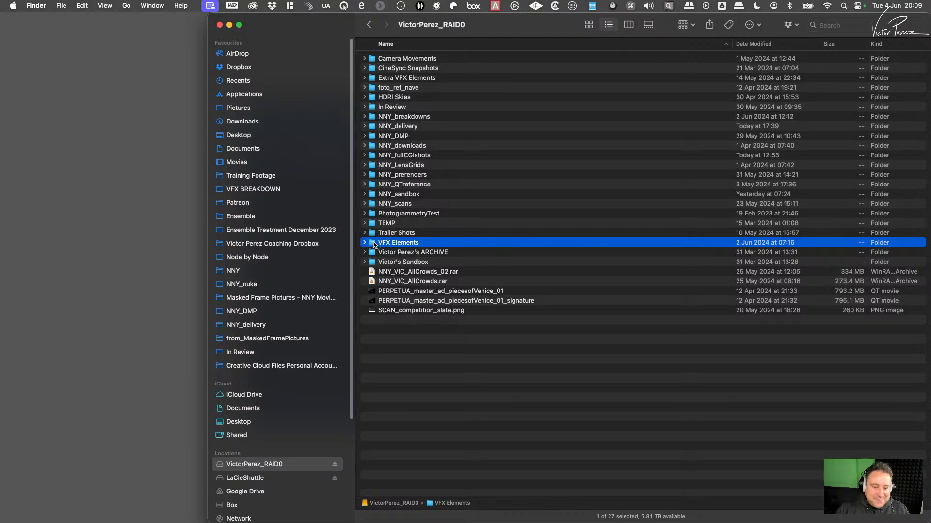
double_click(373, 242)
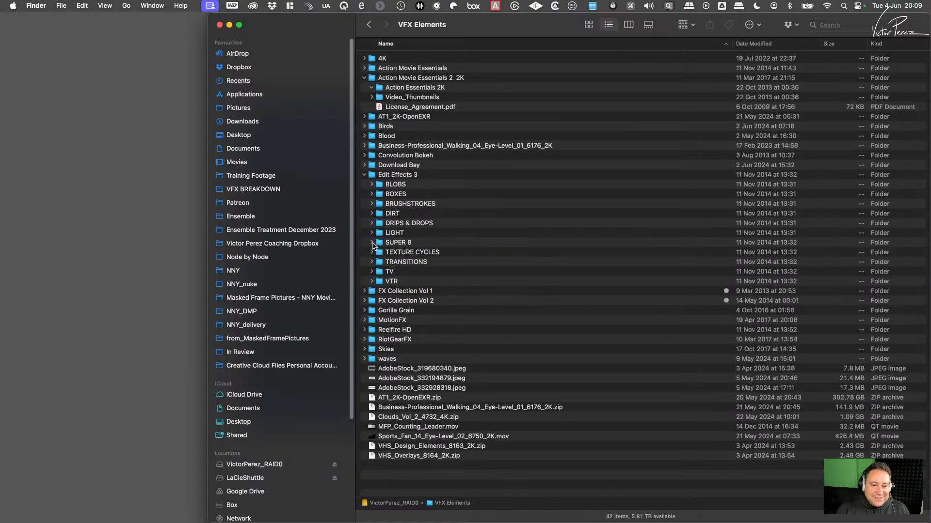
- Collapse Action Movie Essentials 2 2K and Edit Effects 3, then check the contents of the waves, Birds and Blood folders
click(364, 78)
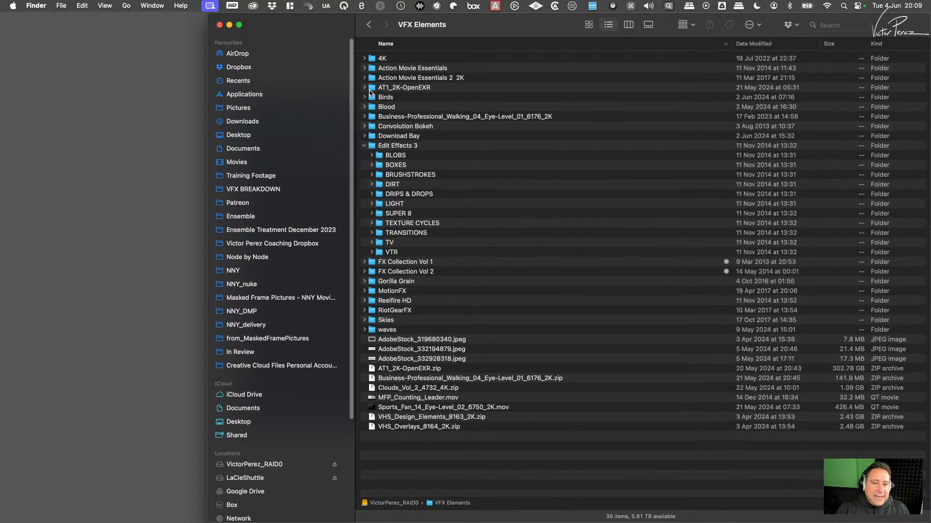
click(364, 146)
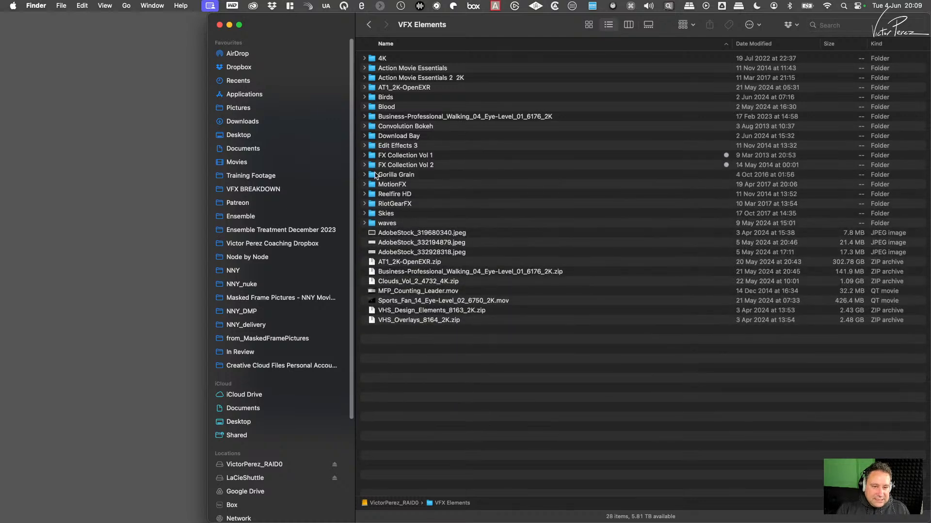
click(364, 223)
click(364, 224)
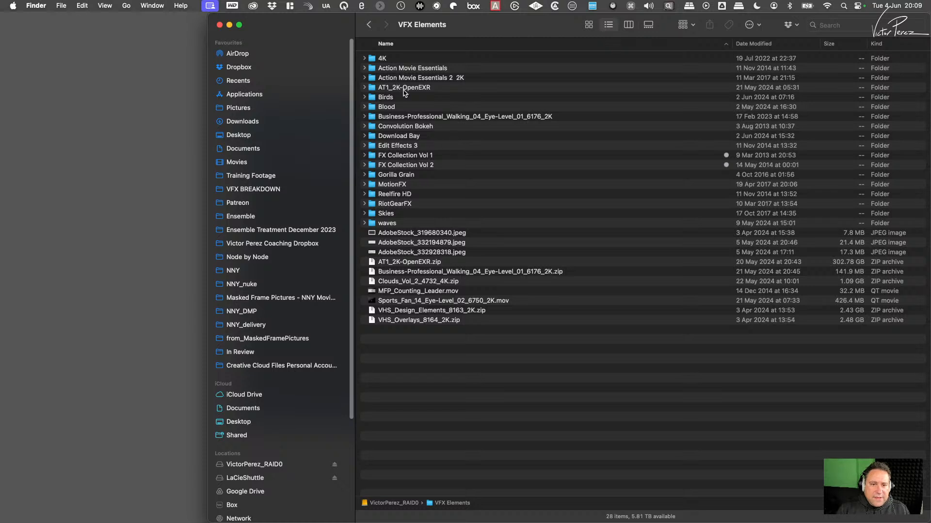
click(364, 97)
click(364, 98)
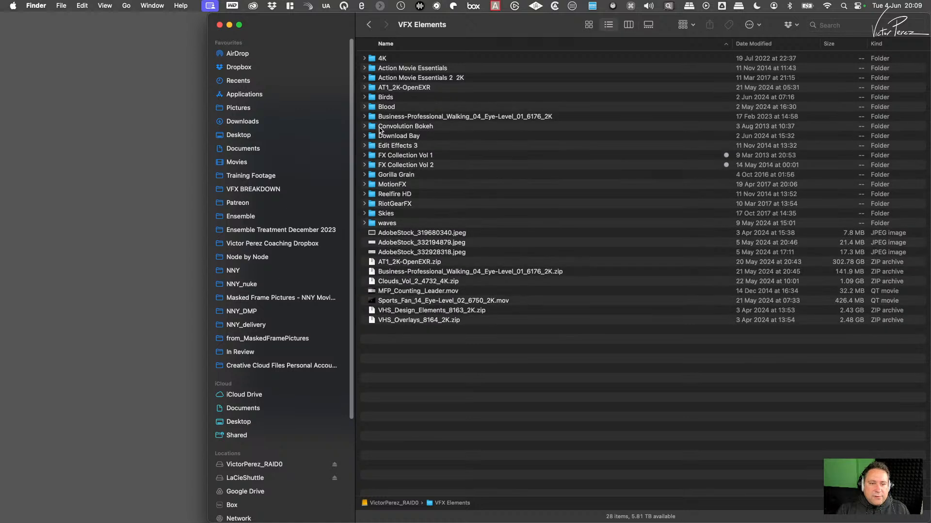
click(364, 107)
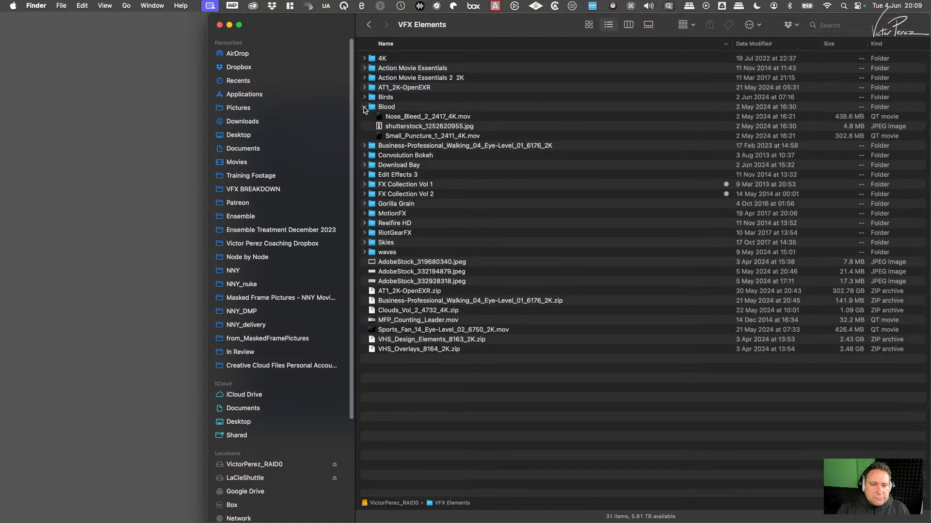
click(364, 107)
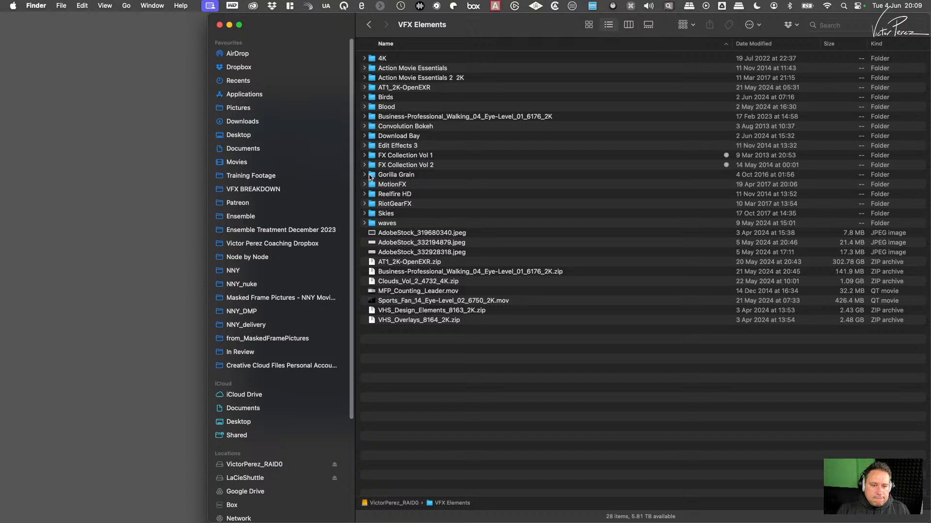
- Expand the waves folder and preview the first EXR frame of the Overcast_Ocean_High_8396_4K sequence
click(364, 224)
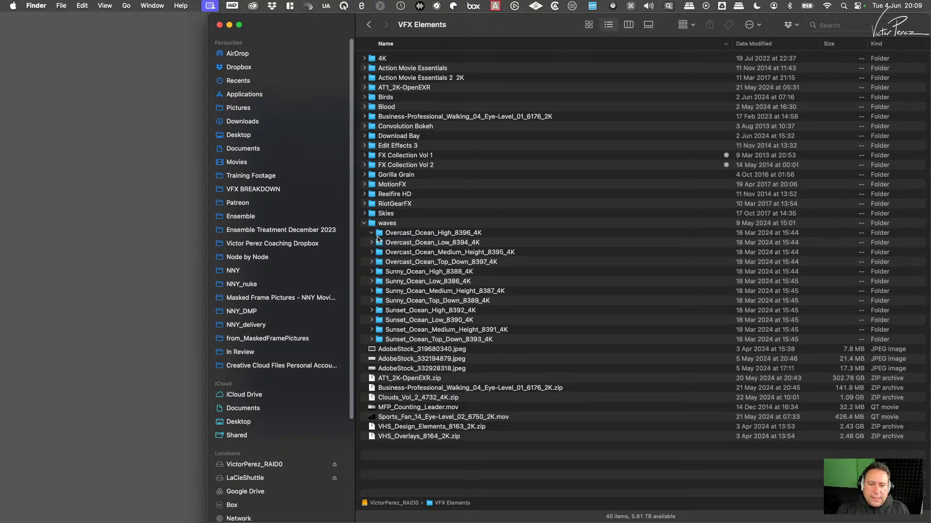
click(412, 244)
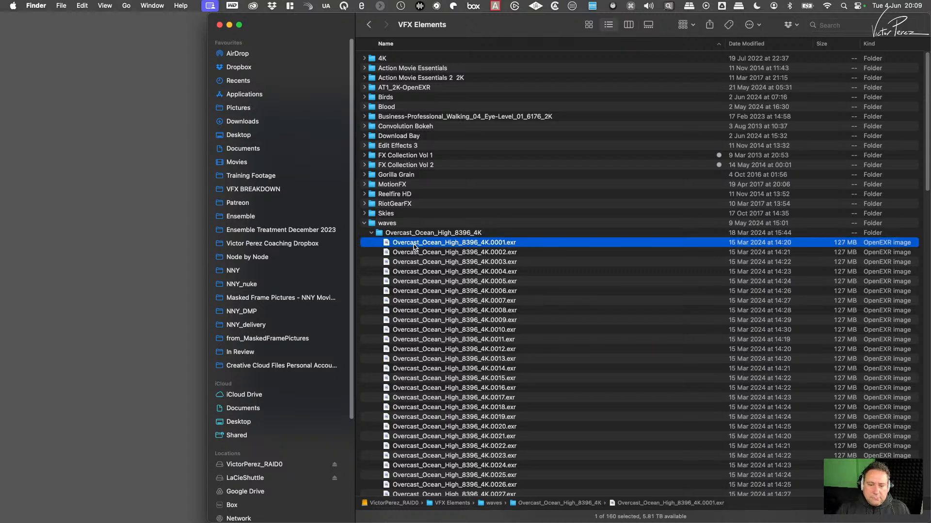
key(space)
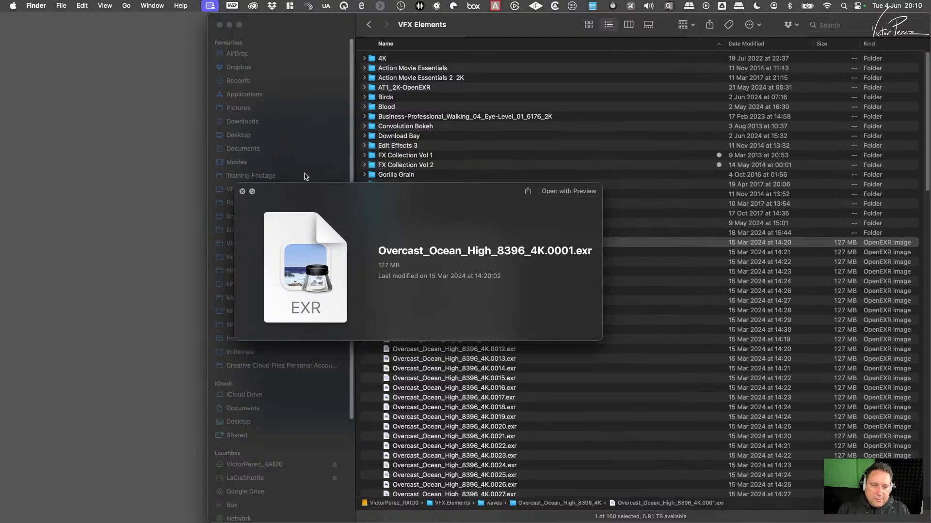
click(242, 192)
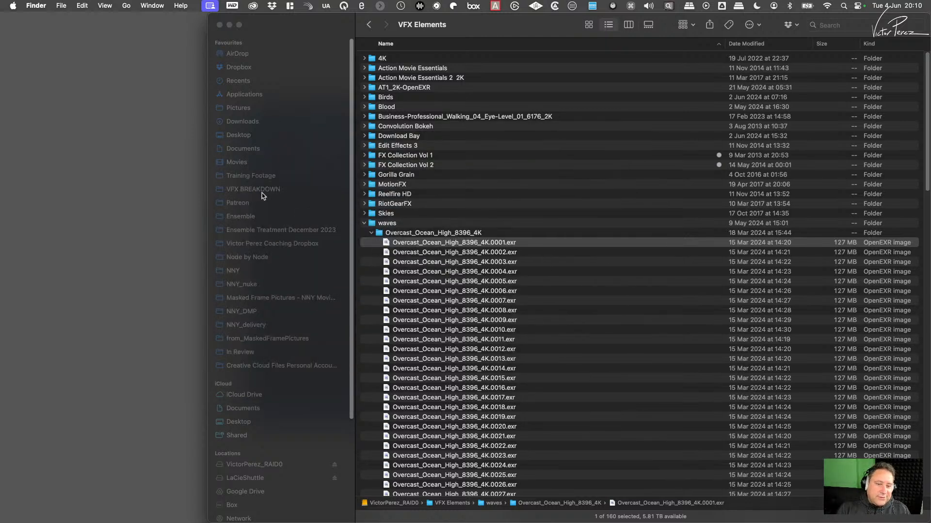
click(373, 234)
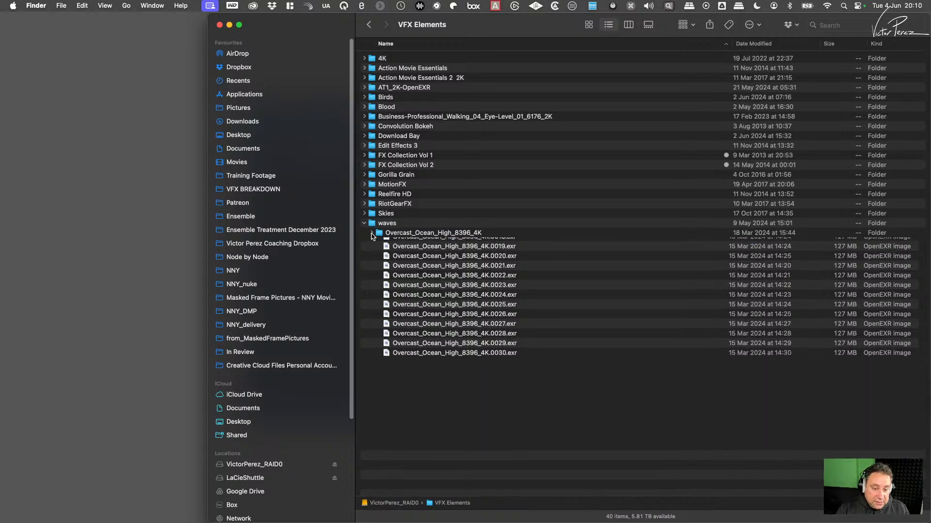
- Load the waves folder into das element's ingest view and review the loaded element list
drag(480, 37, 759, 168)
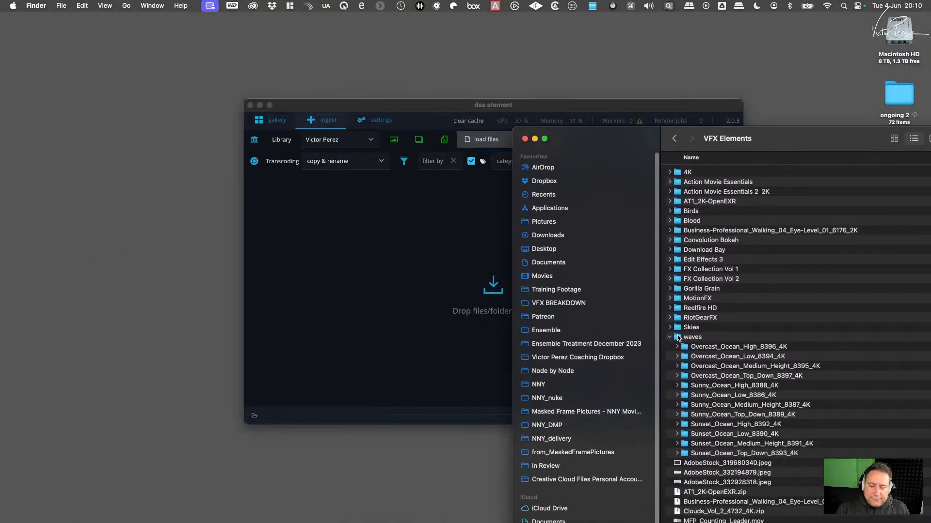
drag(680, 340, 381, 273)
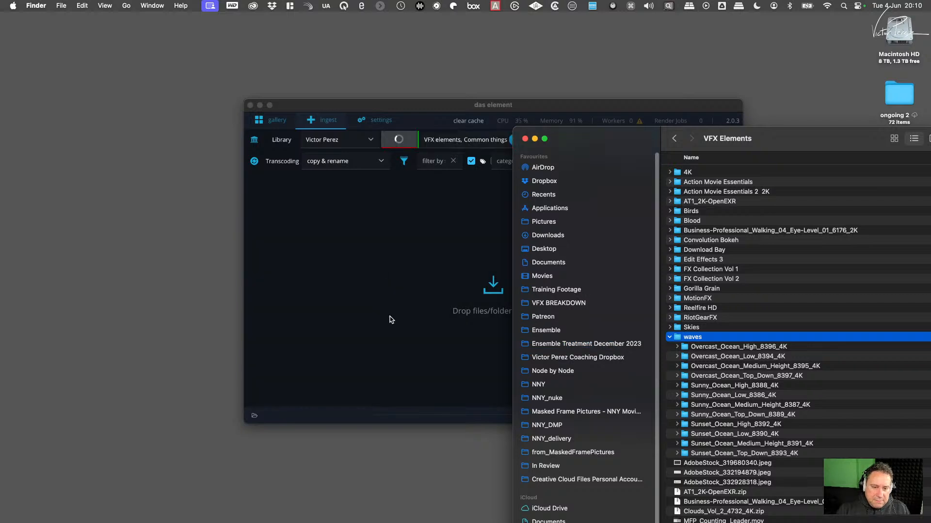
click(433, 105)
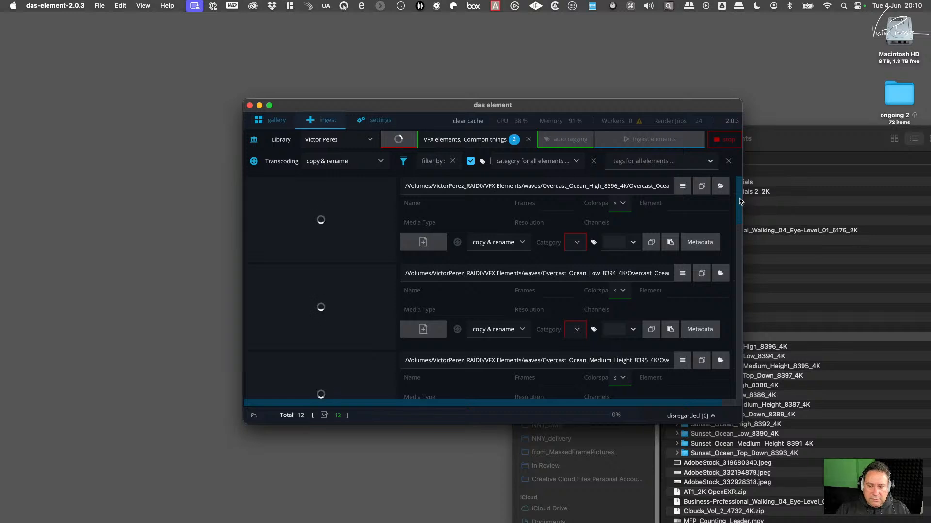
drag(740, 201, 739, 175)
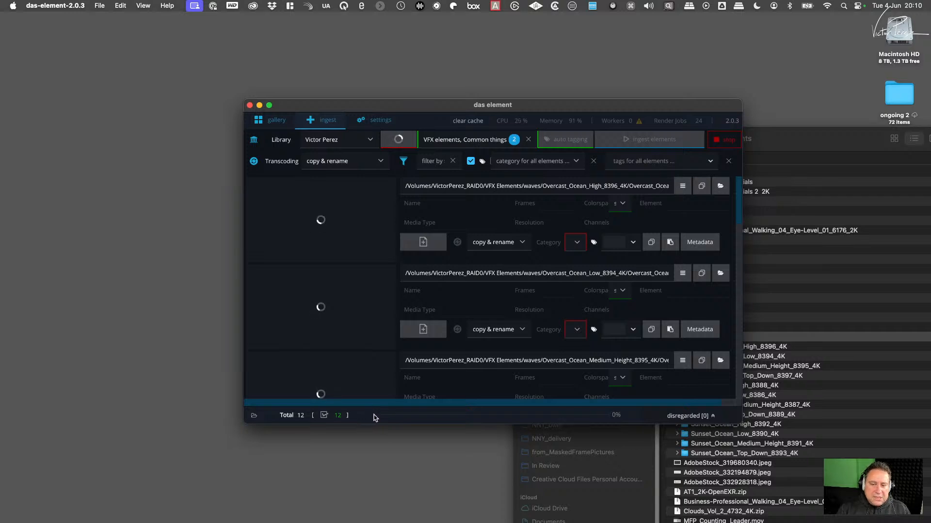
click(801, 139)
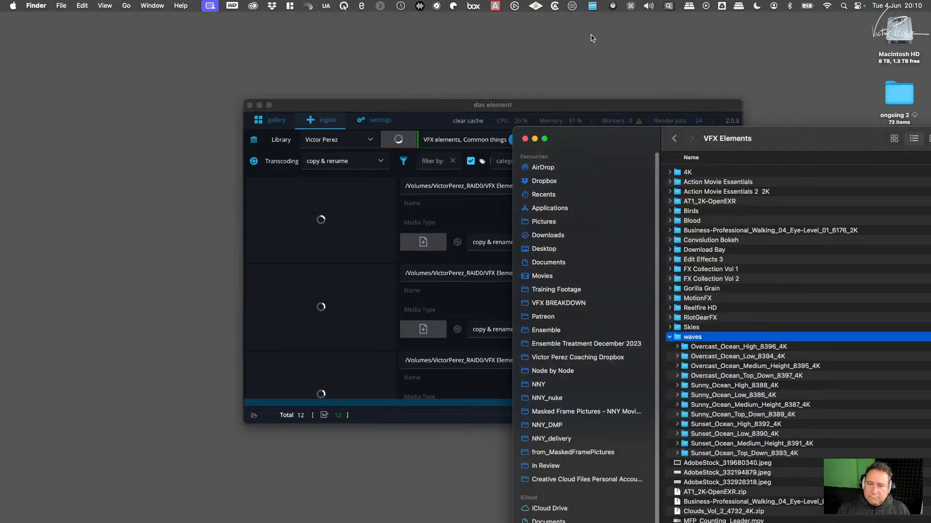
- Move the Finder window aside and minimise it to uncover das element's ingest list
drag(610, 139, 502, 130)
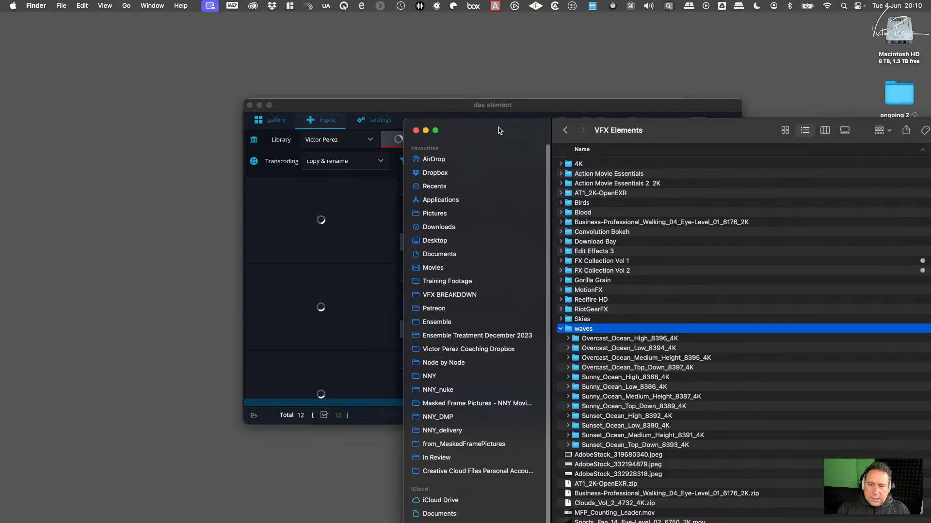
click(425, 130)
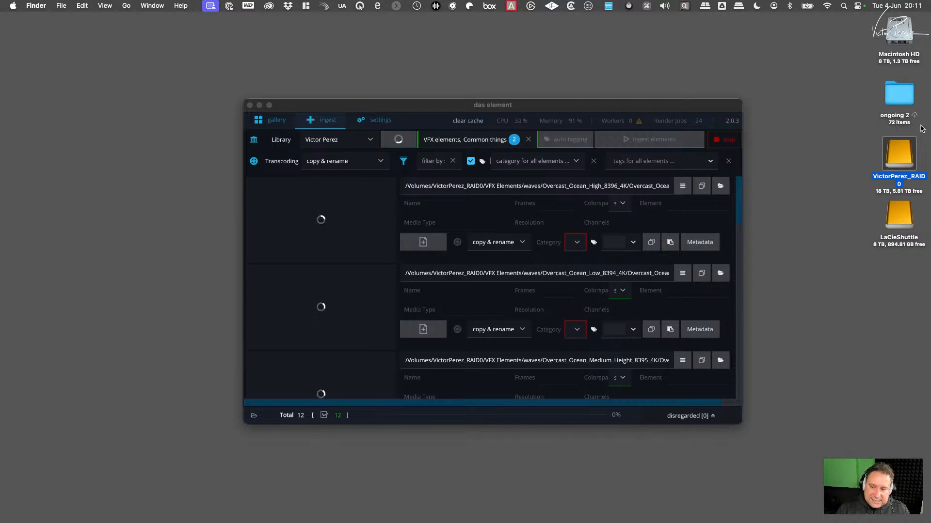
- Open the VFX Elements folder on the RAID0 drive and check the waves folder's file information
double_click(898, 160)
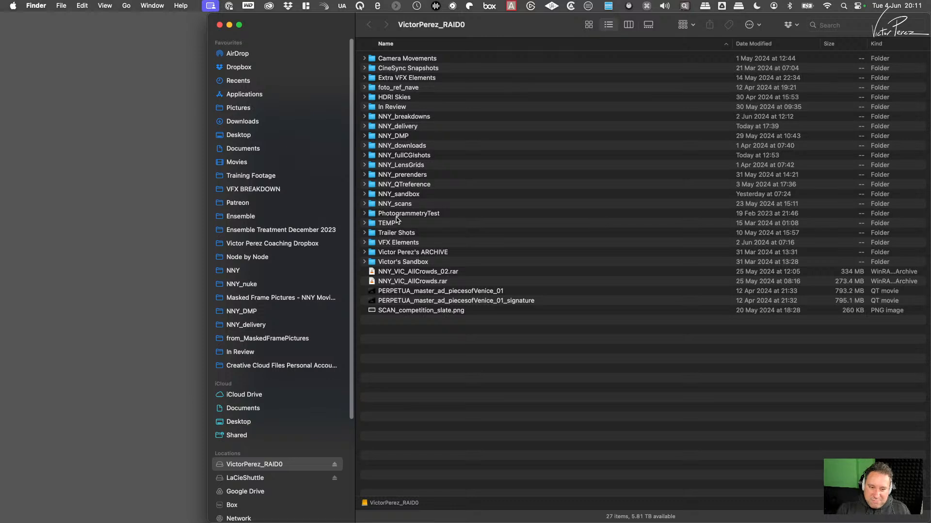
double_click(377, 243)
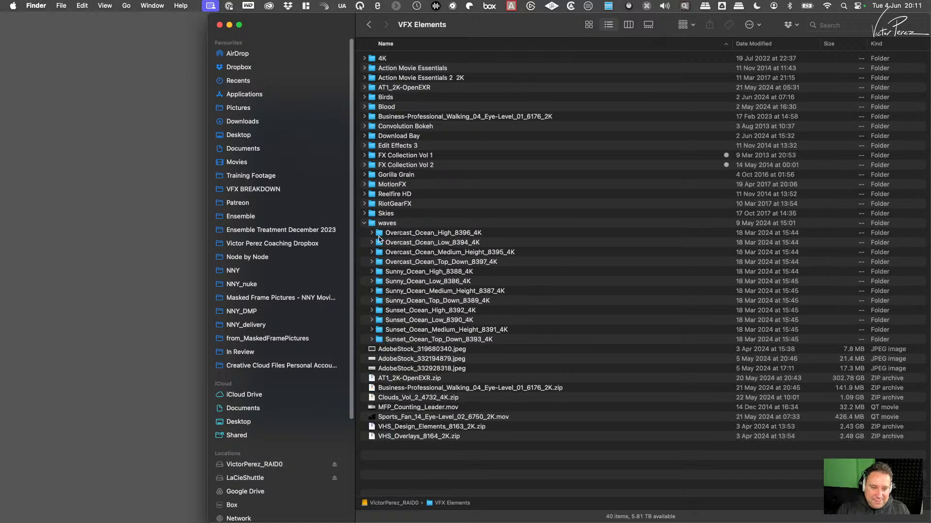
click(372, 224)
right_click(378, 224)
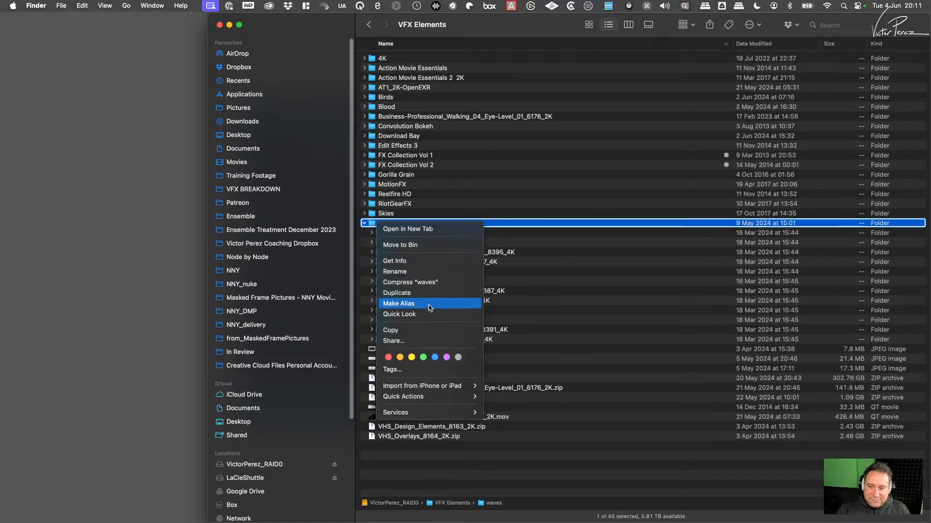
click(415, 262)
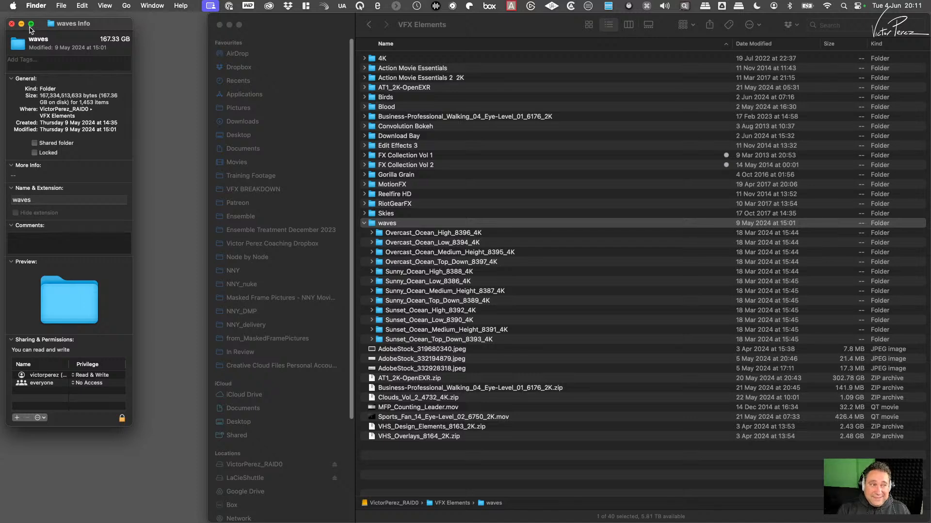
click(12, 23)
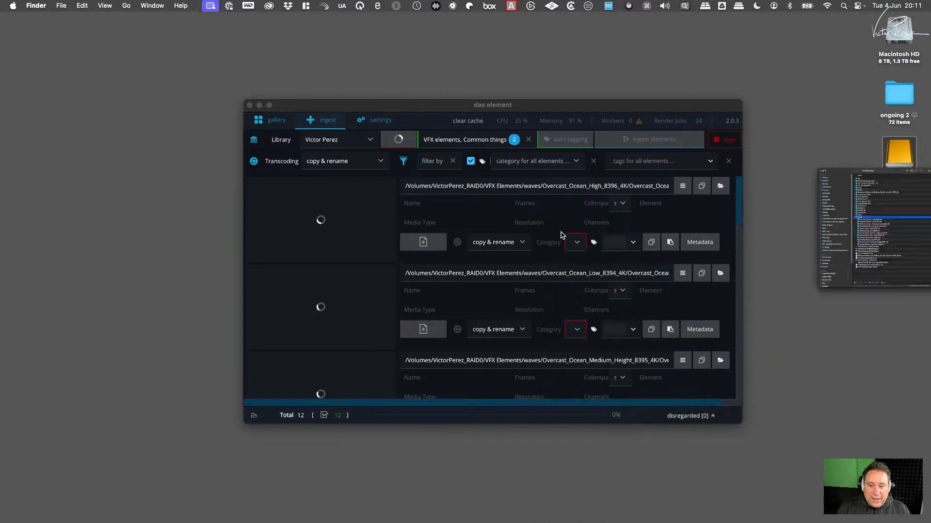
- Return to das element, check the loading wave elements in the ingest list and move its window aside
click(562, 227)
click(737, 205)
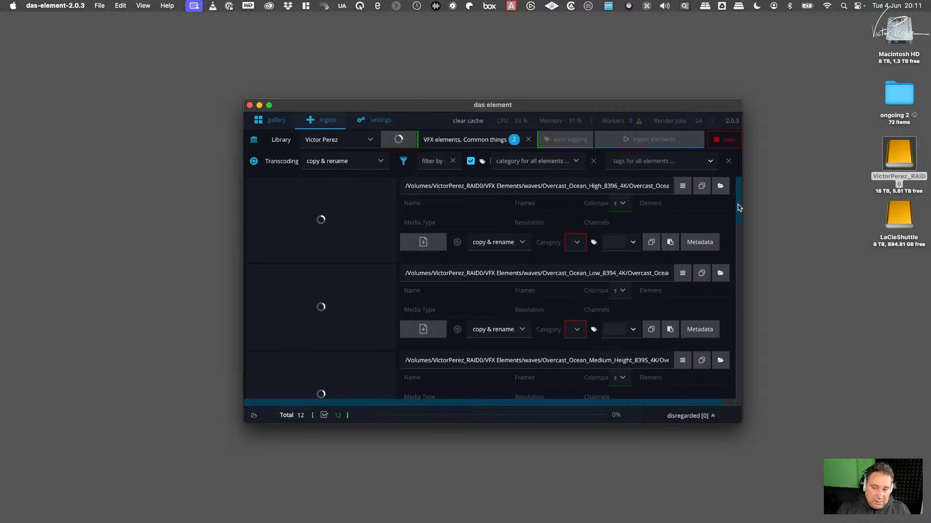
drag(740, 200, 740, 175)
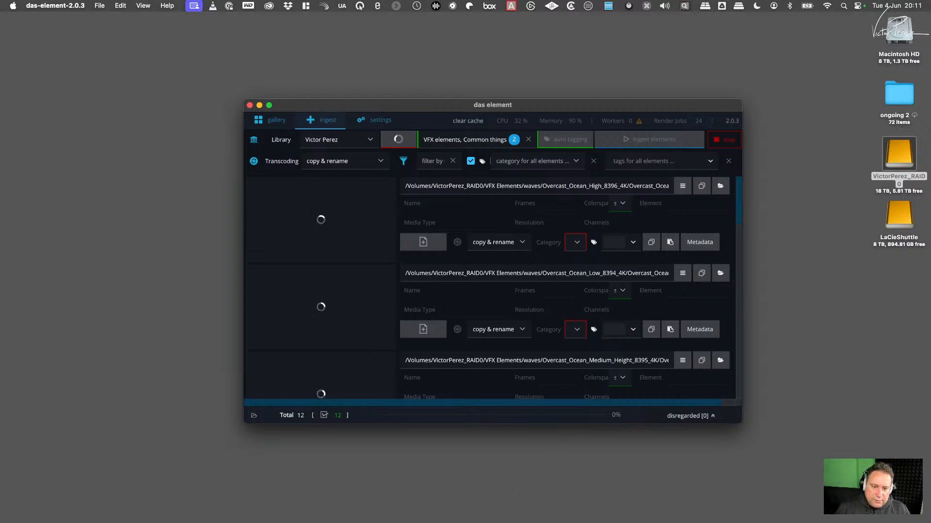
drag(455, 103, 597, 167)
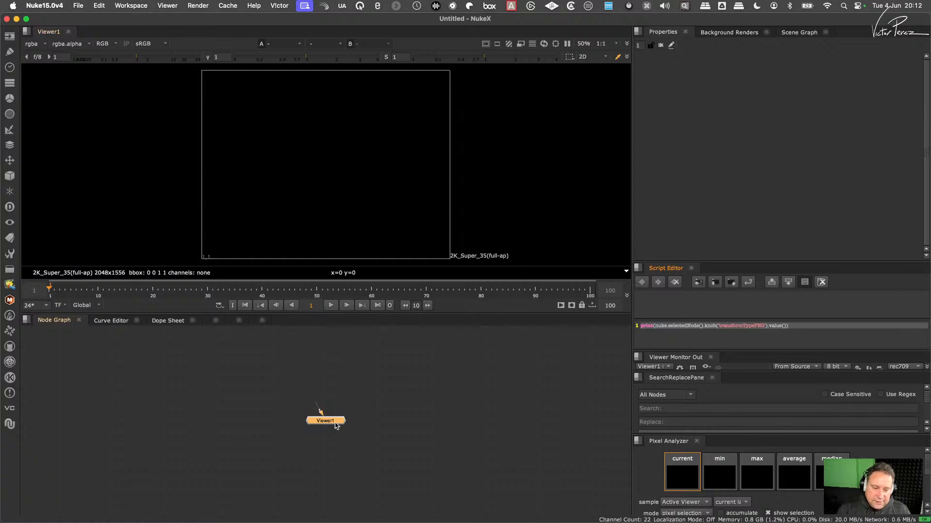
- In NukeX, open the script NXN_photoIssue_comp_v04.nk from the Node by Node scripts folder
drag(324, 425, 327, 496)
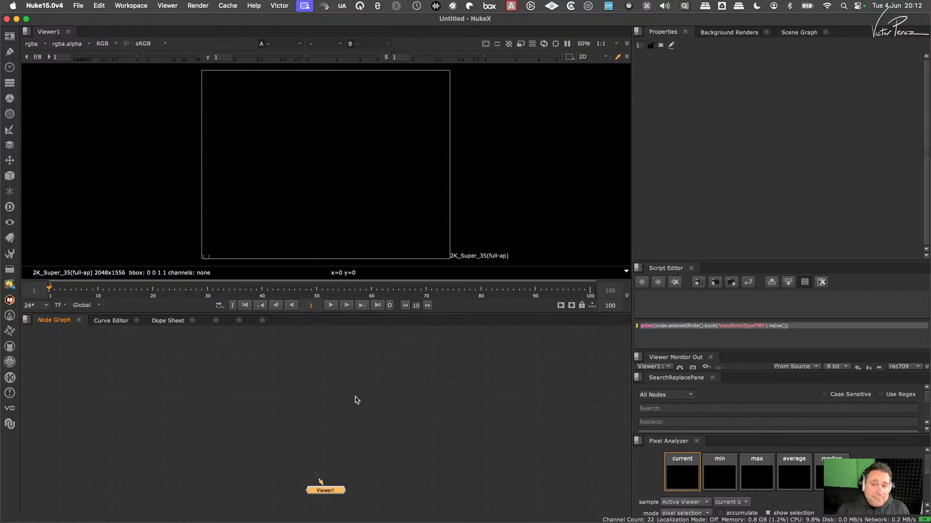
click(291, 378)
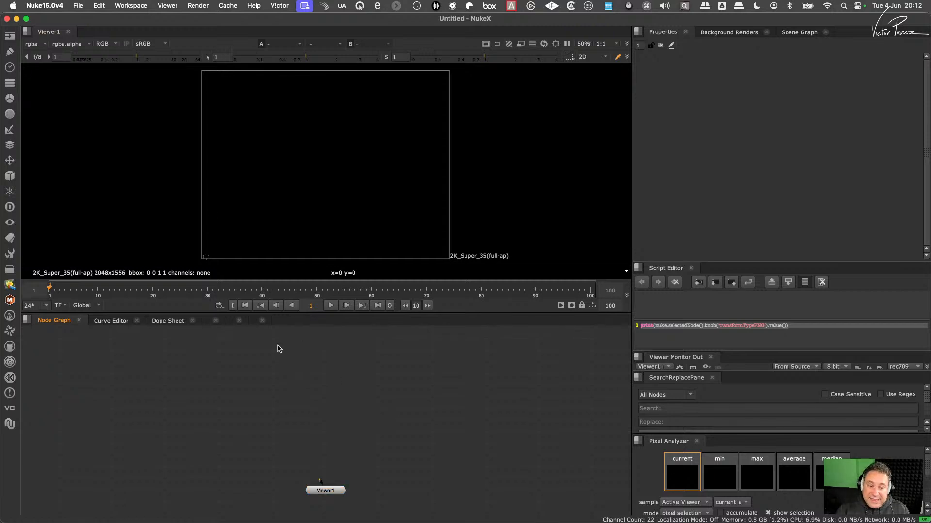
click(78, 6)
click(90, 32)
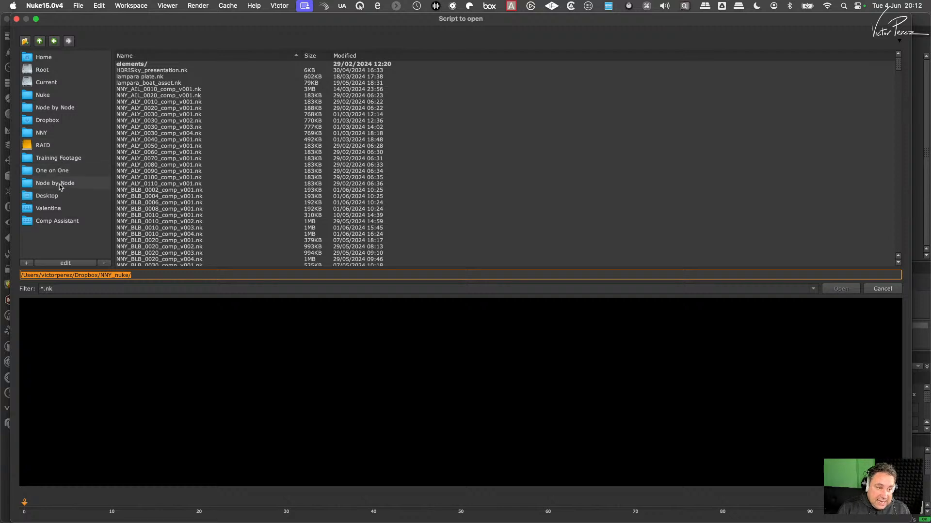
click(60, 184)
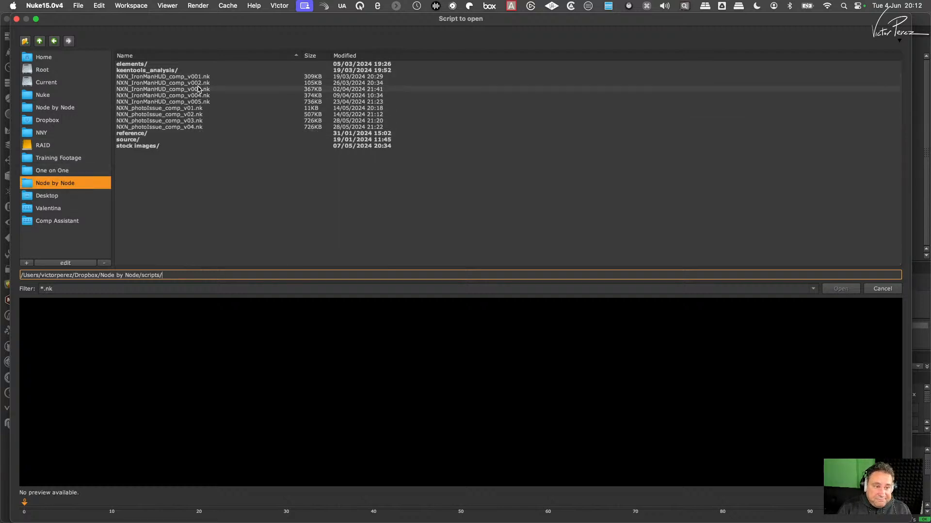
click(185, 127)
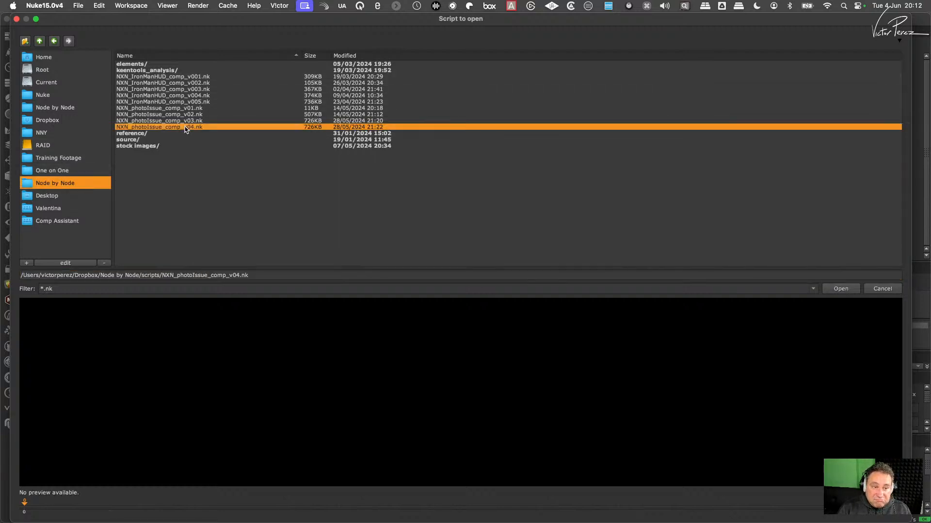
click(840, 289)
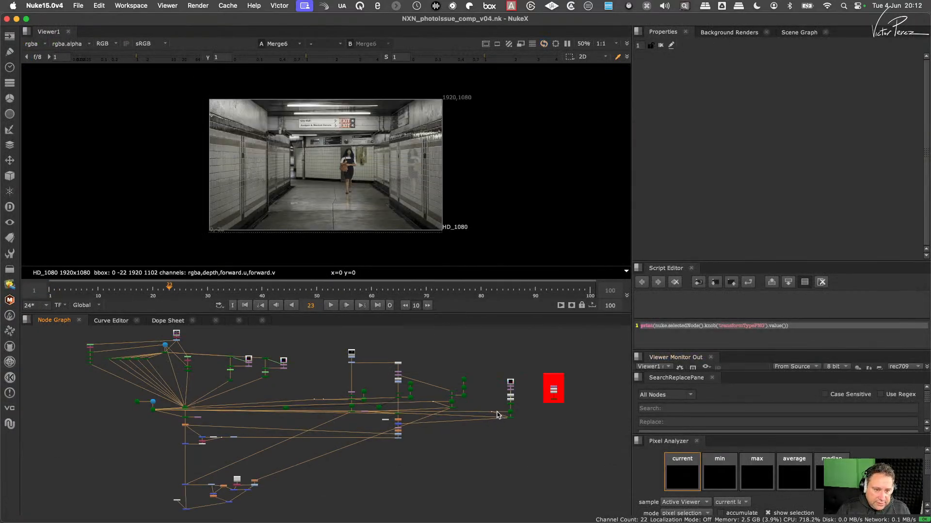
- Save the script as a new version named NXN_photoIssue_comp_v05.nk
key(super+shift+s)
key(Right)
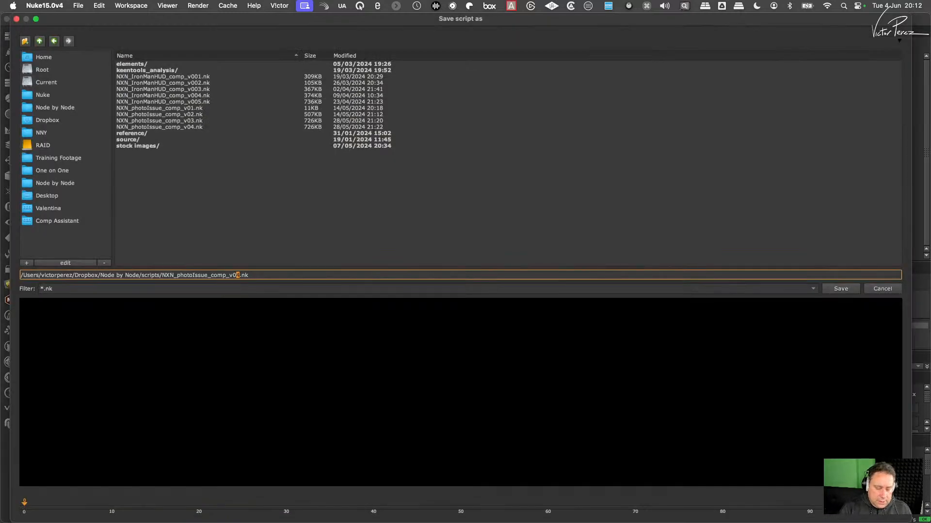
text(5)
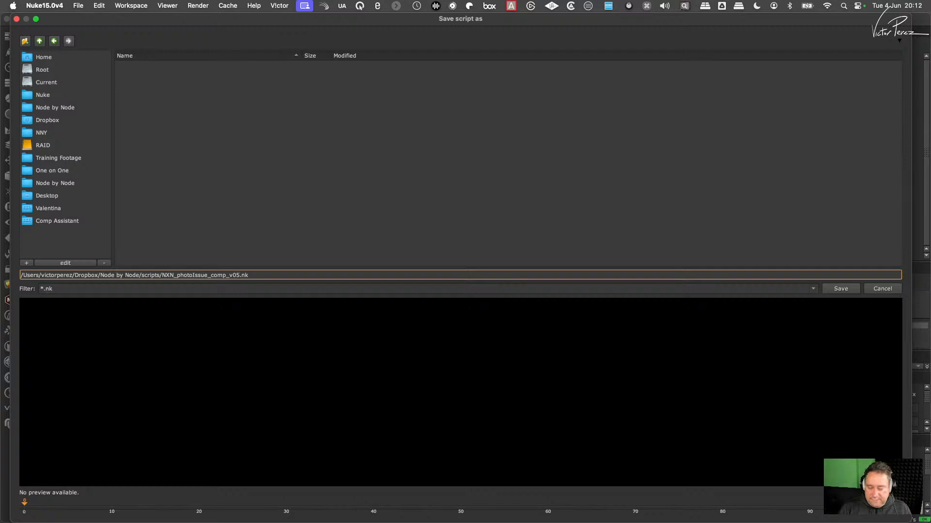
key(Return)
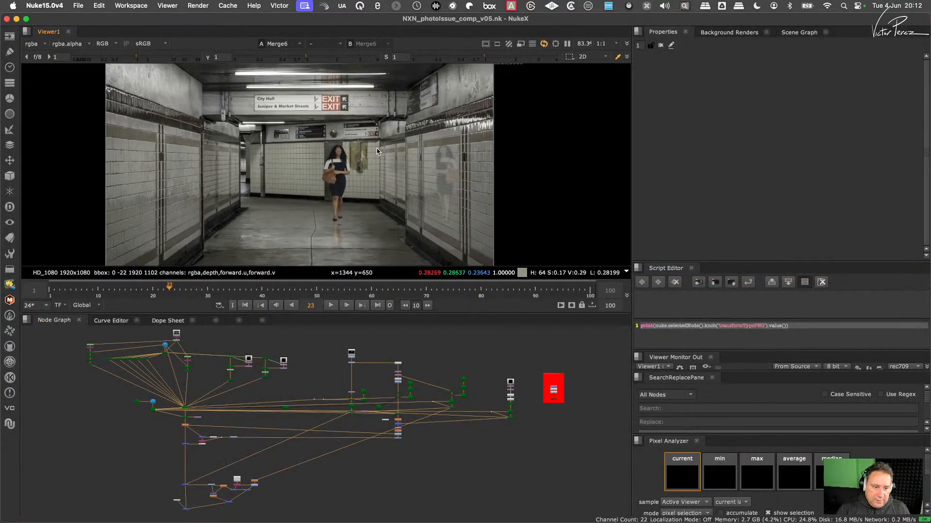
- Inspect the woman's reflections on the tiled wall and the floor at frame 23
scroll(377, 152, up, 5)
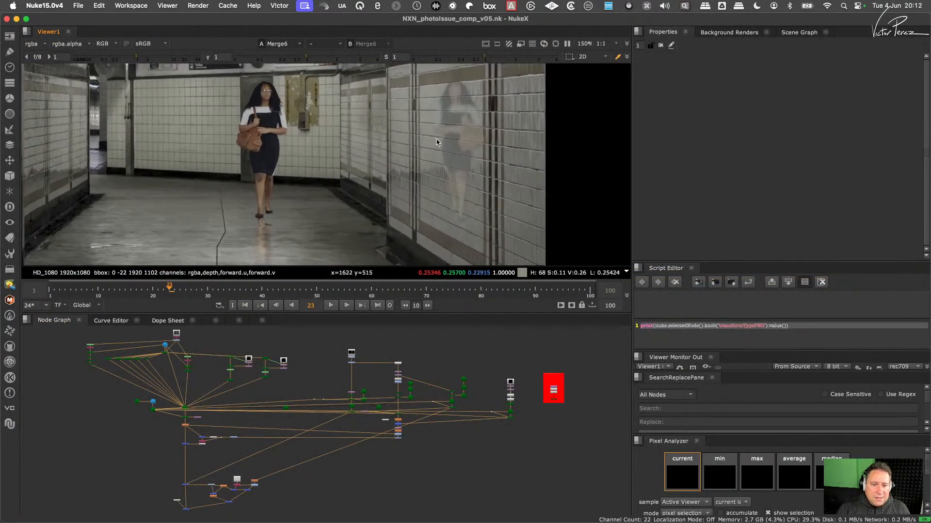
middle_drag(473, 150, 451, 188)
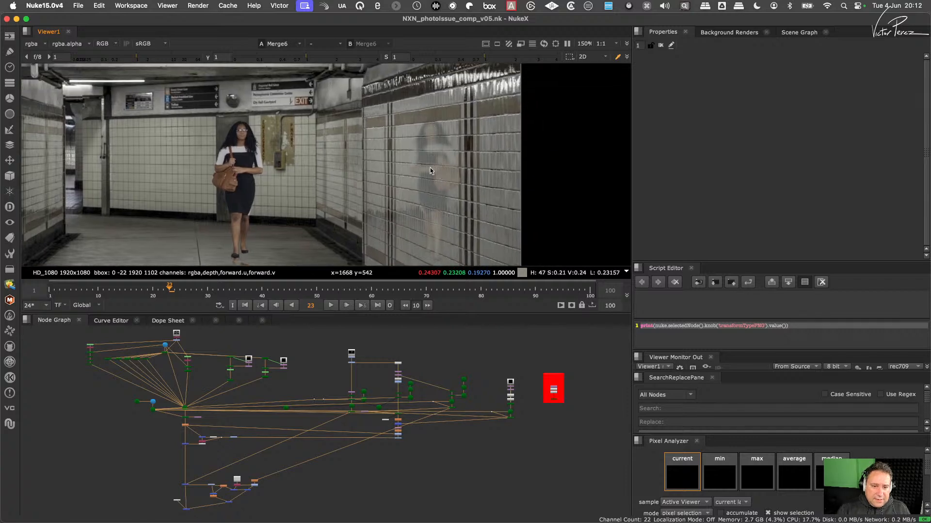
middle_drag(416, 204, 462, 147)
scroll(462, 144, down, 3)
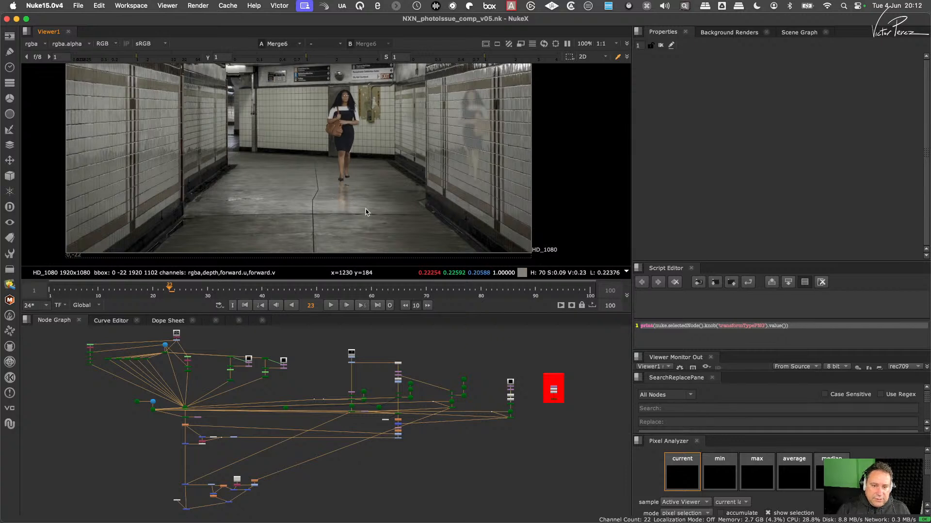
middle_drag(353, 205, 341, 242)
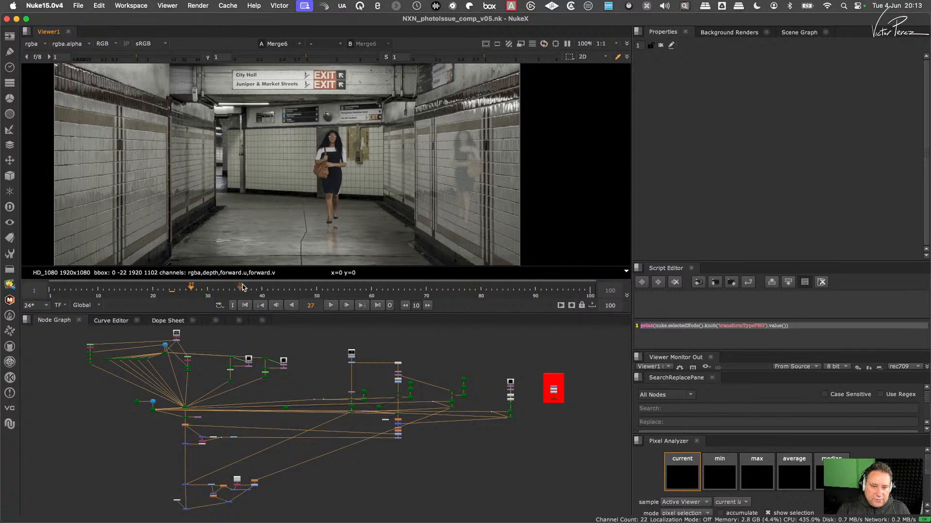
- Scrub through the shot to follow the wall reflection and examine its tile distortion closely at frame 34
drag(214, 290, 347, 290)
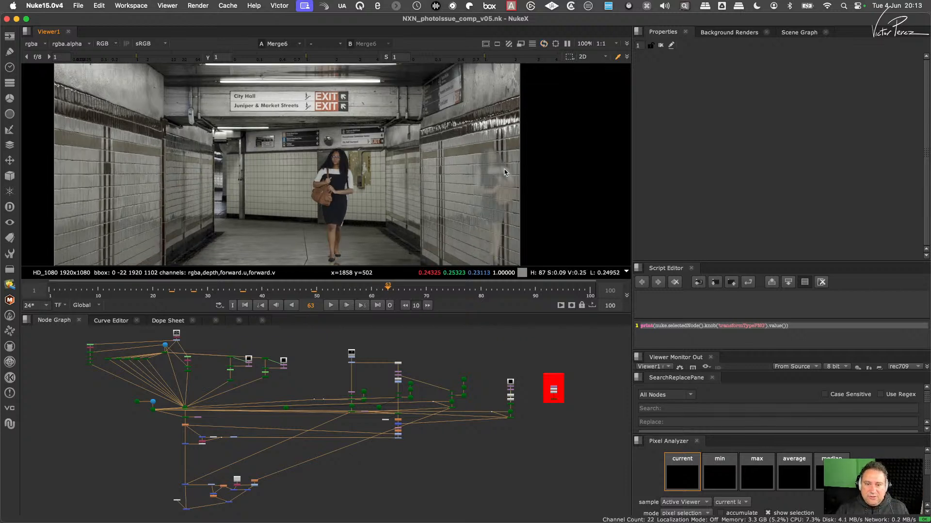
scroll(491, 183, up, 5)
middle_drag(493, 183, 468, 145)
scroll(467, 145, down, 3)
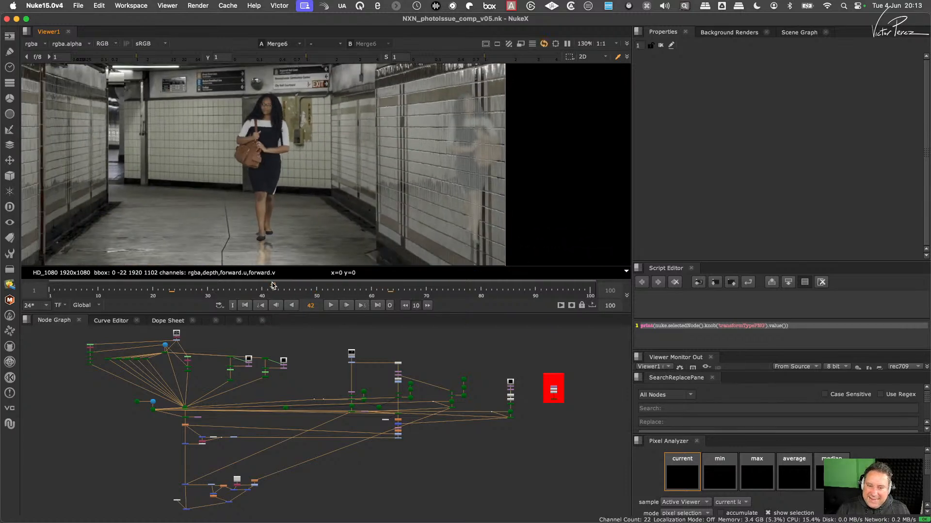
click(229, 290)
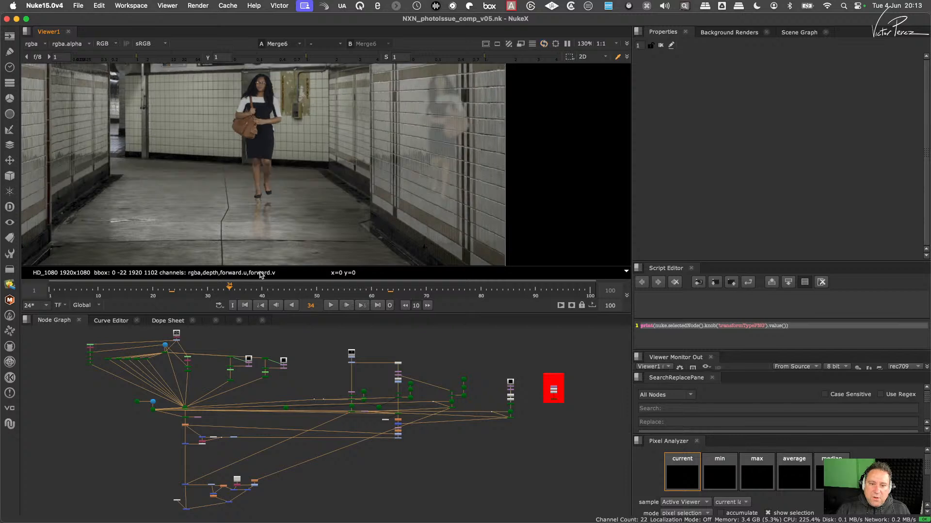
scroll(480, 120, up, 4)
scroll(480, 120, up, 3)
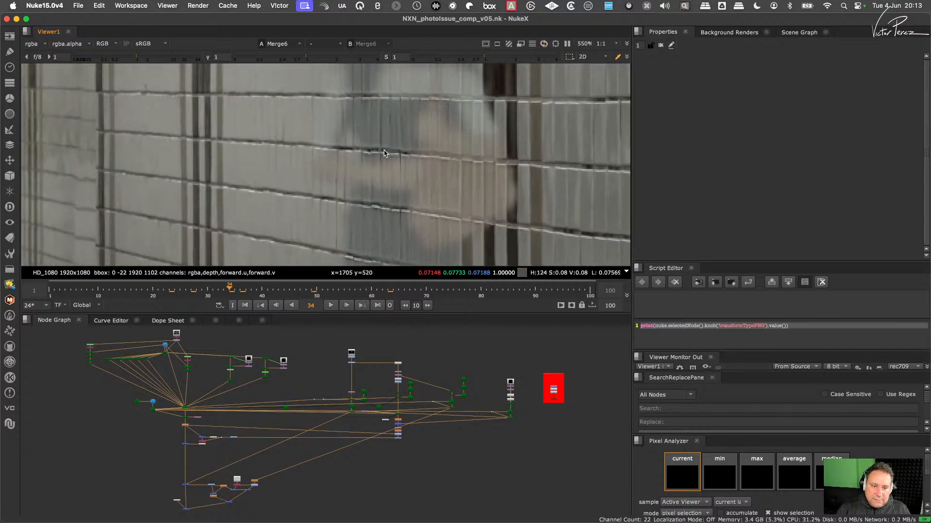
- Examine the node branches around ScanlineRender5 and Soften1 to trace how the comp is built
scroll(483, 395, up, 8)
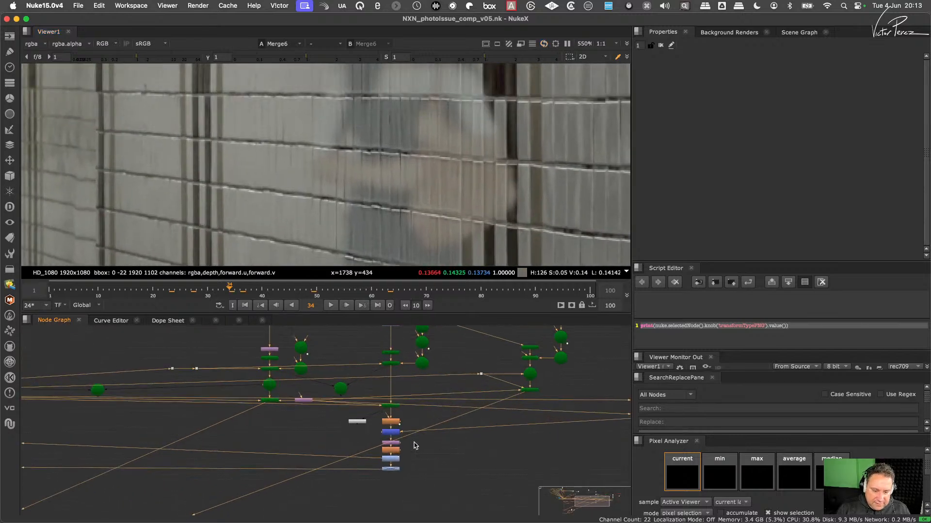
scroll(482, 395, down, 10)
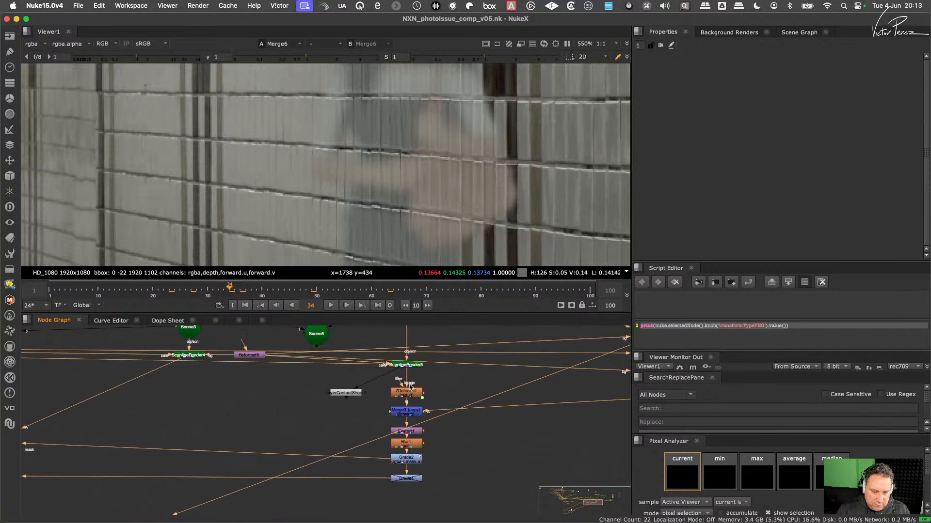
middle_drag(481, 390, 403, 426)
scroll(404, 427, down, 3)
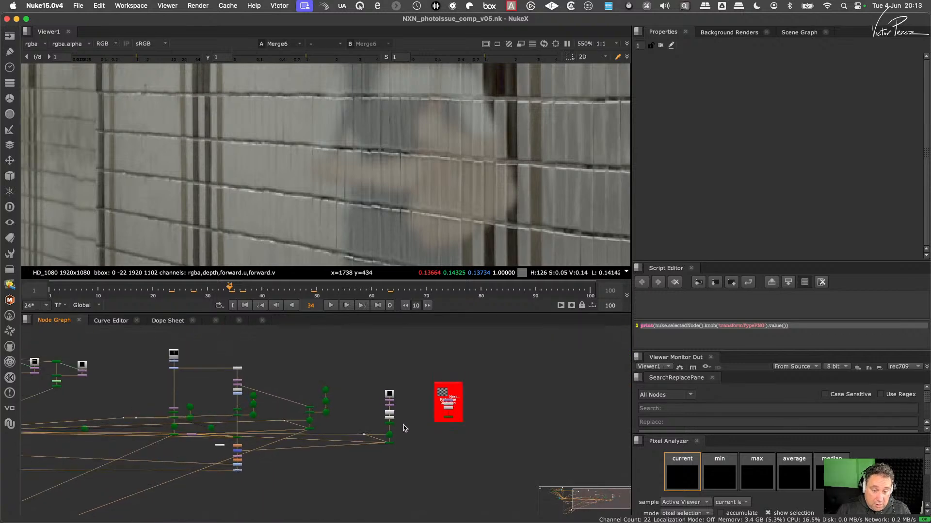
middle_drag(223, 426, 472, 413)
middle_drag(187, 436, 303, 436)
scroll(302, 437, up, 5)
scroll(352, 450, up, 4)
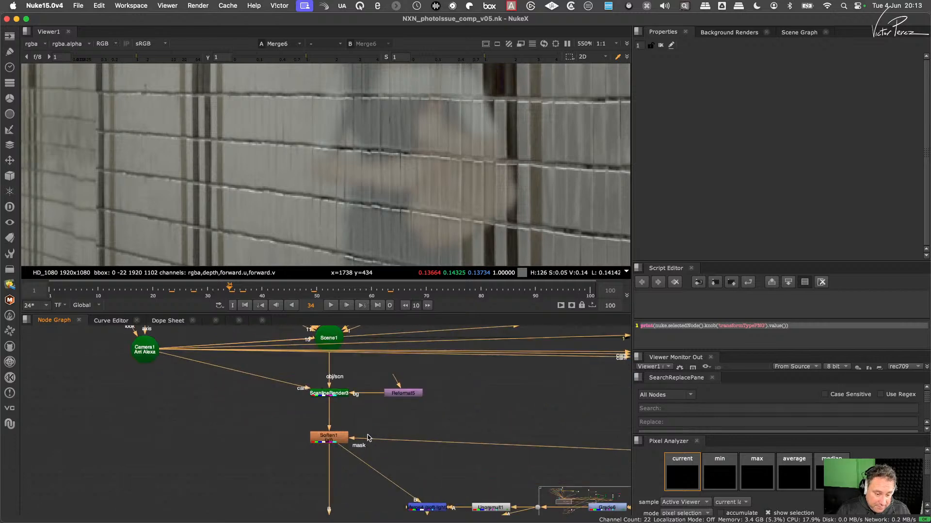
- Examine the lower merge section of the comp with Grade7, Blur3, Copy2 and ColorCorrect2
scroll(376, 433, down, 5)
middle_drag(479, 458, 290, 421)
scroll(380, 427, down, 5)
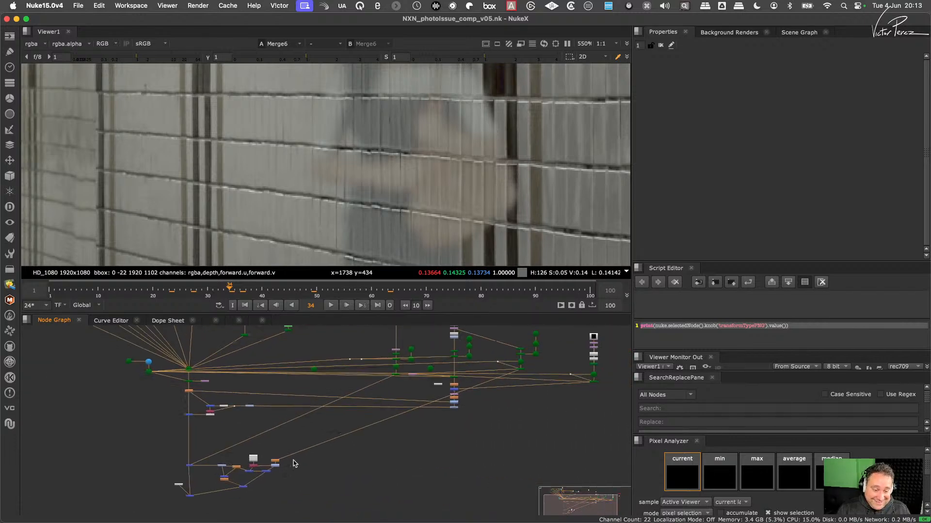
scroll(295, 463, up, 6)
scroll(266, 456, up, 5)
middle_drag(266, 456, 380, 406)
middle_drag(280, 430, 384, 408)
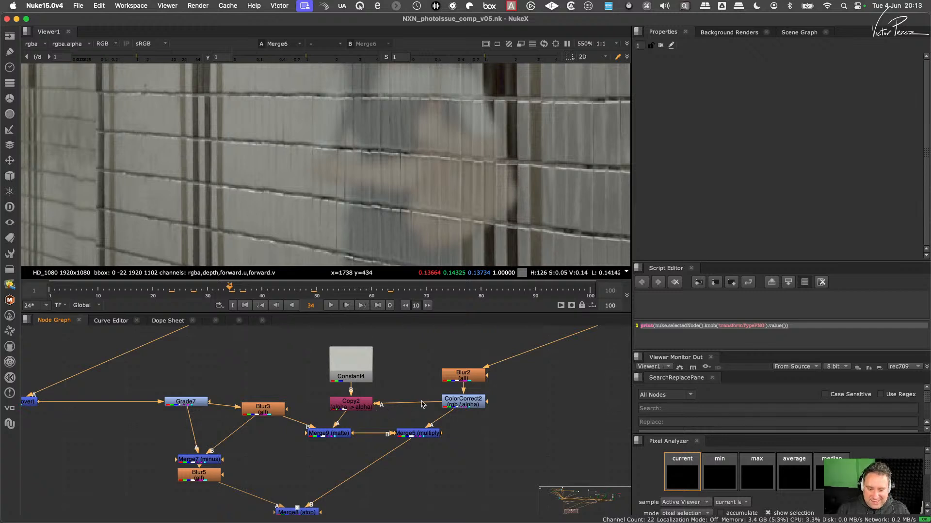
- View the ScanlineRender output that generates the woman's wall reflection, fitted to the whole frame
scroll(422, 405, down, 8)
middle_drag(422, 405, 284, 459)
scroll(457, 401, up, 4)
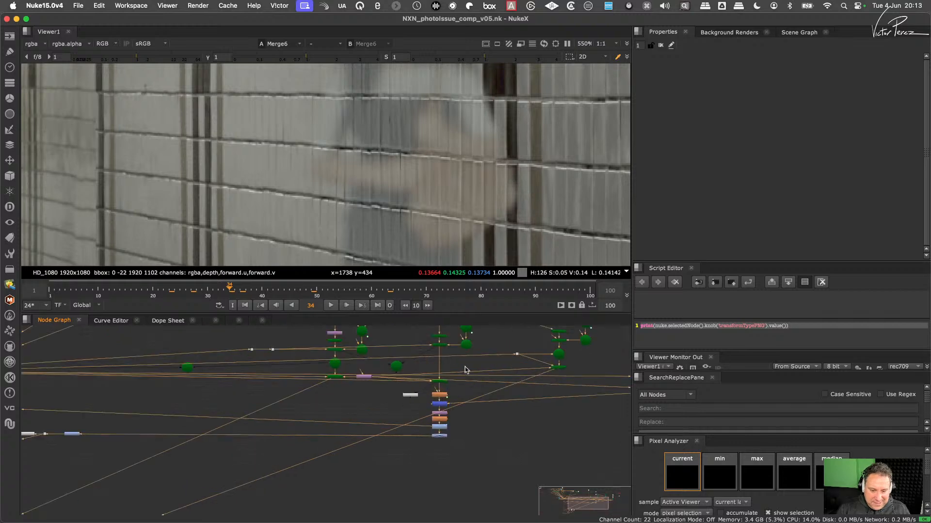
scroll(468, 393, up, 3)
scroll(473, 395, down, 5)
middle_drag(459, 405, 410, 433)
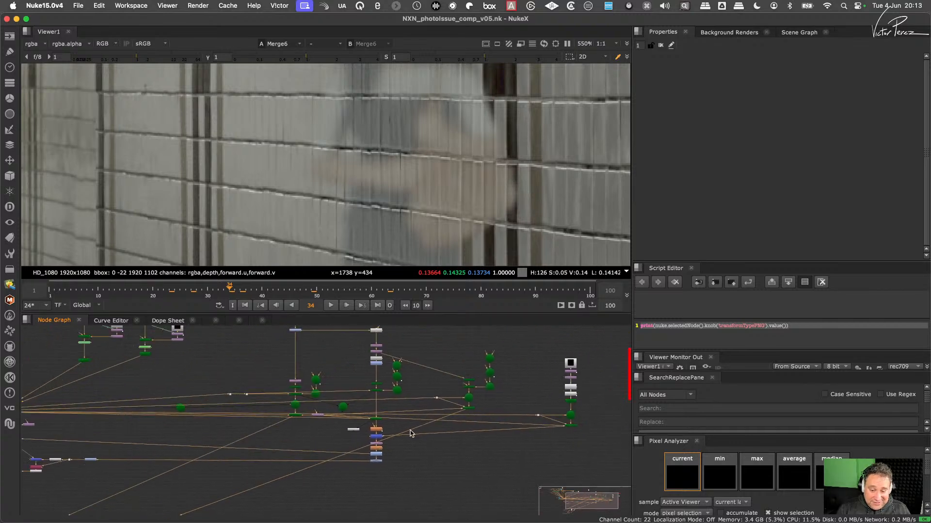
middle_drag(461, 417, 383, 434)
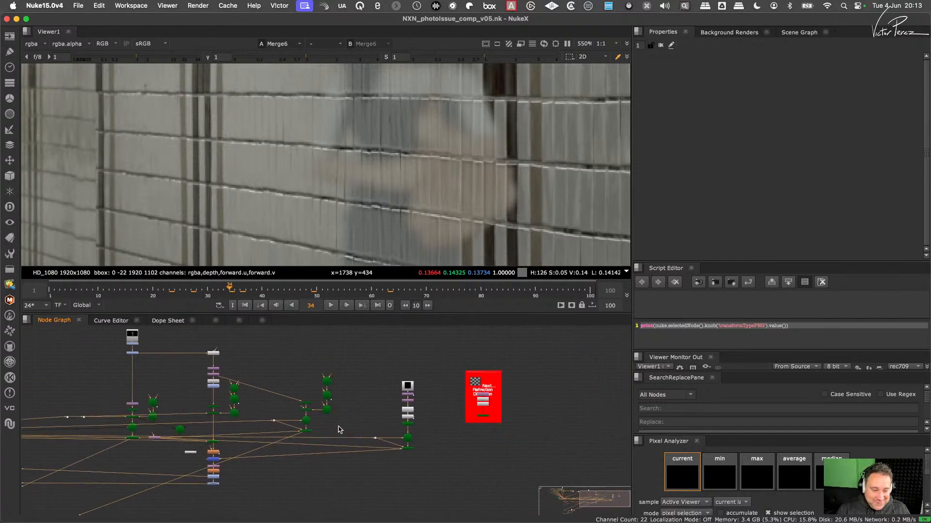
scroll(335, 432, up, 4)
click(306, 431)
key(1)
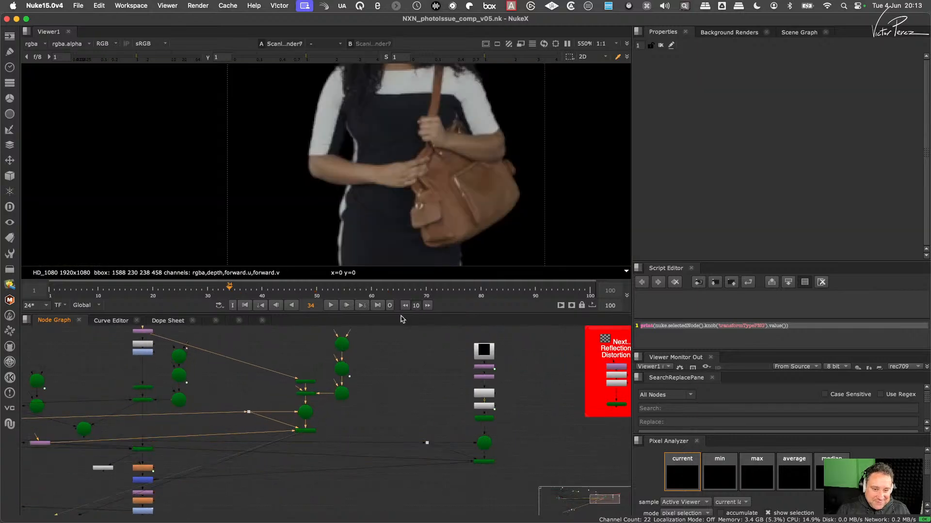
key(f)
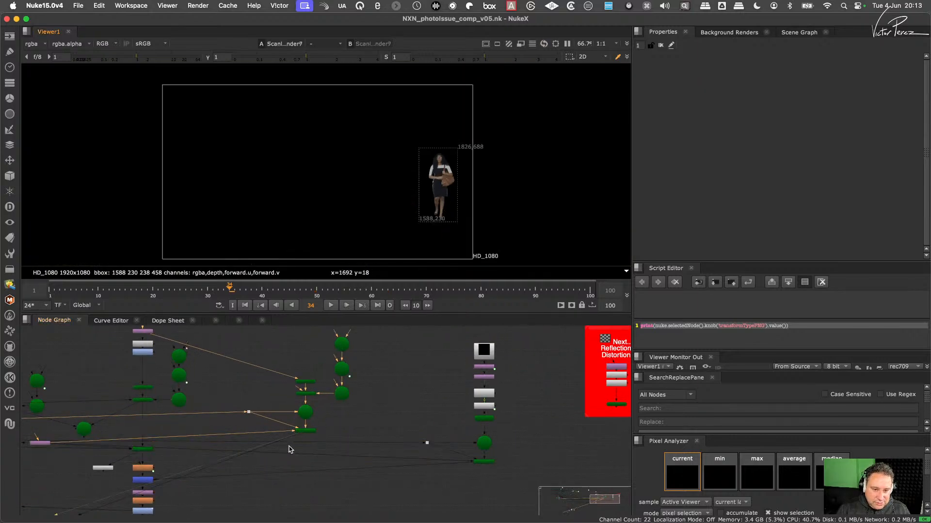
- Follow the reflection render down to the lower merge section and view the results of Blur2 and Merge5 (multiply)
scroll(302, 441, down, 3)
middle_drag(250, 460, 430, 377)
scroll(385, 392, up, 4)
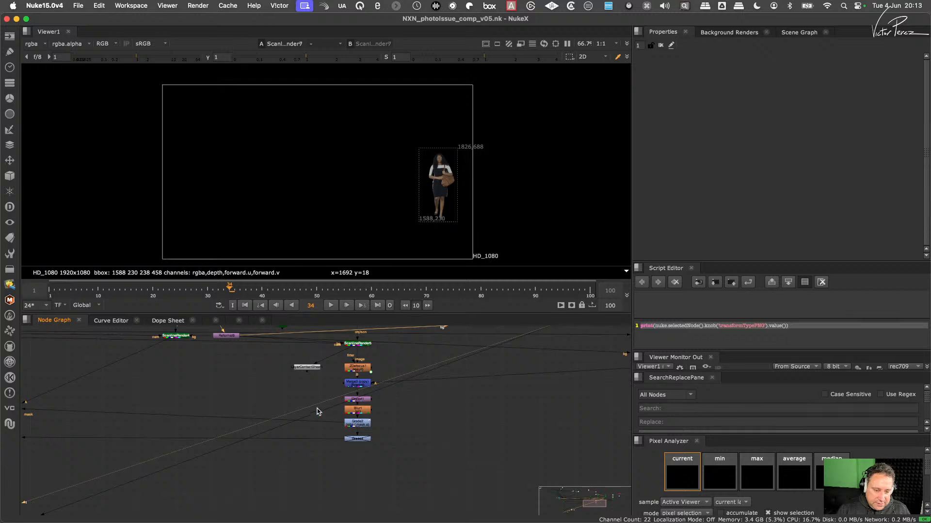
middle_drag(511, 349, 405, 443)
scroll(442, 424, up, 4)
scroll(440, 427, down, 7)
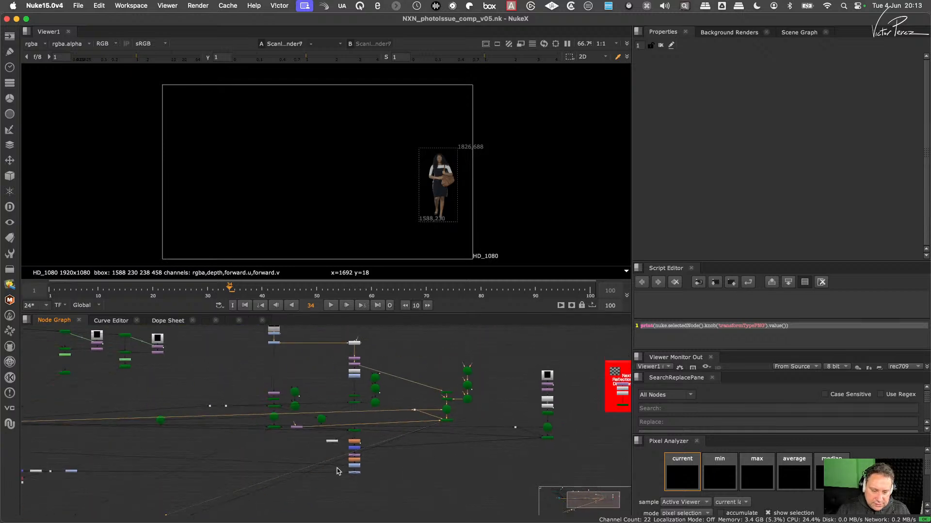
scroll(334, 436, up, 5)
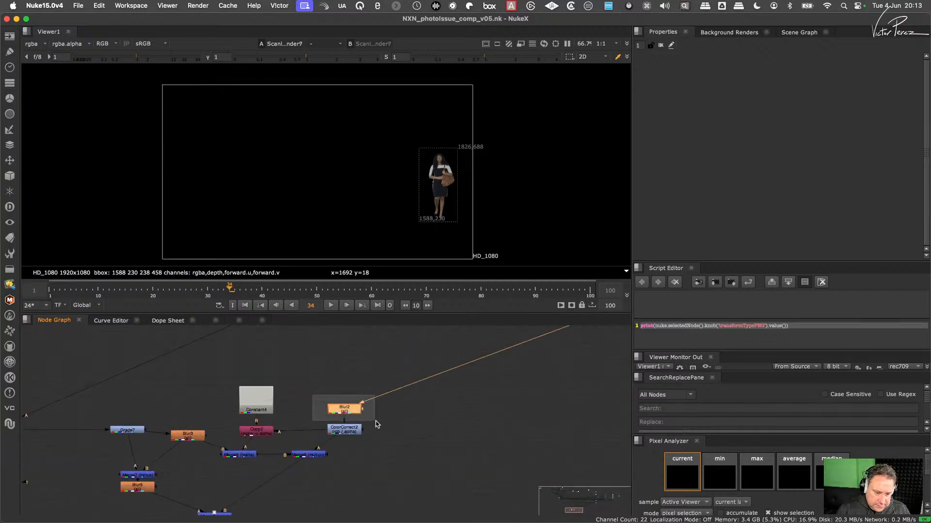
key(1)
mouse_move(376, 424)
mouse_down()
mouse_move(320, 446)
mouse_move(280, 478)
mouse_up()
key(1)
scroll(325, 432, up, 3)
key(1)
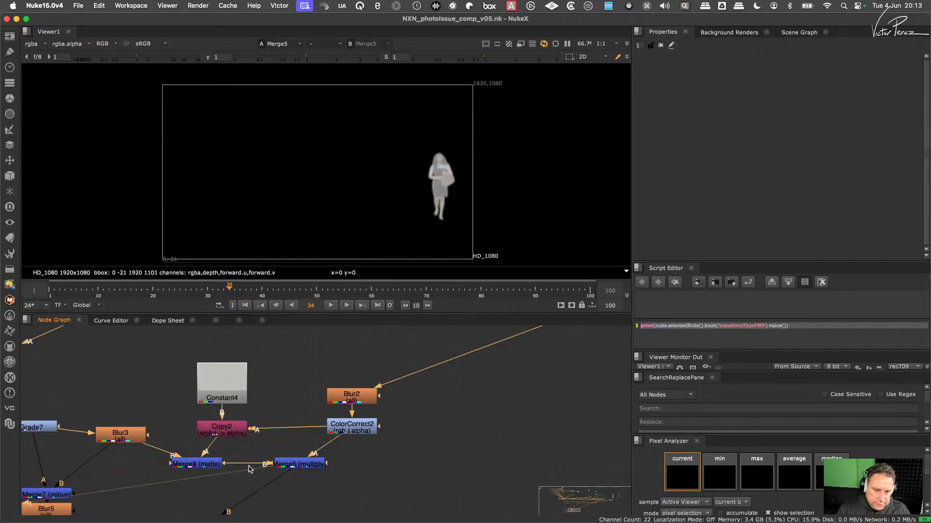
- View Merge9 (matte) and examine the flat constant-coloured silhouette over the tiled wall
middle_drag(251, 469, 395, 429)
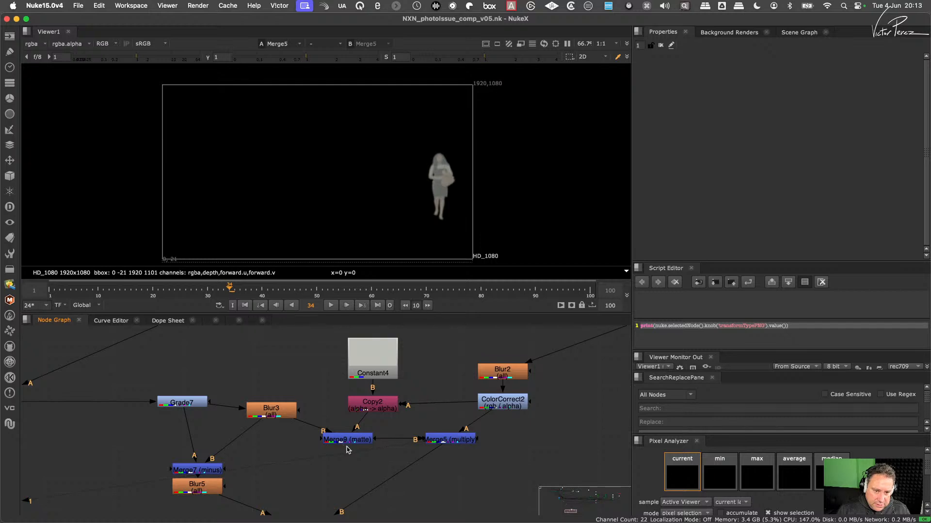
click(363, 444)
key(1)
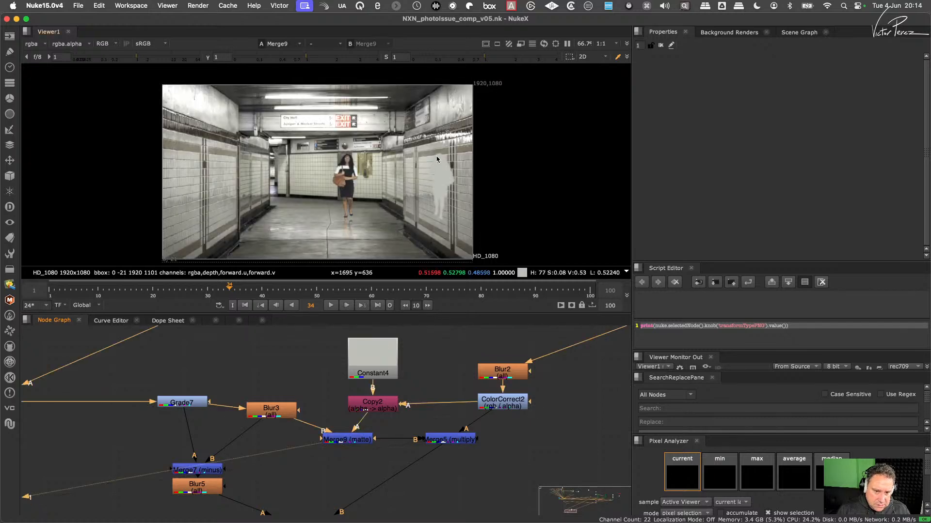
scroll(435, 181, up, 6)
scroll(436, 181, down, 4)
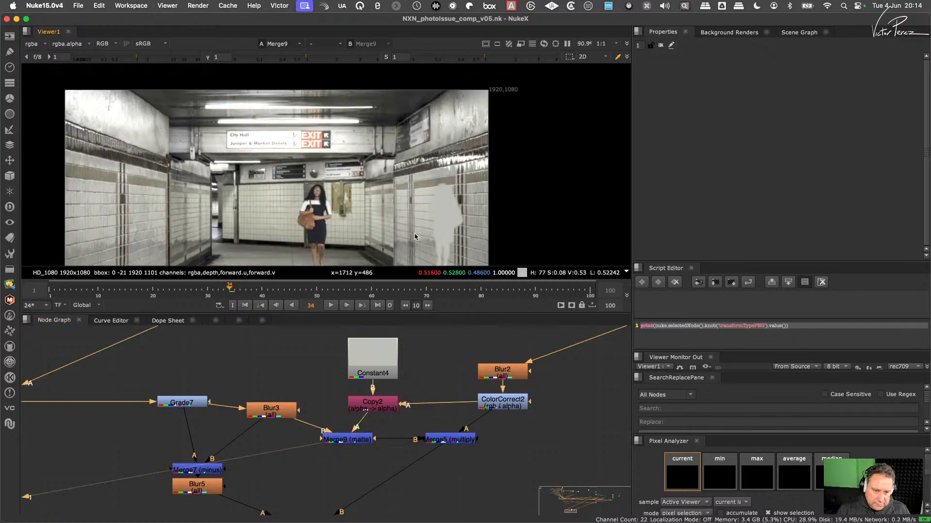
scroll(382, 127, down, 1)
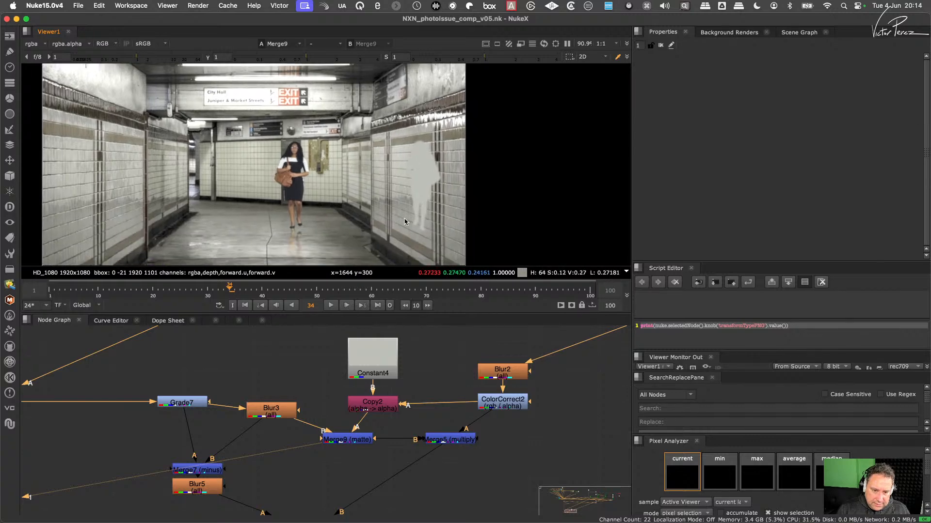
scroll(446, 179, up, 4)
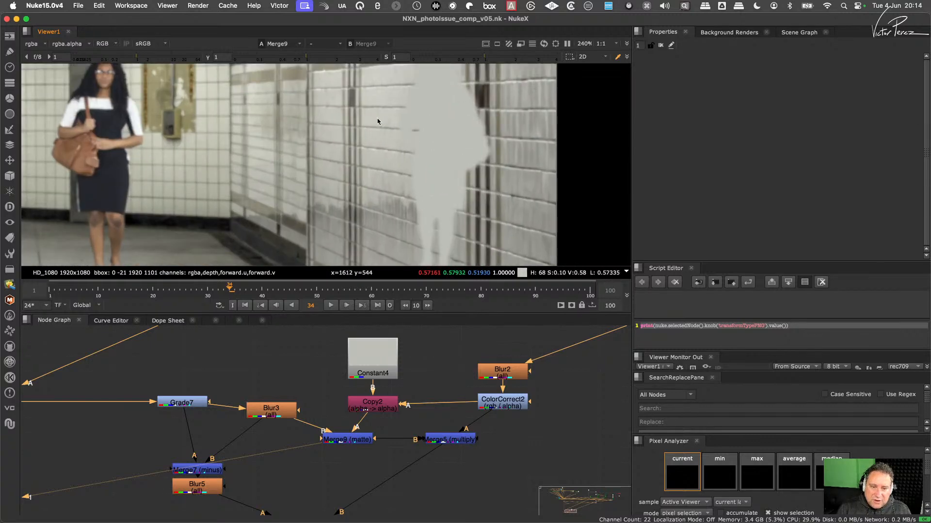
- Compare the Merge5 (multiply) reflection with the tile detail extracted by Merge7 (minus) and Blur5
drag(497, 425, 412, 461)
key(1)
middle_drag(326, 479, 401, 408)
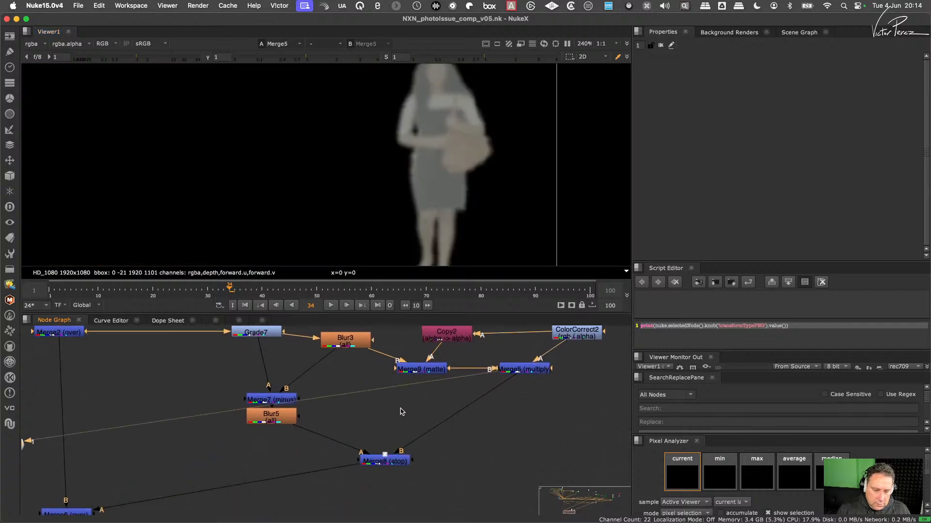
click(287, 400)
key(1)
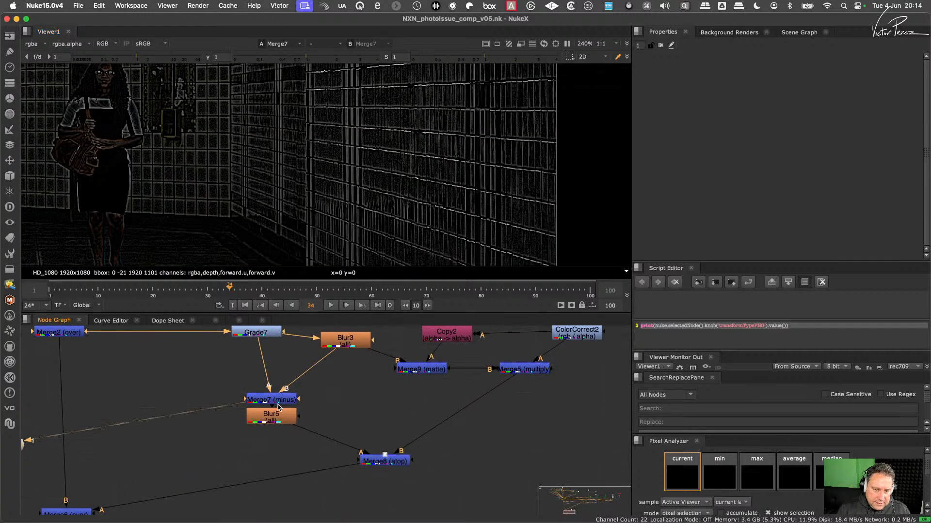
click(274, 416)
key(1)
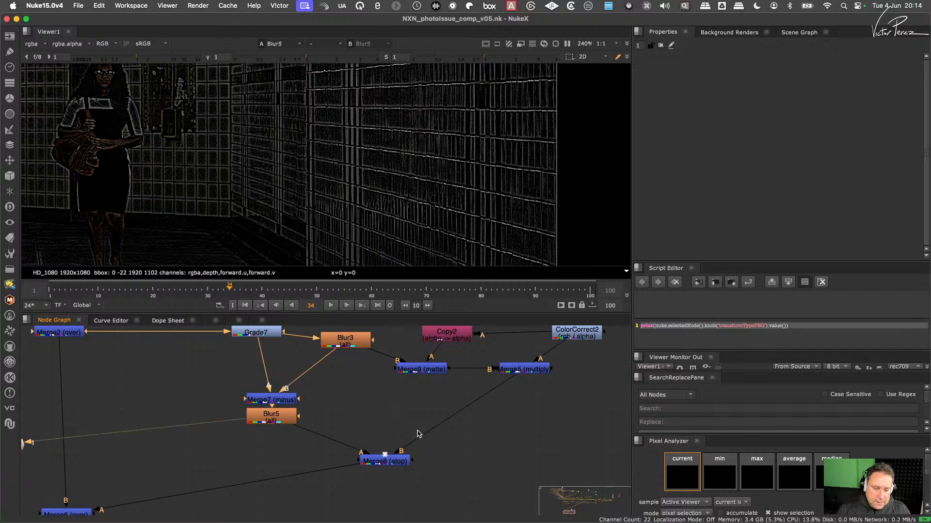
- View Merge8 (atop) and examine closely how the tile lines sit over the reflected woman
drag(458, 437, 339, 483)
key(1)
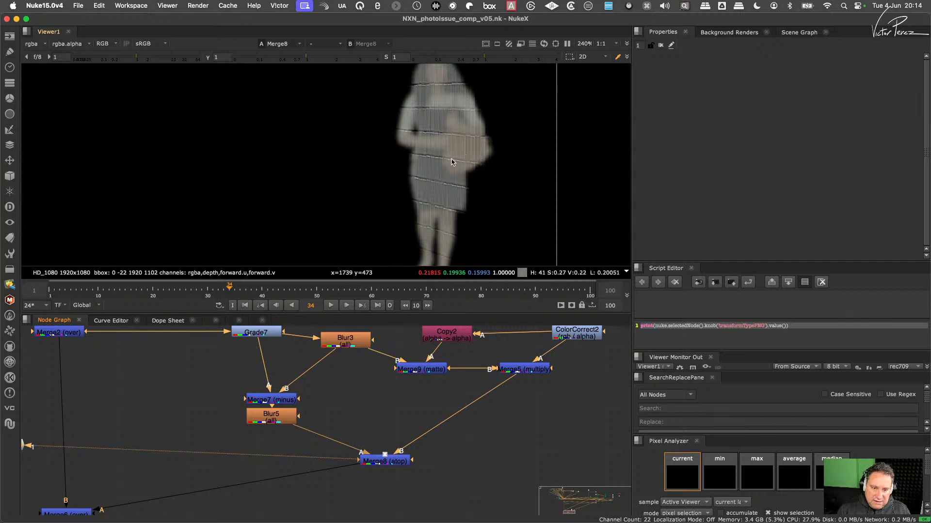
scroll(451, 162, up, 5)
middle_drag(470, 161, 482, 184)
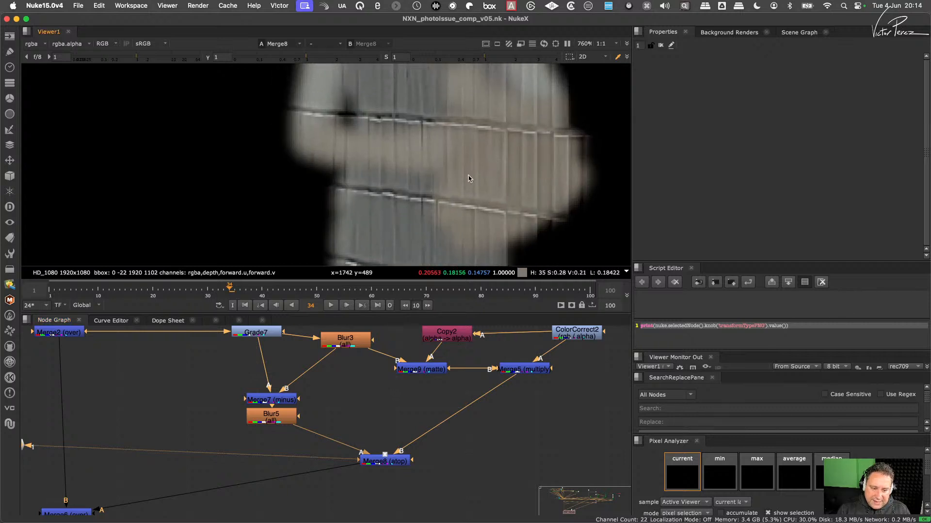
scroll(327, 415, down, 3)
scroll(313, 397, up, 1)
- View Blur5 and examine the colour in its edge detail around the wall, the phone box and the EXIT sign
click(314, 412)
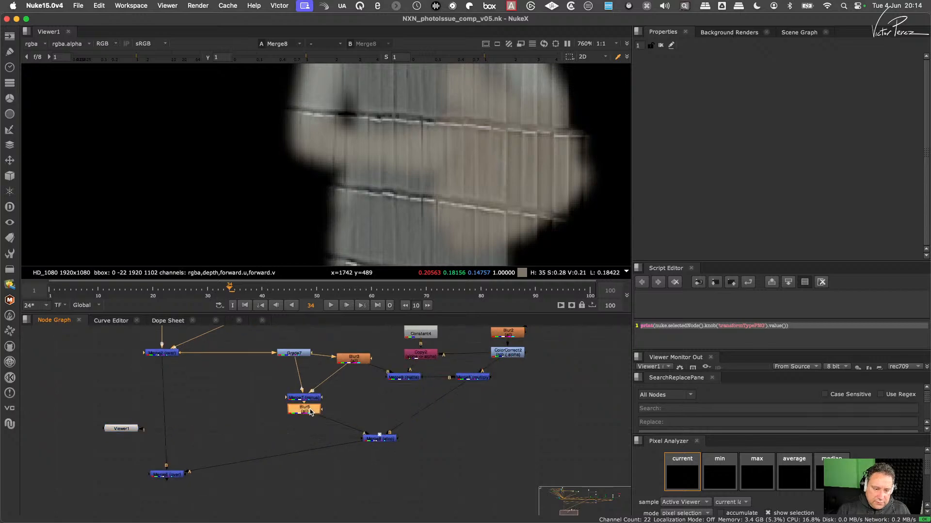
key(1)
scroll(412, 183, down, 6)
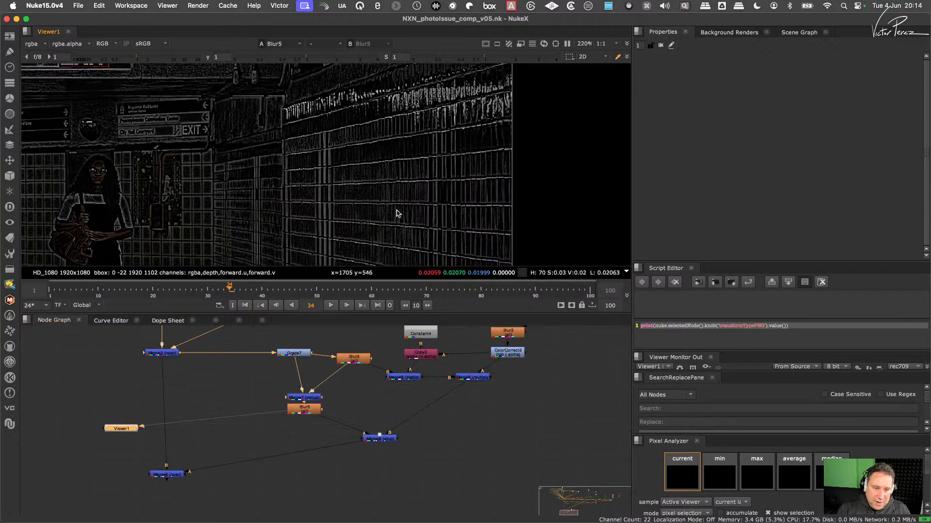
scroll(403, 185, down, 1)
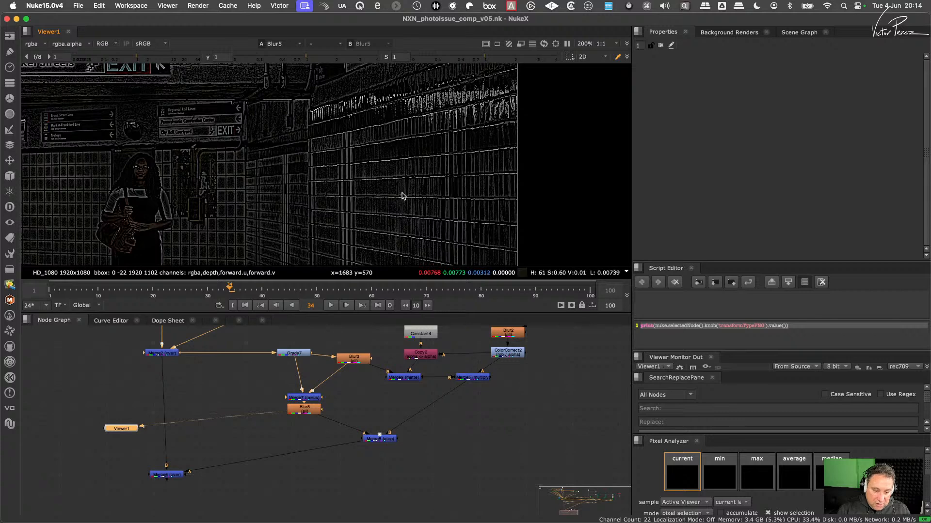
scroll(172, 213, up, 6)
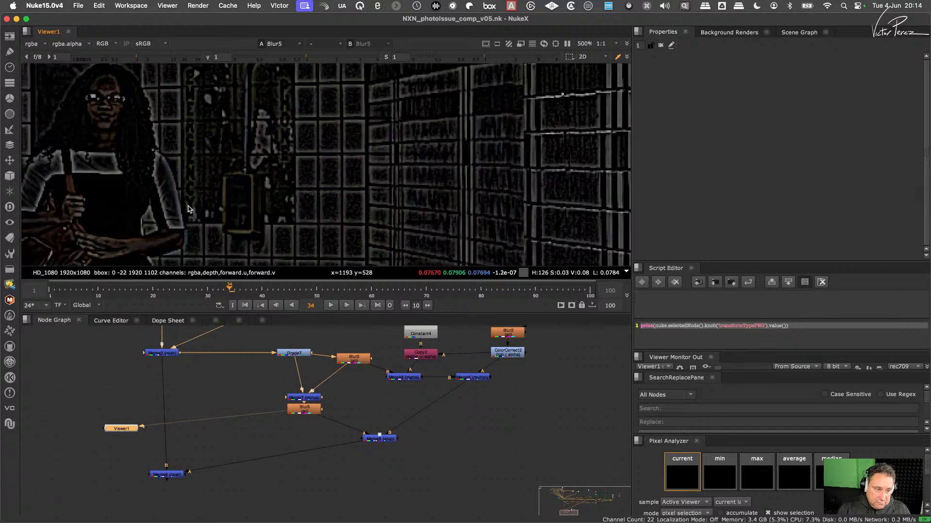
scroll(383, 163, up, 5)
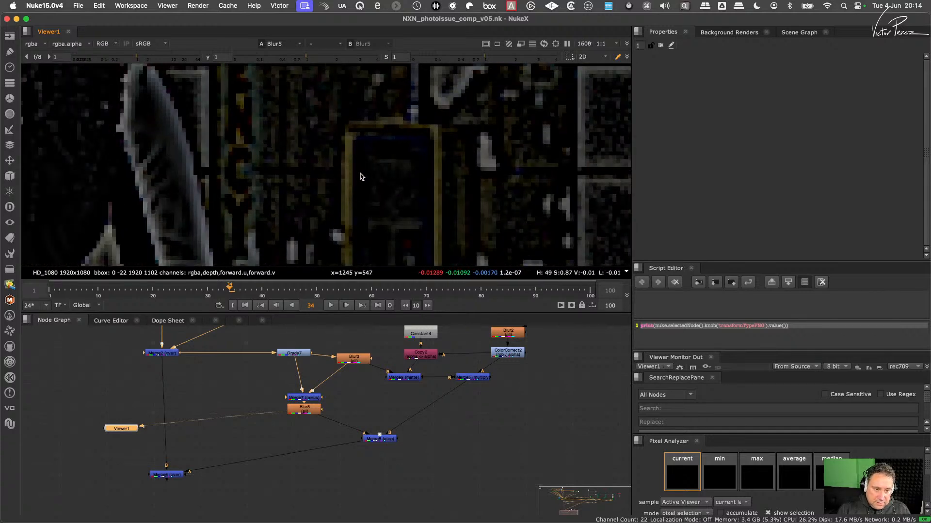
scroll(361, 176, down, 6)
scroll(358, 164, up, 6)
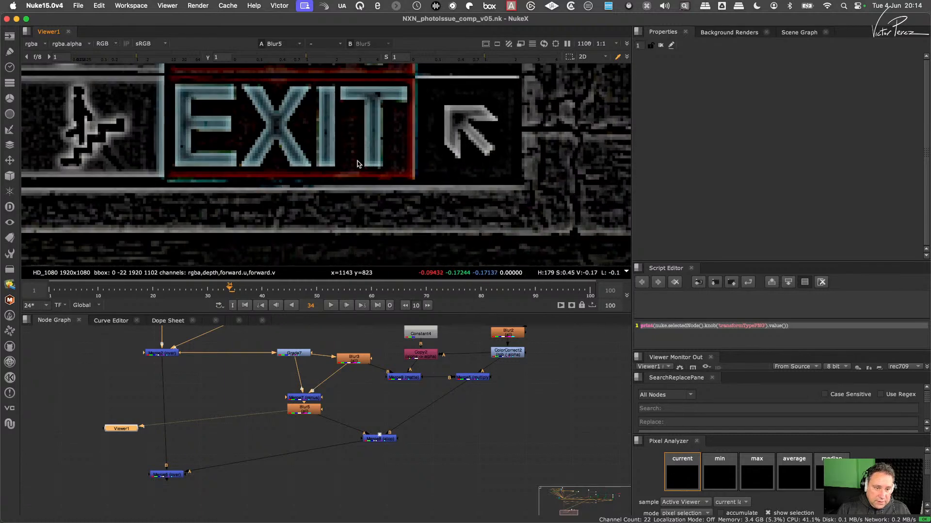
scroll(343, 420, down, 2)
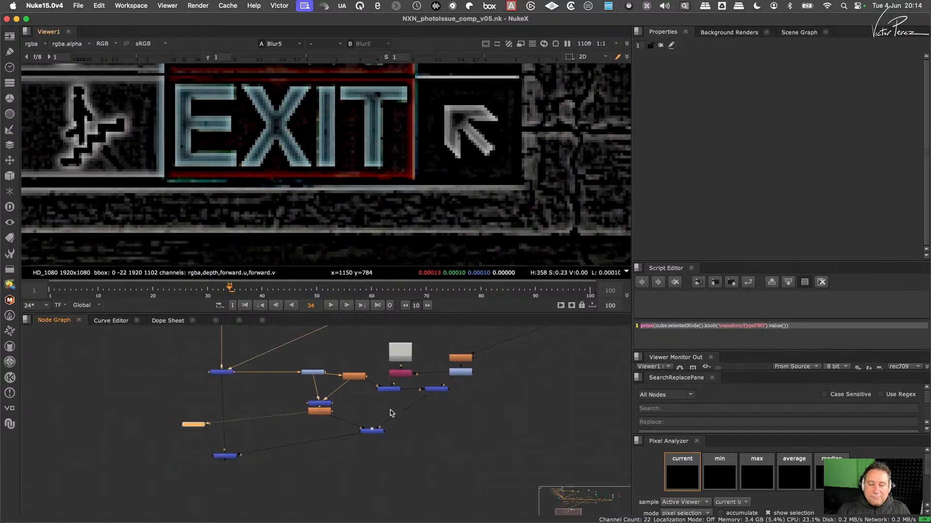
- View the final Merge6 comp and inspect the tile lines across the woman's wall reflection up close
drag(263, 438, 220, 461)
key(1)
scroll(415, 181, down, 8)
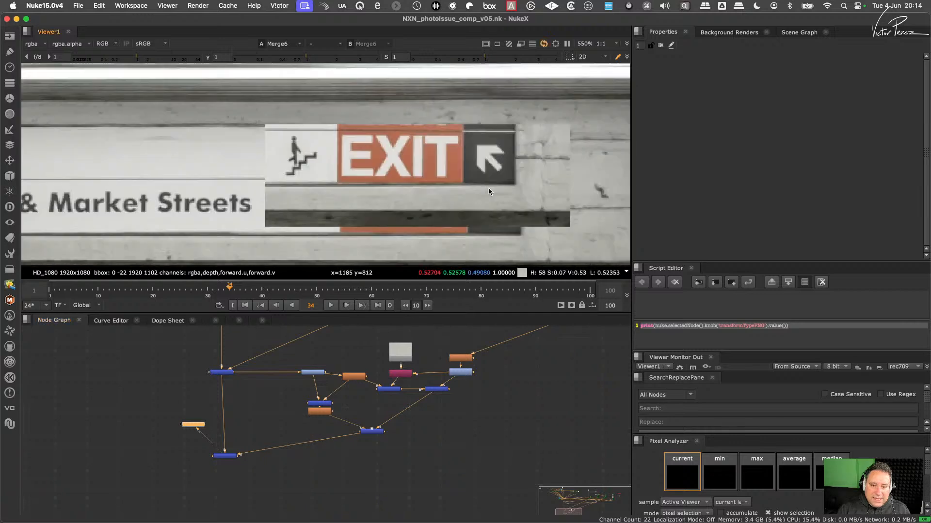
scroll(474, 172, up, 5)
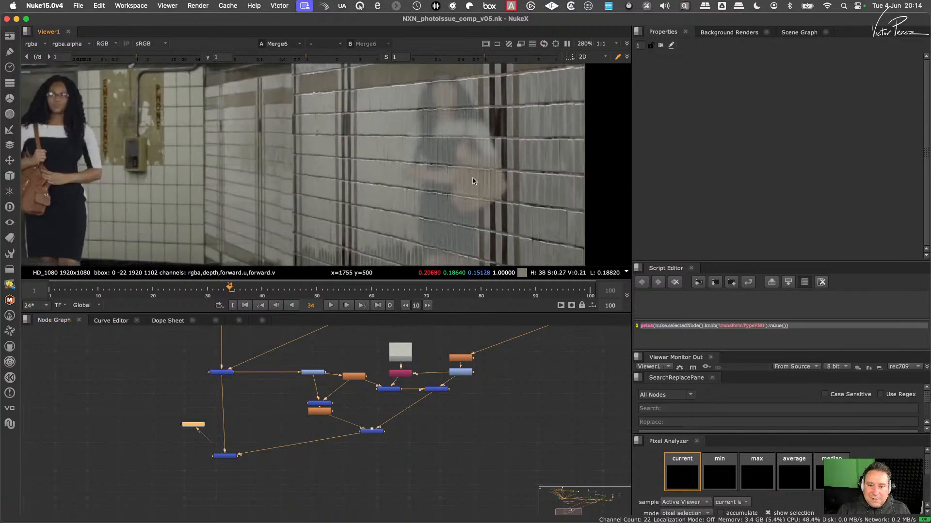
scroll(473, 181, up, 5)
scroll(341, 418, up, 2)
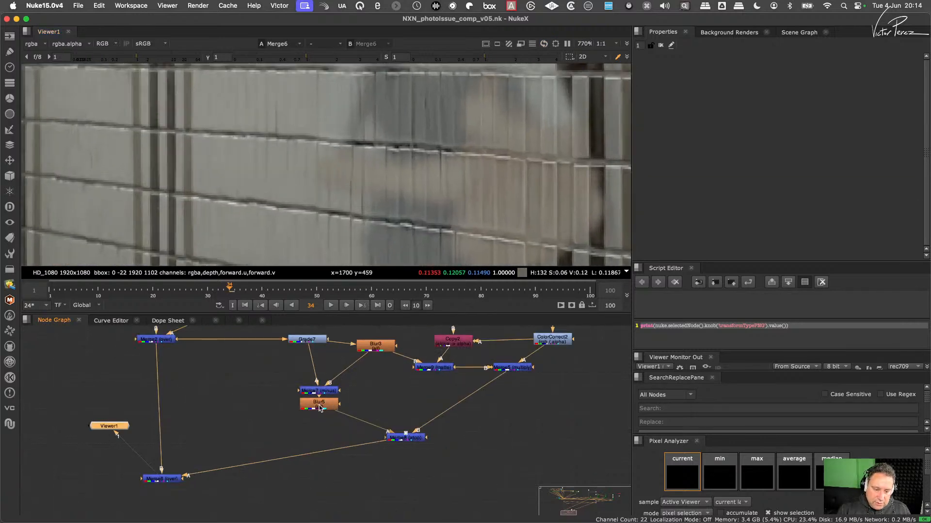
- Add a Saturation node after Blur5 and set its saturation to 0 to desaturate the tile detail
click(320, 408)
key(Tab)
text(sat)
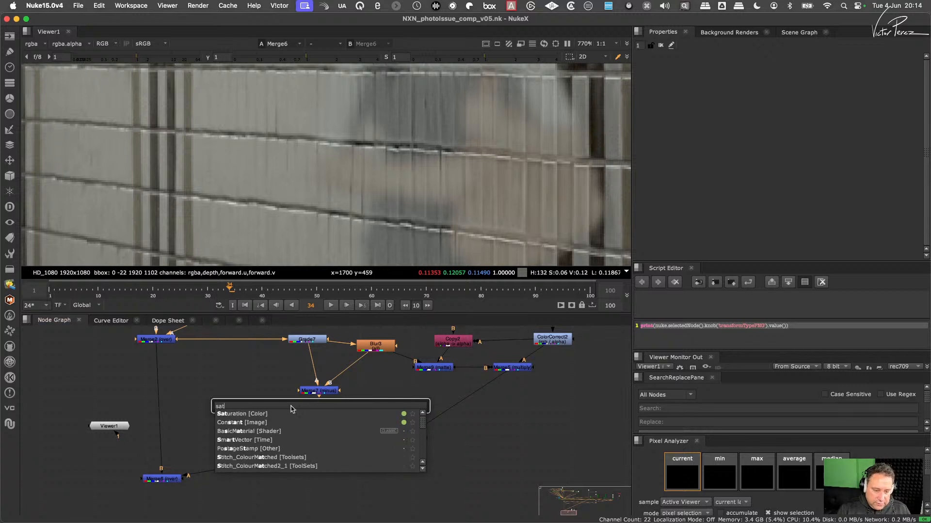
click(240, 413)
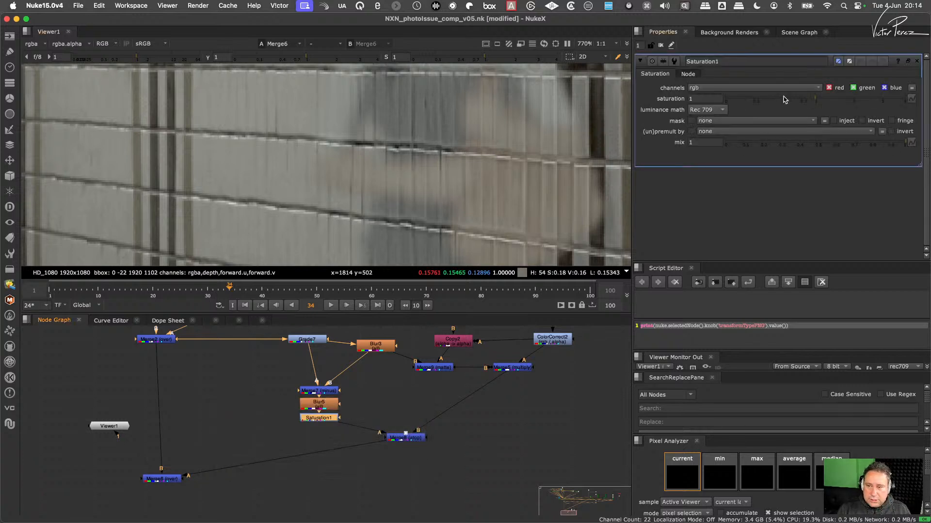
drag(784, 100, 570, 125)
scroll(463, 157, down, 6)
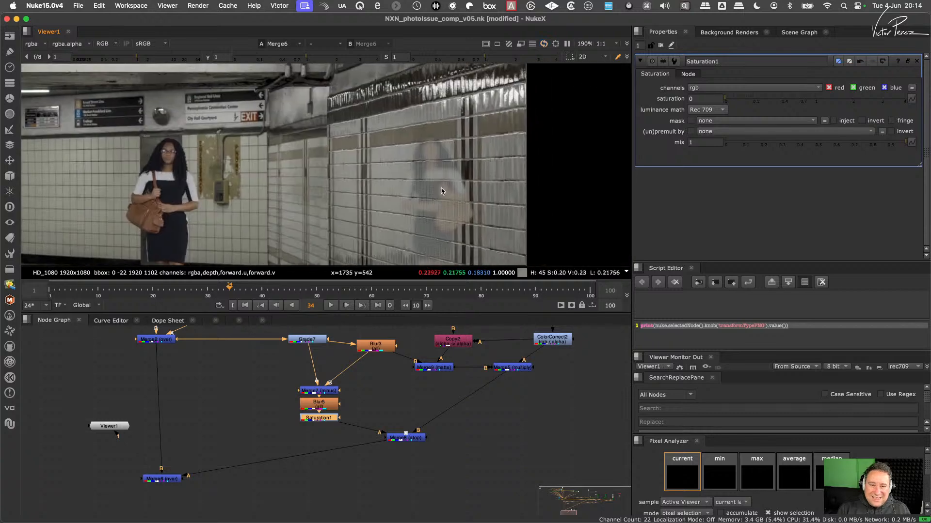
- Toggle the Saturation node off and on to compare the reflection's tile lines close up
scroll(468, 185, up, 4)
key(d)
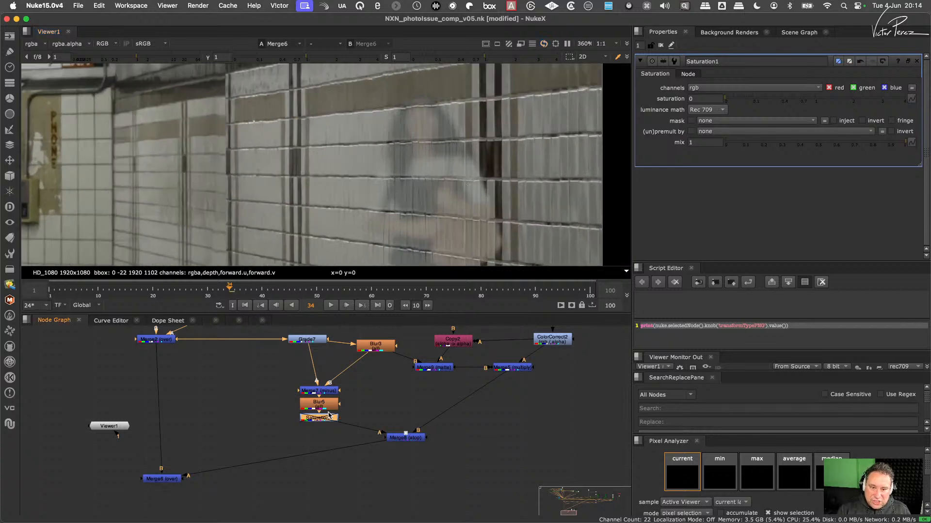
scroll(460, 194, up, 5)
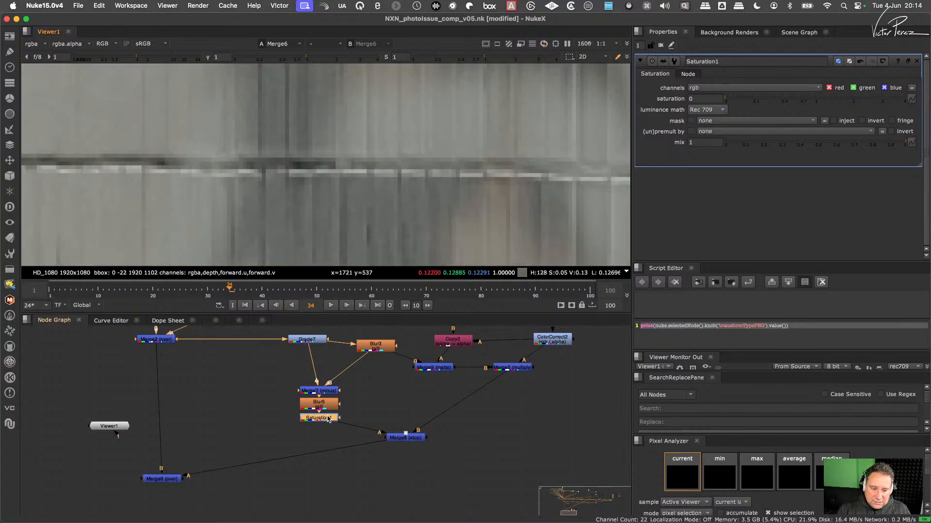
key(d)
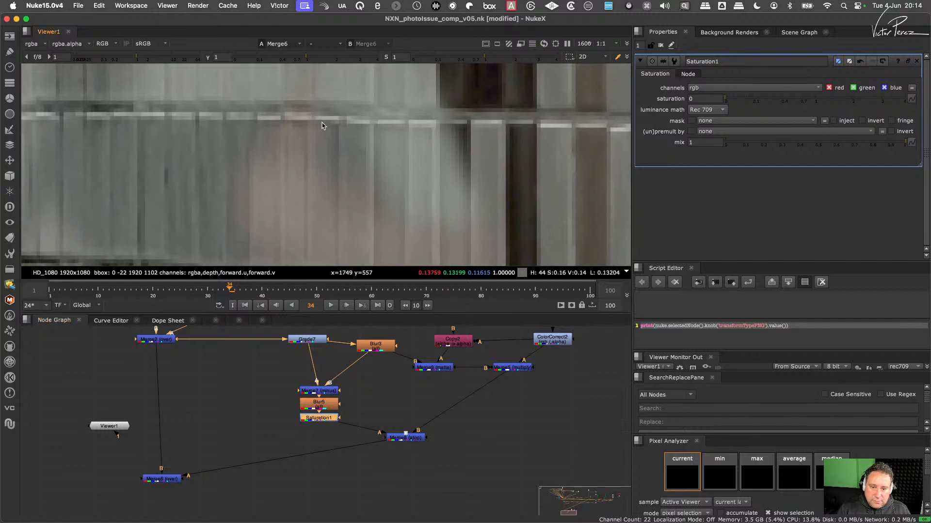
- Check the woman's desaturated wall reflection both up close and against the wider subway shot
scroll(449, 210, down, 3)
scroll(434, 172, up, 4)
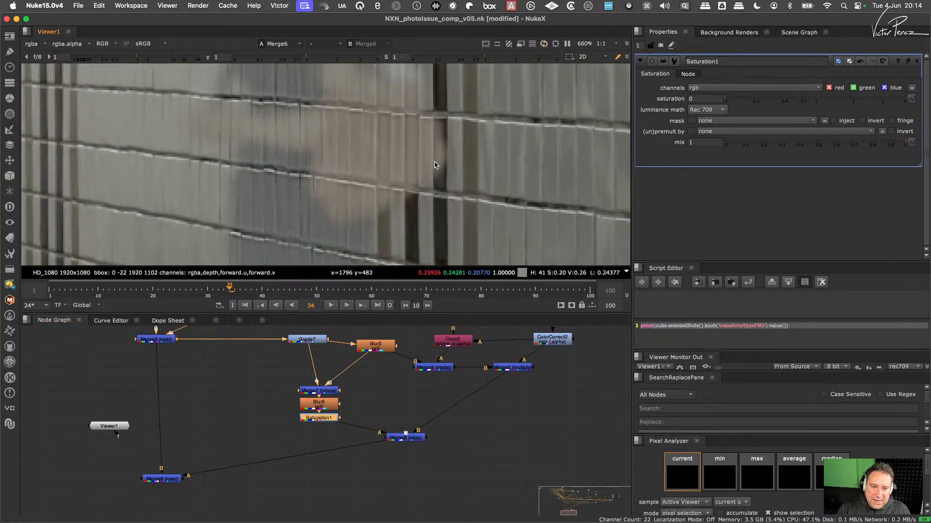
key(d)
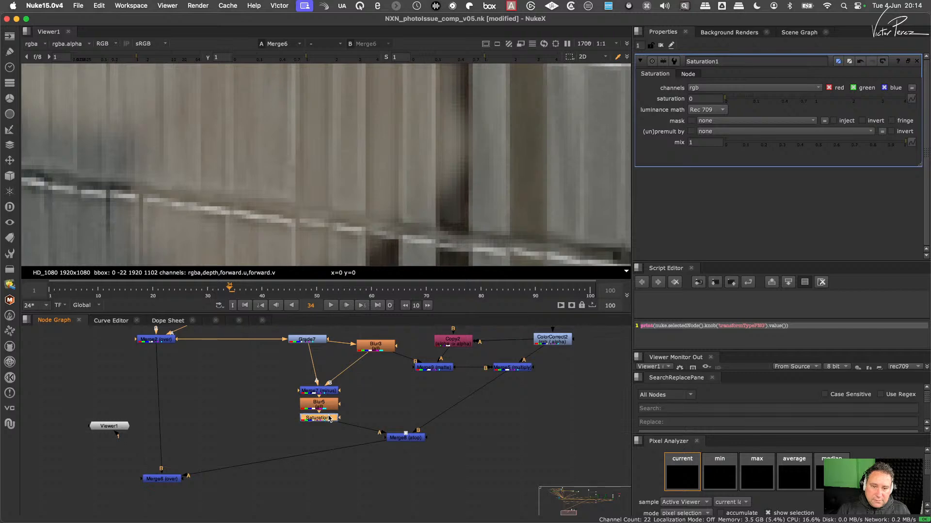
scroll(380, 212, down, 10)
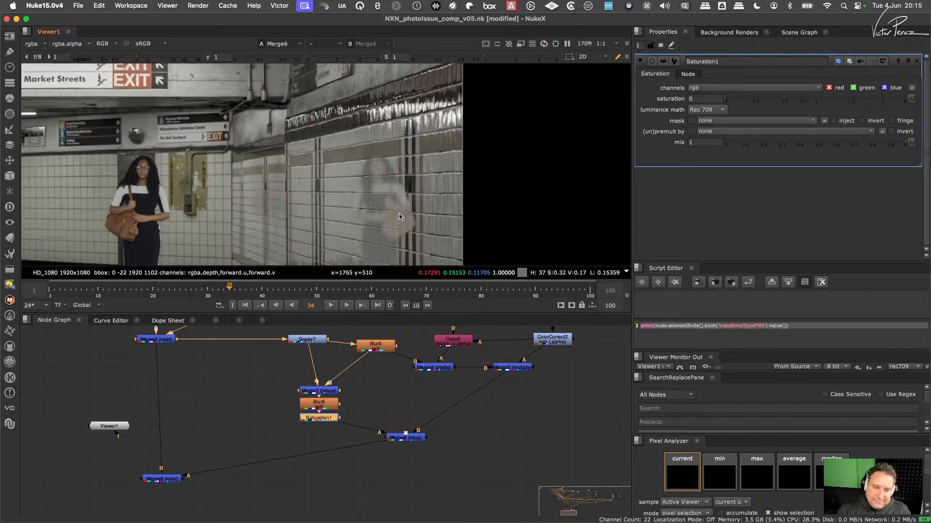
middle_drag(376, 212, 375, 206)
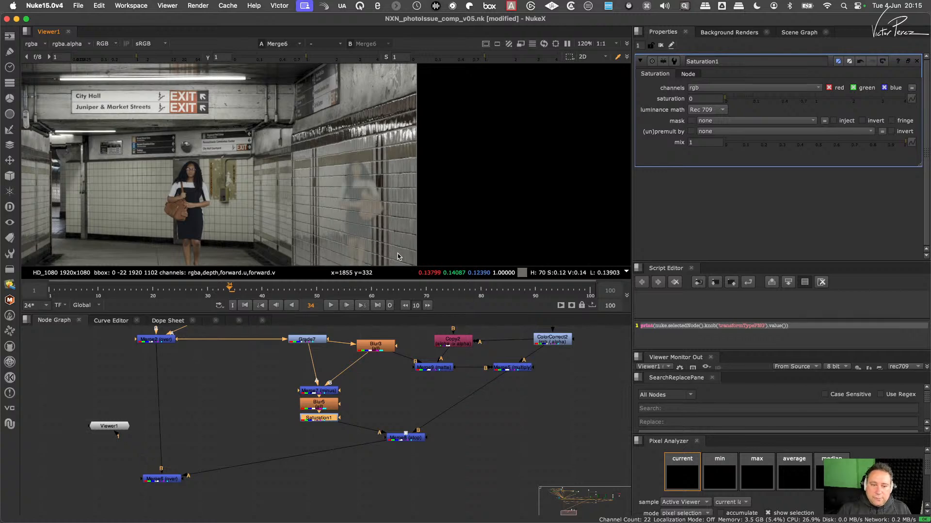
scroll(362, 201, up, 5)
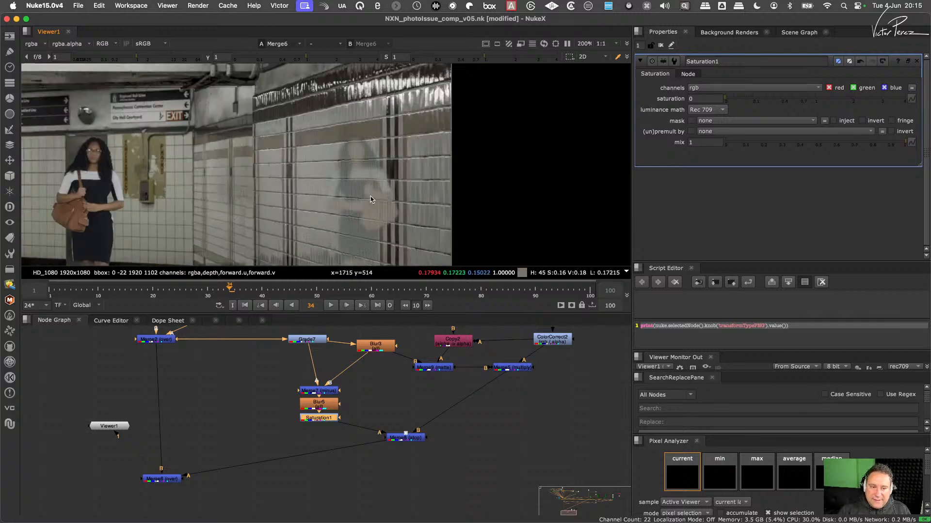
middle_drag(361, 200, 382, 189)
scroll(383, 189, down, 4)
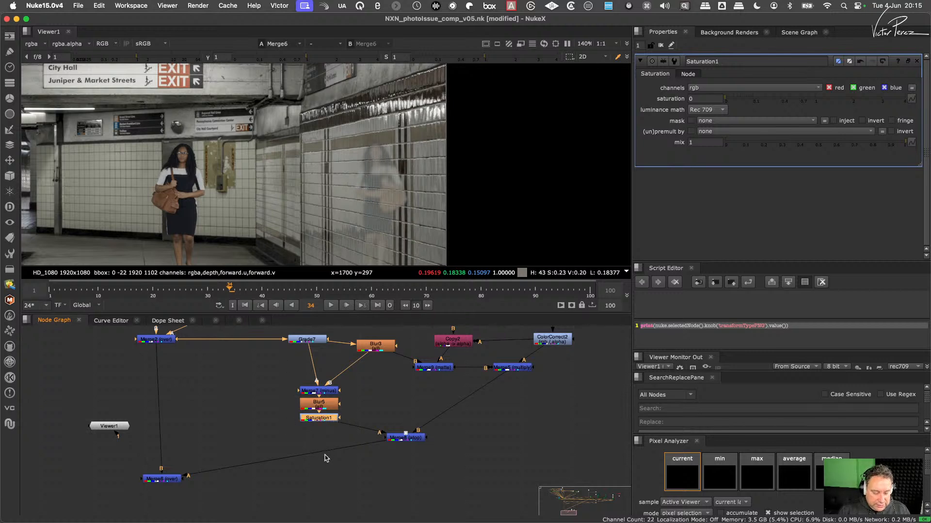
- Inspect the Merge6 comp's grout lines and highlights across the reflection's head and torso, comparing them with the surrounding tiles
middle_drag(220, 481, 337, 434)
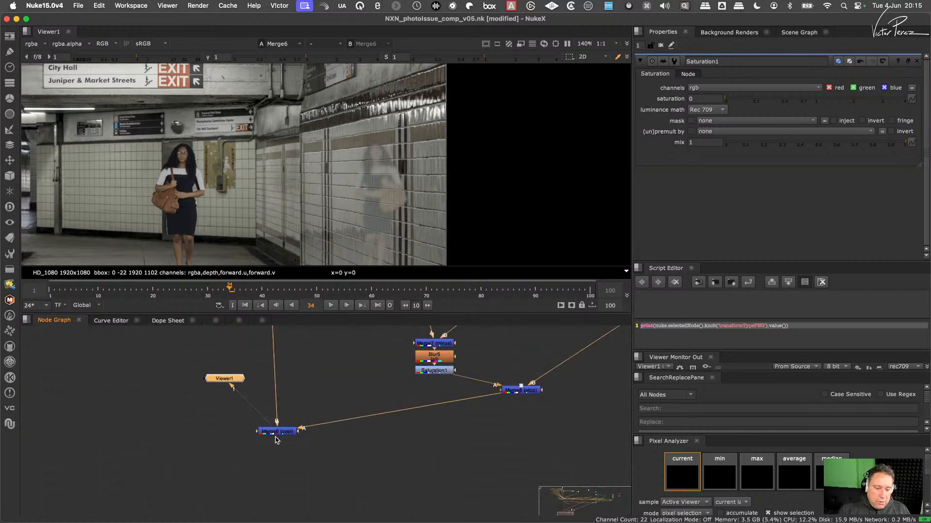
drag(277, 433, 271, 451)
scroll(405, 193, up, 5)
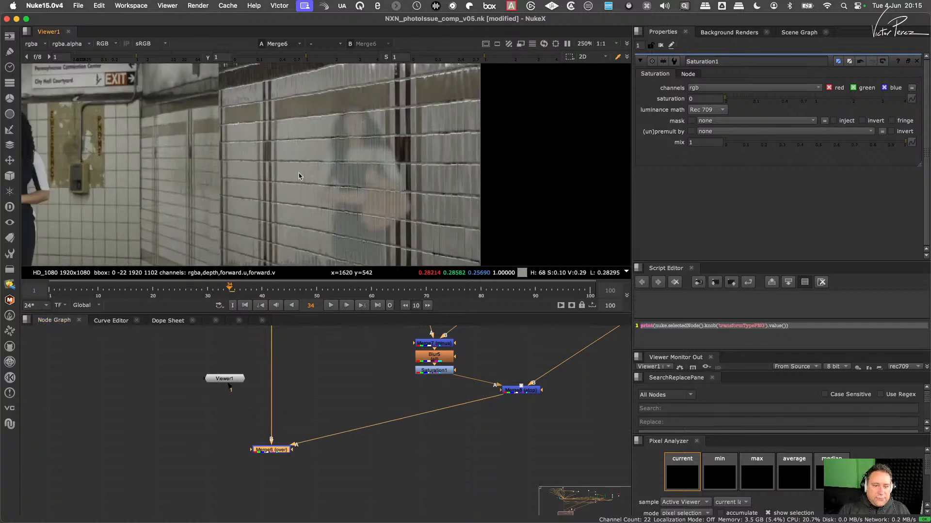
scroll(372, 137, up, 2)
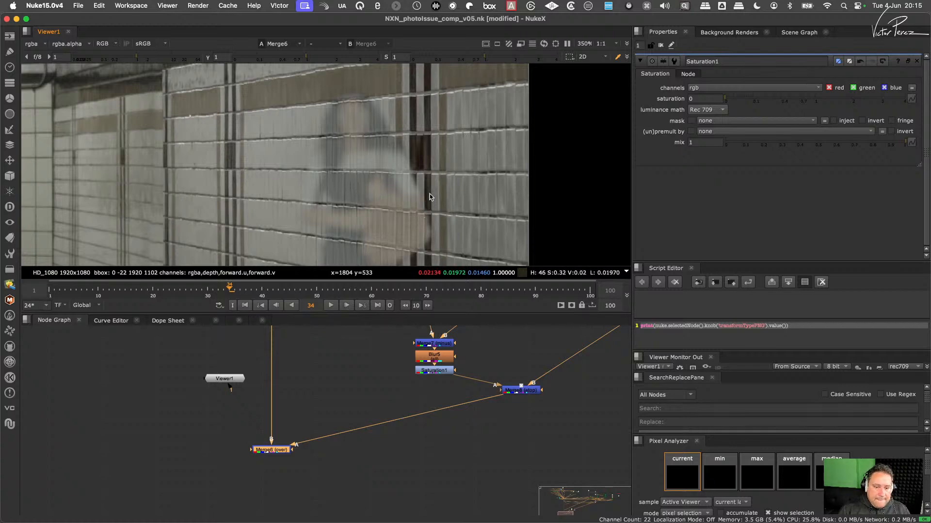
scroll(426, 199, down, 5)
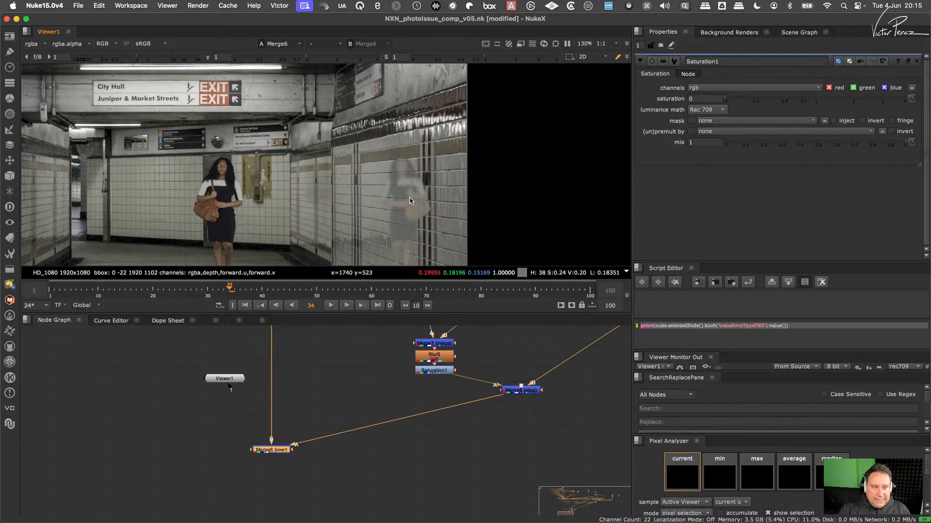
scroll(412, 199, up, 6)
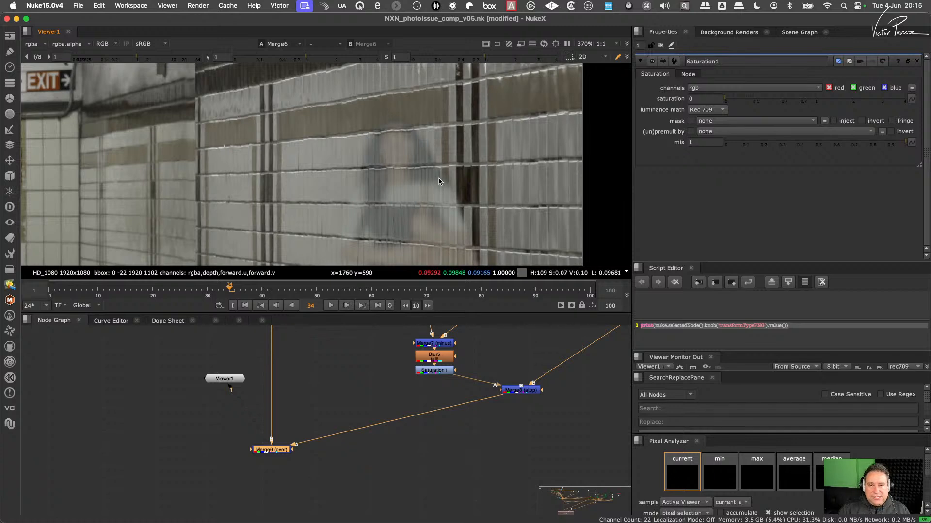
scroll(378, 181, down, 3)
scroll(369, 168, up, 5)
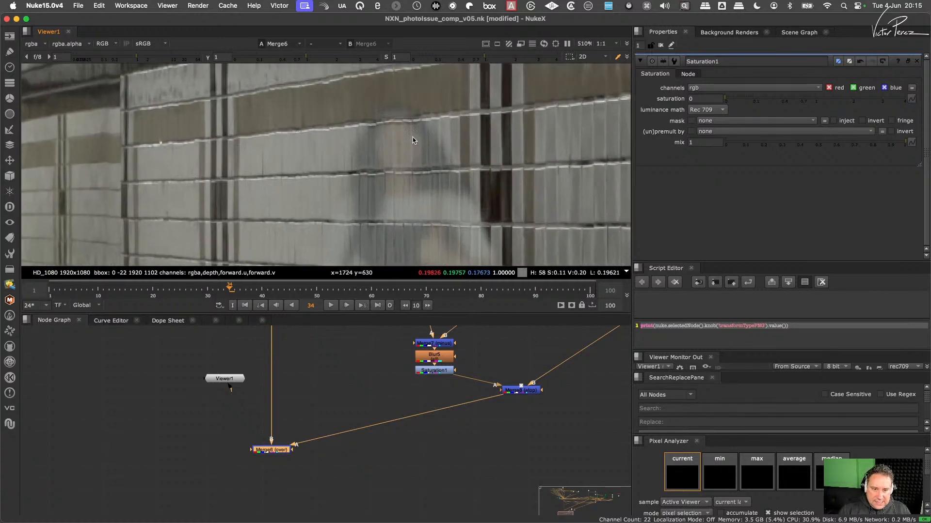
scroll(413, 140, down, 4)
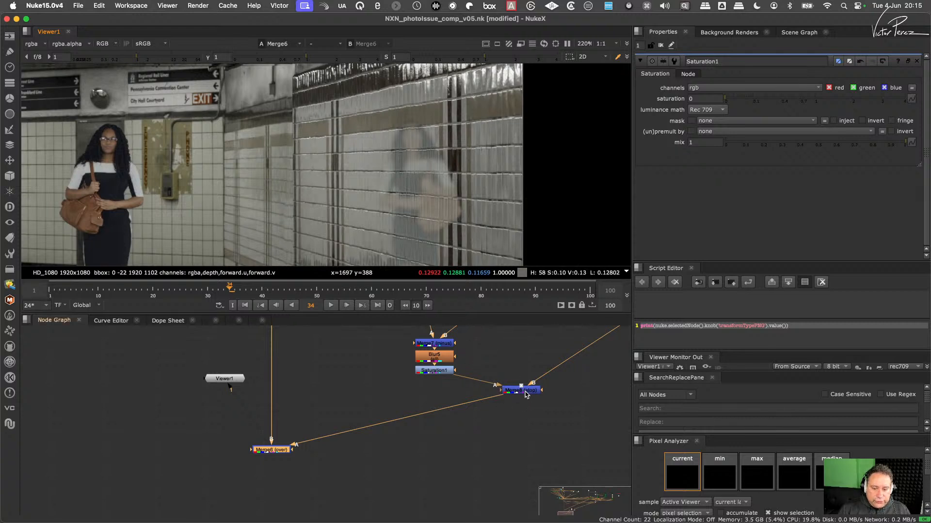
- View the Saturation1 output and examine its greyscale tile detail on the reflecting wall
drag(526, 394, 534, 400)
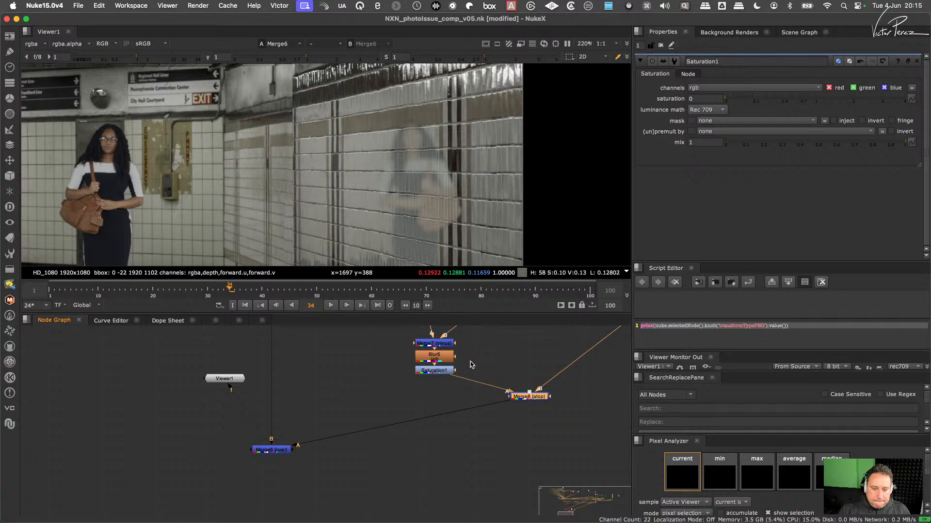
click(439, 370)
key(1)
scroll(447, 166, up, 4)
scroll(442, 167, down, 4)
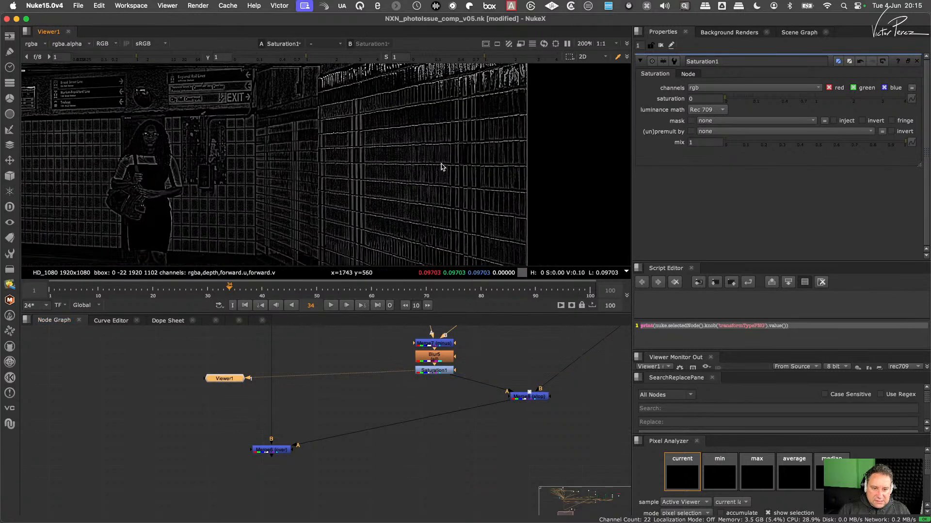
scroll(442, 165, up, 5)
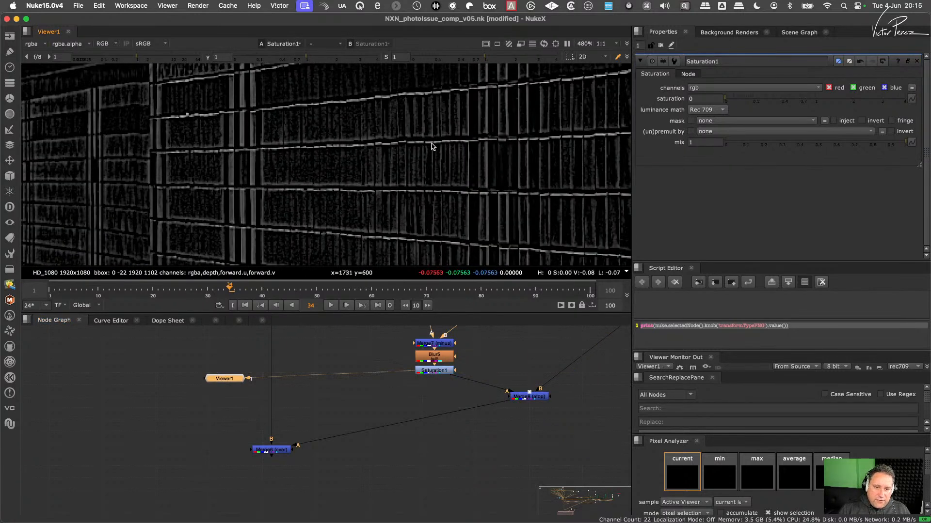
scroll(433, 147, up, 3)
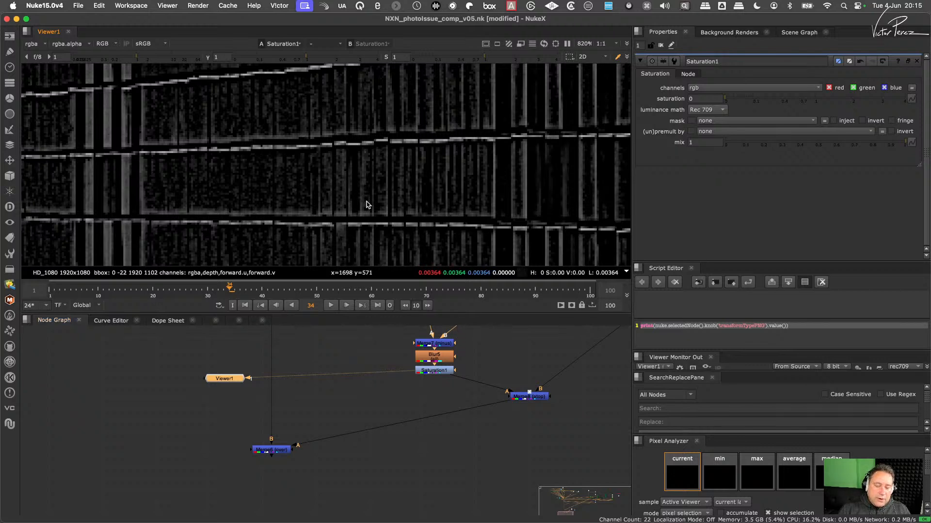
- Move Merge6 lower in the node graph, place Merge8 beneath Saturation1, and view the Merge8 output
drag(277, 453, 278, 504)
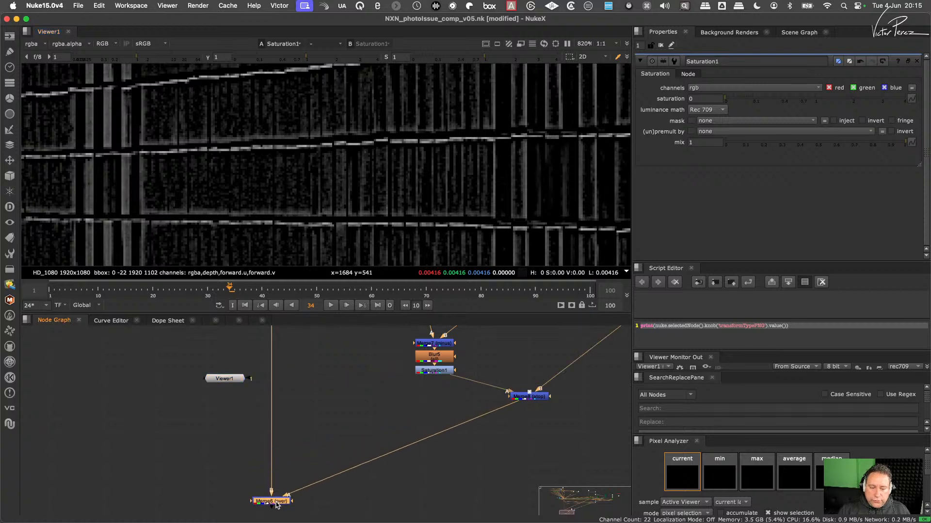
click(442, 410)
middle_drag(480, 410, 377, 484)
drag(429, 470, 339, 507)
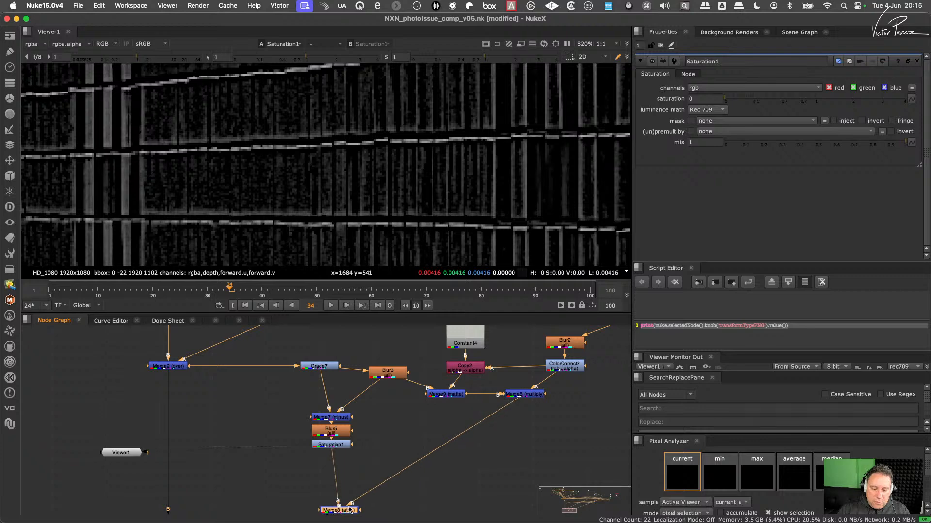
key(1)
scroll(384, 466, down, 2)
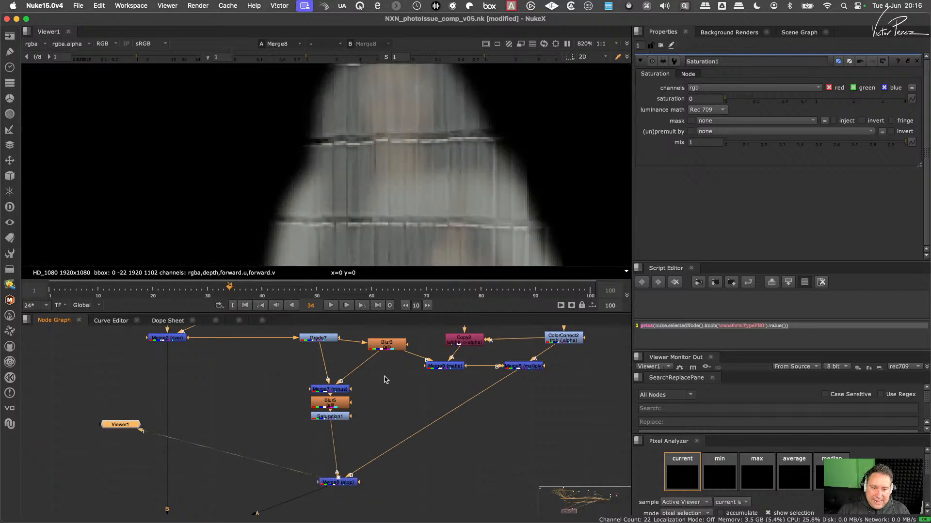
- Insert a Copy node between Merge5 and Merge8, with its A input connected to Saturation1
click(384, 421)
key(k)
drag(394, 419, 345, 417)
drag(432, 432, 442, 424)
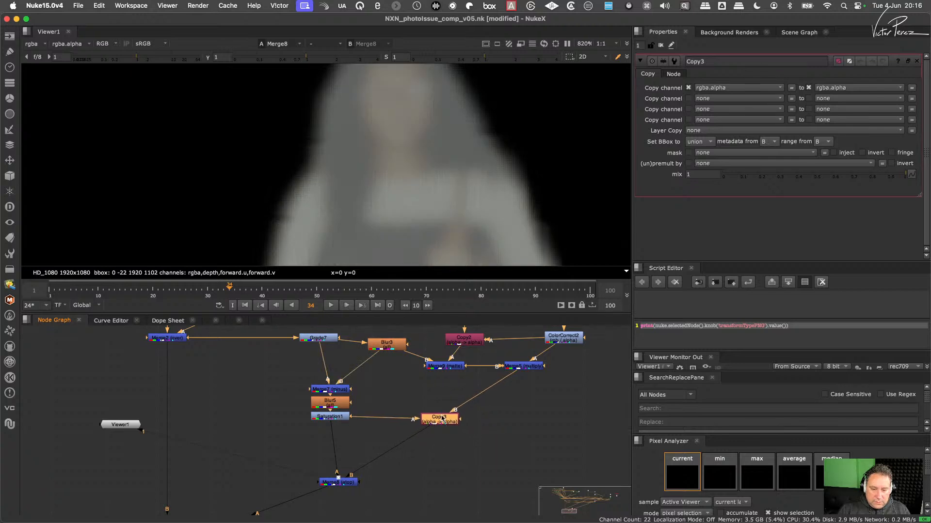
- Set the Copy node's first two source channels to rgba.red and rgba.green
click(732, 87)
click(739, 107)
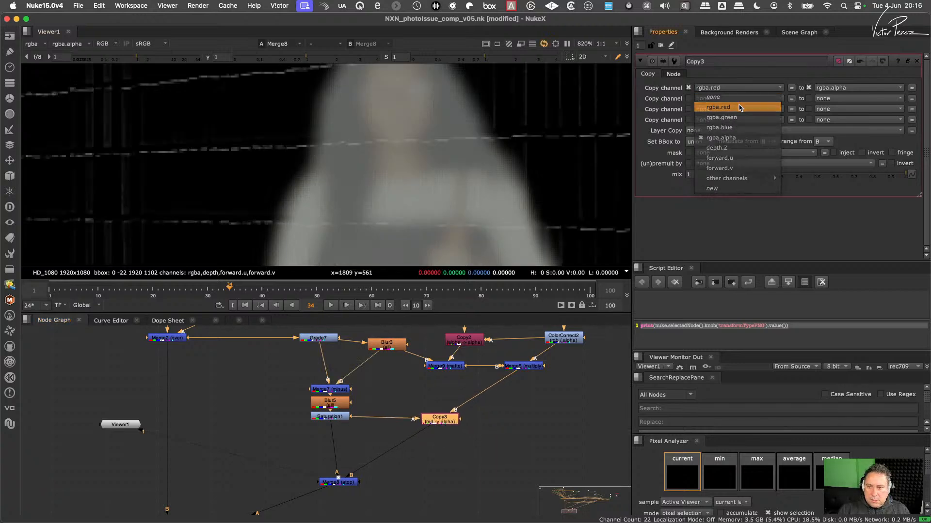
click(732, 99)
click(737, 128)
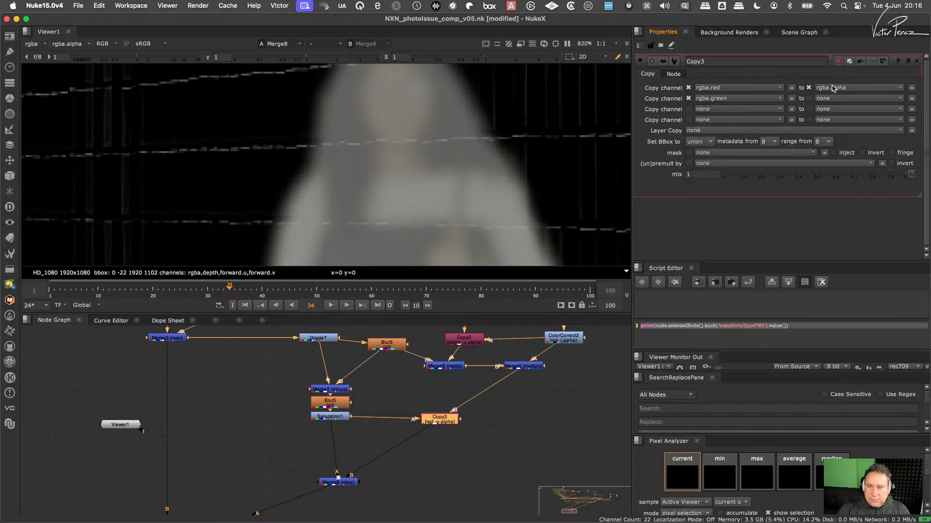
- Route the Copy node's red and green source channels into forward.u and forward.v
click(833, 88)
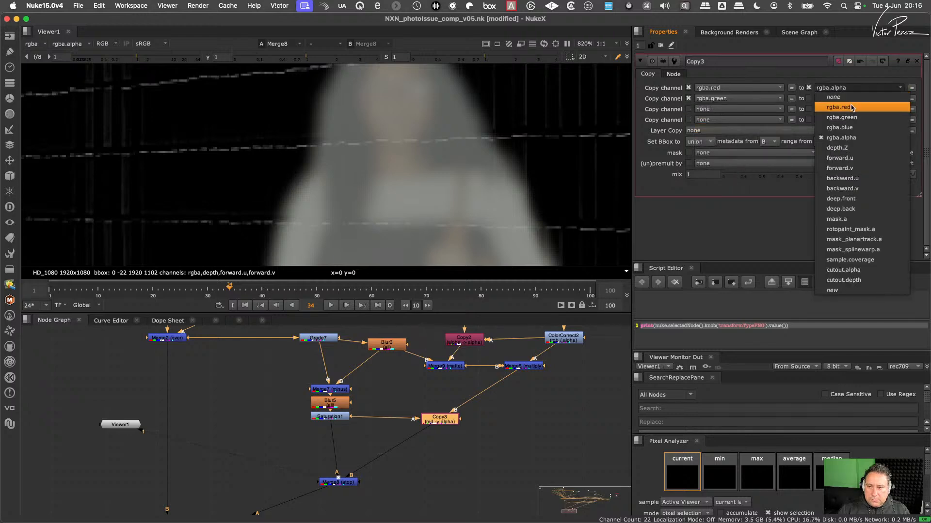
click(852, 108)
click(846, 88)
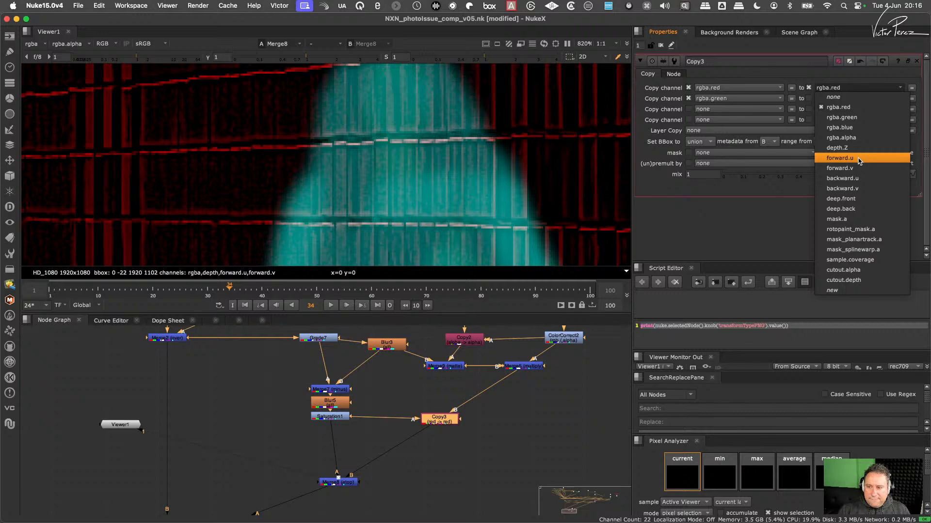
click(859, 160)
click(834, 100)
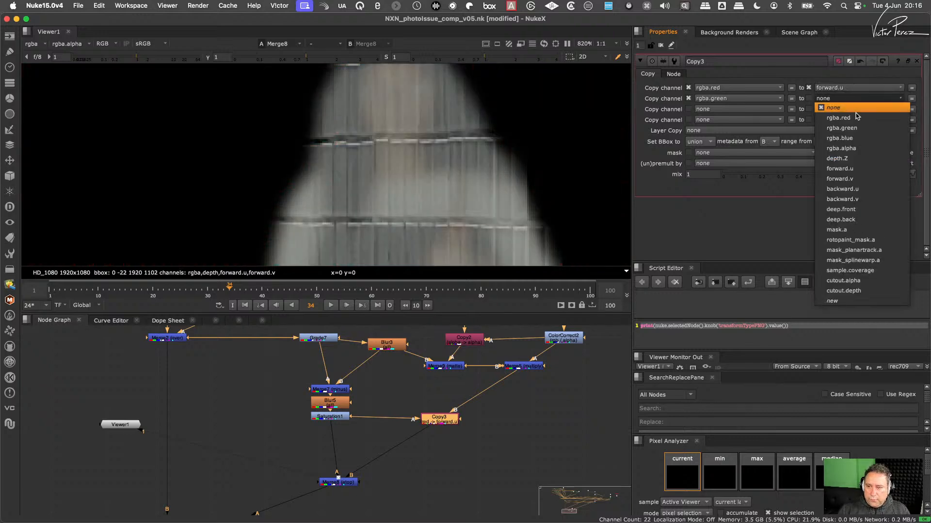
click(862, 180)
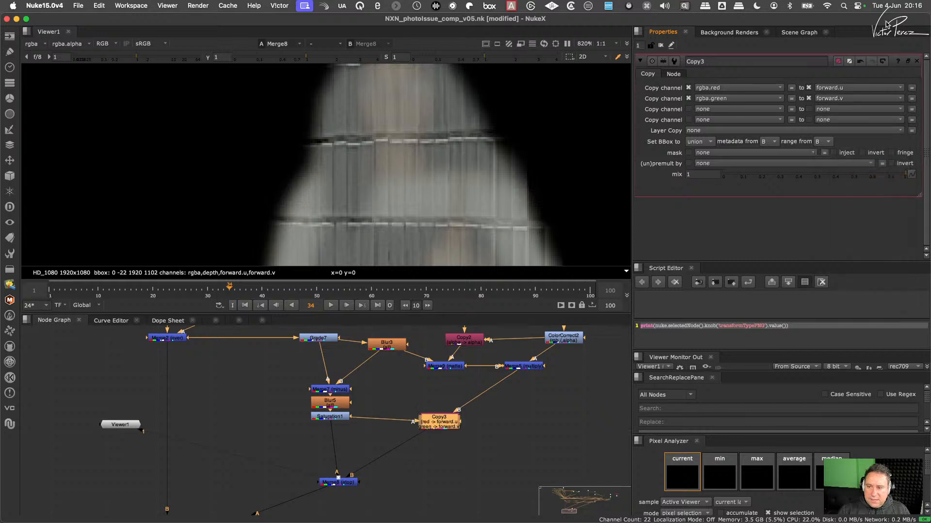
- Set the Copy node's destination channels to backward.u for red and backward.v for green
click(859, 101)
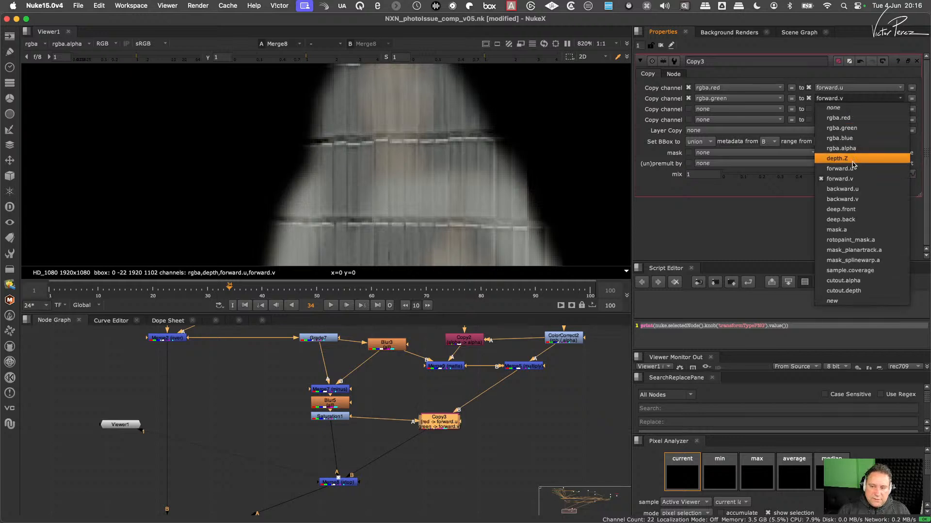
click(861, 199)
click(851, 90)
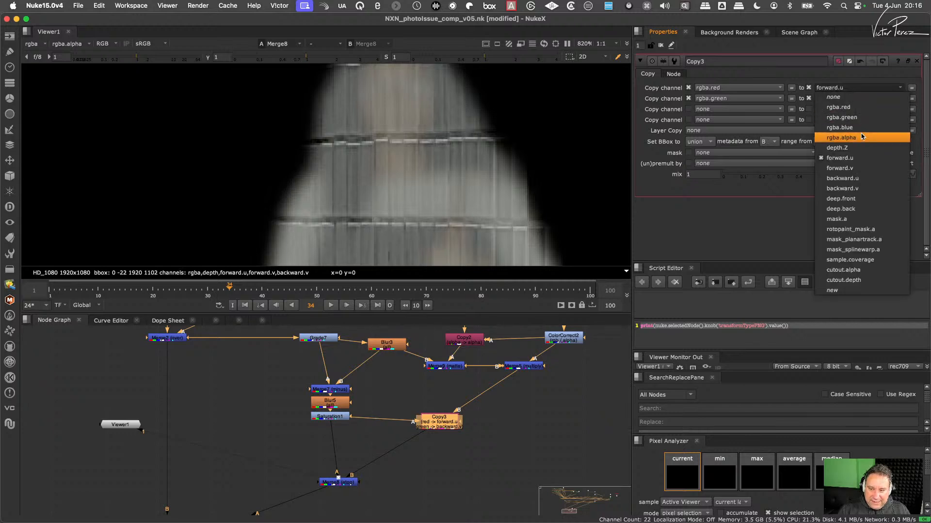
click(853, 178)
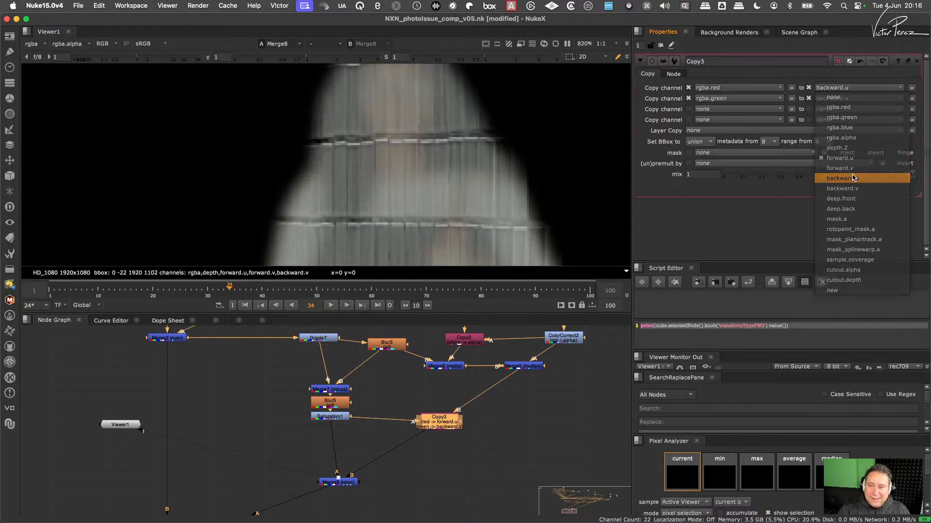
drag(438, 418, 441, 418)
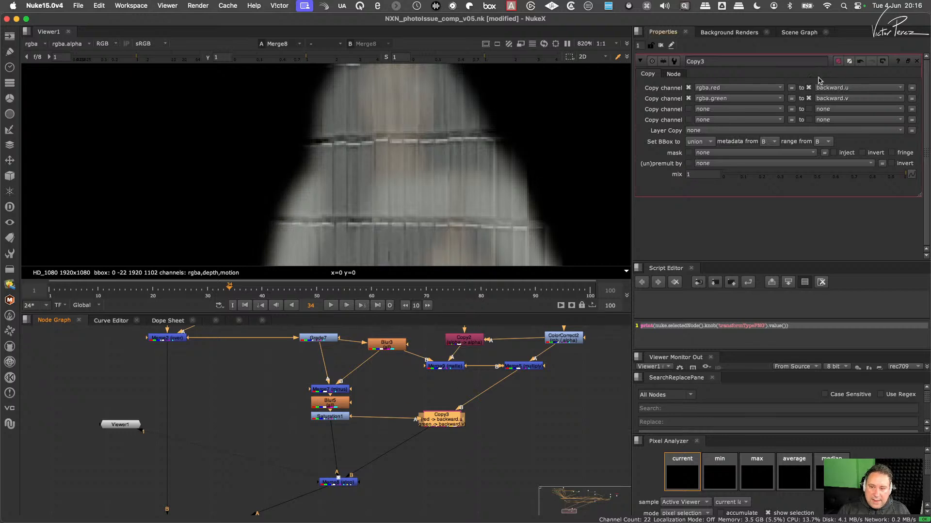
- View the Copy3 output around the woman's reflection and align Merge8 directly beneath Saturation1
scroll(351, 422, up, 4)
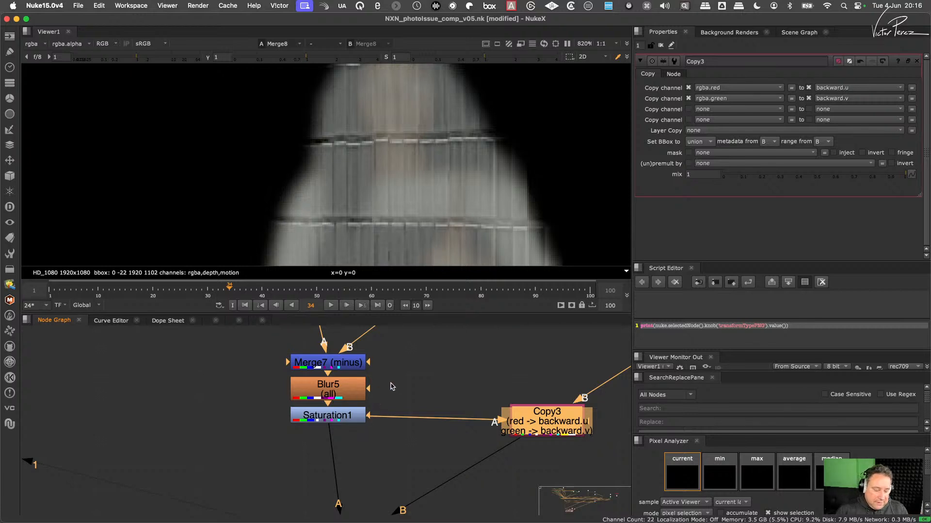
middle_drag(526, 397, 428, 390)
scroll(447, 406, down, 3)
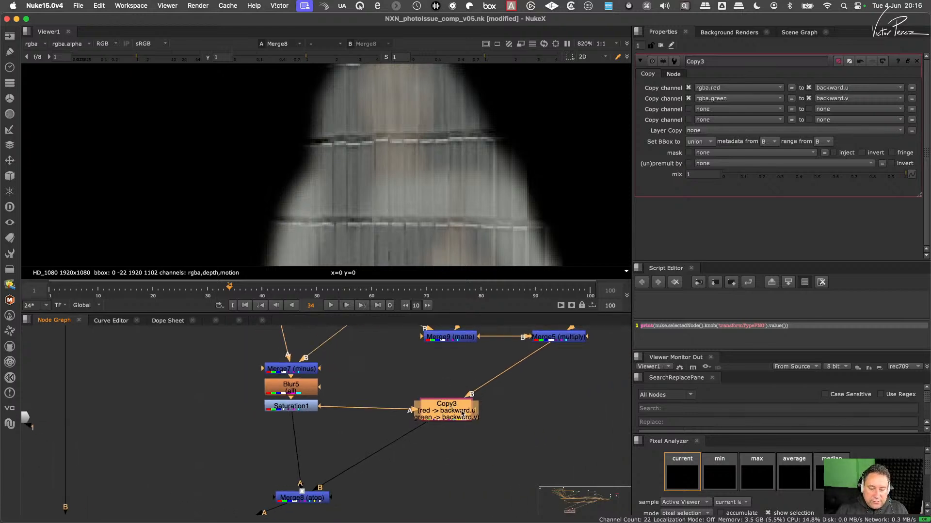
key(1)
drag(320, 496, 308, 499)
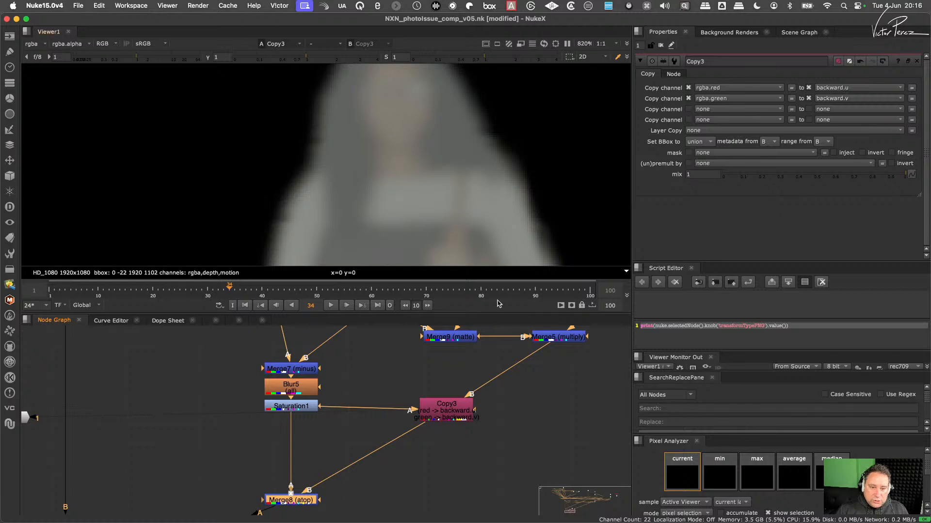
scroll(519, 179, down, 3)
scroll(520, 174, up, 2)
click(451, 415)
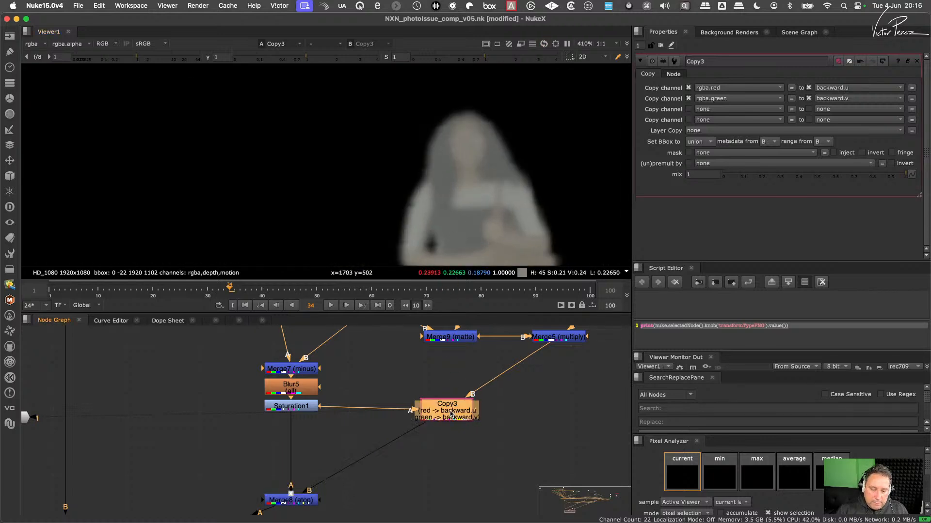
- Add an IDistort node after Copy3, using backward as its UV channels and a UV scale of 31.5
key(Tab)
text(id)
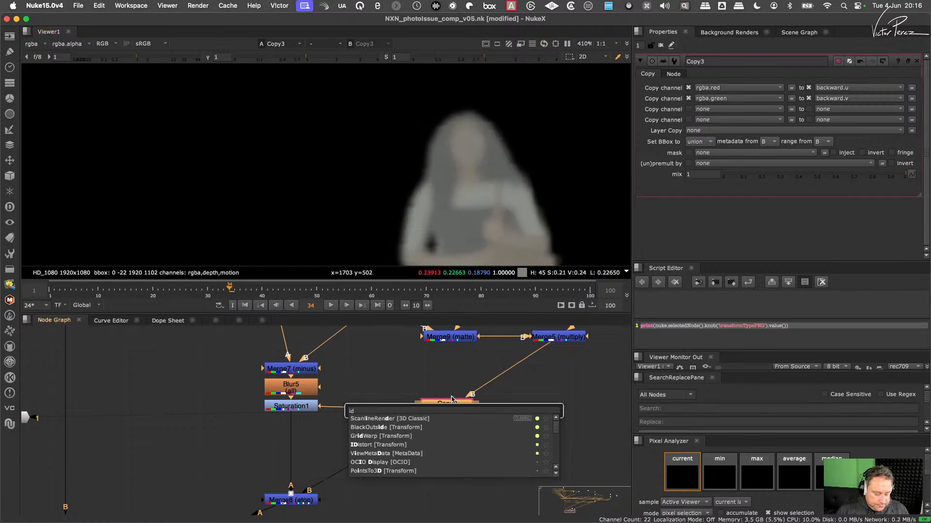
text(i)
click(370, 420)
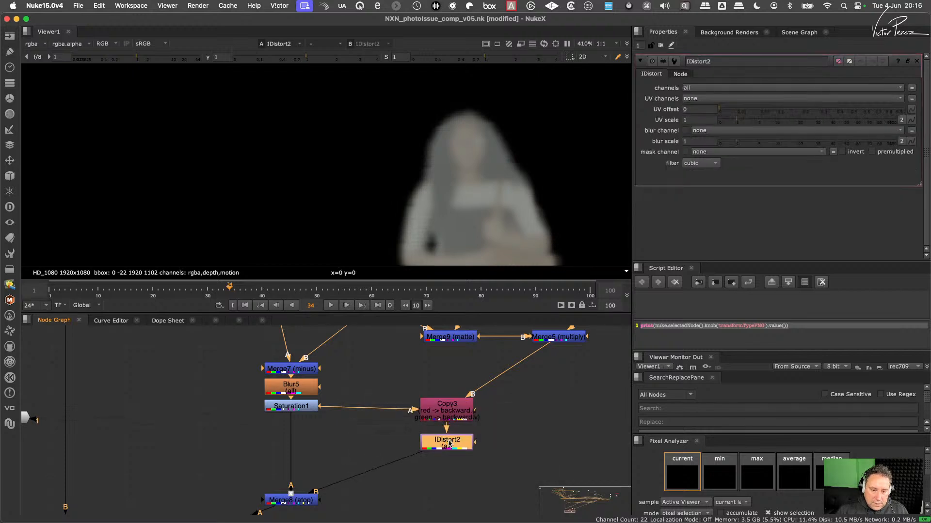
click(702, 98)
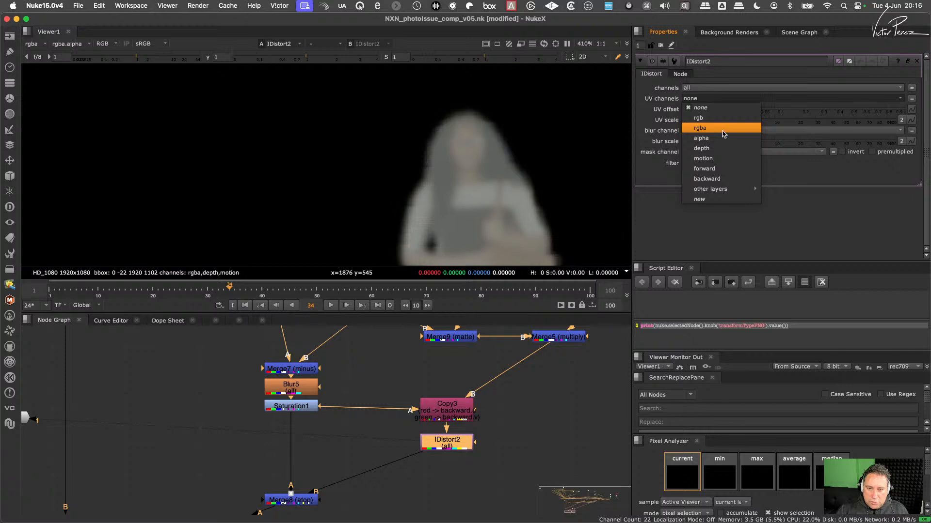
click(716, 179)
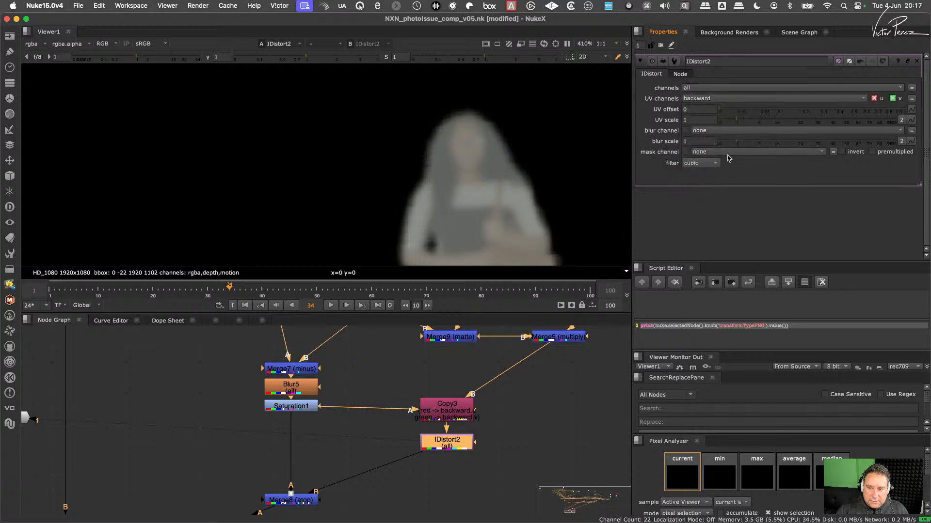
drag(737, 123, 804, 123)
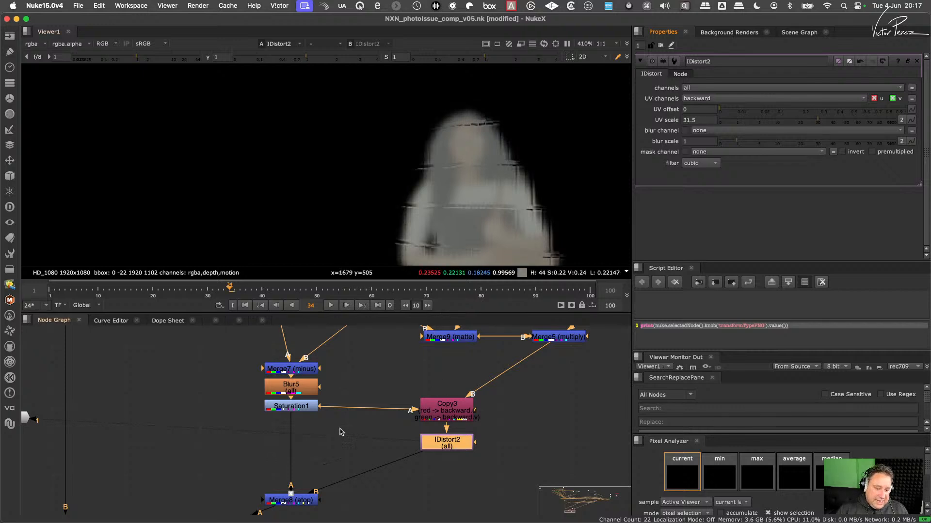
- View the Merge6 output around the woman's reflection on the tiled wall
middle_drag(340, 429, 422, 364)
drag(421, 372, 376, 435)
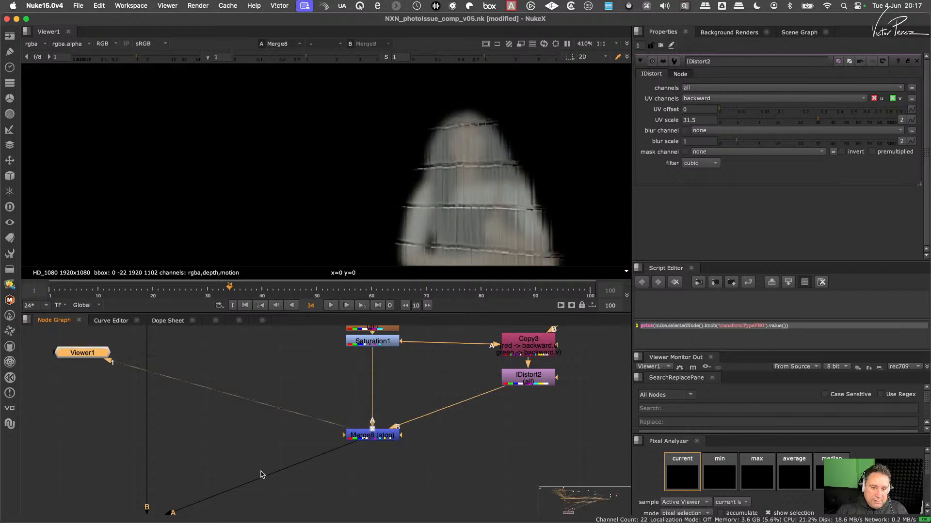
middle_drag(260, 475, 354, 408)
drag(303, 407, 194, 490)
key(1)
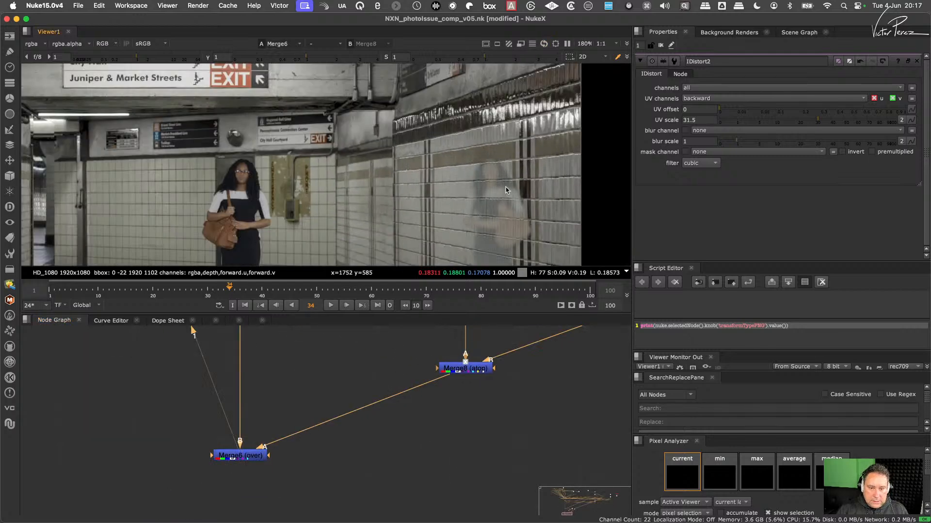
middle_drag(505, 187, 468, 177)
scroll(468, 178, up, 4)
- Compare the wall reflection in close-up with IDistort2 disabled and enabled
middle_drag(484, 351, 439, 464)
middle_drag(555, 429, 453, 438)
click(486, 431)
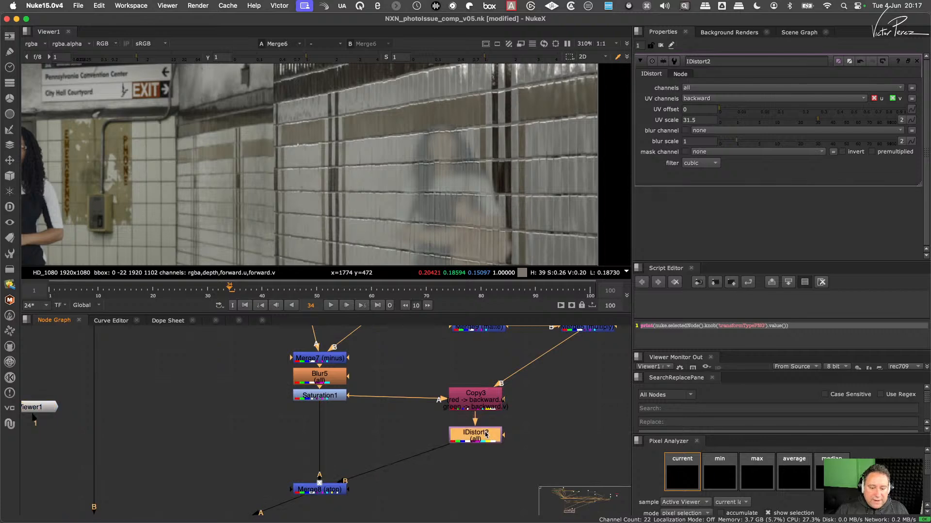
drag(485, 435, 486, 442)
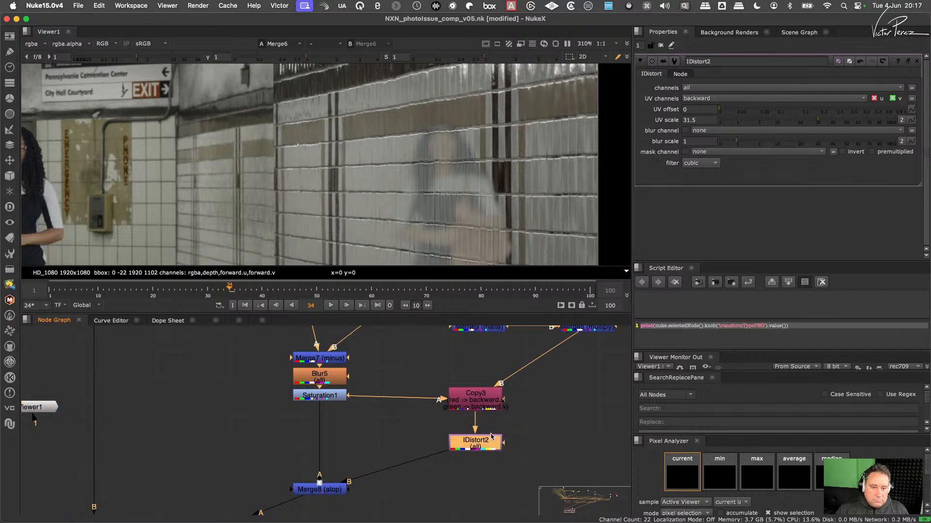
scroll(426, 191, up, 3)
key(d)
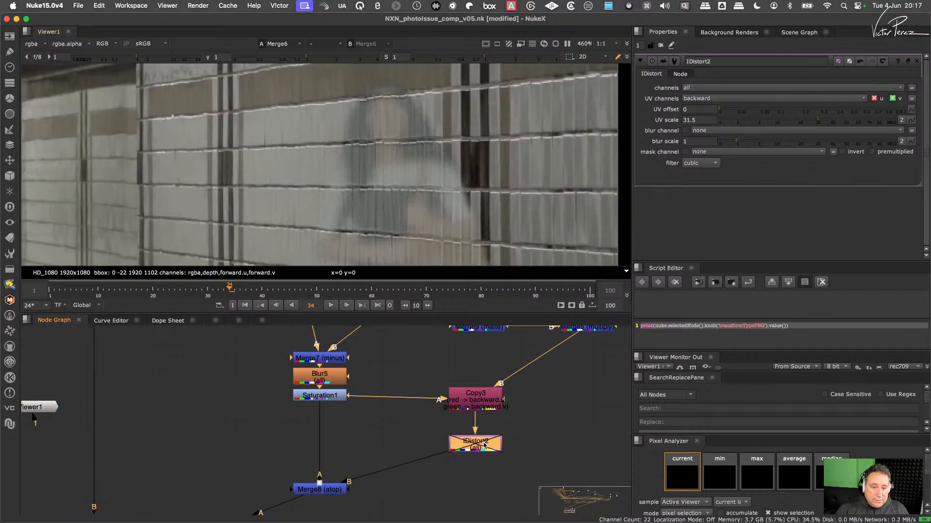
key(d)
key(d)
key(d)
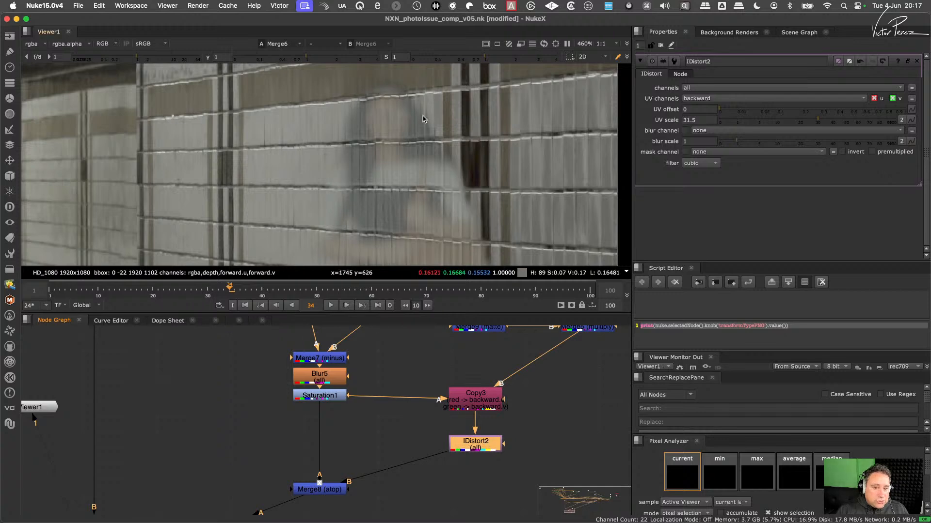
scroll(429, 112, up, 2)
scroll(420, 146, up, 2)
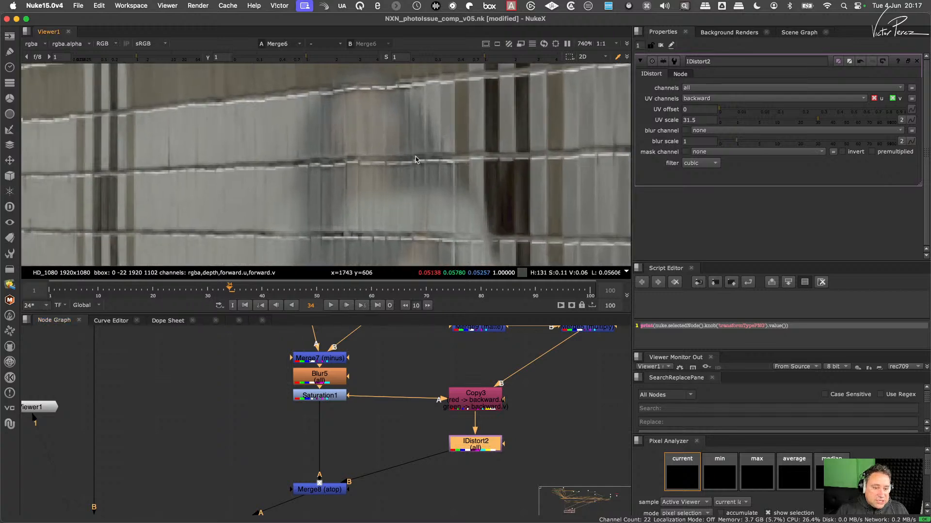
scroll(415, 159, down, 4)
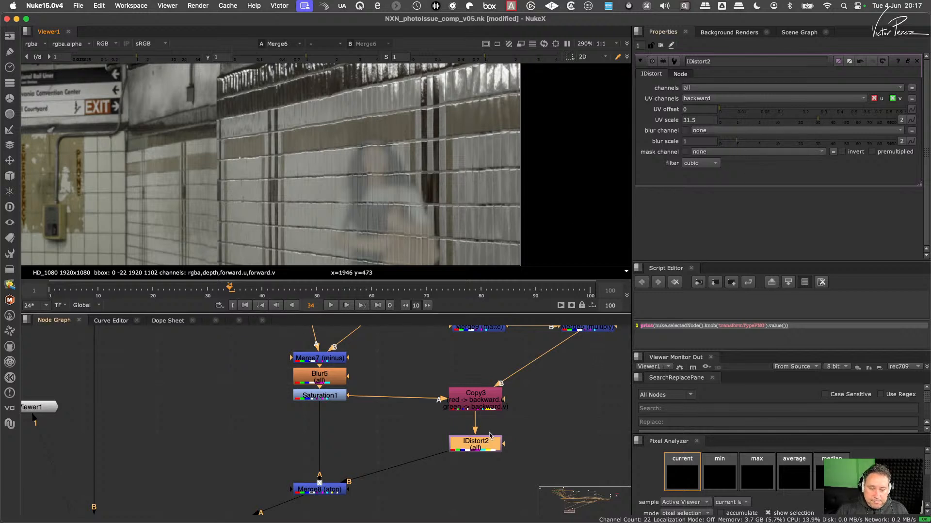
- Insert a Blur node between Saturation1 and Copy3 and set its size to 3.2
drag(486, 443, 486, 458)
click(420, 377)
key(b)
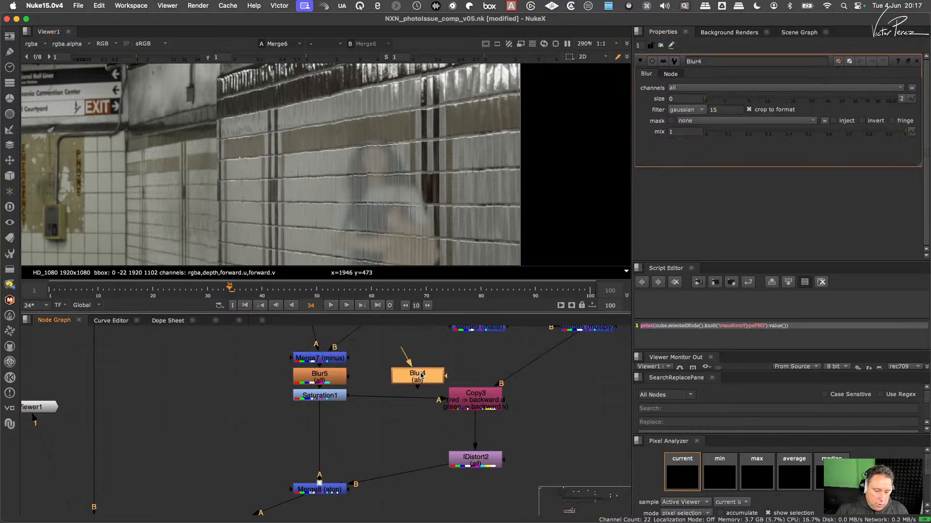
drag(420, 377, 407, 401)
scroll(416, 181, up, 3)
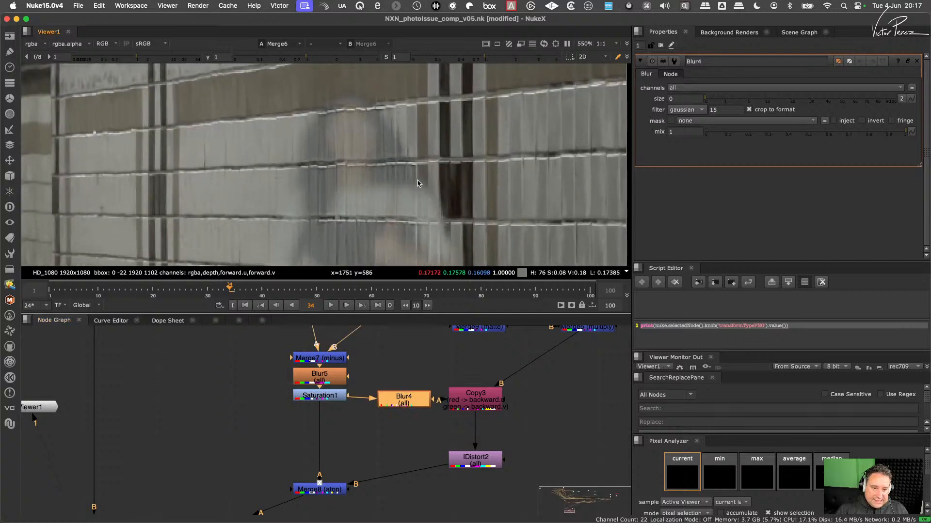
drag(711, 99, 739, 101)
scroll(490, 188, down, 5)
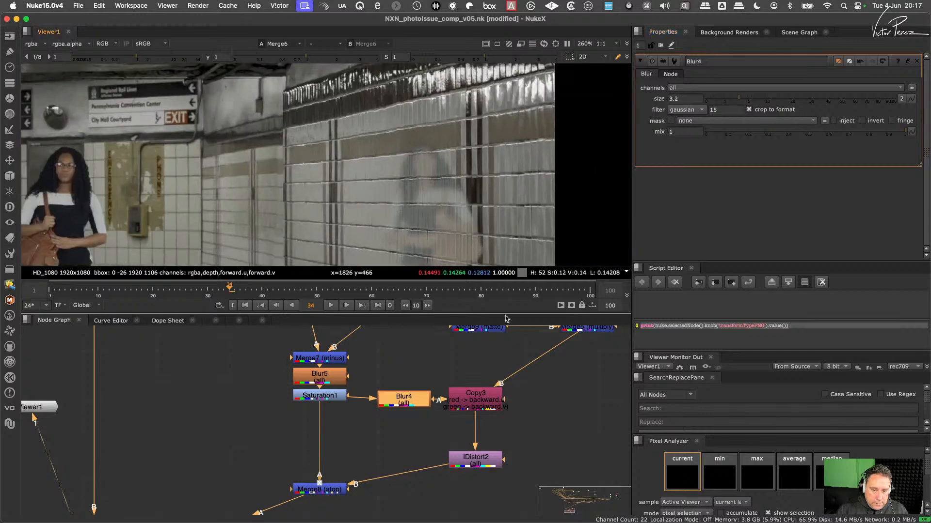
- Raise IDistort2's UV scale to 300
drag(481, 465, 481, 477)
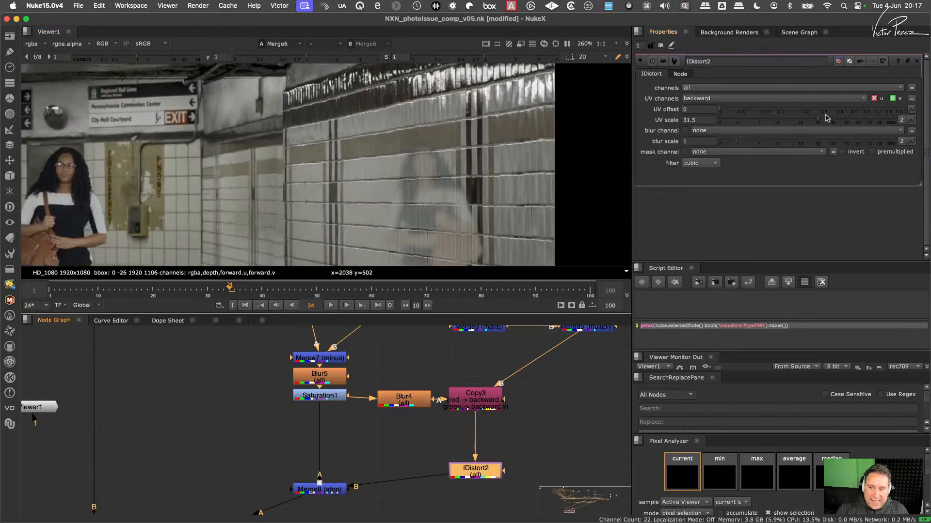
drag(827, 118, 911, 122)
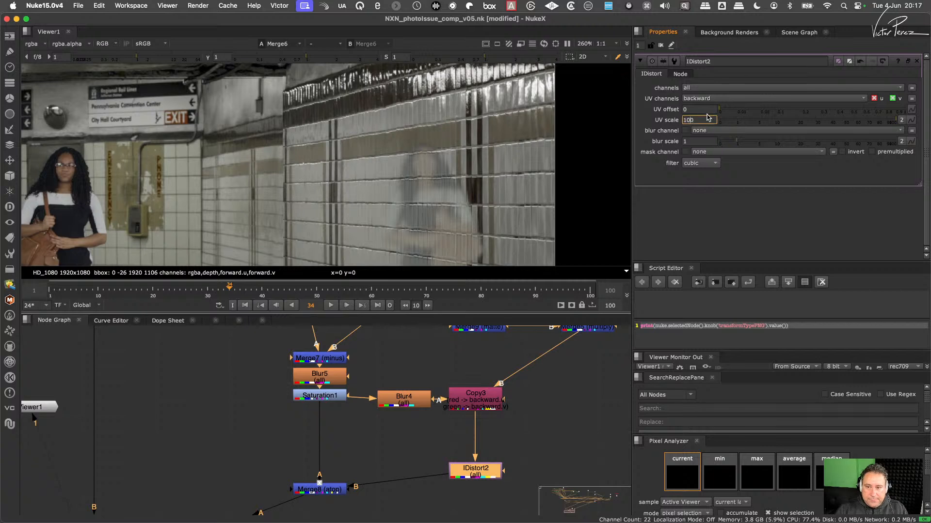
key(Up)
key(Up)
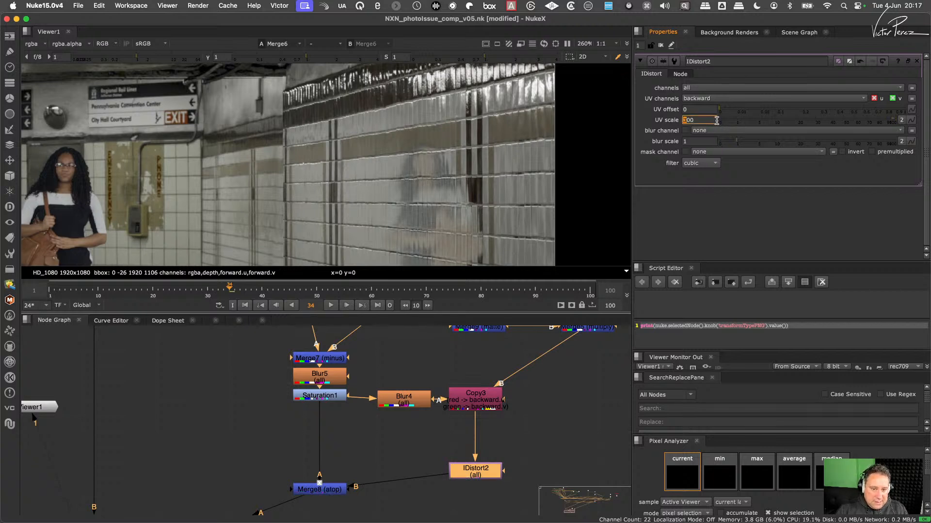
- Examine the stronger distortion of the reflection across the tiles, comparing it with IDistort2 disabled and enabled
scroll(397, 206, up, 3)
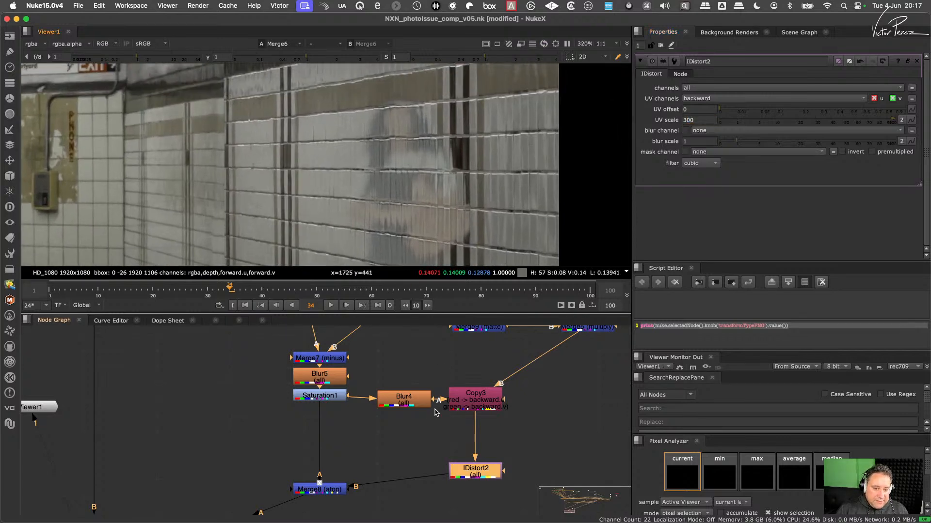
key(d)
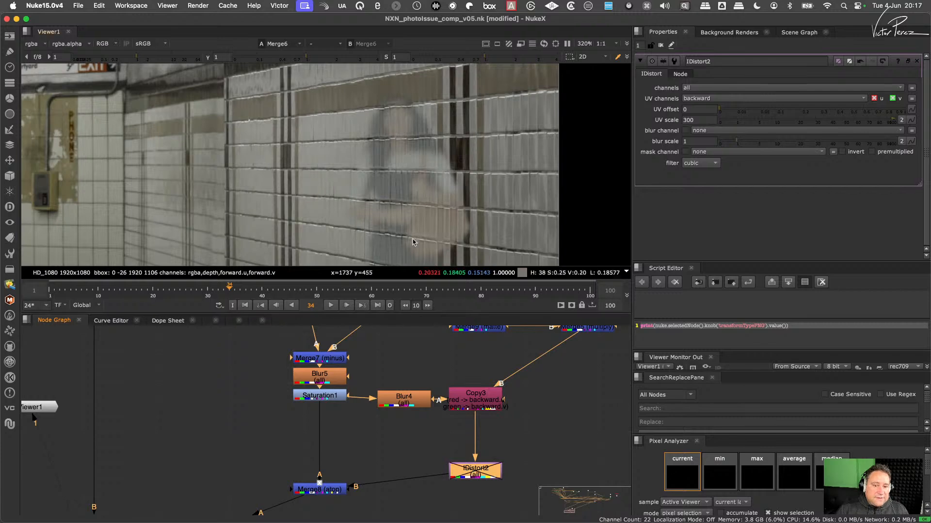
key(d)
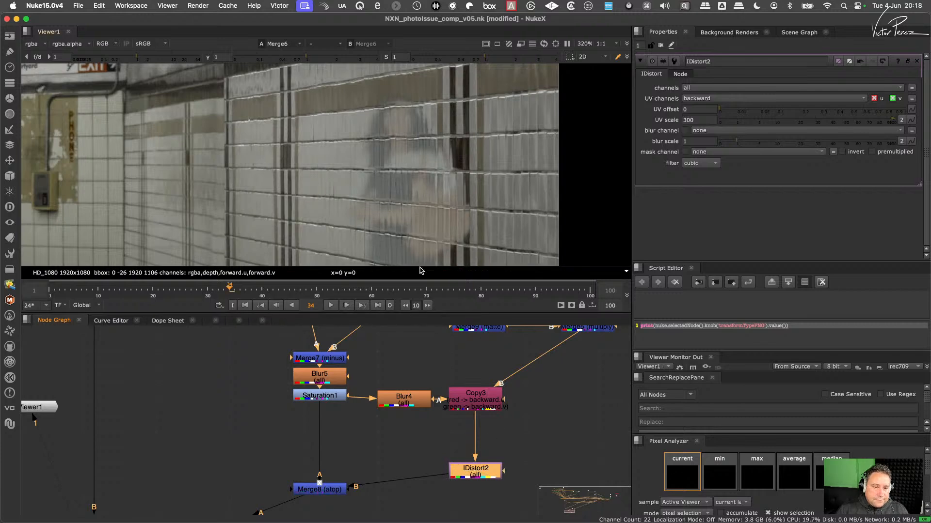
scroll(417, 186, down, 6)
scroll(417, 184, up, 5)
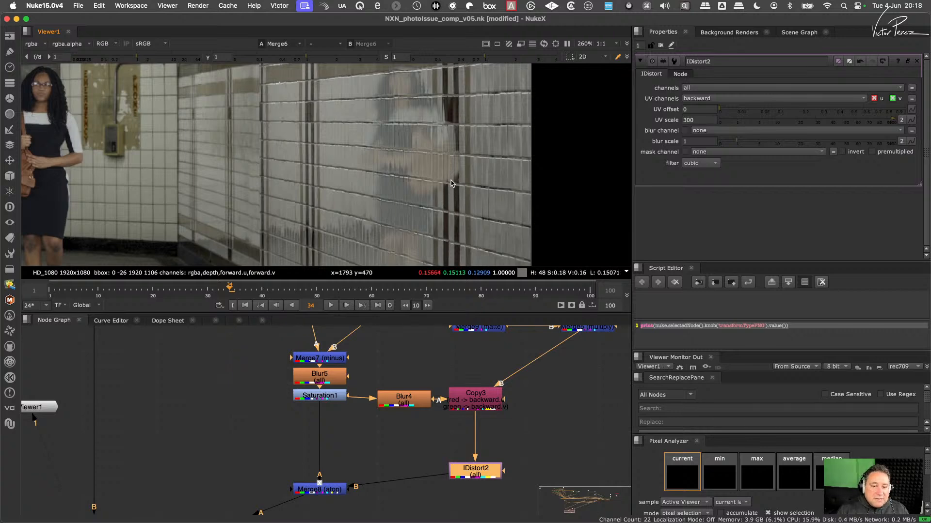
scroll(431, 142, down, 5)
middle_drag(433, 130, 379, 182)
scroll(405, 124, up, 10)
scroll(412, 131, down, 5)
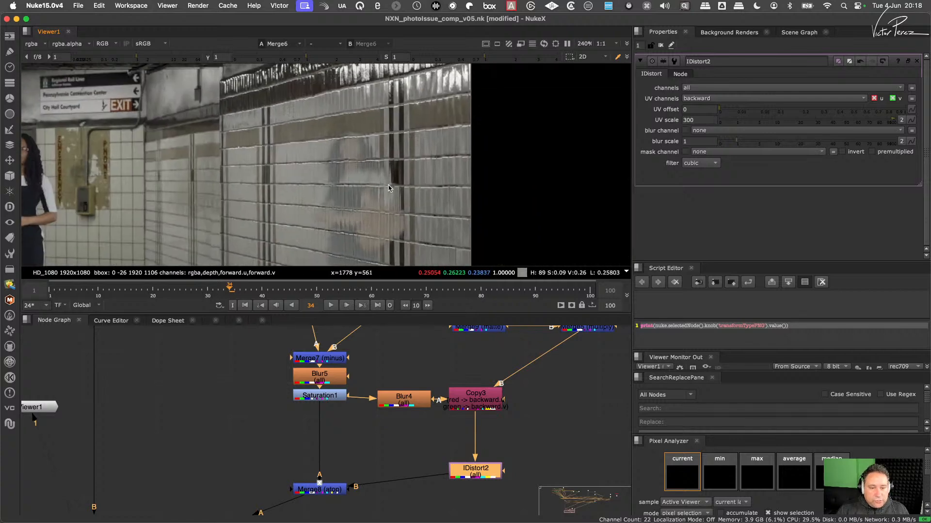
scroll(368, 203, down, 3)
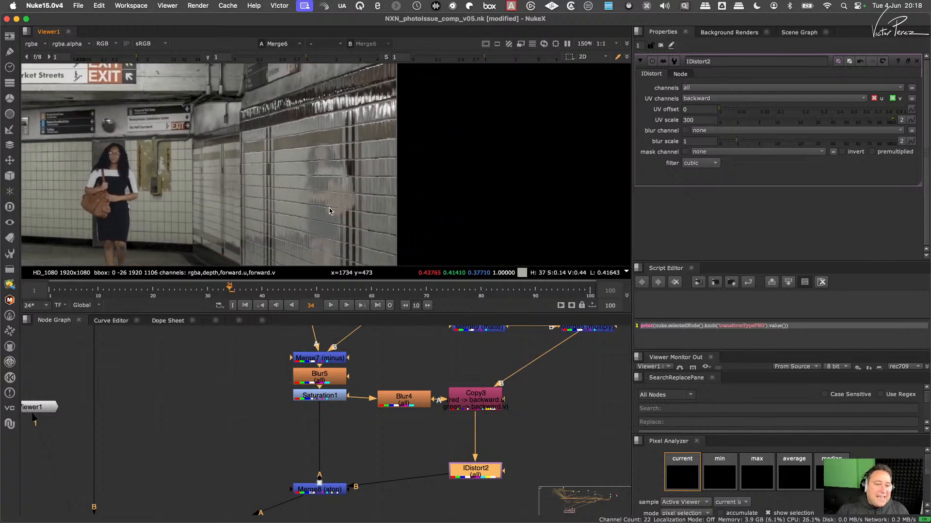
scroll(336, 203, up, 4)
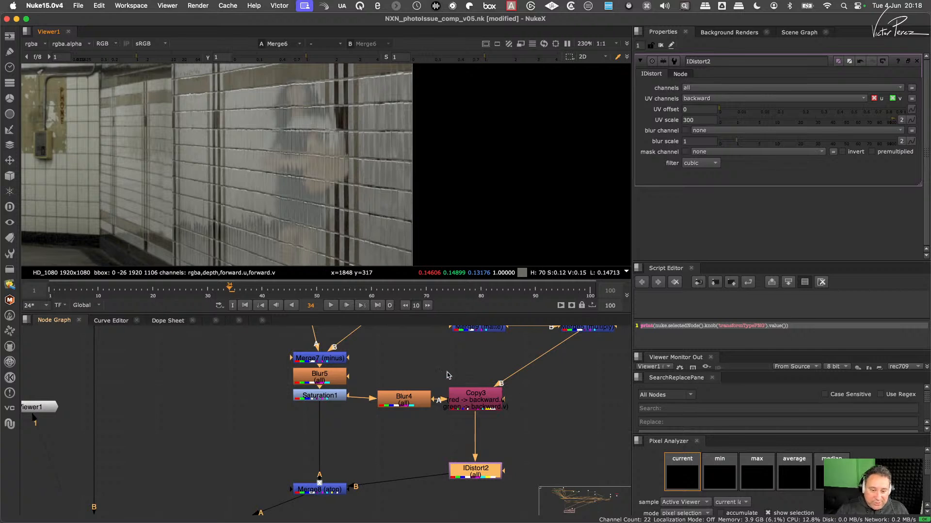
- Space Copy3 and IDistort2 farther from Blur4 and view the outputs of Saturation1, Blur4, Copy3 and IDistort2 in turn
drag(430, 359, 533, 497)
drag(487, 468, 561, 464)
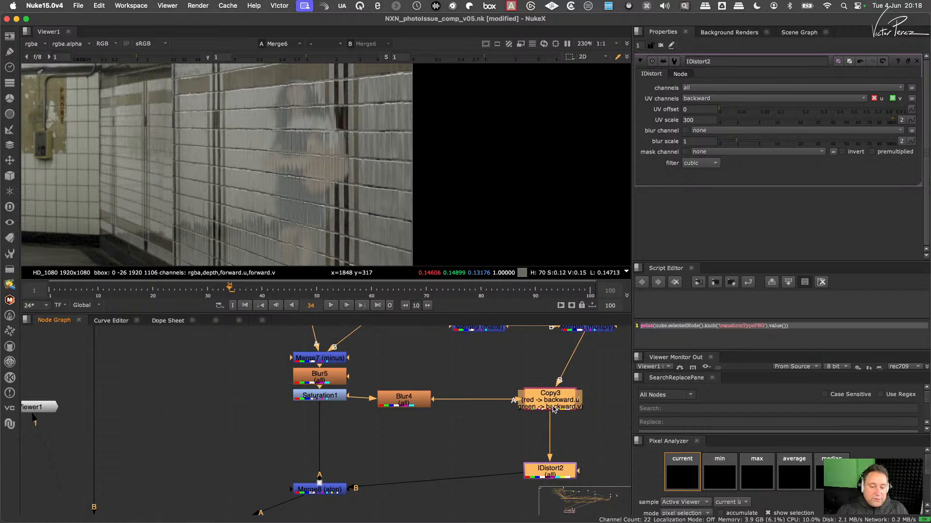
click(341, 398)
key(1)
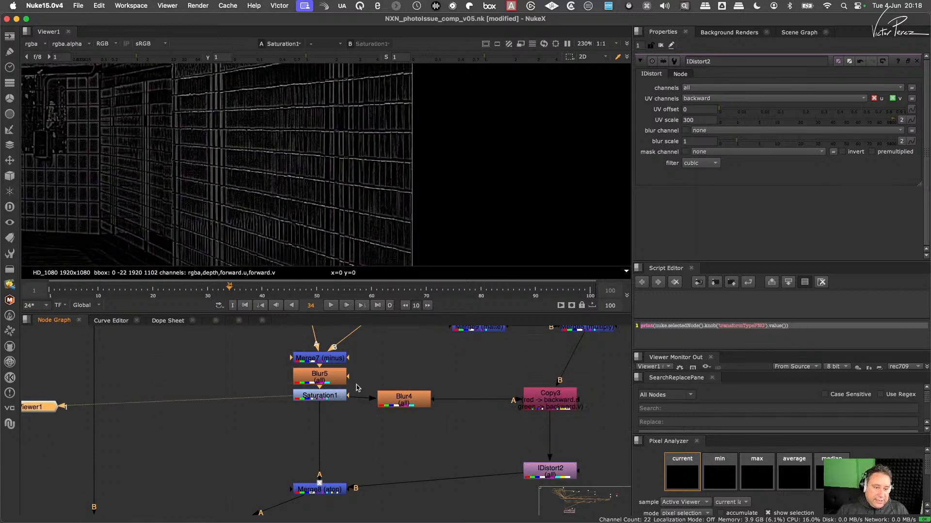
click(412, 398)
key(1)
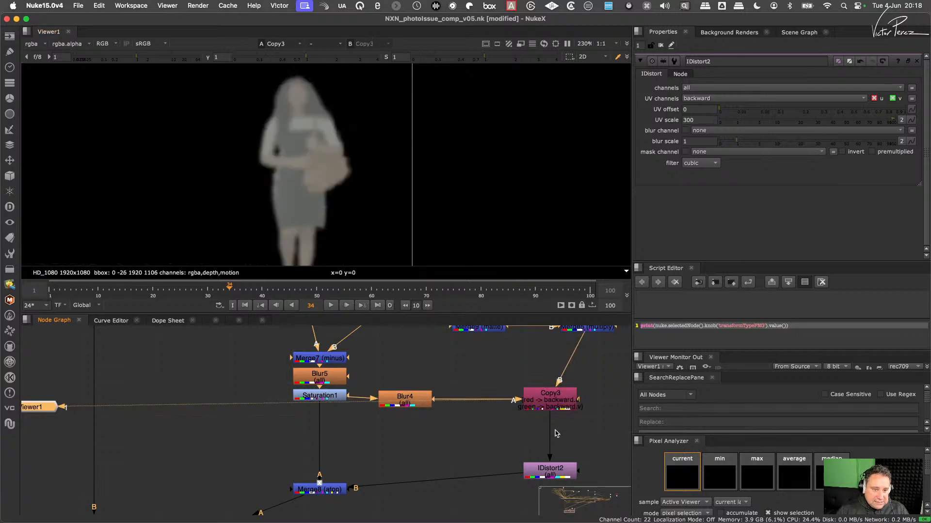
middle_drag(556, 432, 517, 398)
click(511, 441)
key(1)
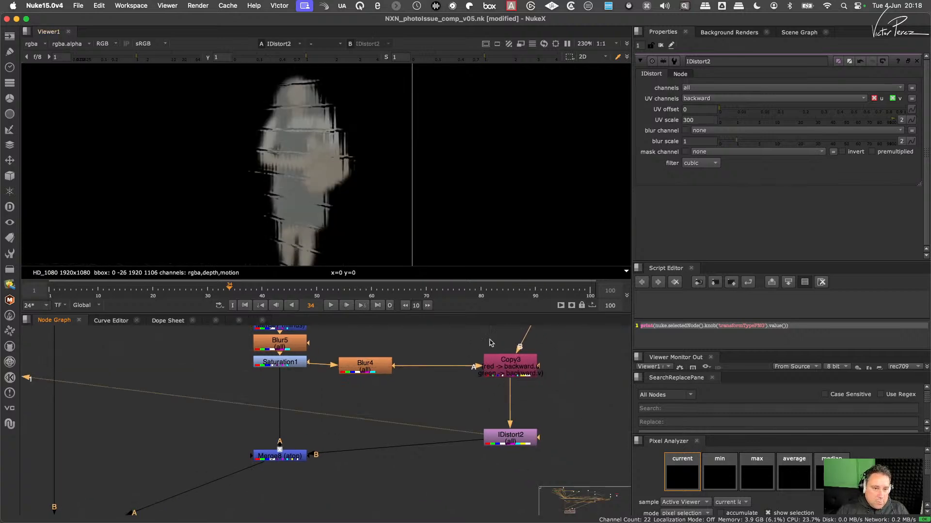
- Shift Copy3 under Merge5, and move the tile-detail and distortion nodes from Merge7 through Merge8 together farther below the other reflection nodes
drag(507, 368, 533, 368)
middle_drag(455, 360, 438, 452)
click(435, 433)
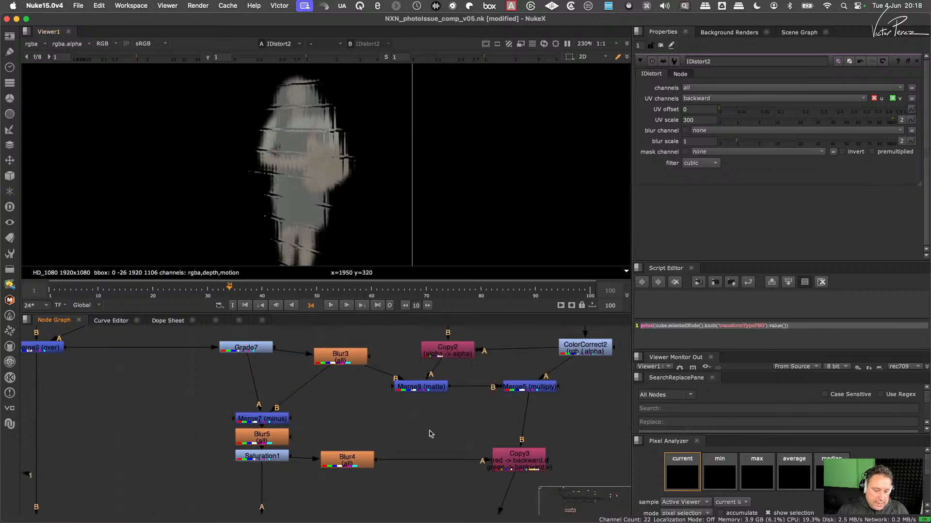
scroll(435, 419, down, 3)
scroll(413, 429, down, 5)
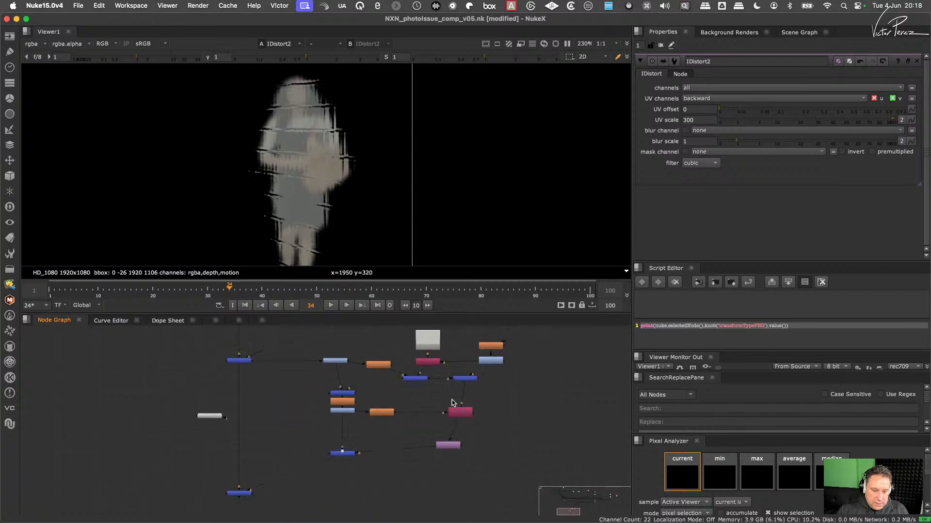
scroll(313, 444, up, 5)
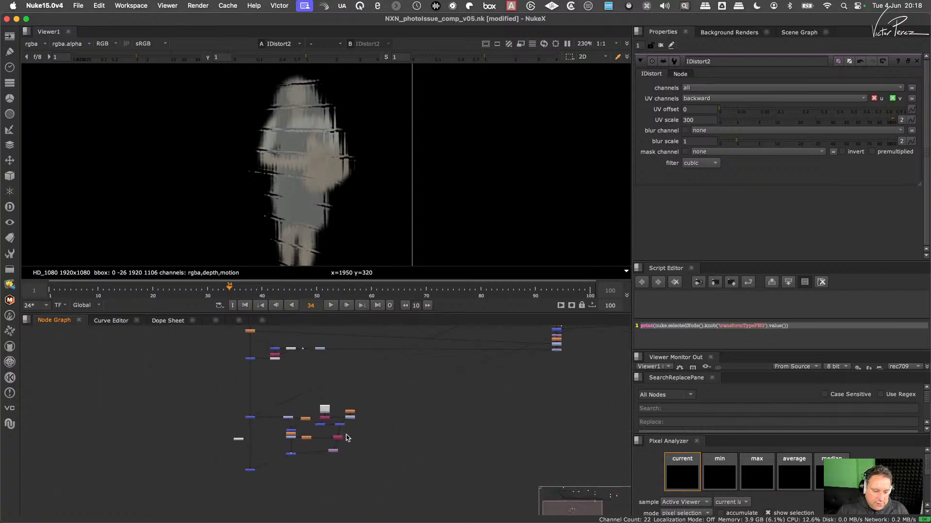
drag(440, 404, 314, 449)
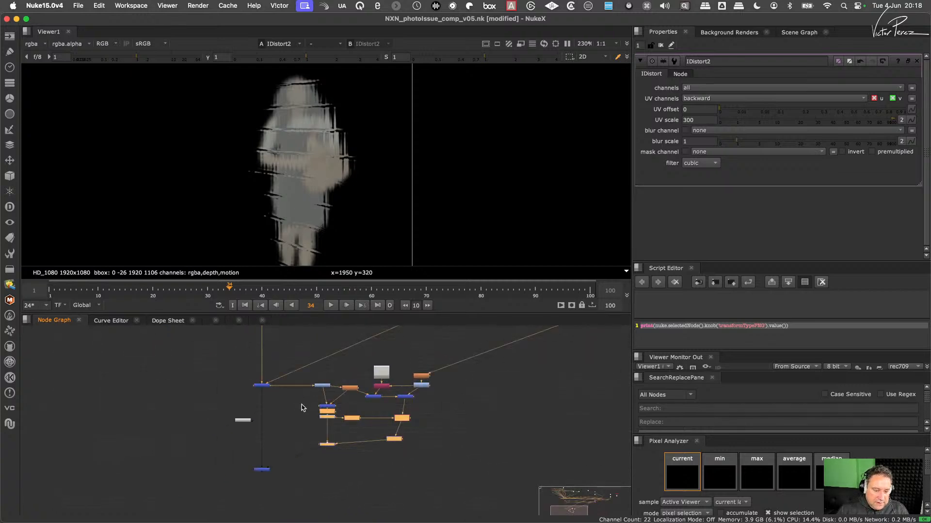
drag(299, 403, 396, 473)
scroll(412, 445, up, 2)
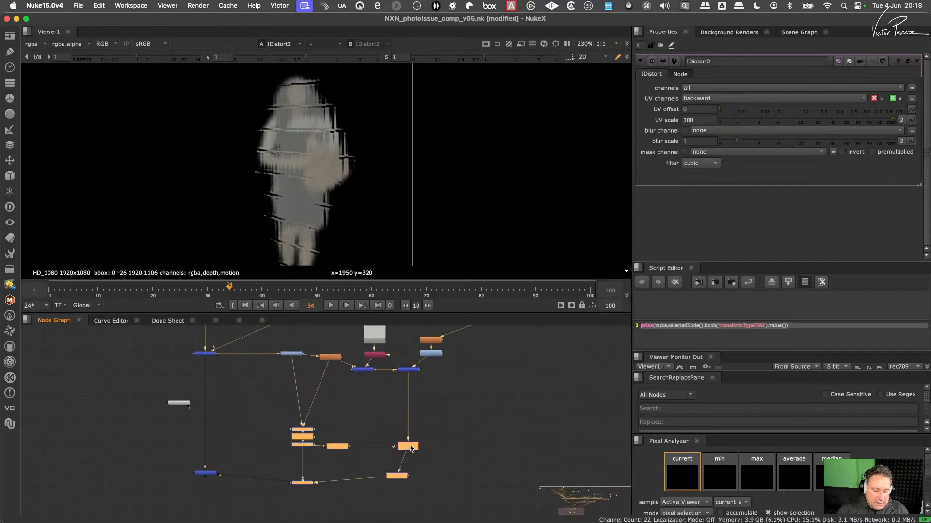
- Insert the Heat Haze - Noise setup and move it clear of the tile-detail and distortion nodes
scroll(379, 417, up, 2)
click(373, 412)
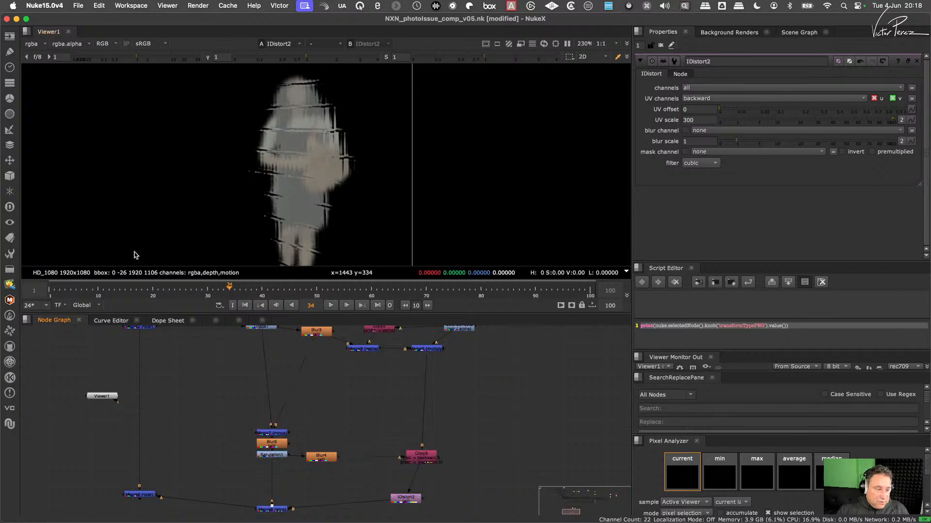
click(10, 254)
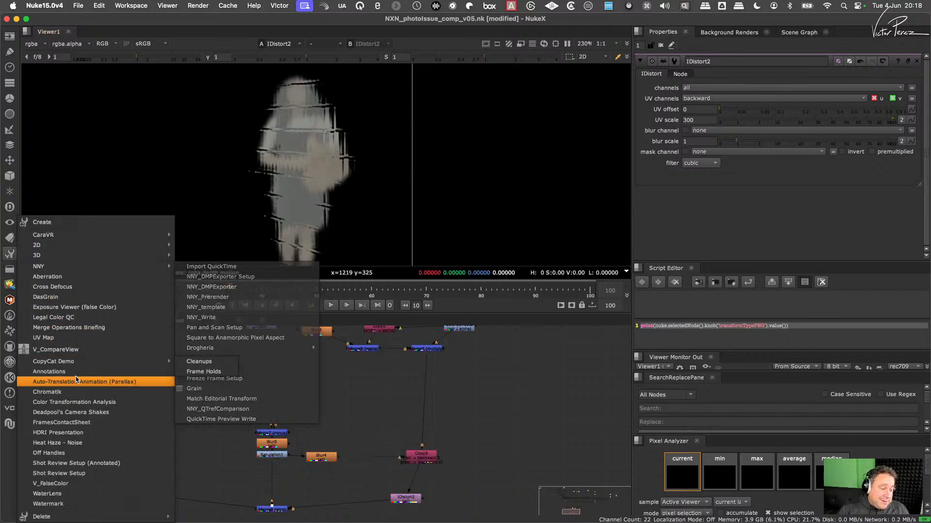
click(86, 443)
scroll(439, 429, down, 2)
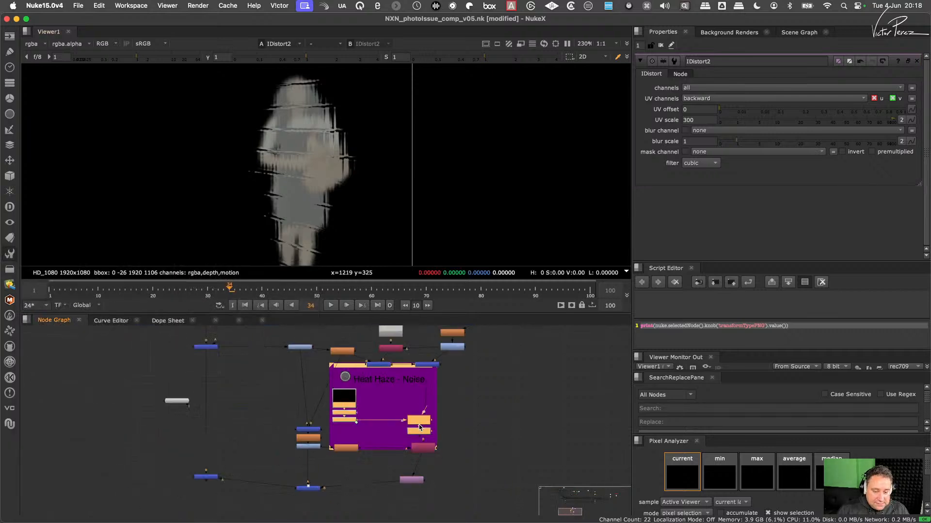
drag(425, 426, 606, 466)
- Pull Copy6 and IDistort3 out of the Heat Haze - Noise backdrop and delete them
drag(587, 420, 393, 425)
scroll(425, 424, up, 2)
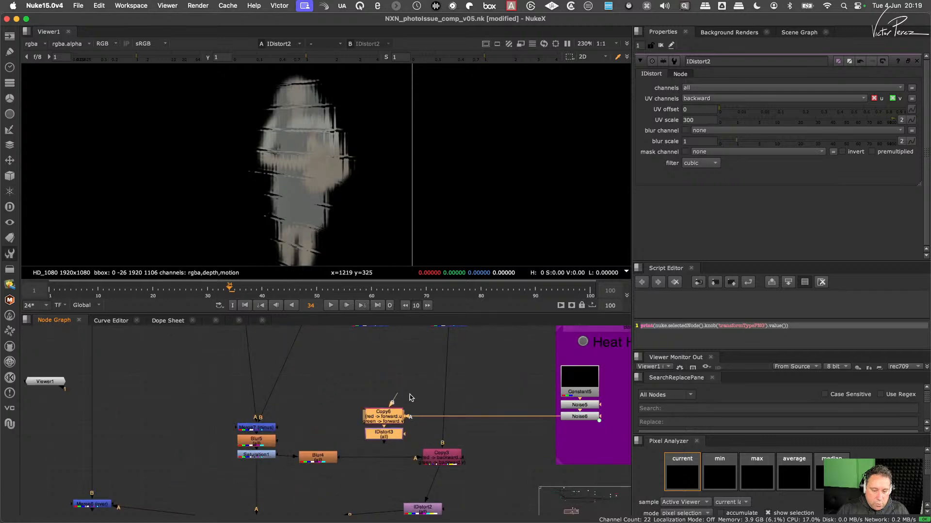
drag(423, 386, 347, 458)
key(Delete)
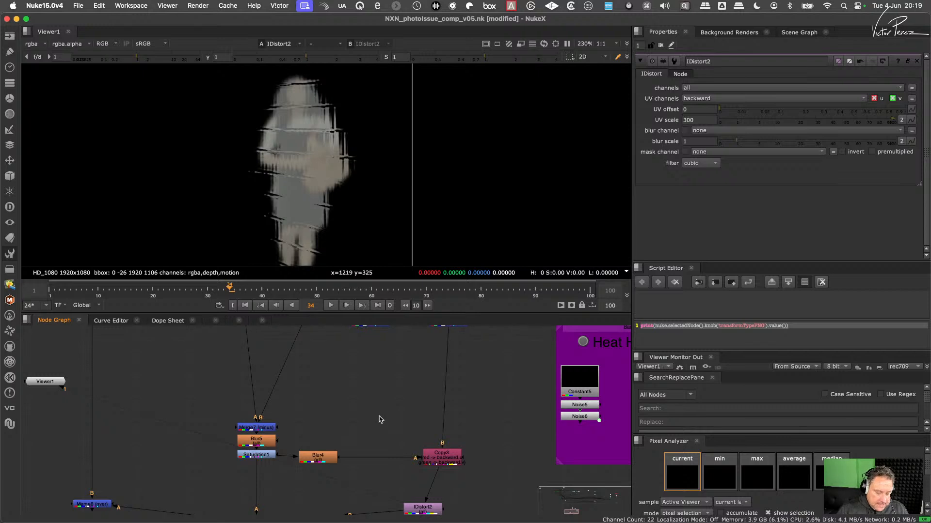
- Add a Merge between Blur4 and Copy3, feed Noise6 into its A input, and set its operation to plus
key(m)
drag(379, 420, 580, 413)
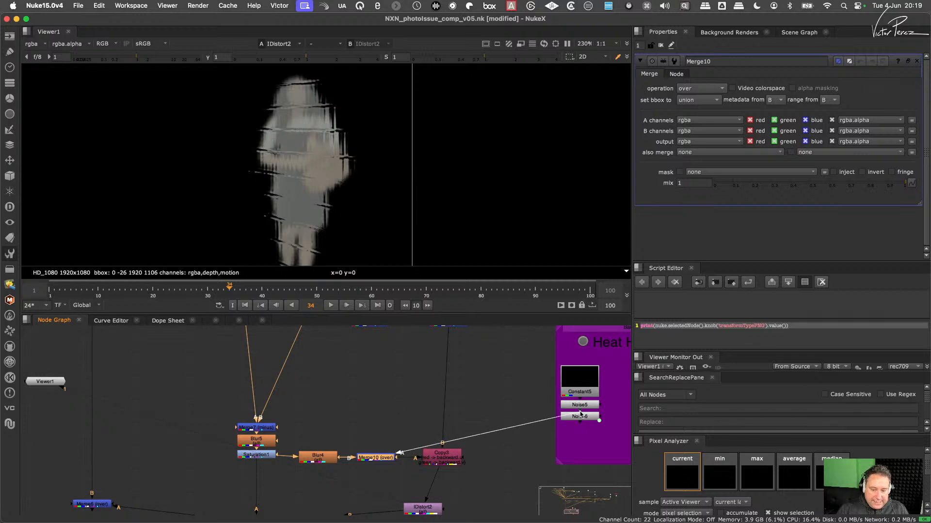
middle_drag(580, 413, 495, 406)
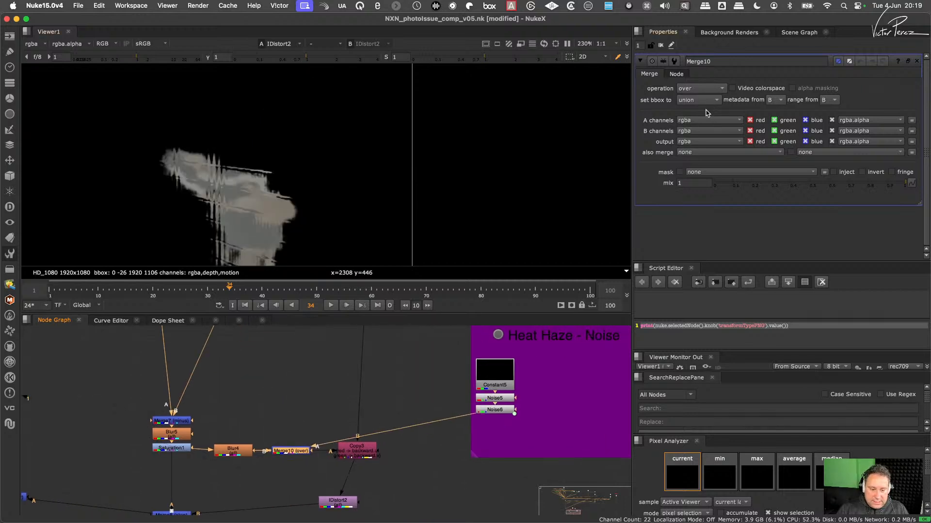
click(708, 89)
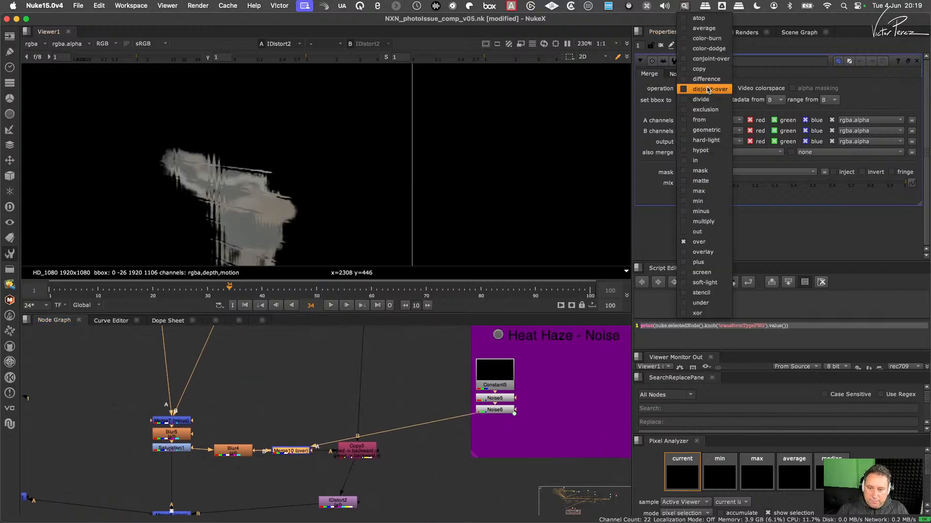
click(705, 262)
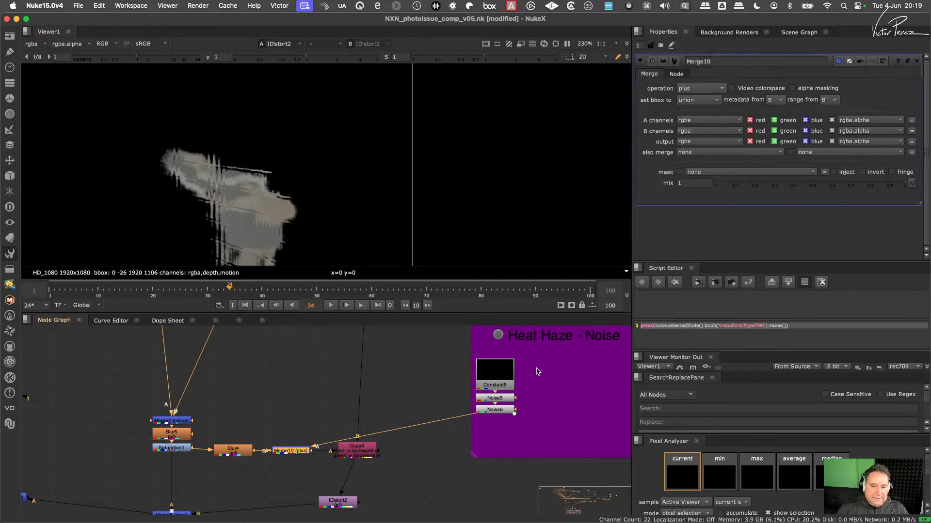
- Compare the distorted reflection with Merge10 disabled and enabled, and reduce Merge10's mix to 0.095
scroll(536, 373, down, 5)
scroll(439, 402, up, 5)
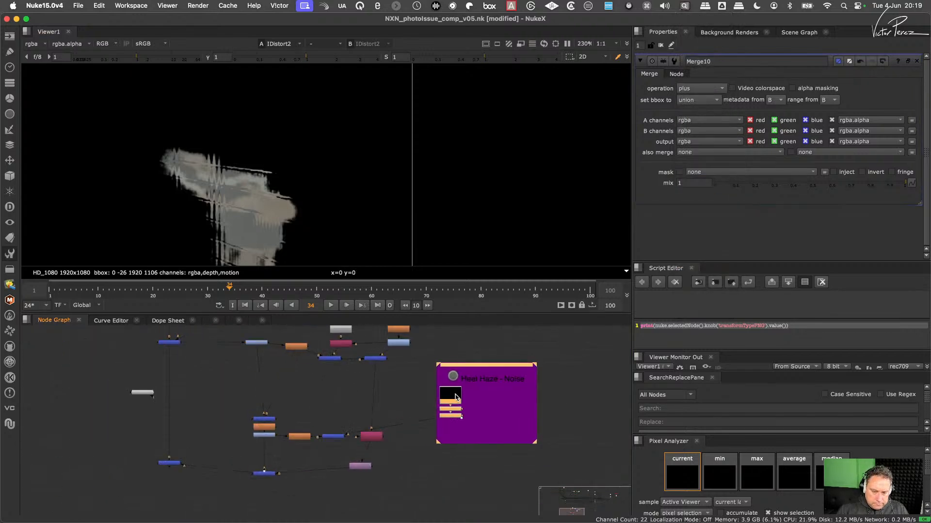
click(441, 393)
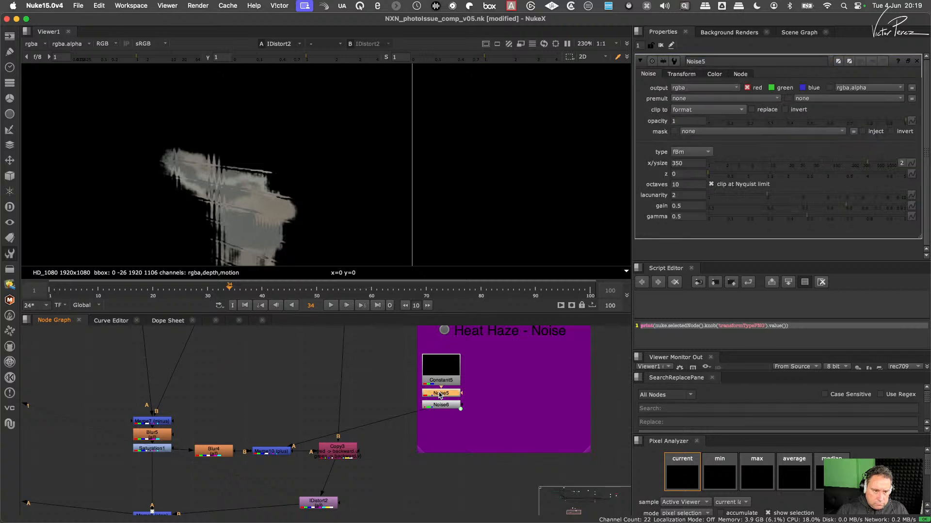
click(281, 454)
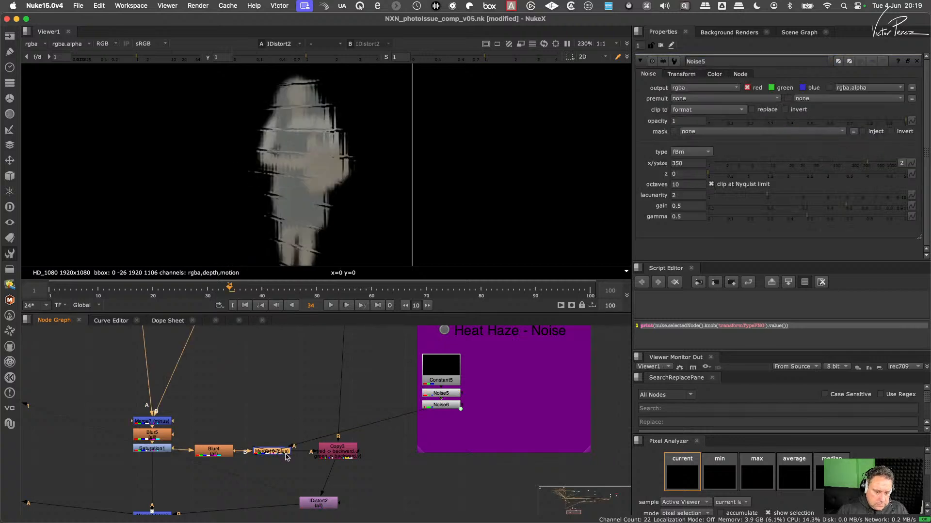
key(d)
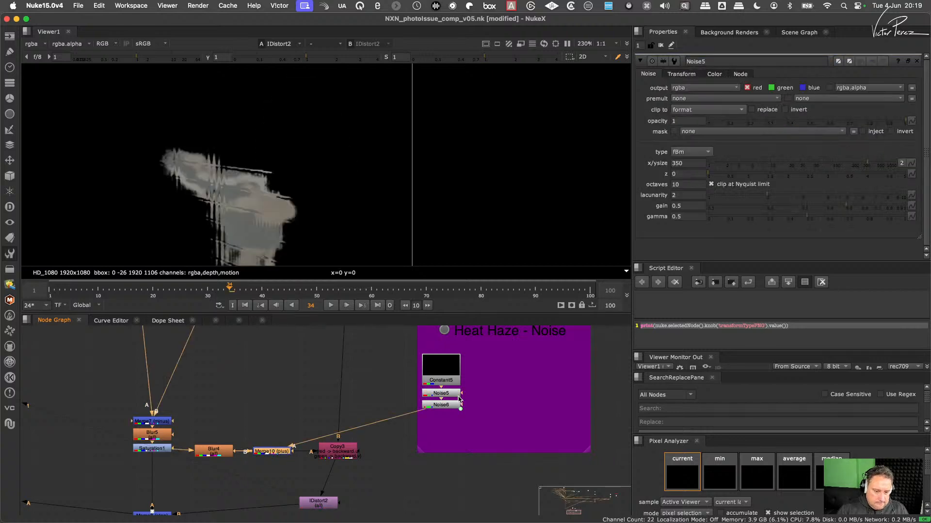
double_click(272, 452)
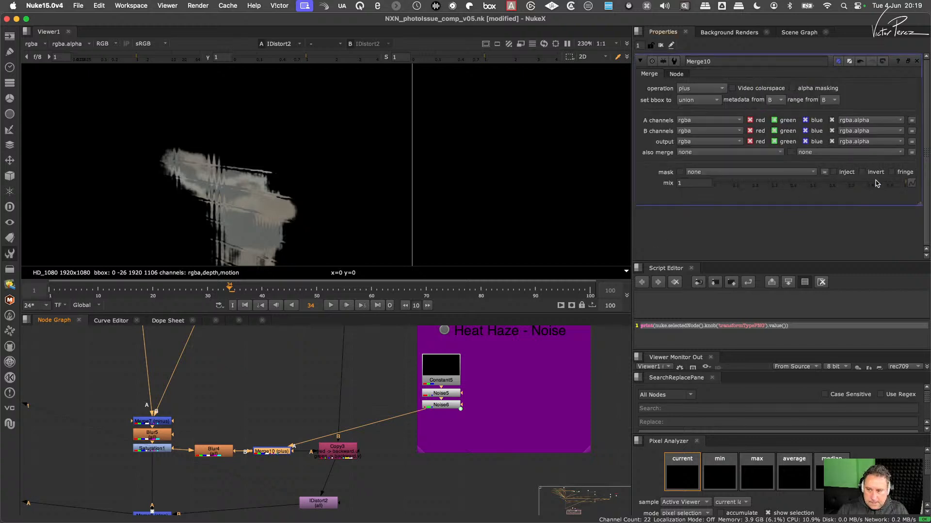
drag(876, 184, 732, 201)
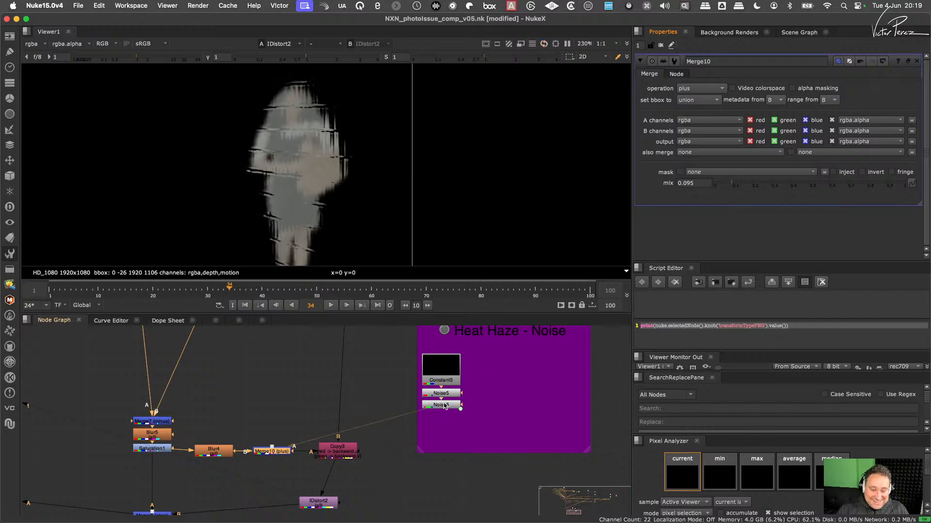
- View Noise6's output and reduce Noise5's x/ysize to 16.5
scroll(444, 406, up, 3)
key(1)
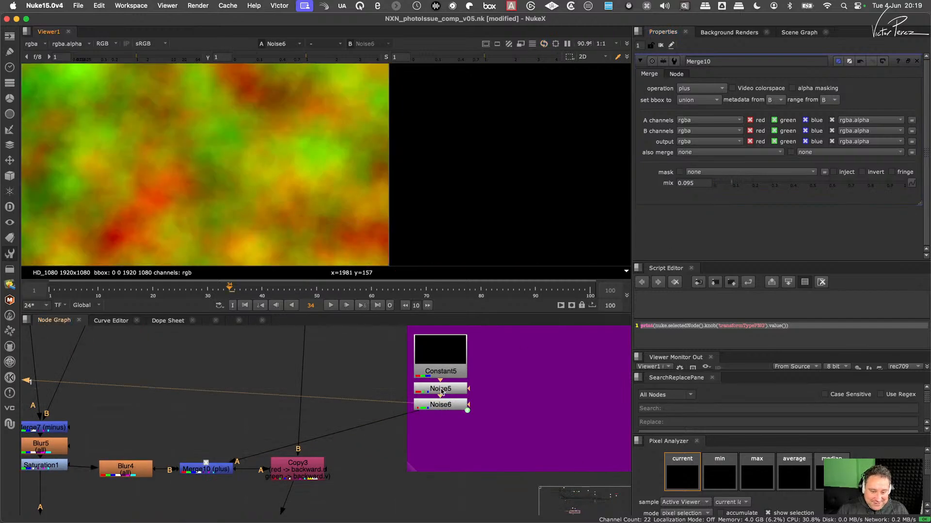
double_click(441, 390)
drag(867, 164, 784, 168)
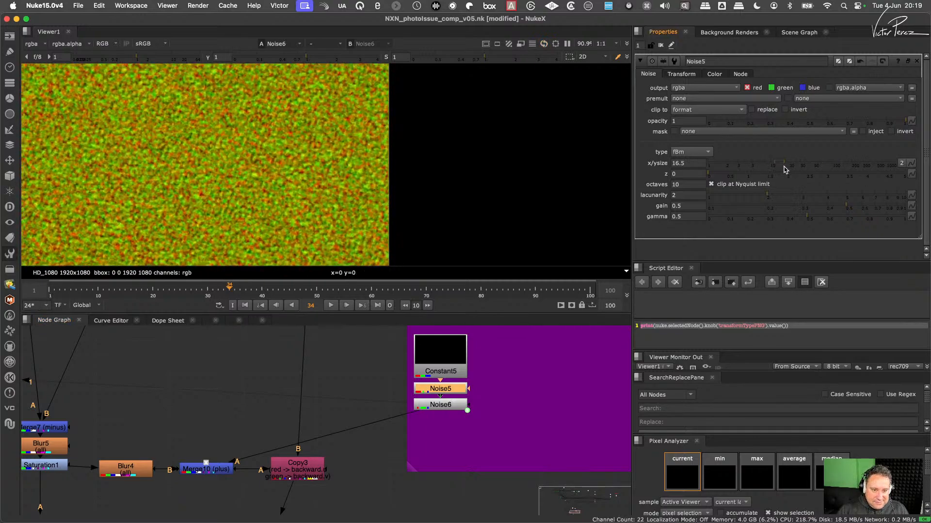
- View Merge10's combined noise and tile detail close up and lower its mix to 0.04
click(222, 466)
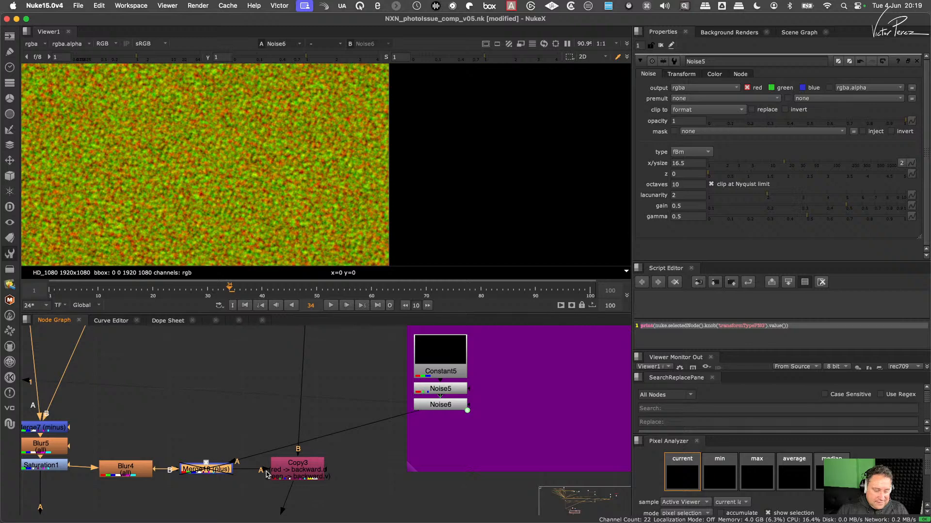
key(d)
middle_drag(272, 435, 348, 386)
drag(328, 387, 274, 427)
key(1)
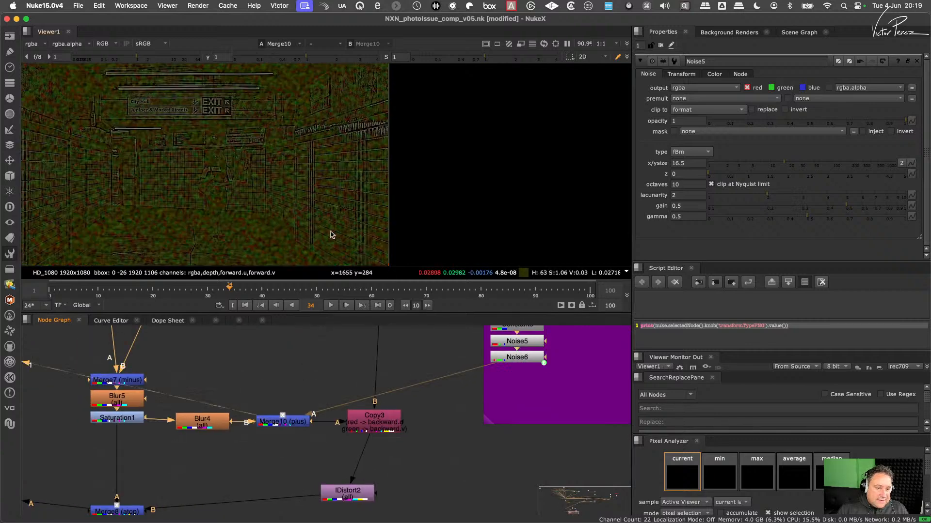
scroll(329, 232, down, 1)
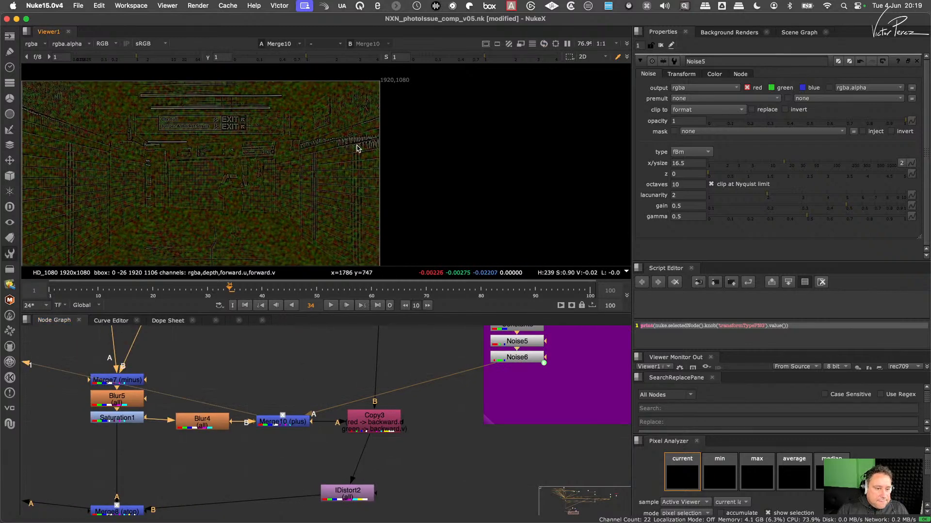
scroll(356, 148, up, 6)
drag(288, 420, 290, 420)
double_click(289, 421)
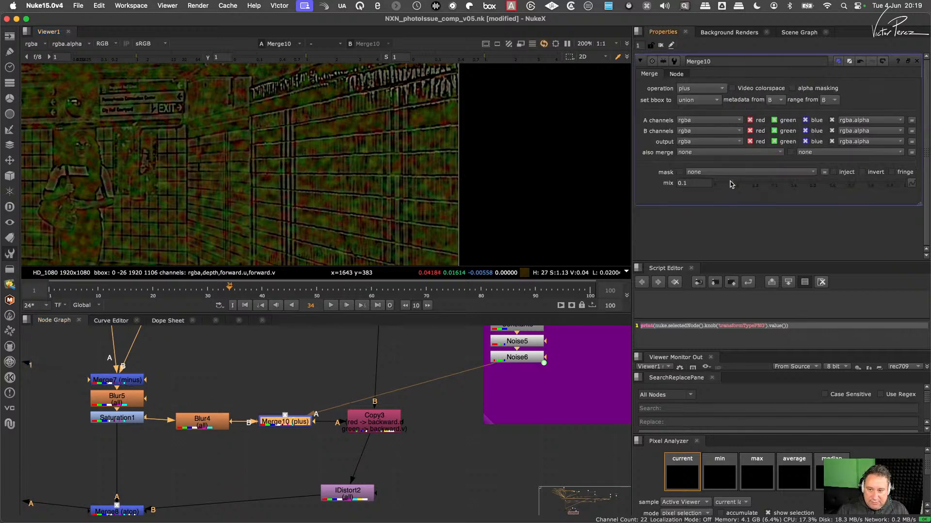
drag(731, 184, 721, 190)
- View Merge8's output and inspect the distorted reflection close up across the tiles
scroll(314, 403, down, 3)
middle_drag(227, 458, 294, 422)
drag(295, 421, 247, 447)
key(1)
click(275, 411)
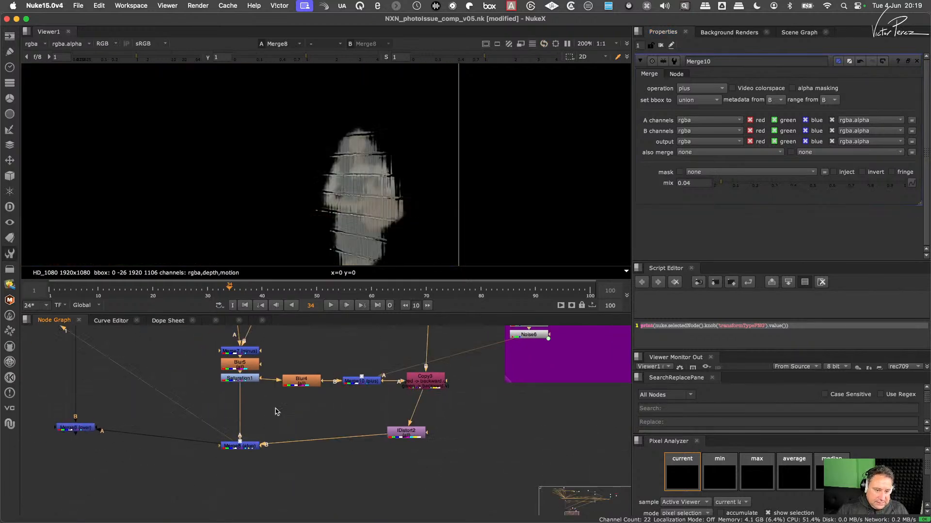
scroll(335, 194, up, 3)
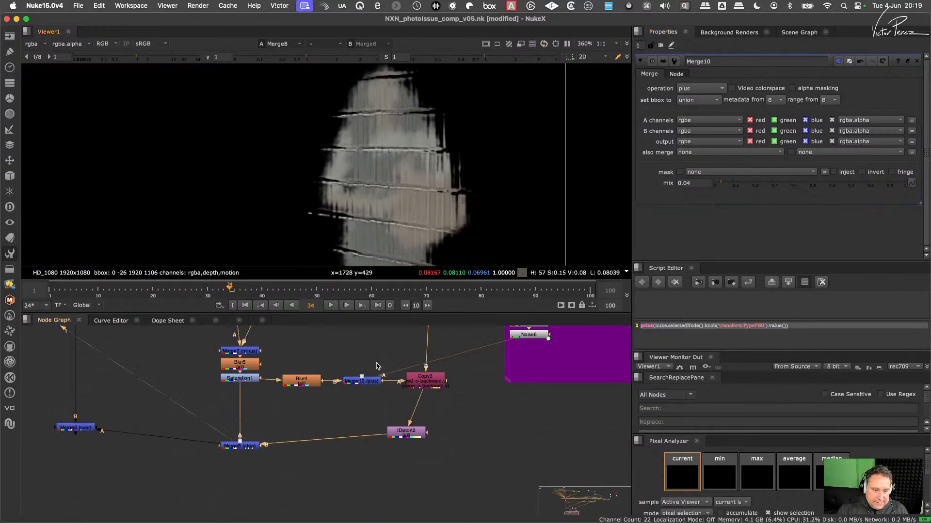
middle_drag(377, 363, 366, 378)
click(363, 399)
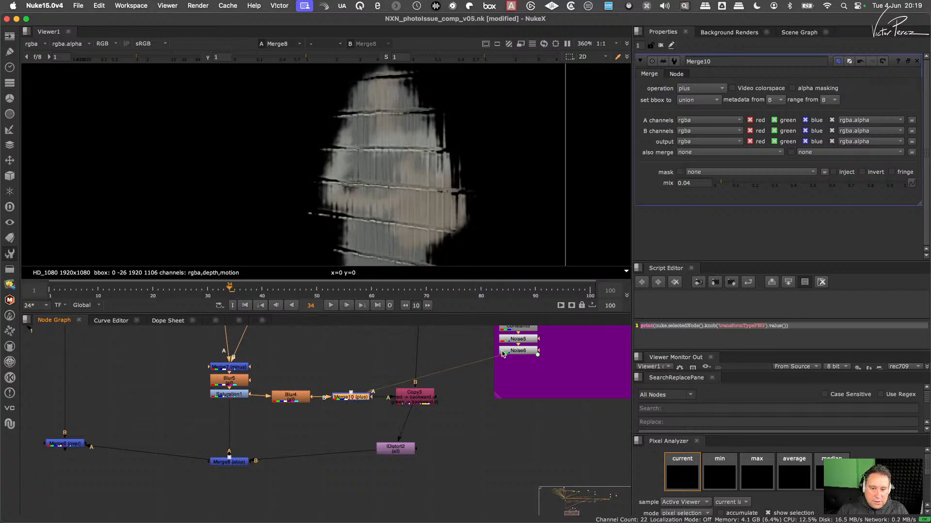
- Slide the Heat Haze - Noise backdrop off Constant5, Noise5 and Noise6 and delete only the backdrop
middle_drag(504, 356, 453, 416)
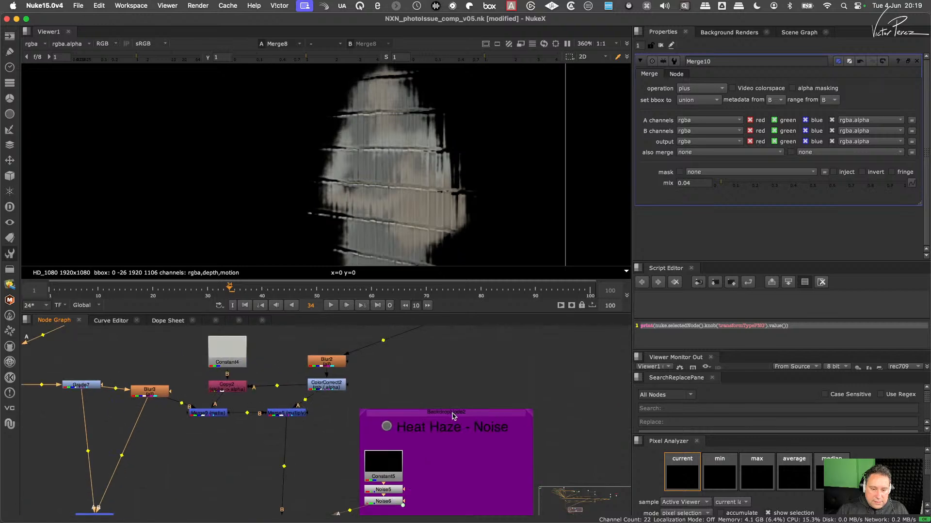
ctrl+drag(452, 416, 567, 404)
key(Delete)
middle_drag(427, 457, 463, 374)
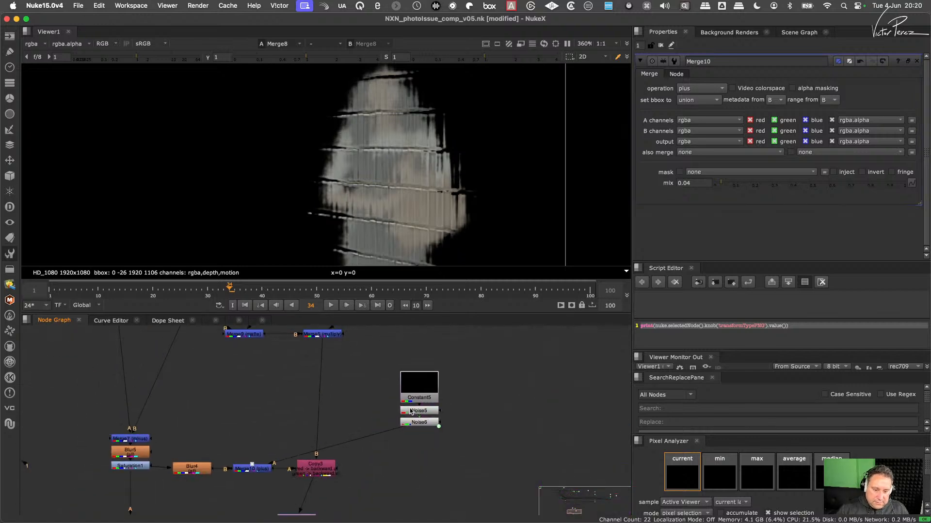
scroll(410, 410, up, 2)
middle_drag(424, 407, 522, 346)
click(453, 414)
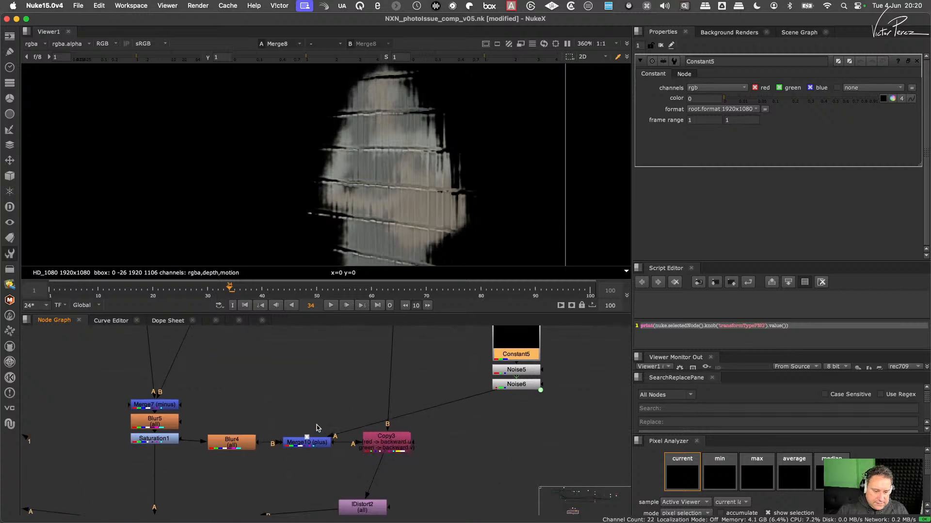
- Compare the reflection in Merge8's output with Merge10 disabled and enabled
middle_drag(316, 428, 351, 420)
click(350, 436)
key(d)
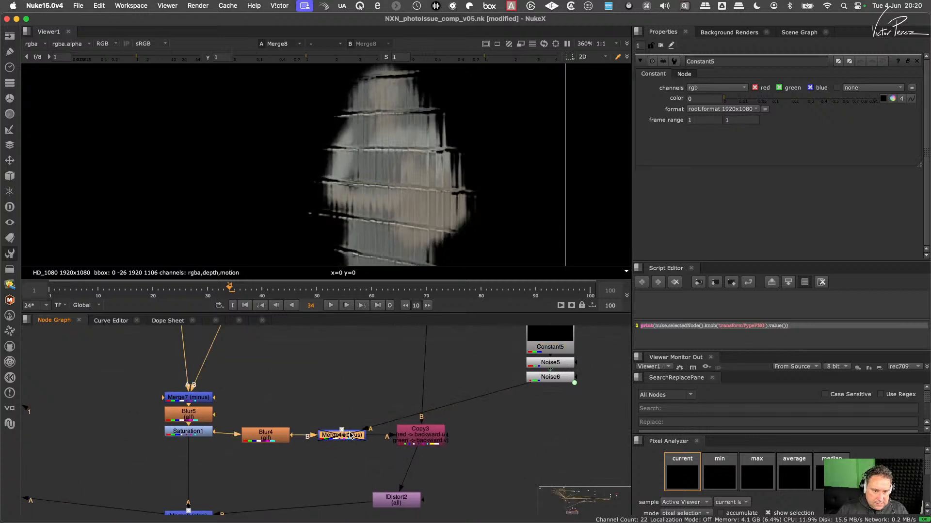
key(d)
- Split Noise5's size into separate x and y values and set the y size to 50 while viewing Noise6
middle_drag(565, 365, 522, 397)
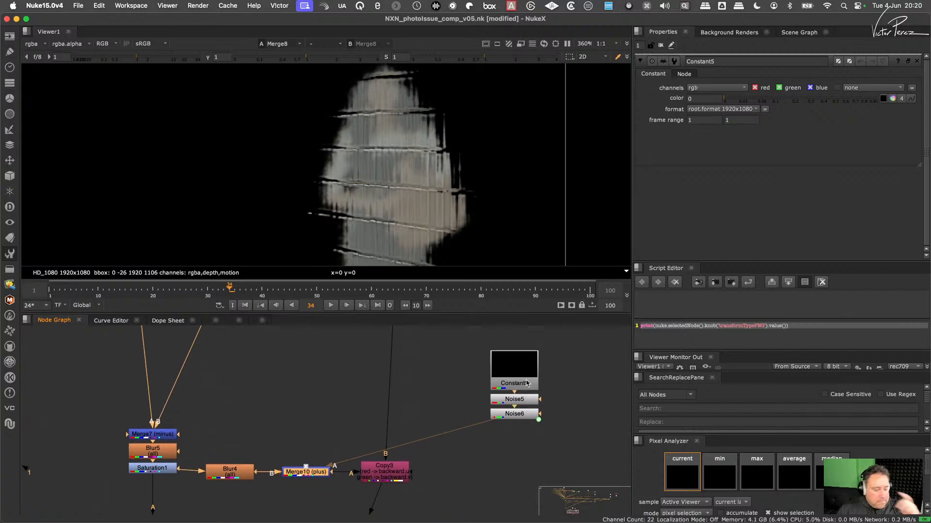
double_click(522, 401)
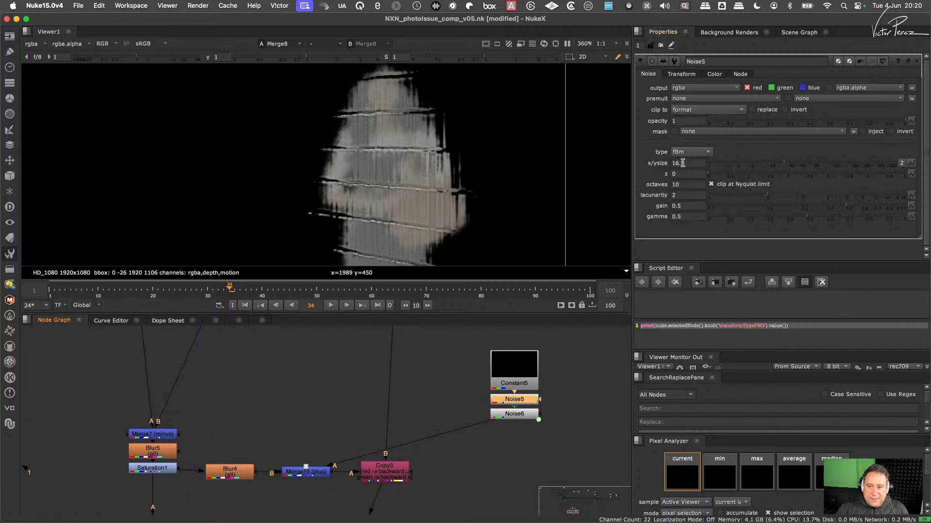
click(901, 163)
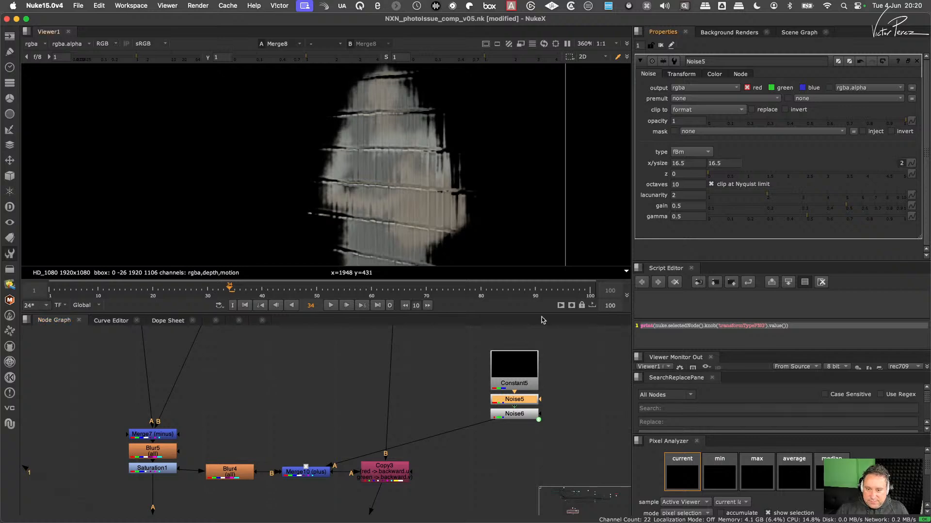
click(513, 413)
key(1)
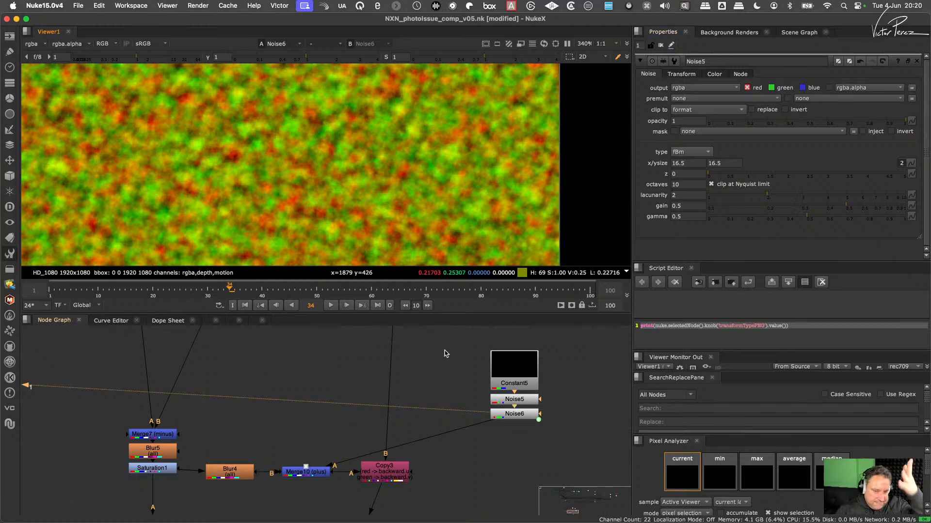
click(727, 163)
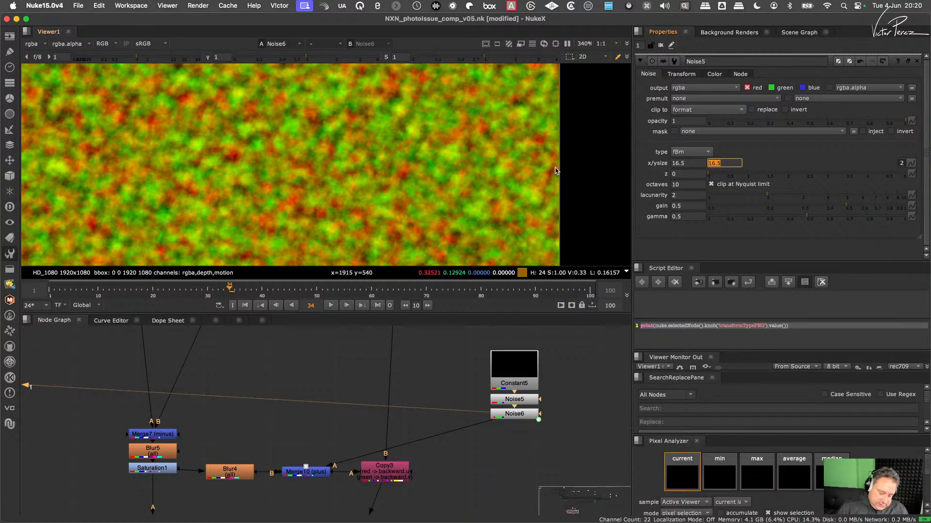
text(50)
key(Return)
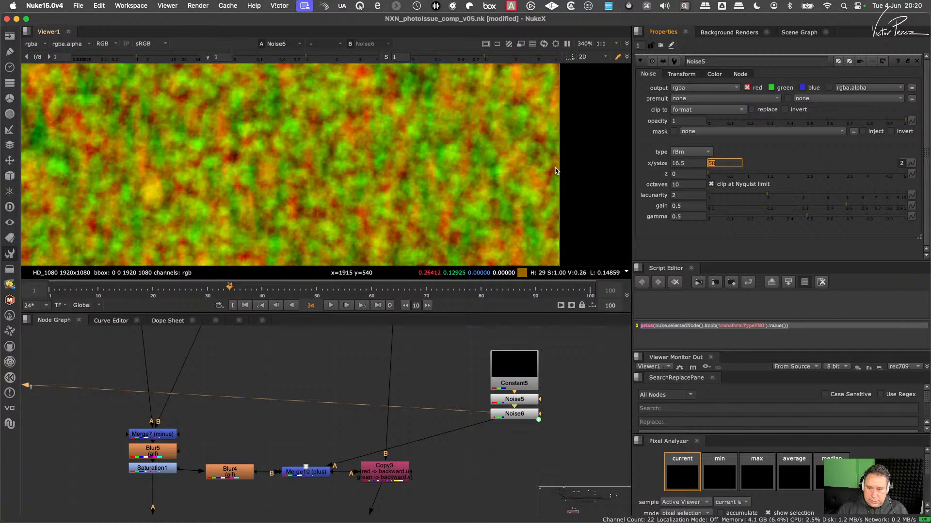
click(698, 163)
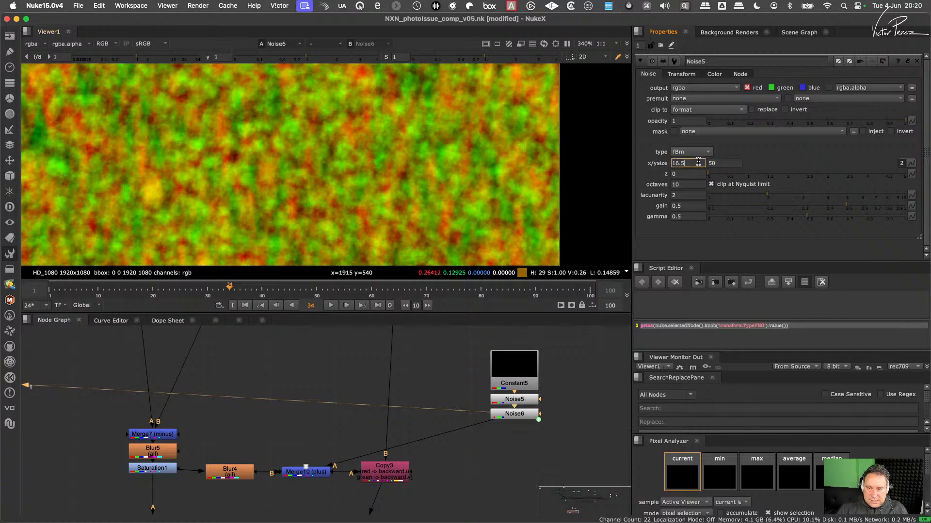
- Split Noise6's size into separate x and y values and set Noise5's x size to 10
click(507, 414)
click(900, 163)
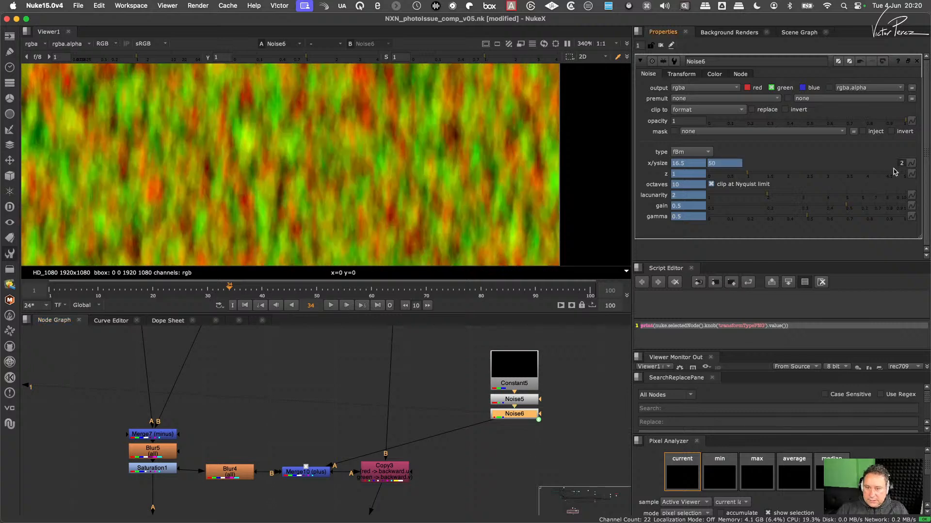
click(516, 401)
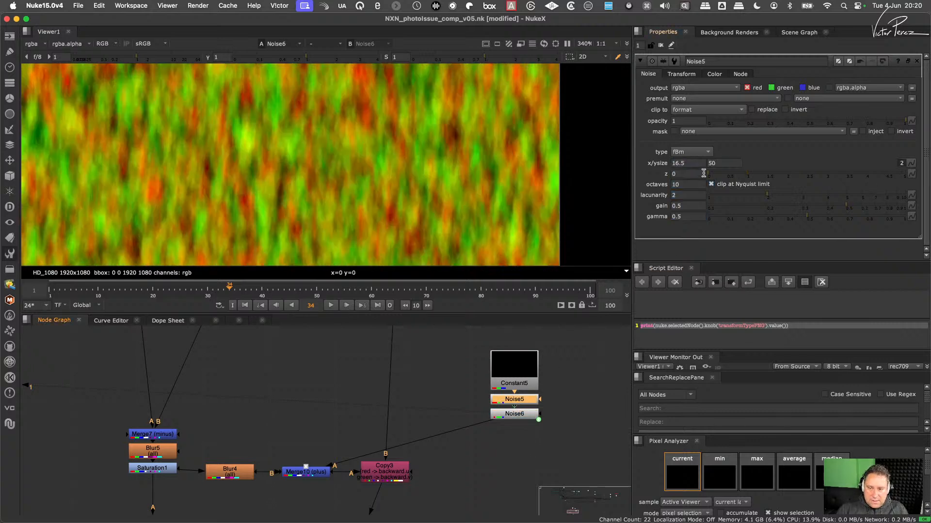
click(721, 165)
click(695, 165)
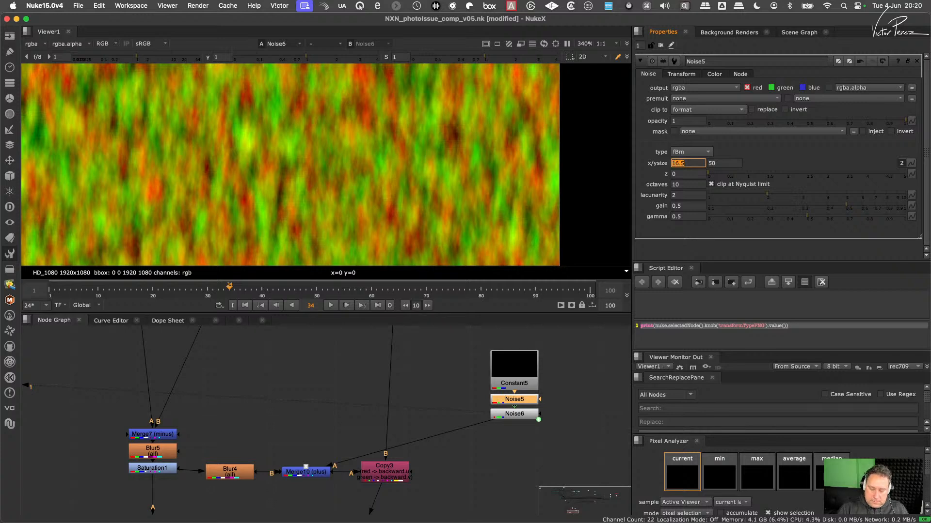
text(10)
key(Return)
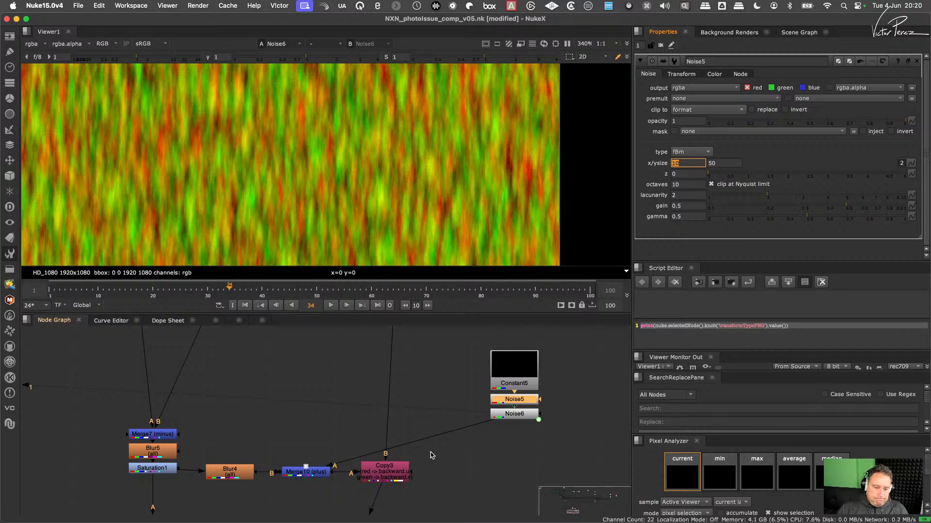
- View Copy3's output, open Merge10's settings and align IDistort2 directly below Copy3
click(392, 471)
key(1)
click(352, 485)
middle_drag(352, 483, 367, 410)
double_click(359, 413)
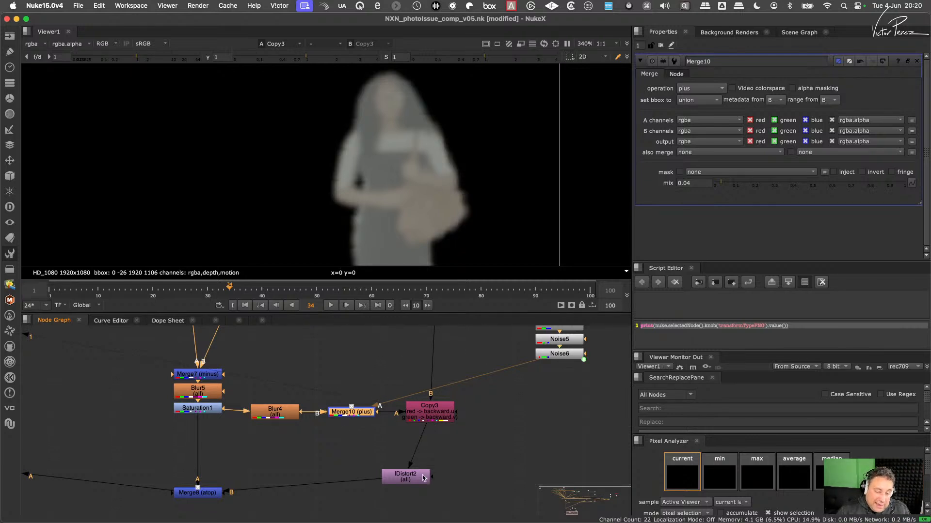
drag(423, 478, 447, 478)
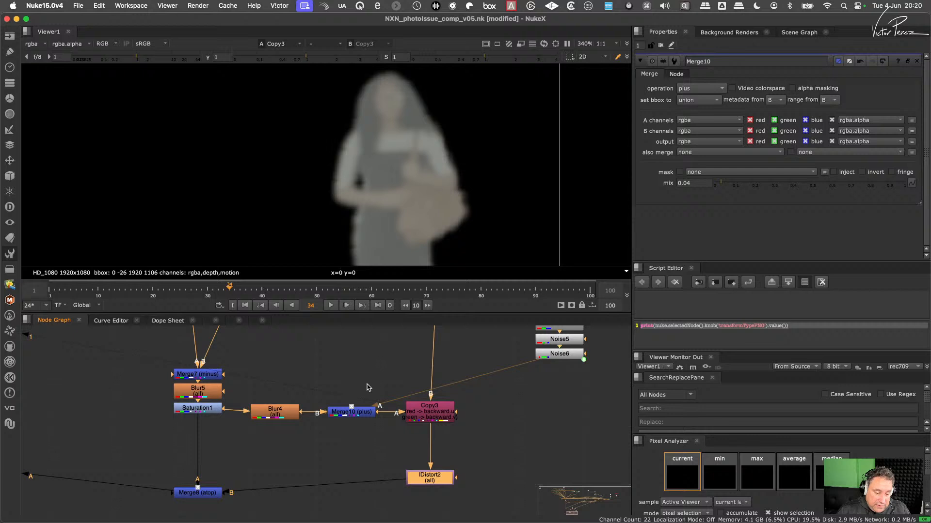
- Set Merge10's operation to screen
click(360, 413)
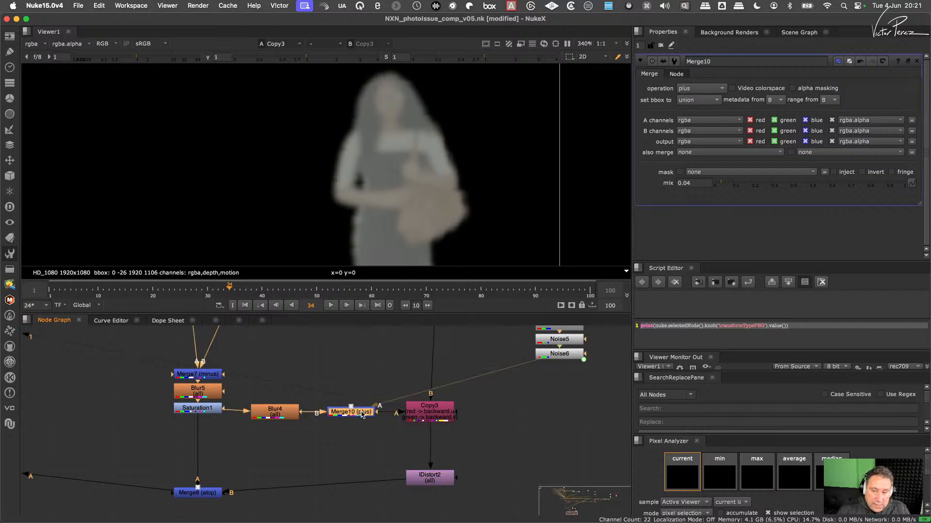
click(702, 91)
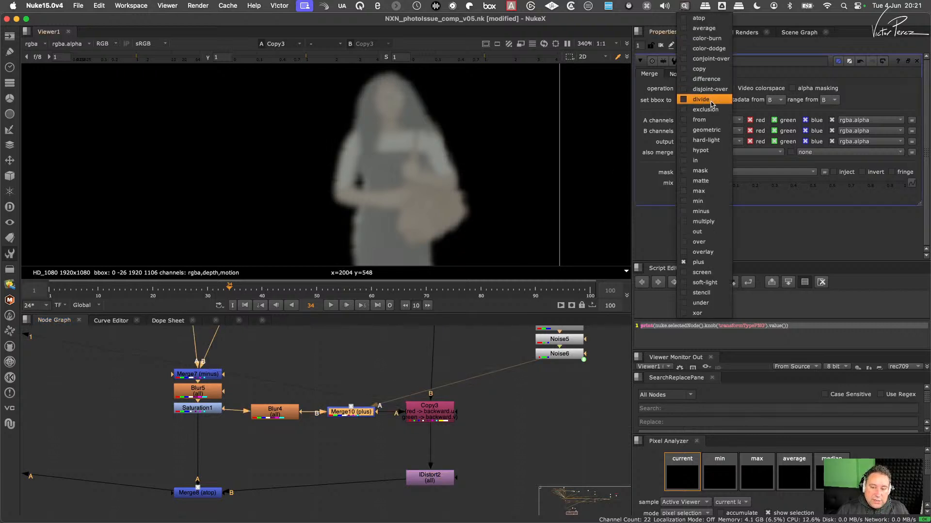
click(717, 274)
- View Merge8's output to check the distorted reflection
middle_drag(205, 480, 299, 418)
click(294, 430)
key(1)
click(228, 471)
middle_drag(504, 389, 461, 459)
middle_drag(564, 378, 502, 415)
- Lower Merge10's mix to 0 and review IDistort2's UV settings
click(334, 458)
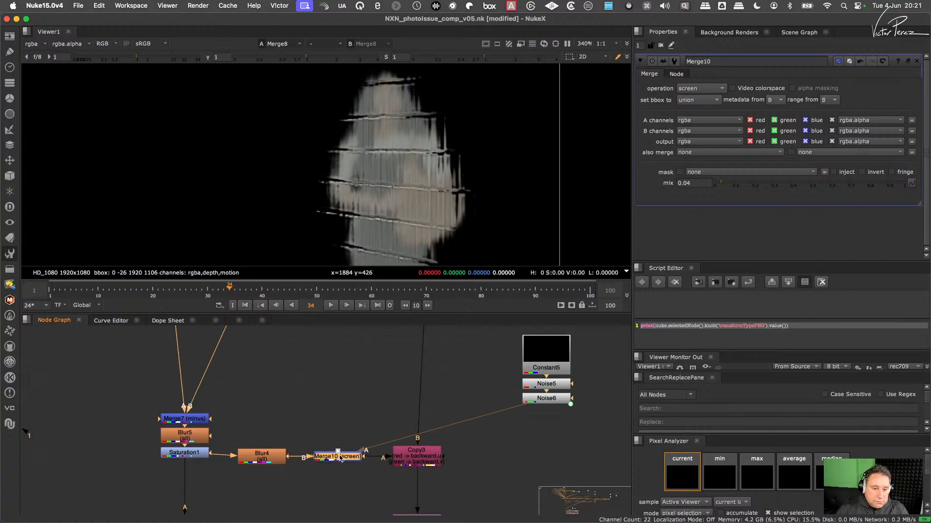
drag(731, 183, 661, 201)
scroll(427, 437, down, 3)
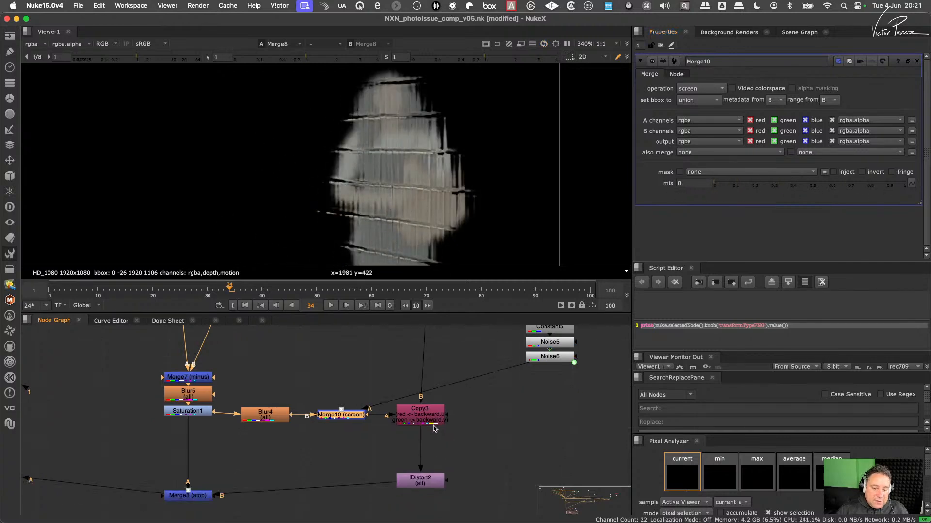
click(427, 463)
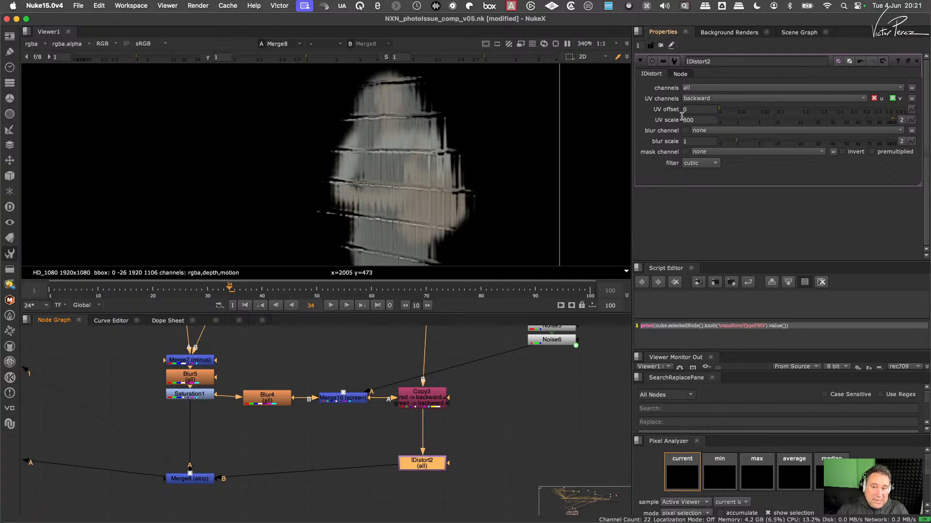
scroll(374, 387, up, 2)
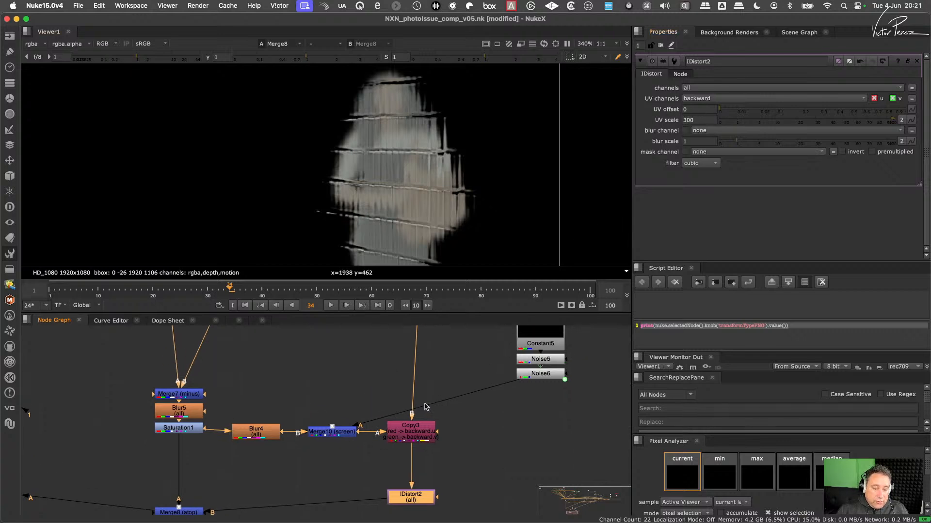
scroll(533, 398, up, 3)
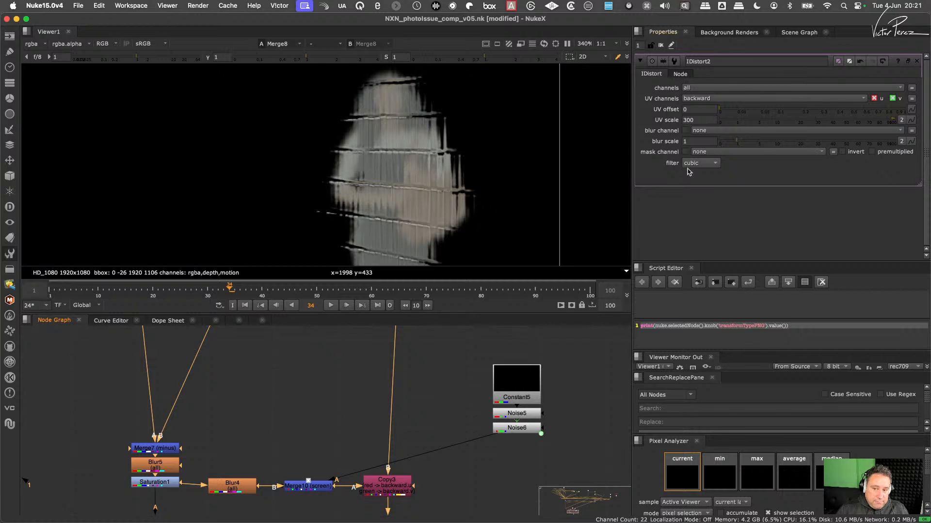
scroll(359, 416, down, 4)
- Raise Merge10's mix to 1
click(359, 420)
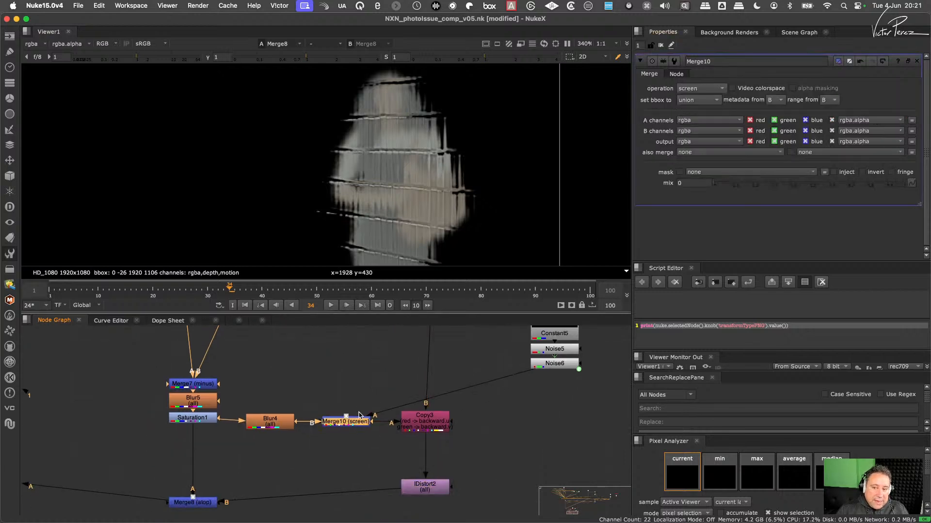
click(726, 186)
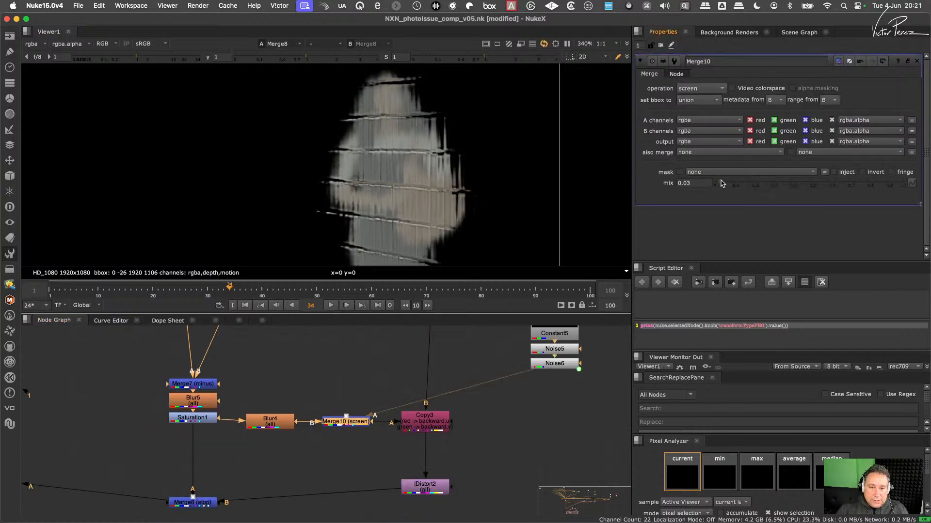
drag(720, 185, 929, 186)
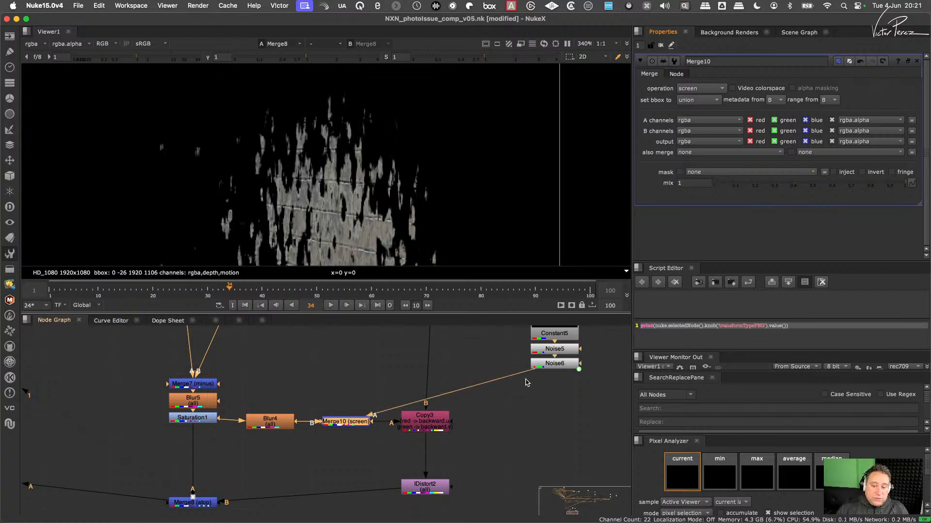
- Insert a Grade node after Noise6 and turn off its black clamp
middle_drag(526, 383, 492, 443)
click(502, 426)
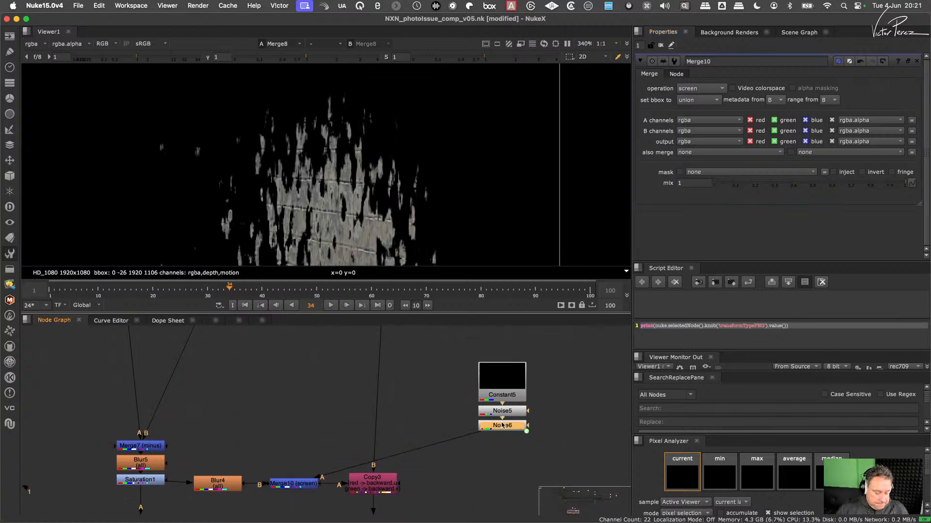
key(g)
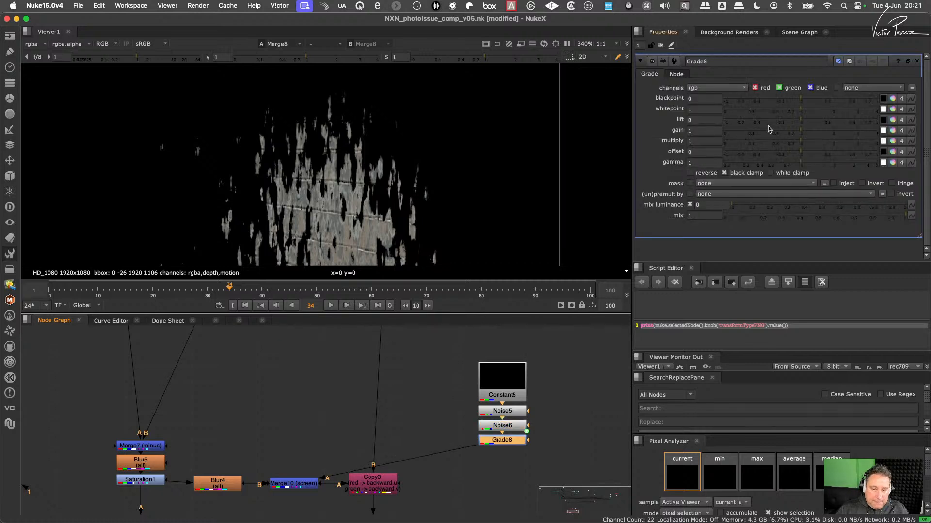
click(734, 173)
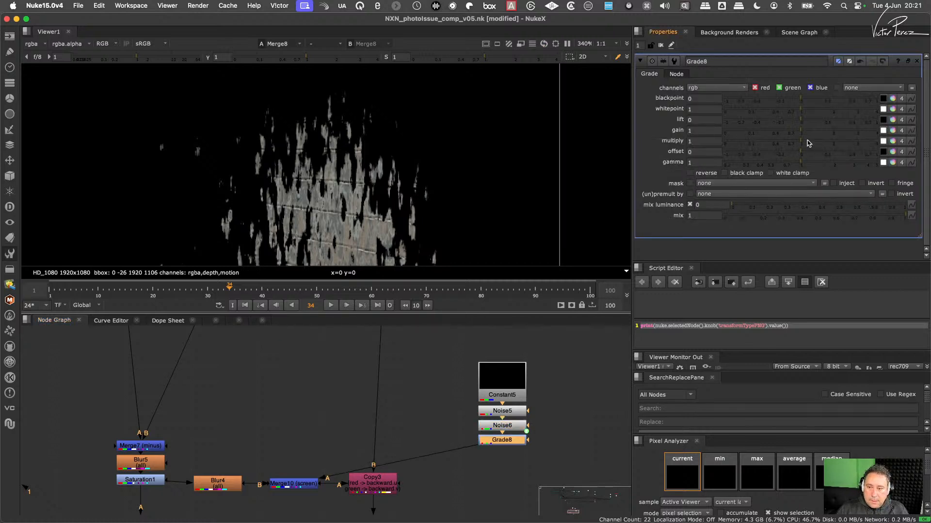
- Try different multiply values on Grade8, restore multiply to 1 and compare offsets of 0 and -1
drag(807, 143, 871, 137)
click(754, 145)
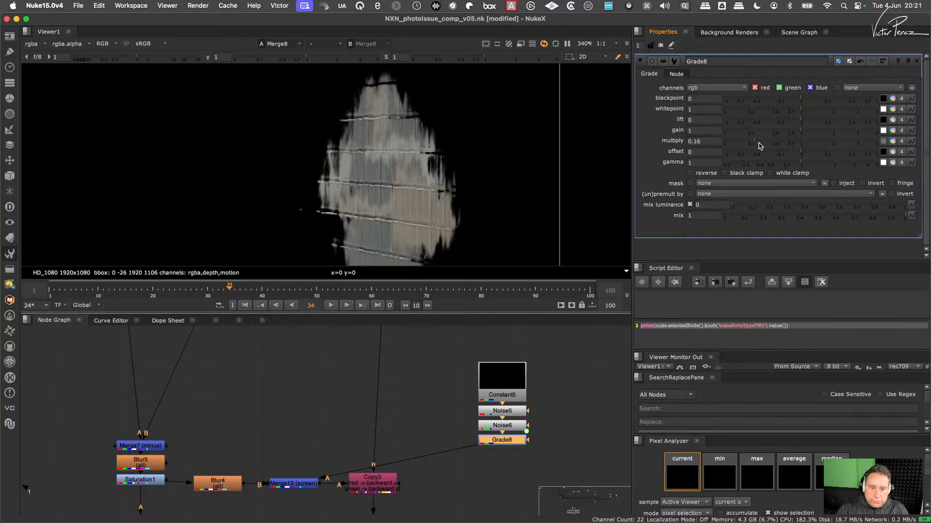
drag(755, 145, 727, 156)
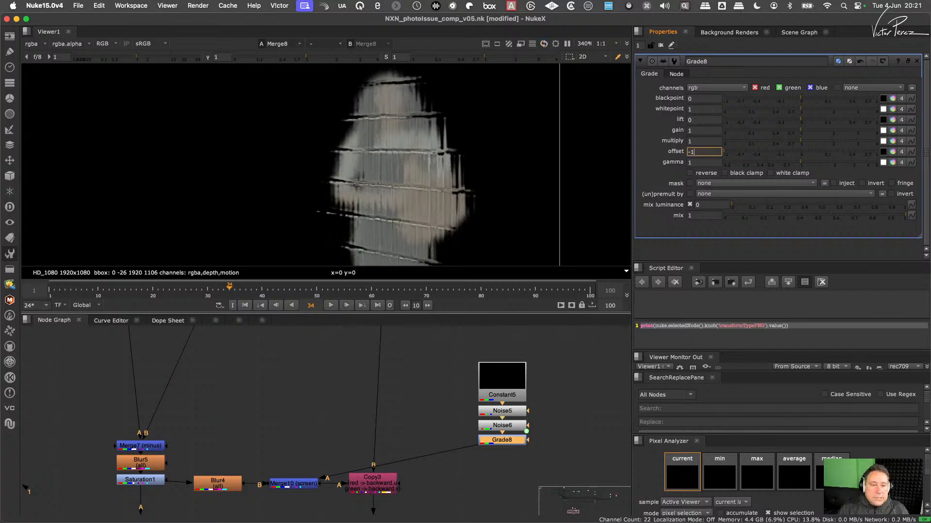
key(Up)
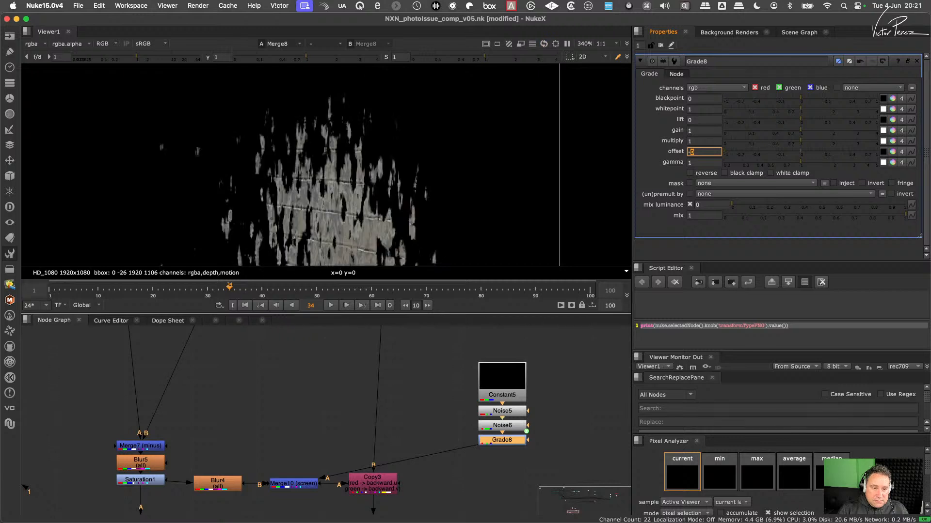
key(Down)
key(Up)
key(Down)
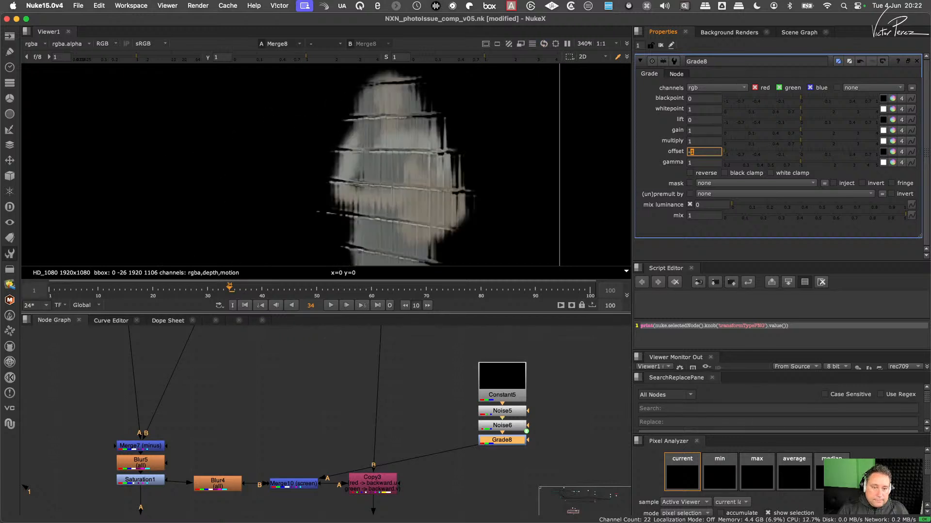
- Set Merge10's operation back to plus
click(302, 484)
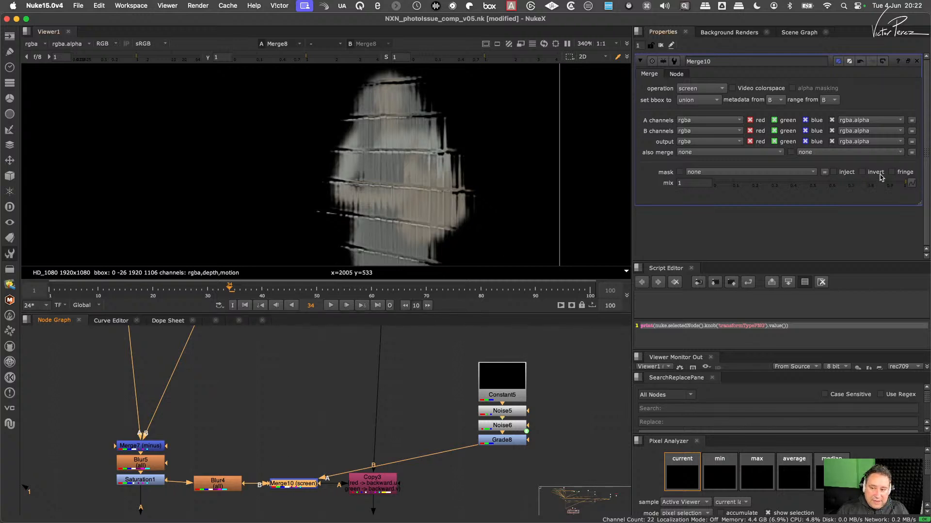
click(702, 88)
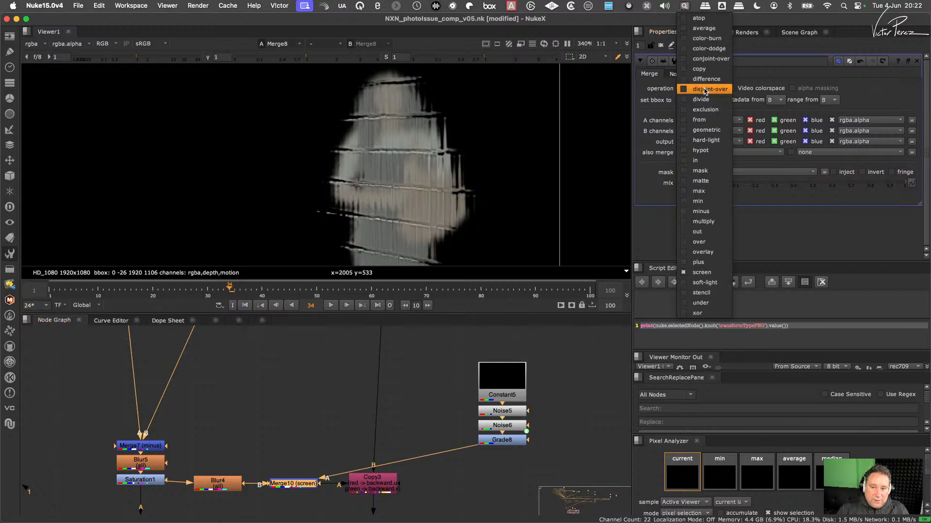
click(698, 262)
- Set Grade8's multiply to 0.2 and its offset to -0.08
double_click(503, 441)
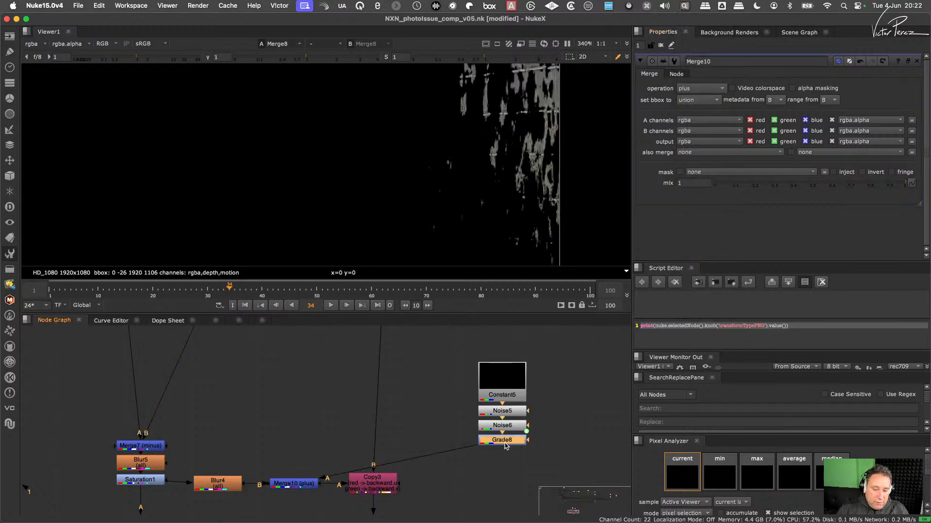
drag(735, 153, 799, 156)
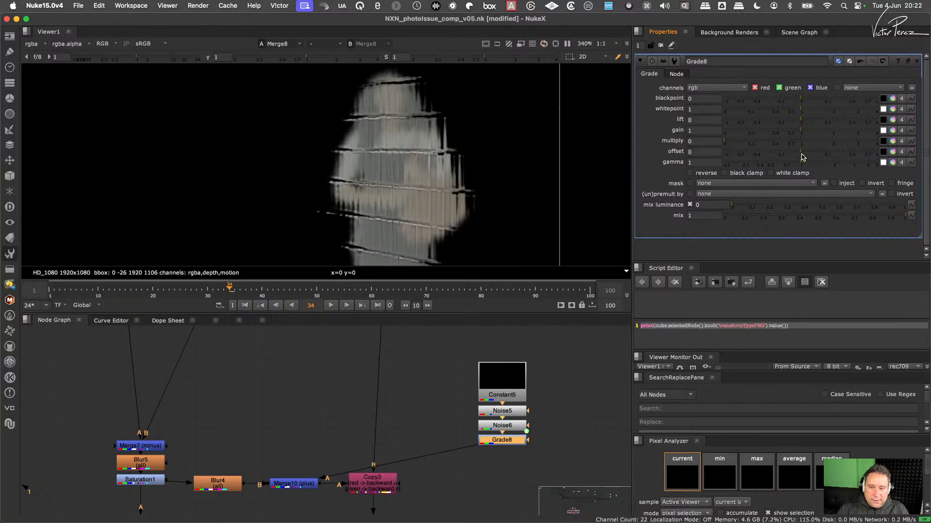
drag(732, 145, 778, 157)
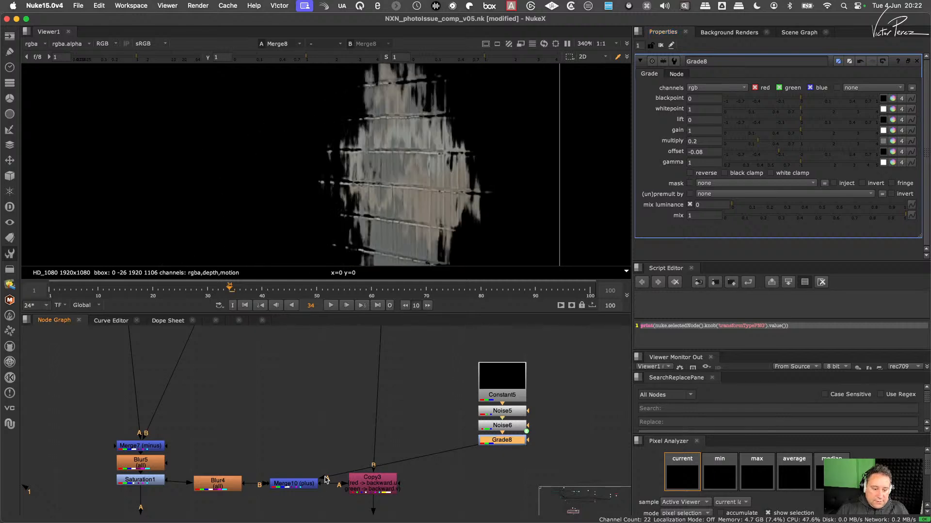
- Compare several x sizes on Noise5 and set the x size to 7
click(307, 483)
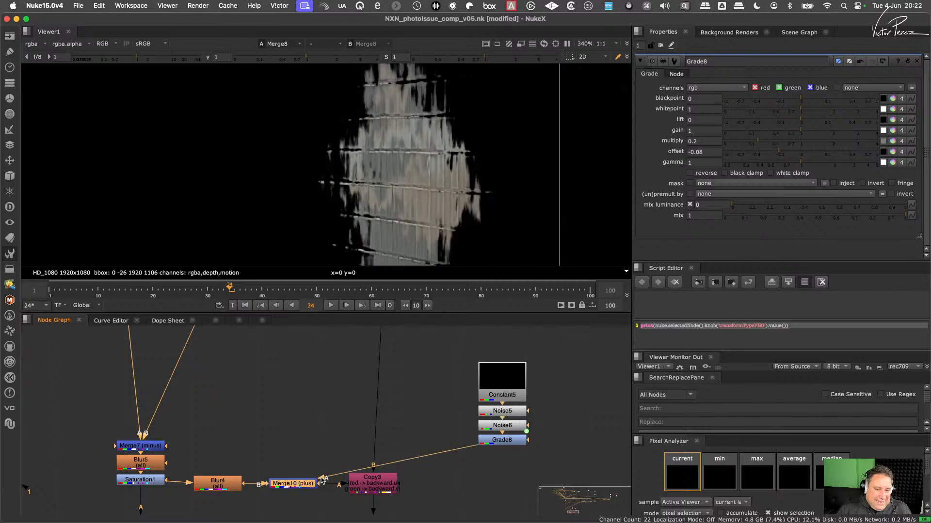
click(508, 413)
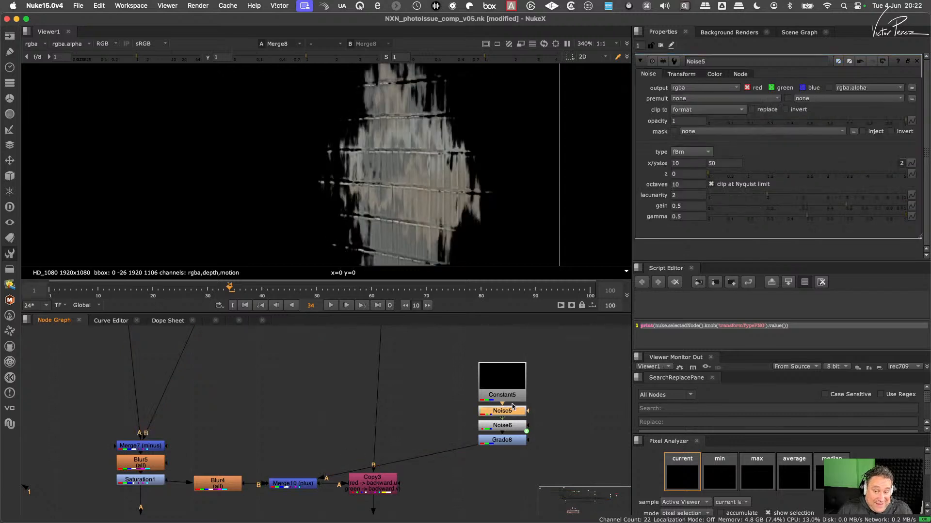
click(687, 163)
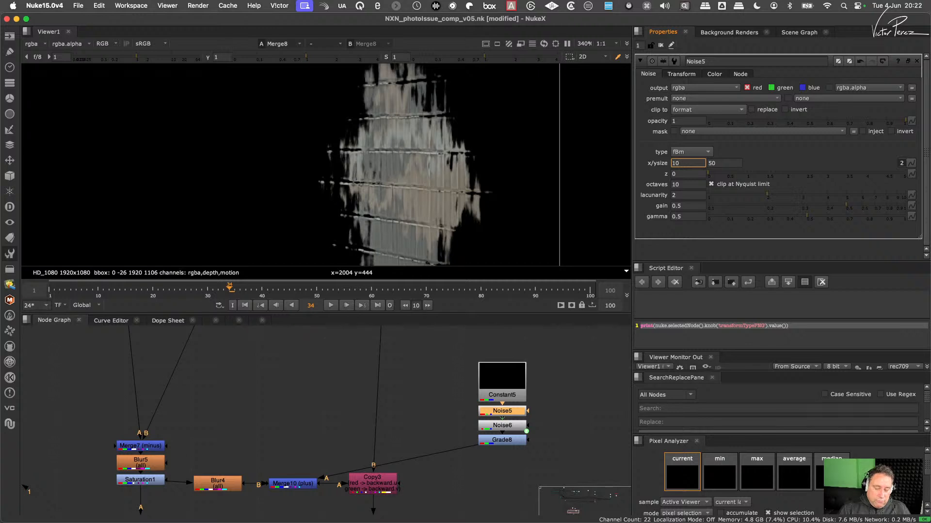
text(7)
key(Return)
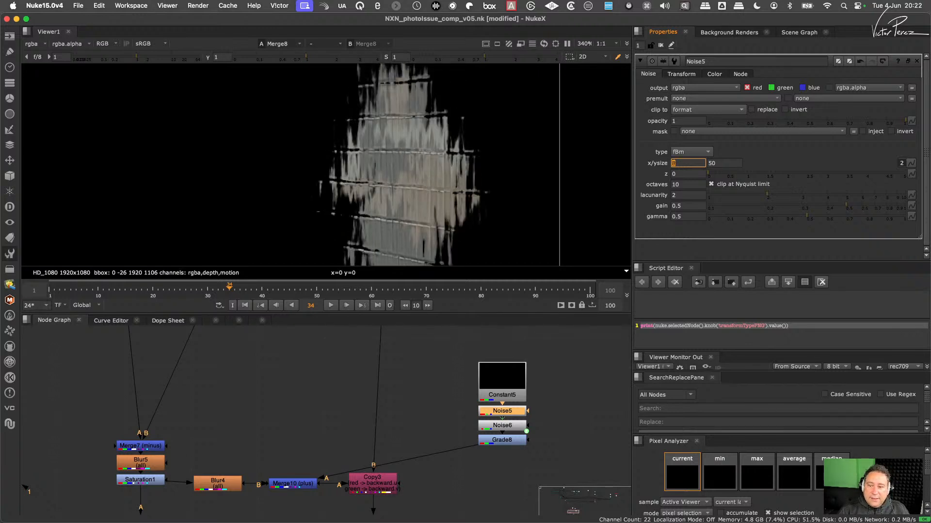
key(Up)
key(Up)
key(Down)
key(Down)
key(Down)
key(Down)
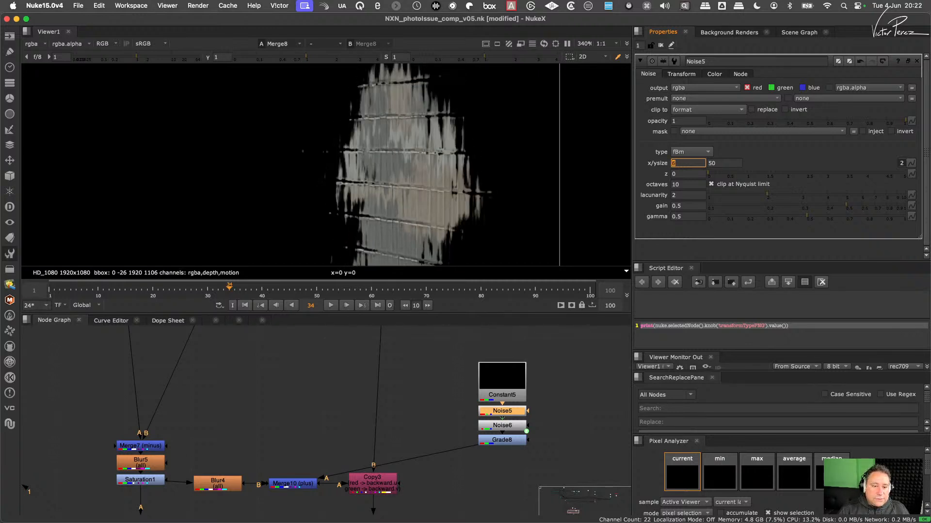
key(Up)
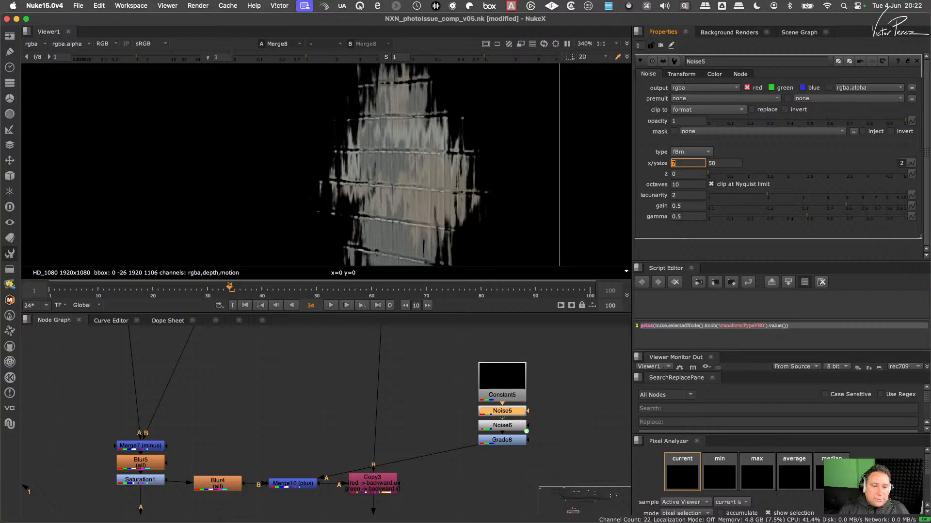
- Compare several y sizes on Noise5 and set the y size to 150
click(725, 159)
key(Left)
key(Down)
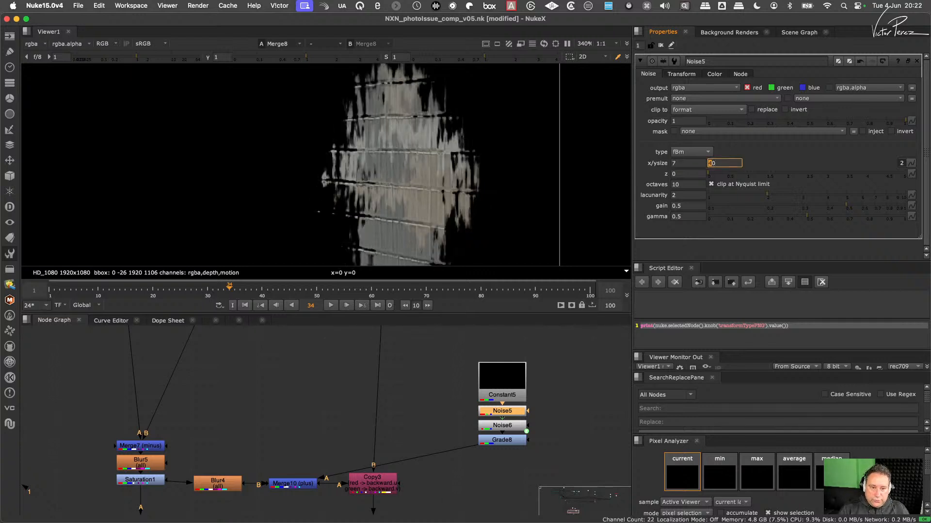
key(Up)
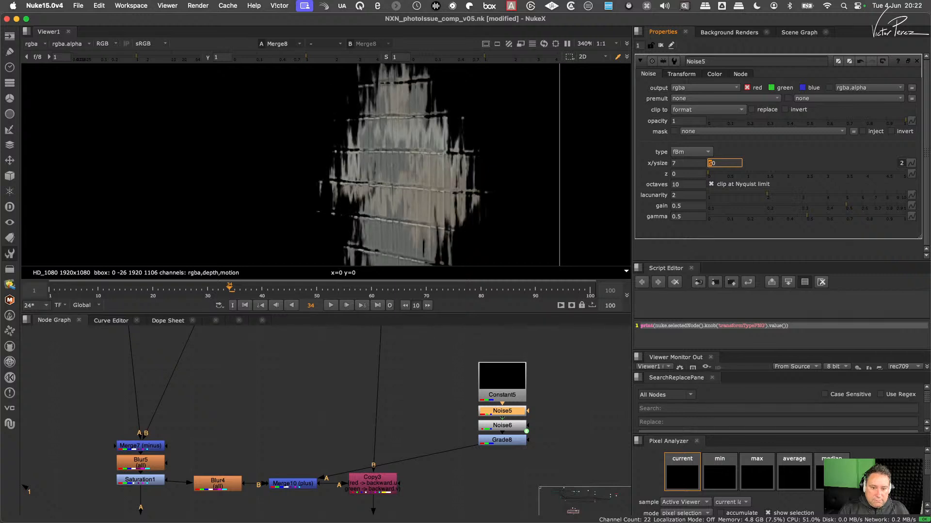
key(Up)
key(Up)
key(Up)
key(Up)
key(Up)
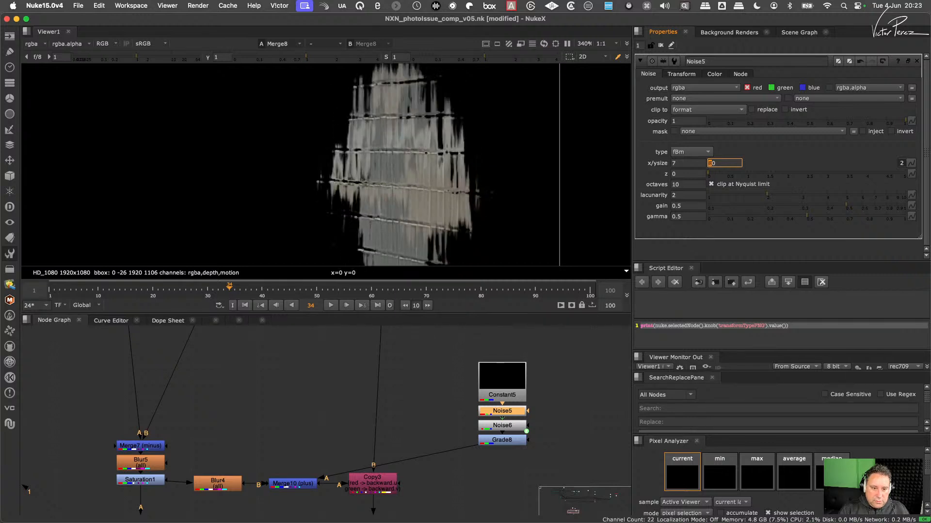
key(Up)
key(Up)
key(Up)
key(Up)
key(Up)
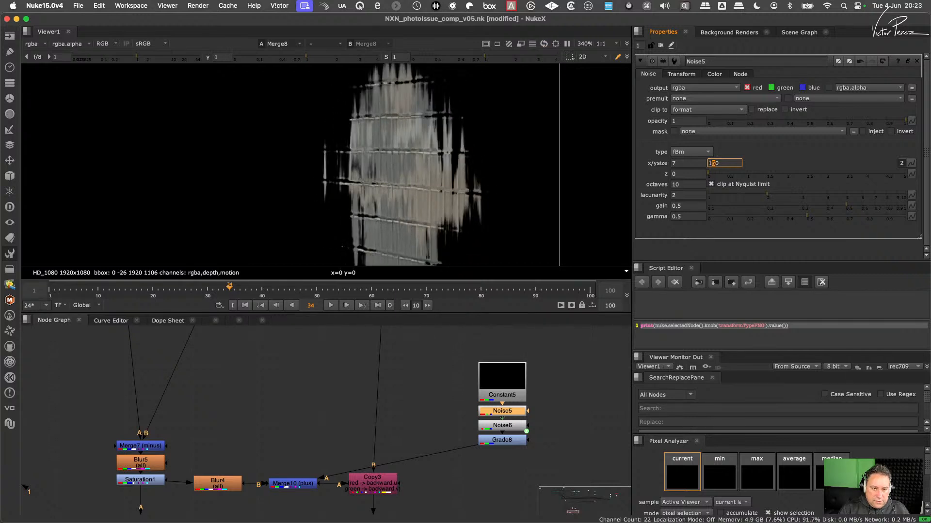
- Compare larger x sizes on Noise5 against the distorted reflection and set the x size to 20
key(shift+Tab)
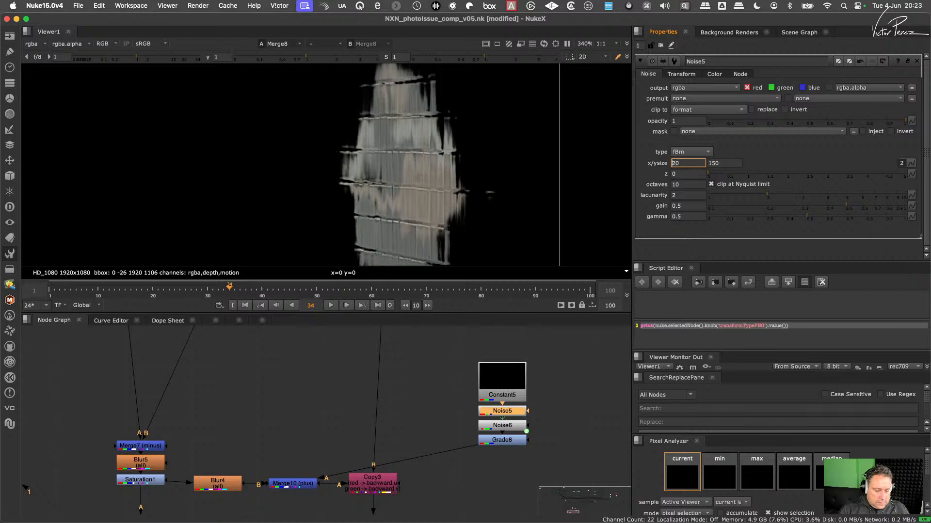
key(Up)
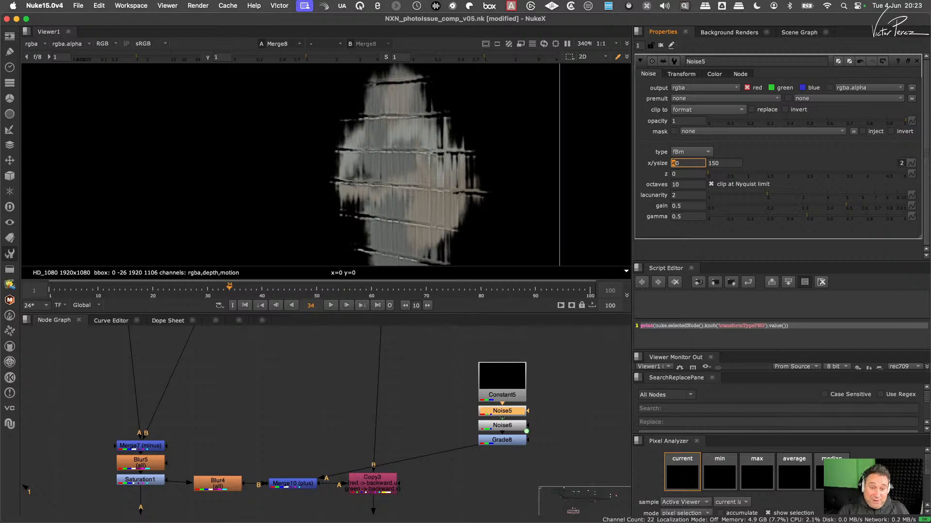
key(Up)
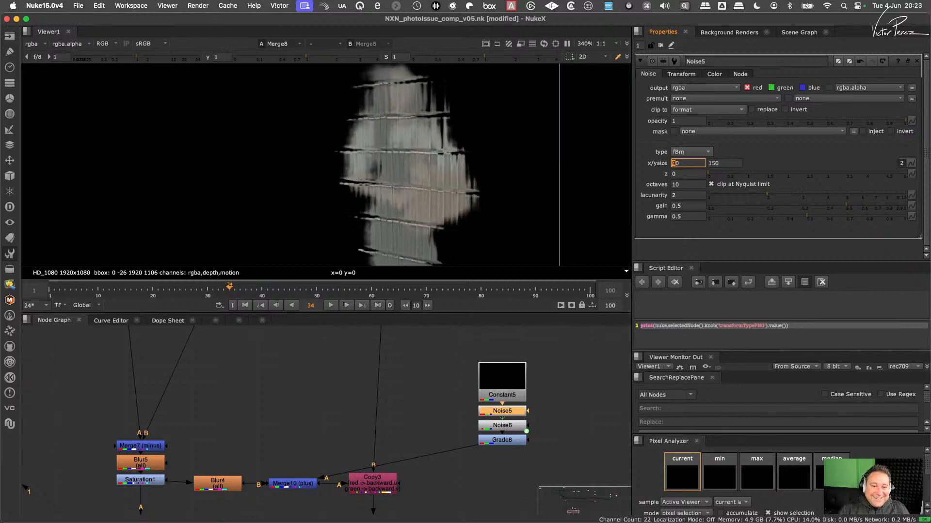
key(Down)
key(Down)
key(Down)
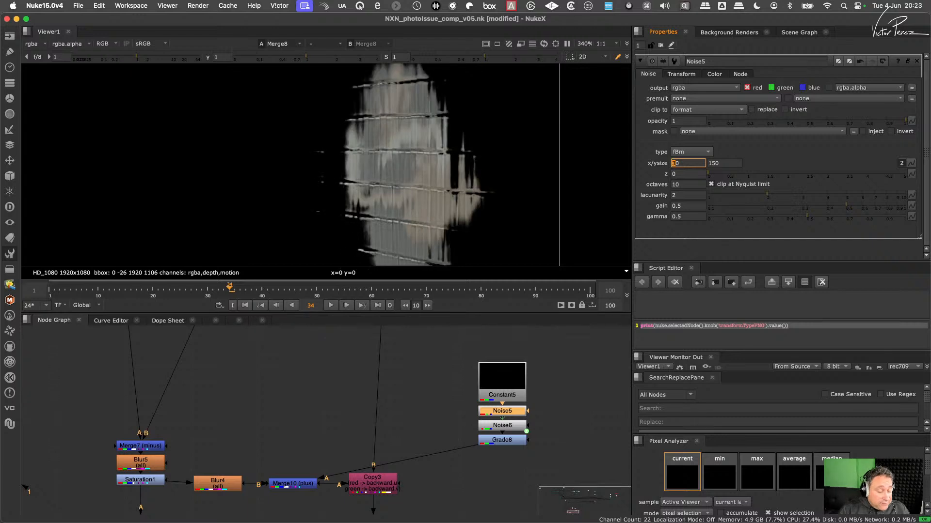
key(Down)
key(Up)
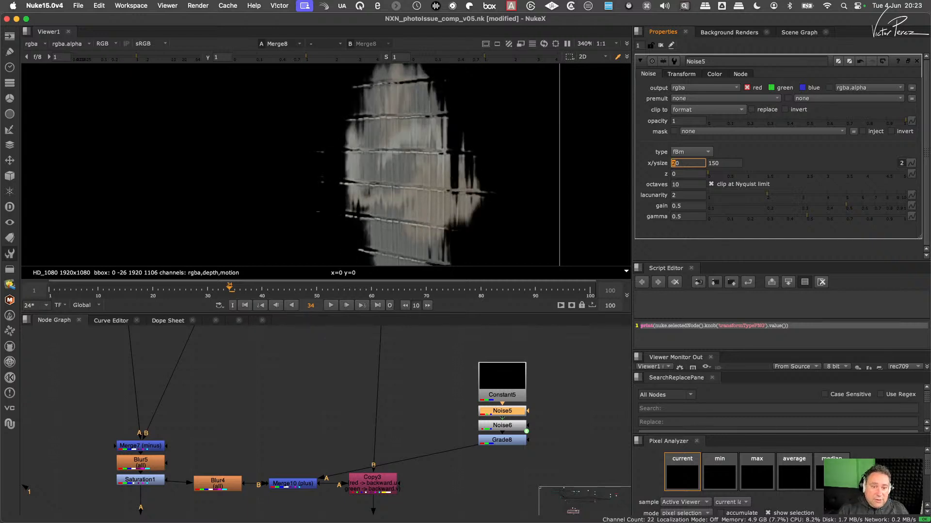
key(Down)
key(Up)
key(Down)
key(Up)
key(Down)
key(Up)
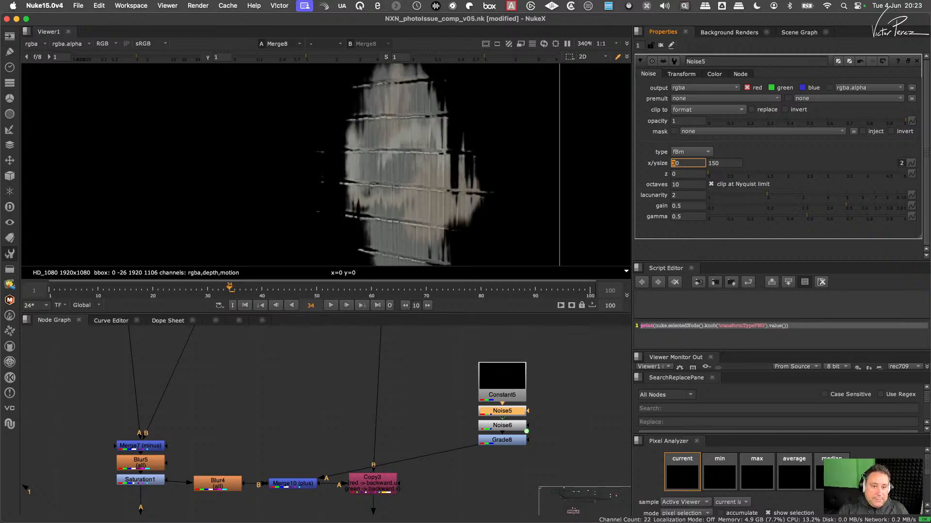
key(Down)
key(Up)
key(Down)
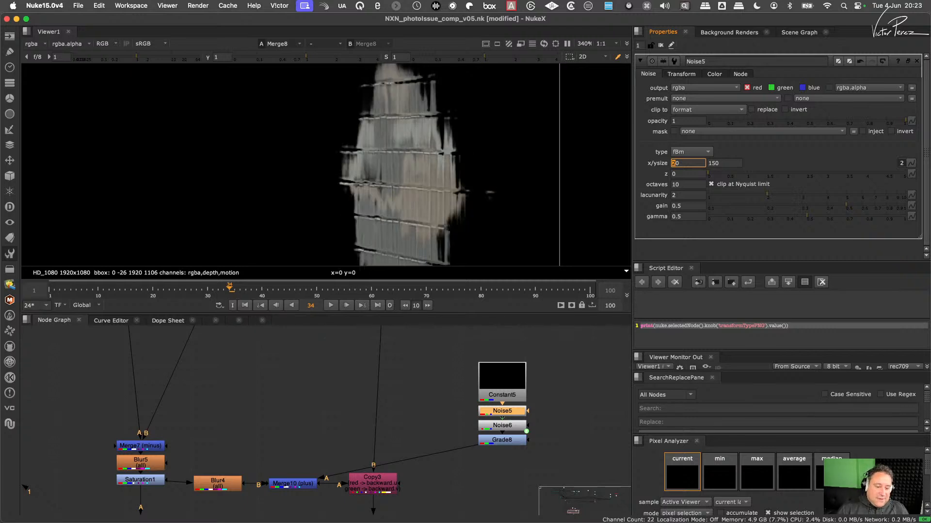
- View the IDistort2 output, move the Merge6 node further down the graph and display Merge6 in the viewer
scroll(533, 383, down, 4)
middle_drag(455, 484, 492, 422)
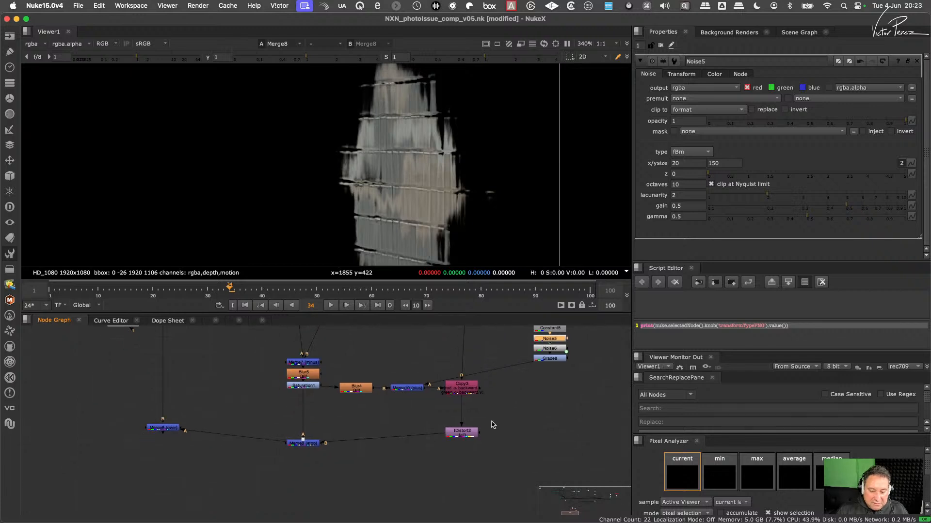
click(468, 435)
key(1)
click(313, 442)
click(170, 430)
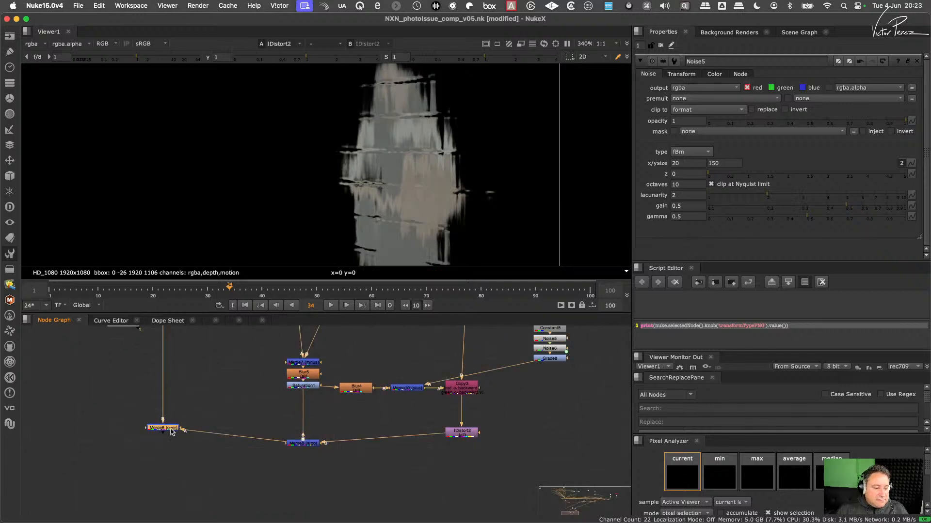
drag(171, 429, 170, 508)
middle_drag(172, 509, 194, 427)
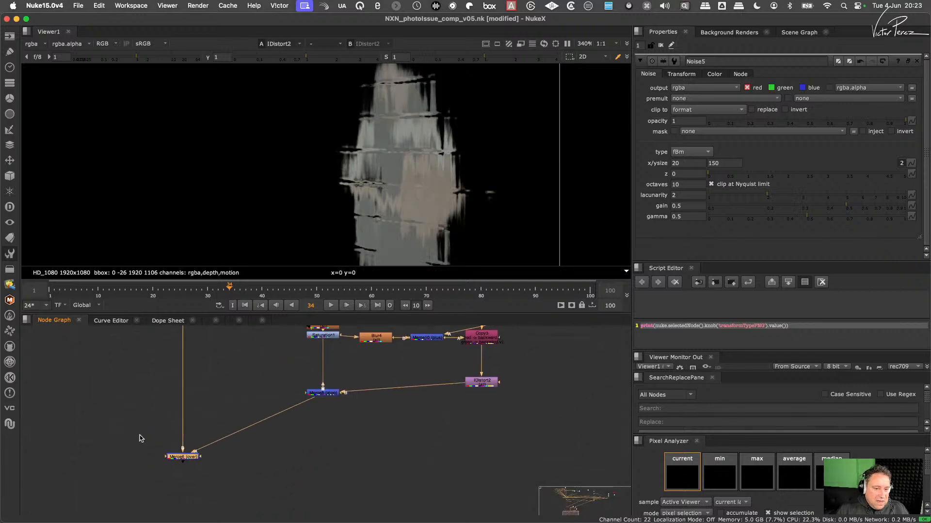
key(1)
- Reduce Merge10's mix to 0.115 while viewing the wall reflection in the composite
middle_drag(451, 389, 426, 454)
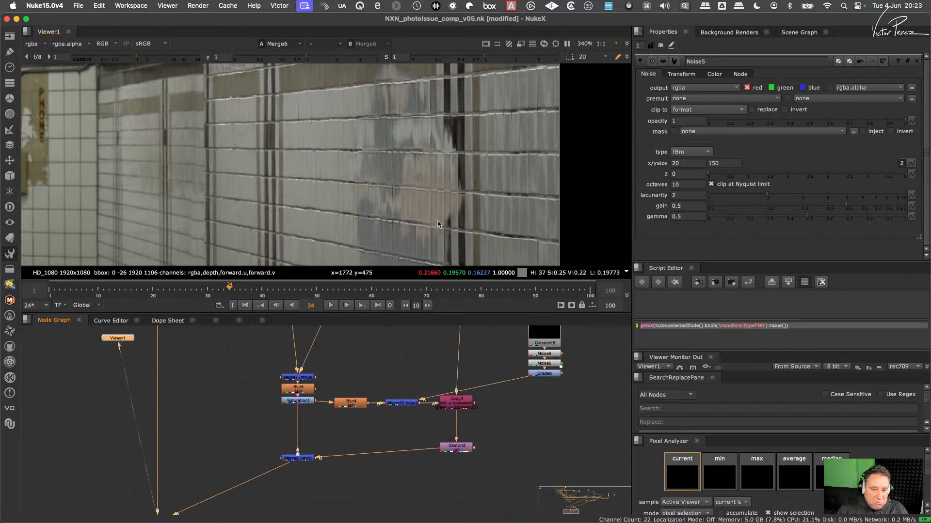
scroll(438, 221, down, 5)
scroll(423, 203, up, 5)
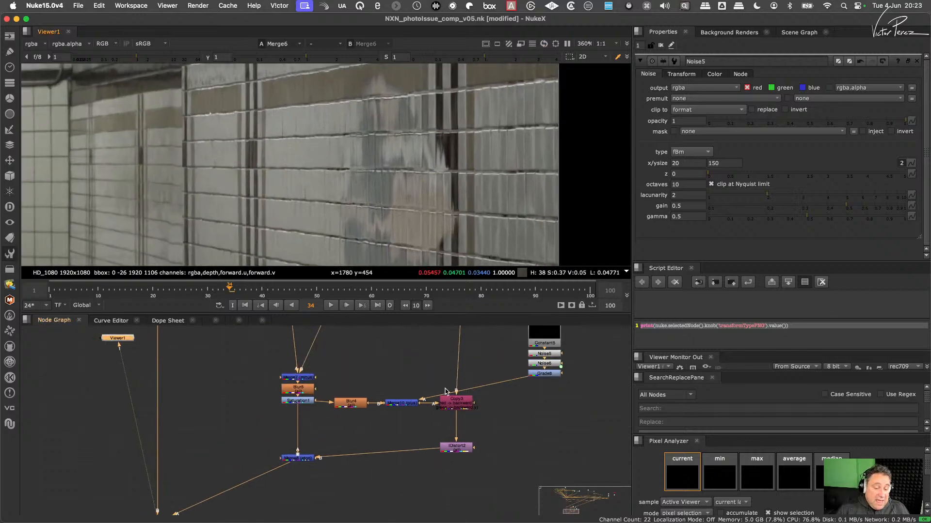
scroll(426, 394, up, 3)
click(411, 407)
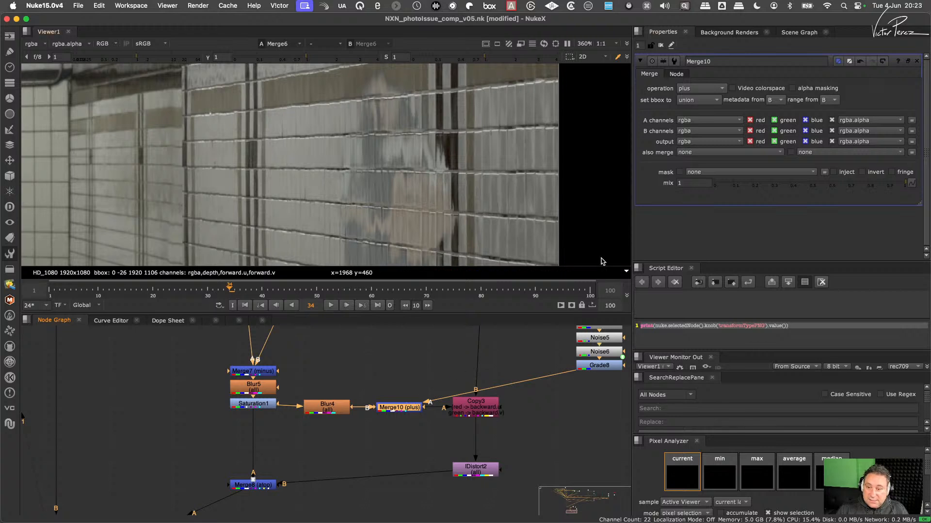
drag(890, 184, 737, 237)
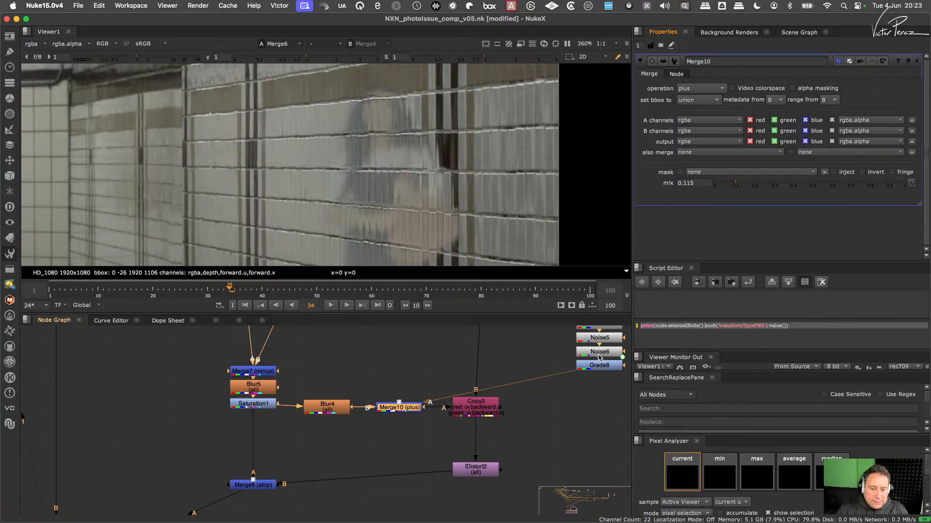
- Toggle IDistort2 off and on to compare the wall reflection with and without distortion in the full composite
middle_drag(592, 371, 532, 382)
key(f)
scroll(412, 209, up, 6)
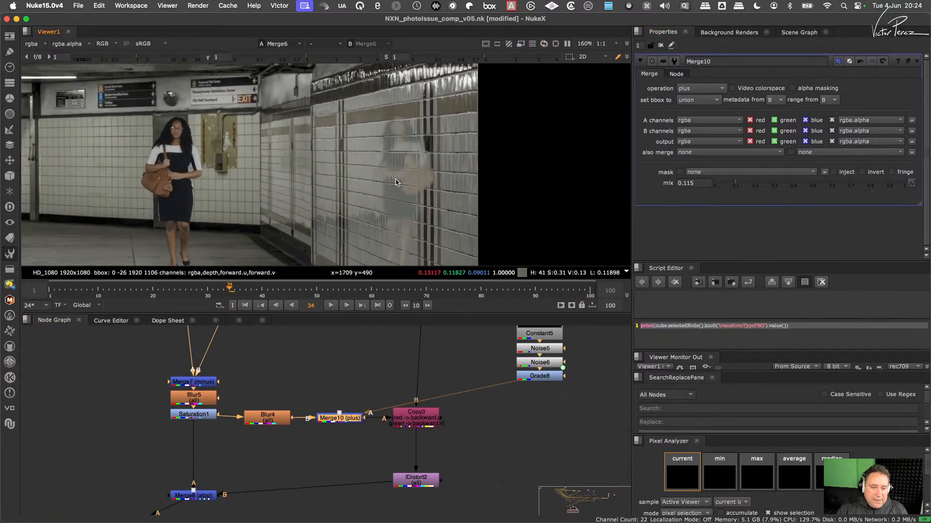
middle_drag(463, 416, 480, 399)
drag(490, 428, 383, 495)
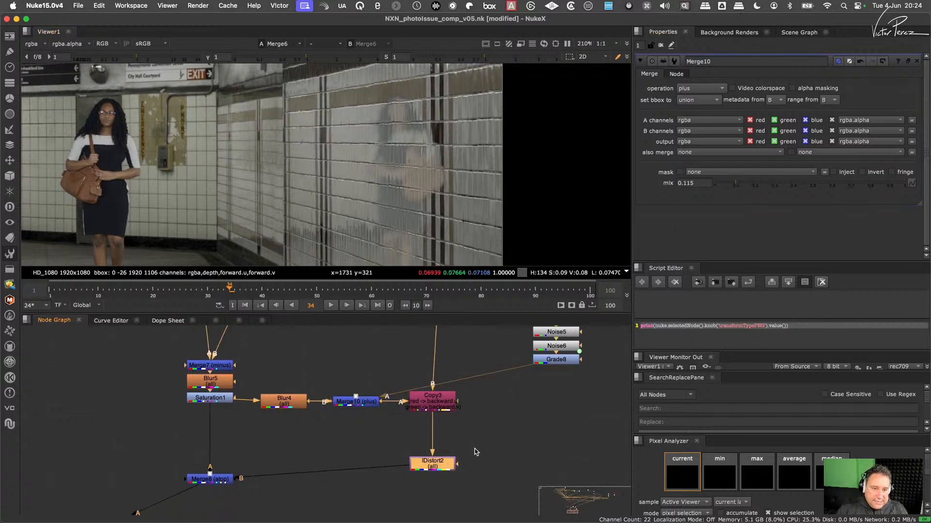
drag(483, 440, 389, 489)
key(d)
key(d)
key(d)
key(d)
key(d)
key(d)
key(d)
key(d)
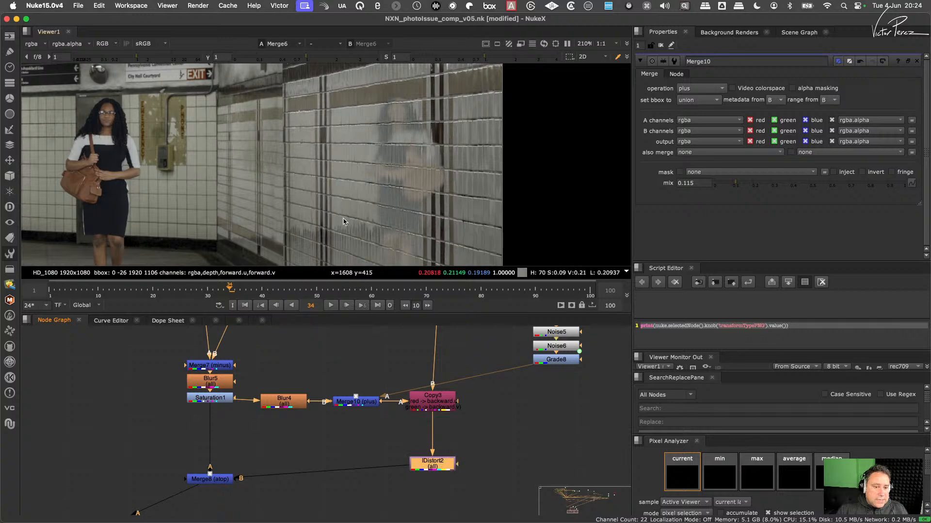
scroll(380, 216, up, 5)
scroll(381, 218, down, 5)
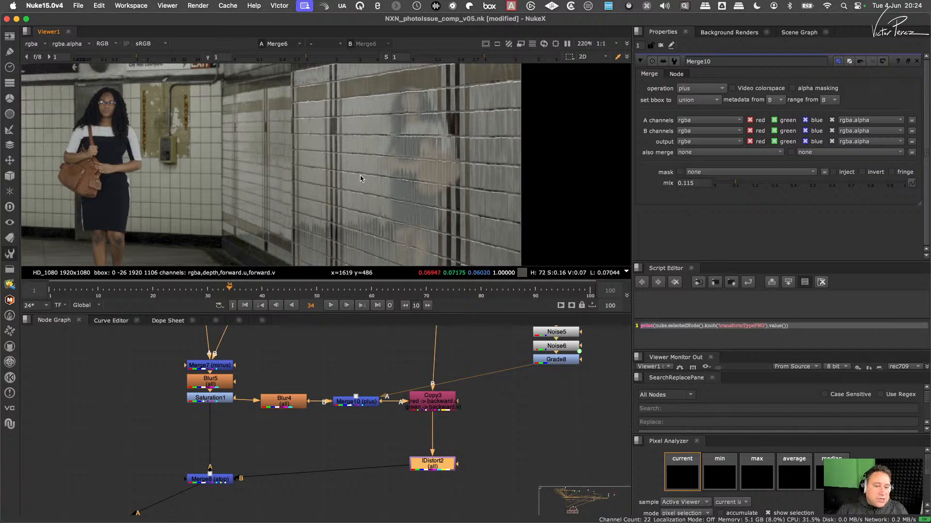
scroll(419, 248, up, 4)
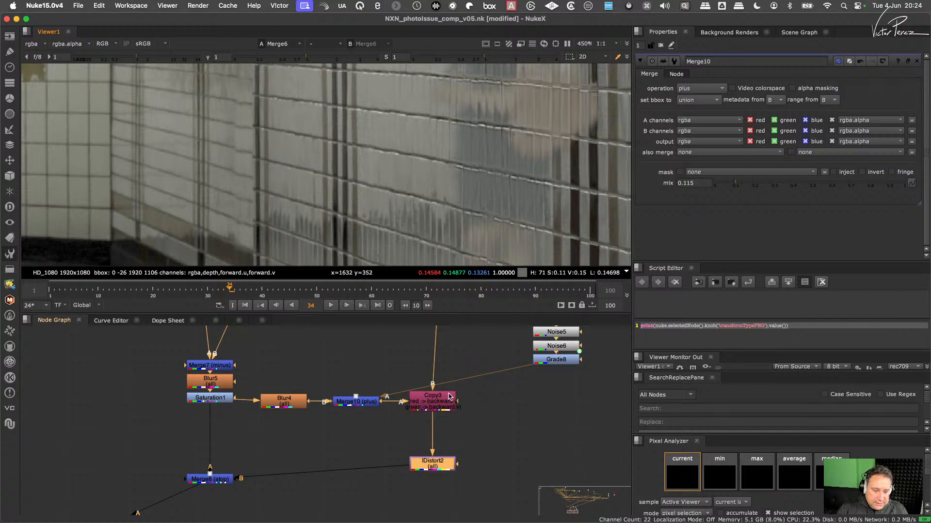
- Display Merge2 in the viewer and examine the streaks on the tiled wall without the added reflection
middle_drag(448, 387, 403, 496)
scroll(417, 421, down, 3)
middle_drag(246, 378, 310, 429)
drag(252, 375, 196, 427)
key(1)
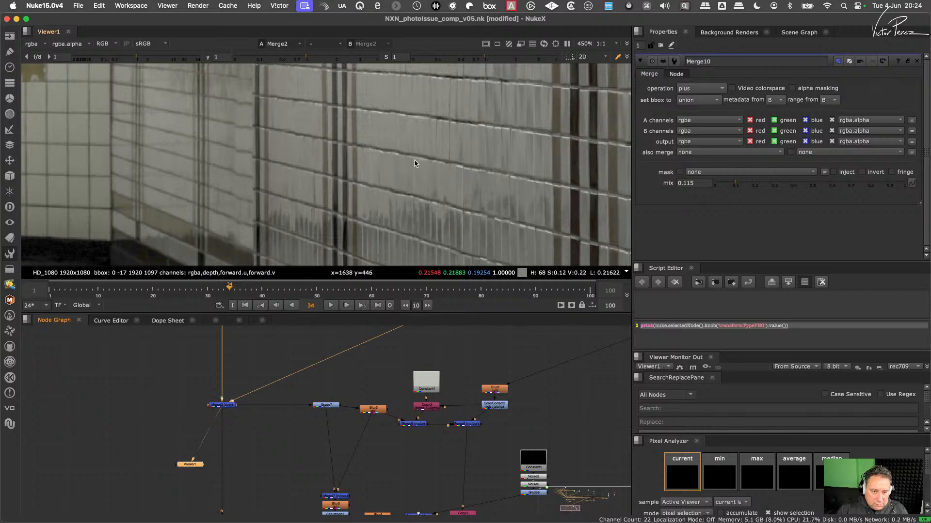
scroll(440, 228, down, 5)
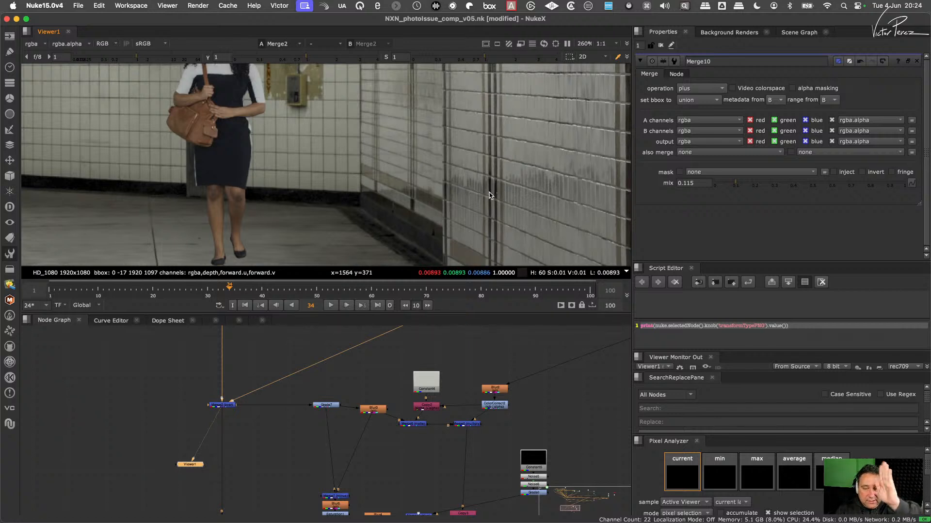
- Display Merge6 in the viewer again and frame the reflection on the tiled wall
middle_drag(543, 402, 496, 360)
scroll(381, 466, up, 2)
middle_drag(381, 468, 389, 430)
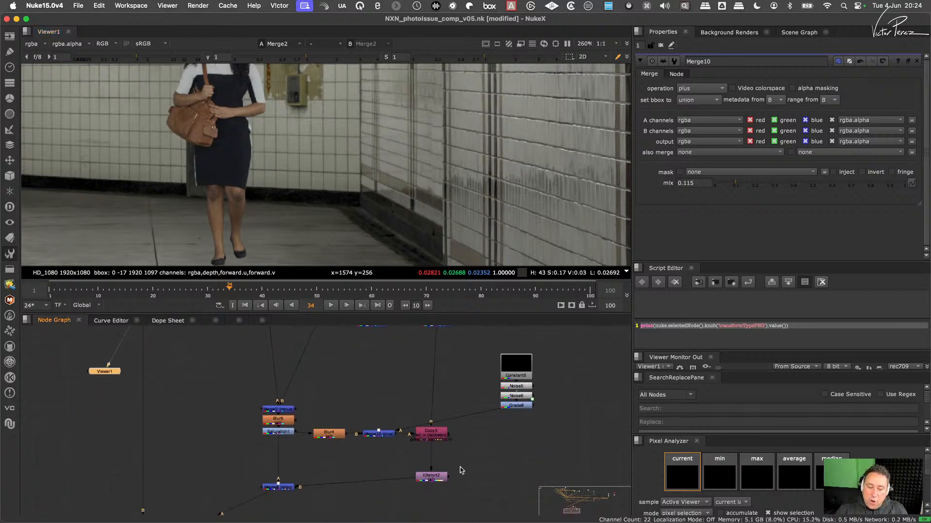
click(439, 477)
drag(322, 468, 243, 500)
middle_drag(230, 503, 353, 425)
drag(321, 424, 242, 487)
key(1)
middle_drag(616, 140, 501, 192)
middle_drag(500, 159, 456, 182)
scroll(581, 369, up, 2)
- Compare higher mix values on Merge10 and set its mix to 0.44
middle_drag(566, 362, 534, 411)
click(458, 404)
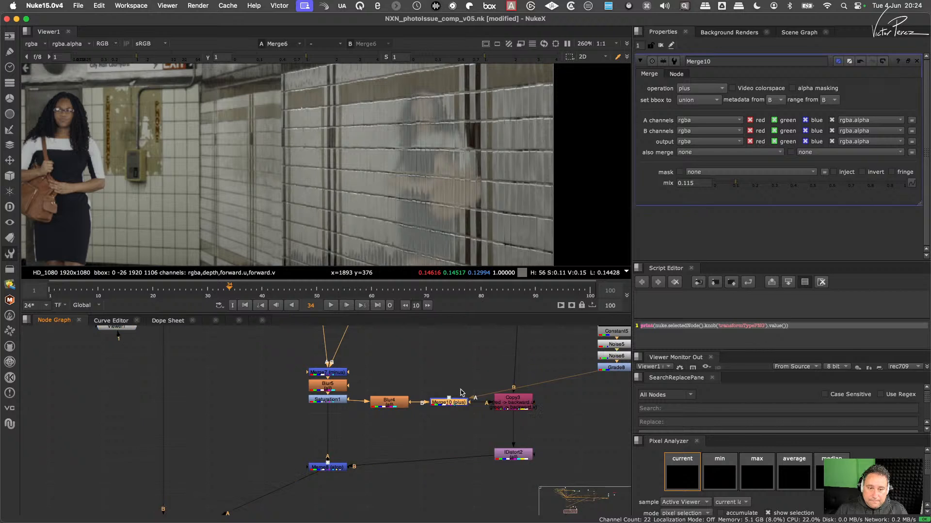
drag(744, 185, 820, 189)
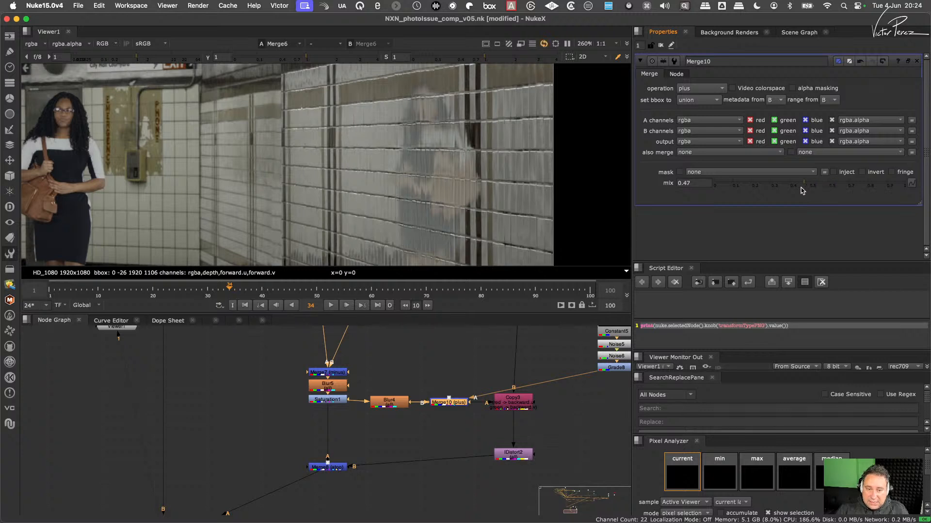
drag(800, 188, 798, 188)
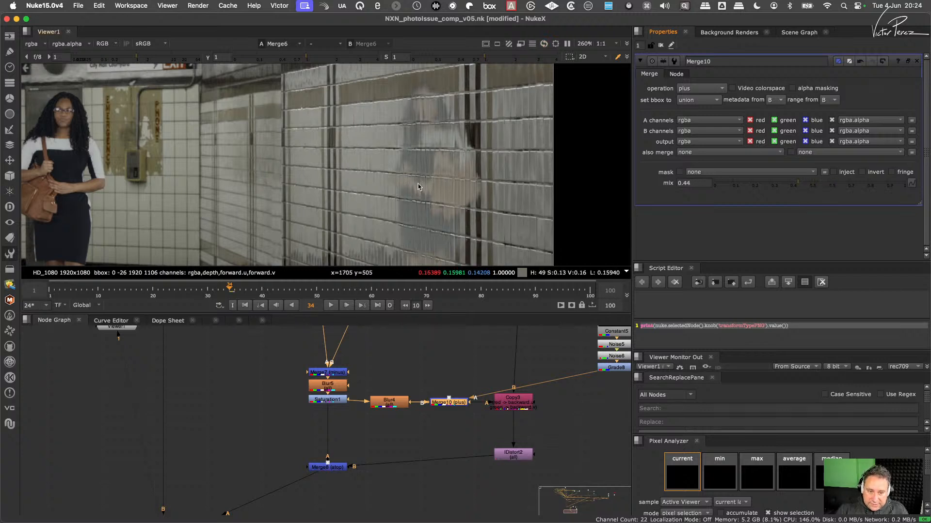
- Reopen Noise5's properties, compare several x sizes and set the x size to 10
middle_drag(626, 358, 562, 419)
double_click(551, 405)
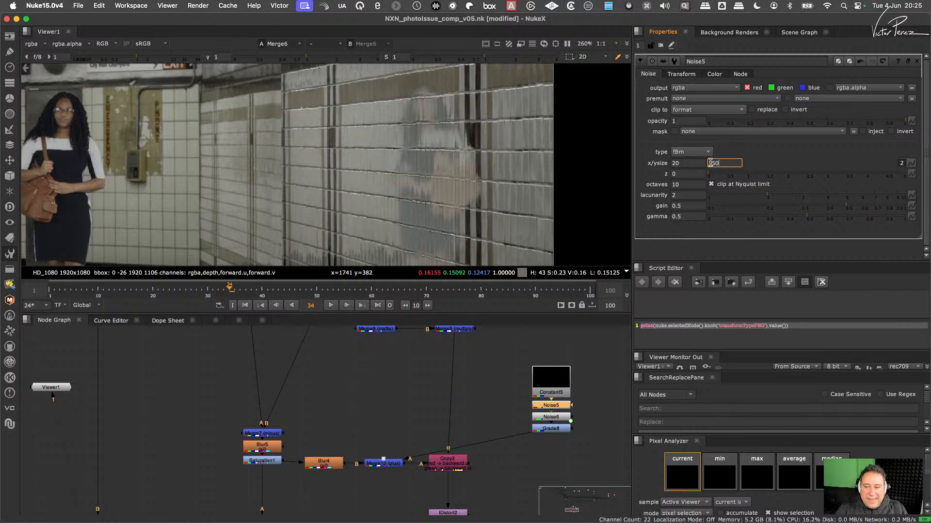
click(689, 163)
key(Up)
key(Up)
key(Up)
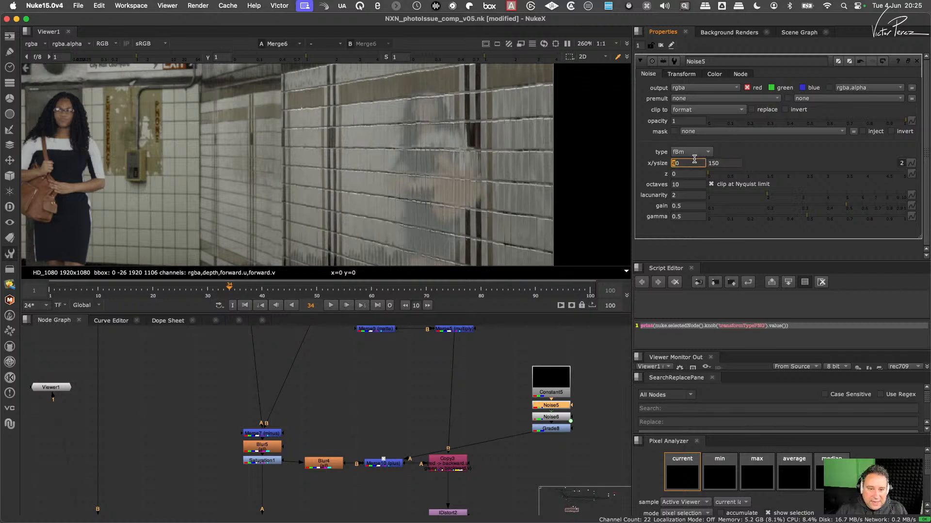
key(Up)
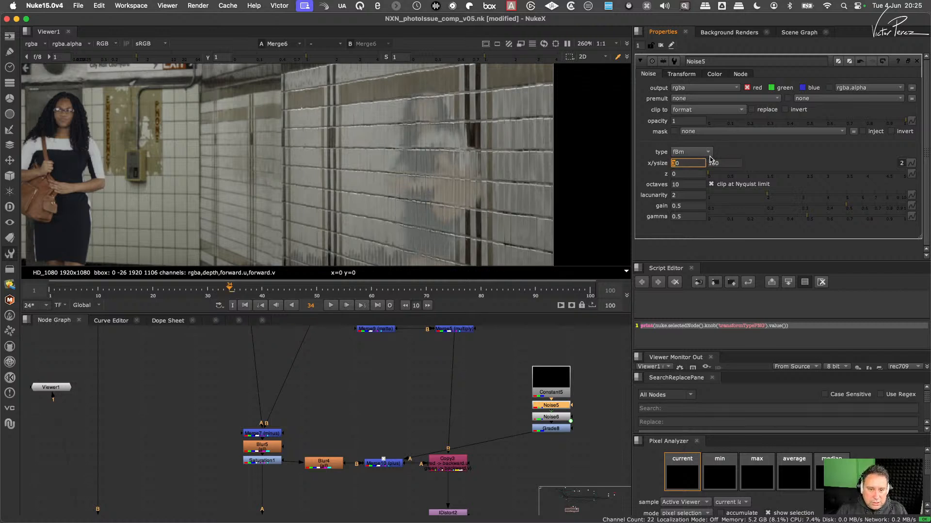
key(Down)
key(Down)
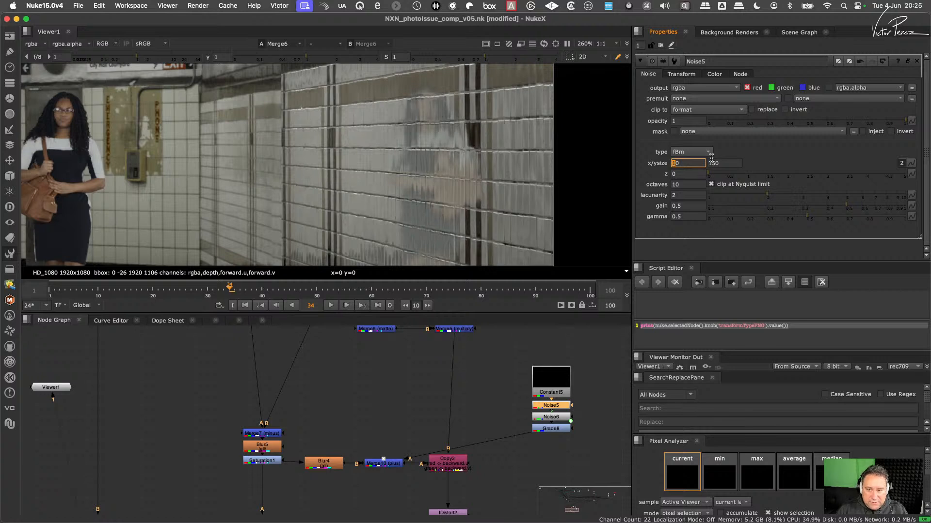
- Compare smaller y sizes on Noise5 and set the y size to 80
click(721, 164)
key(Left)
key(Down)
key(Down)
key(Down)
key(Down)
key(Down)
key(Down)
key(Down)
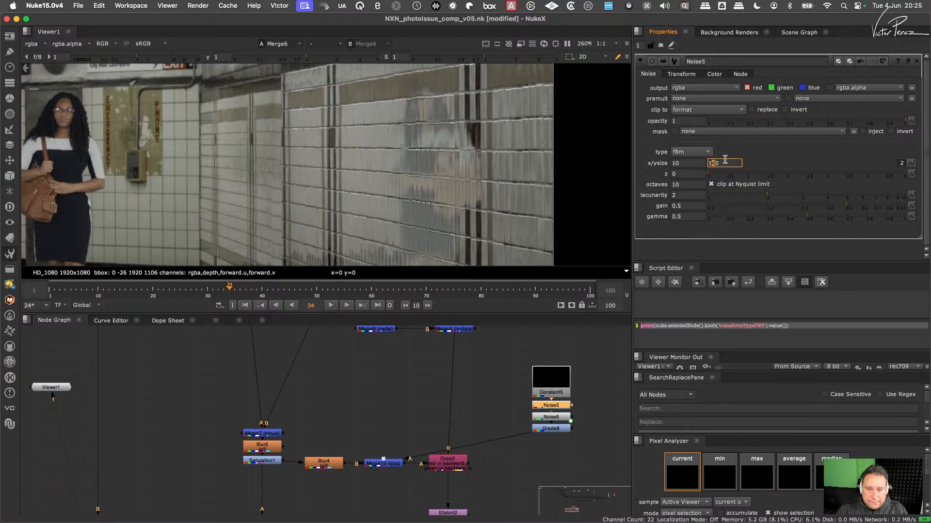
key(Down)
key(Down)
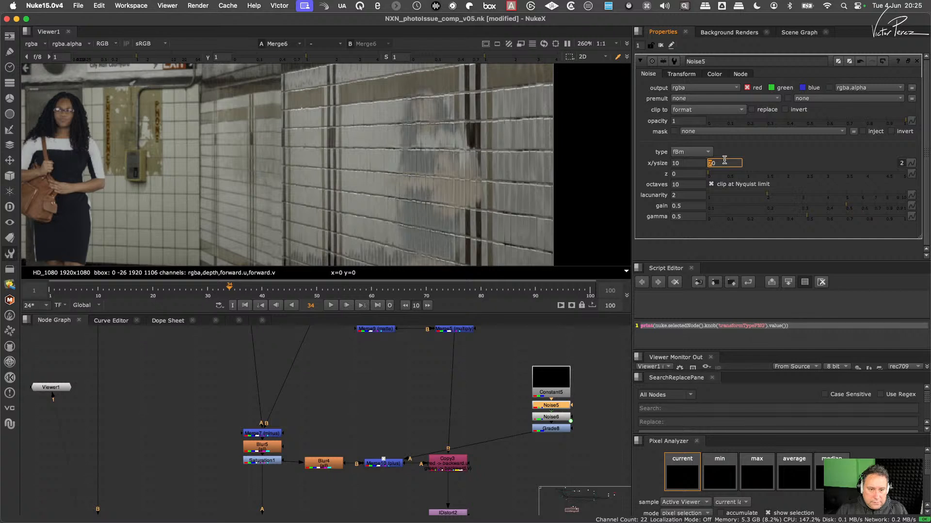
key(Down)
key(Down)
key(Down)
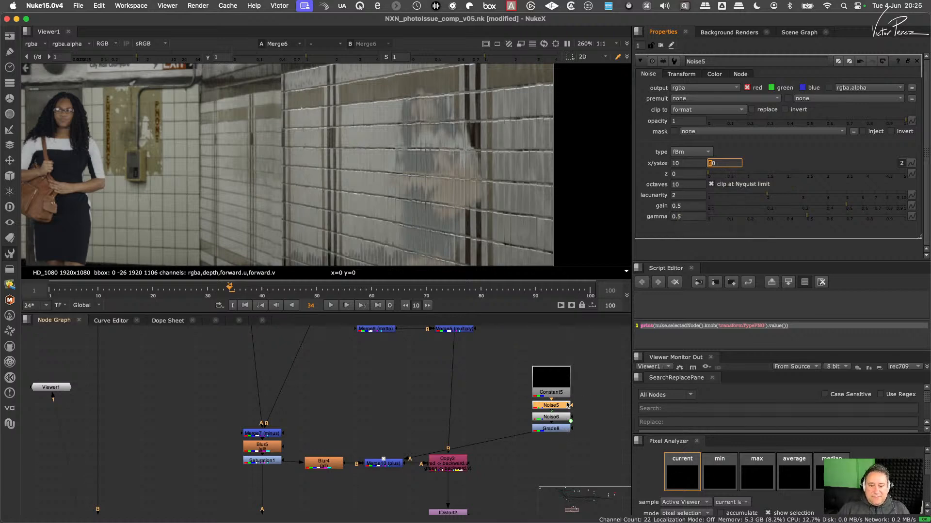
- Display Noise6 in the viewer and examine the whole frame of red and green noise
shift+super+click(553, 429)
shift+super+click(554, 418)
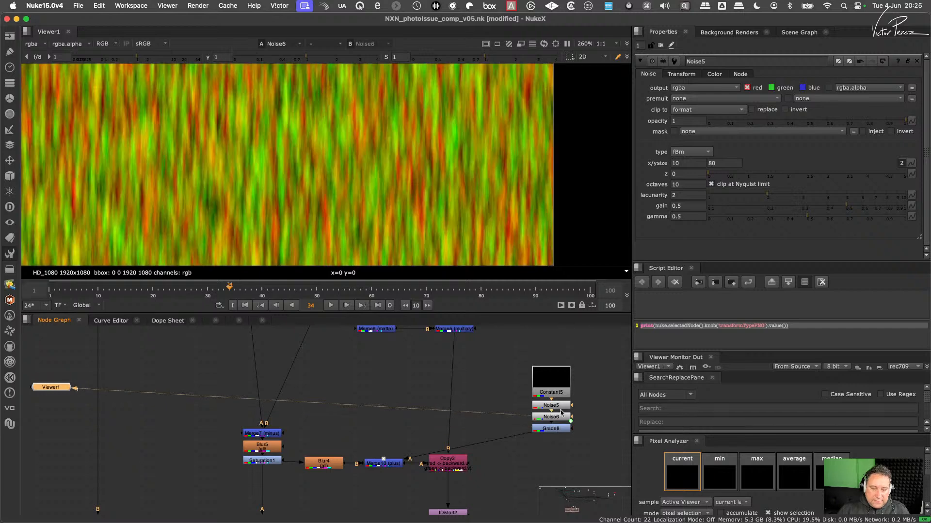
scroll(465, 177, down, 5)
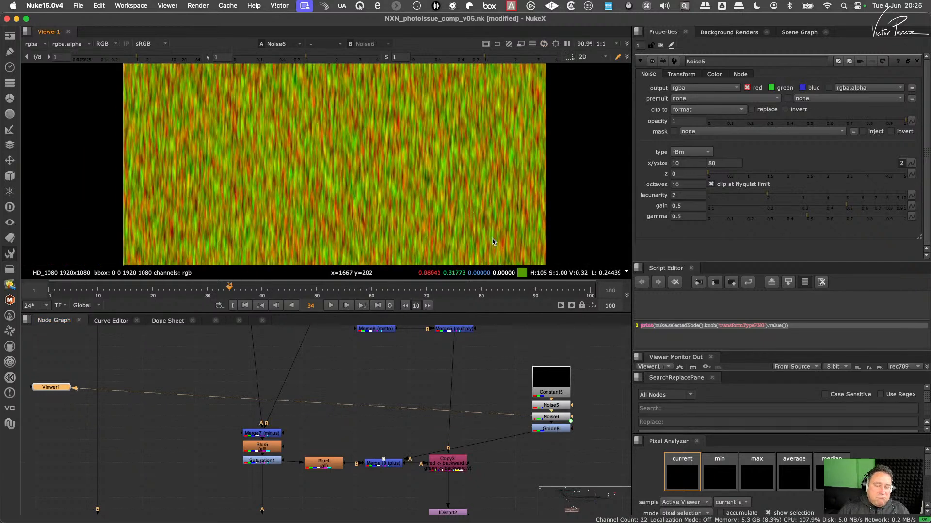
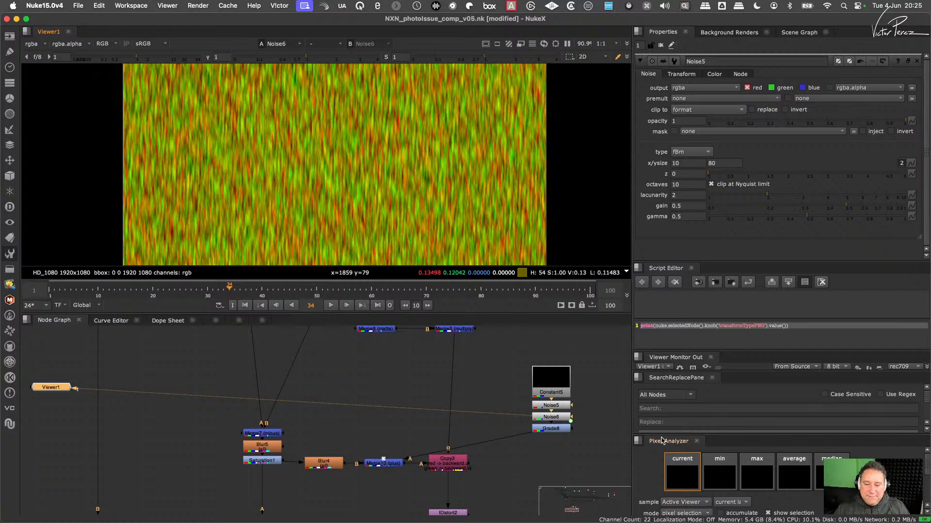
- Duplicate Noise5, Noise6 and Grade8 as a second branch fed by Constant5 and arrange the two branches side by side
middle_drag(598, 351, 546, 383)
drag(555, 365, 469, 461)
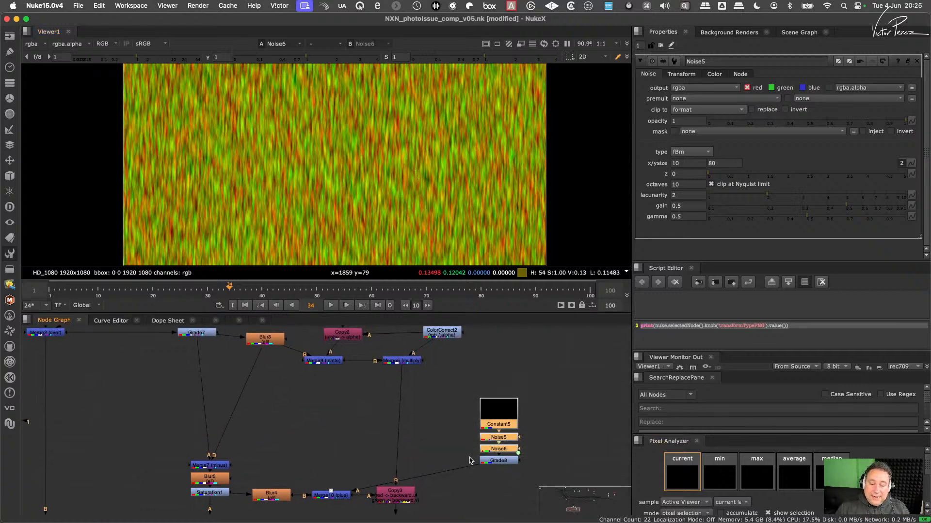
shift+click(491, 461)
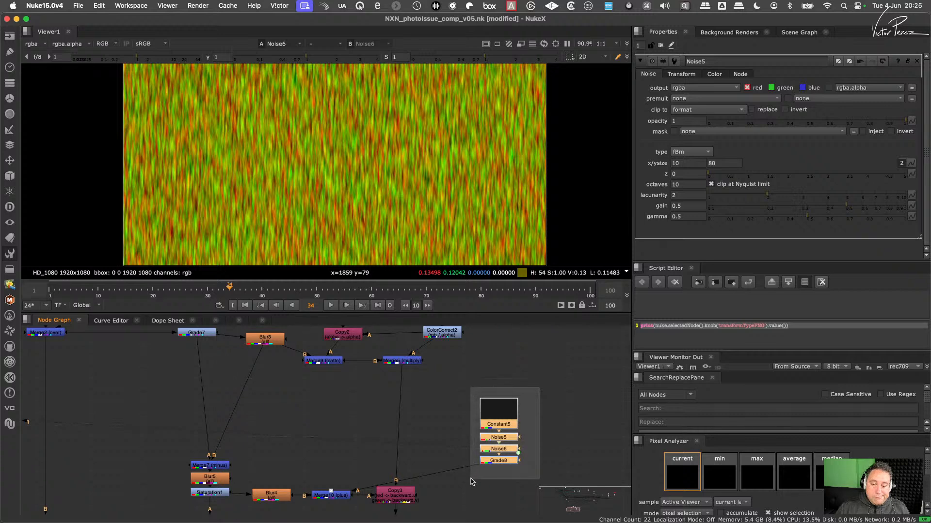
middle_drag(535, 425, 500, 423)
drag(511, 421, 433, 477)
key(super+c)
click(542, 440)
key(super+v)
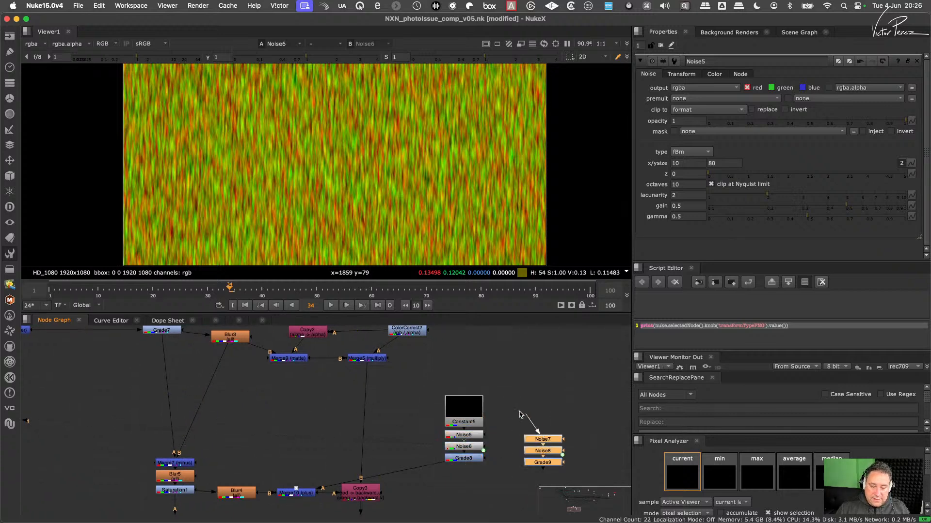
drag(540, 463, 531, 463)
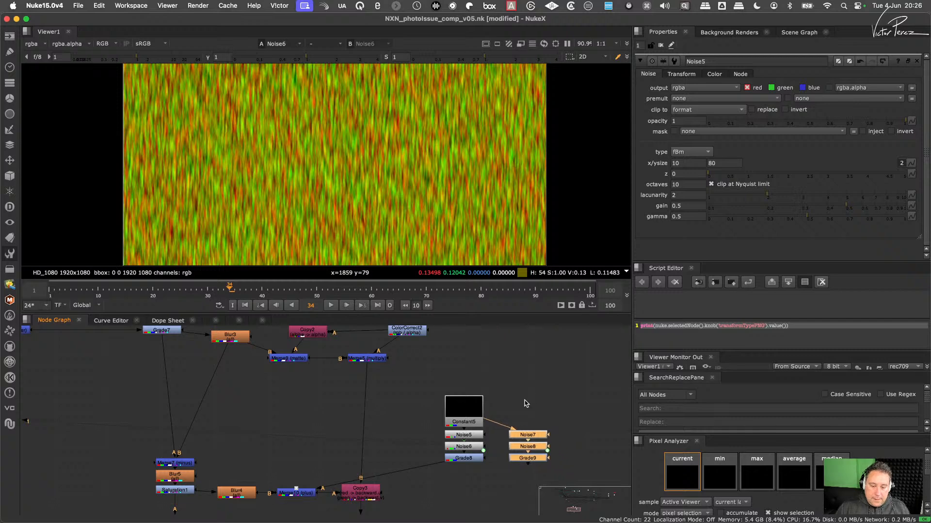
drag(428, 383, 592, 482)
drag(538, 461, 572, 436)
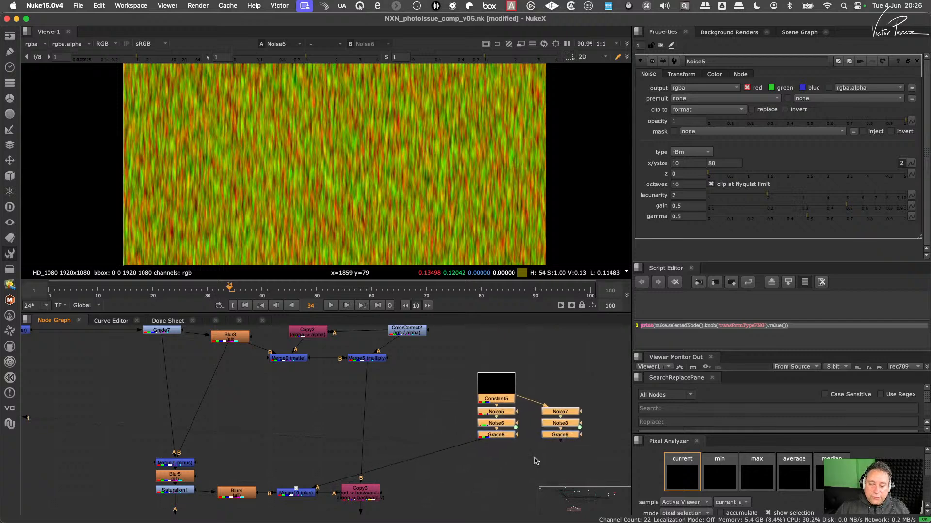
- Add a Merge node joining Grade8 as A and Grade9 as B, and route its output into Merge10's A input
click(535, 461)
click(504, 436)
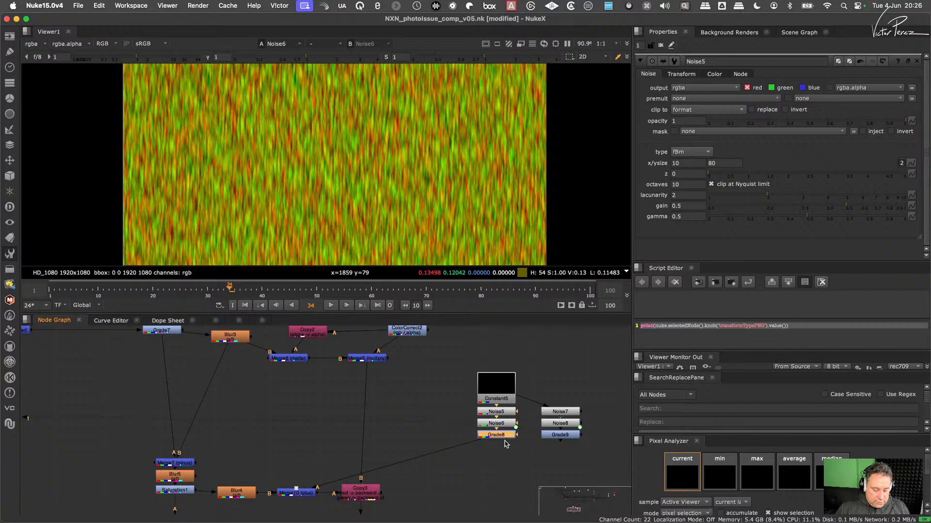
click(527, 476)
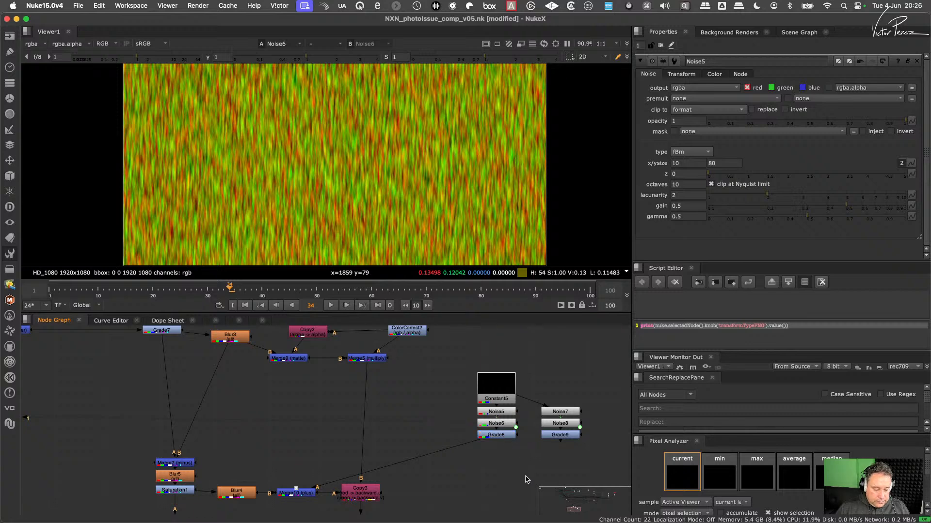
key(m)
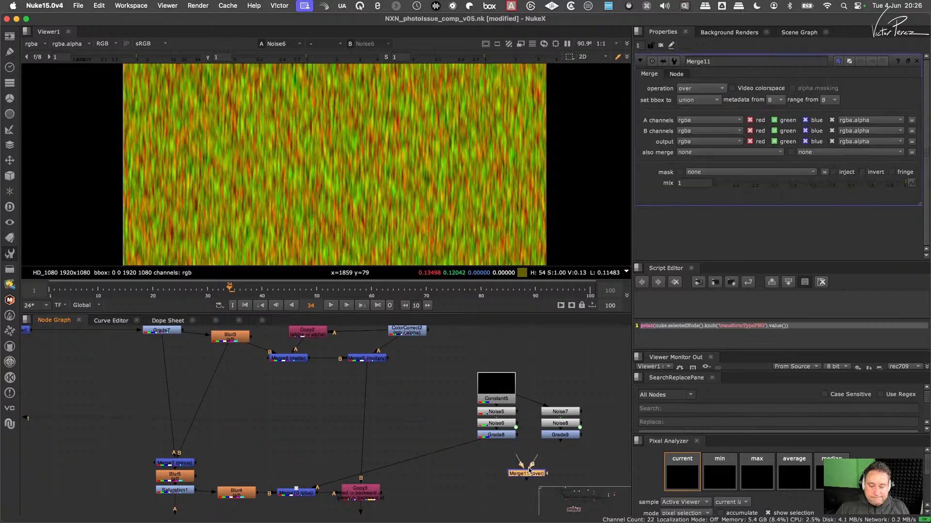
drag(535, 458, 558, 436)
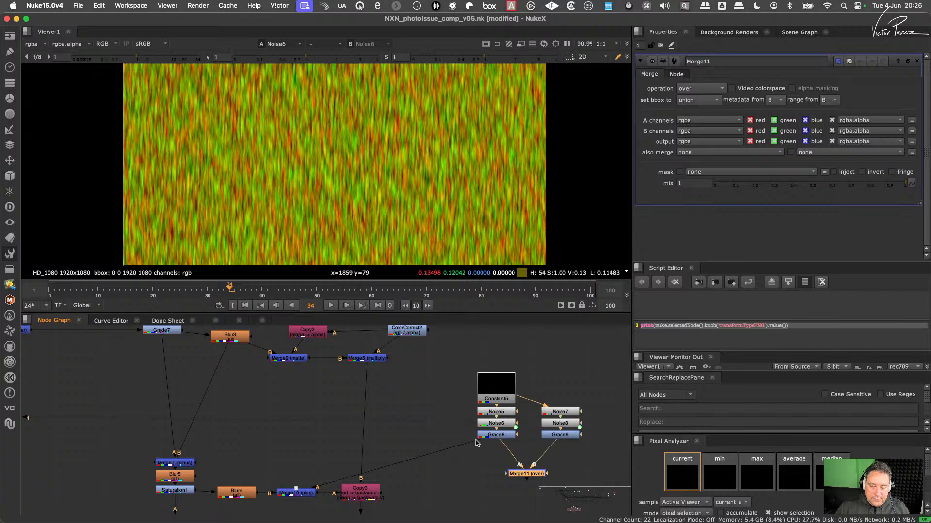
drag(476, 441, 527, 455)
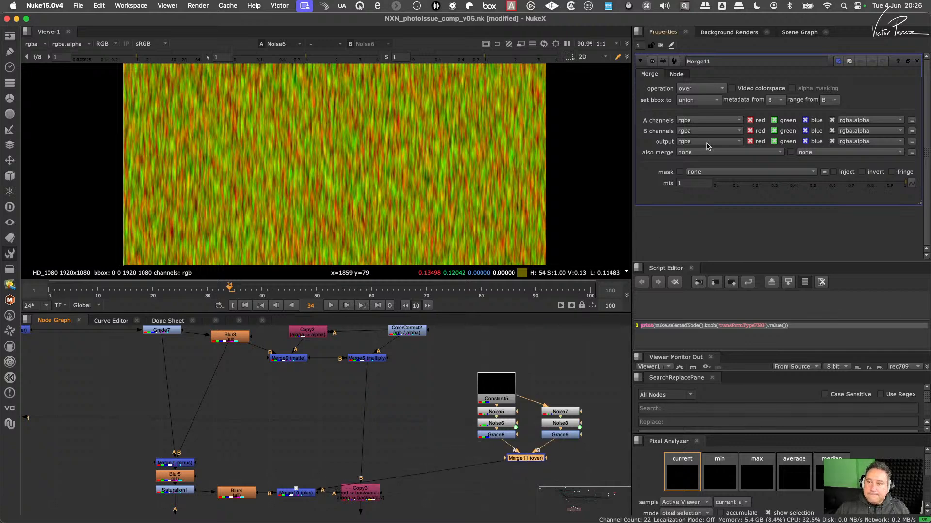
- Set Merge11's operation to average and open Noise7's properties
click(705, 89)
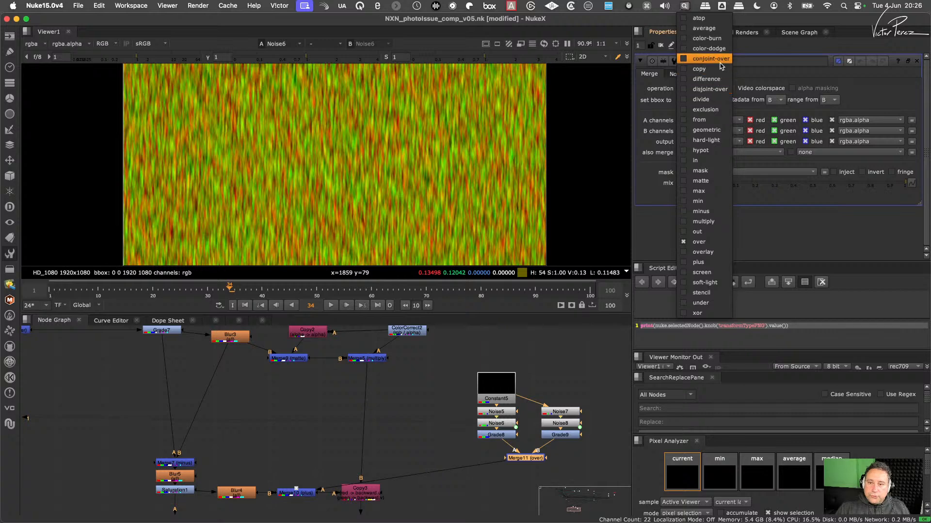
click(710, 28)
double_click(565, 413)
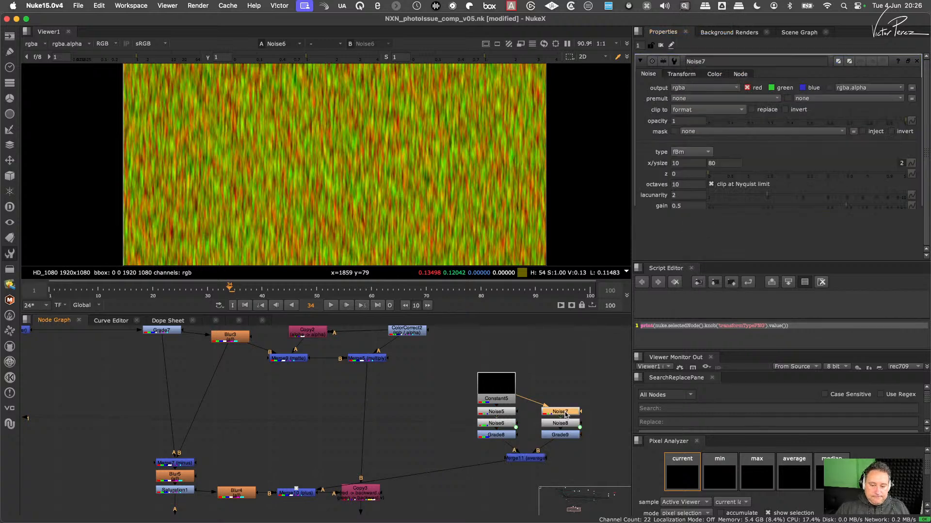
- Display Merge11 in the viewer and disable Grade8 and Grade9 to show the averaged noise ungraded
click(526, 458)
key(1)
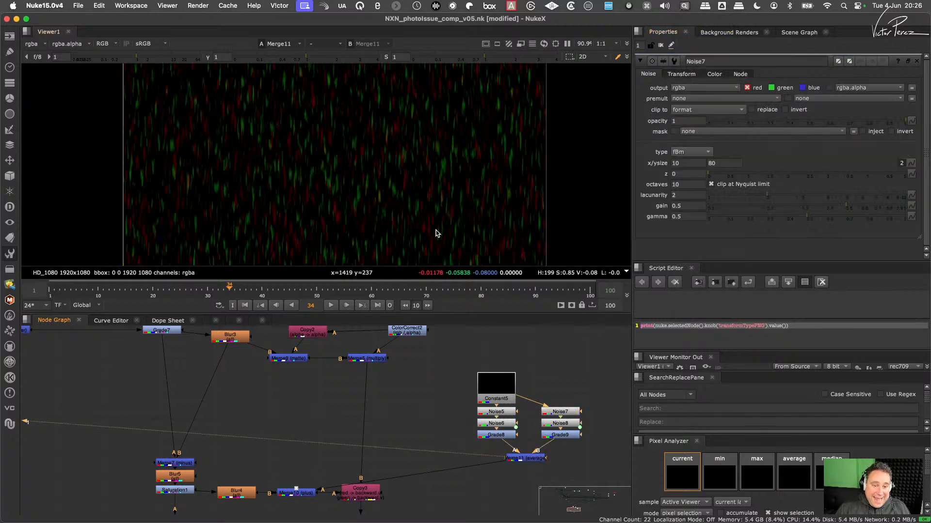
drag(456, 423, 593, 452)
key(d)
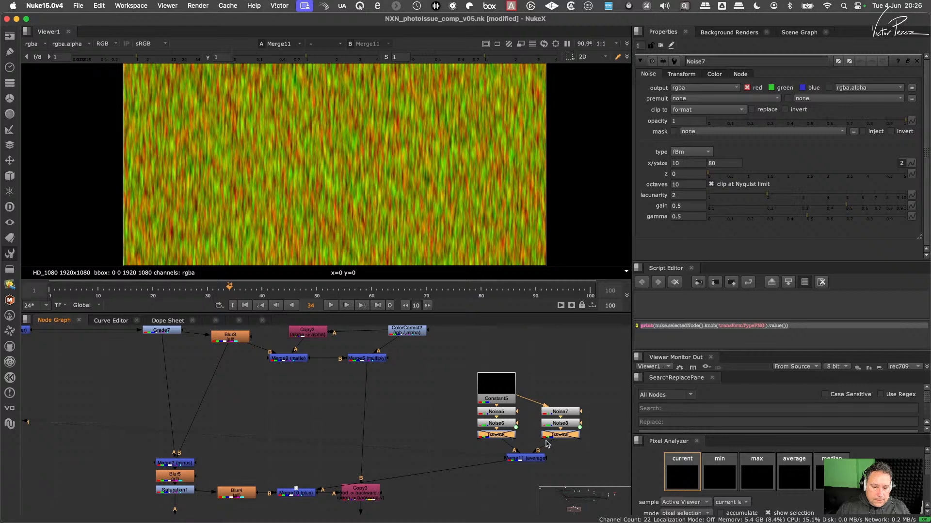
- Replace Grade9 with a clone of Grade8 between Noise8 and Merge11's B input
click(576, 434)
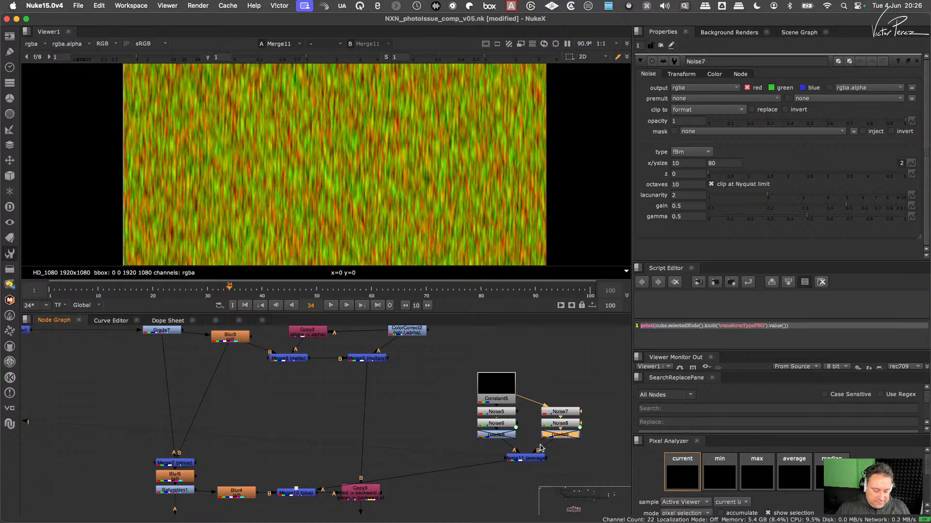
key(Delete)
click(505, 437)
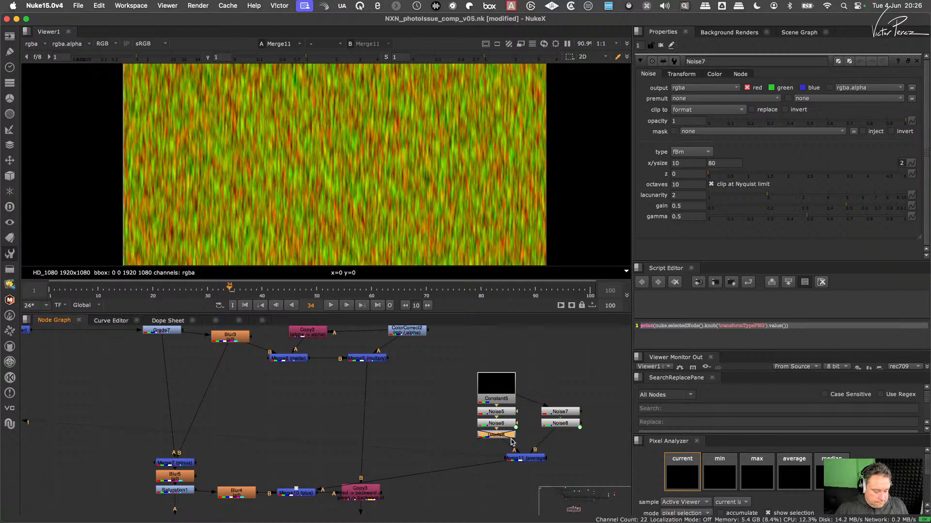
key(alt+k)
mouse_move(566, 451)
mouse_down()
mouse_move(553, 435)
mouse_move(561, 438)
mouse_move(520, 462)
mouse_up()
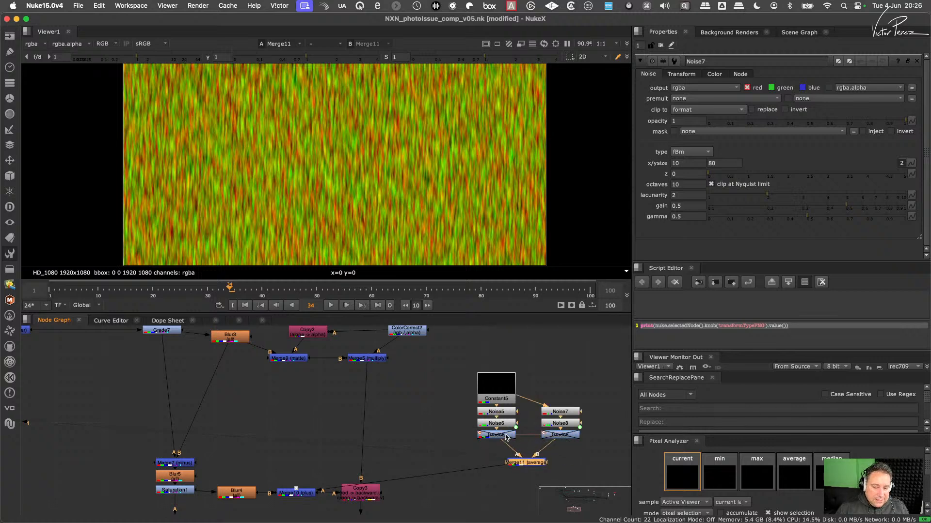
click(558, 437)
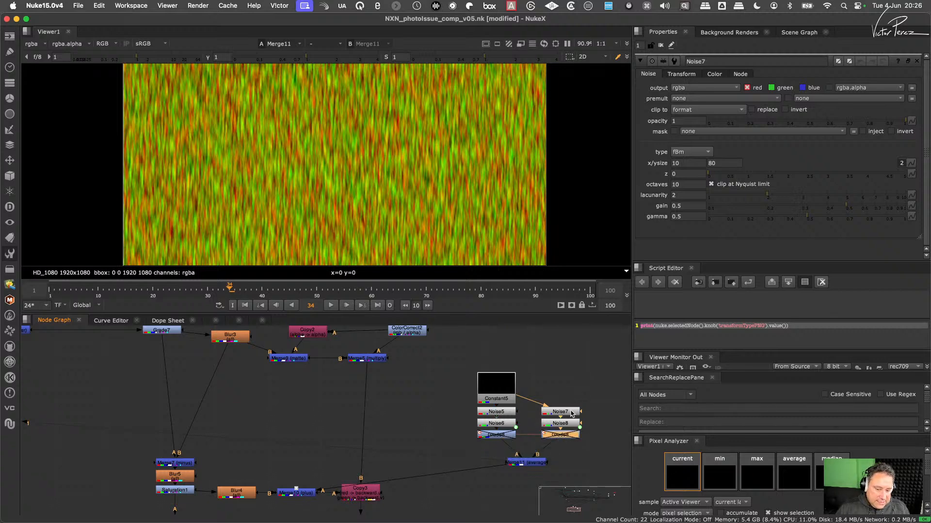
- Set Noise7's x size to 20 and its y size to 210
click(563, 414)
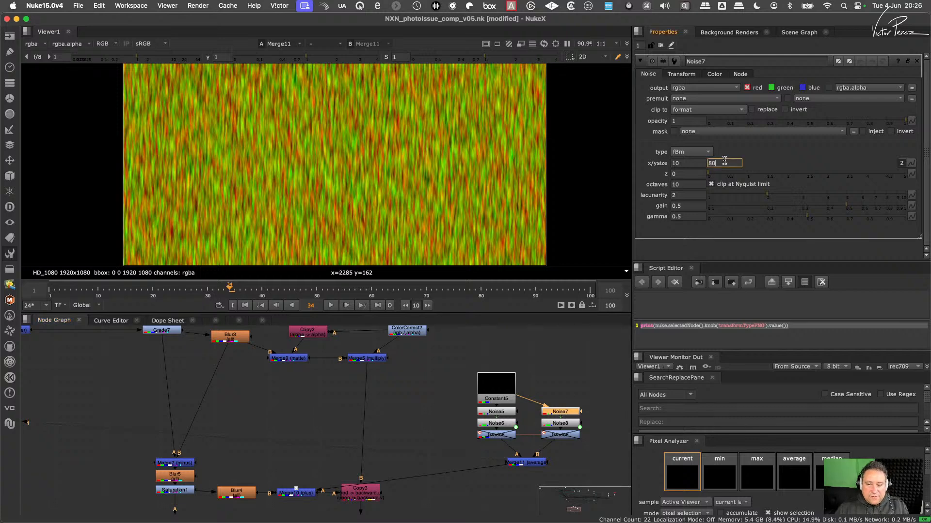
click(687, 164)
key(Up)
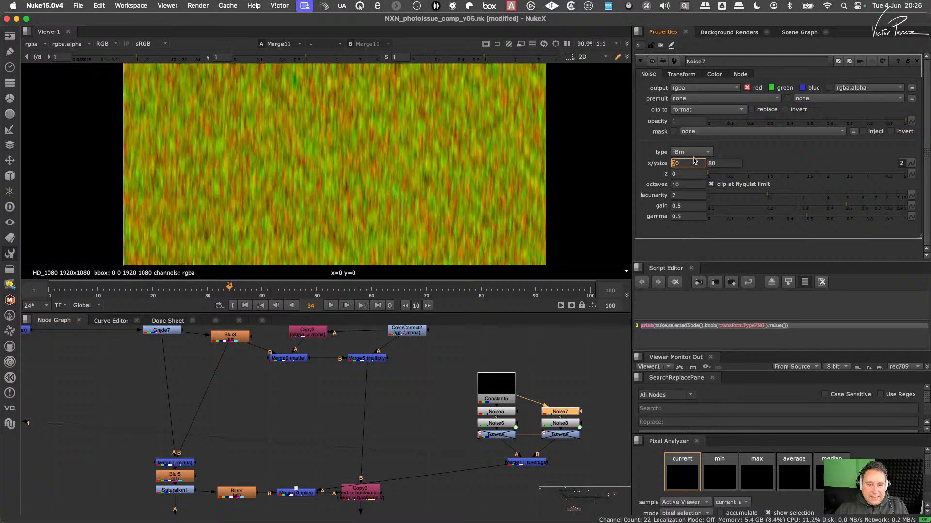
click(726, 163)
key(Up)
key(Up)
key(Up)
key(Up)
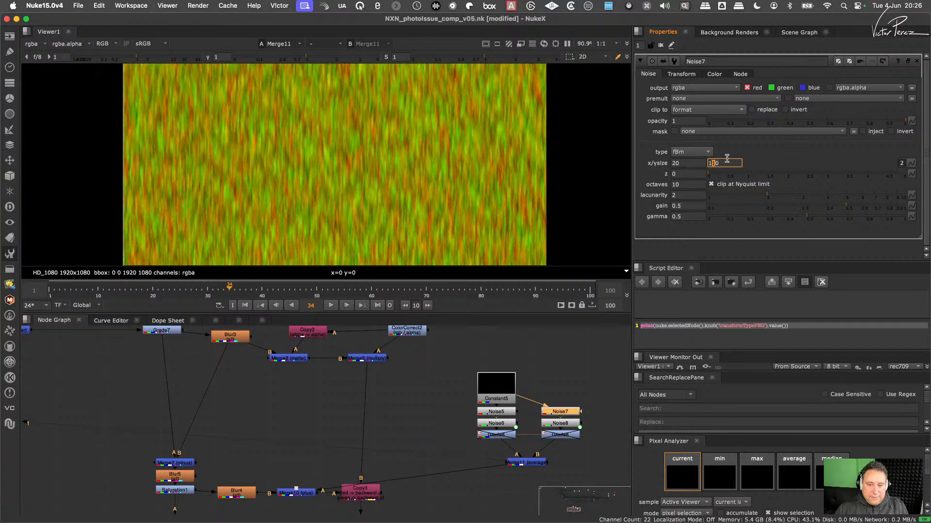
key(Up)
key(Up)
key(Up)
key(Up)
key(Up)
key(Up)
key(Up)
key(Up)
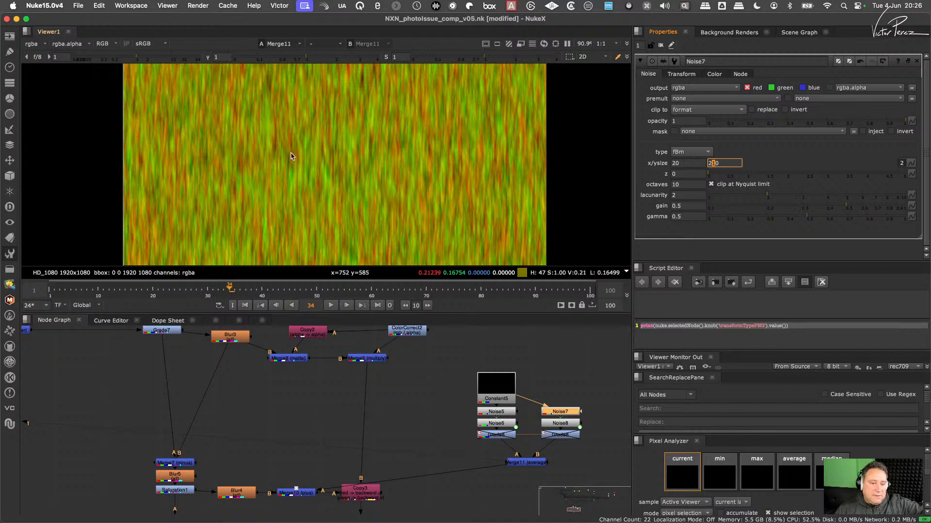
- Display Merge6 in the viewer and examine the reflection on the tiled wall up close
middle_drag(405, 475, 461, 413)
scroll(441, 452, down, 2)
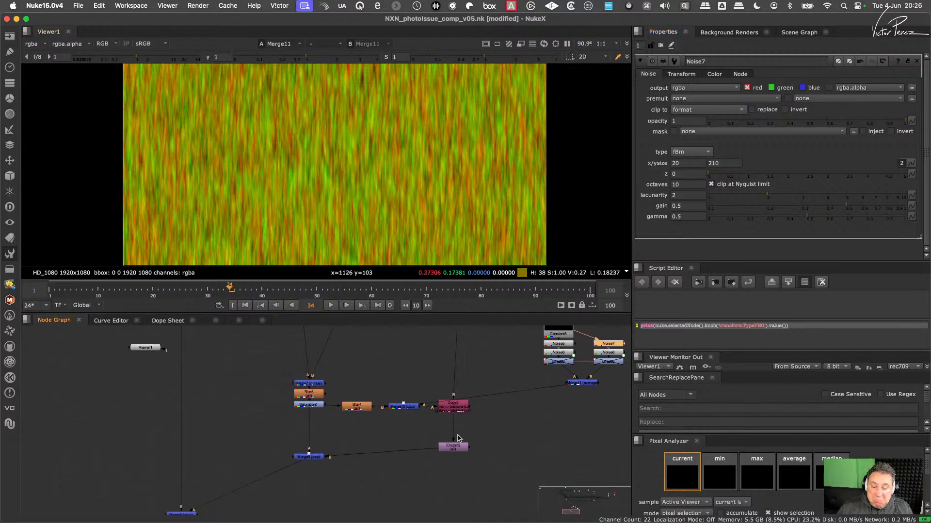
middle_drag(257, 479, 334, 422)
click(259, 457)
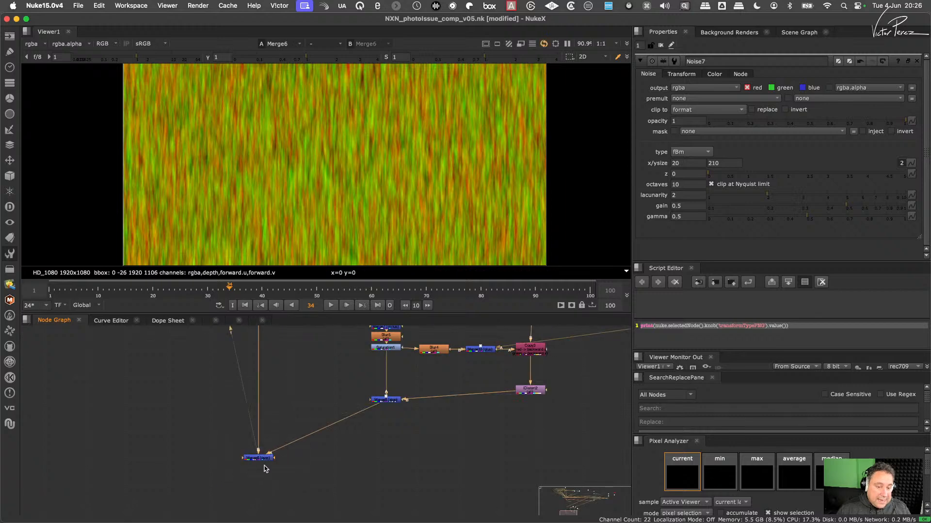
key(1)
scroll(513, 171, up, 2)
scroll(513, 169, up, 4)
middle_drag(520, 160, 407, 182)
scroll(471, 168, down, 3)
scroll(471, 168, up, 3)
scroll(471, 168, down, 2)
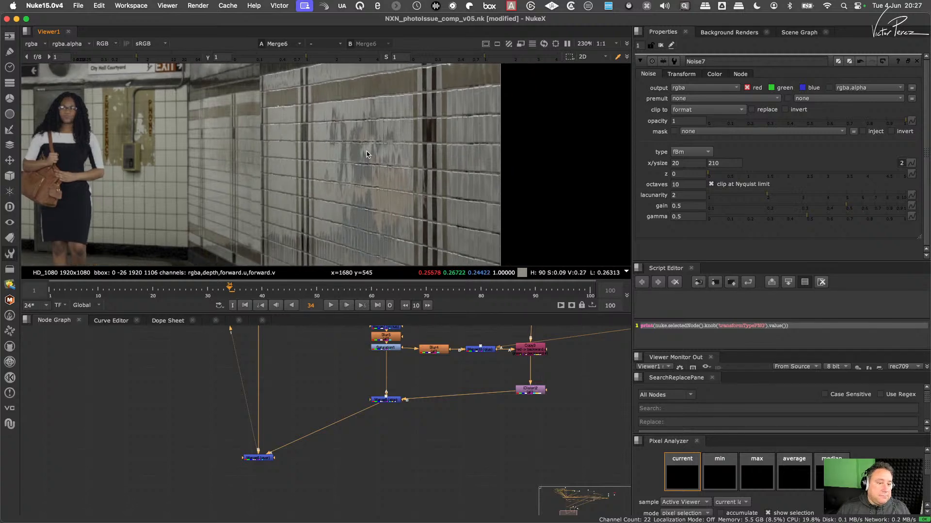
scroll(361, 151, up, 1)
- Re-enable the original Grade8 and its clone in both noise branches
middle_drag(546, 379, 408, 465)
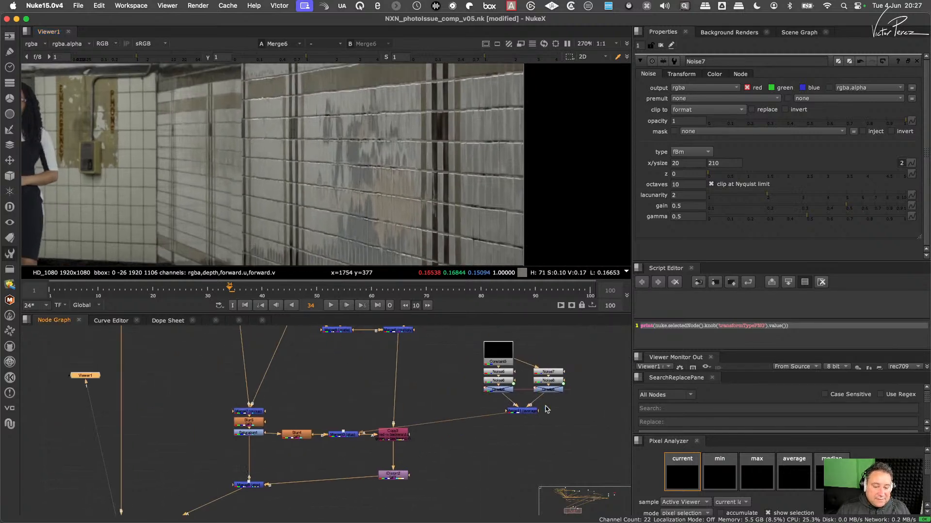
scroll(523, 411, up, 3)
click(528, 408)
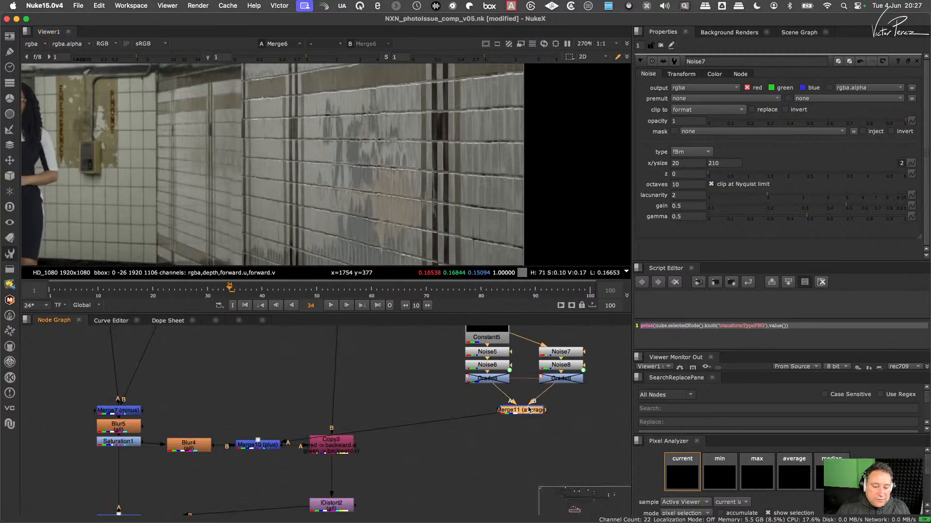
click(556, 382)
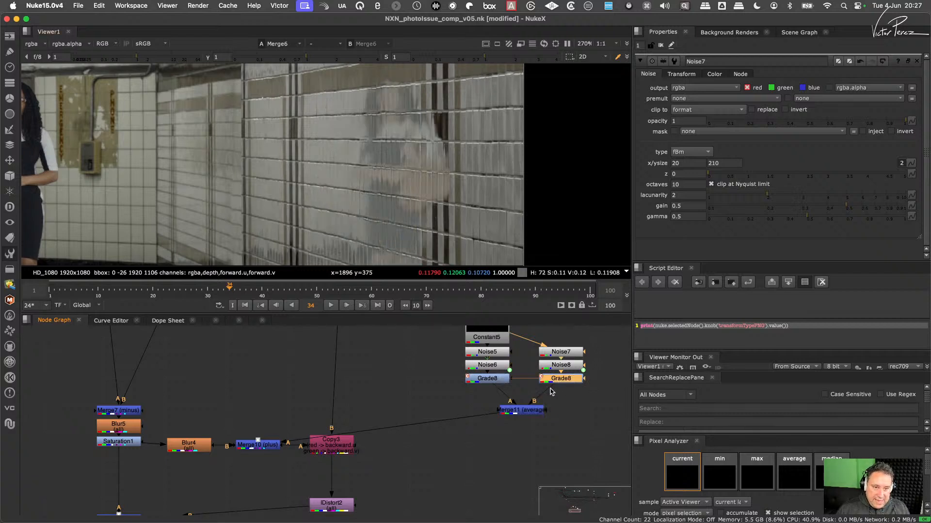
- Swap Merge11's A and B inputs and compare the reflection with the node disabled and enabled, leaving it enabled
click(530, 411)
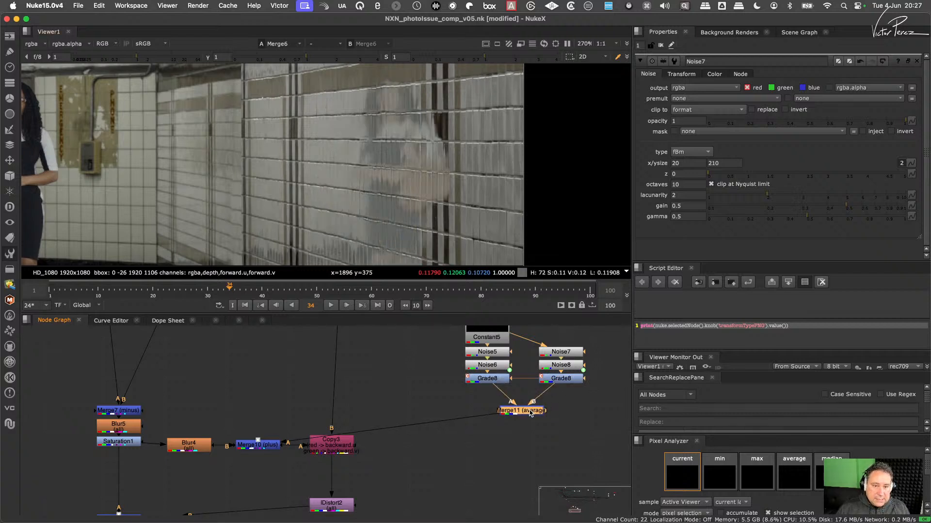
key(shift+x)
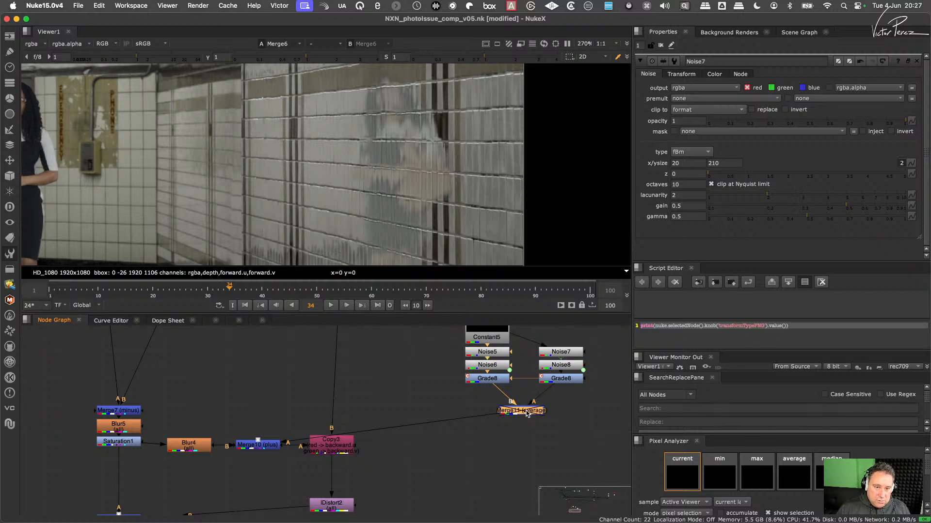
key(d)
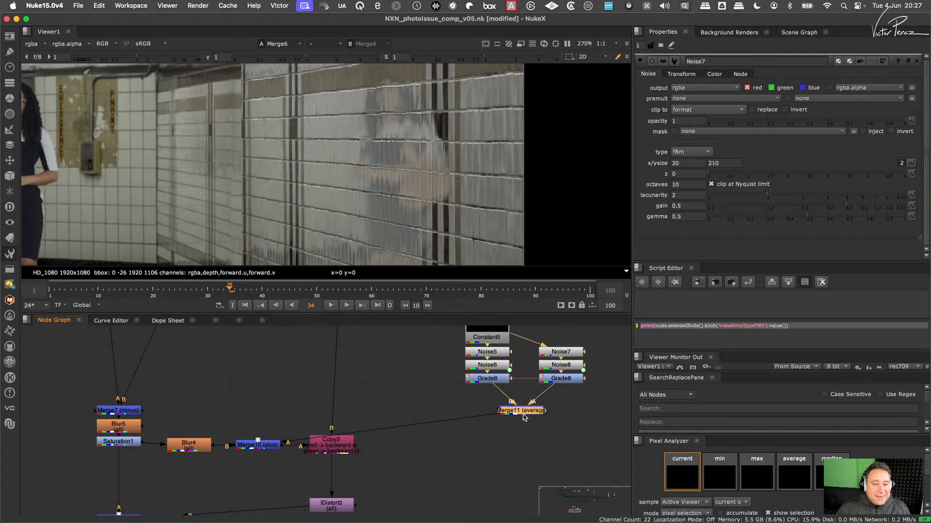
key(d)
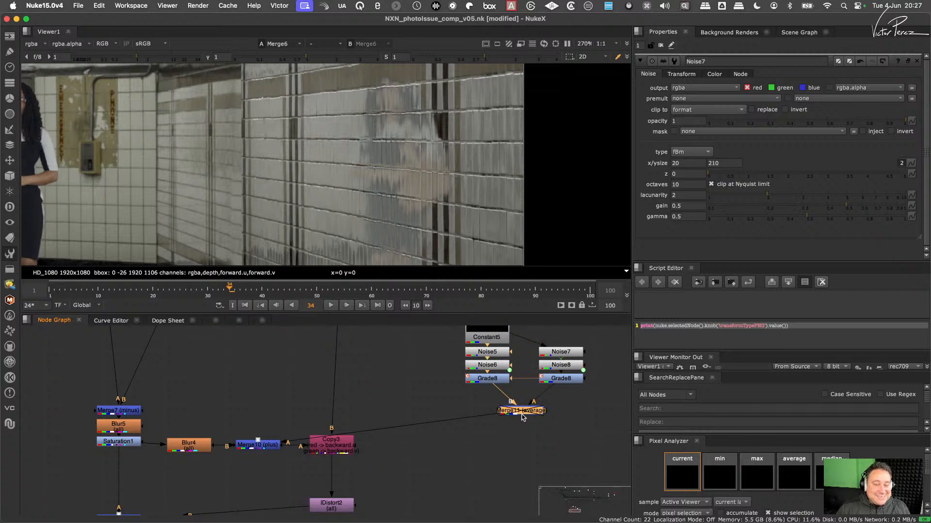
key(d)
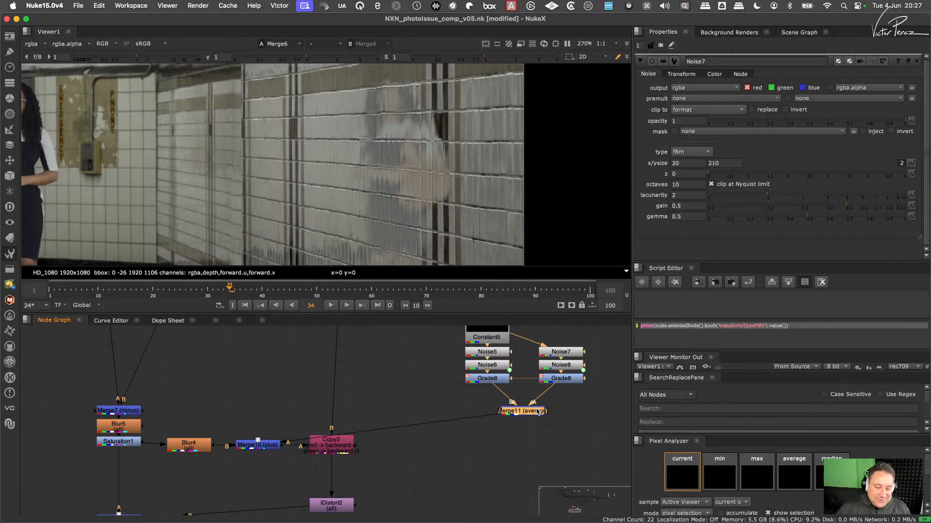
- Place Merge11 directly beneath the original Grade8 and reopen Noise7's properties
drag(528, 413, 498, 419)
double_click(506, 416)
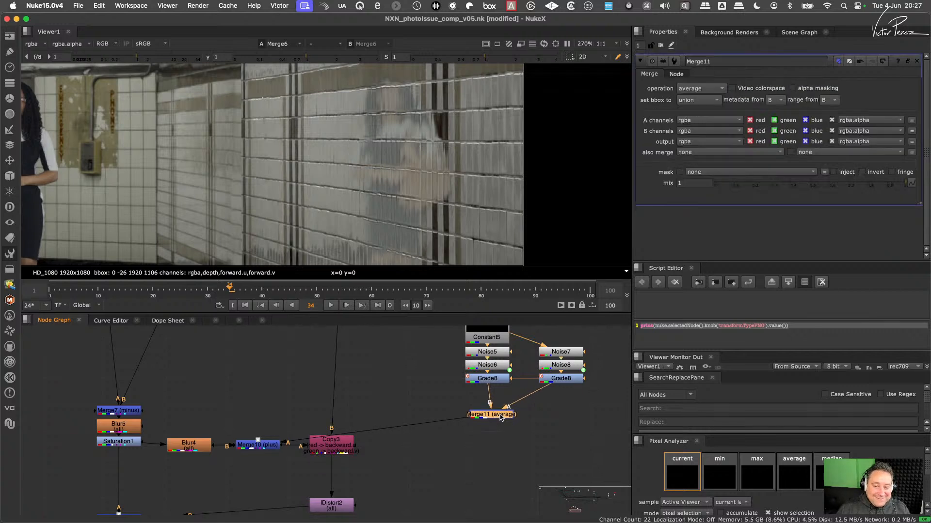
click(561, 352)
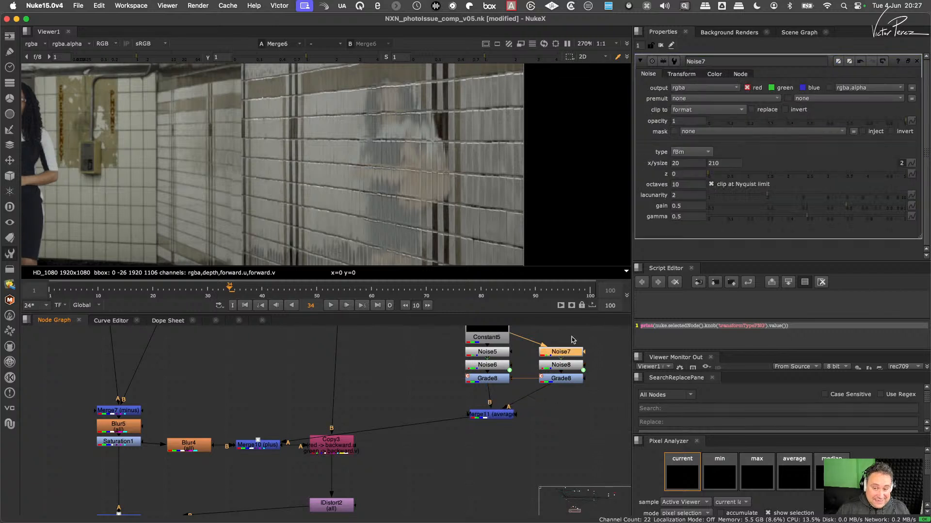
- Set Noise7's z to 1 and align Merge11 directly beneath the original Grade8
click(692, 174)
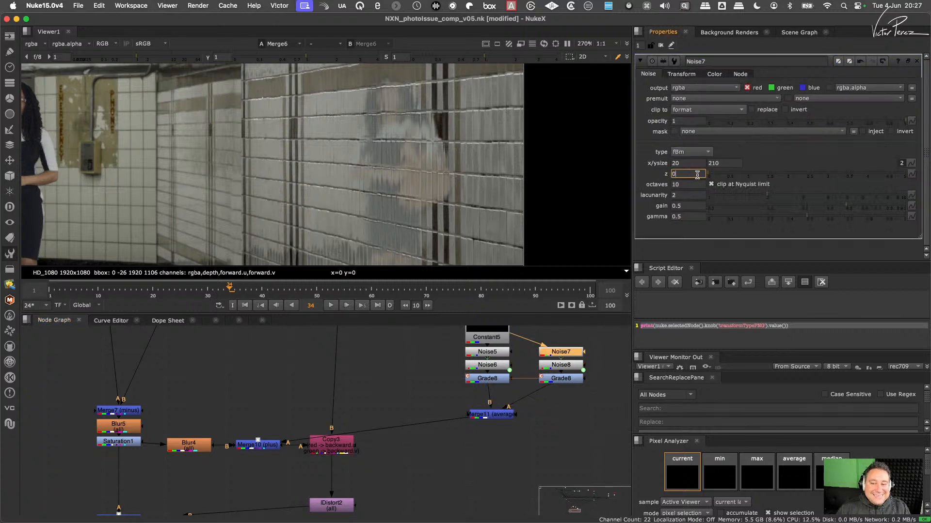
text(1)
key(Return)
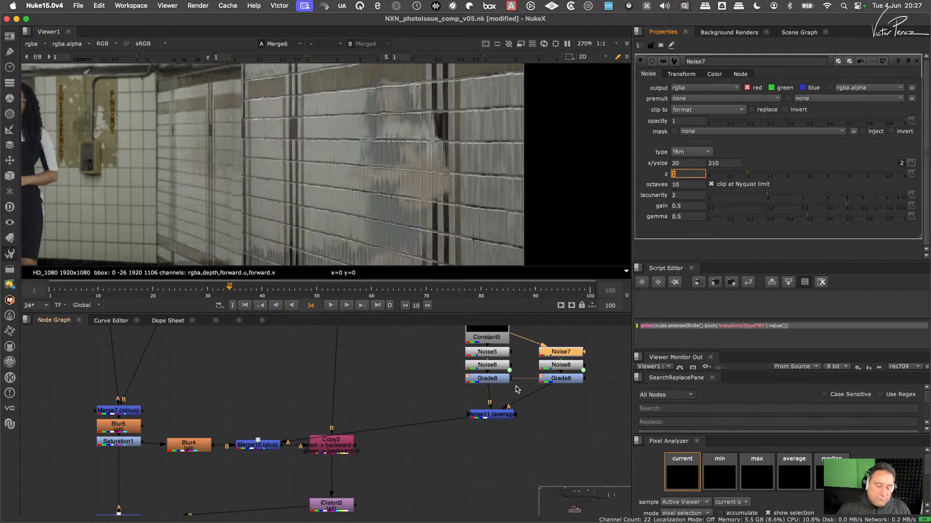
drag(507, 411, 501, 410)
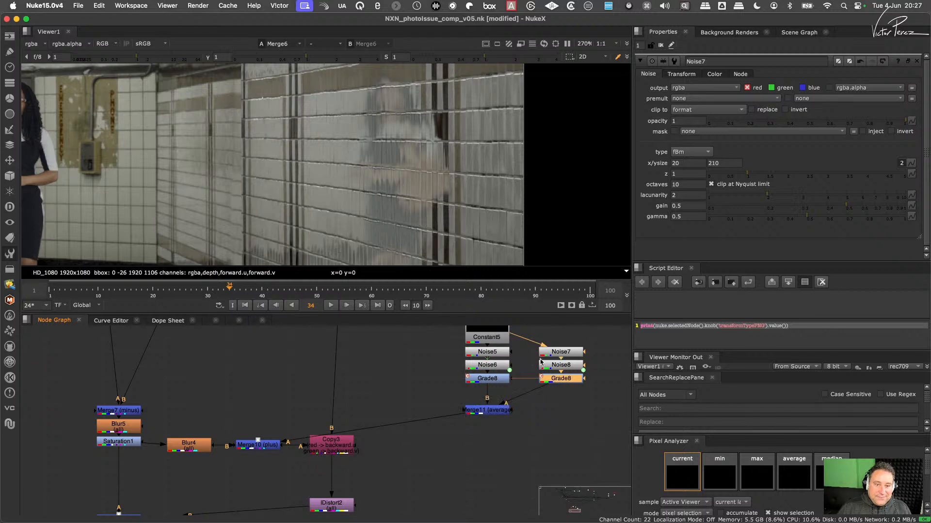
- Vary Merge11's mix to compare the reflection, restore it to 1, and change the merge operation to plus
double_click(495, 411)
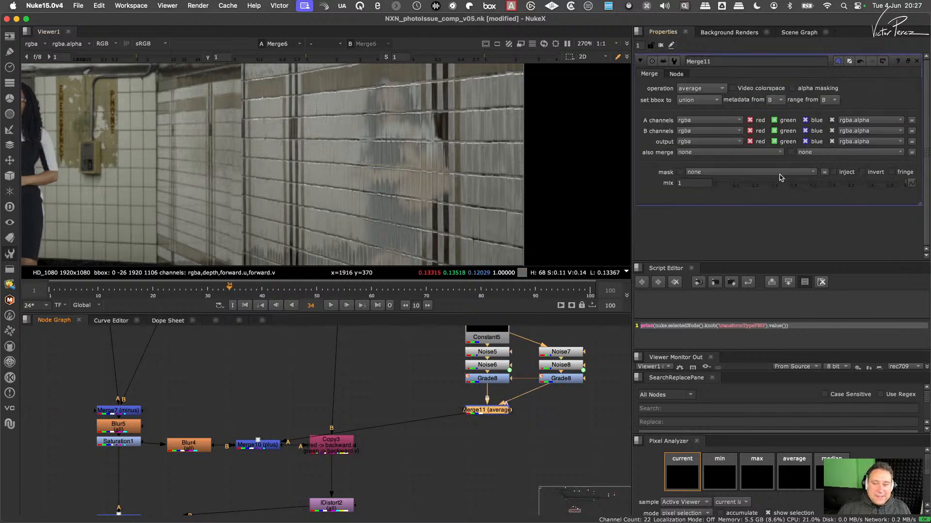
drag(882, 183, 918, 206)
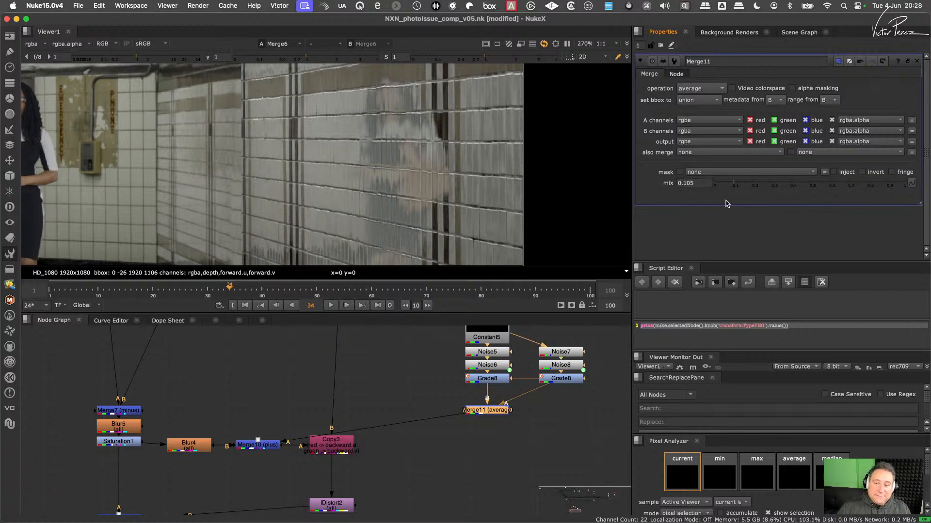
click(525, 414)
click(498, 411)
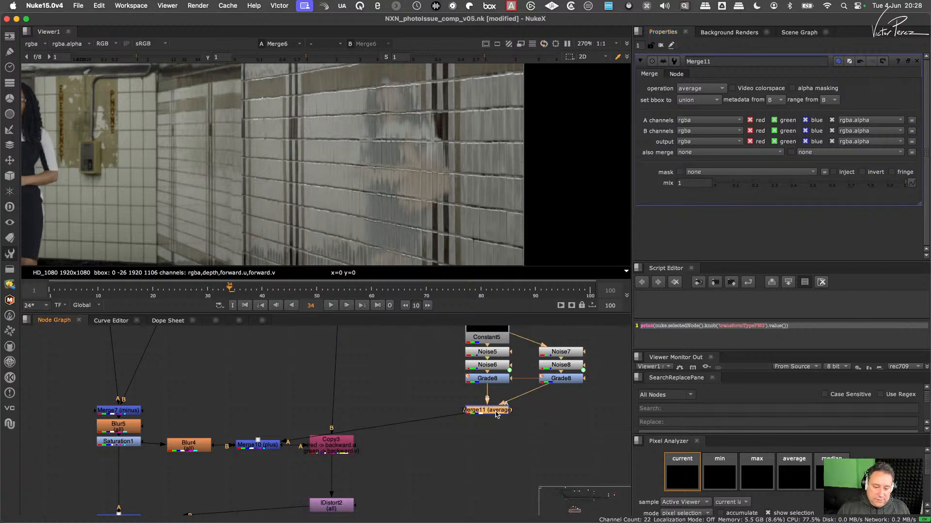
click(700, 89)
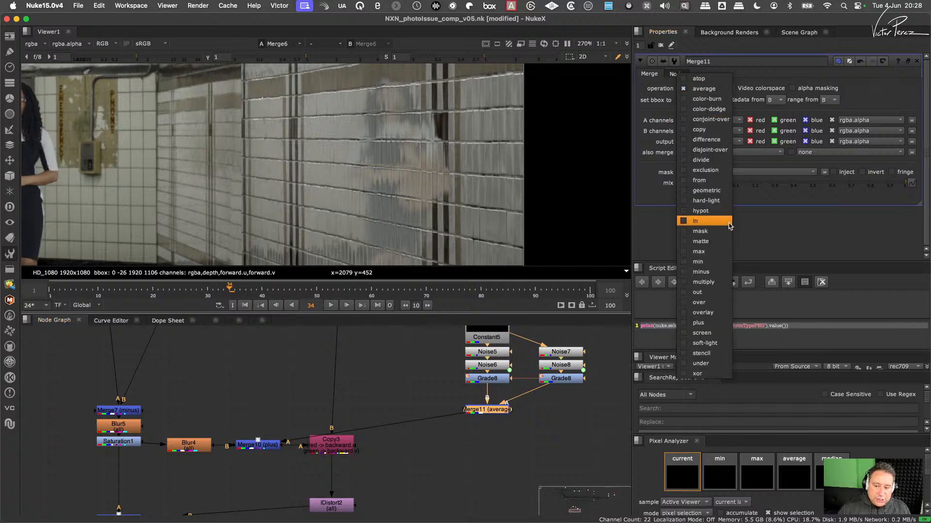
click(707, 323)
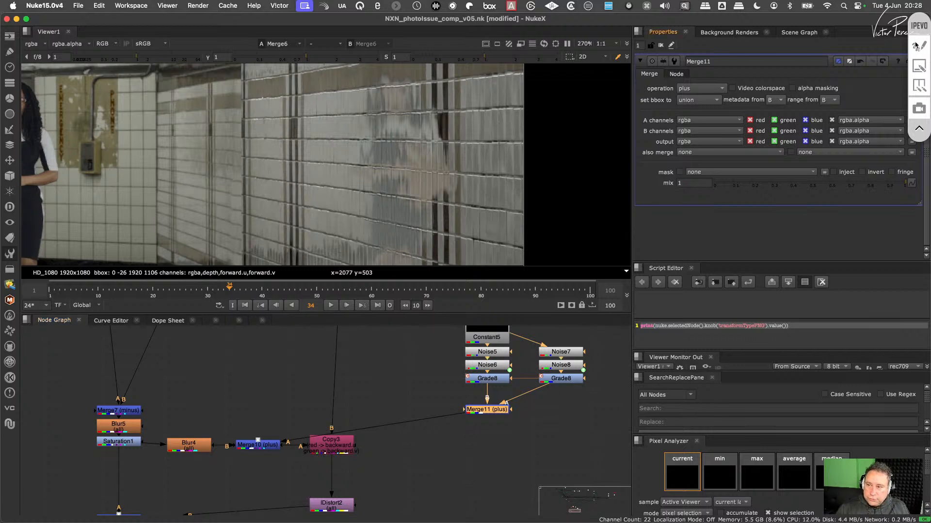
click(915, 45)
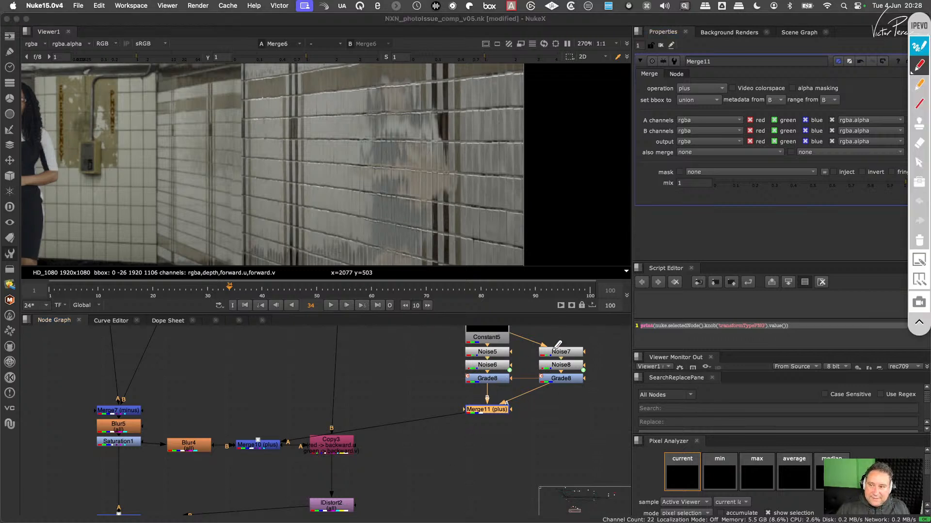
click(920, 260)
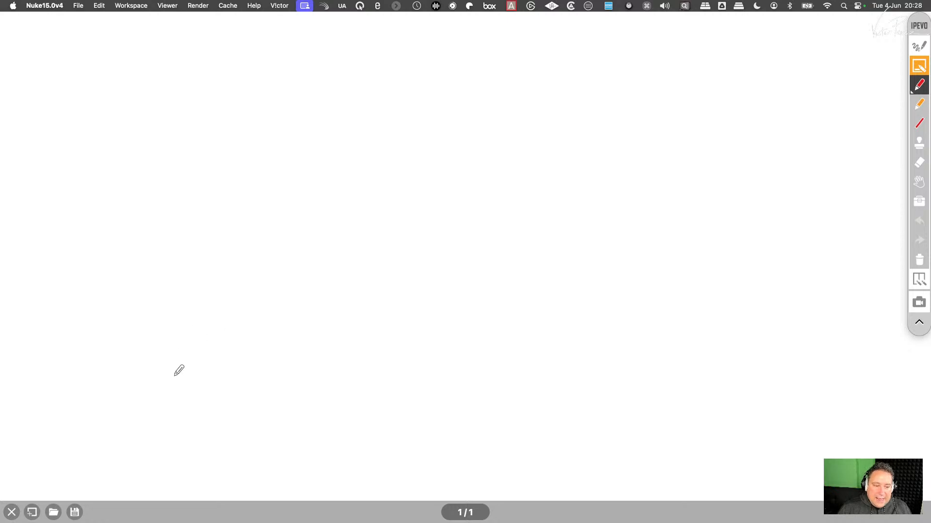
mouse_move(173, 381)
mouse_down()
mouse_move(236, 237)
mouse_move(278, 199)
mouse_move(295, 202)
mouse_move(283, 442)
mouse_up()
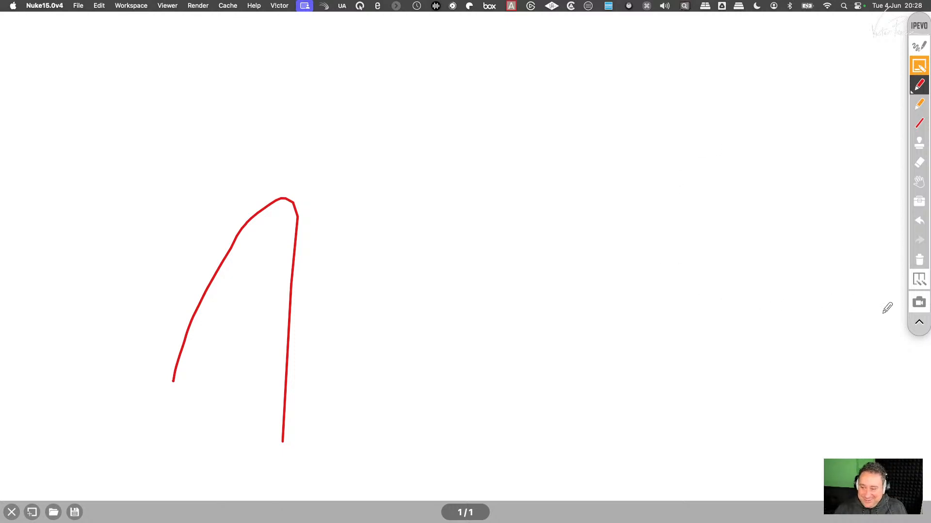
click(919, 260)
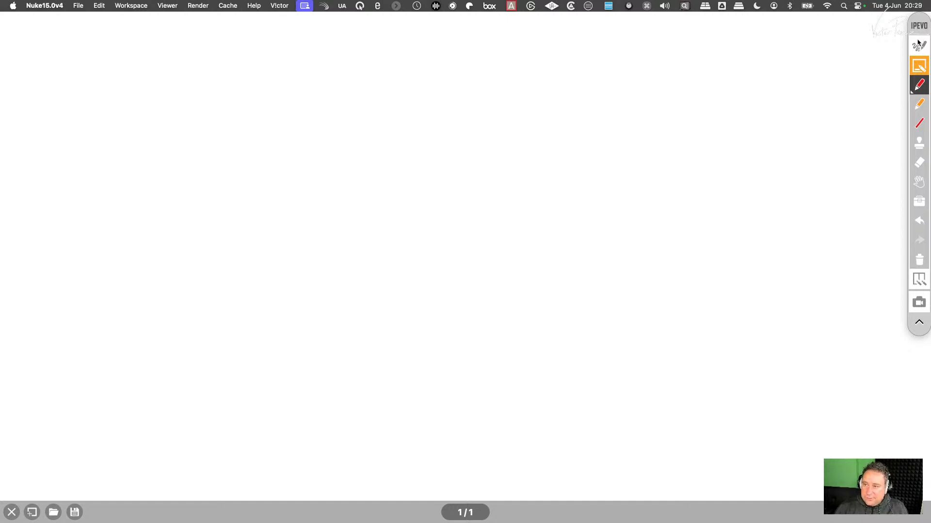
drag(919, 30, 847, 113)
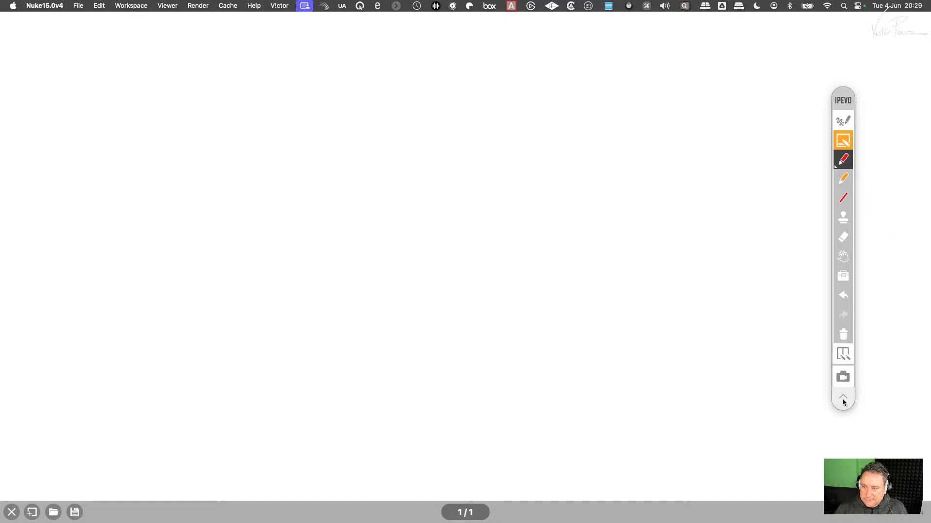
click(843, 399)
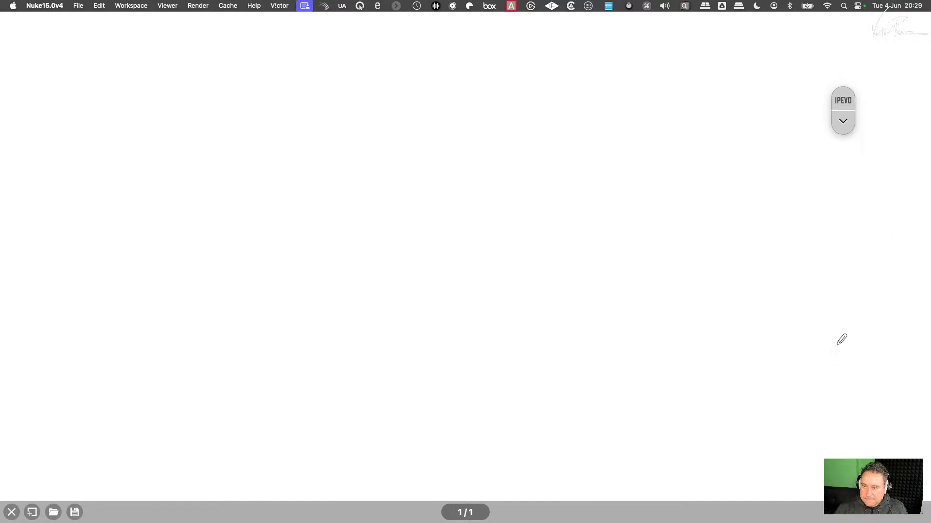
click(843, 122)
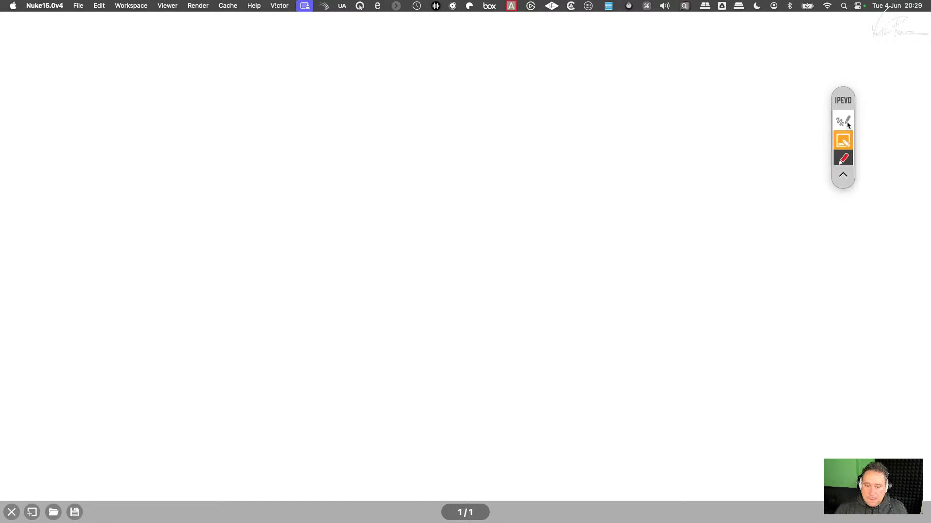
click(16, 511)
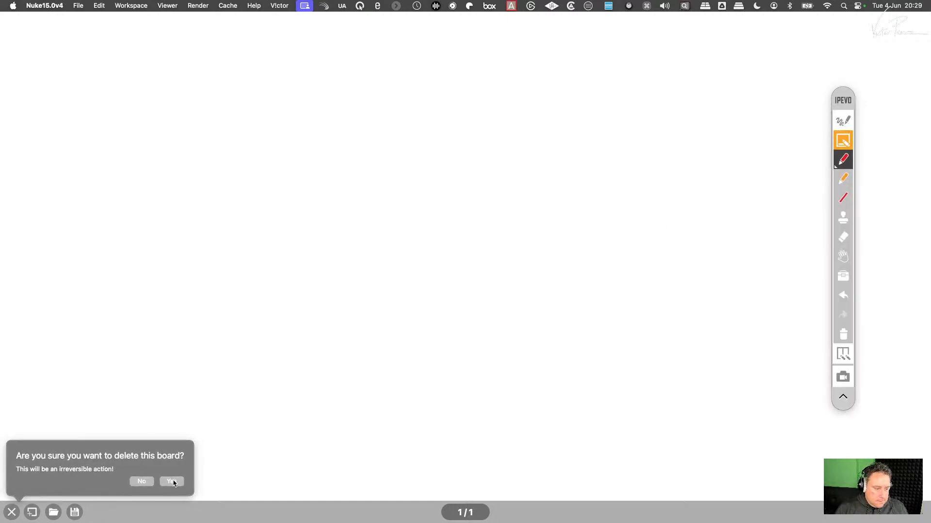
click(173, 482)
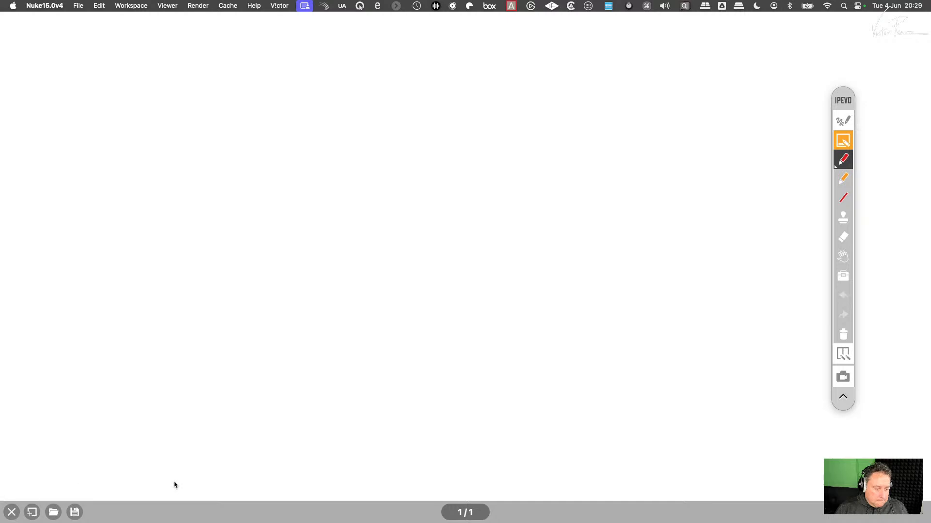
click(11, 513)
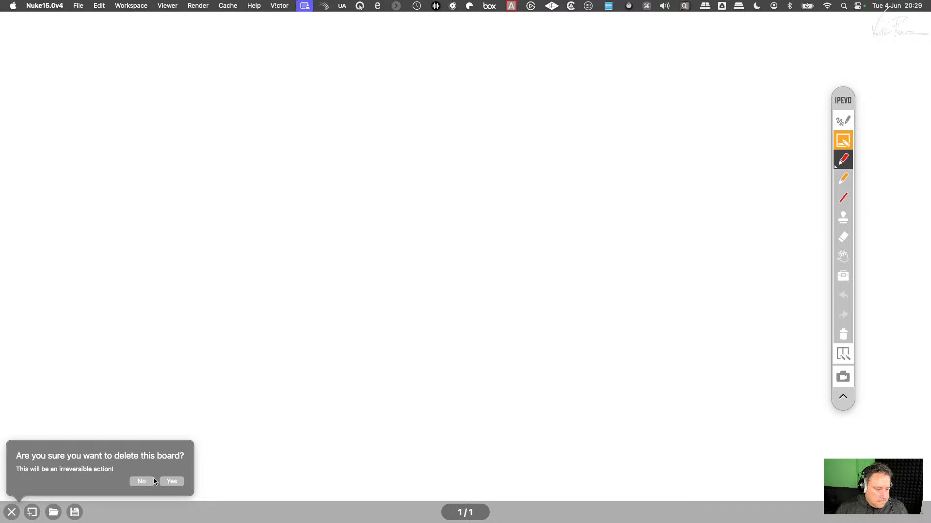
click(169, 482)
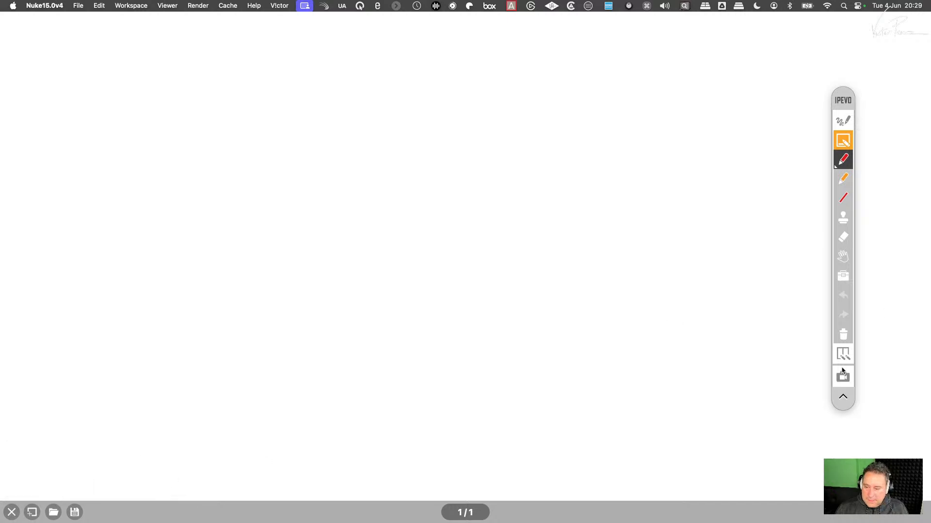
click(844, 121)
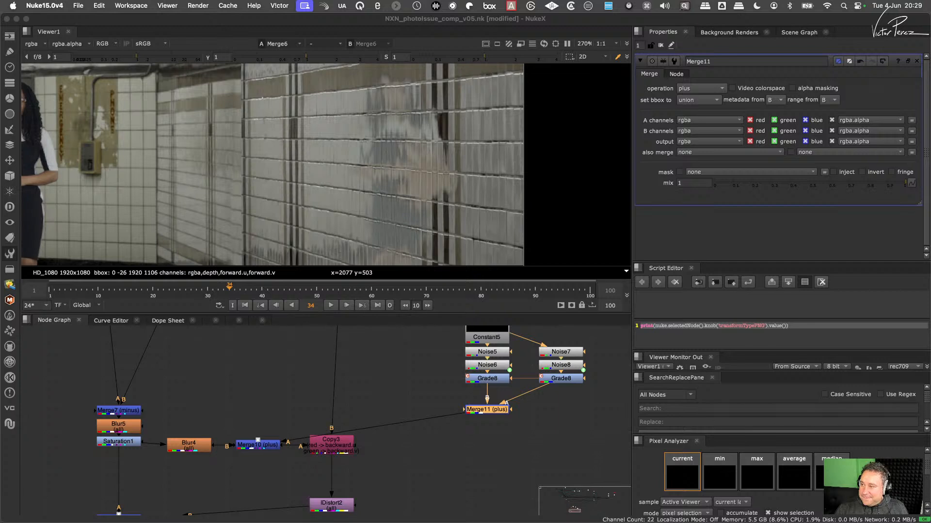
- Create an unconnected RotoPaint node in empty space beside the noise branches and display it in a maximized viewer
click(428, 429)
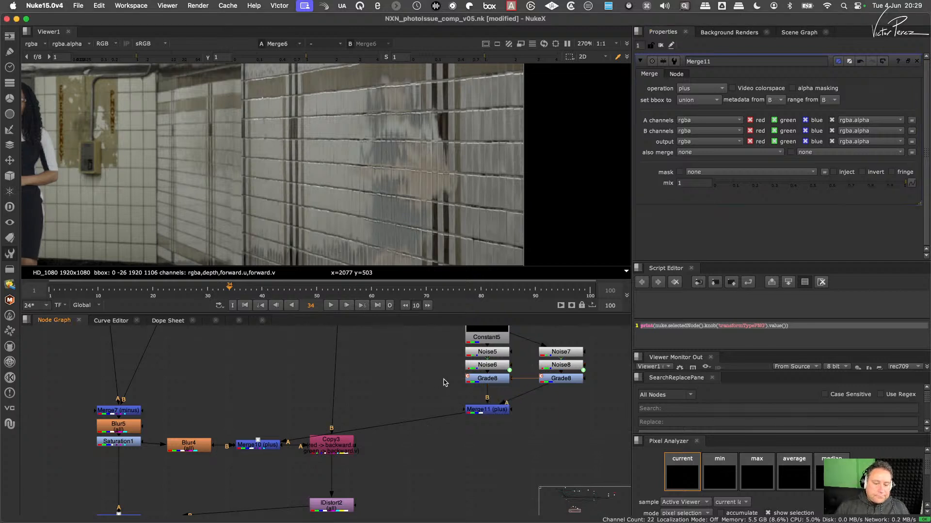
scroll(446, 413, down, 1)
scroll(446, 413, right, 5)
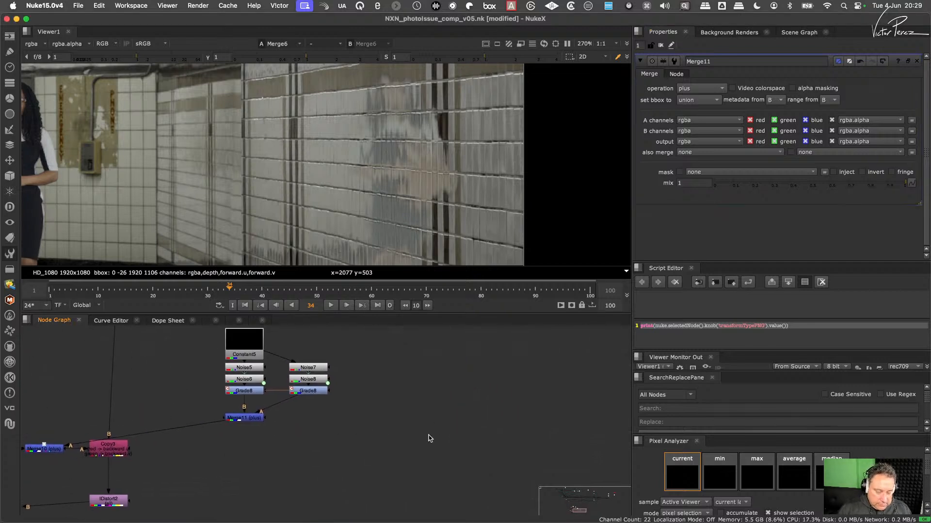
key(p)
key(1)
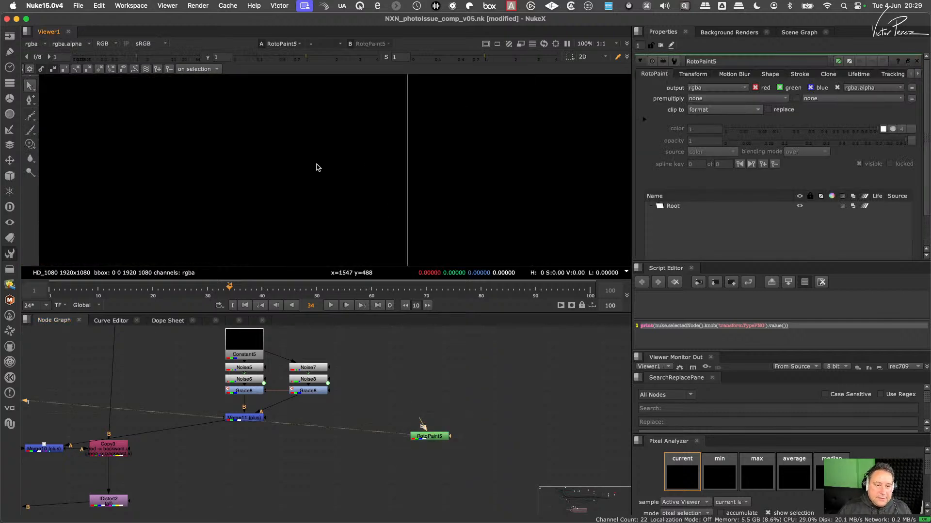
key(space)
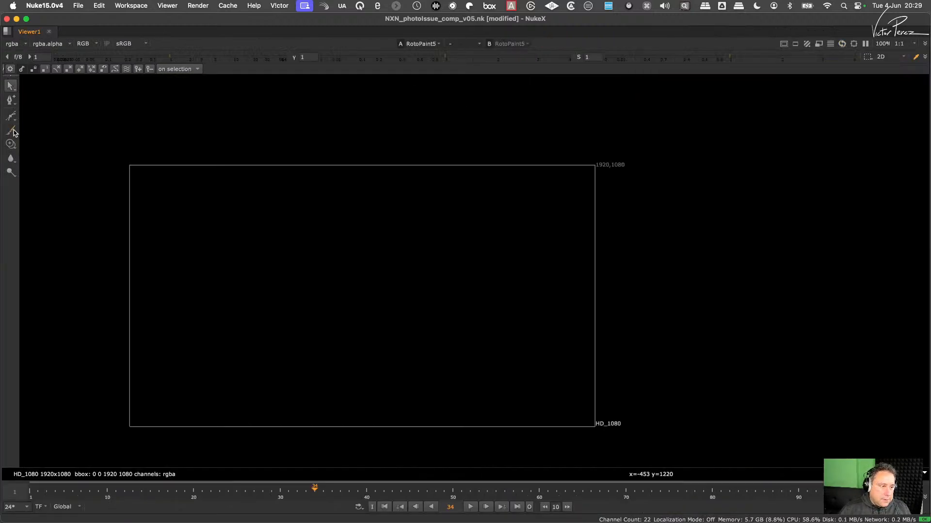
- Paint a broad wave with two crests on frame 34, plus a horizontal and a vertical axis line
click(11, 130)
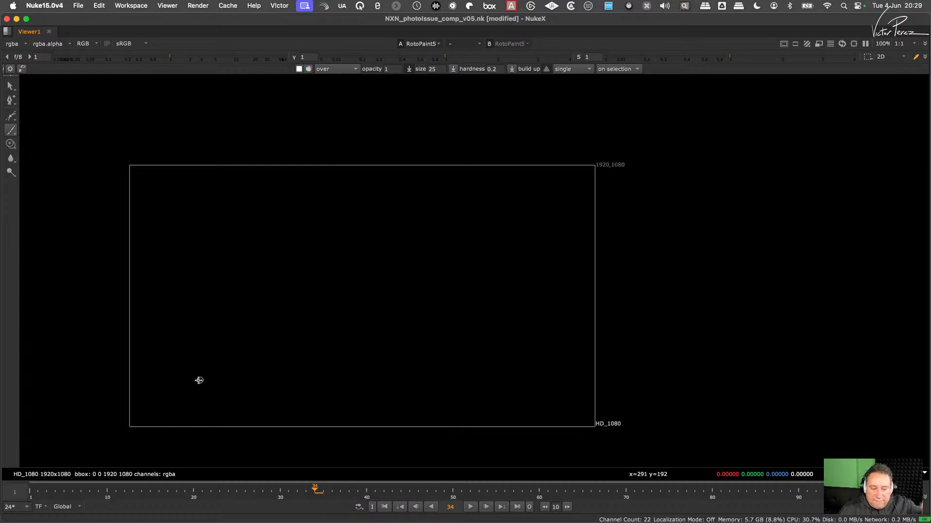
mouse_move(159, 362)
mouse_down()
mouse_move(179, 302)
mouse_move(312, 333)
mouse_move(405, 329)
mouse_move(511, 267)
mouse_move(571, 339)
mouse_up()
drag(143, 410, 477, 402)
drag(156, 223, 144, 423)
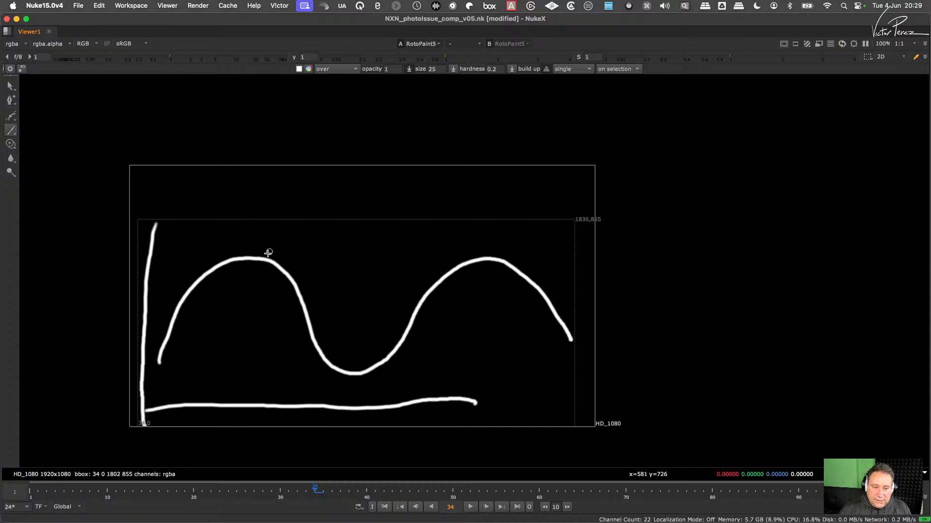
- Mark both wave crests with short vertical ticks and paint a bracket above spanning from one crest to the other
drag(254, 249, 254, 269)
drag(488, 251, 488, 269)
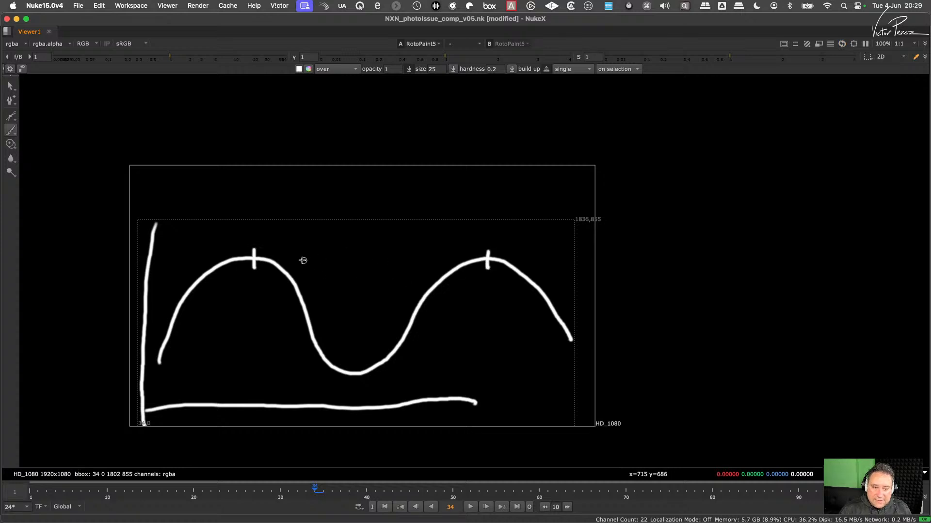
mouse_move(255, 241)
mouse_down()
mouse_move(490, 238)
mouse_move(496, 248)
mouse_up()
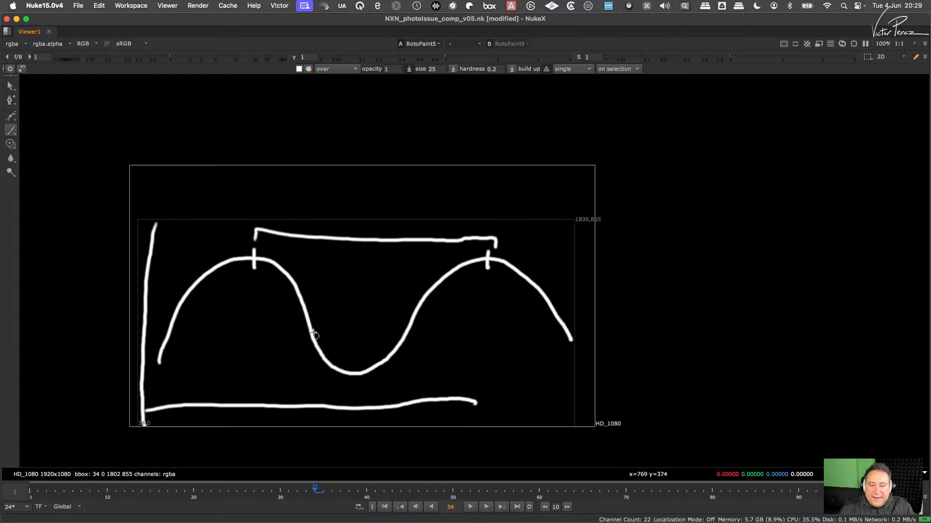
- Mark the wave's starting low point and first crest with short horizontal strokes, and tick their positions on the horizontal axis
mouse_move(158, 364)
mouse_down()
mouse_move(157, 393)
mouse_move(170, 392)
mouse_move(148, 392)
mouse_up()
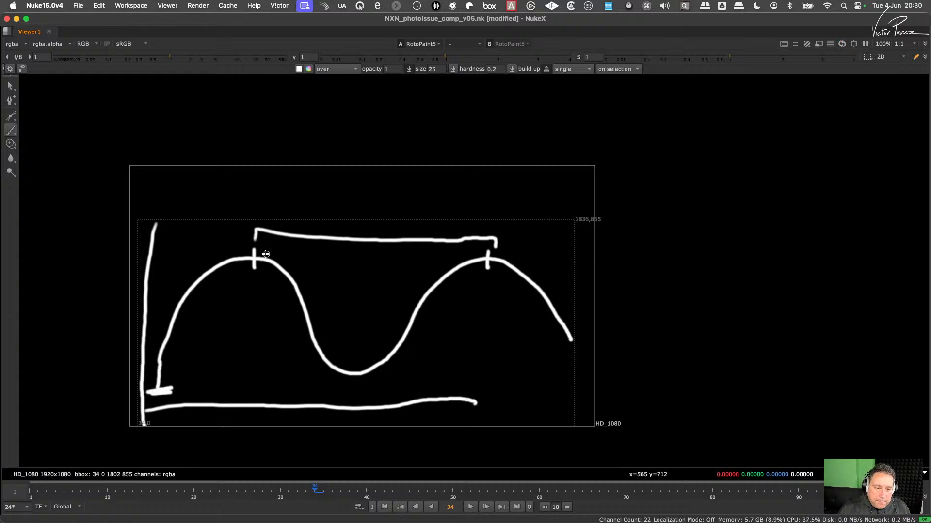
mouse_move(266, 254)
mouse_down()
mouse_move(243, 258)
mouse_move(264, 254)
mouse_up()
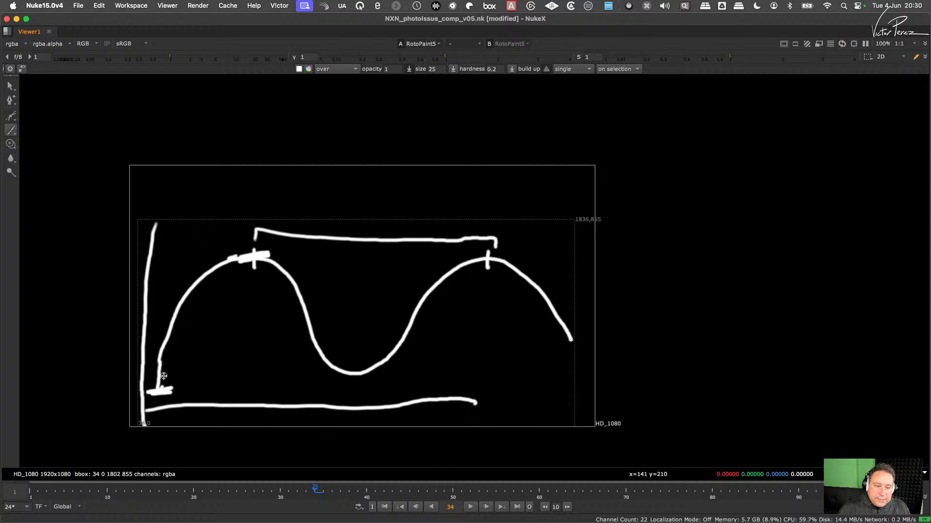
drag(161, 399, 162, 418)
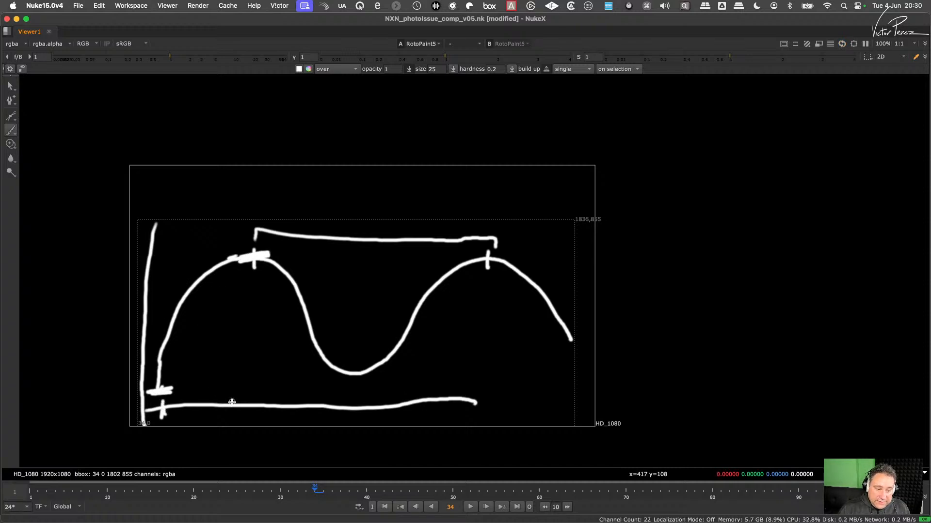
drag(250, 397, 250, 415)
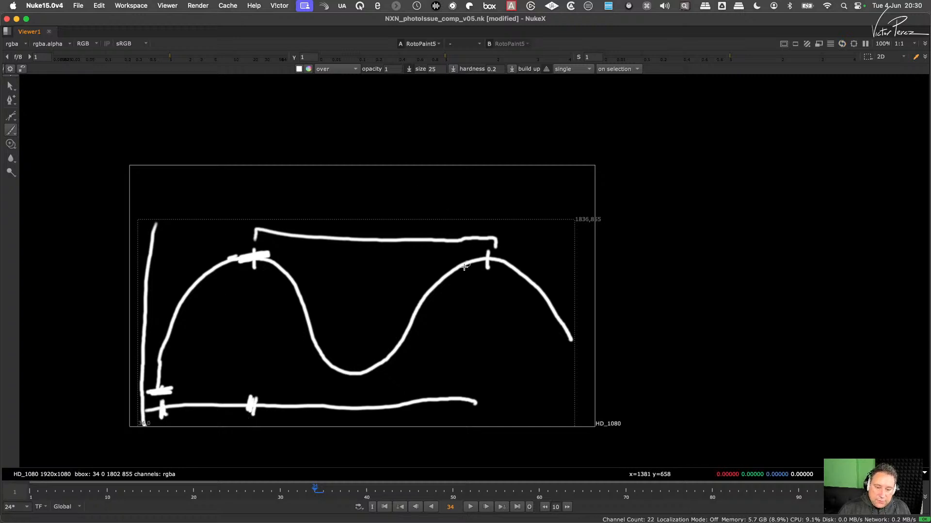
- Paint a tight zigzag wave with seven tall peaks on frame 35, then advance to blank frame 36
key(Right)
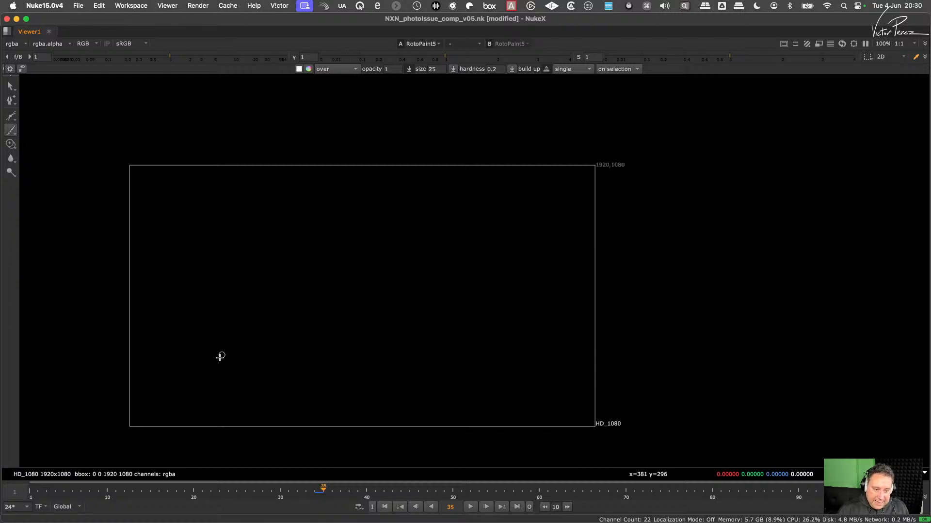
mouse_move(216, 369)
mouse_down()
mouse_move(224, 262)
mouse_move(266, 216)
mouse_move(308, 214)
mouse_move(368, 266)
mouse_move(397, 344)
mouse_move(441, 387)
mouse_up()
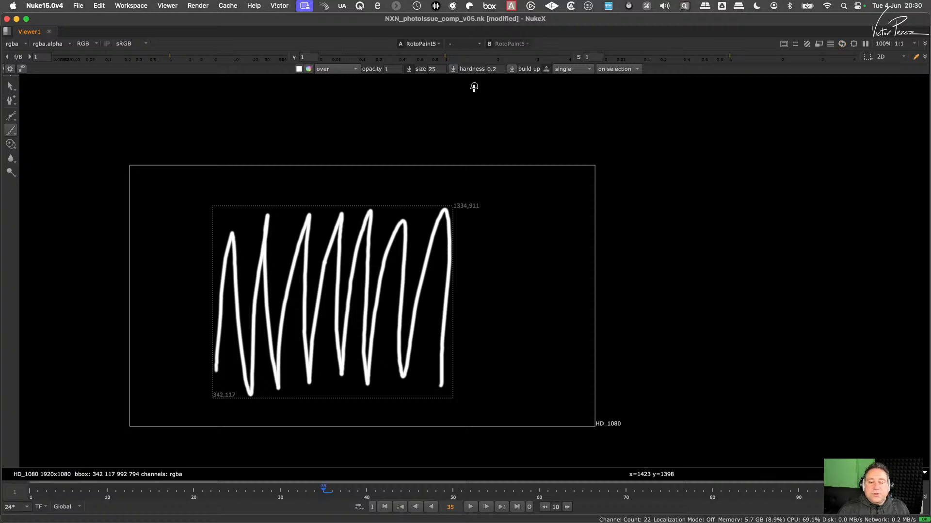
key(Right)
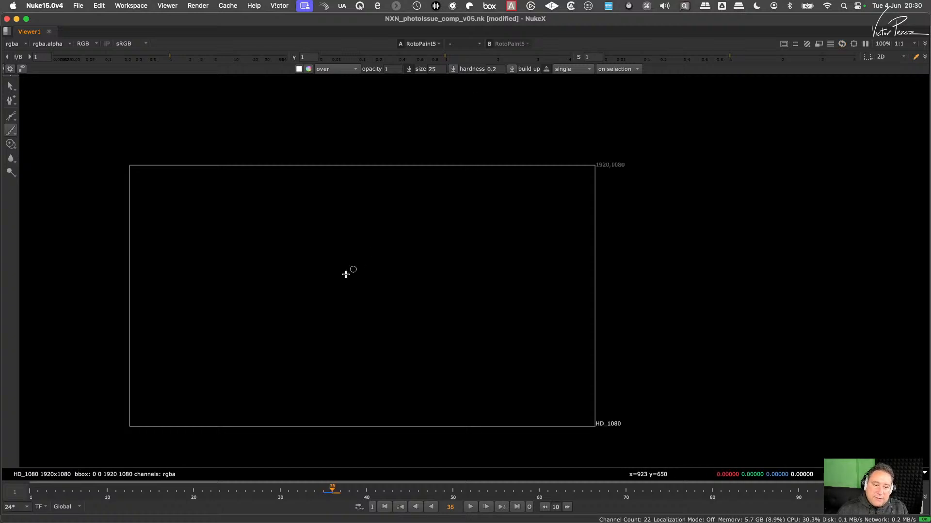
- Paint a single broad wave on frame 36, mark its starting point and crest with short strokes, and add a bracket below spanning between them
mouse_move(164, 366)
mouse_down()
mouse_move(173, 344)
mouse_move(259, 264)
mouse_move(355, 262)
mouse_move(431, 322)
mouse_move(601, 360)
mouse_up()
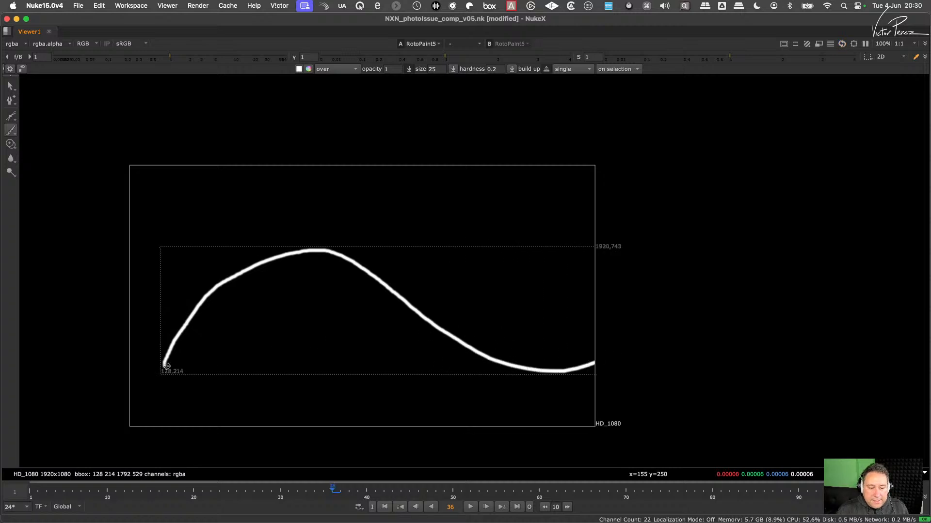
drag(167, 365, 174, 366)
drag(302, 244, 304, 256)
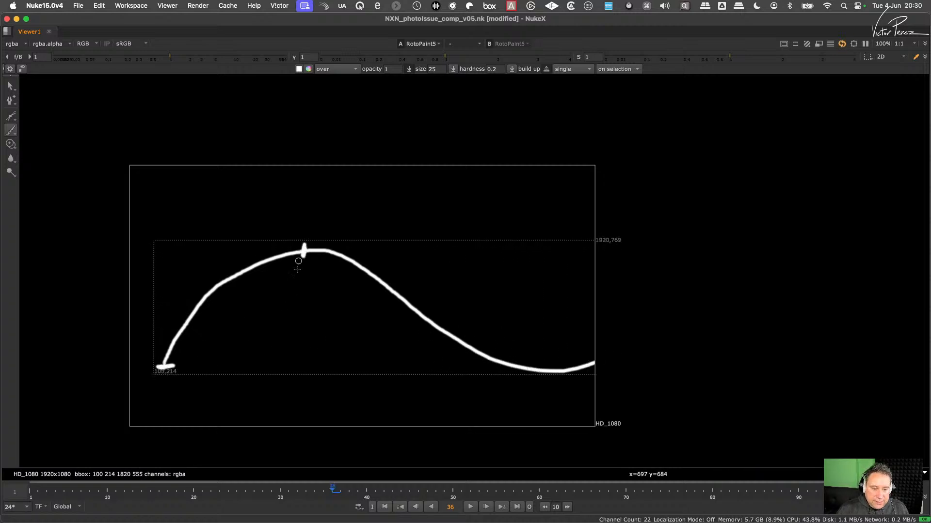
mouse_move(173, 378)
mouse_down()
mouse_move(165, 393)
mouse_move(305, 394)
mouse_move(311, 360)
mouse_up()
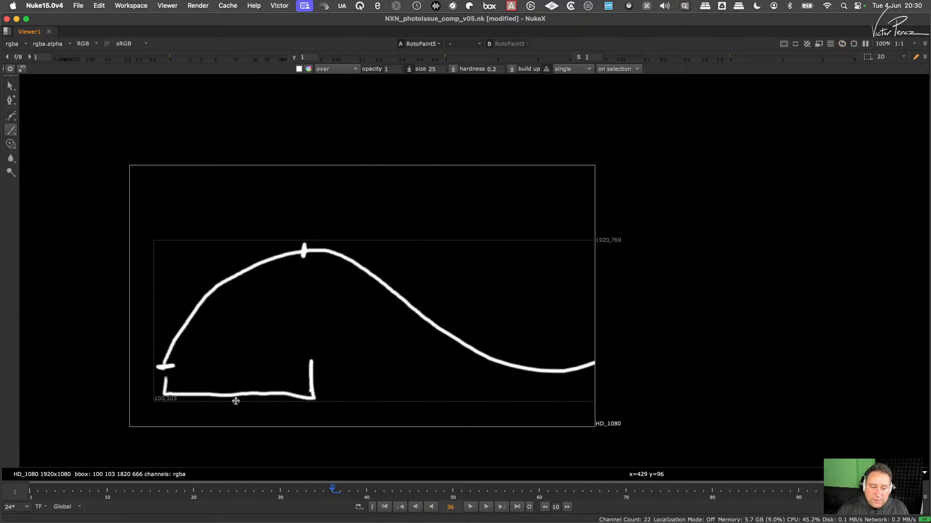
- On frame 35, paint a small bracket beneath the zigzag's first rise, spanning from its starting point to the first peak
key(Left)
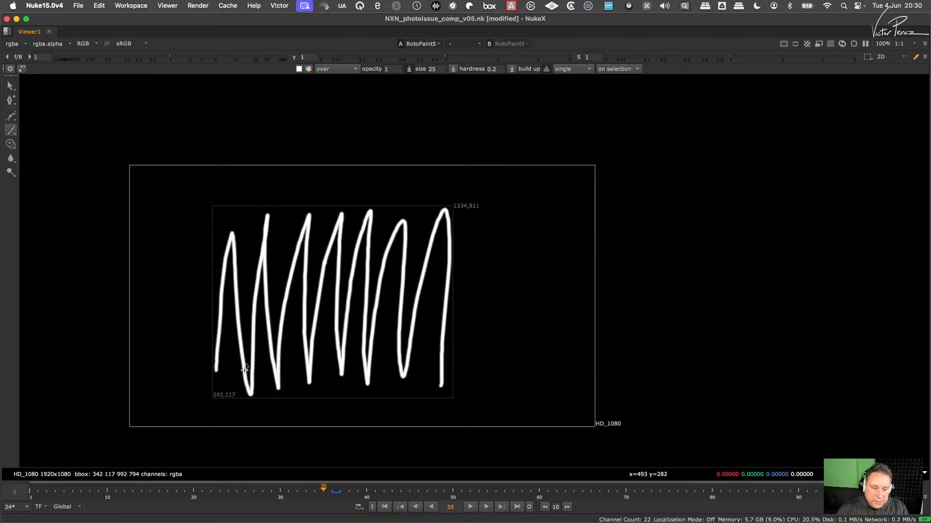
click(216, 385)
drag(221, 386, 232, 388)
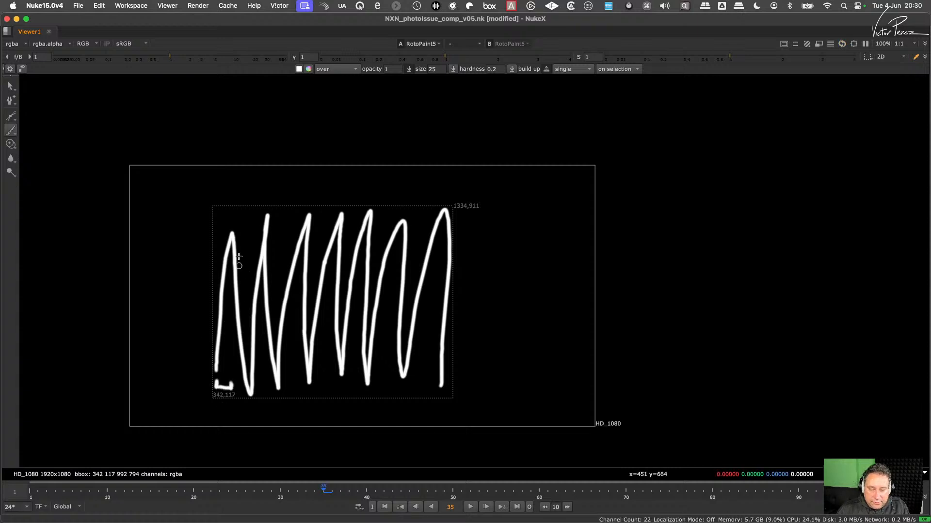
- Return to frame 34 and hand-letter WL and a lambda symbol above the bracket that joins the two crests
key(Left)
key(Left)
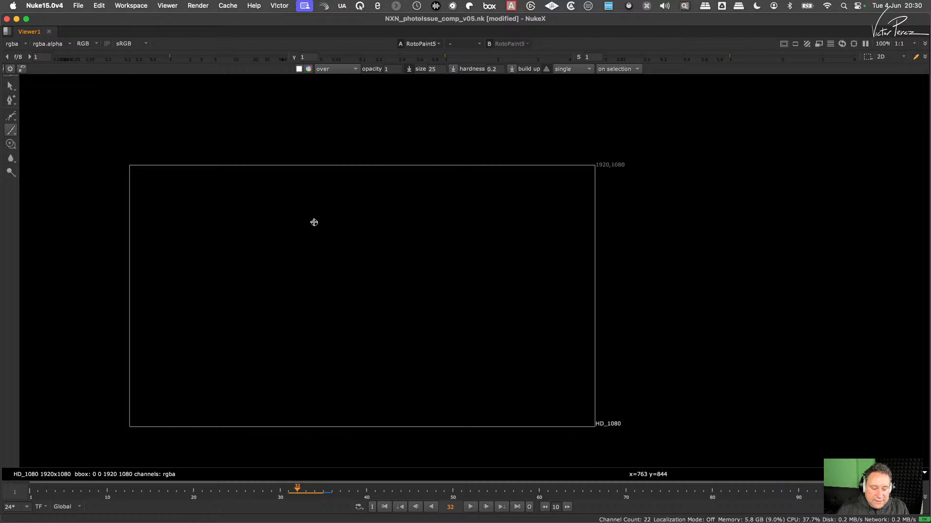
key(Right)
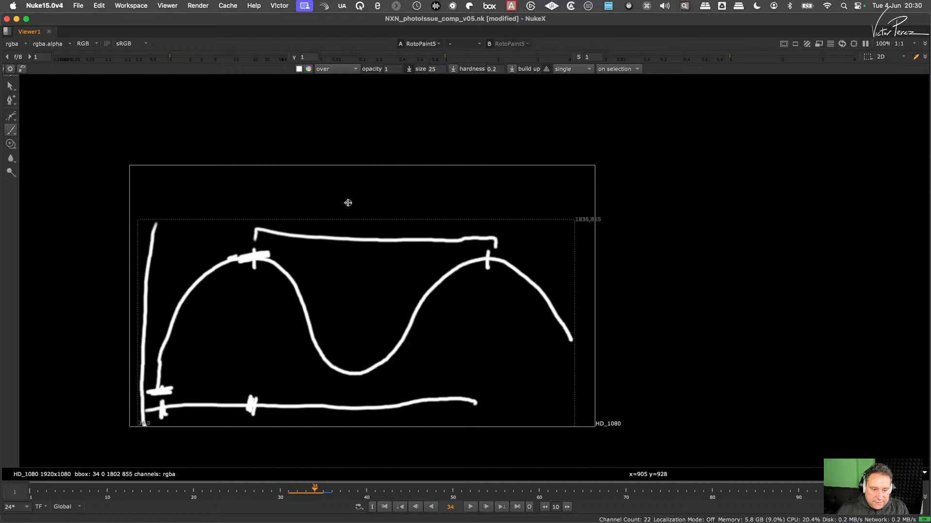
click(291, 203)
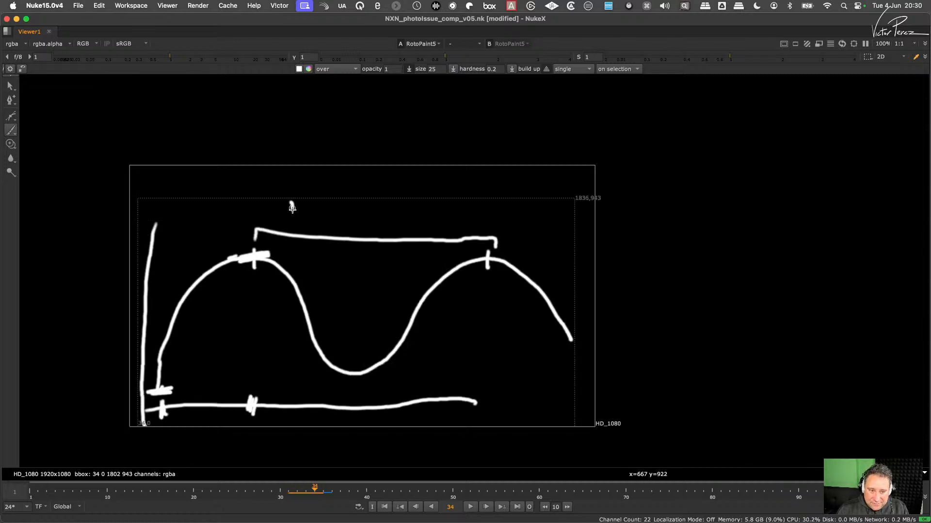
mouse_move(293, 209)
mouse_down()
mouse_move(326, 201)
mouse_move(336, 229)
mouse_move(400, 216)
mouse_move(401, 230)
mouse_up()
mouse_move(392, 193)
mouse_down()
mouse_move(404, 238)
mouse_move(406, 211)
mouse_move(404, 239)
mouse_move(385, 234)
mouse_up()
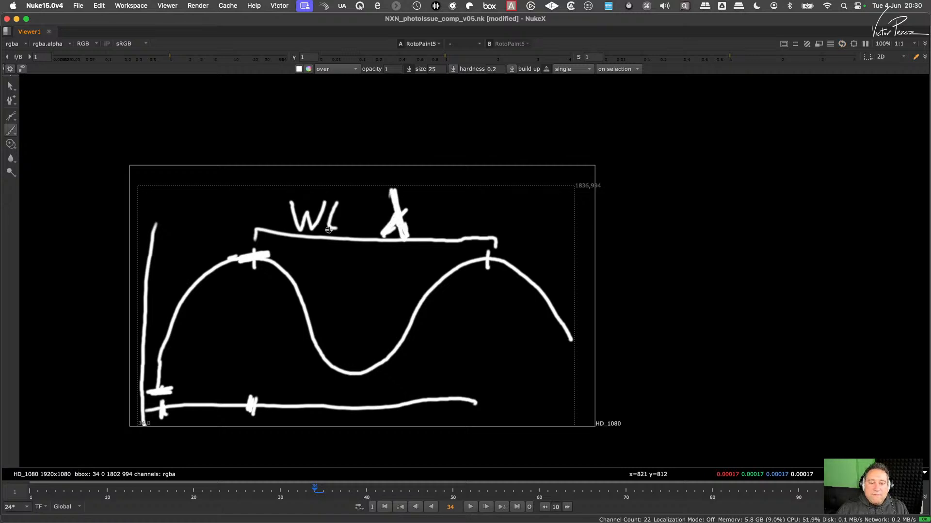
drag(329, 230, 345, 233)
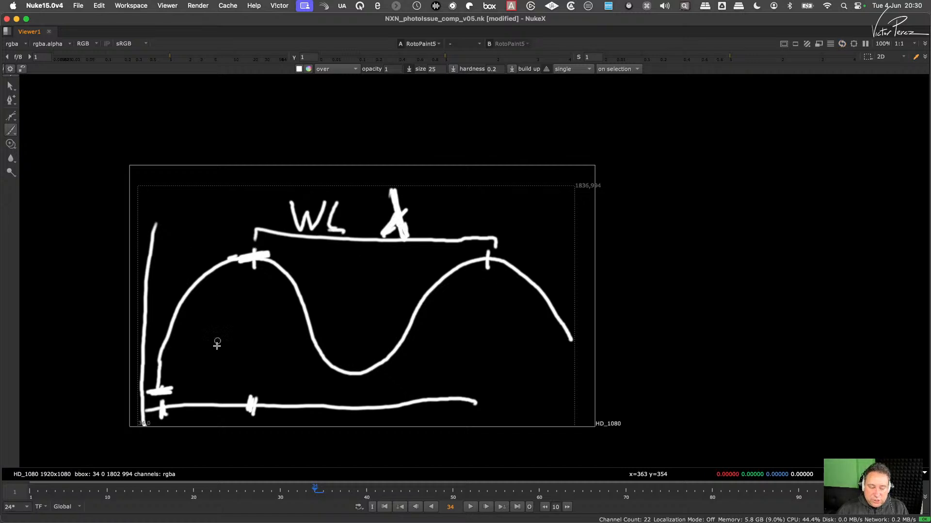
- Paint a vertical line from the first crest down to the horizontal axis and thicken the axis marks between the wave's start and that crest
drag(162, 387, 162, 421)
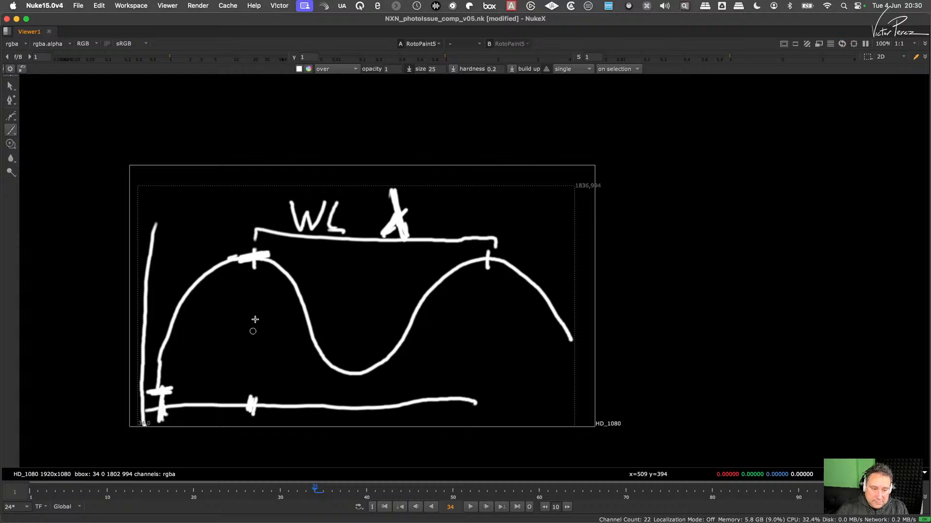
drag(256, 262, 249, 418)
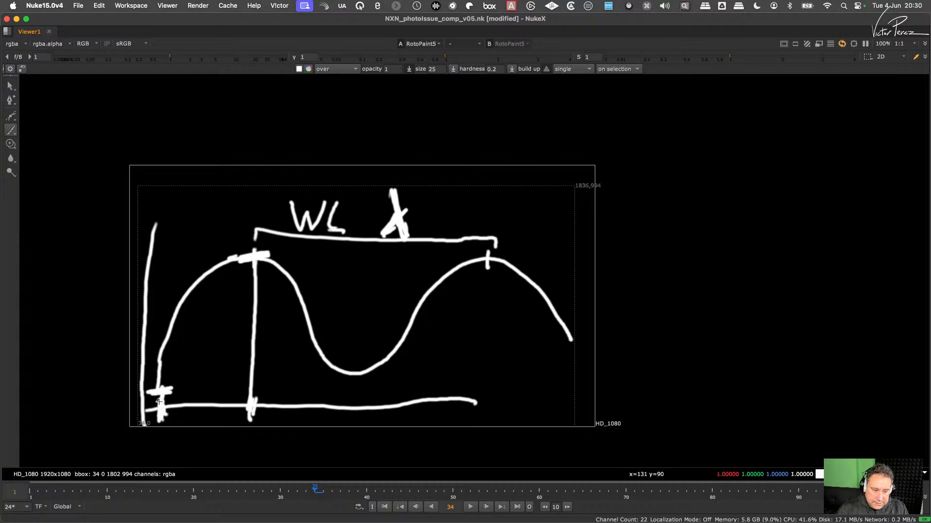
mouse_move(159, 402)
mouse_down()
mouse_move(252, 411)
mouse_move(188, 410)
mouse_move(207, 407)
mouse_move(161, 422)
mouse_up()
drag(249, 407, 248, 425)
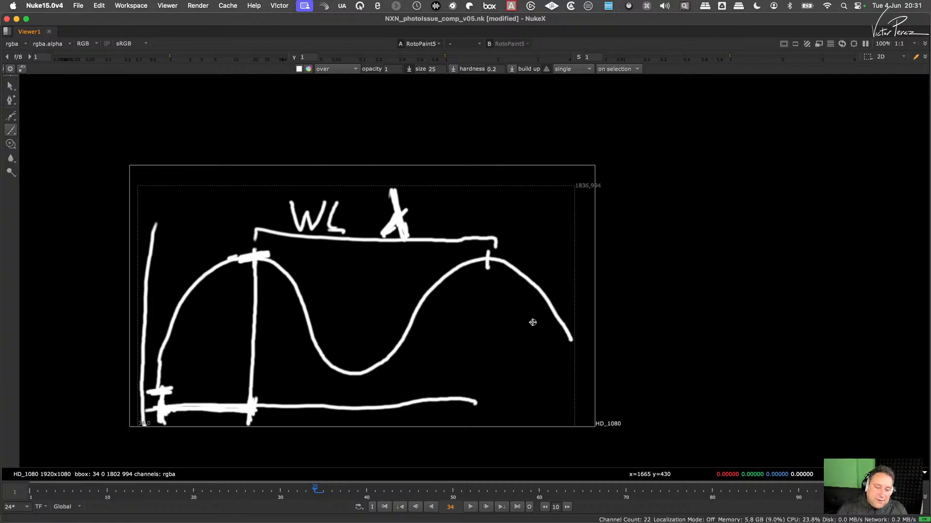
- Paint a tall narrow white spike over the second crest with a short width marker at its base, plus a small orange peak inside it
mouse_move(475, 370)
mouse_down()
mouse_move(494, 186)
mouse_move(510, 424)
mouse_up()
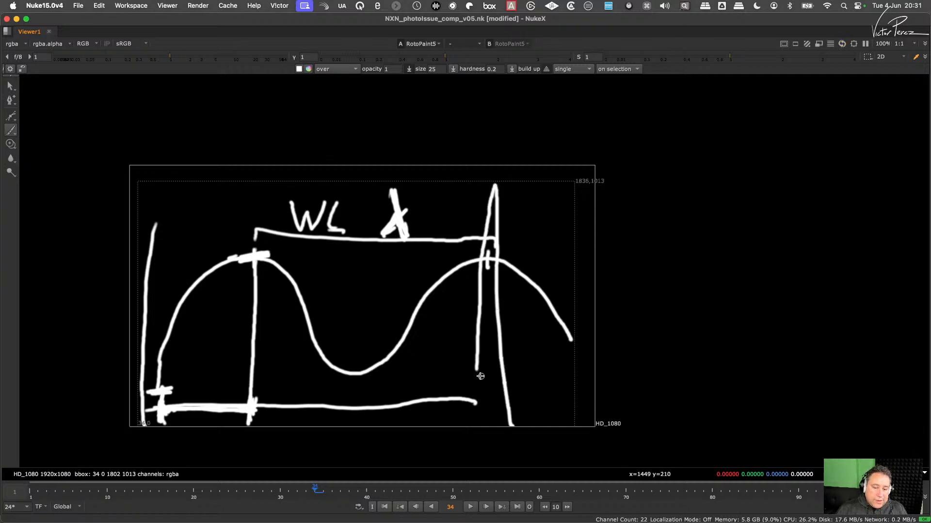
drag(487, 373, 476, 378)
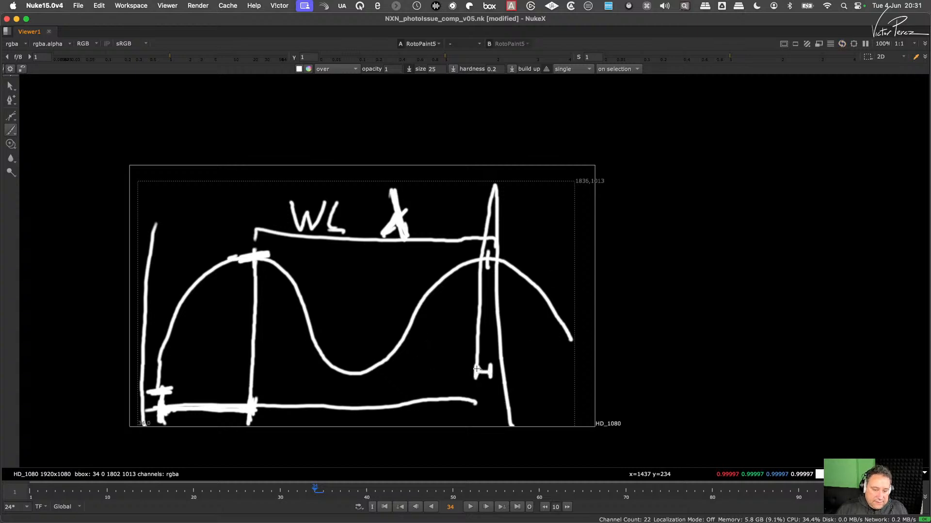
click(309, 69)
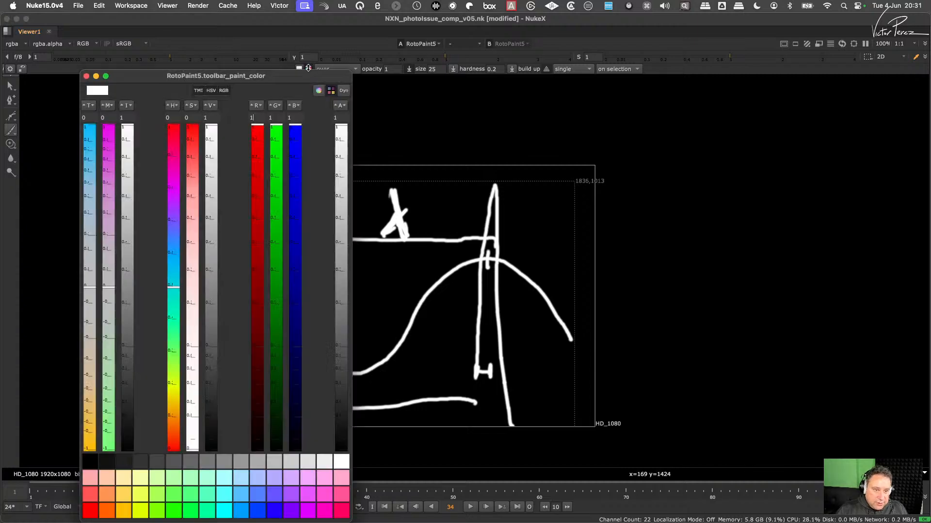
click(111, 511)
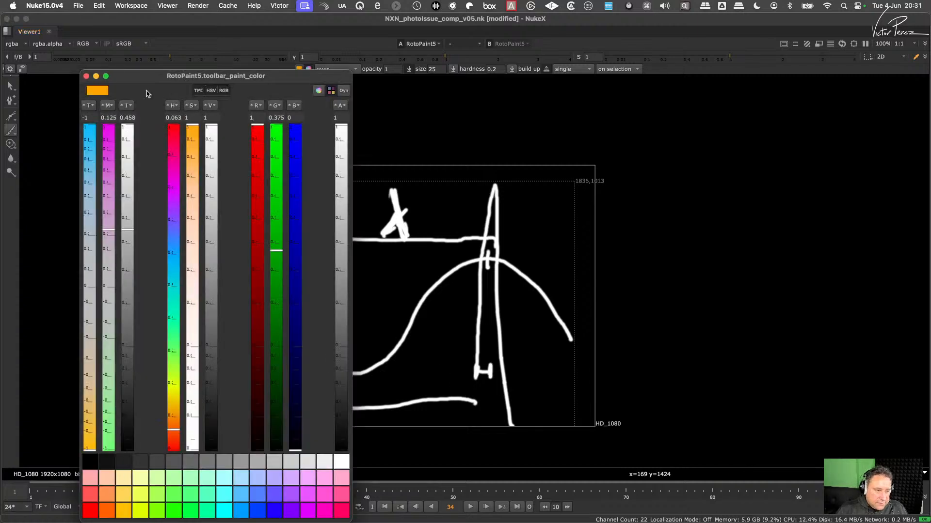
click(86, 76)
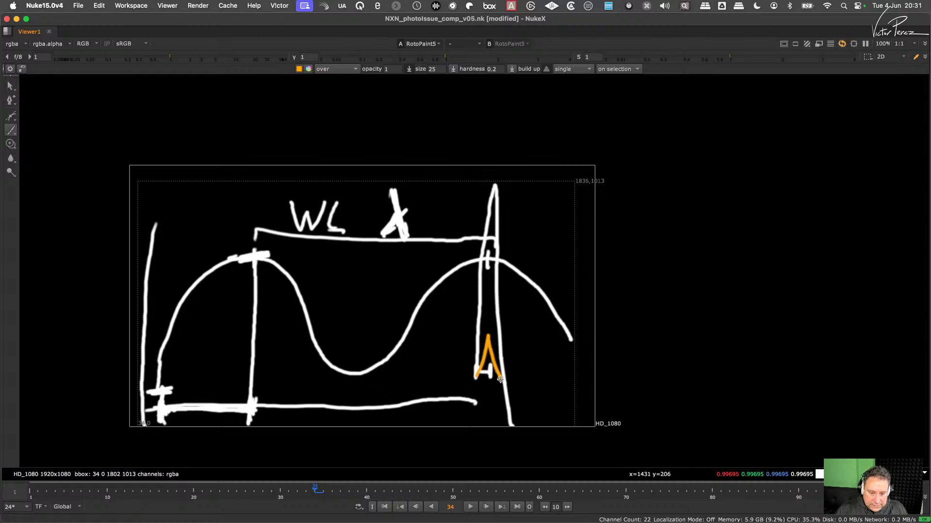
drag(501, 380, 504, 386)
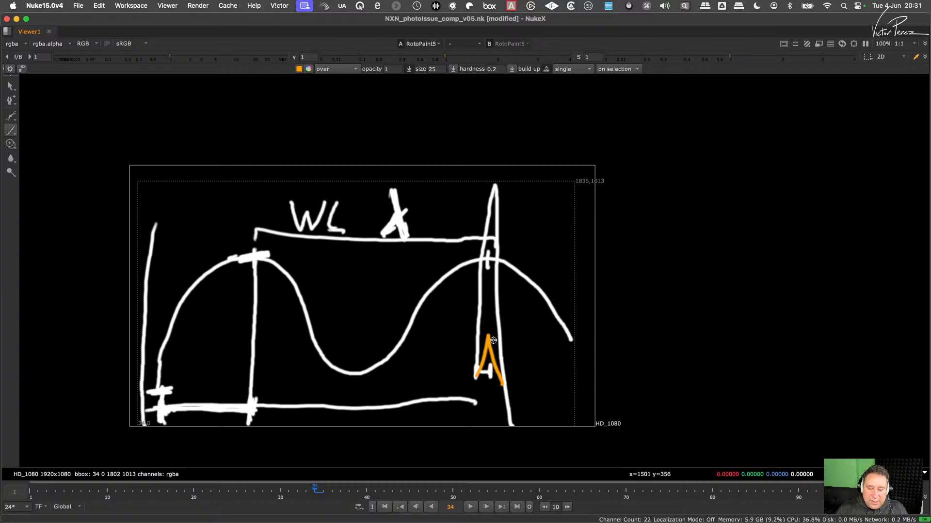
- Set the paint color to red and trace the base width, the small peak's rise and the tall spike's height
click(304, 69)
click(91, 509)
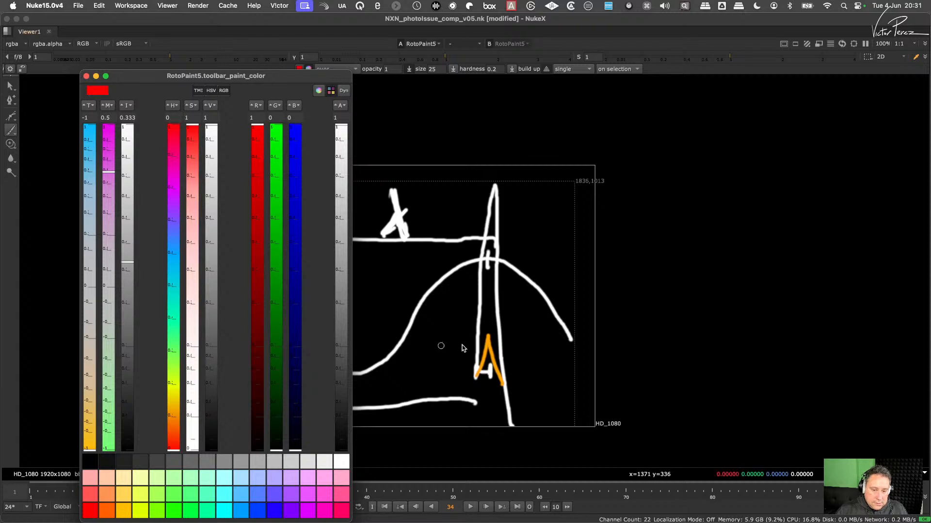
mouse_move(477, 369)
mouse_down()
mouse_move(476, 377)
mouse_move(489, 373)
mouse_up()
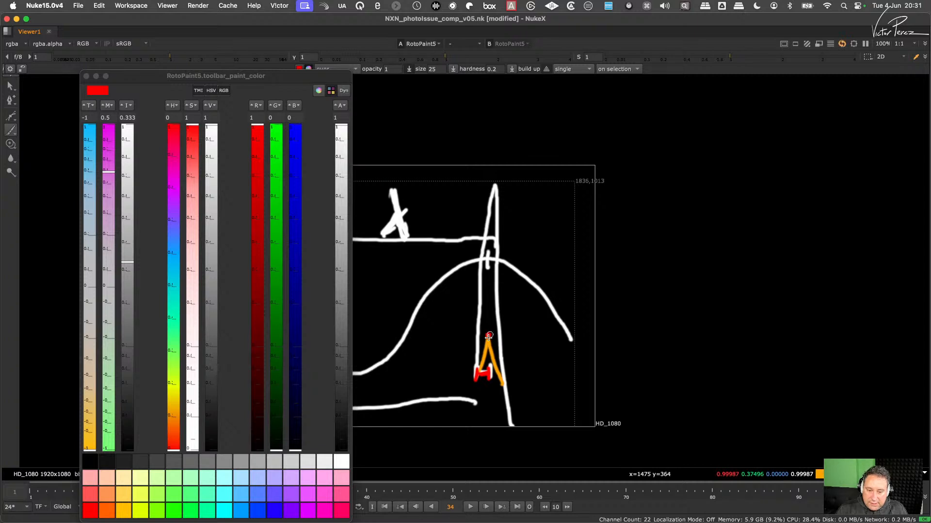
mouse_move(488, 337)
mouse_down()
mouse_move(477, 371)
mouse_move(484, 340)
mouse_up()
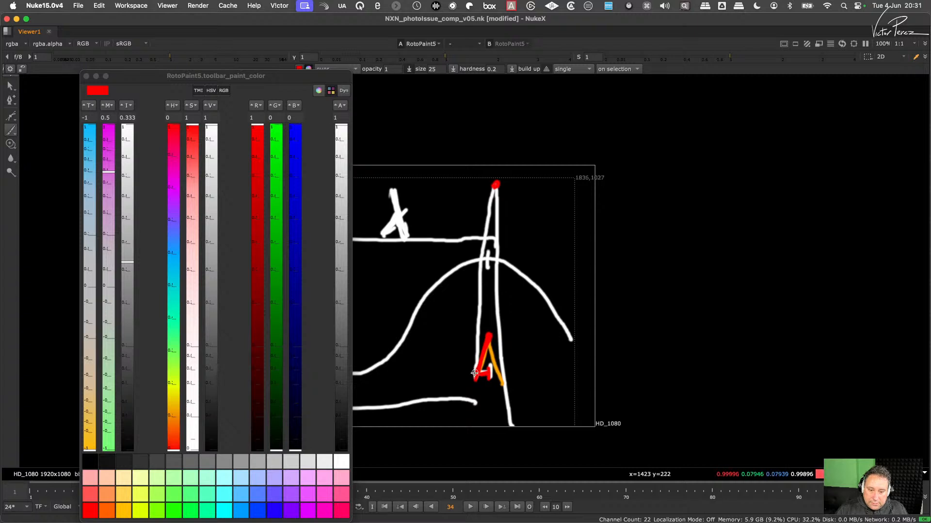
mouse_move(474, 374)
mouse_down()
mouse_move(484, 190)
mouse_move(494, 186)
mouse_up()
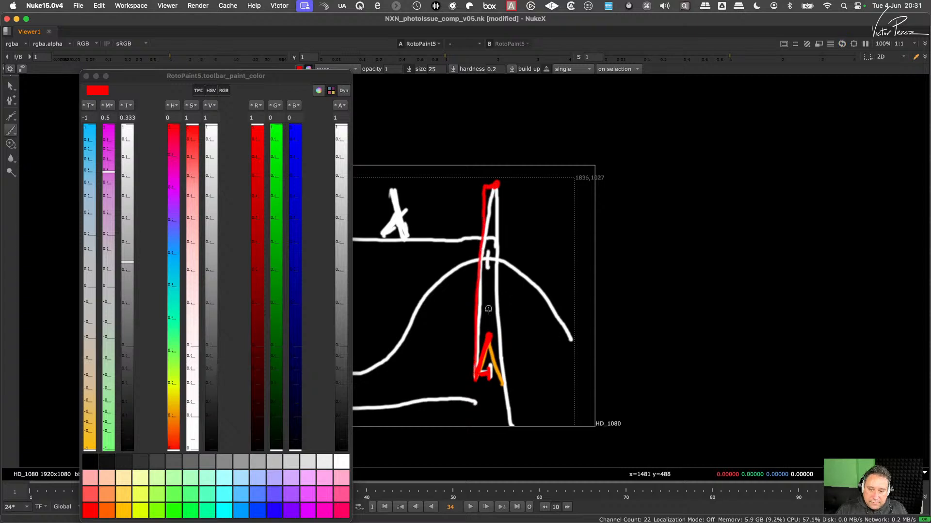
- Mark the small peak's height with red horizontal strokes, letter L beside it and H beside the tall spike, and retrace the base width
drag(493, 336, 464, 336)
mouse_move(471, 378)
mouse_down()
mouse_move(491, 374)
mouse_move(465, 362)
mouse_up()
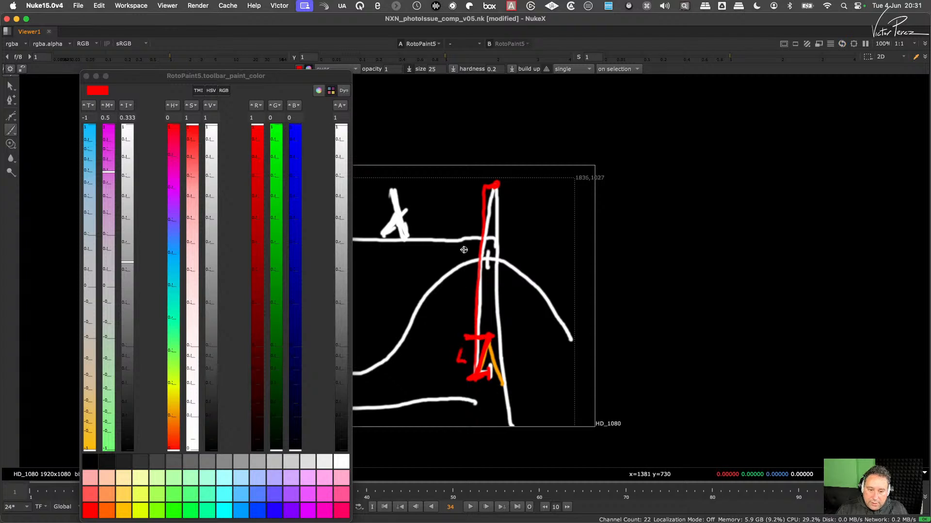
drag(463, 250, 466, 279)
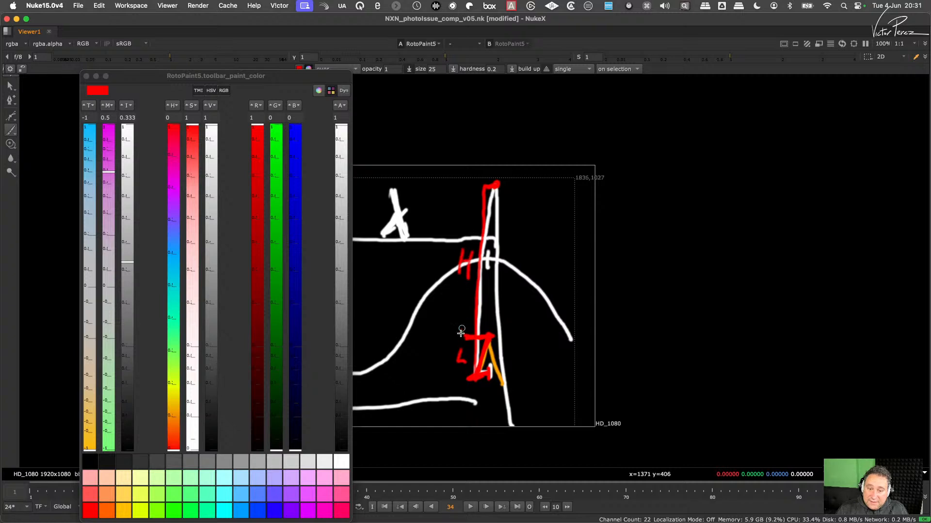
mouse_move(475, 367)
mouse_down()
mouse_move(474, 387)
mouse_move(489, 385)
mouse_up()
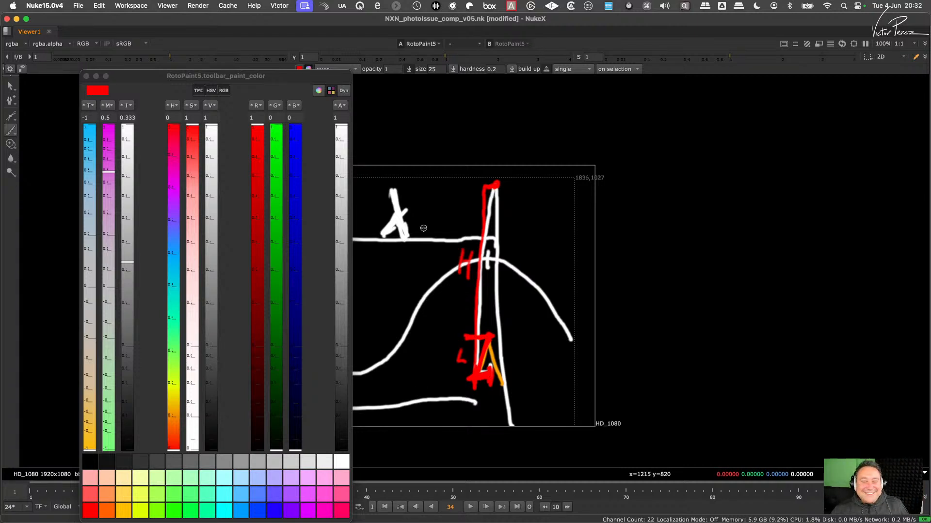
click(86, 76)
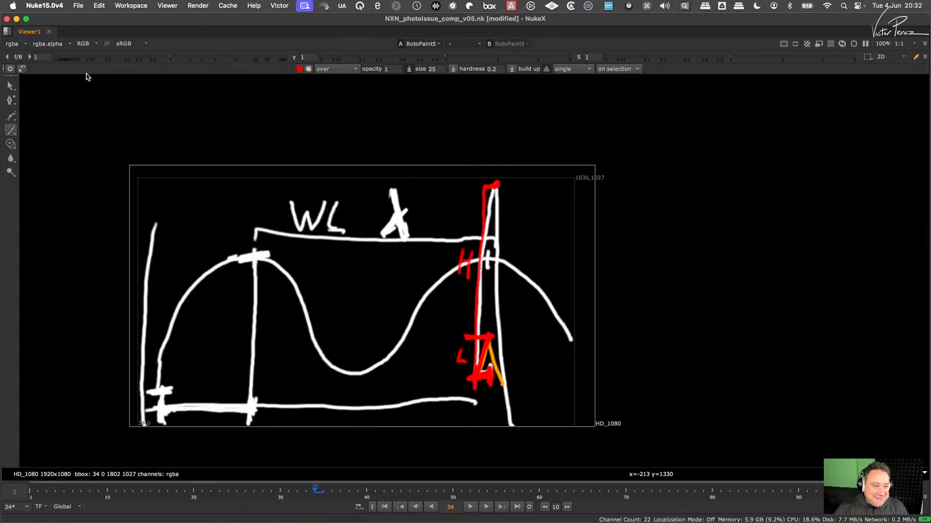
- Go to blank frame 37 and paint a red zigzag wave with four peaks
middle_drag(371, 259, 396, 217)
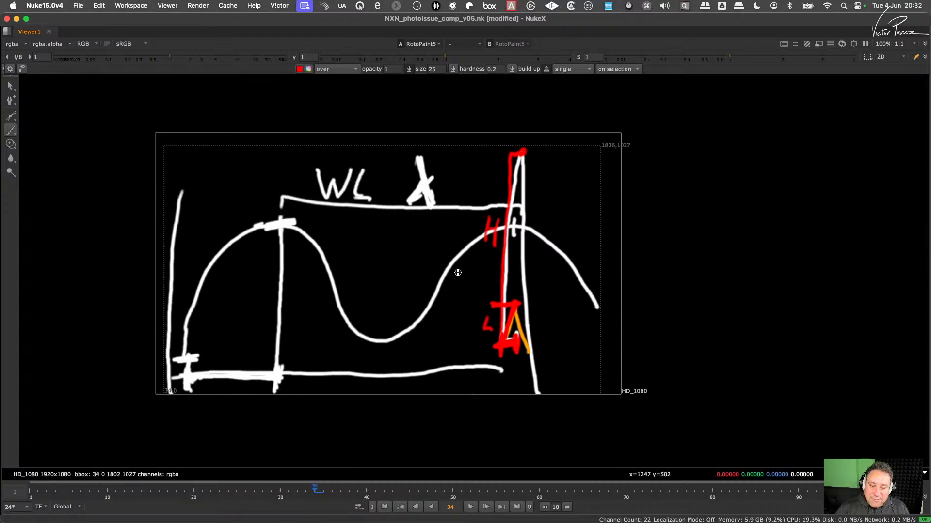
key(Right)
key(Right)
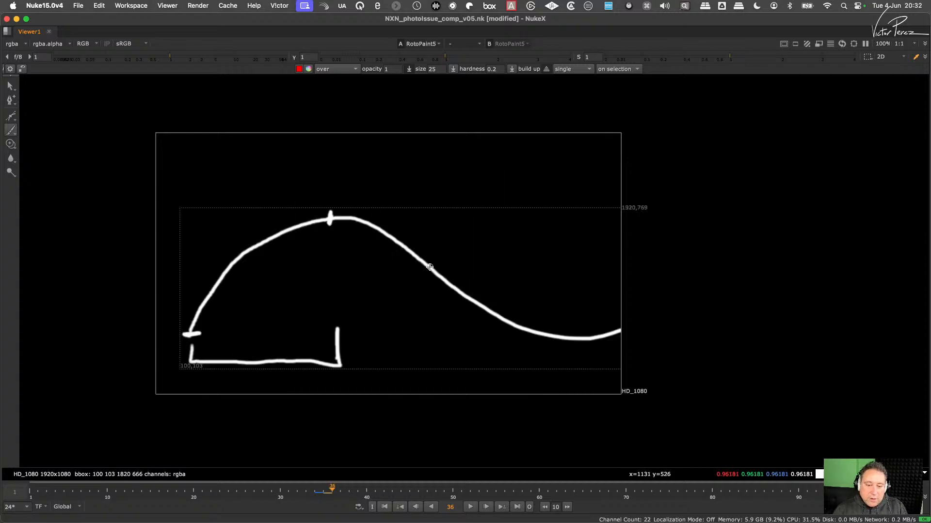
key(Right)
mouse_move(237, 335)
mouse_down()
mouse_move(307, 228)
mouse_move(393, 335)
mouse_up()
- Set the paint color to light blue and paint a second, tighter zigzag wave over the red one
click(309, 68)
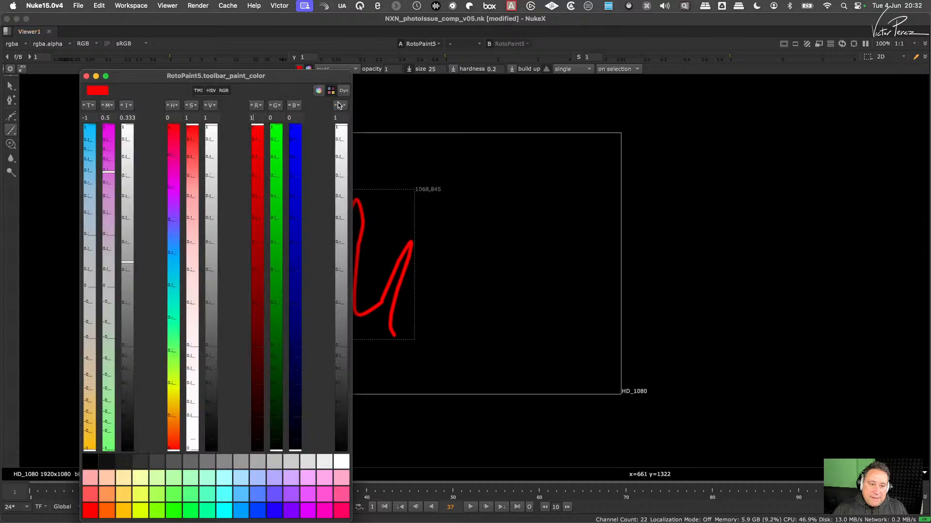
click(244, 512)
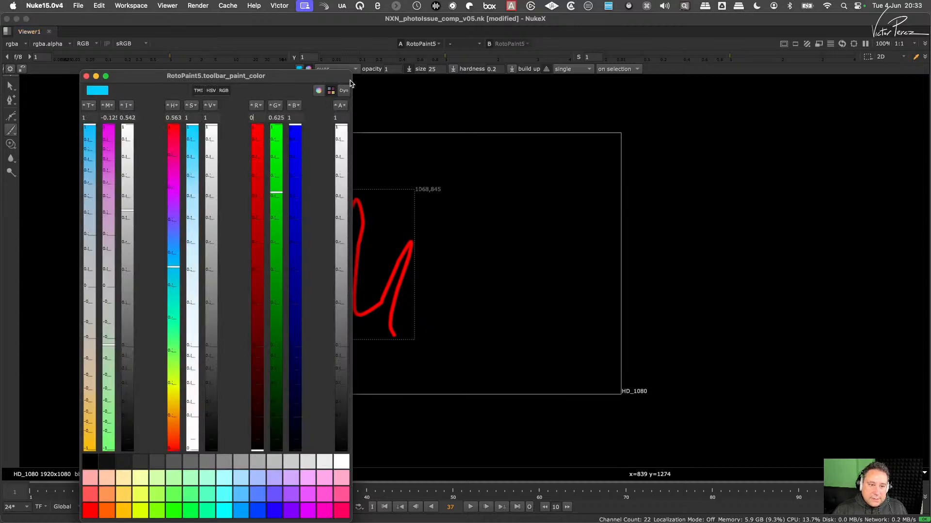
click(86, 76)
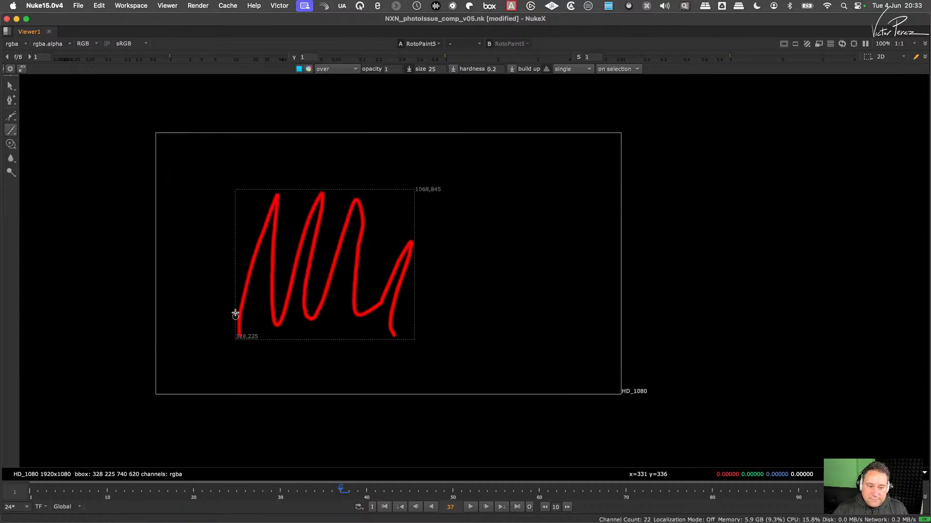
mouse_move(240, 208)
mouse_down()
mouse_move(277, 313)
mouse_move(330, 221)
mouse_move(383, 303)
mouse_move(422, 231)
mouse_up()
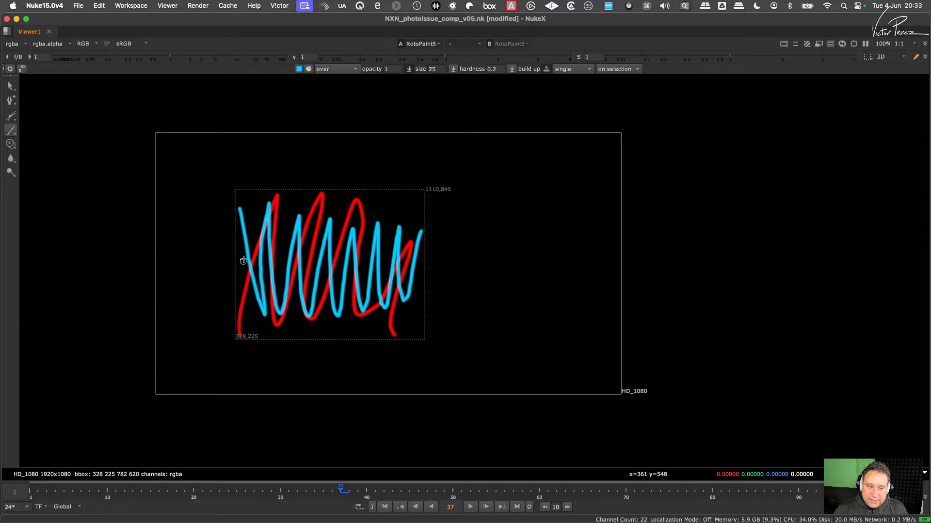
- Set the paint color to green and paint a shallow wave across both zigzags plus a nearly flat line beside them
click(309, 69)
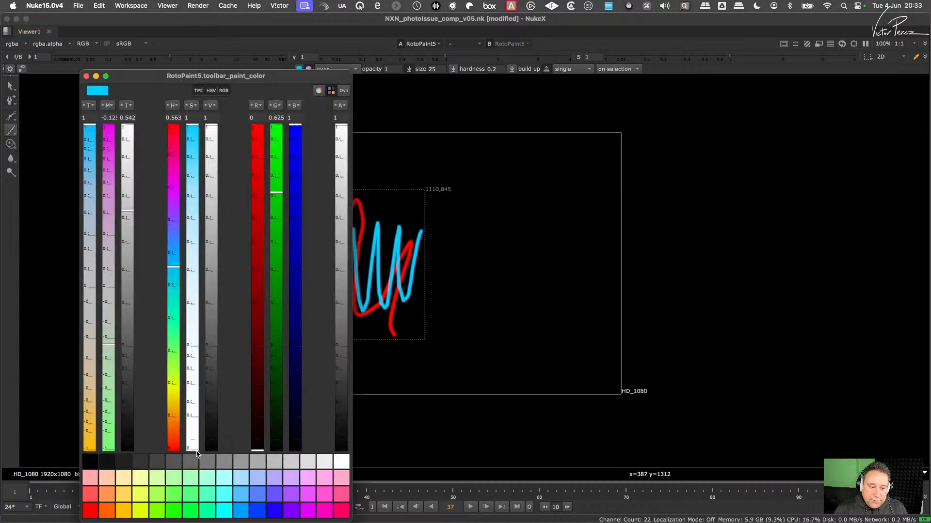
click(177, 513)
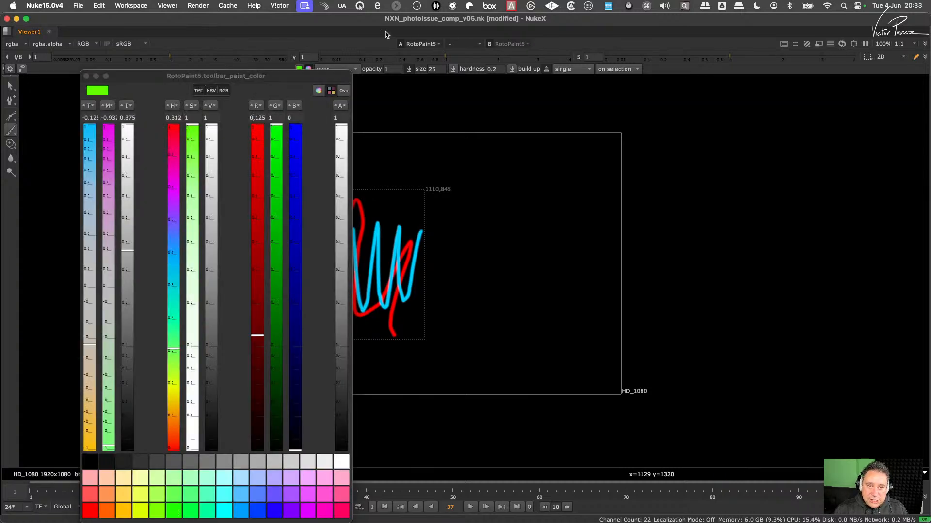
click(87, 76)
mouse_move(236, 274)
mouse_down()
mouse_move(355, 264)
mouse_move(393, 276)
mouse_move(433, 266)
mouse_up()
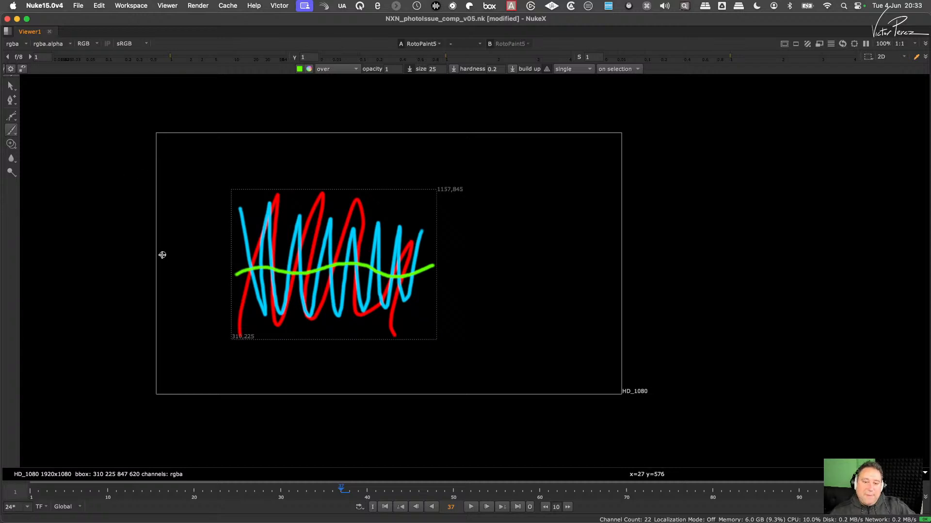
drag(474, 260, 622, 246)
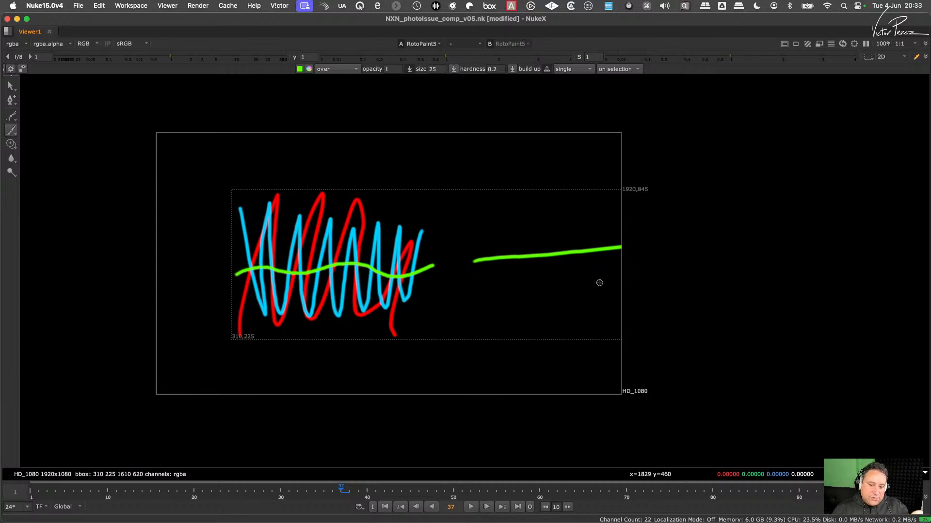
- Return to the full workspace, view the Merge6 output and delete the RotoPaint5 node holding the sketches
key(space)
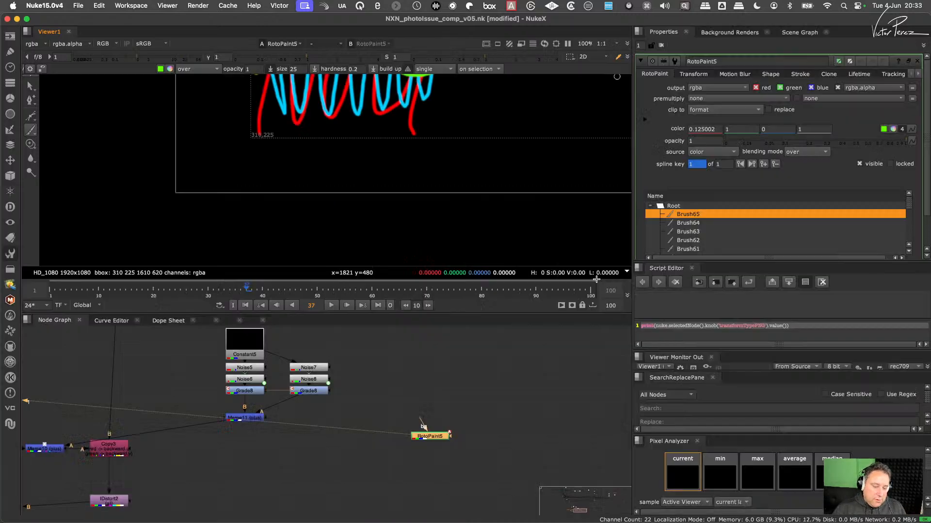
scroll(356, 410, down, 4)
middle_drag(284, 422, 383, 412)
scroll(314, 426, up, 2)
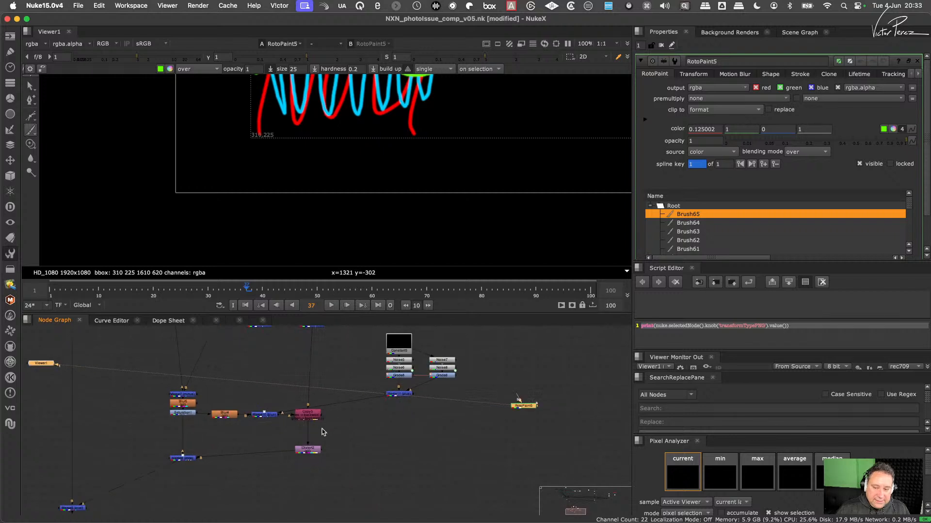
middle_drag(198, 473, 250, 451)
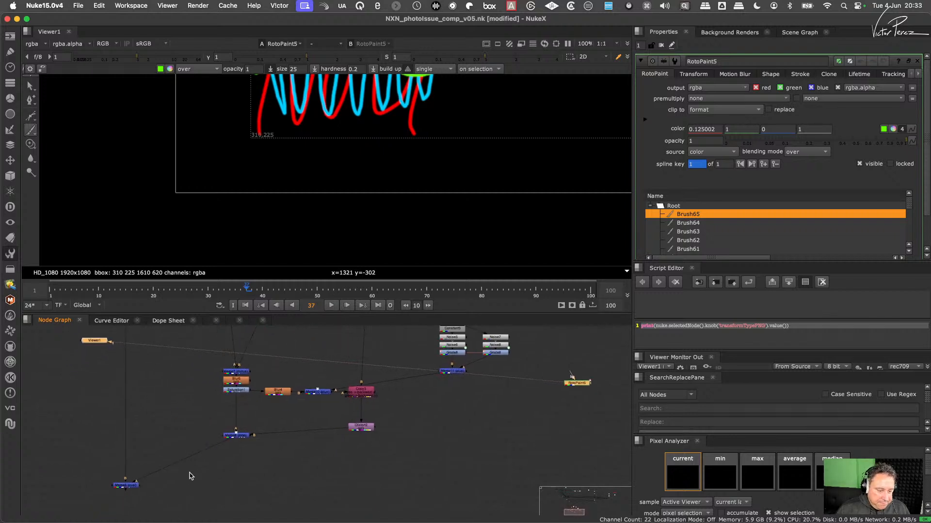
drag(164, 447, 86, 501)
key(1)
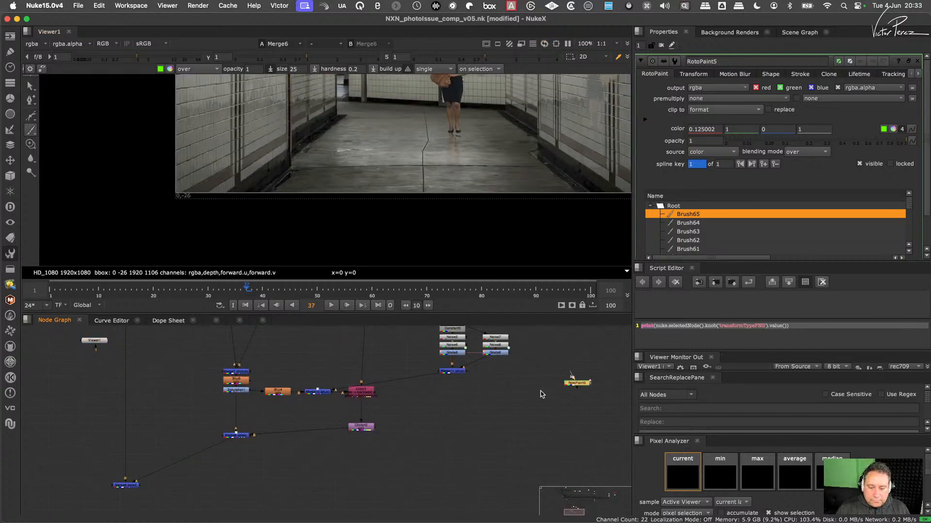
key(Delete)
- Examine the woman's distorted reflection on the tiled wall in the Merge6 output, along with the noise nodes driving it
middle_drag(499, 108, 369, 192)
scroll(480, 145, up, 5)
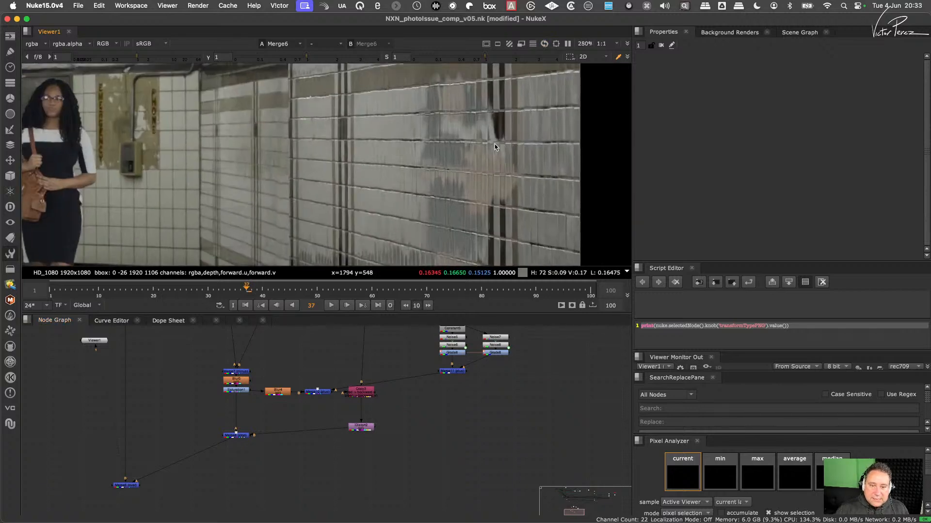
scroll(494, 146, down, 4)
middle_drag(476, 132, 433, 127)
scroll(432, 125, up, 4)
scroll(451, 105, down, 3)
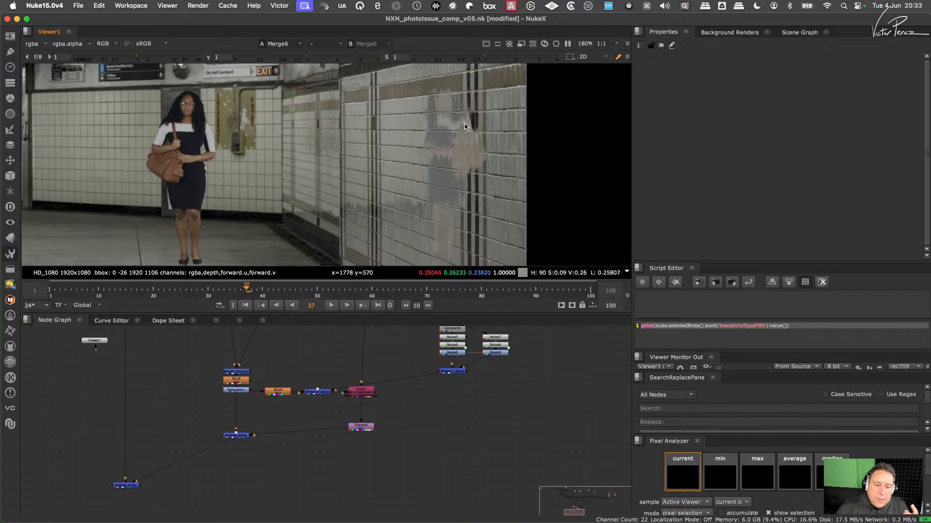
middle_drag(434, 324, 421, 402)
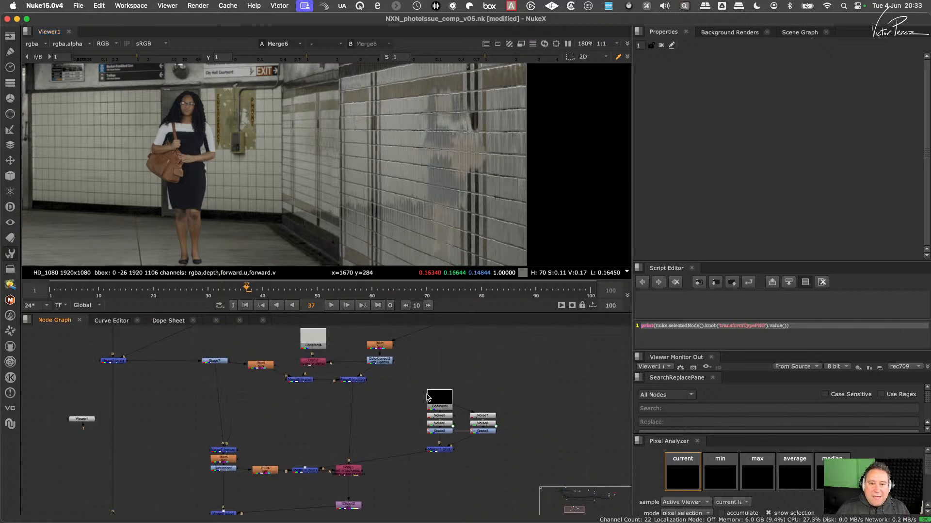
middle_drag(460, 200, 427, 152)
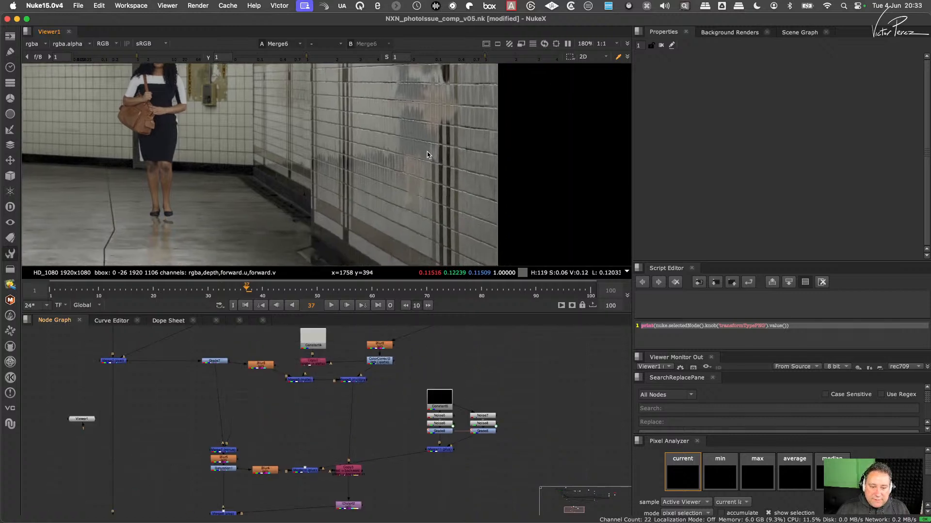
middle_drag(424, 119, 423, 173)
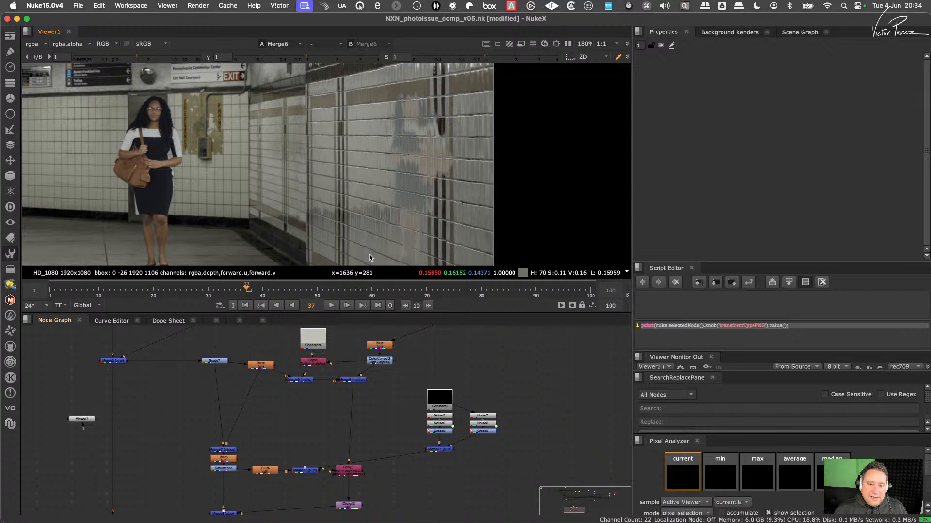
- Compare the Merge2 and Merge1 outputs, examining the tiled wall without the reflection
middle_drag(159, 377, 203, 414)
drag(125, 383, 156, 397)
key(1)
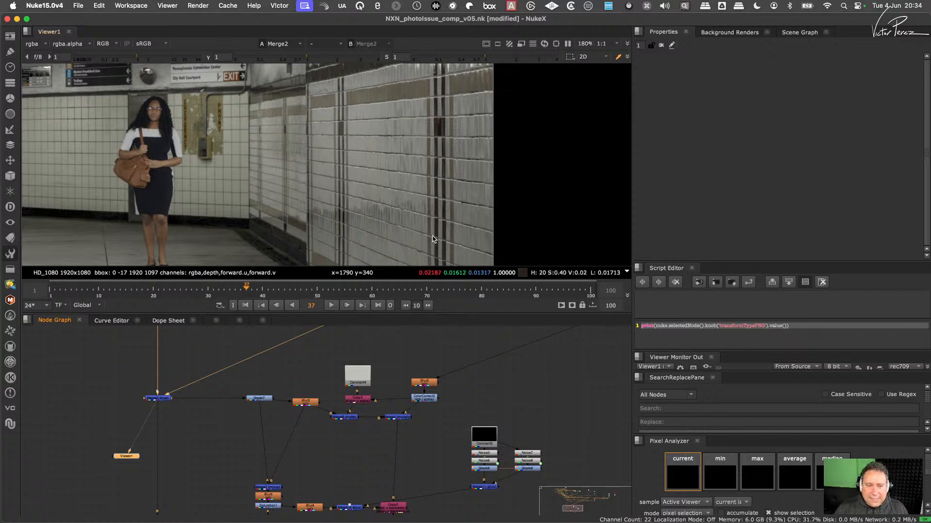
scroll(224, 424, down, 6)
click(242, 405)
key(1)
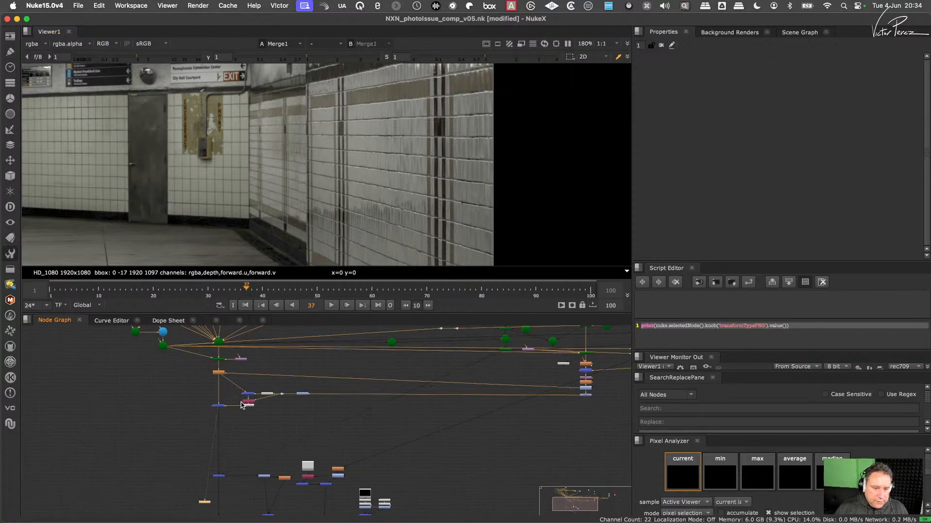
click(219, 476)
key(1)
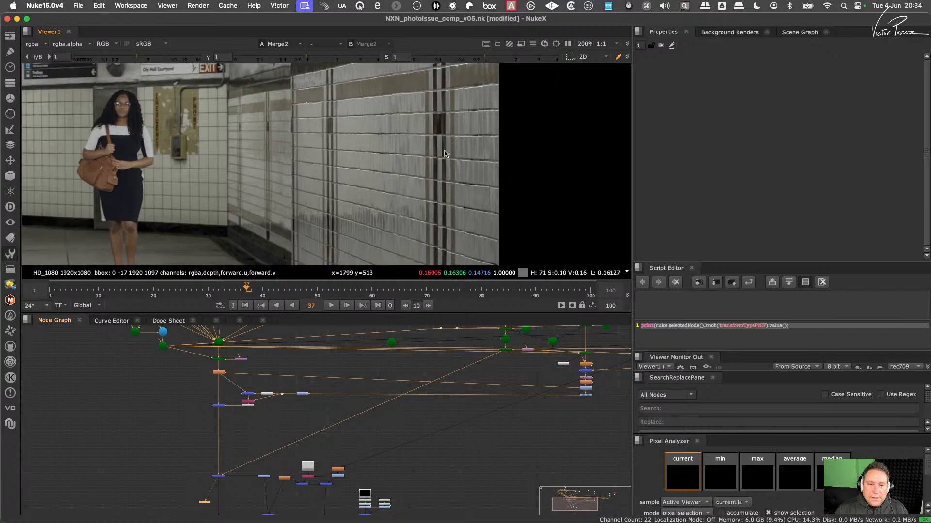
scroll(453, 122, up, 3)
scroll(421, 147, down, 4)
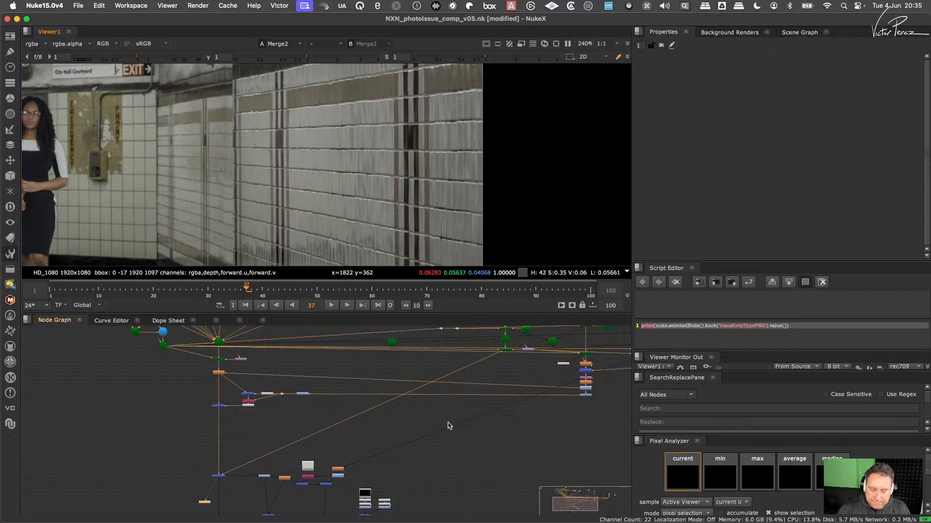
- Examine the wall's tile joints and brown tile band closely in the Merge2 output and locate the upstream background nodes
middle_drag(433, 454, 492, 367)
scroll(393, 160, down, 4)
middle_drag(390, 160, 389, 184)
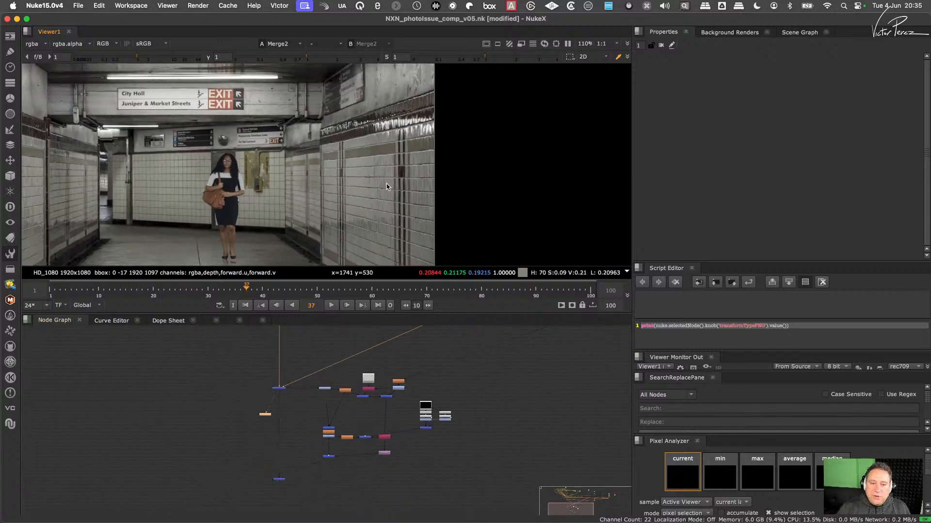
scroll(364, 190, up, 3)
scroll(358, 162, up, 2)
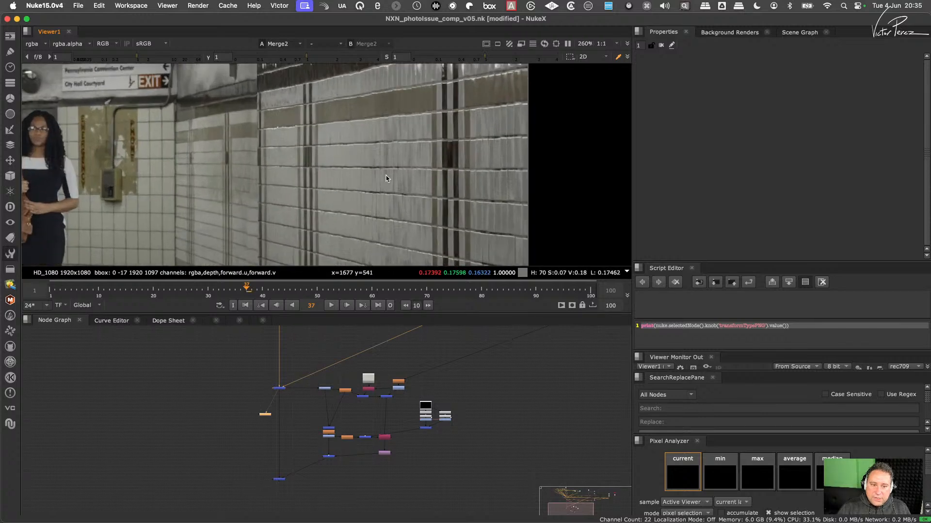
scroll(390, 212, up, 2)
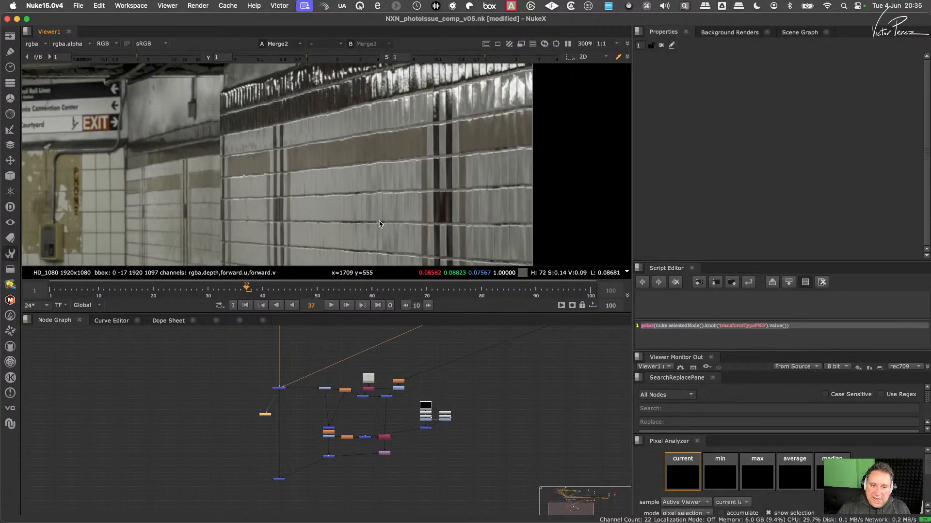
middle_drag(255, 378, 351, 426)
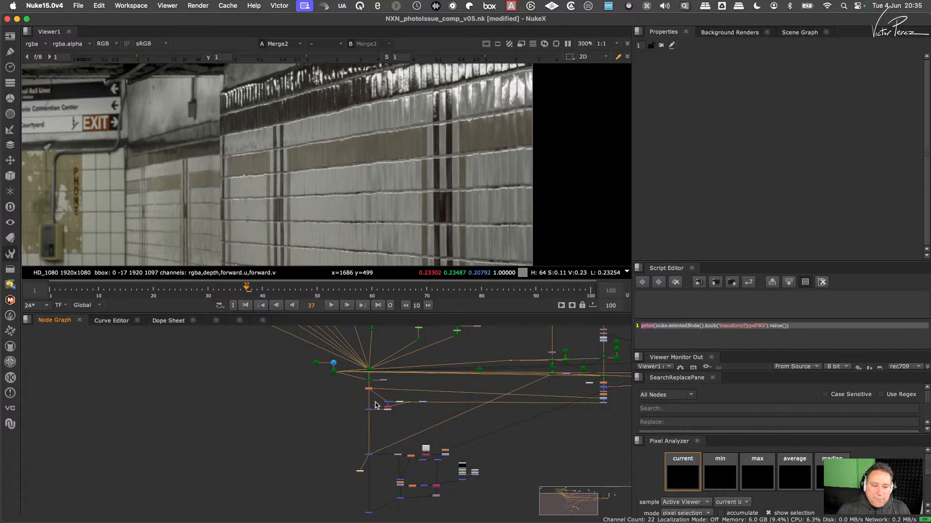
scroll(370, 395, up, 2)
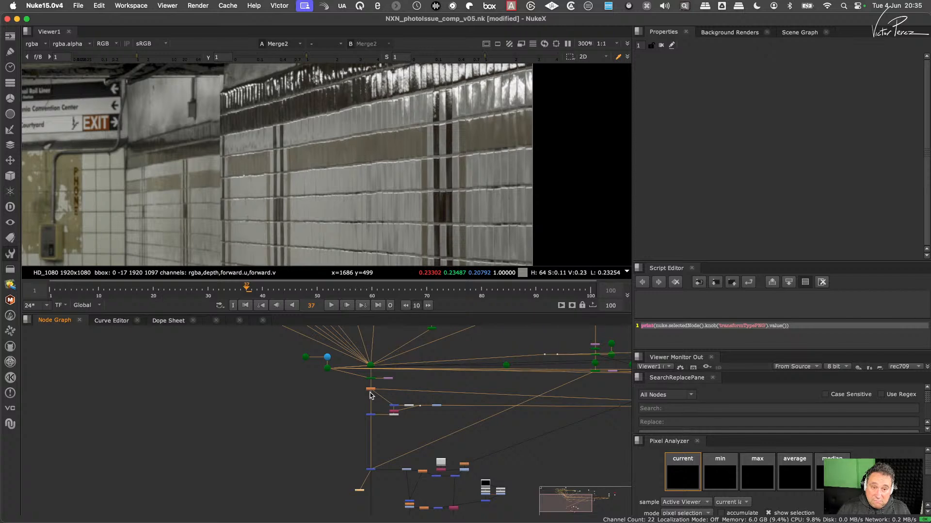
middle_drag(371, 394, 436, 403)
scroll(427, 404, up, 2)
scroll(451, 204, down, 2)
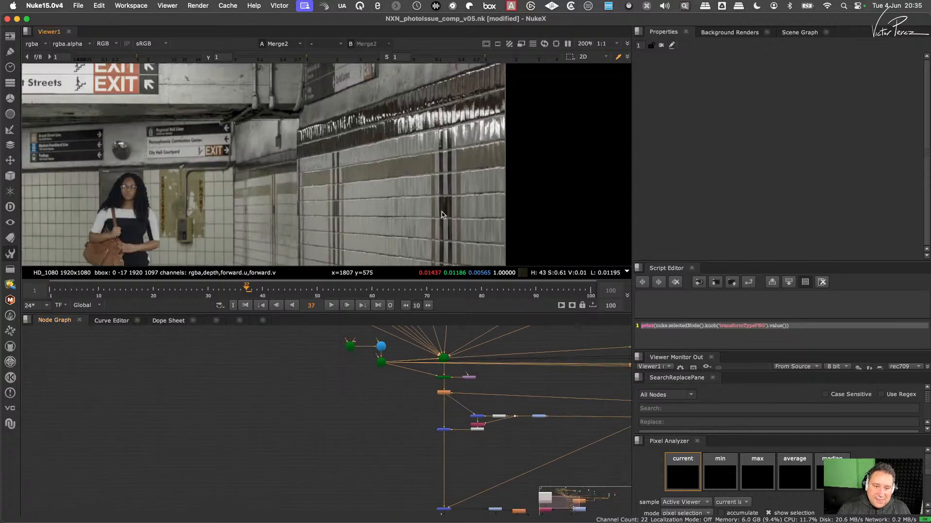
scroll(441, 212, down, 1)
scroll(443, 146, up, 6)
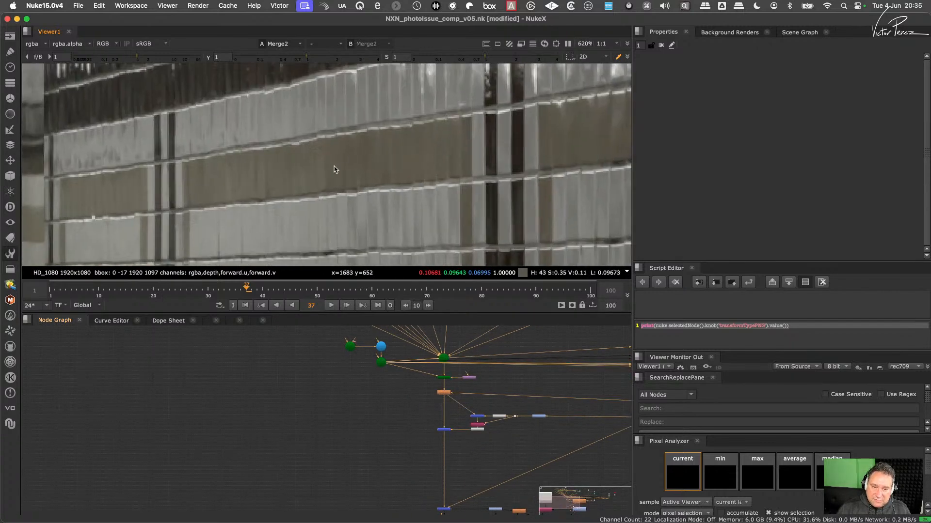
scroll(408, 426, down, 2)
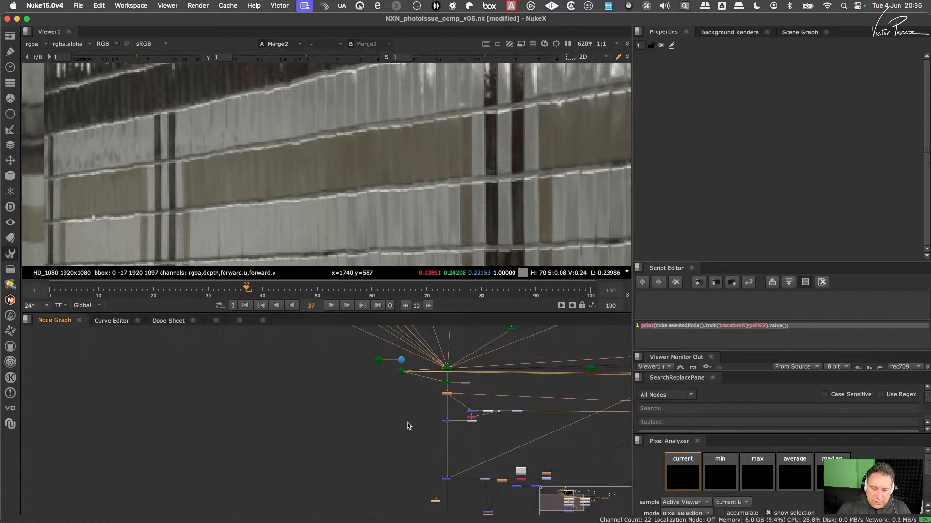
- View the Soften1 output, branch a HueKeyer node off it and view the keyer's result
scroll(407, 425, up, 5)
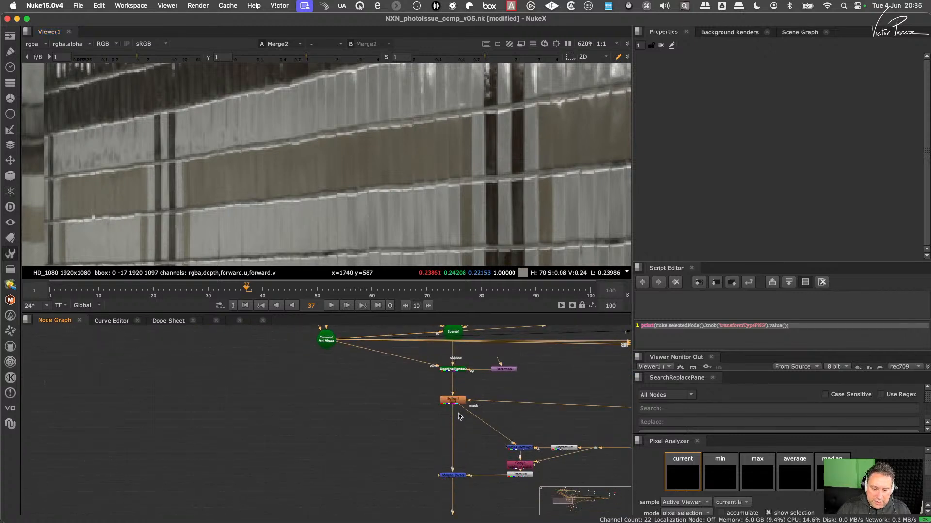
click(452, 400)
key(1)
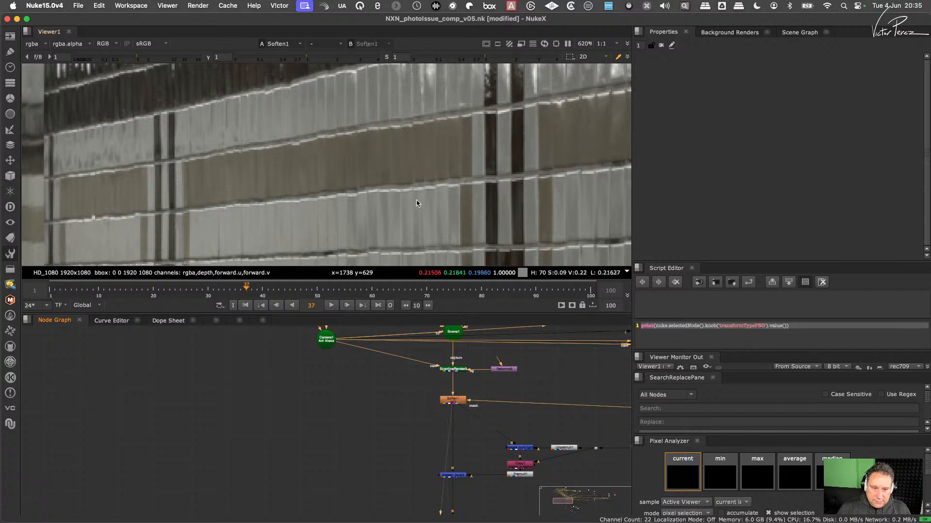
key(Tab)
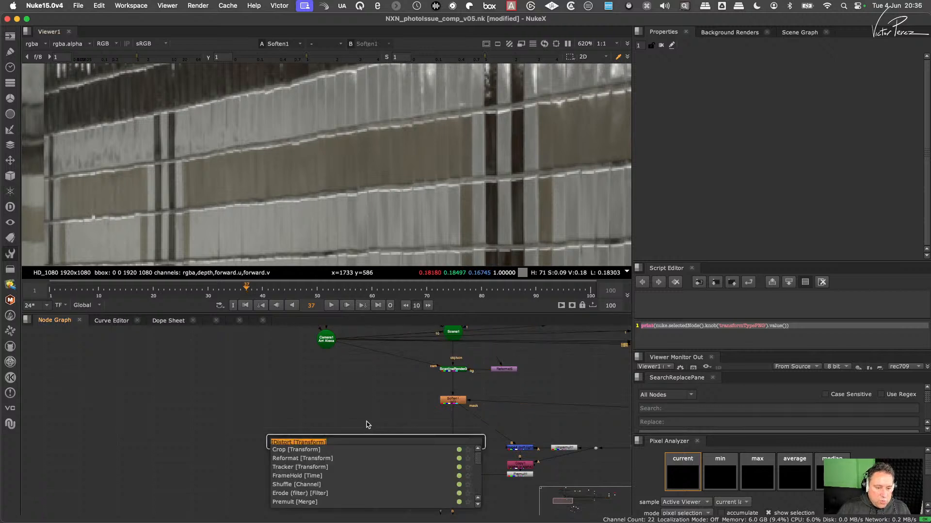
text(hue)
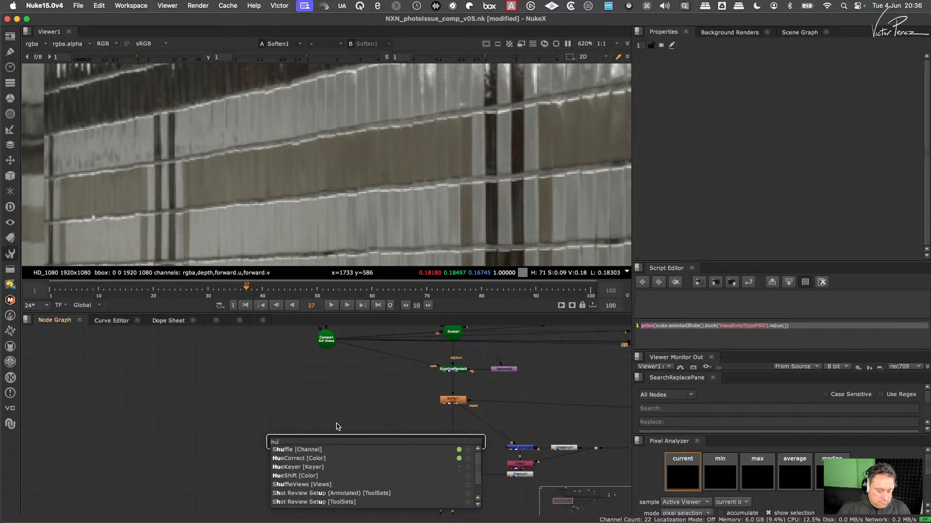
click(295, 467)
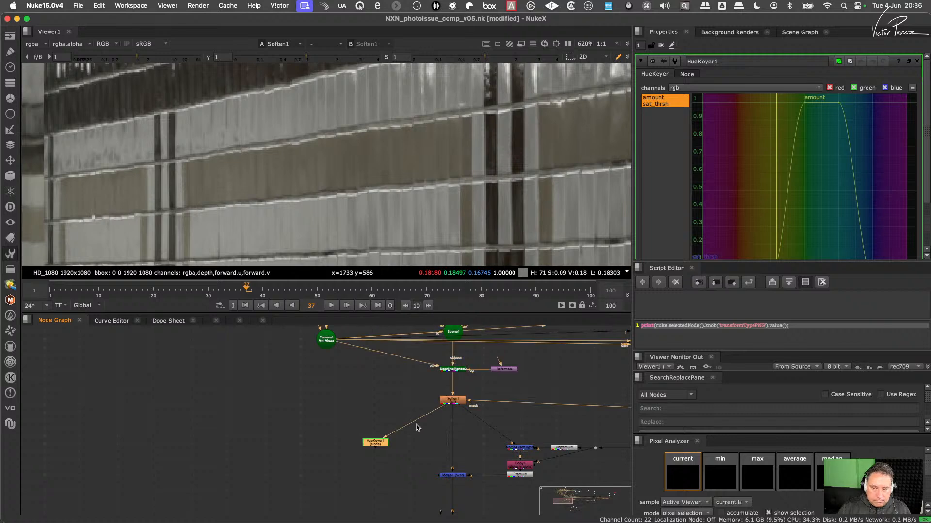
drag(380, 444, 368, 449)
key(1)
click(382, 352)
- Sample a patch of the brown tile band and shift all of the HueKeyer's amount curve points toward the sampled yellow hue
scroll(424, 179, down, 4)
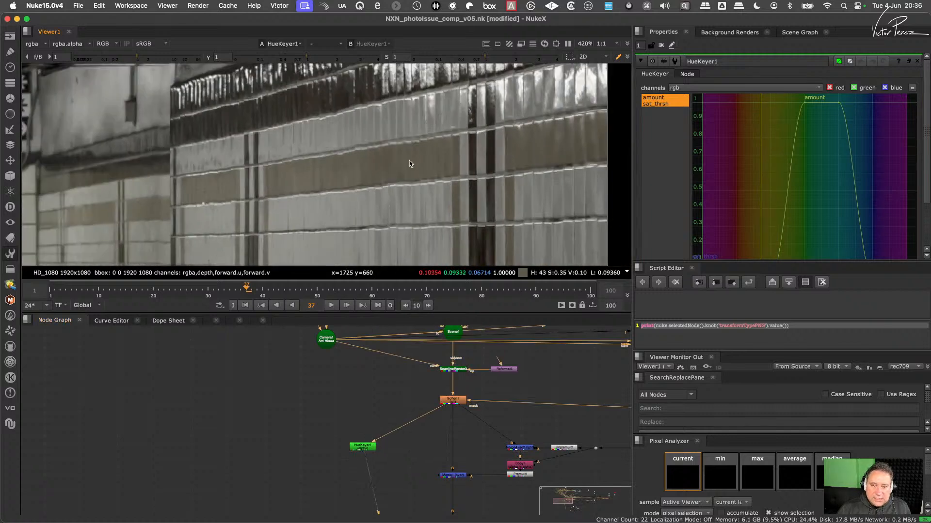
shift+super+drag(409, 156, 435, 172)
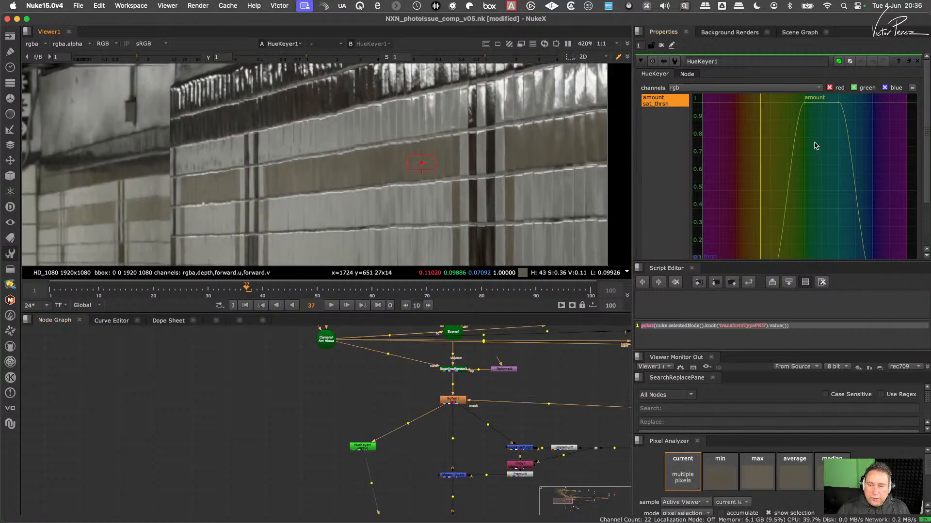
key(f)
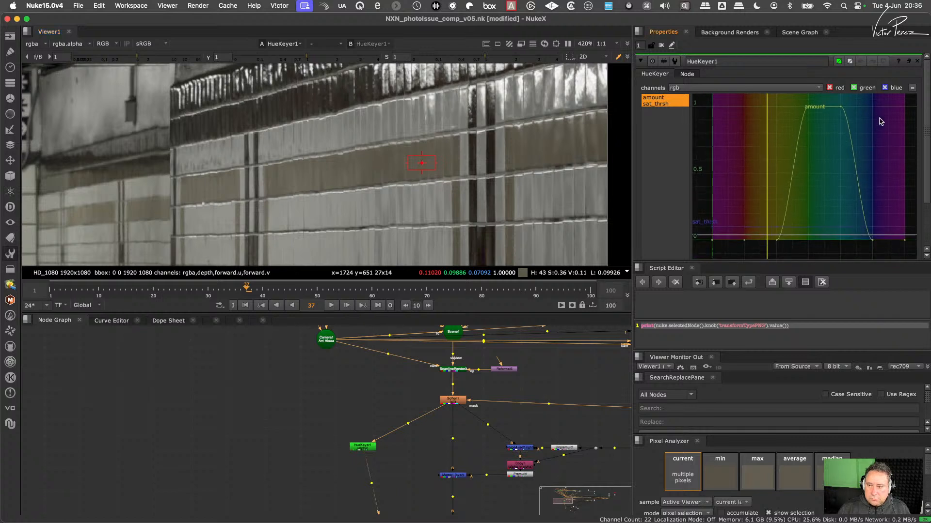
drag(881, 100, 754, 254)
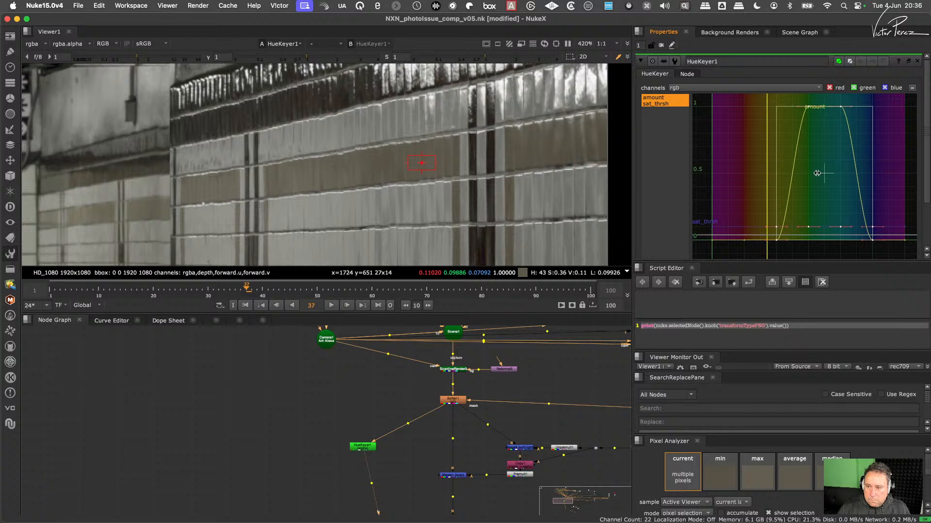
mouse_move(817, 173)
mouse_down()
mouse_move(778, 180)
mouse_move(802, 179)
mouse_up()
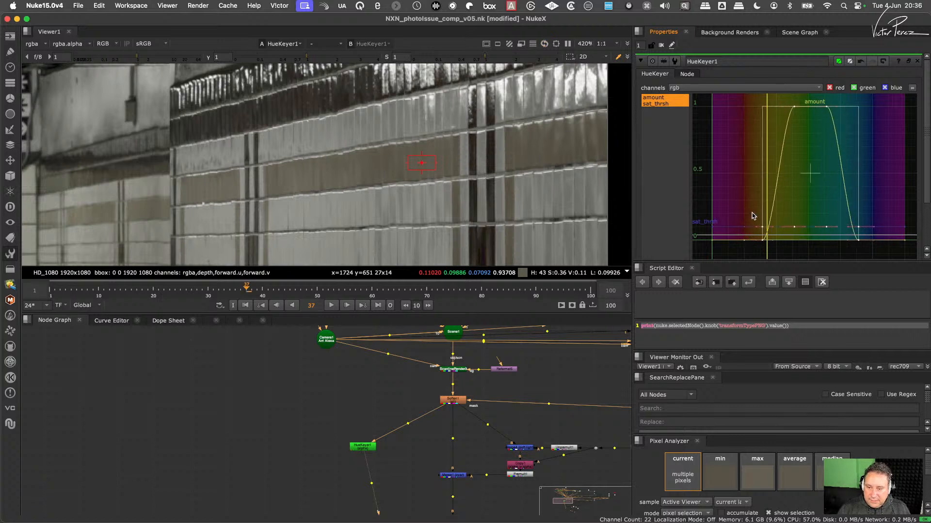
- Shift the HueKeyer's whole amount curve so its plateau covers the sampled tile hue, and display the keyer's alpha channel
click(735, 238)
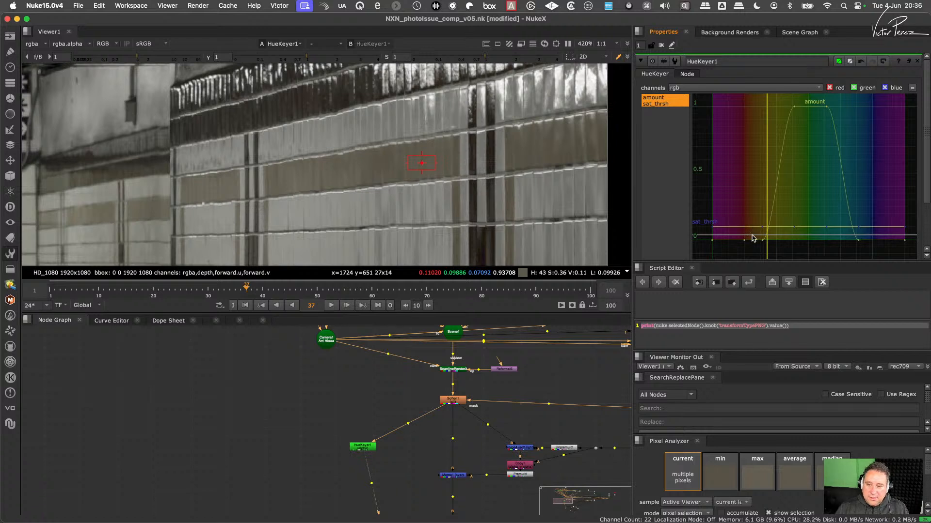
drag(750, 218, 736, 253)
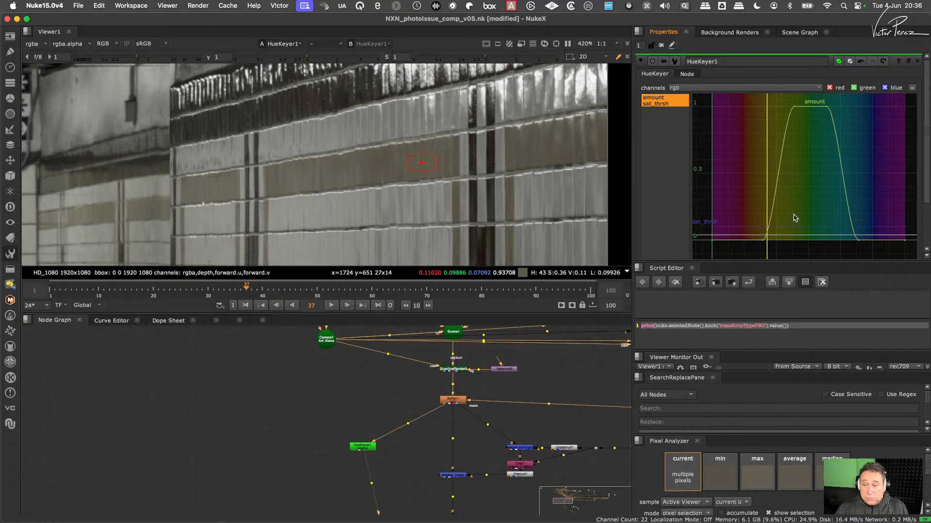
drag(855, 101, 775, 235)
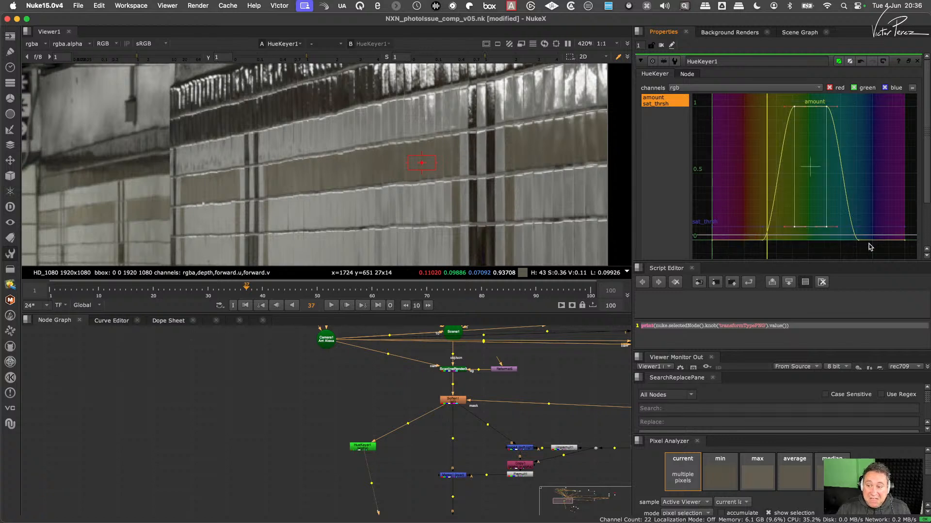
drag(868, 250, 756, 103)
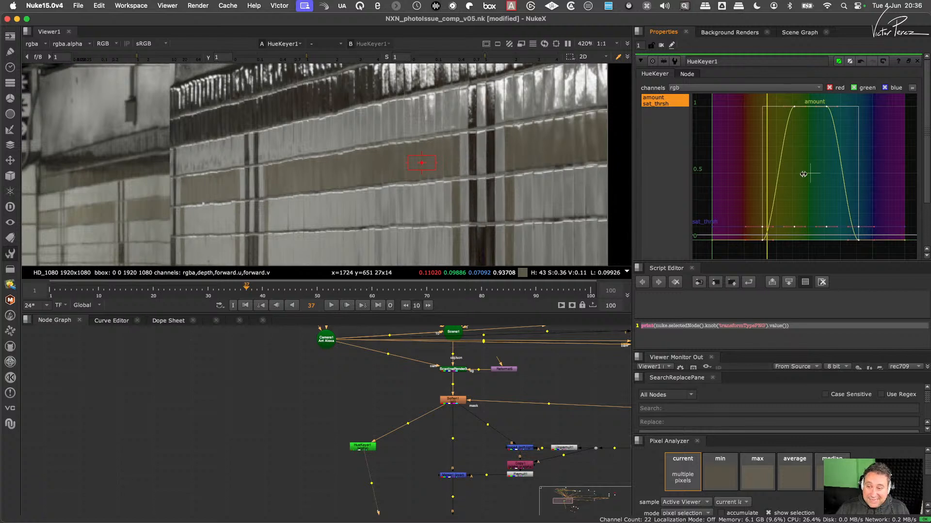
drag(803, 172, 771, 177)
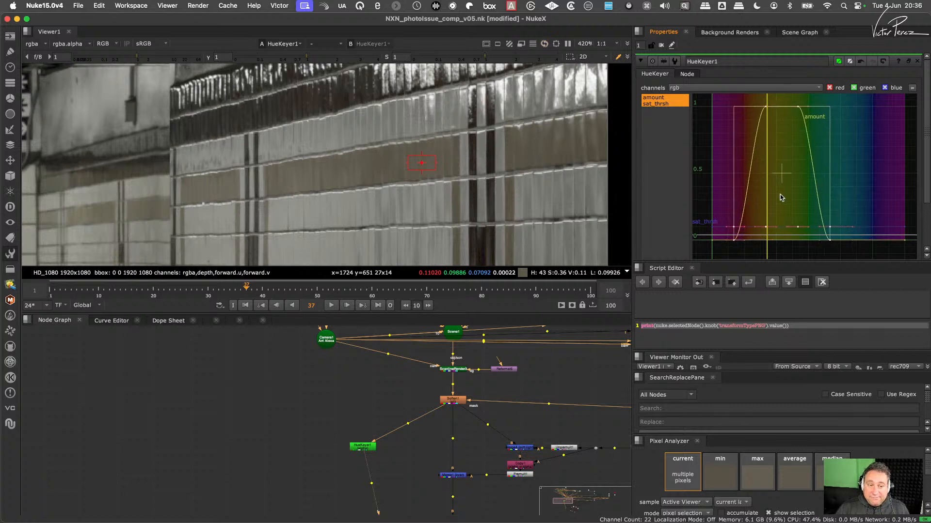
drag(327, 431, 395, 487)
key(a)
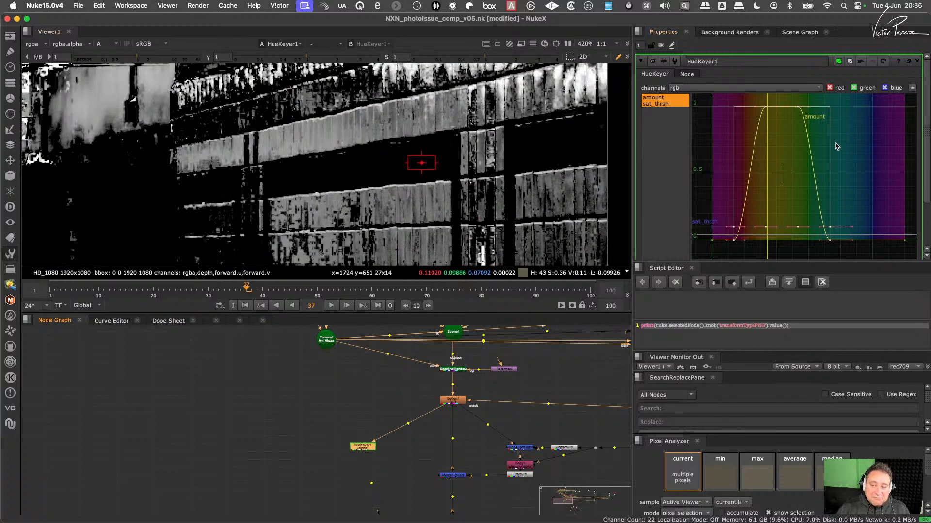
- Narrow the amount curve around the sampled hue by pulling in its green-side points and its red-side points
drag(830, 162, 825, 162)
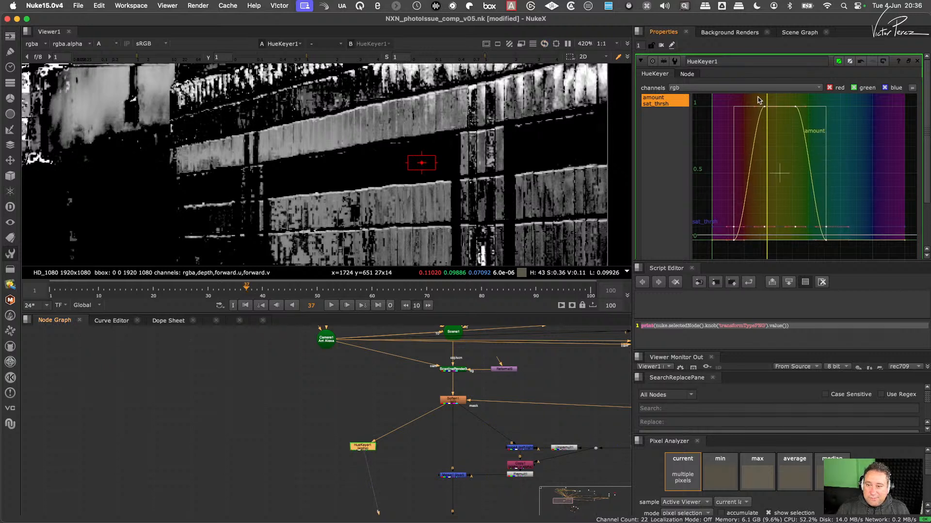
drag(758, 100, 838, 234)
drag(824, 186, 779, 190)
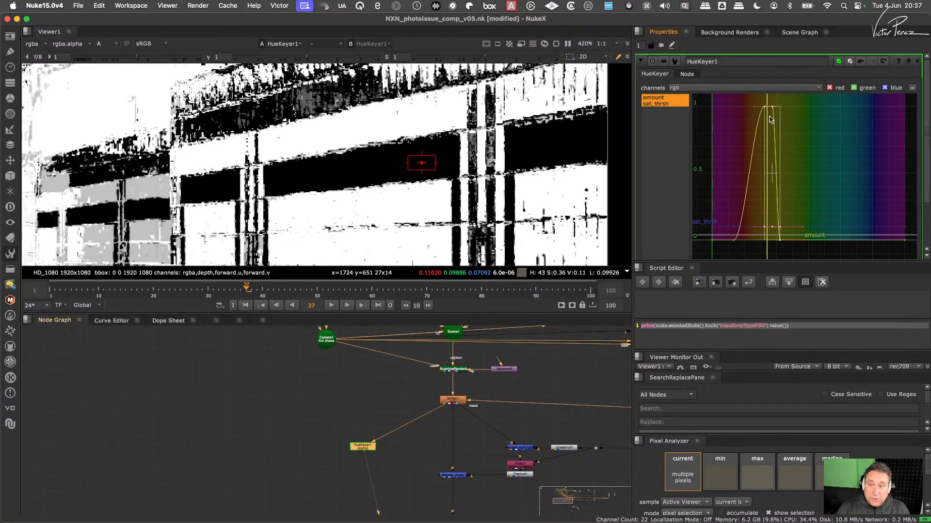
drag(768, 100, 713, 259)
drag(733, 179, 759, 185)
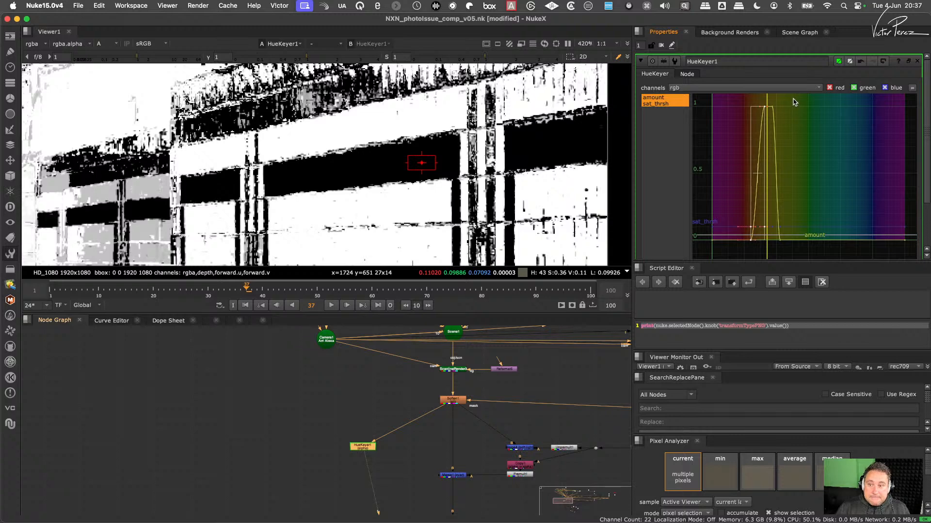
- Tighten both slopes and the plateau of the amount curve further into a thin peak around the sampled hue
drag(794, 99, 768, 256)
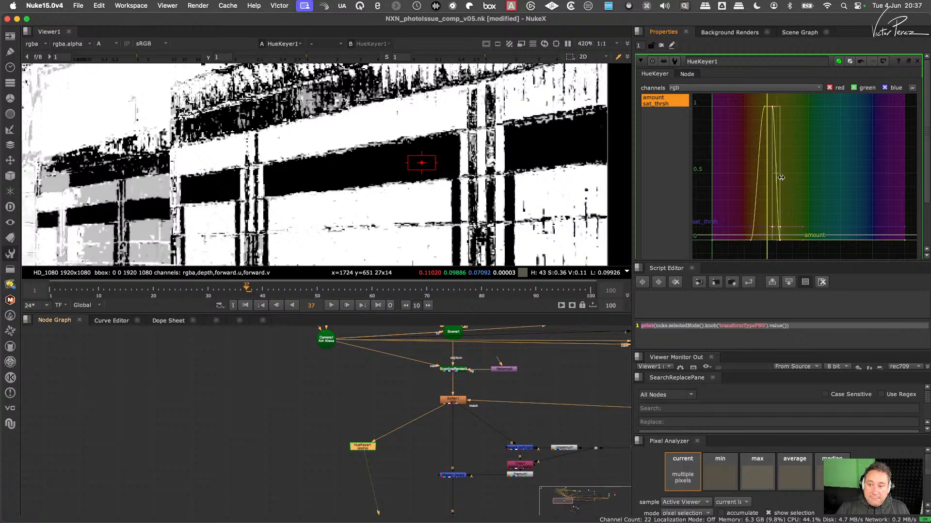
drag(781, 178, 776, 185)
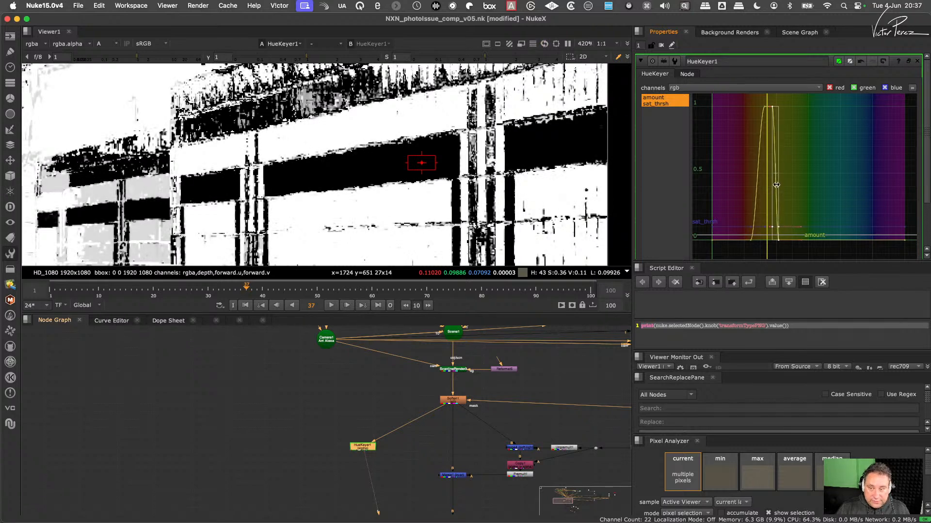
click(809, 167)
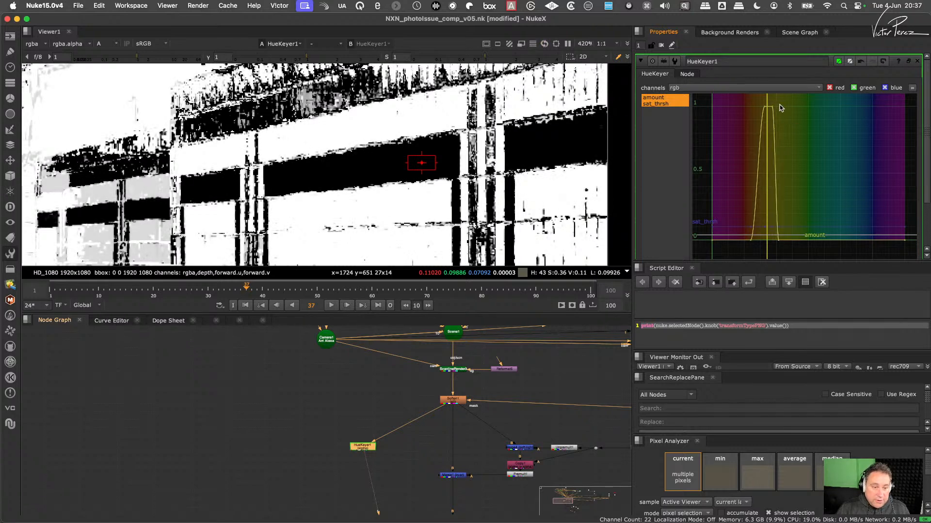
drag(781, 114, 766, 257)
drag(770, 179, 768, 182)
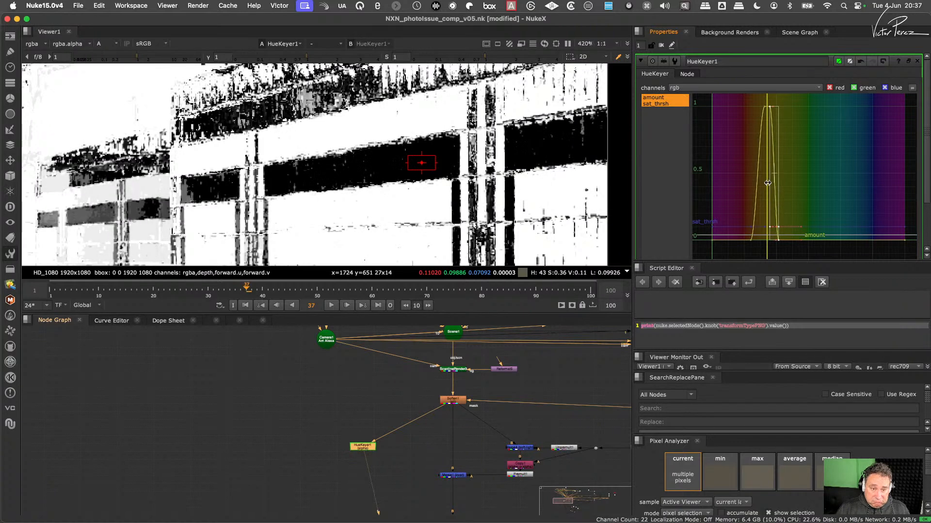
click(745, 166)
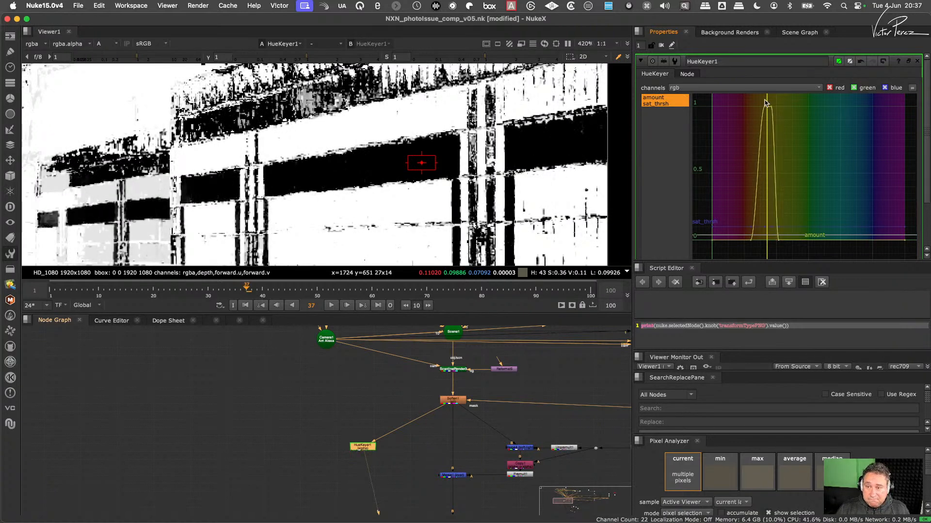
drag(750, 96, 767, 212)
drag(766, 100, 736, 264)
mouse_move(751, 172)
mouse_down()
mouse_move(769, 176)
mouse_move(761, 176)
mouse_up()
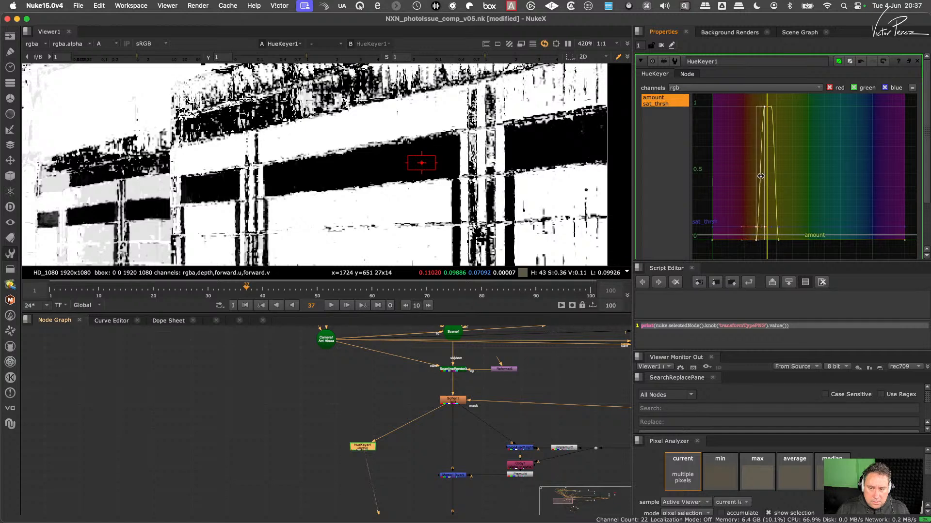
- Isolate the HueKeyer's sat_thrsh curve and shape it into a bump of about 0.26 at the sampled hue, with its other points near 0
scroll(499, 191, down, 5)
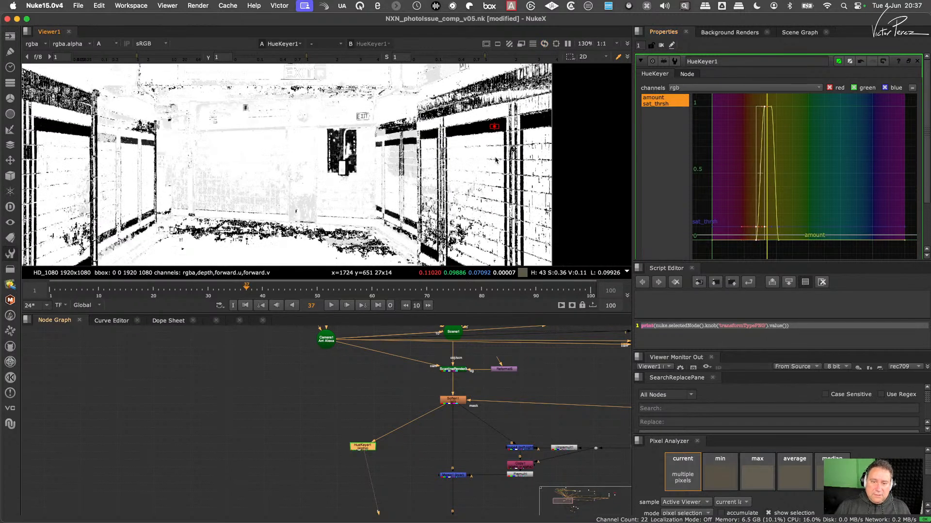
scroll(515, 165, up, 4)
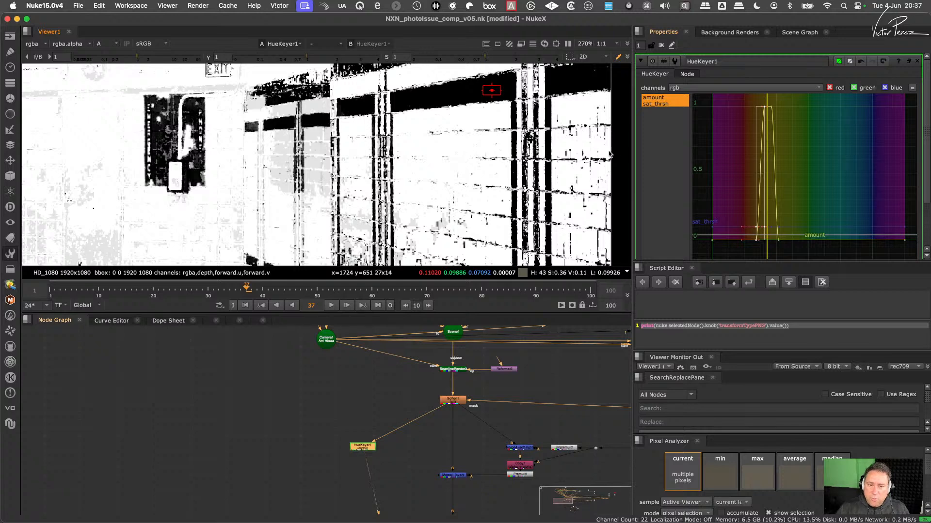
middle_drag(609, 151, 564, 157)
click(659, 100)
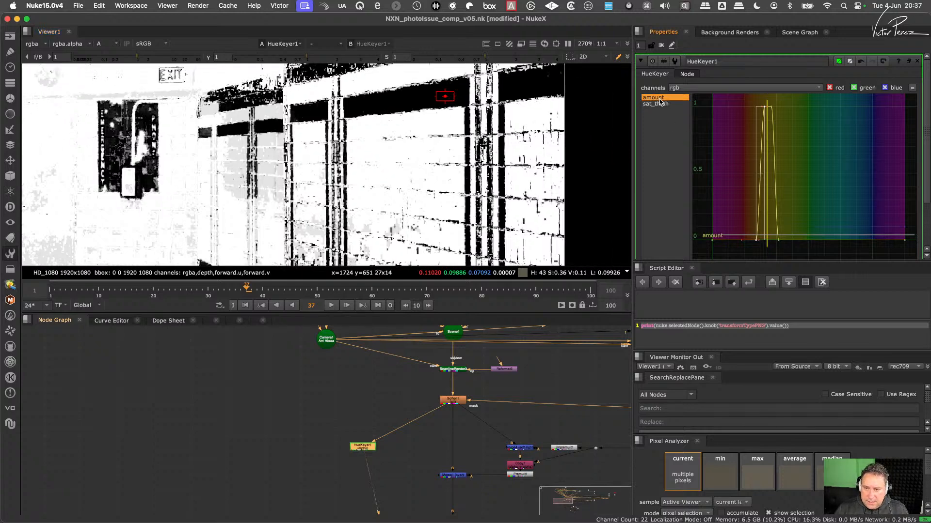
click(667, 103)
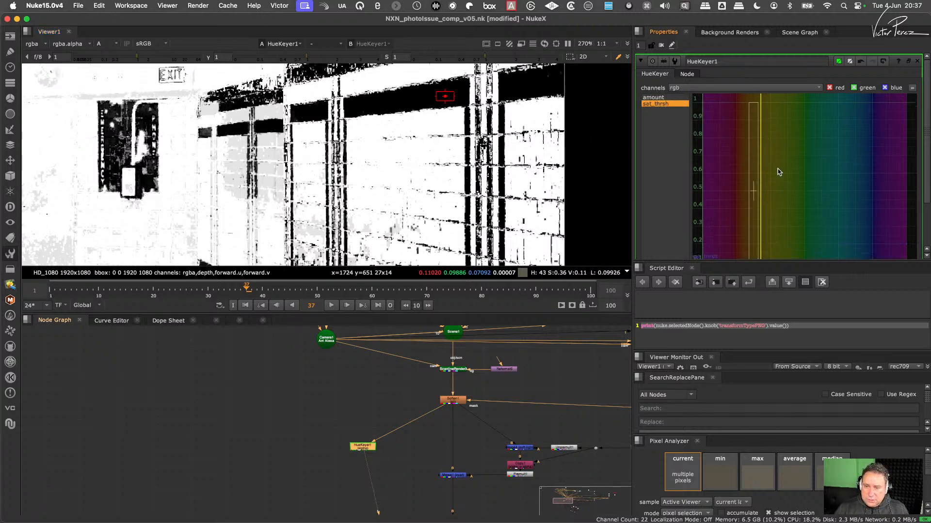
alt+middle_drag(778, 172, 775, 222)
click(785, 201)
drag(734, 208, 767, 247)
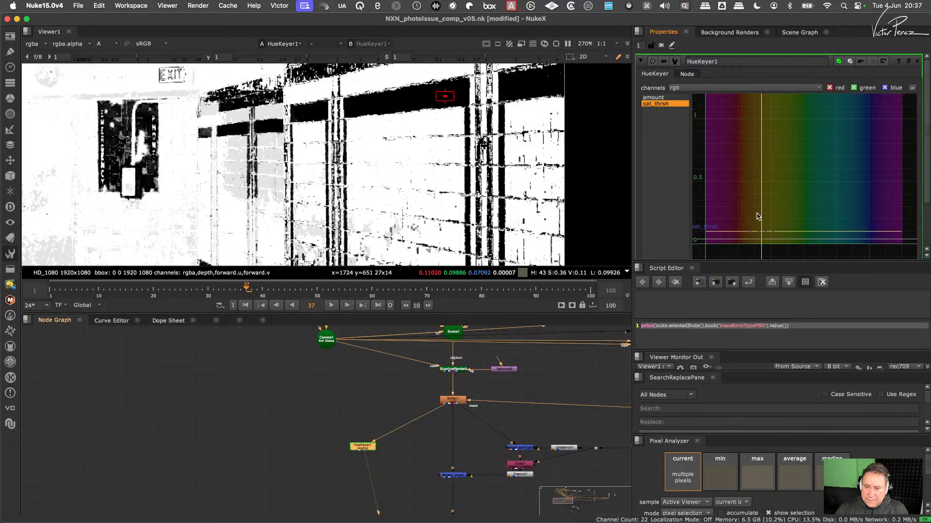
drag(749, 230, 705, 240)
drag(768, 212, 760, 213)
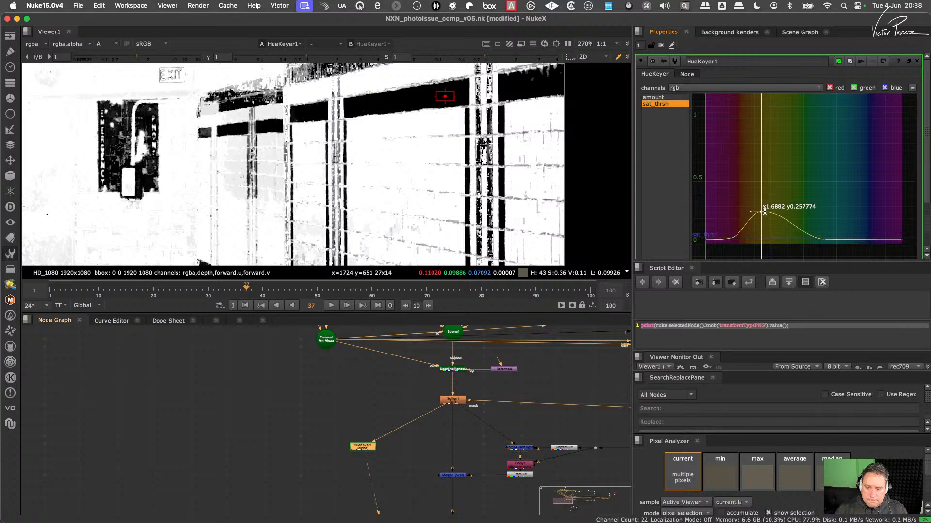
click(774, 200)
drag(764, 212, 764, 212)
- Append an Invert node after the HueKeyer and examine the inverted matte on the brown tile bands
scroll(515, 188, down, 8)
middle_drag(477, 199, 468, 151)
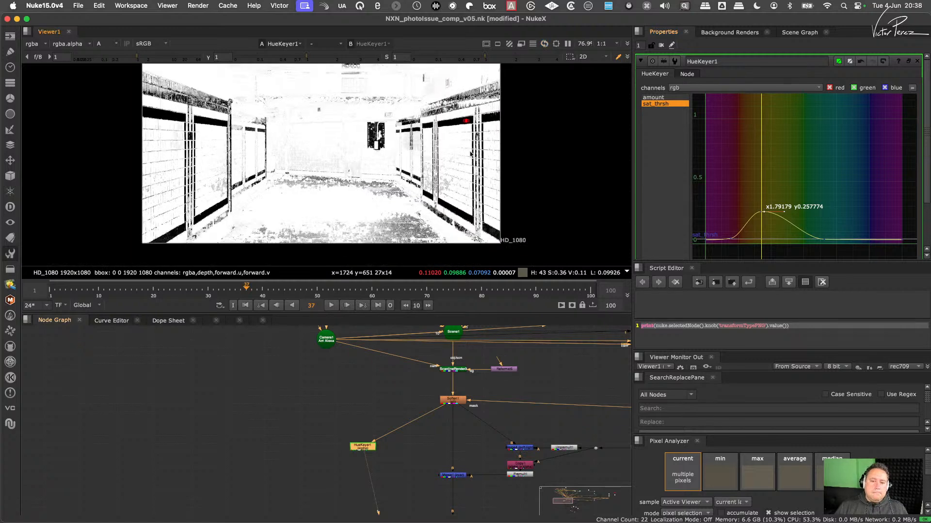
scroll(500, 154, up, 7)
key(f)
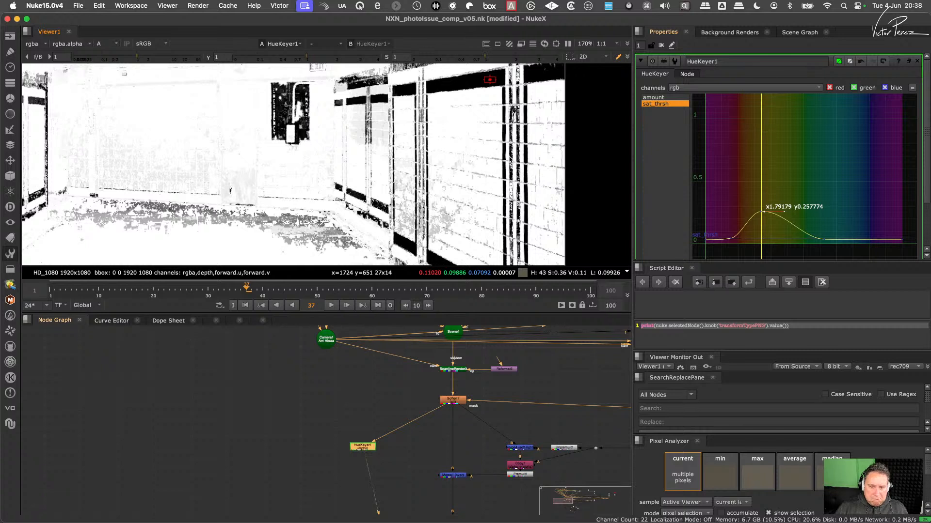
middle_drag(497, 125, 455, 160)
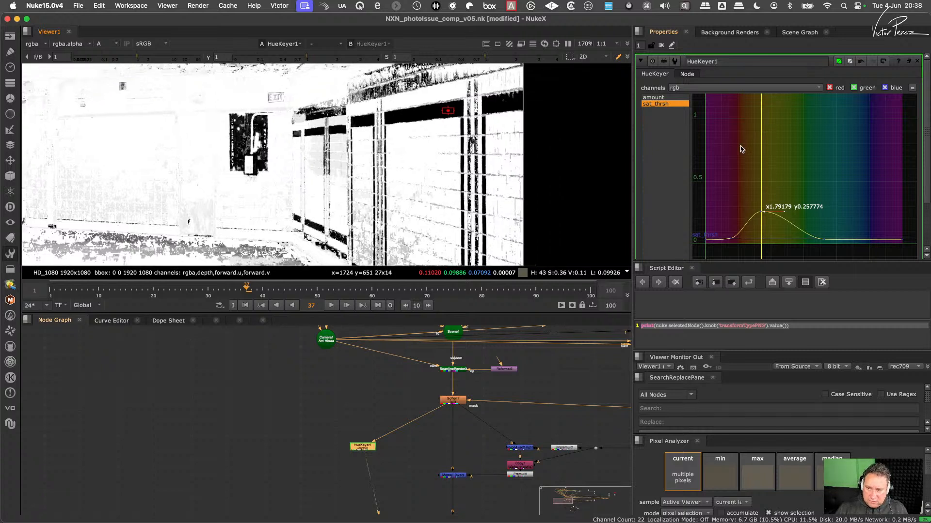
key(Tab)
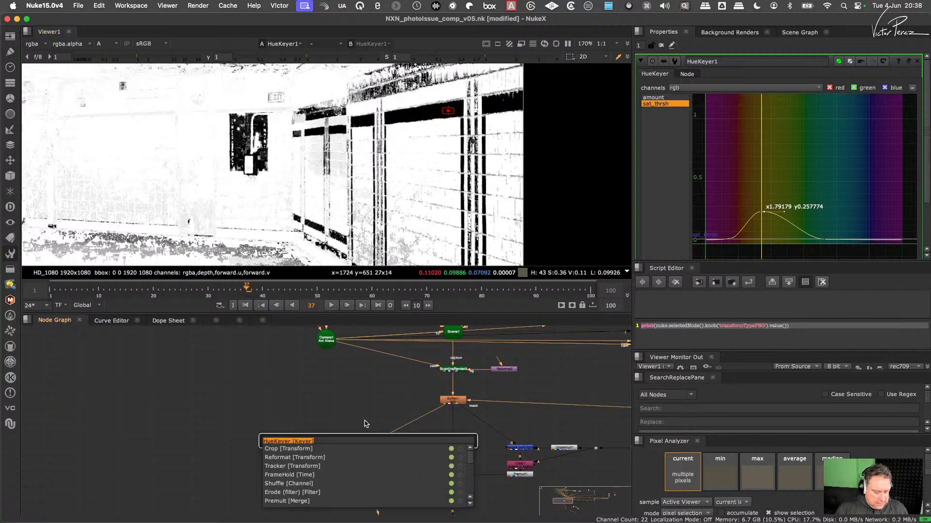
text(in)
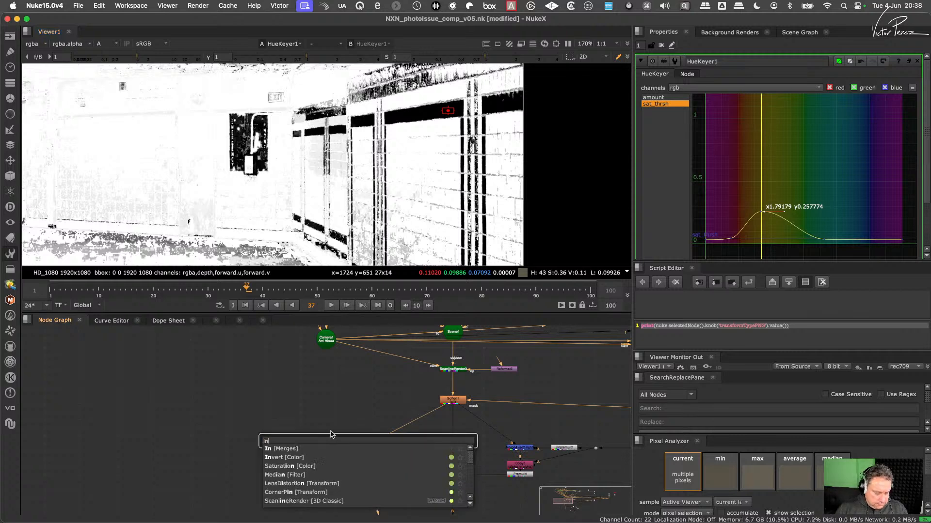
click(286, 458)
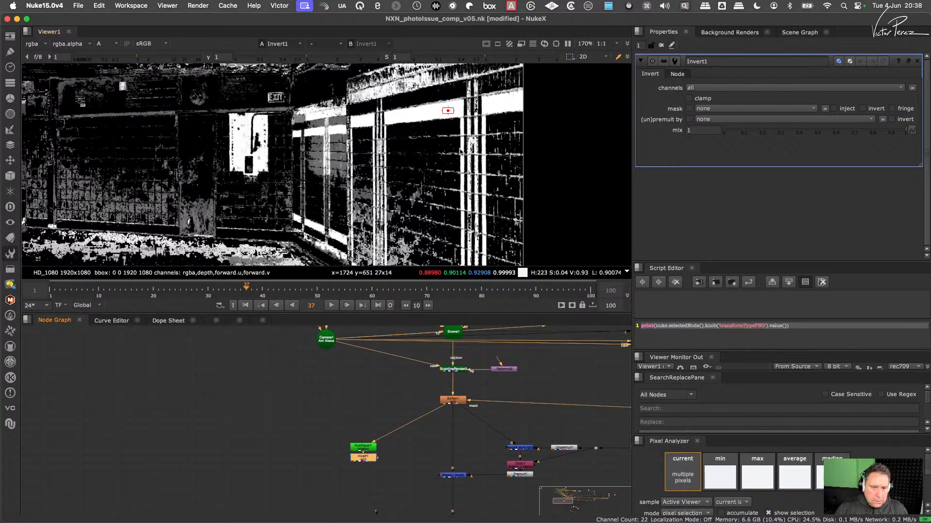
scroll(460, 151, up, 3)
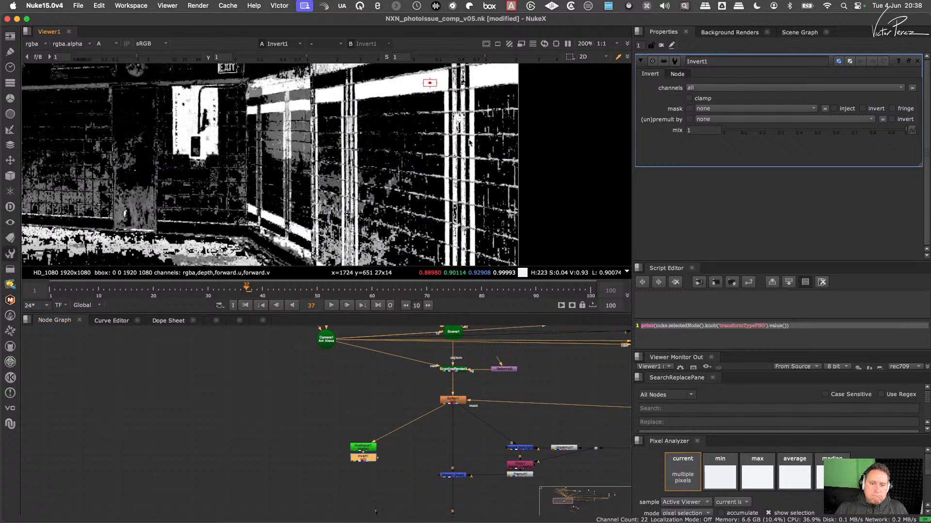
middle_drag(456, 105, 451, 119)
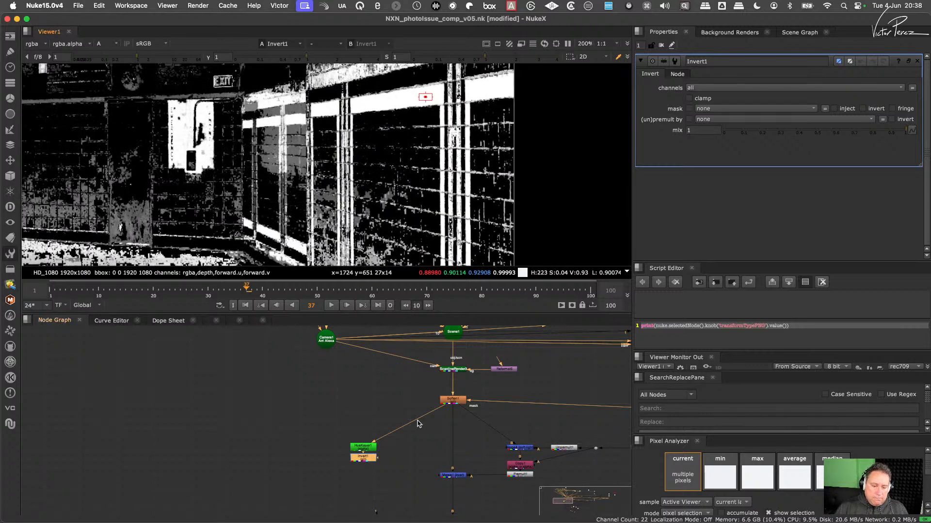
- View the Soften1 output in colour and examine the dark vertical tiles on the wall closely
click(450, 402)
key(1)
key(a)
scroll(468, 117, up, 4)
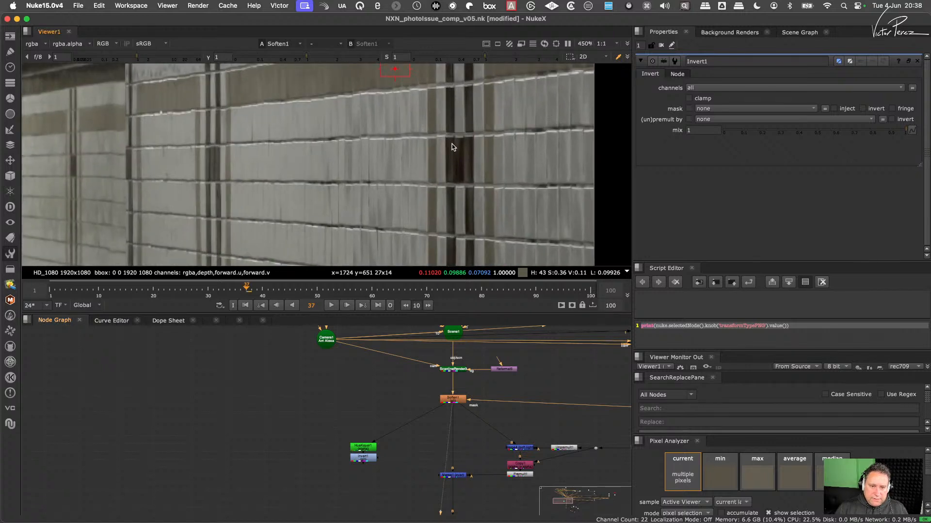
- Add a Keyer node, connect its input to Soften1, place it beside the HueKeyer and view its alpha channel
middle_drag(378, 432, 400, 429)
click(336, 431)
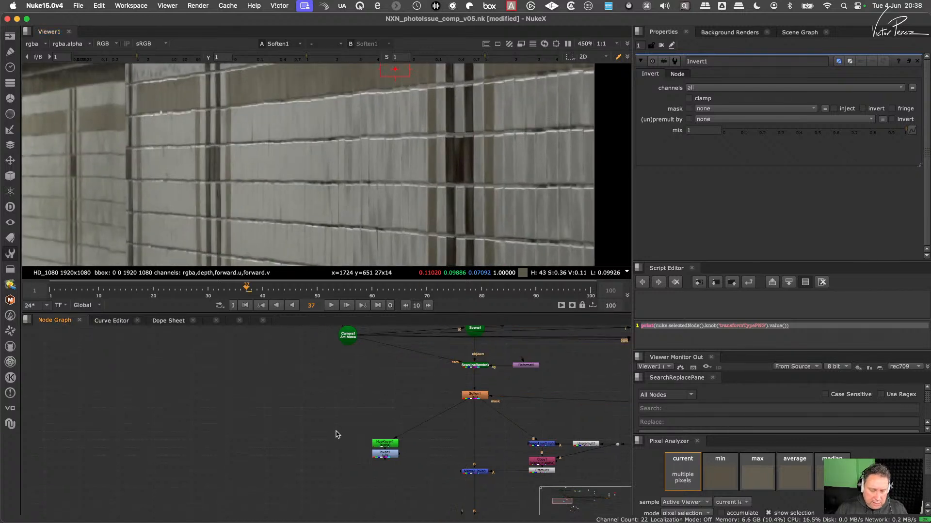
key(Tab)
text(key)
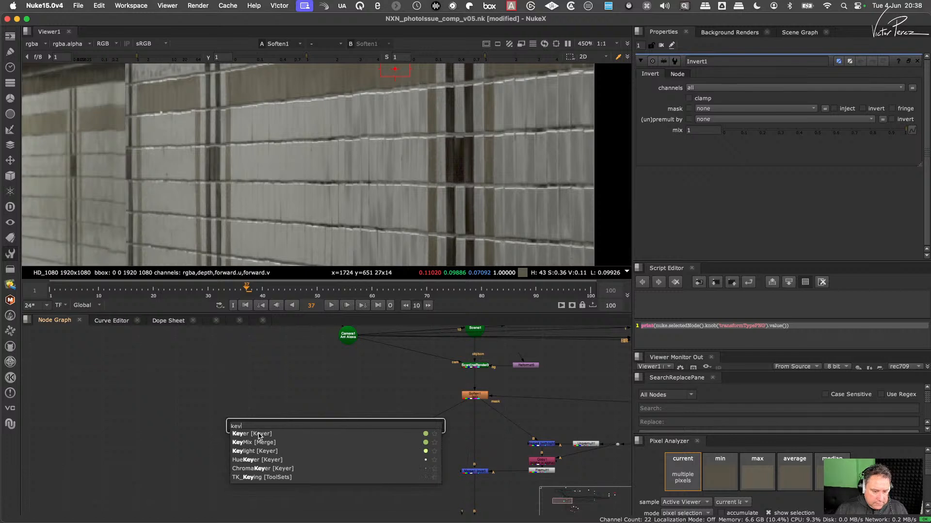
key(Down)
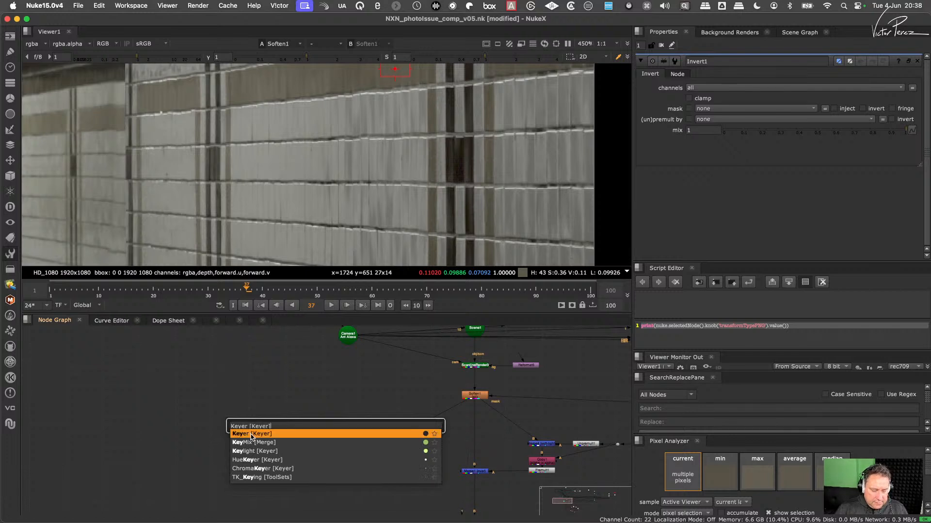
key(Return)
drag(354, 416, 463, 396)
drag(346, 434, 342, 441)
key(1)
key(a)
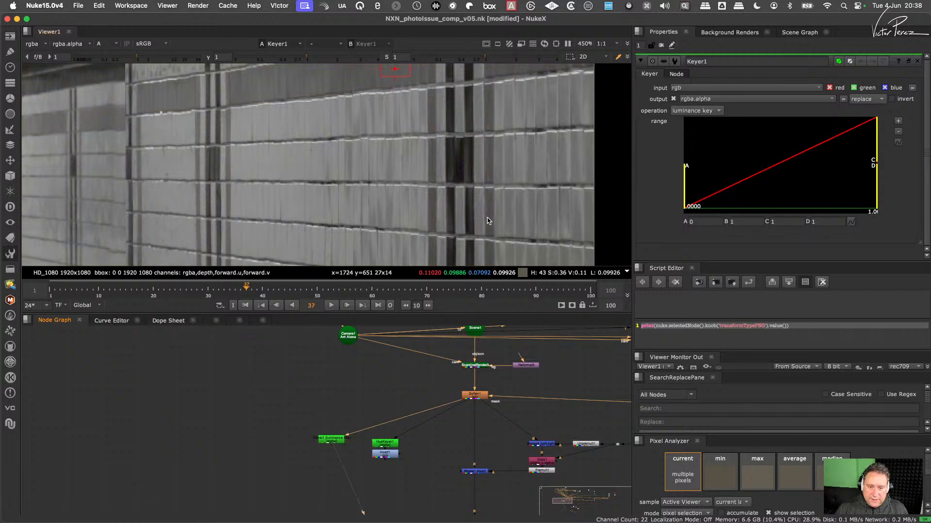
- Set the Keyer's luminance range to A about 0.052 and B about 0.066, then check the matte across the wall
drag(686, 187, 728, 186)
drag(876, 148, 734, 160)
scroll(481, 243, down, 5)
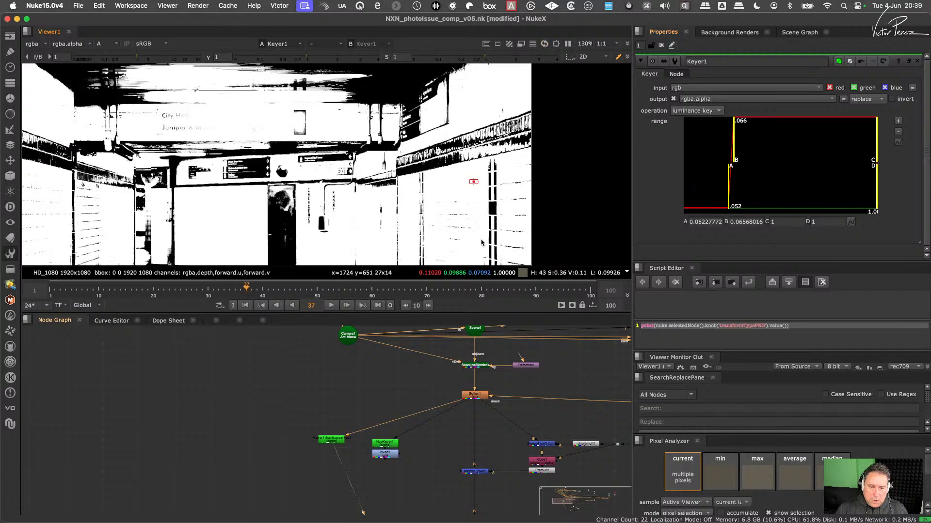
- Compare the Keyer1 matte with the inverted HueKeyer matte on the dark vertical tiles of the wall
middle_drag(470, 225, 446, 177)
scroll(461, 172, up, 2)
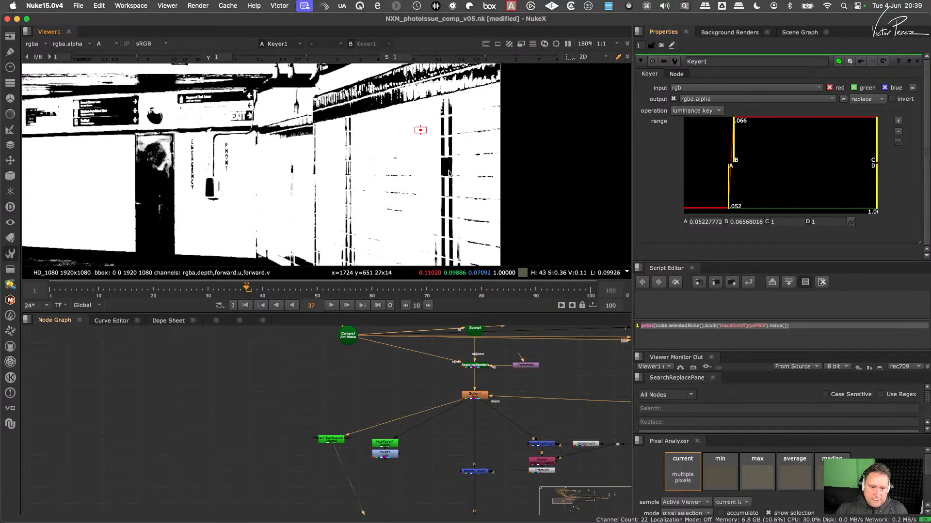
scroll(449, 173, up, 2)
scroll(387, 433, up, 2)
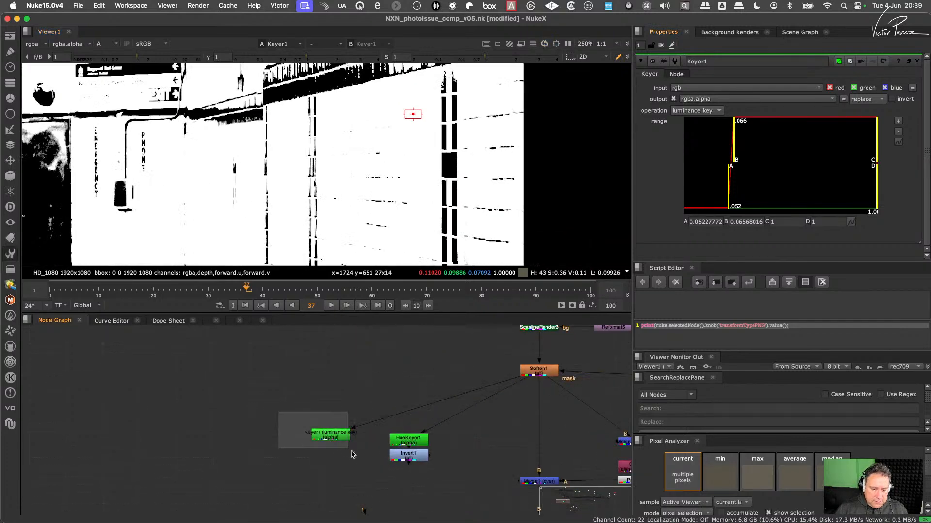
key(1)
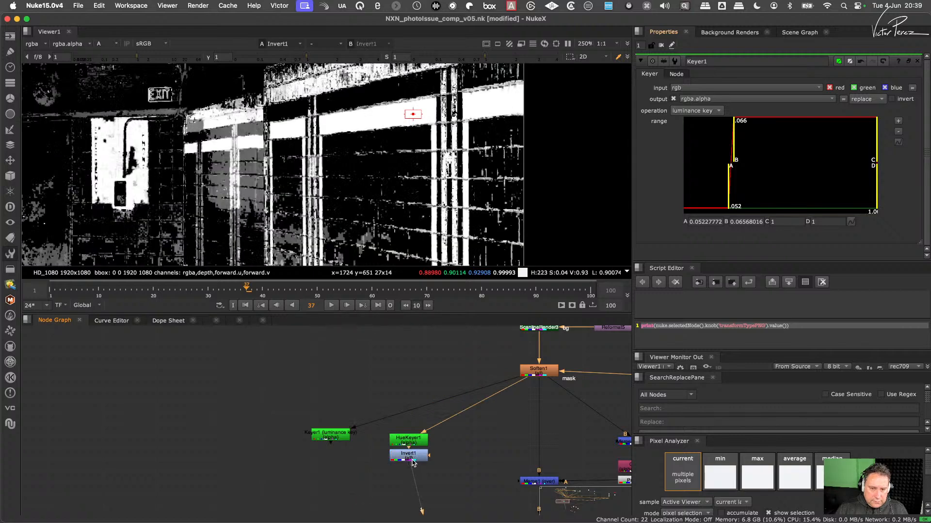
drag(293, 412, 376, 465)
key(1)
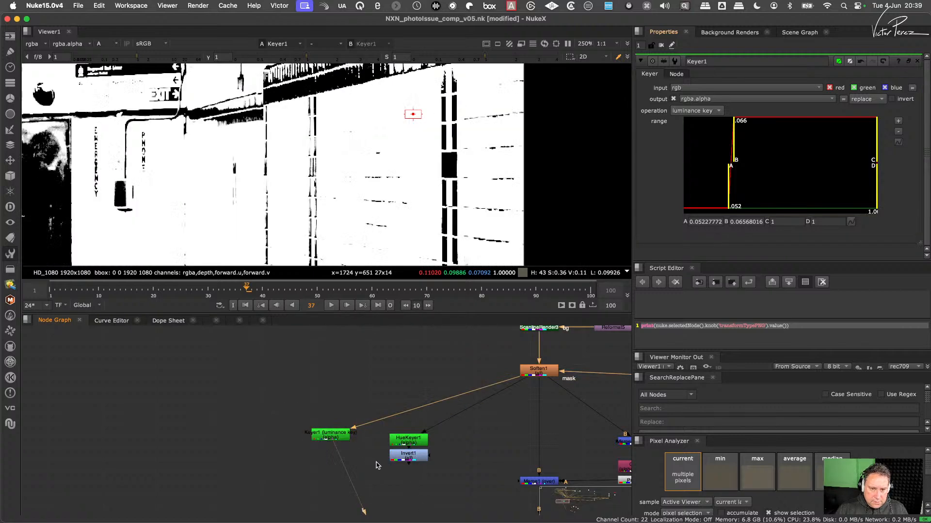
click(406, 460)
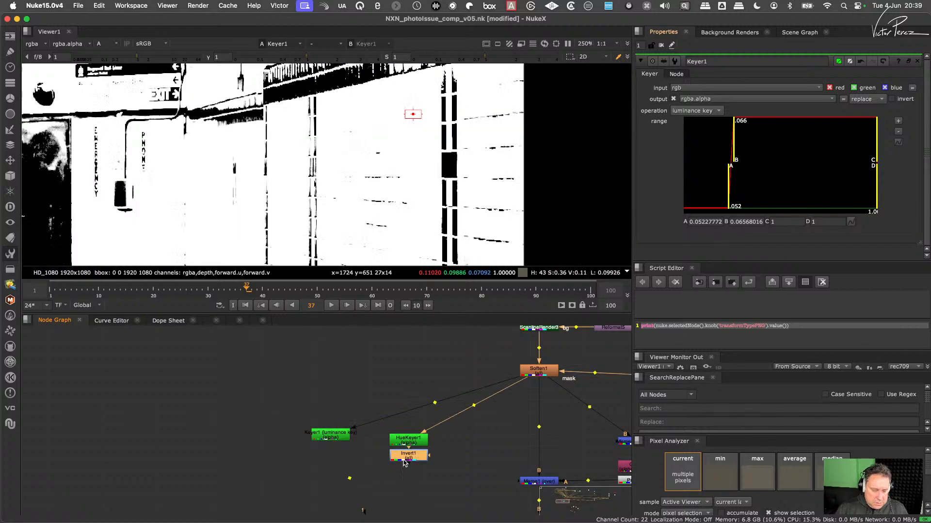
- Append an Invert node after Keyer1 and compare its matte with the Invert1 output on the tiled wall
click(338, 438)
key(ctrl+i)
key(1)
scroll(429, 143, down, 5)
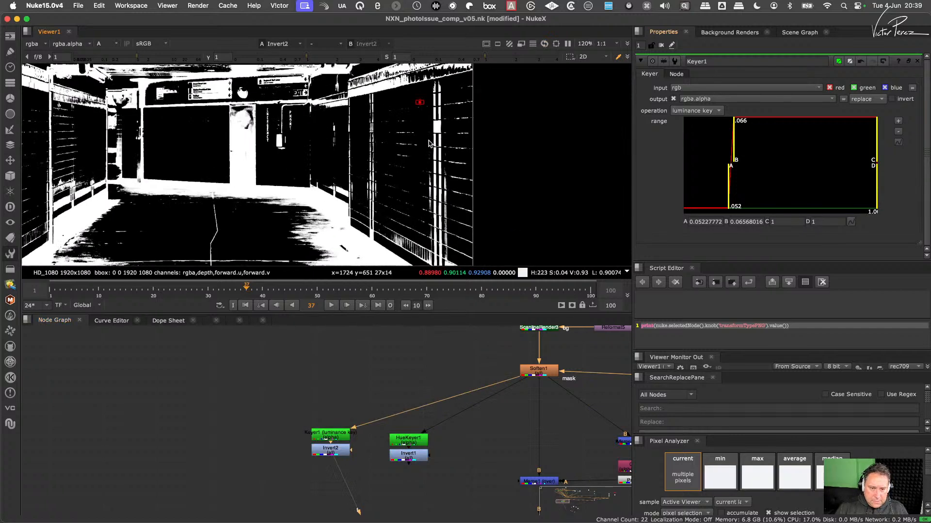
scroll(429, 143, up, 3)
click(410, 452)
key(1)
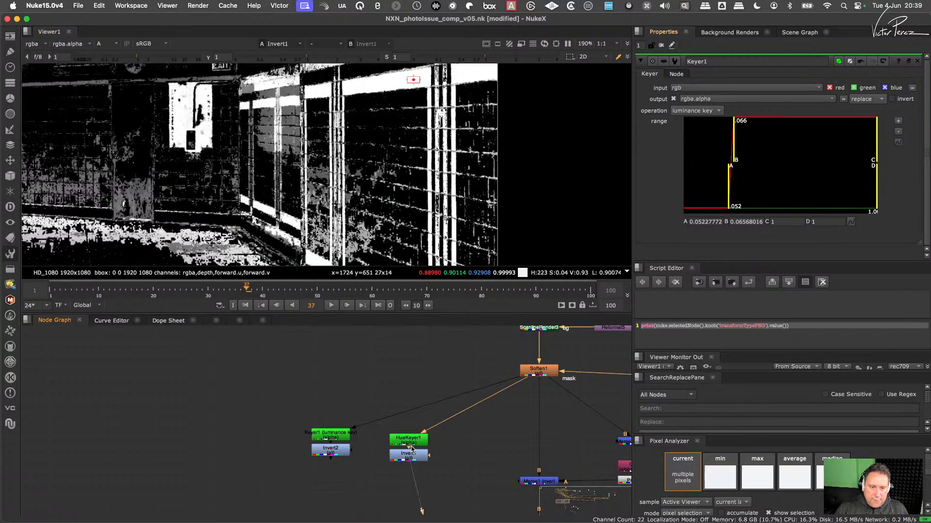
click(332, 452)
key(1)
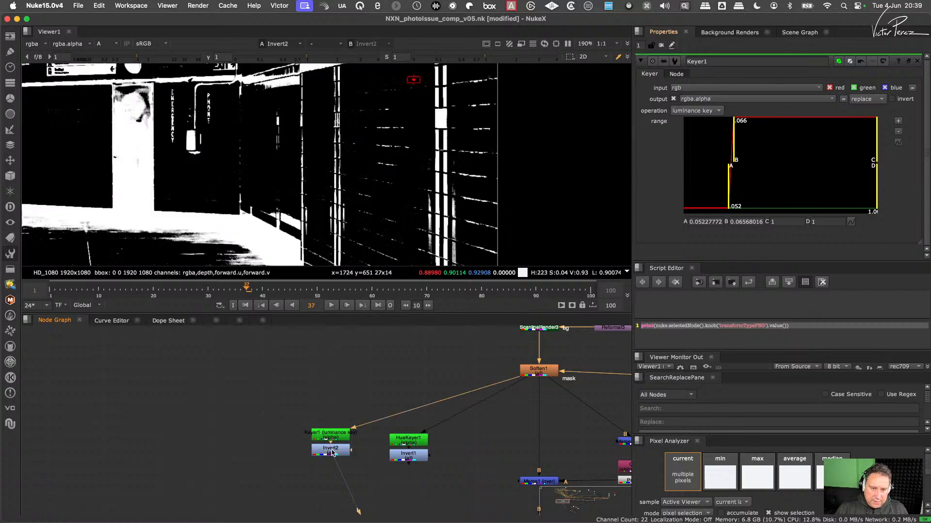
- Add a Merge node with Invert2 as input A and Invert1 as input B, and view its output
click(379, 494)
key(m)
drag(384, 490, 337, 453)
mouse_move(410, 477)
mouse_down()
mouse_move(408, 457)
mouse_move(409, 490)
mouse_move(416, 483)
mouse_up()
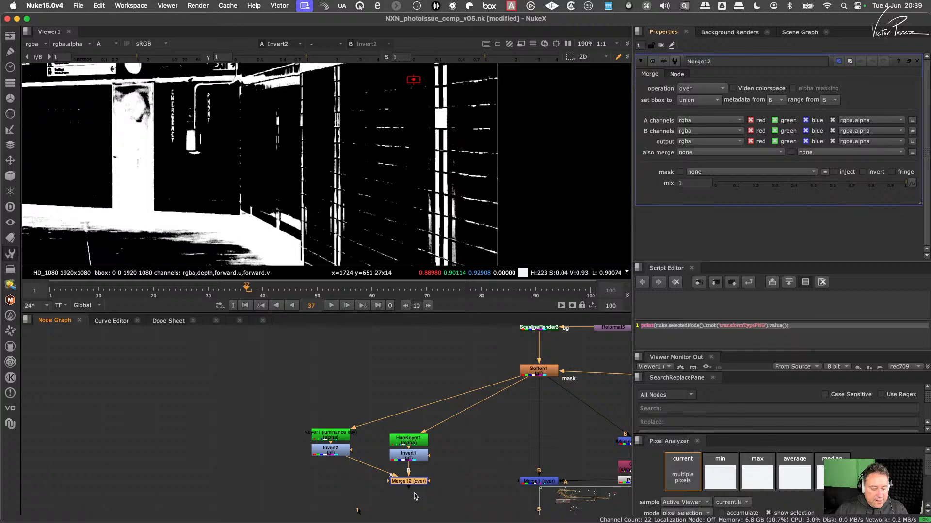
click(439, 482)
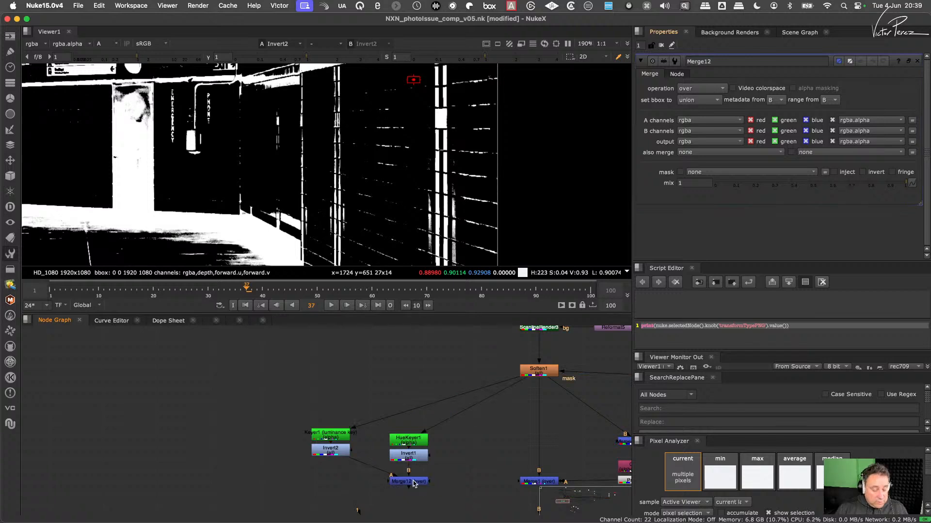
click(418, 483)
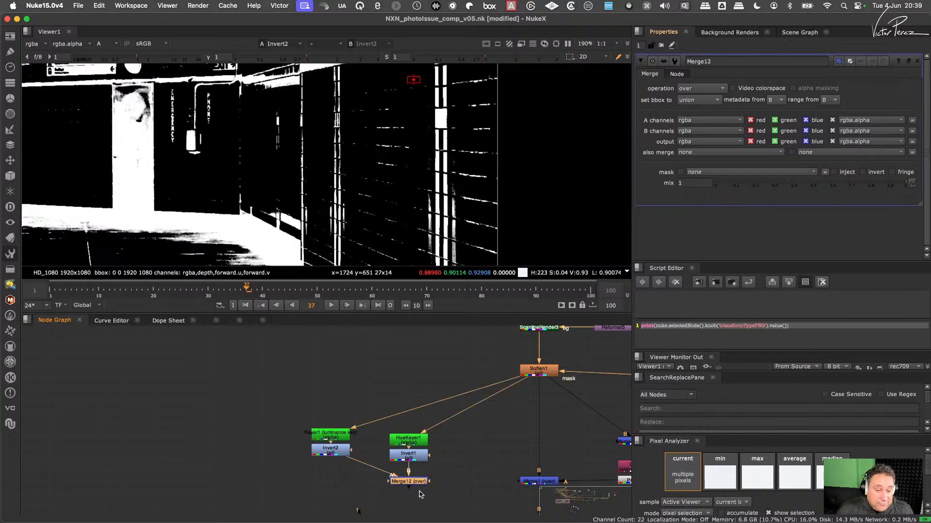
key(1)
click(445, 475)
click(411, 483)
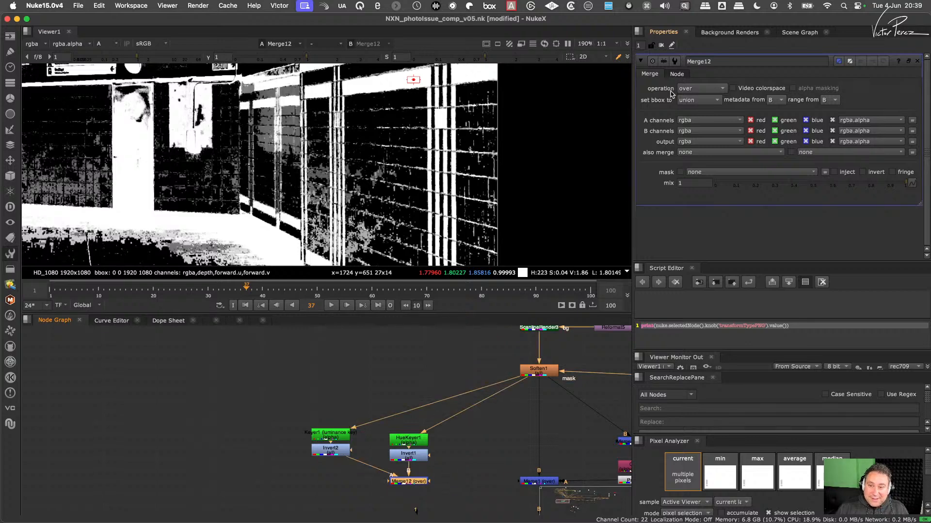
- Set the Merge12 operation to stencil, placing the node directly beneath Invert1, and inspect the combined matte on the wall
click(707, 87)
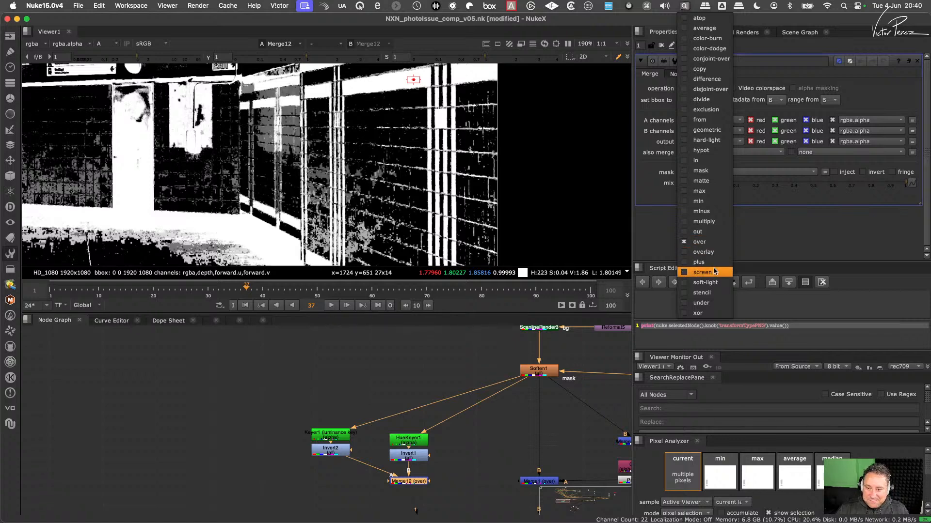
click(710, 292)
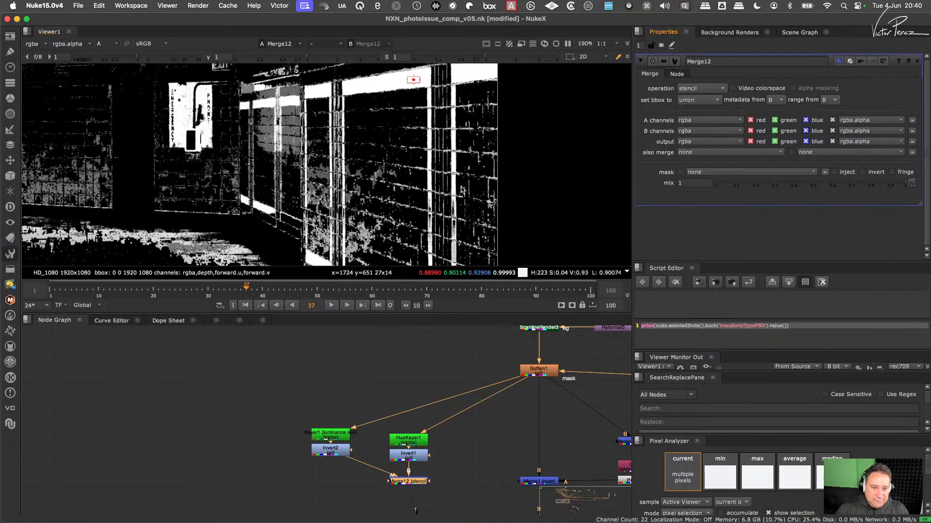
scroll(462, 189, down, 3)
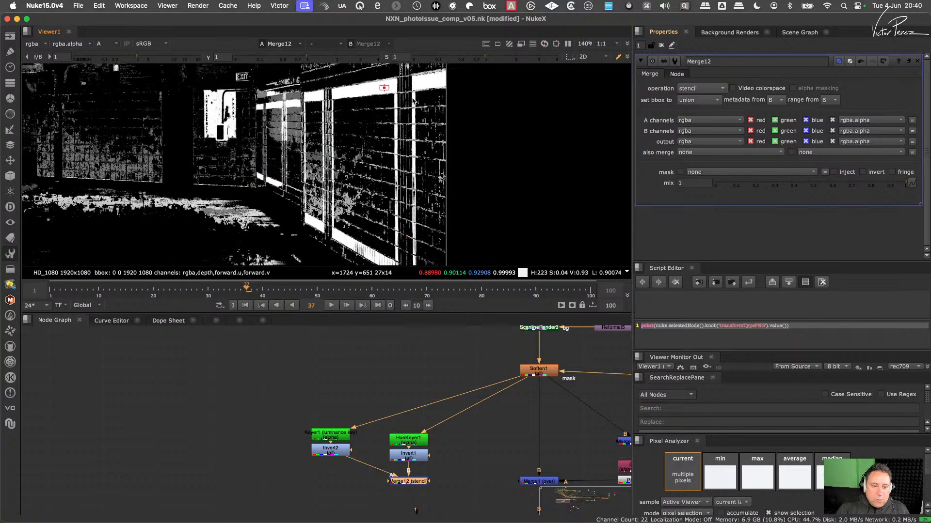
click(387, 495)
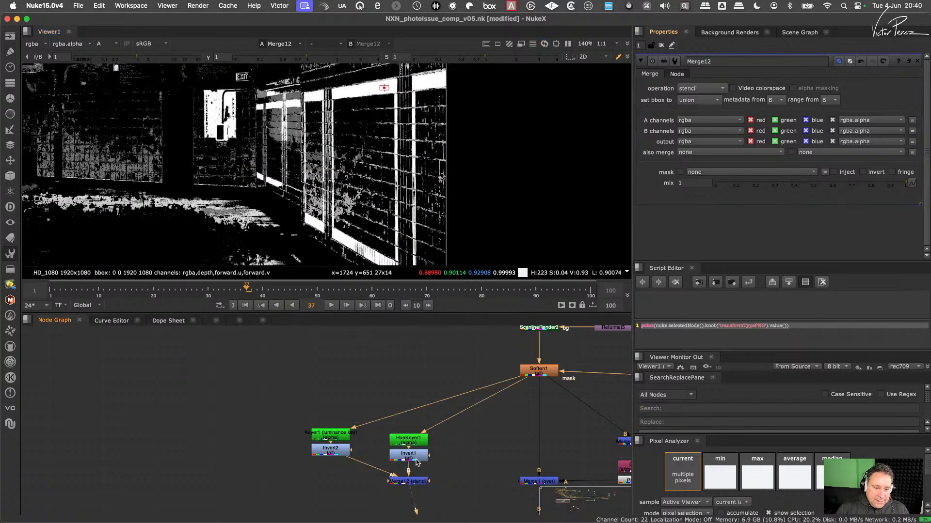
scroll(353, 142, up, 3)
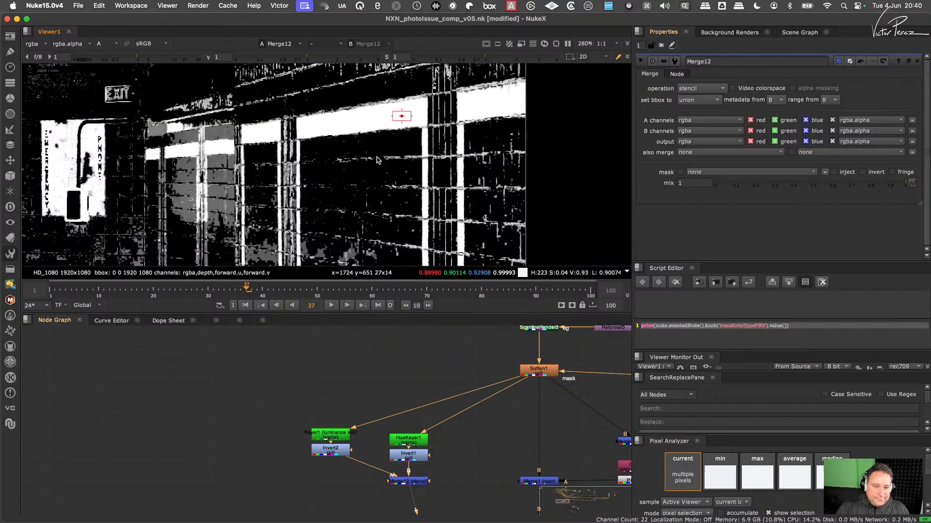
scroll(380, 134, up, 5)
scroll(398, 121, down, 4)
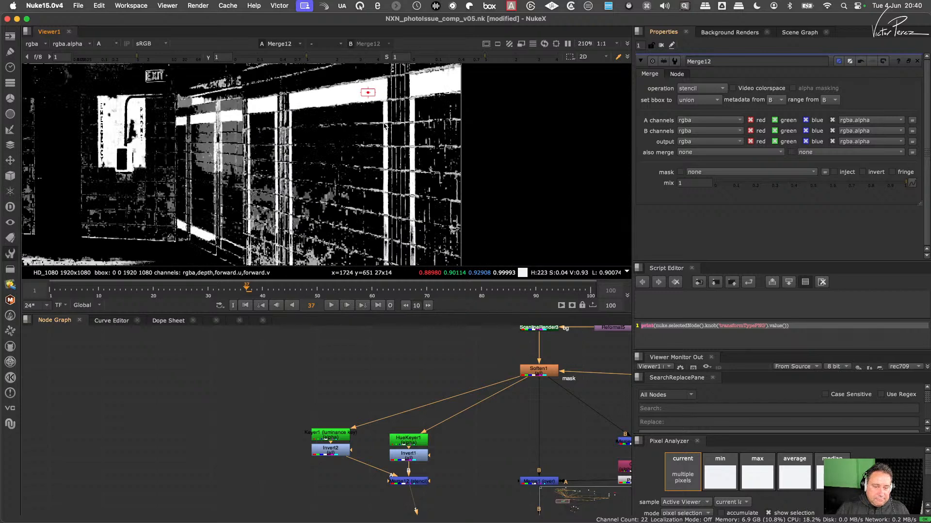
mouse_move(374, 103)
middle_down()
mouse_move(376, 126)
mouse_move(383, 89)
middle_up()
click(417, 482)
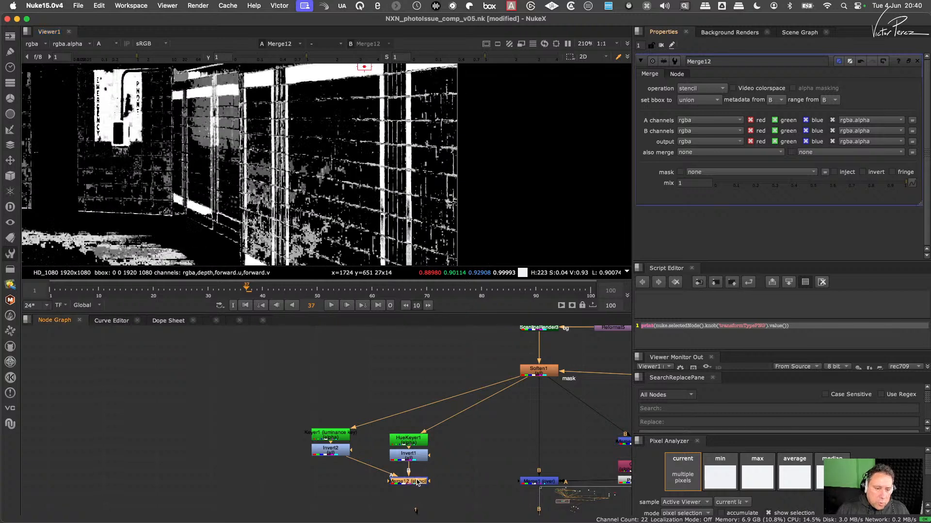
drag(417, 481, 416, 474)
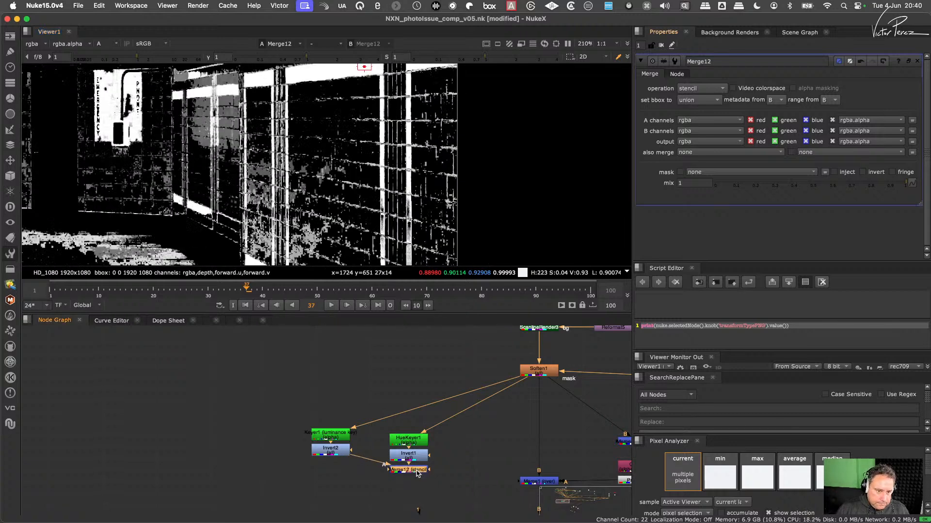
scroll(355, 139, up, 4)
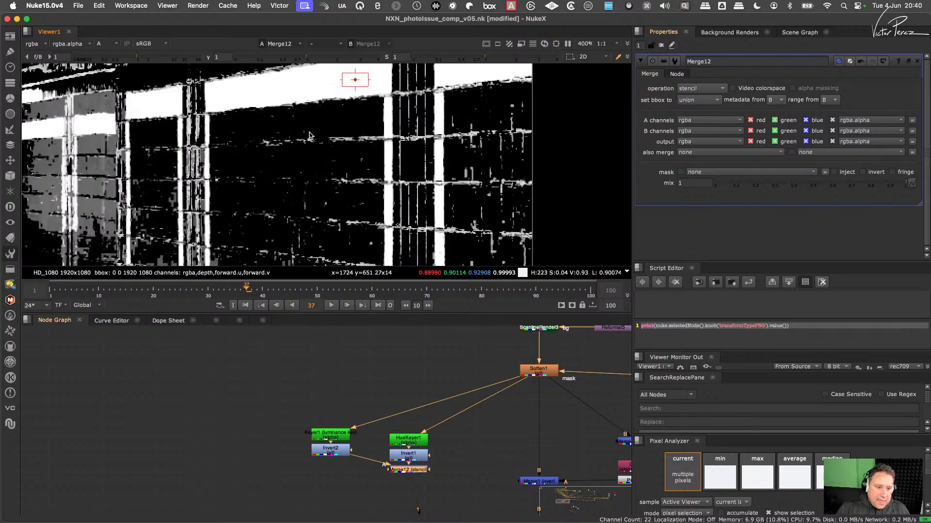
middle_drag(313, 131, 333, 118)
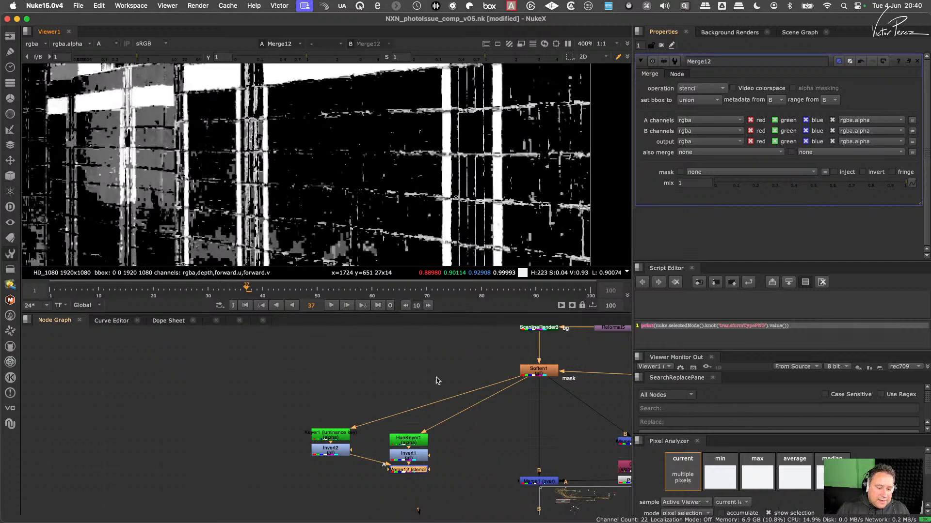
- Reshape the peak of HueKeyer1's amount curve with a point at x about 1.696, y 1, and check the resulting matte
drag(414, 442, 415, 436)
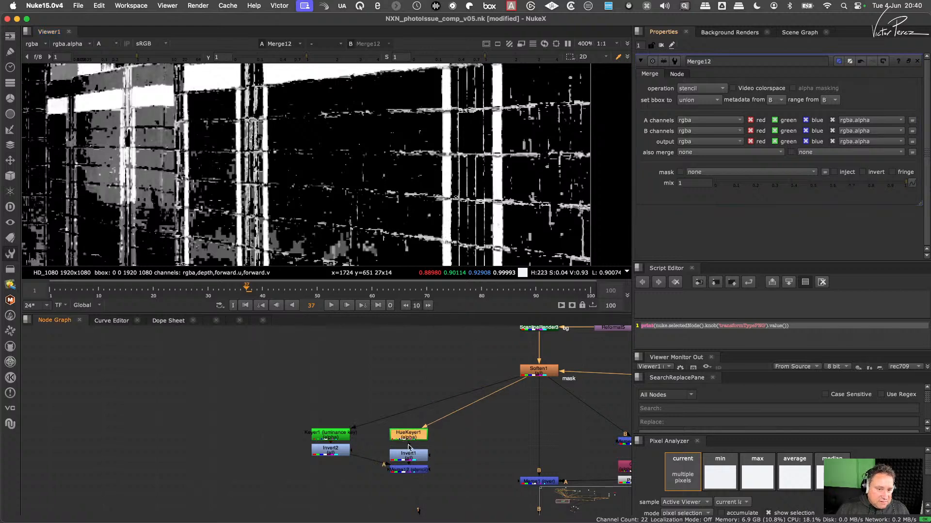
double_click(410, 438)
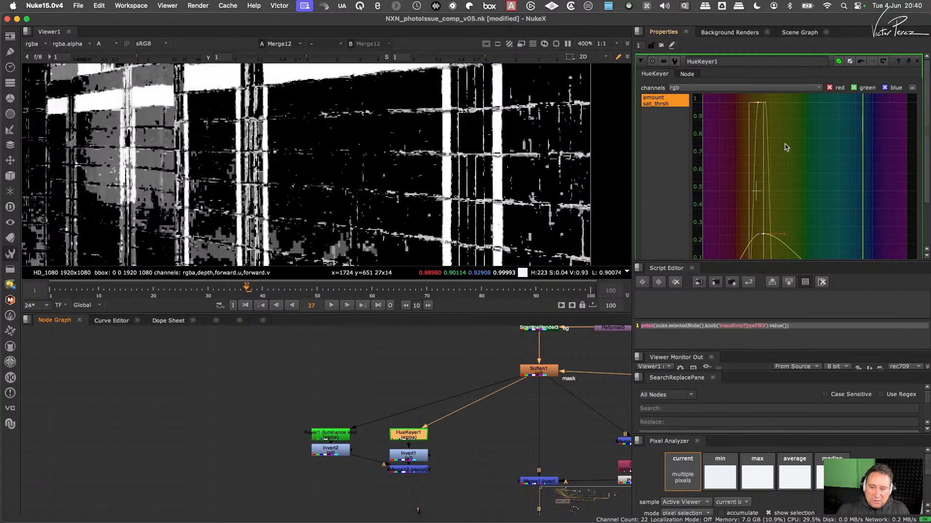
drag(765, 103, 760, 103)
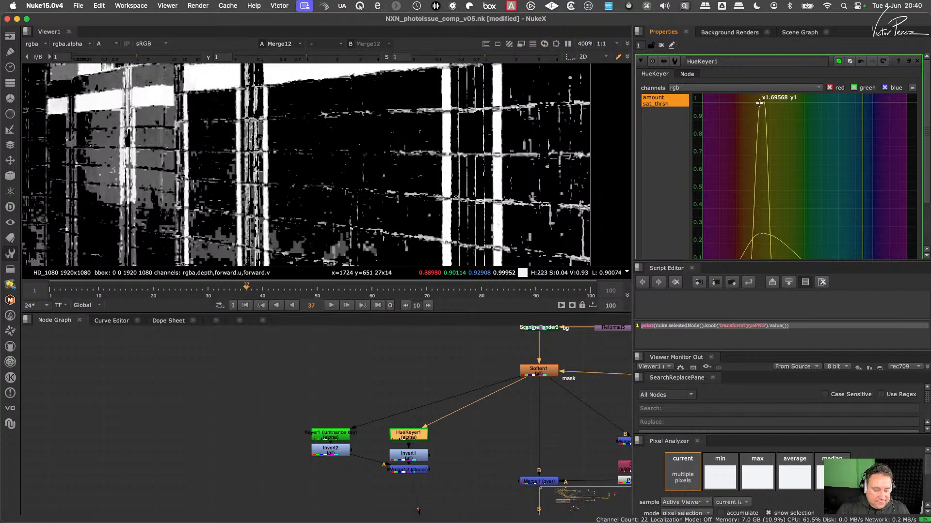
scroll(413, 174, down, 5)
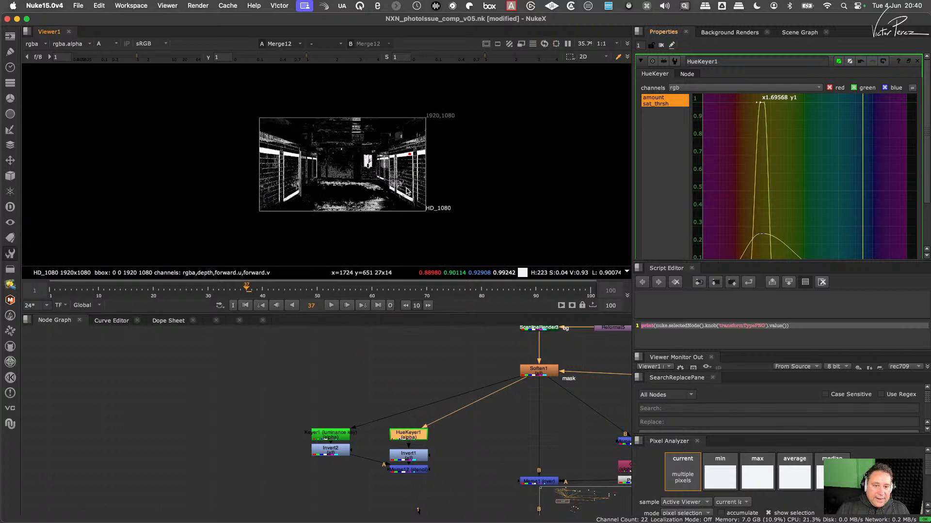
scroll(437, 170, up, 4)
middle_drag(436, 167, 378, 173)
scroll(372, 145, down, 1)
middle_drag(363, 134, 353, 170)
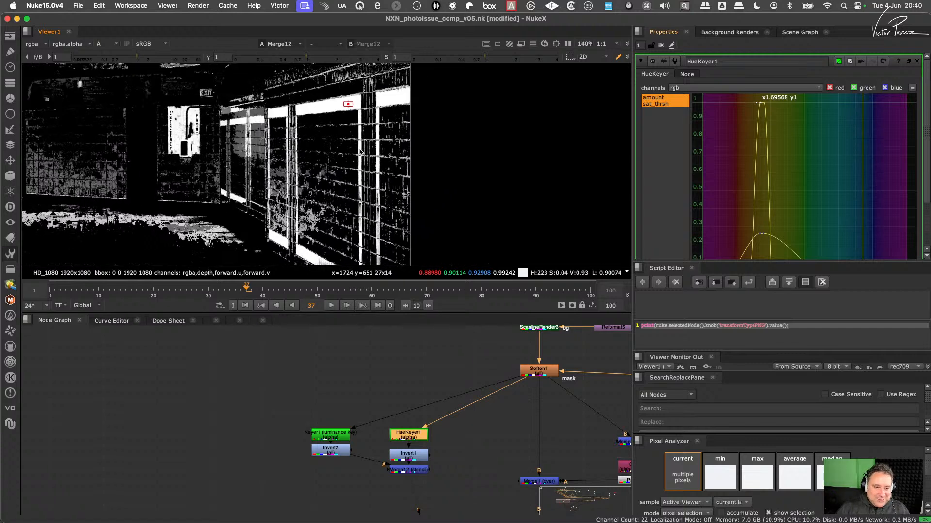
scroll(345, 185, up, 4)
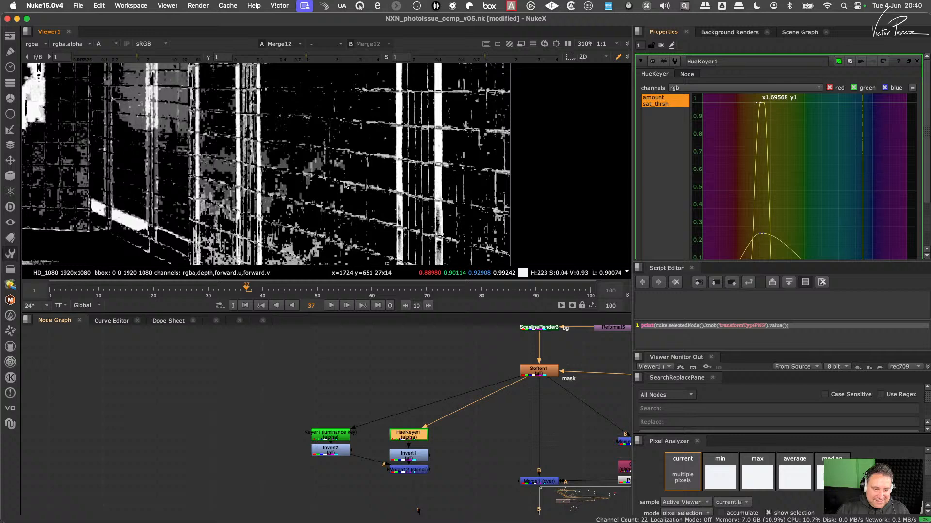
- Add a Grade node below Merge12, restrict it to the alpha channel and enable white clamp
click(414, 470)
key(g)
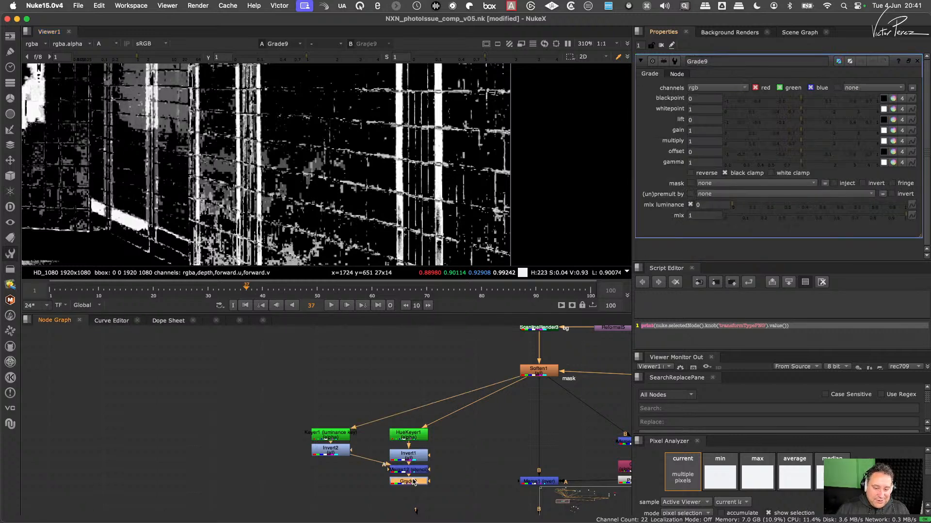
drag(414, 482, 415, 496)
click(734, 91)
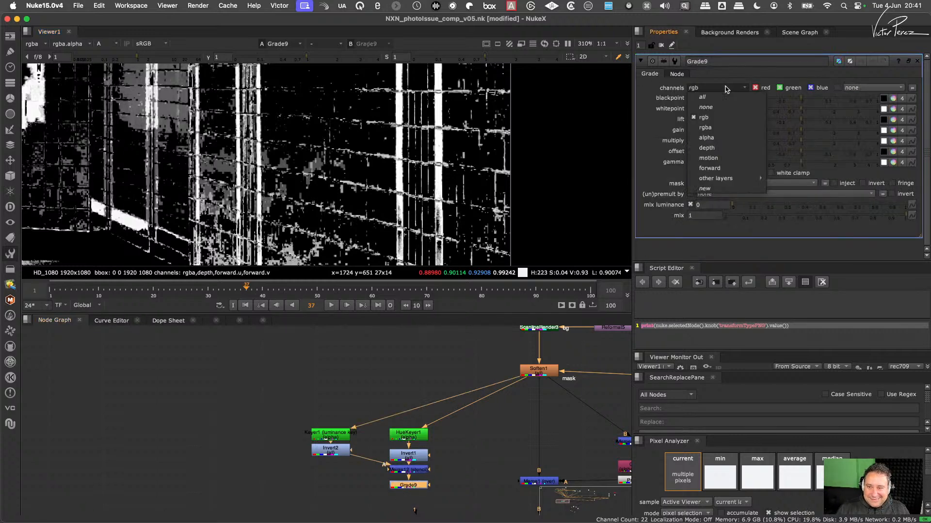
click(713, 136)
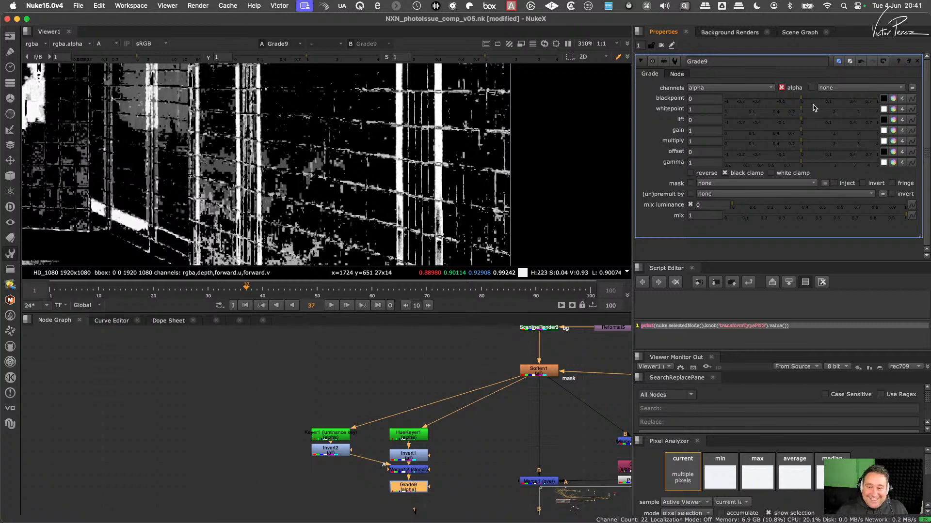
click(790, 176)
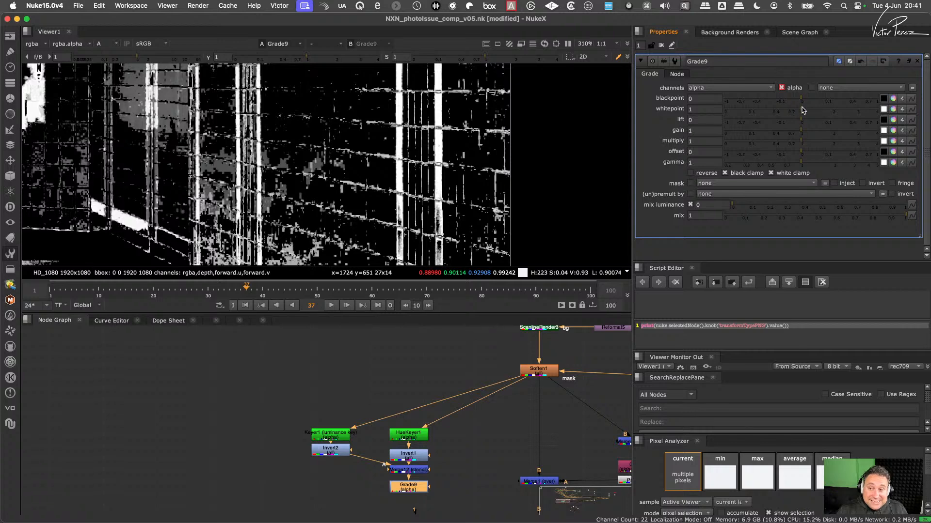
- Set the Grade9 blackpoint to 0.57 and examine the cleaned matte closely around the tile bands
drag(801, 110, 860, 102)
key(ctrl+z)
scroll(405, 172, up, 8)
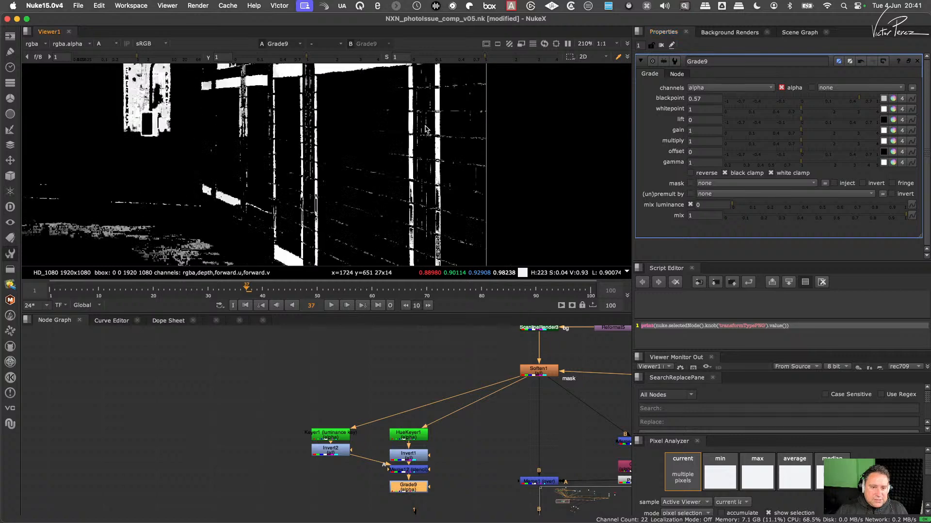
middle_drag(404, 170, 417, 114)
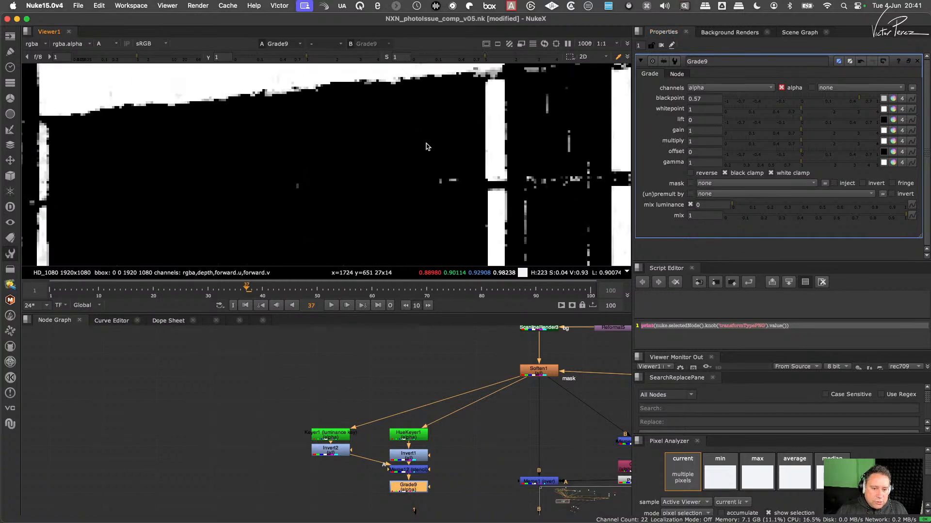
- Add a Median node below Grade9 and restrict it to the alpha channel
key(Tab)
text(m)
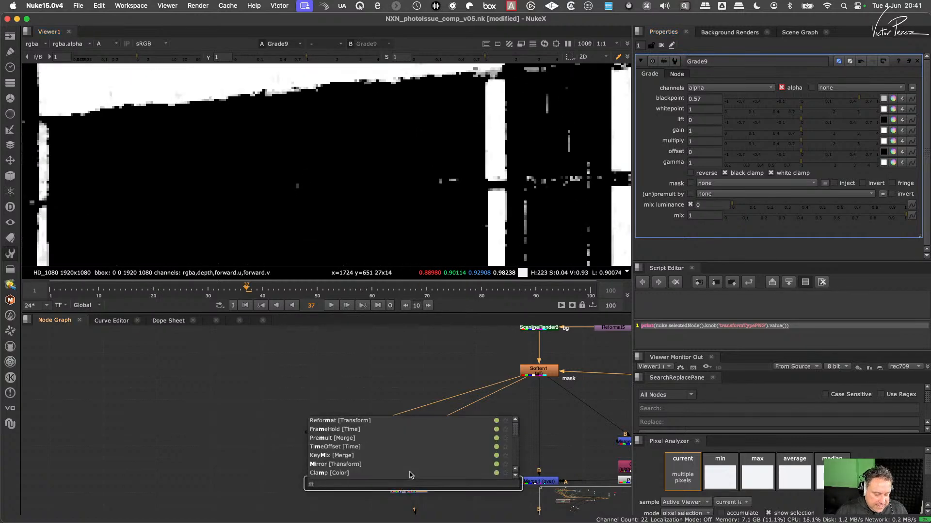
text(edi)
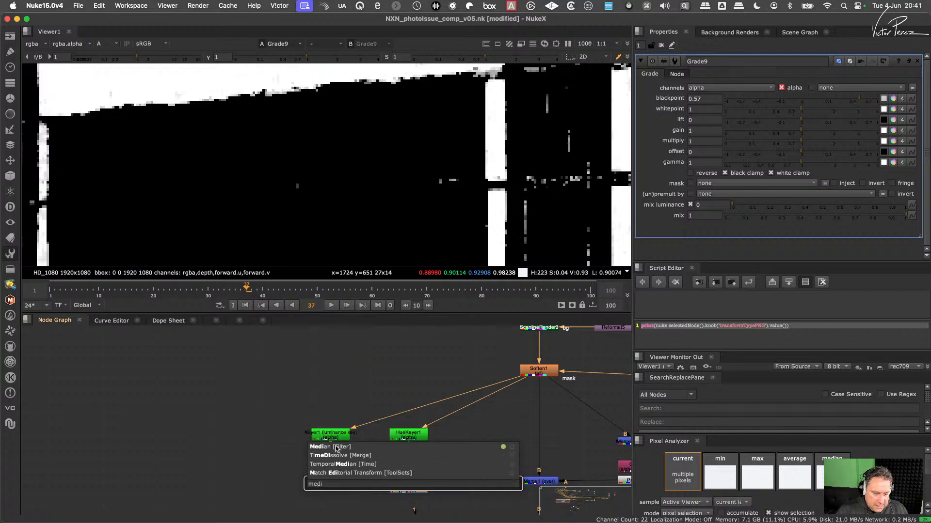
key(Return)
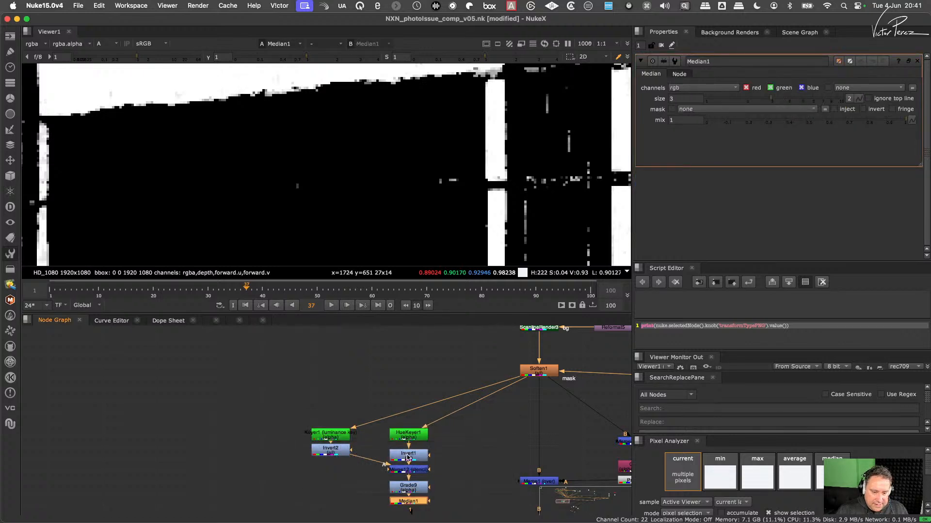
click(702, 89)
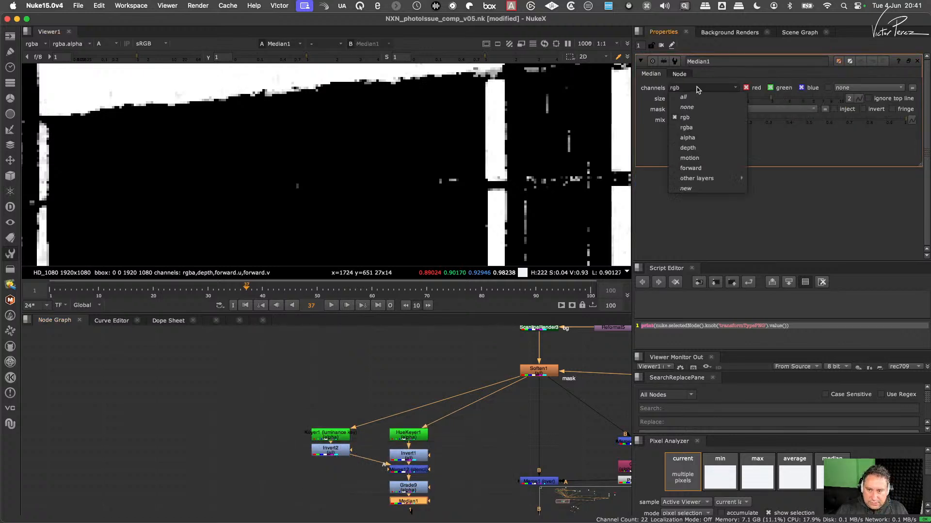
click(696, 139)
scroll(458, 201, down, 5)
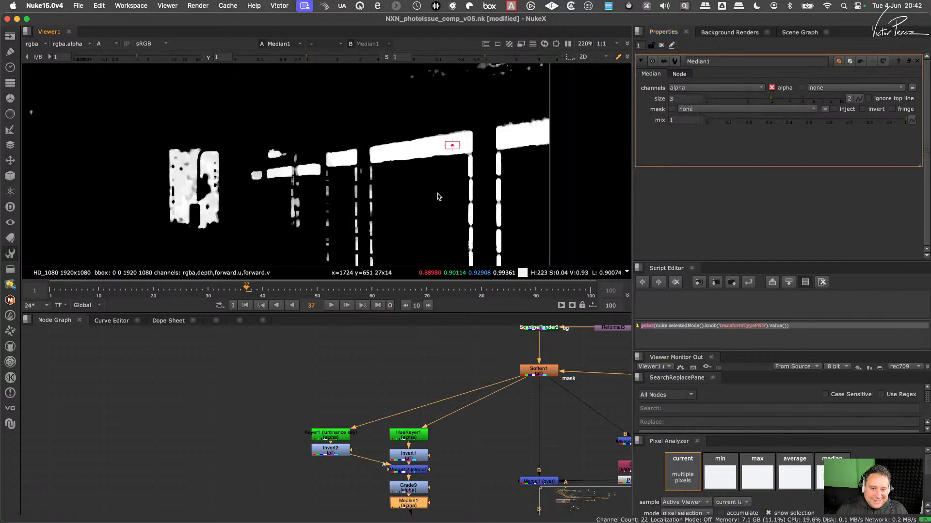
- Set the Median1 size to 1 and check the filtered matte on the wall
double_click(683, 97)
text(1)
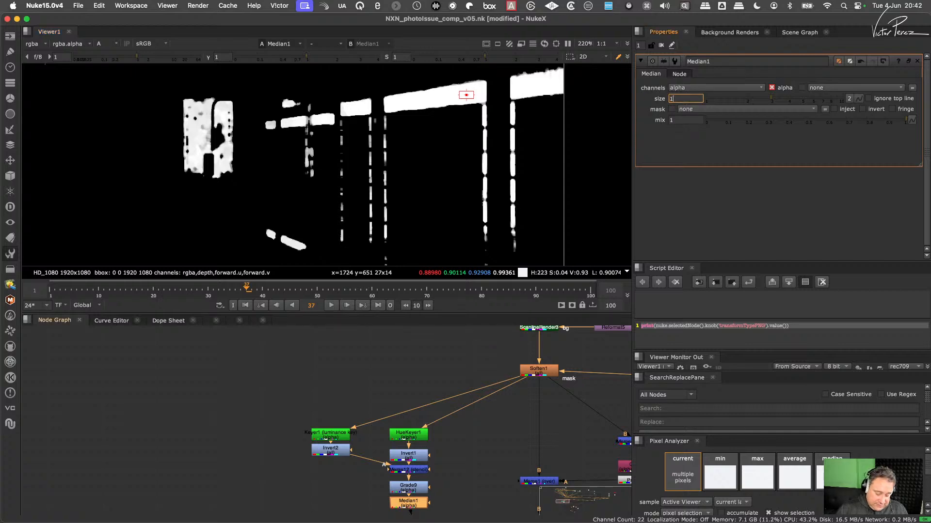
key(Return)
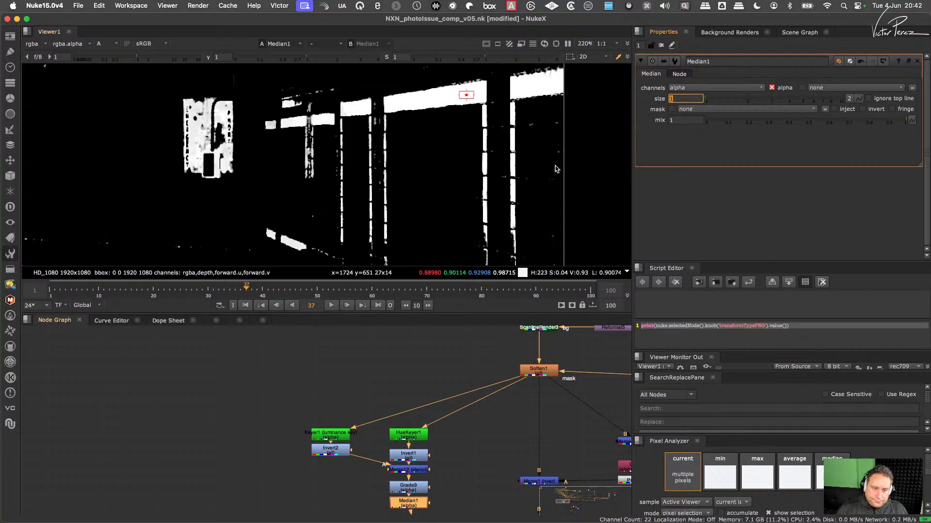
scroll(423, 167, down, 5)
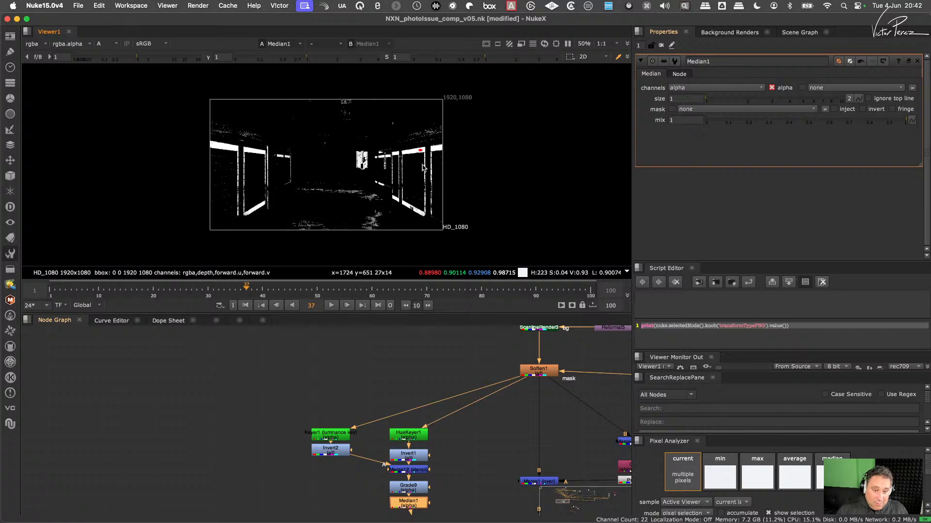
scroll(423, 168, up, 8)
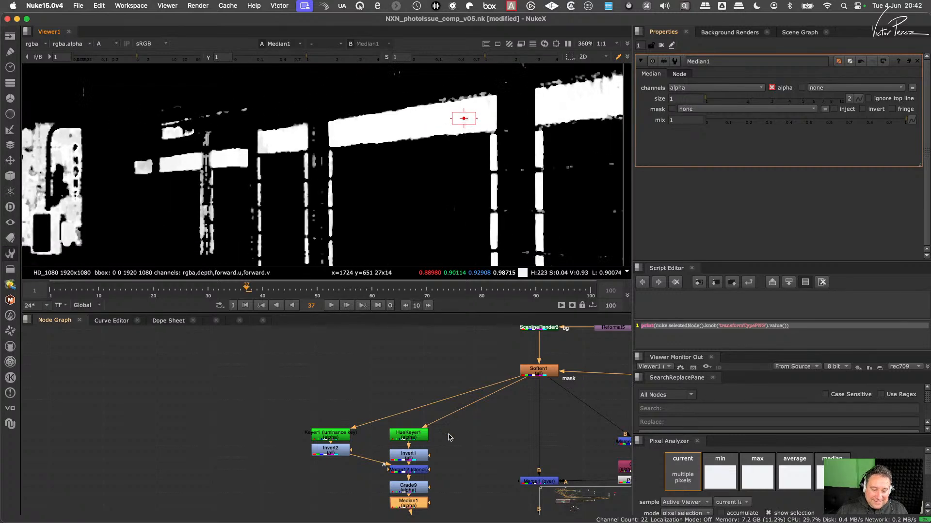
- Raise the Grade9 blackpoint to 0.74 to clear the remaining specks around the tile bands
double_click(416, 487)
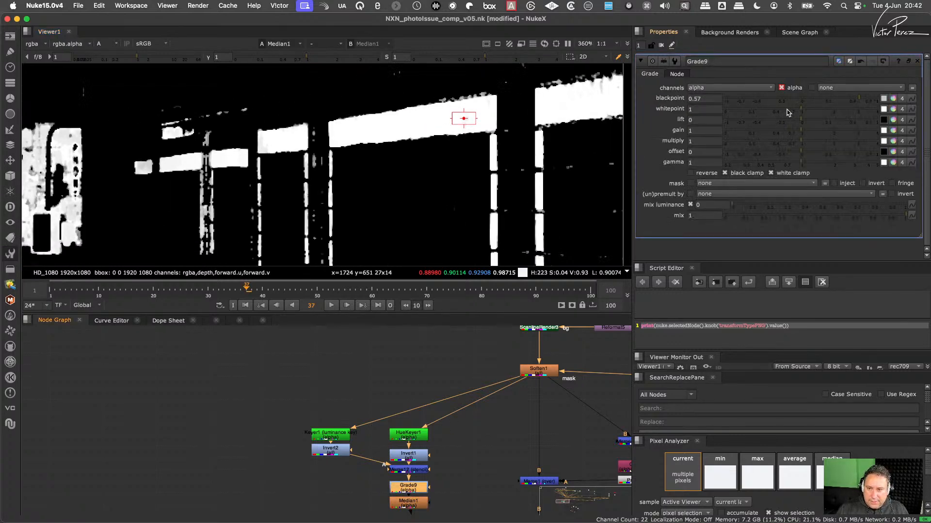
mouse_move(858, 99)
mouse_down()
mouse_move(875, 99)
mouse_move(867, 100)
mouse_up()
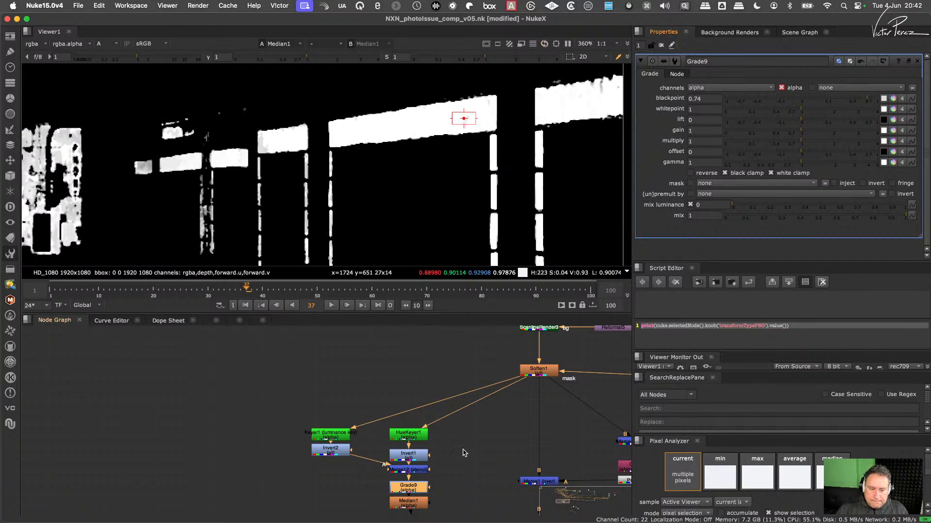
middle_drag(463, 450, 477, 387)
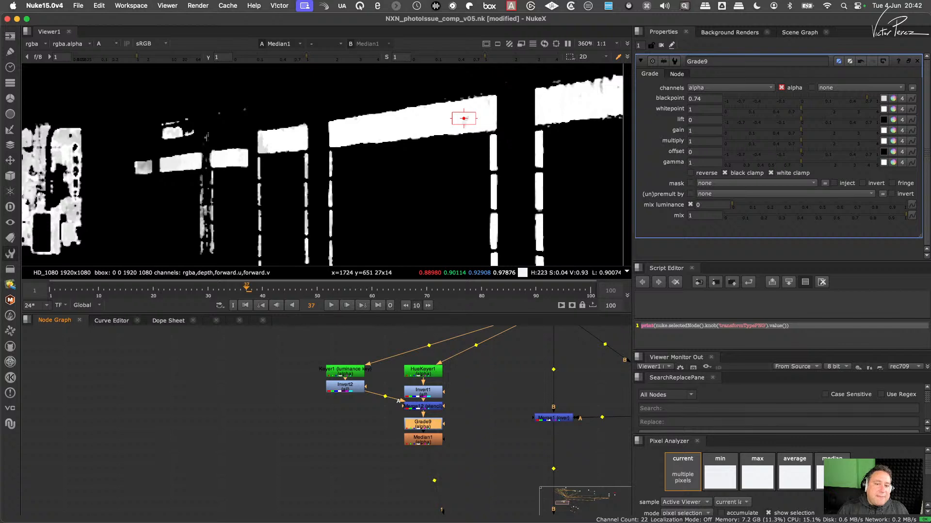
click(423, 440)
click(422, 424)
click(422, 440)
click(423, 424)
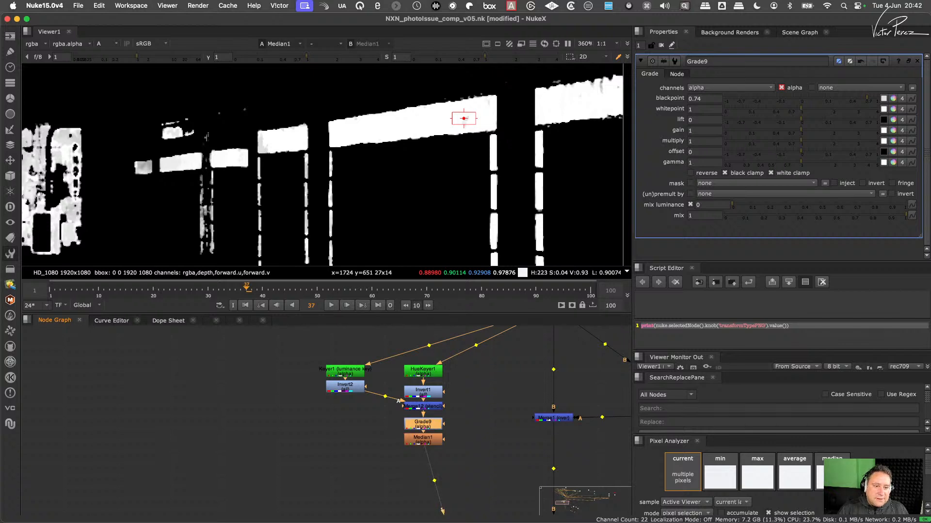
click(422, 440)
click(423, 424)
click(422, 440)
click(423, 424)
click(422, 440)
click(423, 424)
key(super+Down)
key(super+Up)
- Add a Blur node below Median1 and set its size to 2 to soften the matte edges
scroll(467, 131, up, 2)
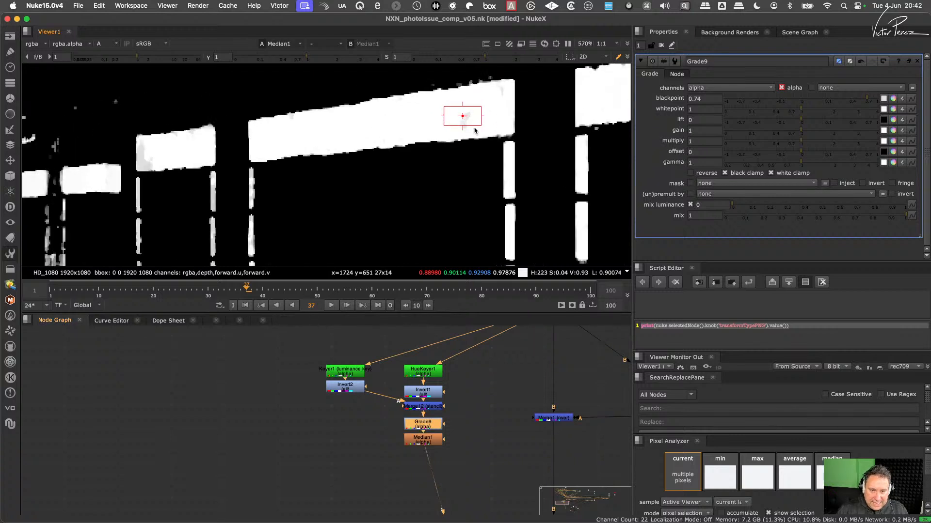
scroll(492, 108, up, 2)
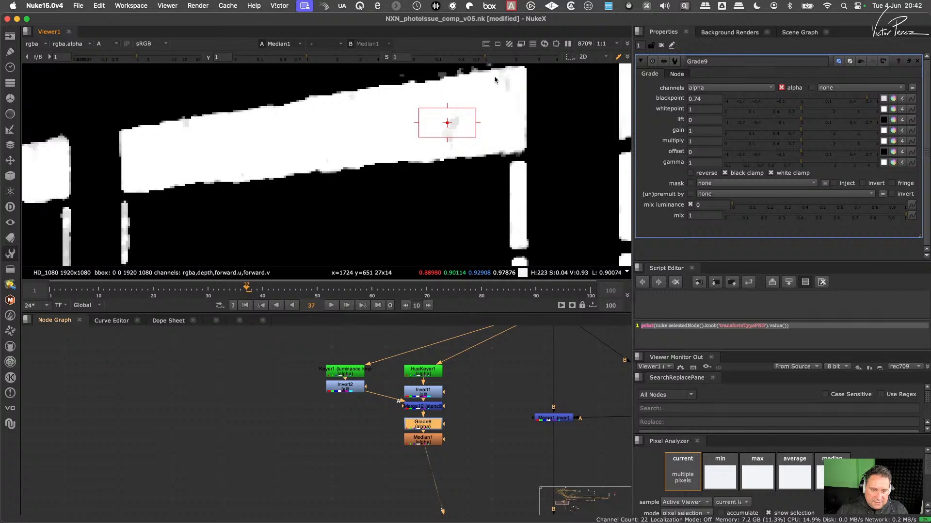
click(420, 445)
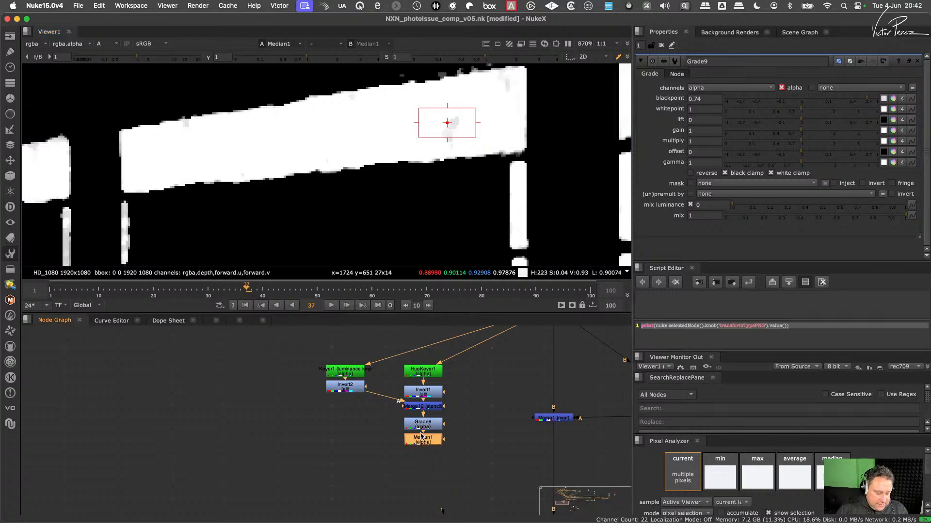
key(b)
click(691, 98)
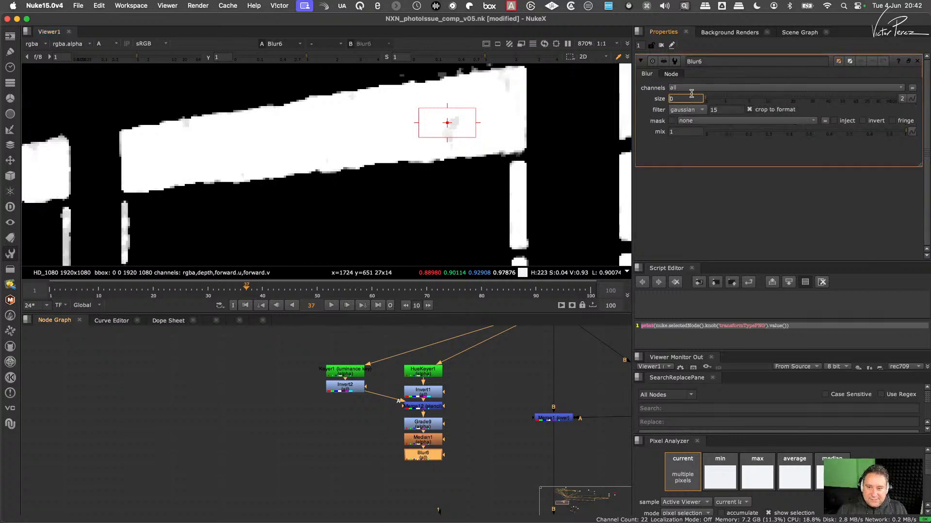
text(2)
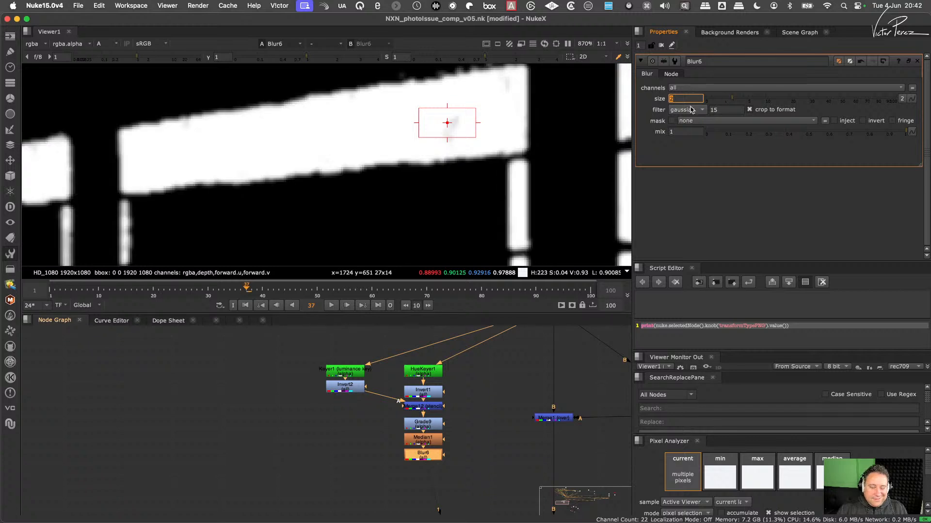
- Examine the blurred matte across the whole frame and around the lower part of the vertical tile bands
scroll(447, 418, up, 4)
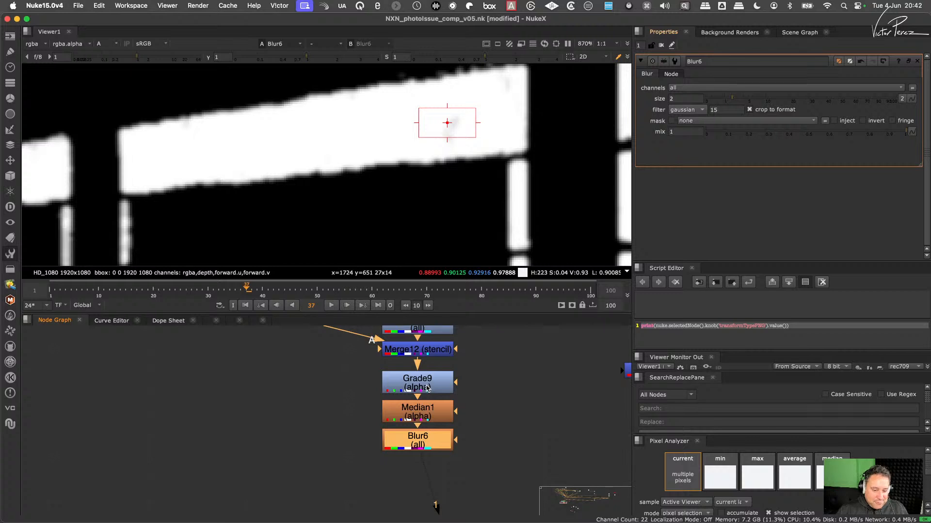
click(420, 385)
click(426, 437)
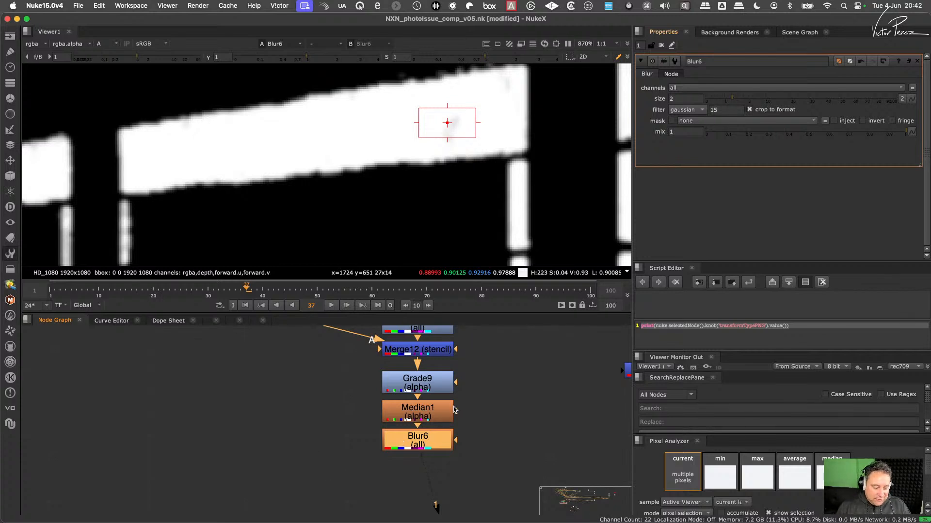
click(426, 384)
click(424, 441)
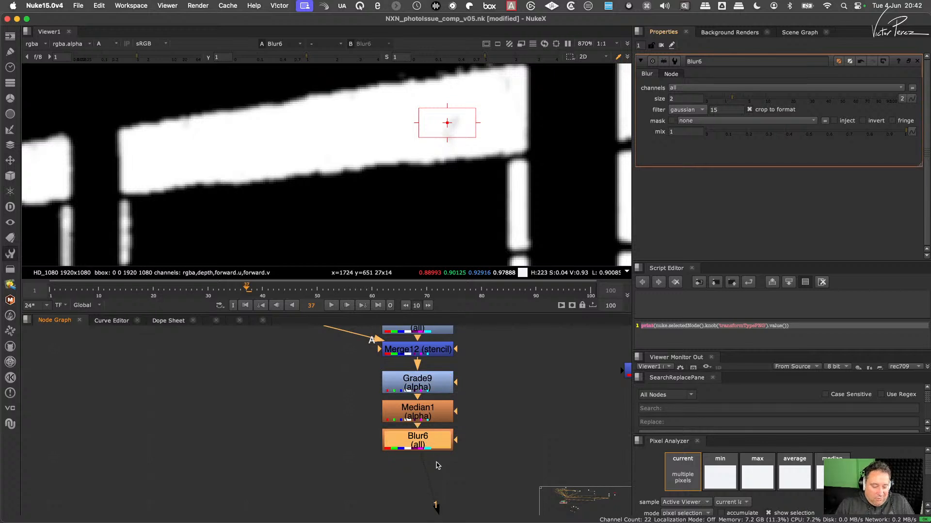
scroll(473, 213, down, 8)
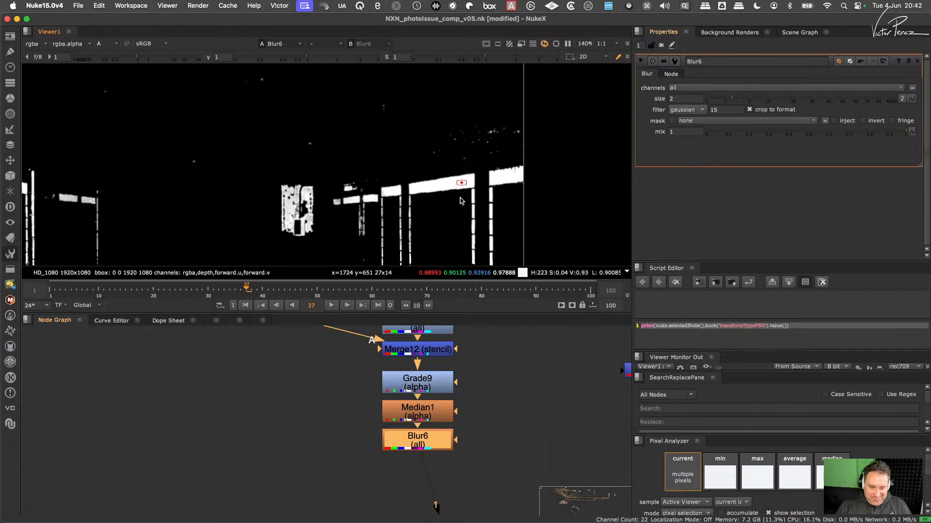
scroll(461, 201, down, 4)
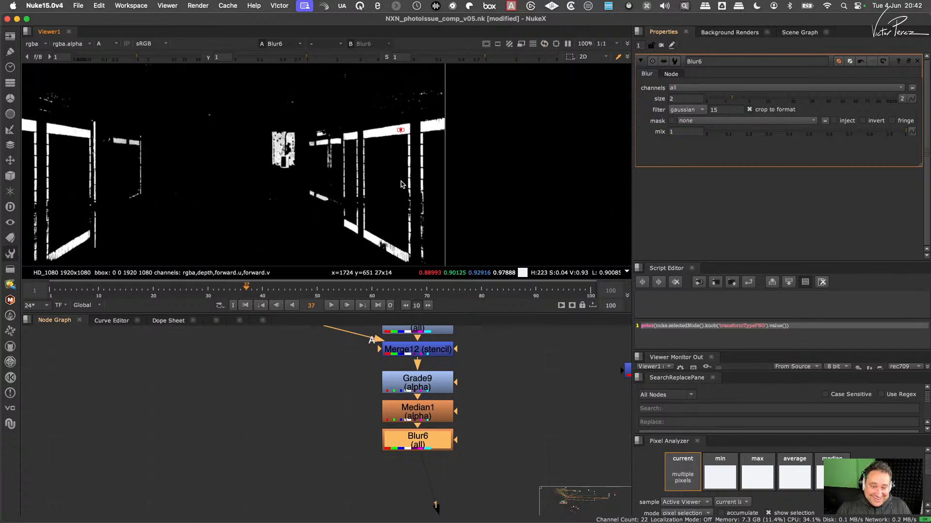
scroll(402, 183, up, 2)
scroll(409, 211, up, 3)
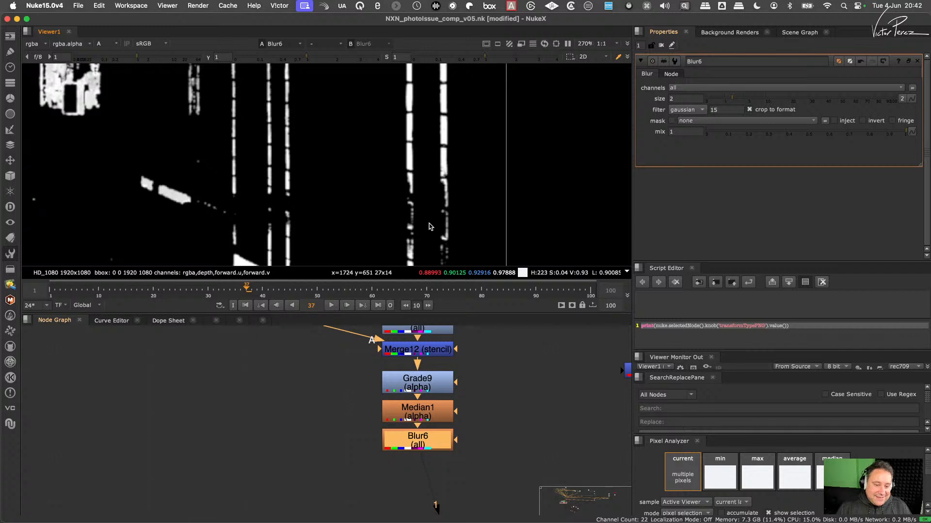
scroll(436, 412, down, 5)
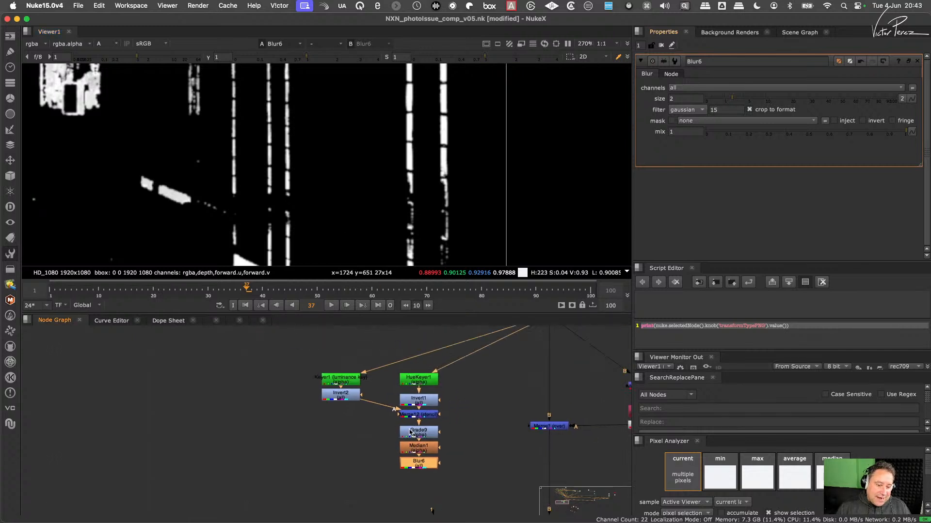
- Compare the Soften1 colour image with the Blur6 alpha matte at the lower wall tiles
key(1)
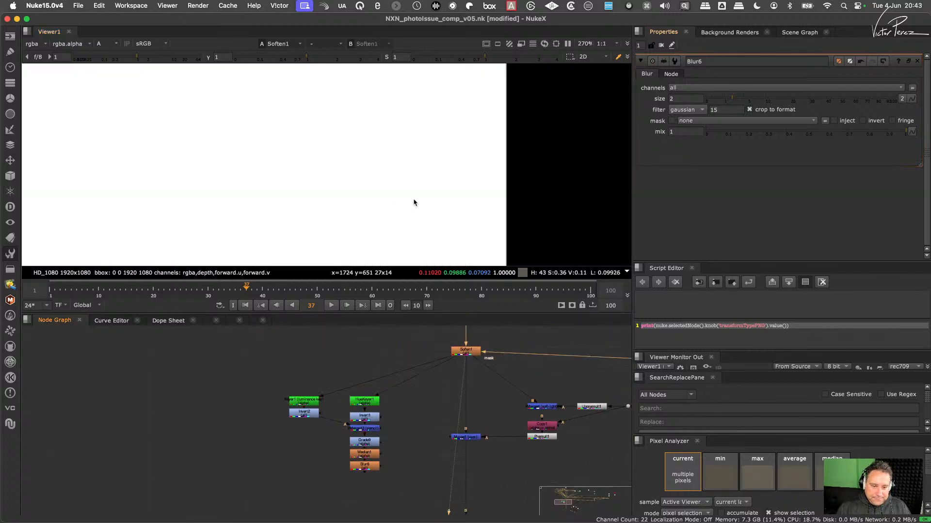
key(a)
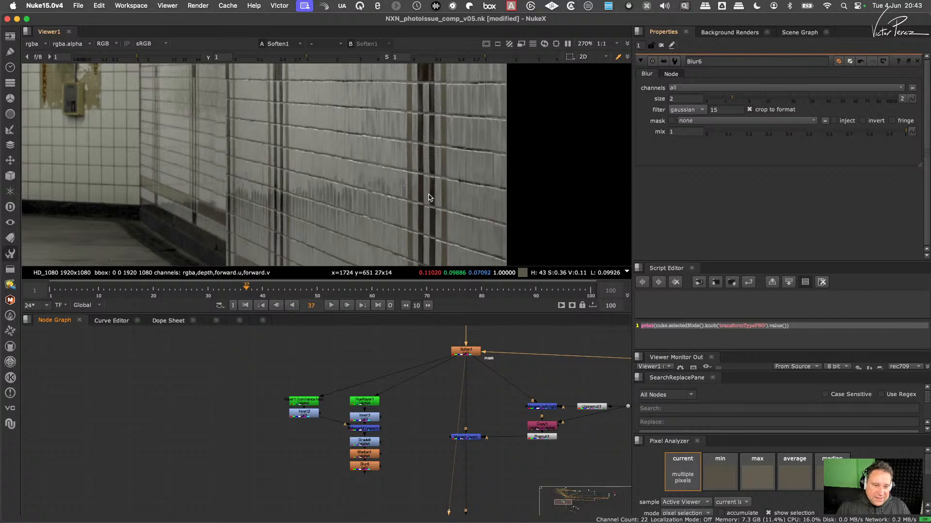
scroll(429, 198, down, 3)
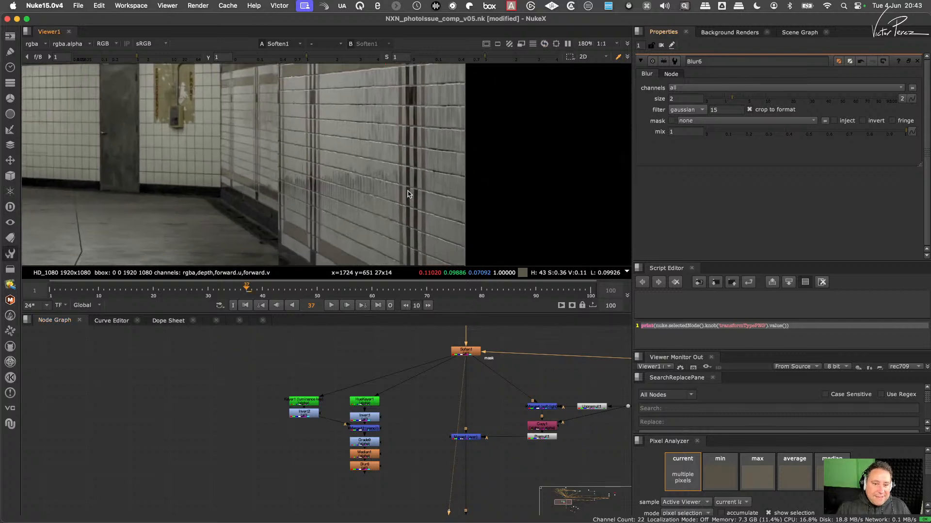
click(366, 466)
key(1)
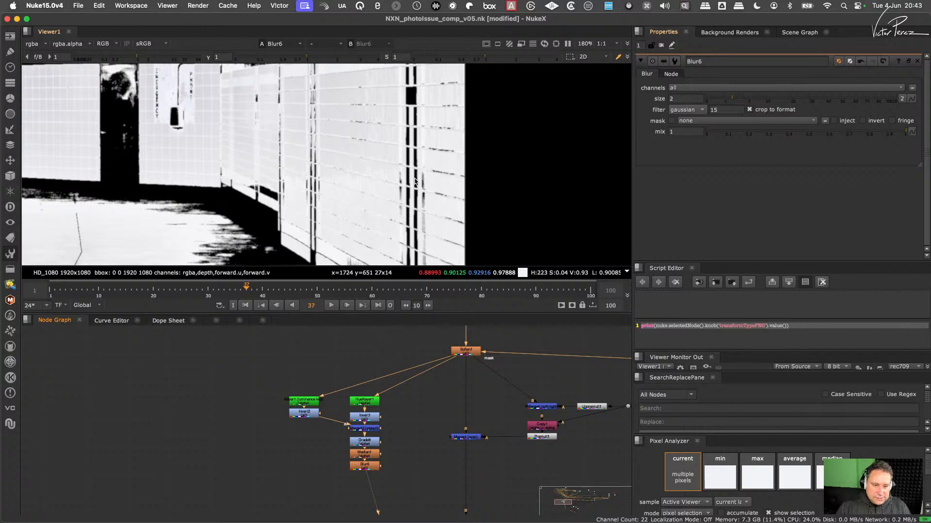
key(a)
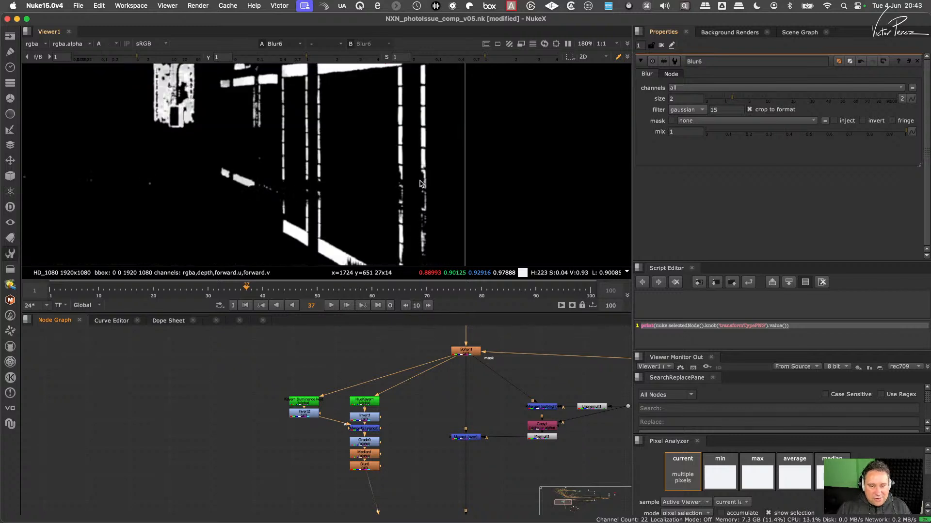
- Lower the Keyer1 luminance range to A about 0.039 and B about 0.052, and check the resulting matte
double_click(303, 401)
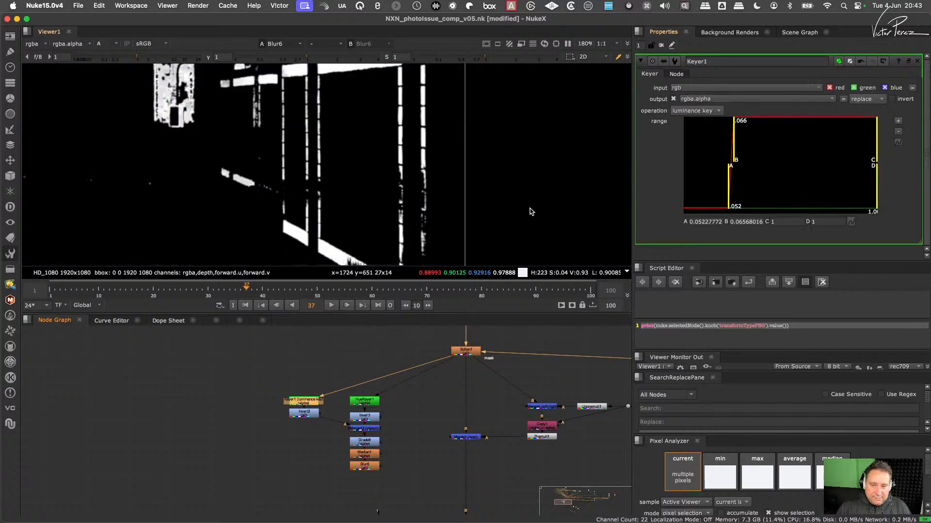
drag(735, 151, 721, 182)
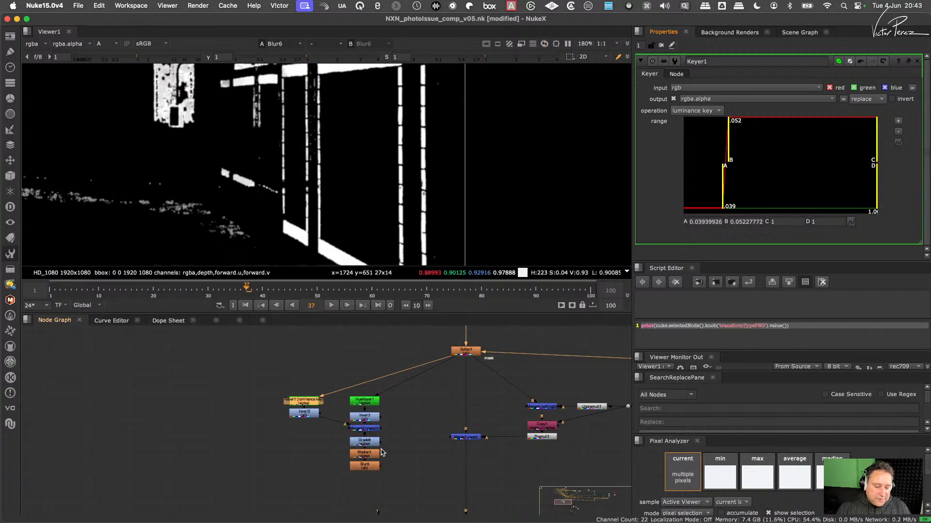
middle_drag(393, 412, 385, 456)
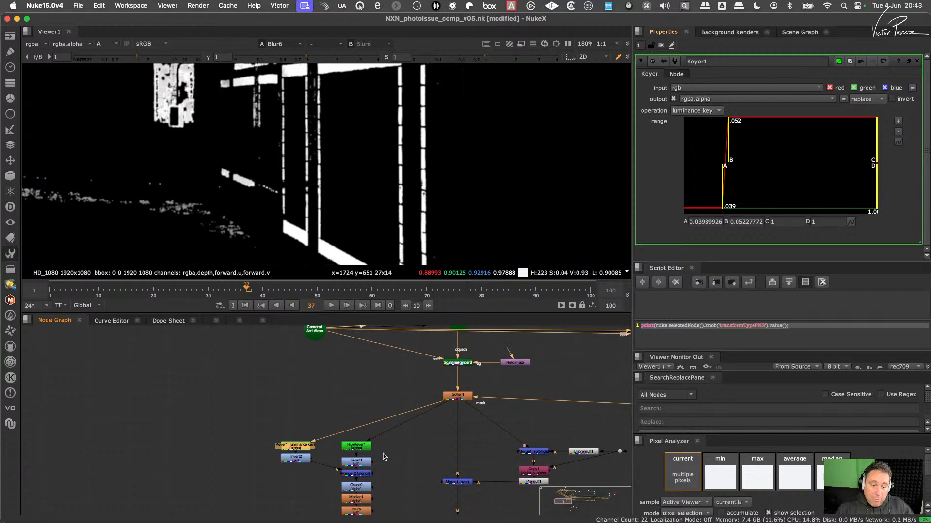
scroll(403, 212, down, 3)
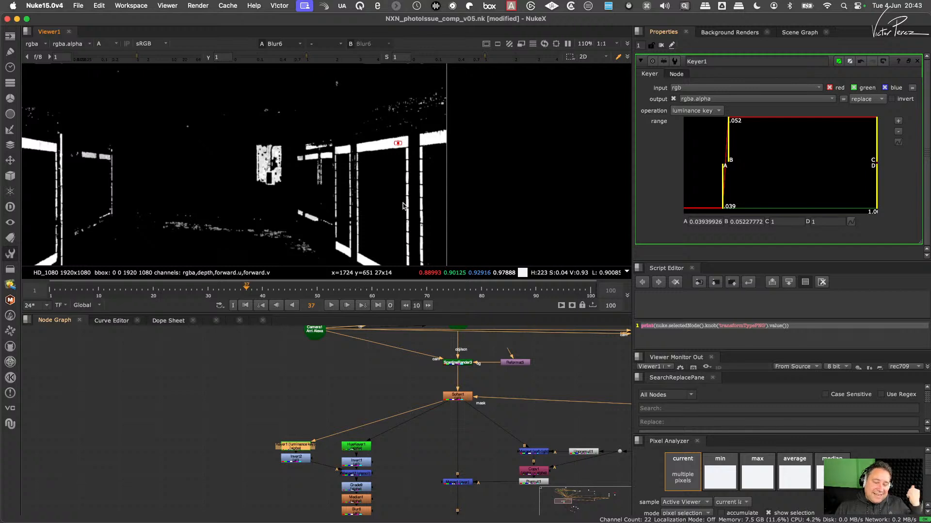
middle_drag(402, 194, 408, 123)
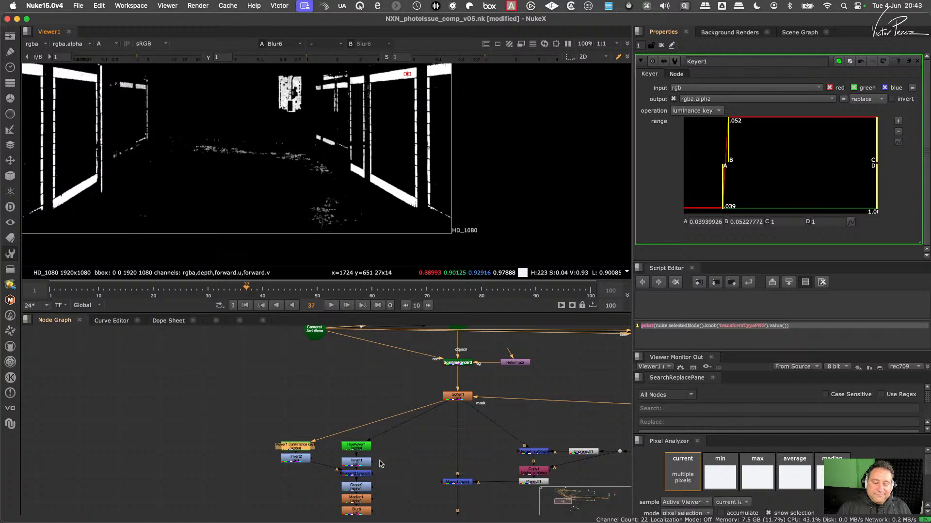
- Set the Median1 size to 2 and check the resulting matte along the tile bands of the near wall
scroll(381, 463, up, 2)
click(361, 495)
double_click(360, 494)
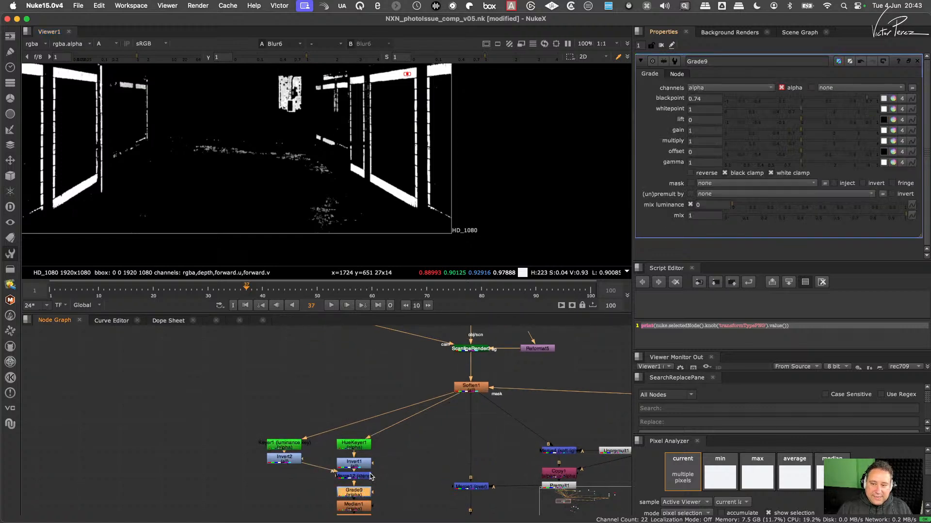
middle_drag(364, 502, 367, 465)
double_click(365, 504)
click(679, 96)
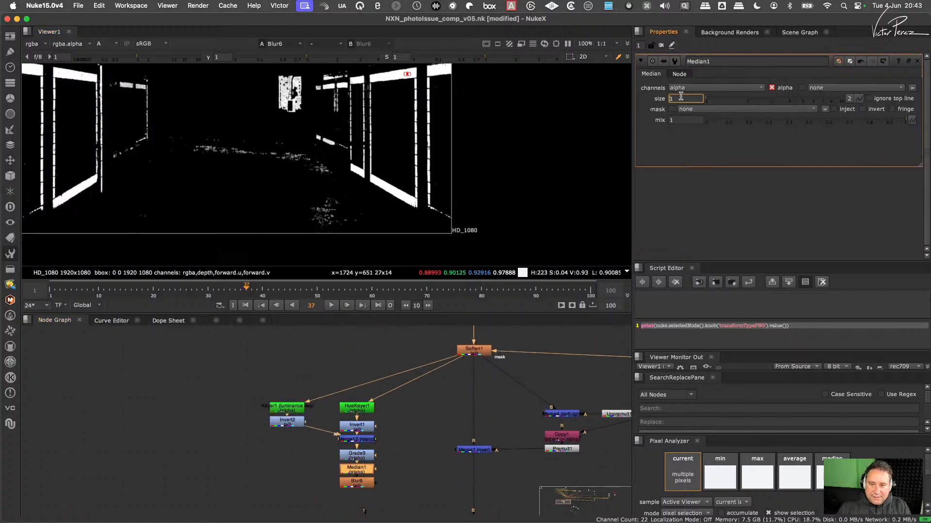
text(2)
key(Return)
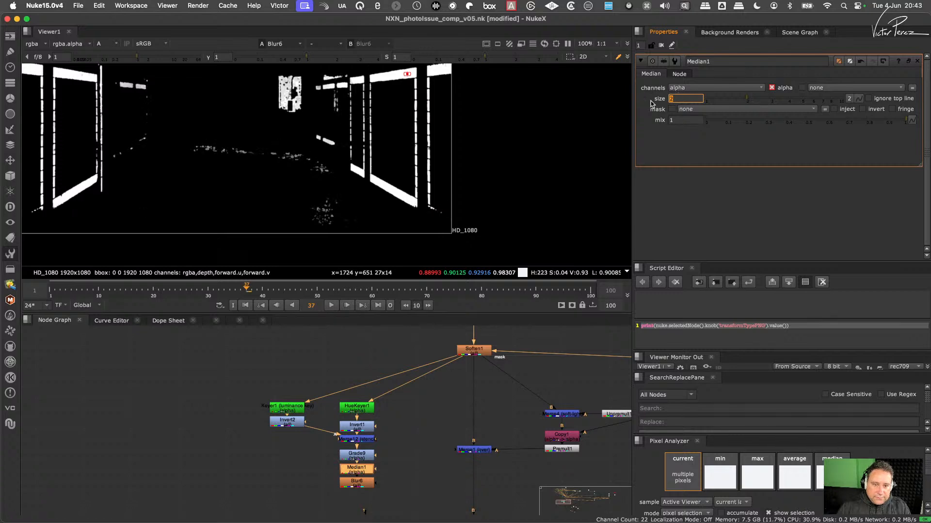
scroll(412, 139, down, 3)
middle_drag(411, 137, 411, 164)
scroll(411, 163, up, 3)
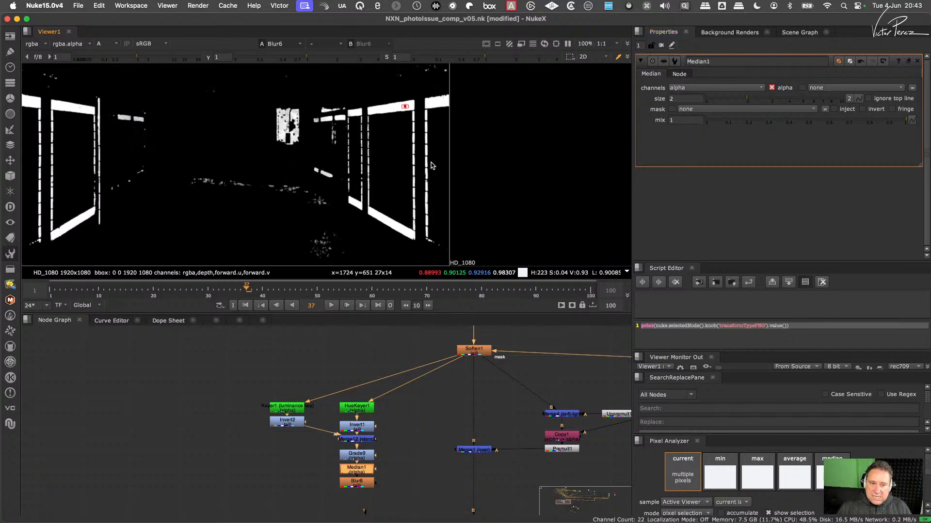
scroll(432, 165, up, 2)
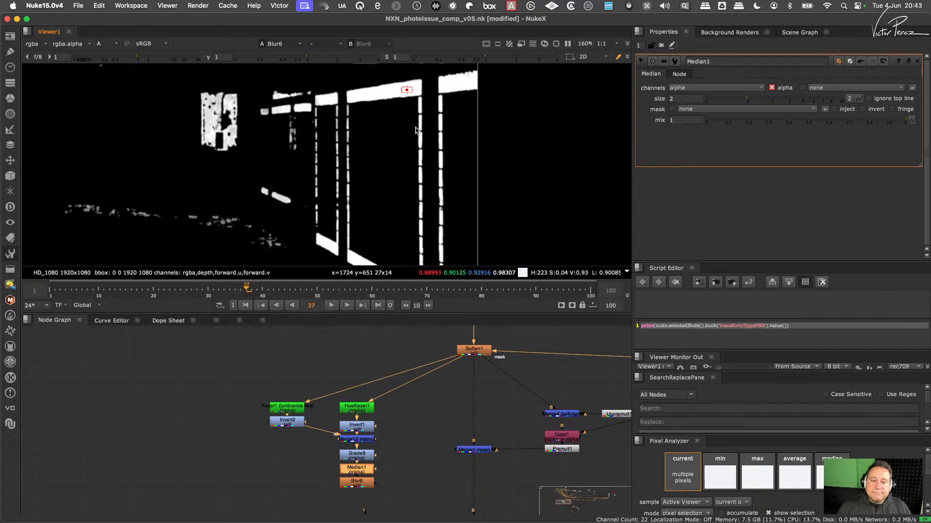
- View the Merge1 output in full colour and compare the wall tiles across the whole frame
scroll(414, 390, down, 5)
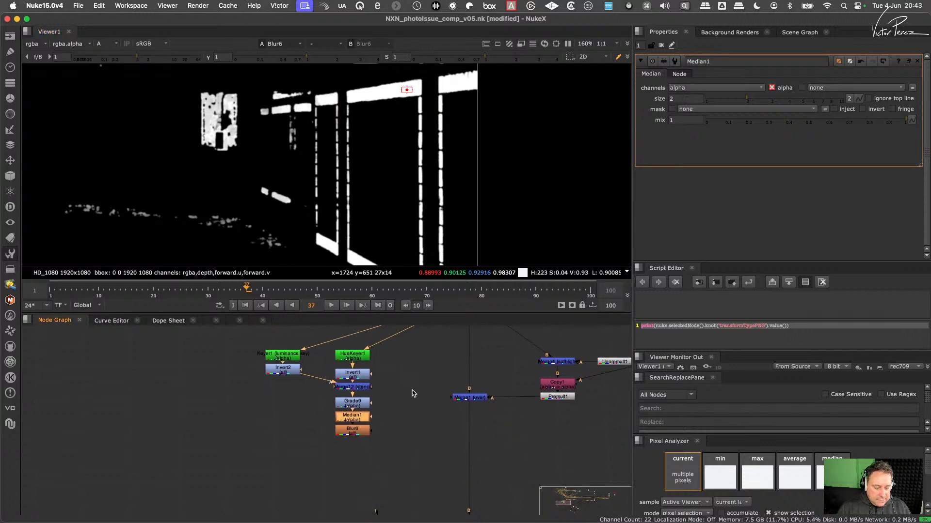
middle_drag(429, 361, 402, 386)
scroll(399, 398, up, 3)
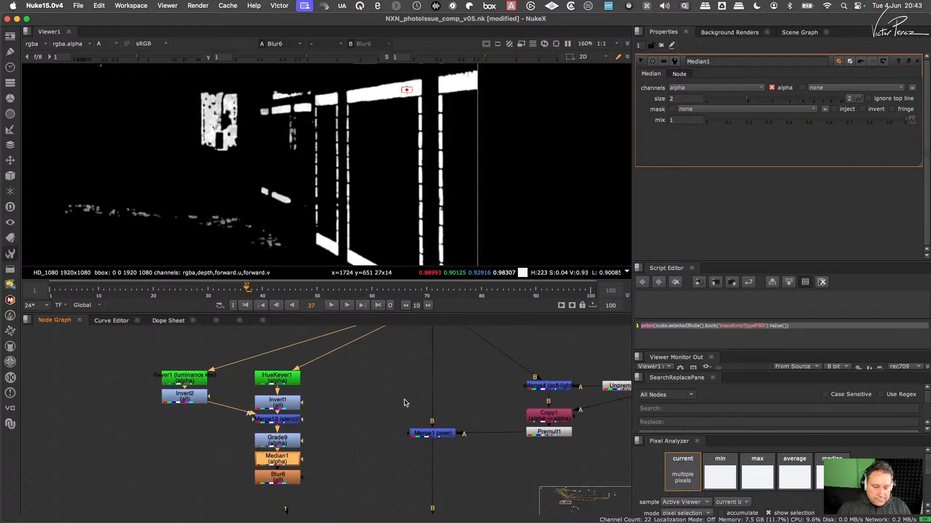
middle_drag(404, 398, 405, 401)
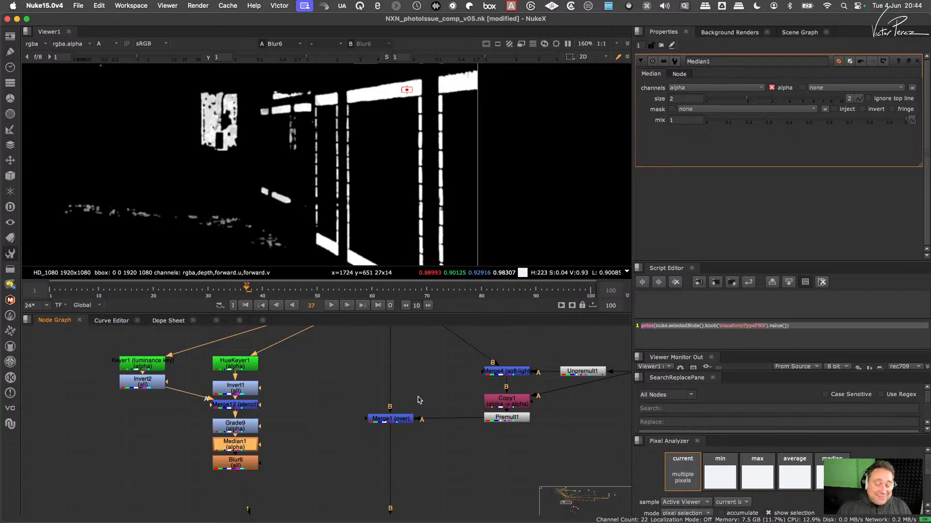
click(394, 419)
key(1)
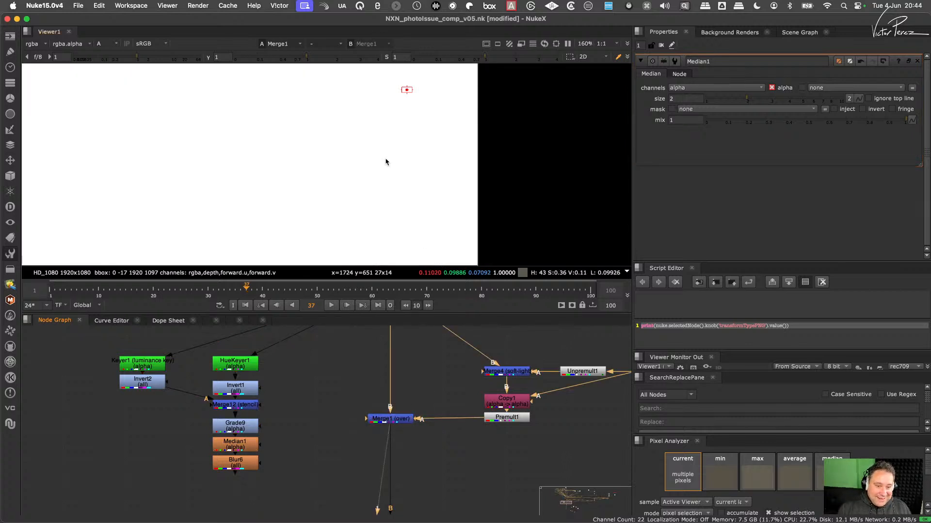
key(a)
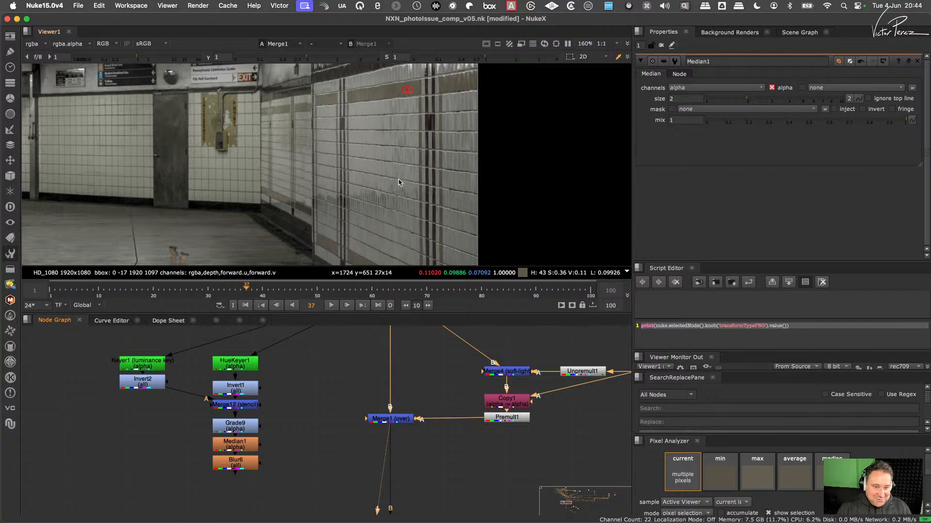
scroll(417, 165, down, 4)
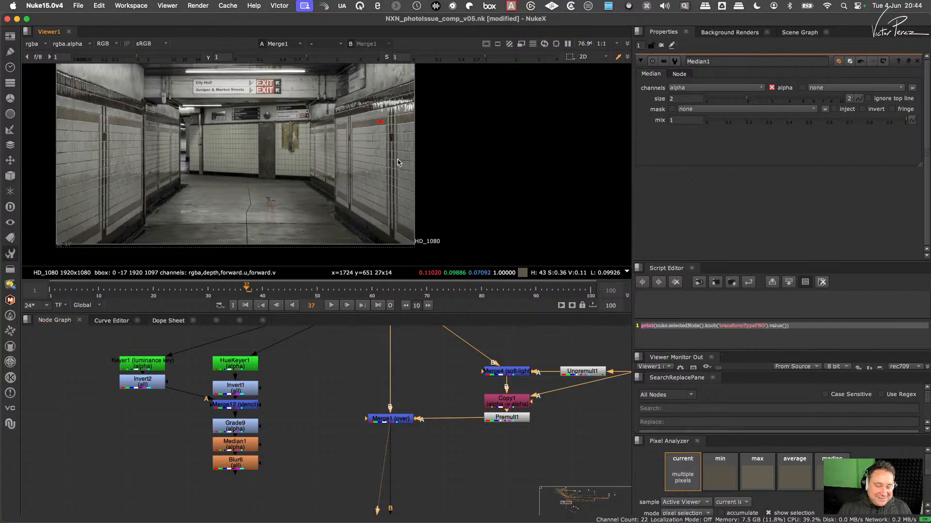
scroll(458, 421, down, 3)
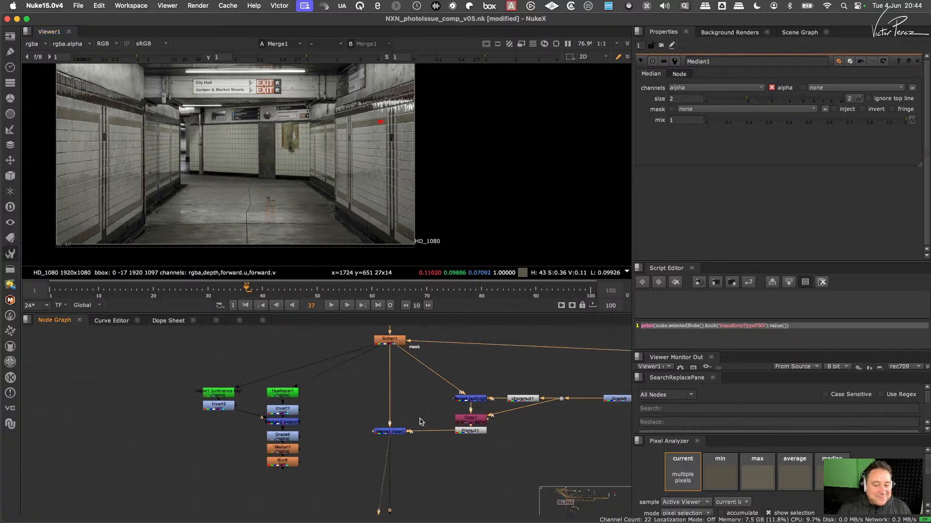
- Trace the node graph down from Merge1 to the reflection branch and view the IDistort2 output
middle_drag(504, 407, 412, 404)
scroll(412, 405, down, 3)
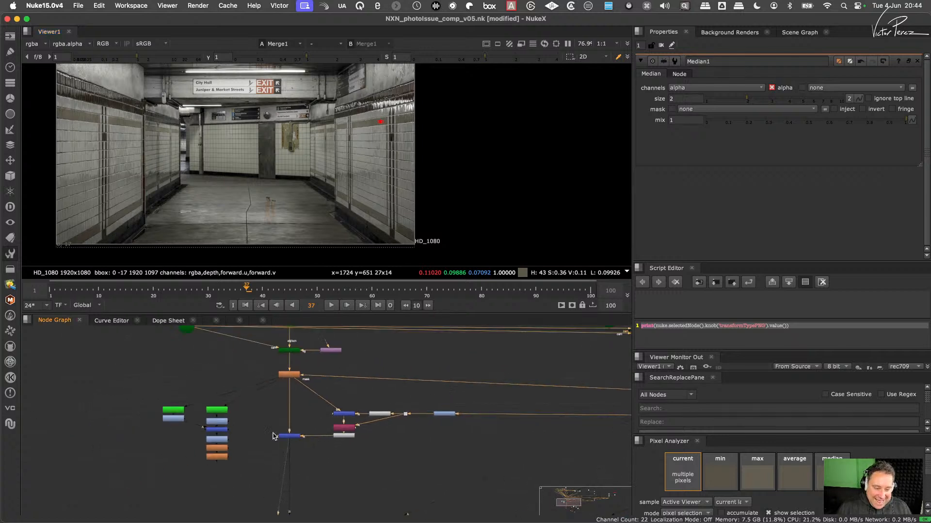
middle_drag(264, 442, 348, 370)
scroll(354, 426, down, 3)
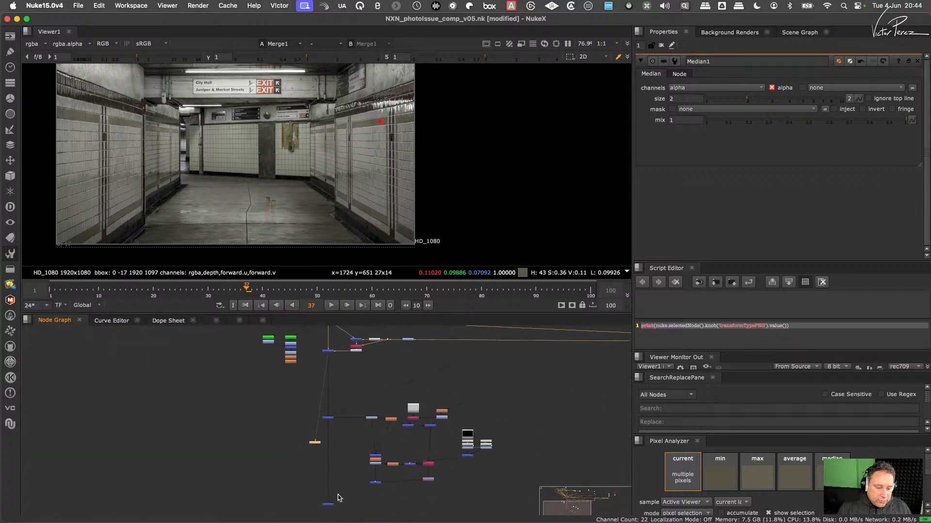
scroll(465, 436, up, 5)
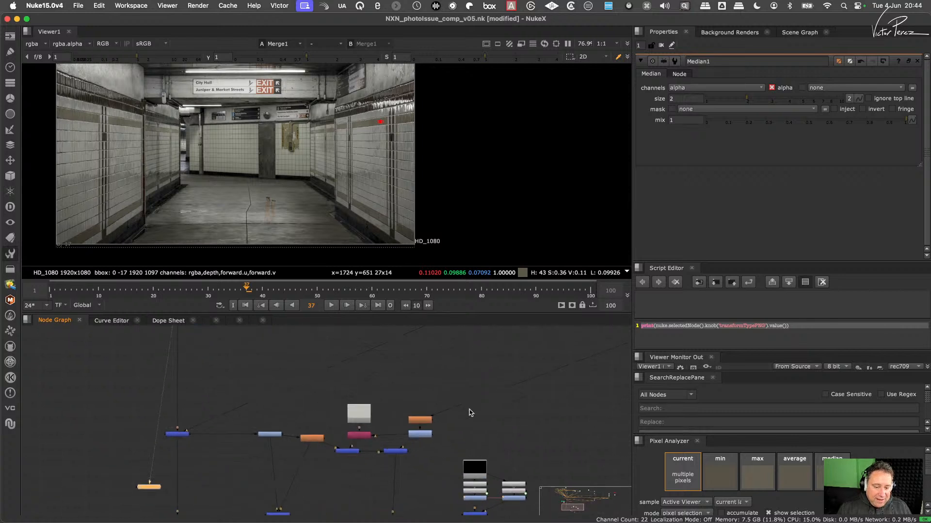
scroll(466, 421, down, 3)
scroll(330, 427, up, 2)
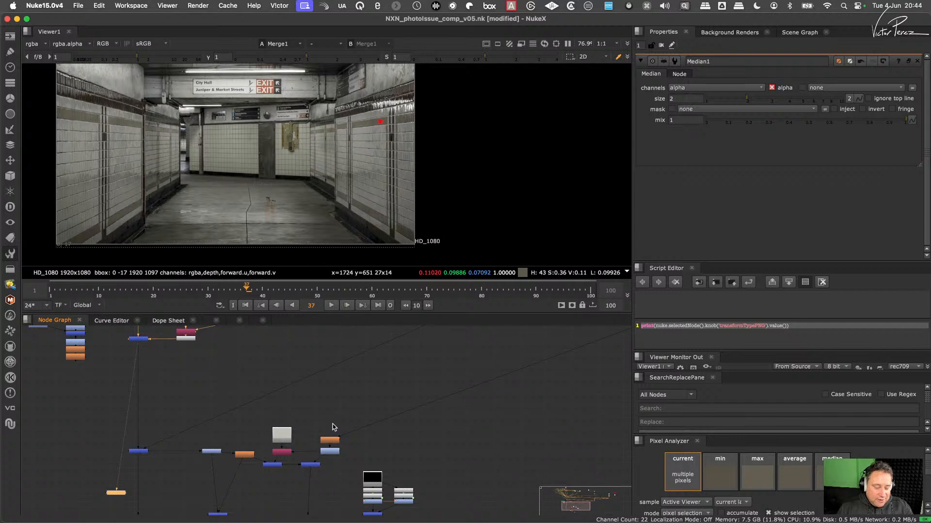
scroll(366, 130, up, 5)
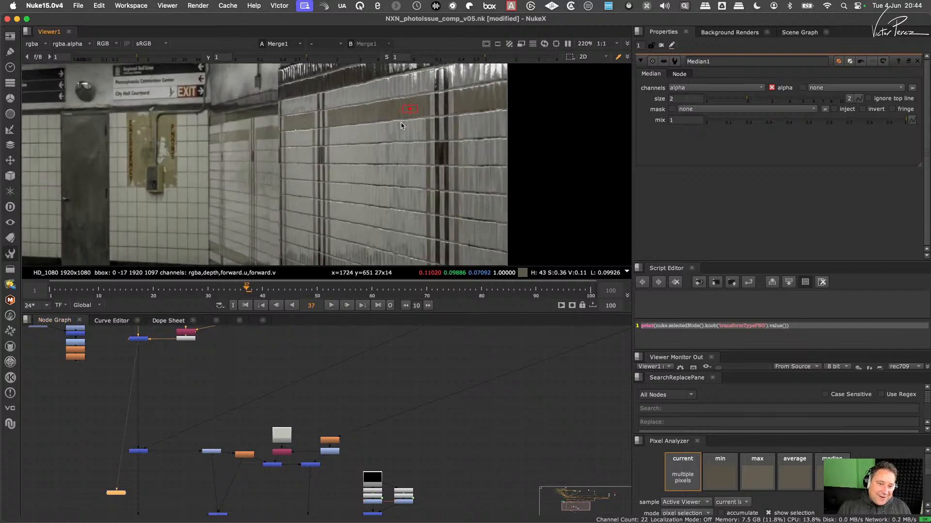
middle_drag(366, 469, 356, 373)
scroll(365, 449, up, 1)
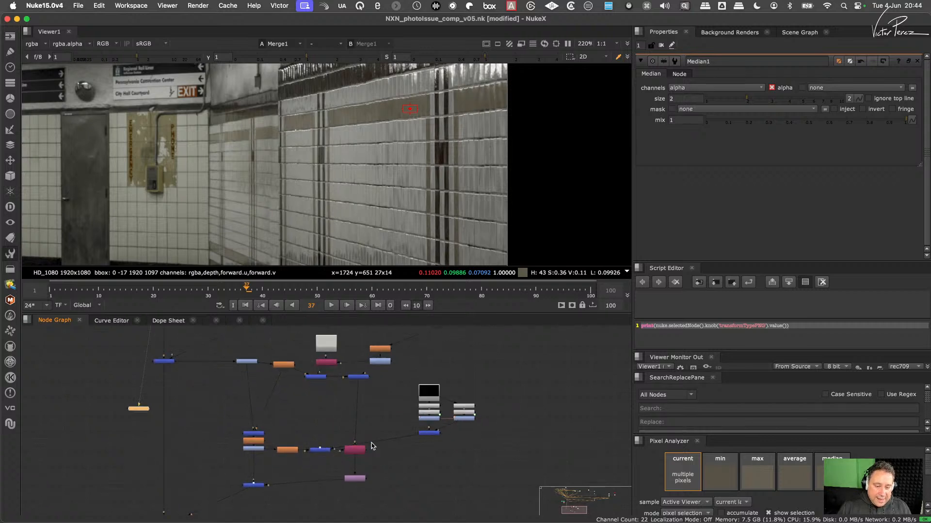
middle_drag(372, 446, 414, 420)
drag(427, 428, 373, 473)
key(1)
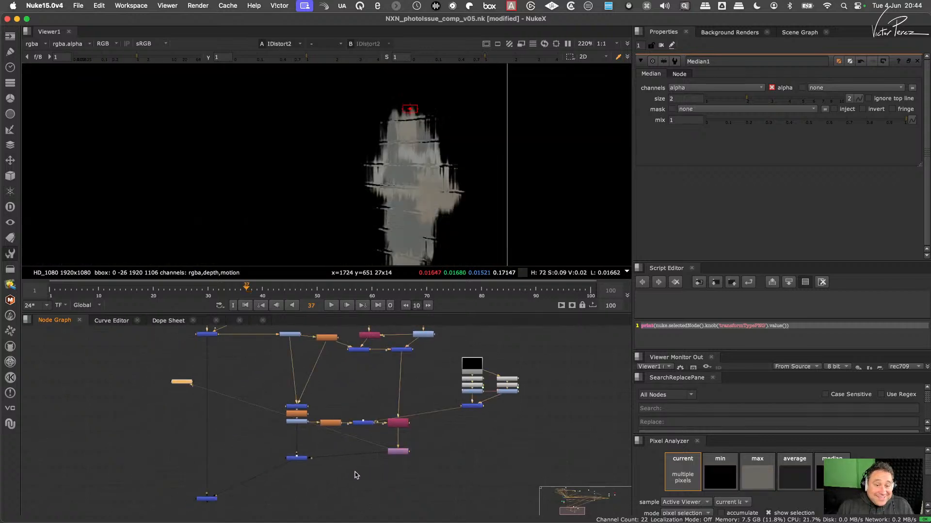
- Move the Keyer1 and HueKeyer1 matte nodes down beside the reflection branch, and place the Viewer node below IDistort2
click(296, 458)
middle_drag(260, 495, 300, 475)
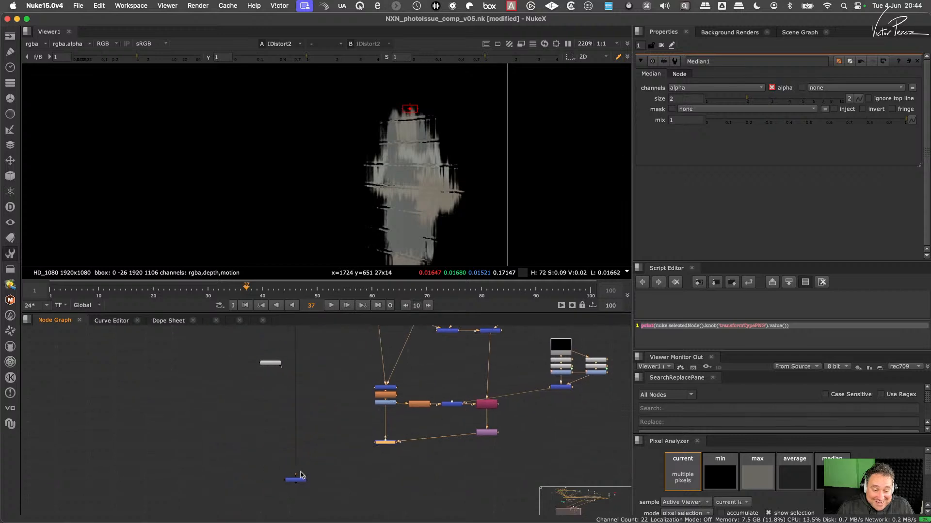
drag(301, 479, 301, 492)
scroll(326, 433, down, 3)
middle_drag(320, 394, 327, 444)
middle_drag(282, 351, 282, 421)
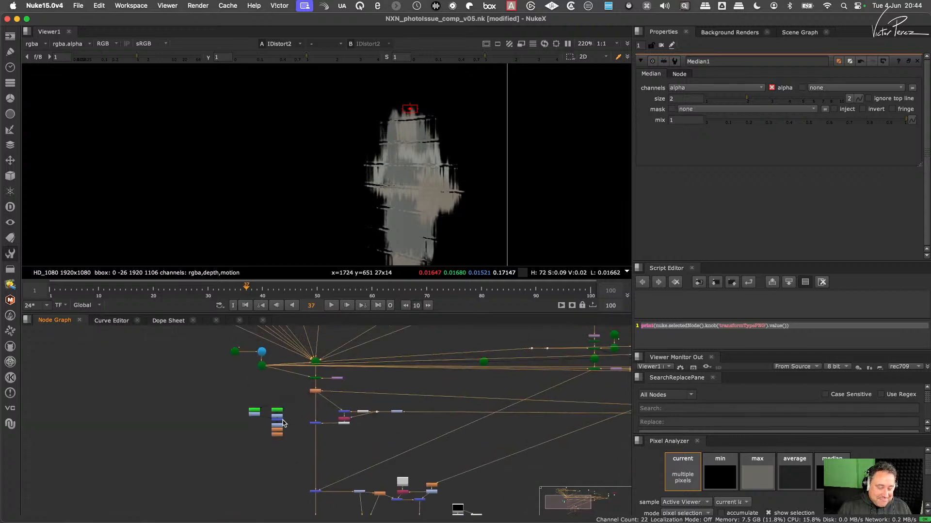
drag(223, 393, 274, 495)
middle_drag(310, 492, 332, 385)
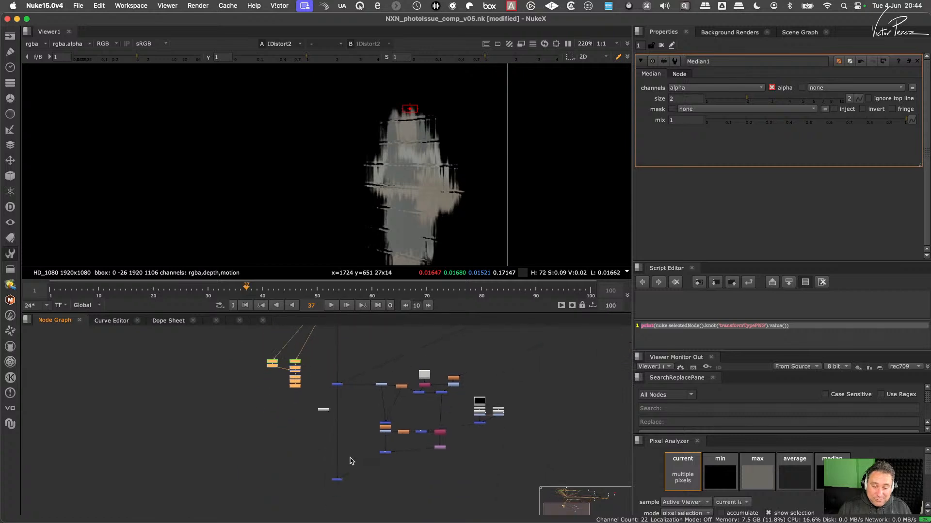
click(325, 411)
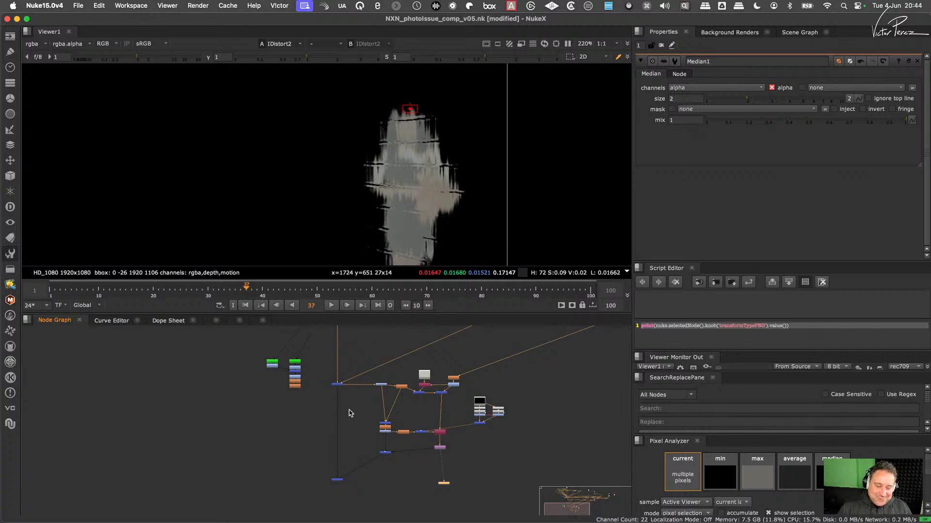
- View Soften1 and sample an area of about 35 by 25 pixels on the horizontal brown tile band
scroll(322, 412, up, 3)
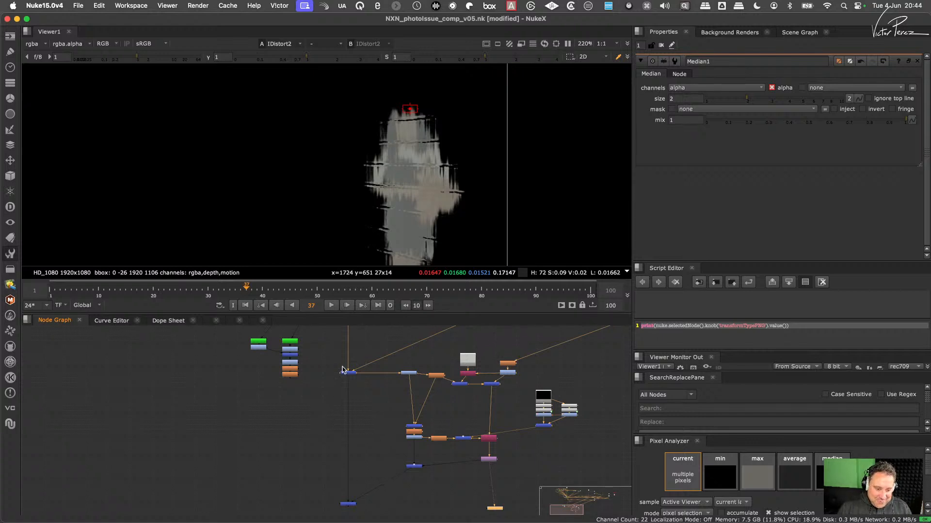
middle_drag(344, 363, 342, 419)
click(333, 402)
key(1)
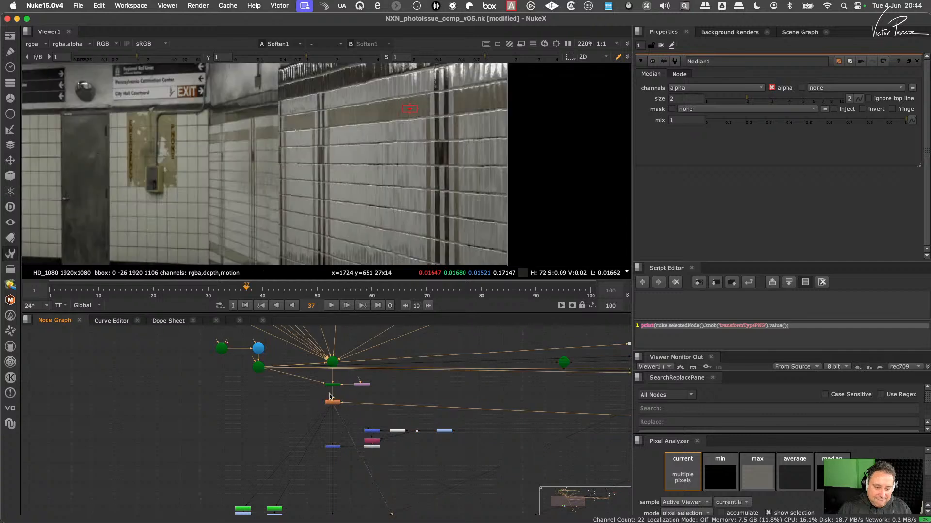
scroll(374, 145, up, 5)
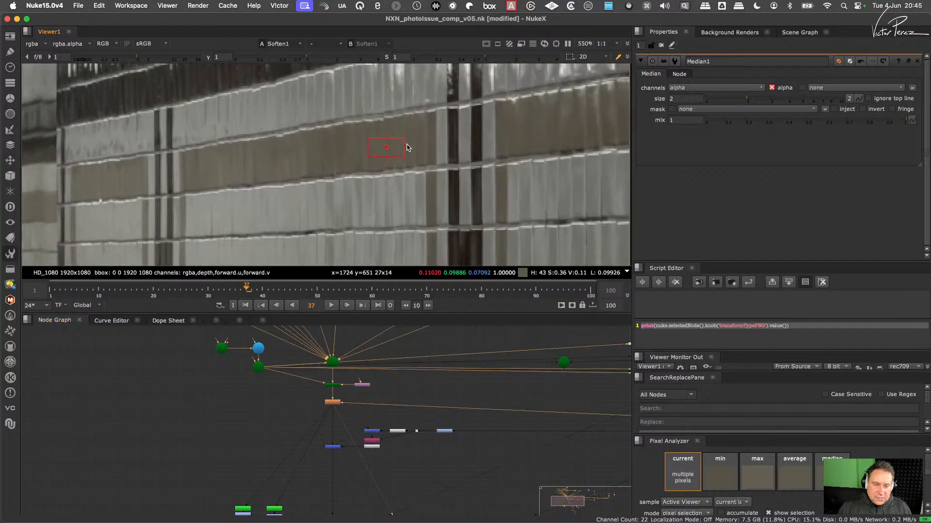
shift+super+drag(415, 127, 367, 159)
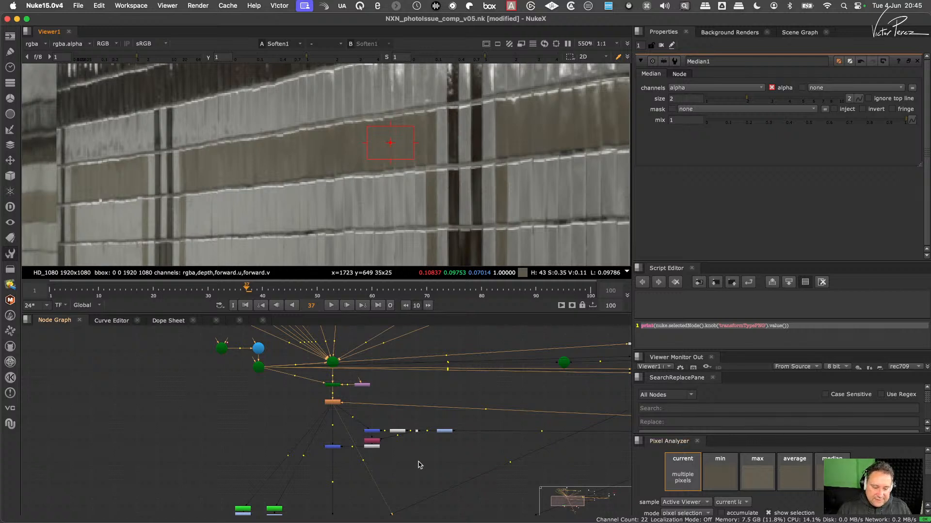
- Clear the node selection in the empty graph area below the Keyer1 and HueKeyer1 matte nodes
scroll(402, 475, down, 2)
middle_drag(386, 481, 392, 395)
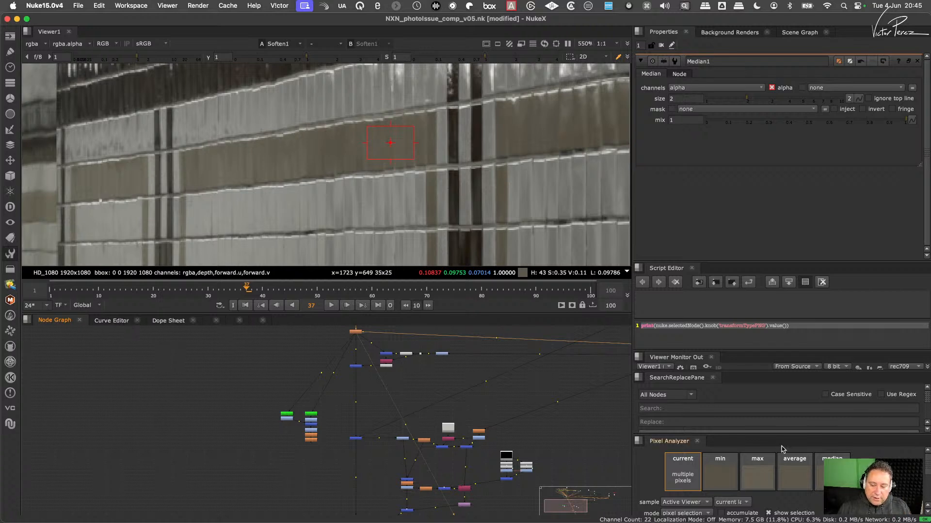
click(341, 483)
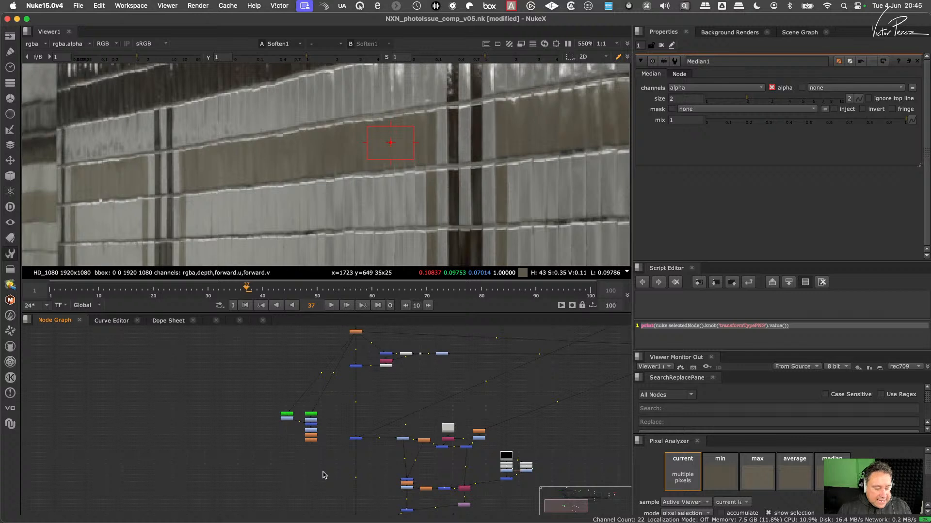
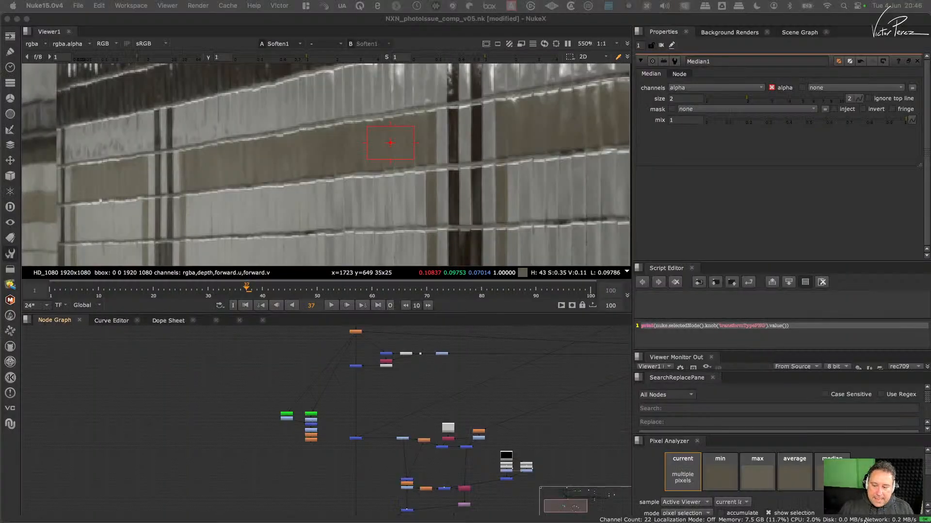
- Add a Constant node in the empty area below the Keyer1 and HueKeyer1 matte nodes
scroll(330, 459, up, 5)
middle_drag(332, 447, 427, 473)
scroll(372, 479, up, 2)
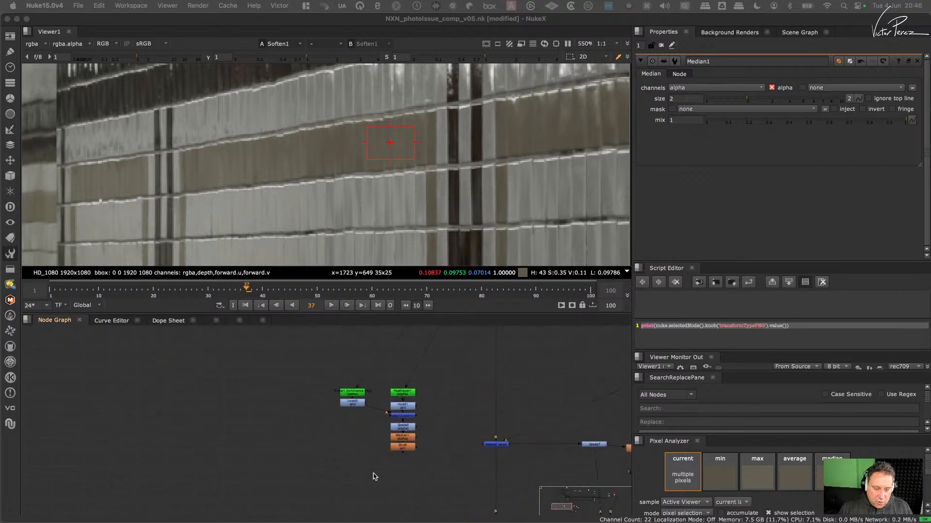
click(338, 470)
key(Tab)
text(con)
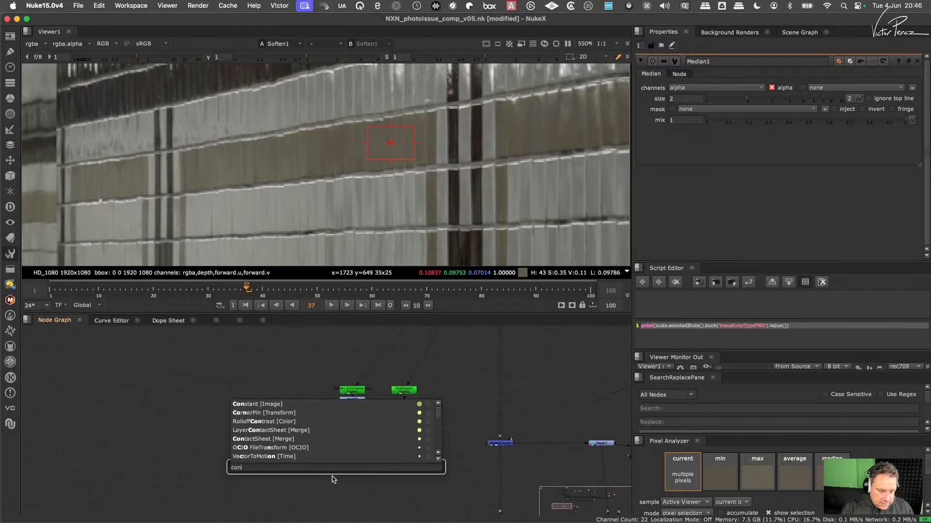
key(Down)
key(Return)
- Place the Constant node beside Blur6 and set its colour from the average of the sampled brown tile area
click(350, 470)
middle_drag(349, 470, 277, 480)
drag(277, 479, 363, 473)
middle_drag(292, 479, 370, 473)
scroll(366, 472, up, 2)
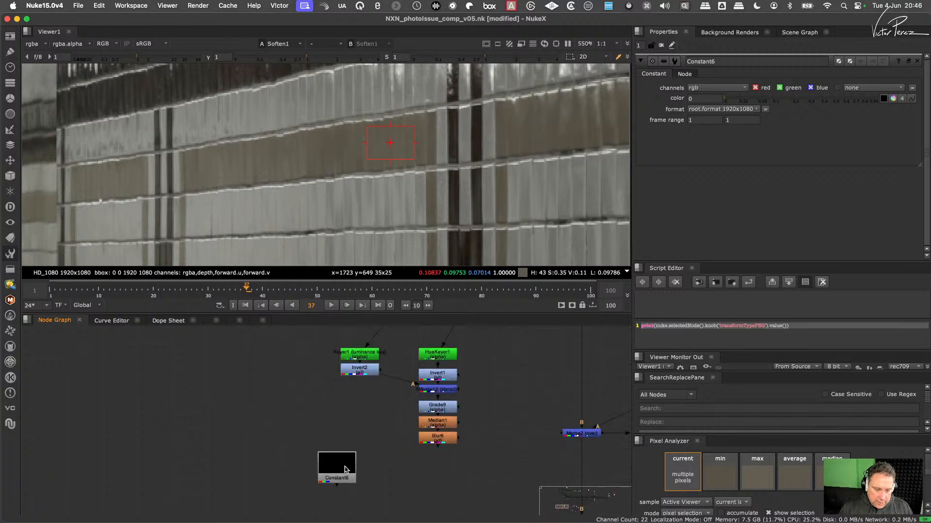
drag(337, 471, 338, 462)
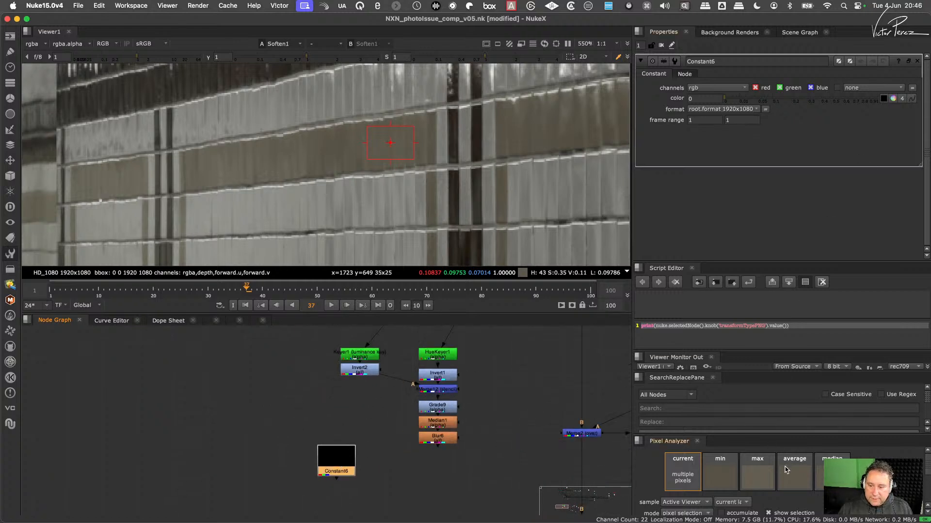
drag(792, 479, 883, 98)
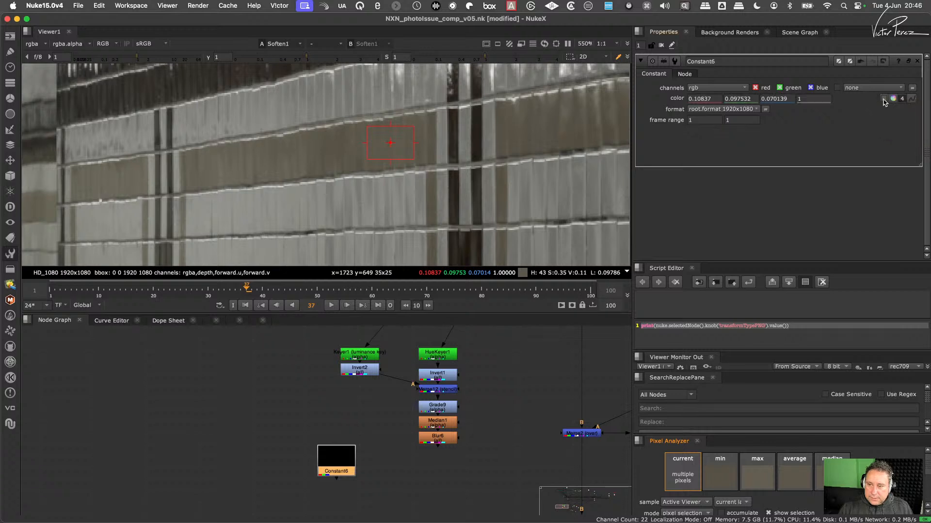
drag(350, 473, 353, 469)
click(425, 478)
key(m)
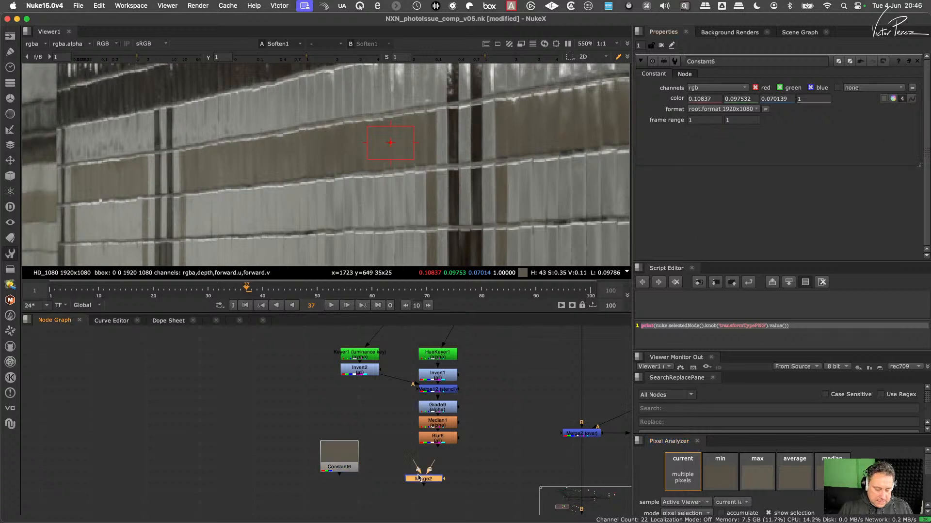
drag(428, 481, 443, 442)
drag(446, 480, 412, 478)
drag(470, 448, 397, 480)
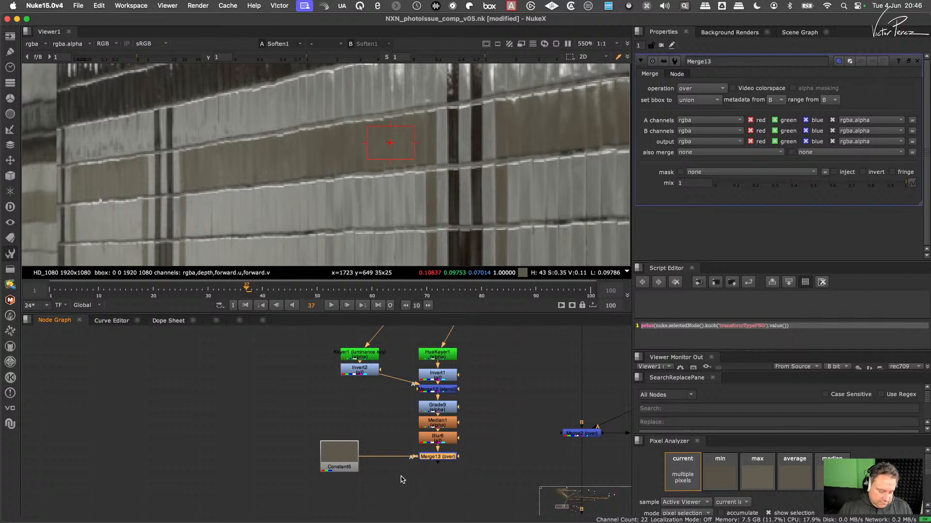
key(Delete)
- Add a Copy node that puts Blur6's matte alpha onto the brown Constant, and view it
click(442, 459)
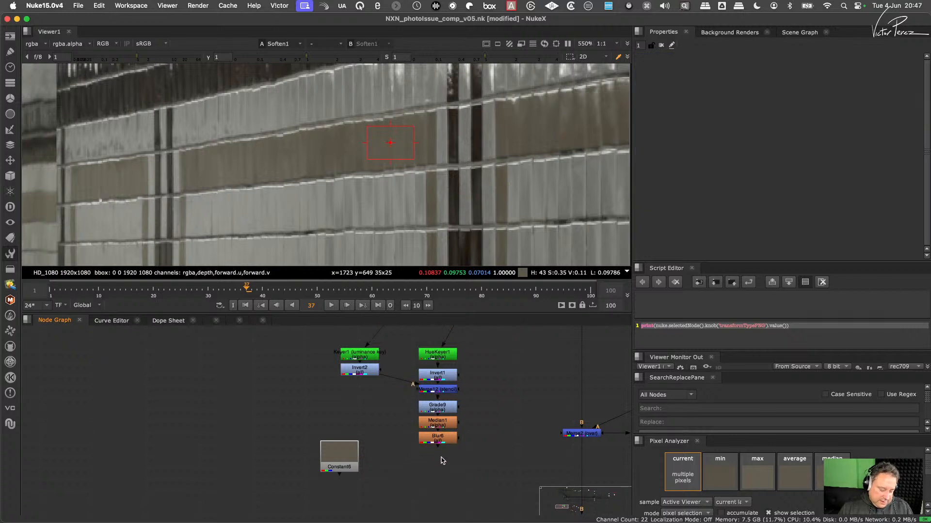
key(k)
drag(444, 463, 345, 461)
drag(425, 481, 442, 470)
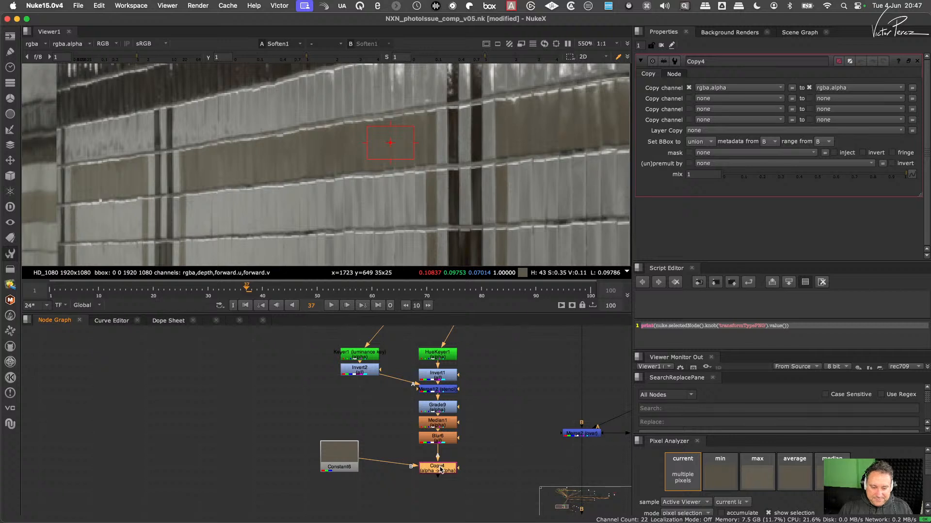
key(1)
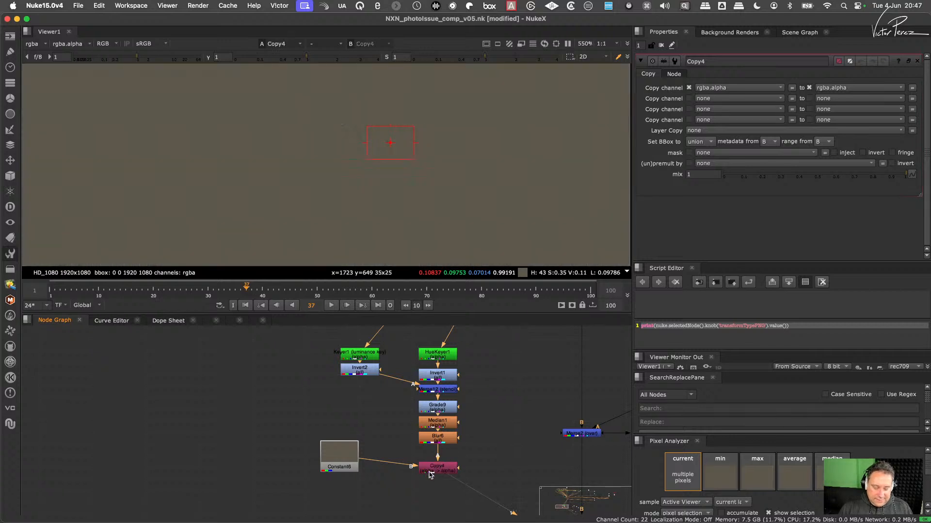
- Add a Premult node after the Copy node and inspect the premultiplied brown tile shapes in the viewer
key(Tab)
text(pre)
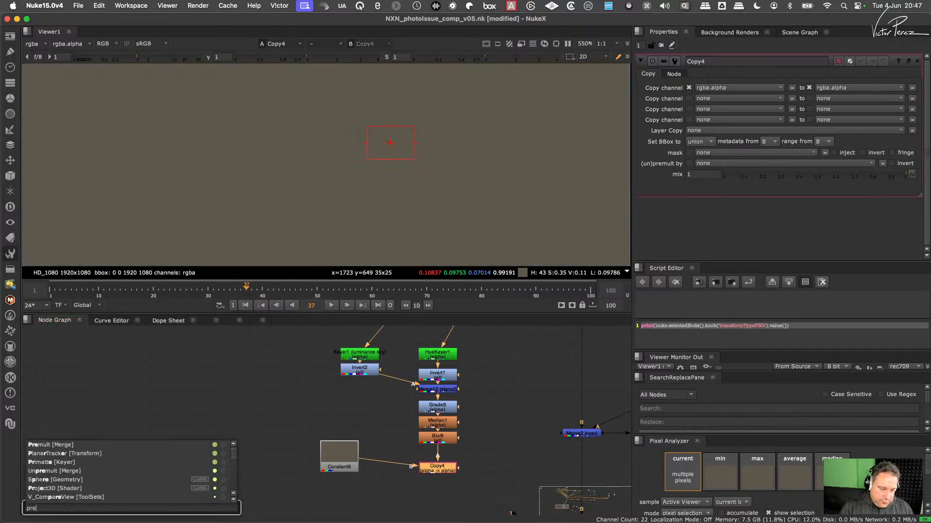
key(Return)
scroll(471, 139, down, 10)
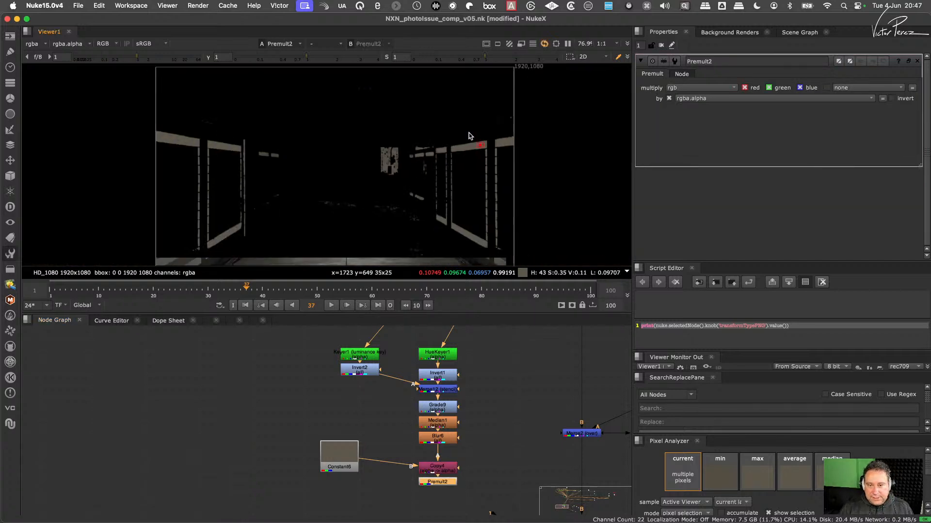
scroll(461, 123, up, 8)
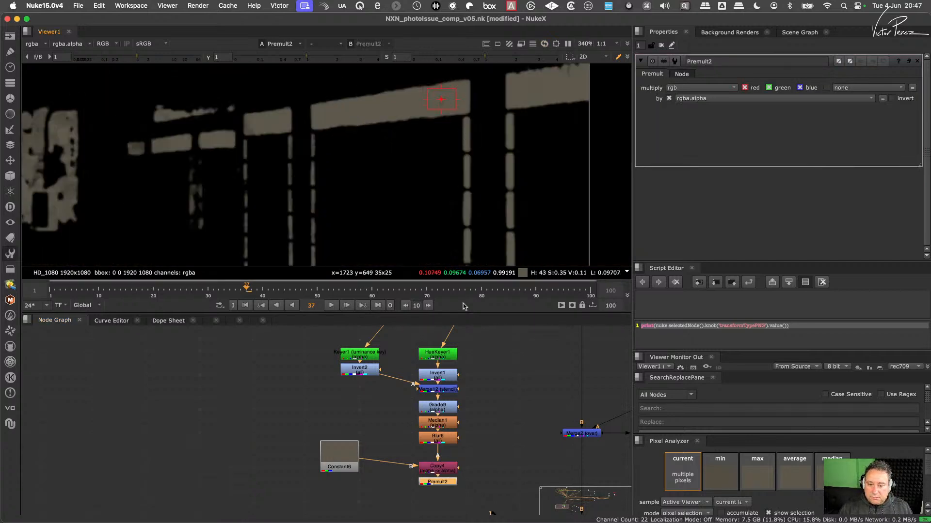
- Try joining the premultiplied brown tiles with the Saturation1 detail output through a new Merge node
scroll(508, 469, down, 3)
middle_drag(506, 467, 405, 454)
middle_drag(558, 437, 414, 423)
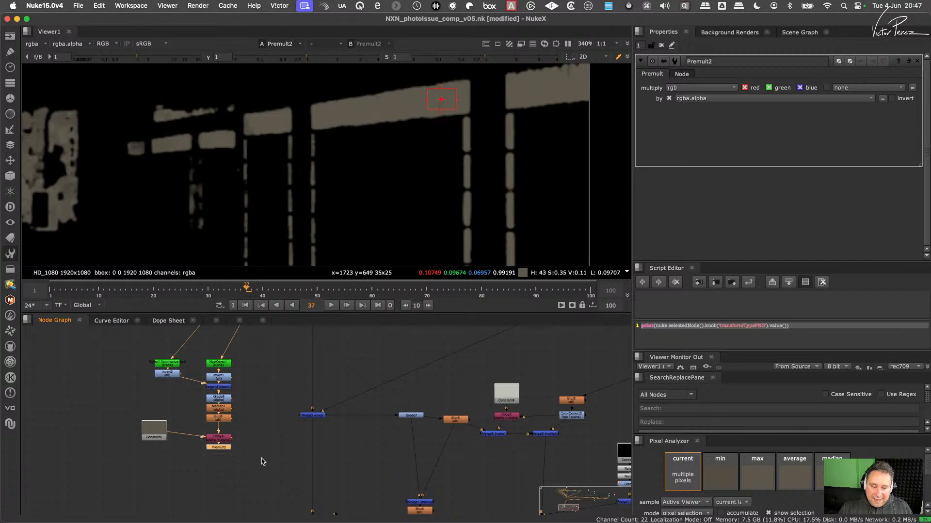
middle_drag(435, 478, 449, 420)
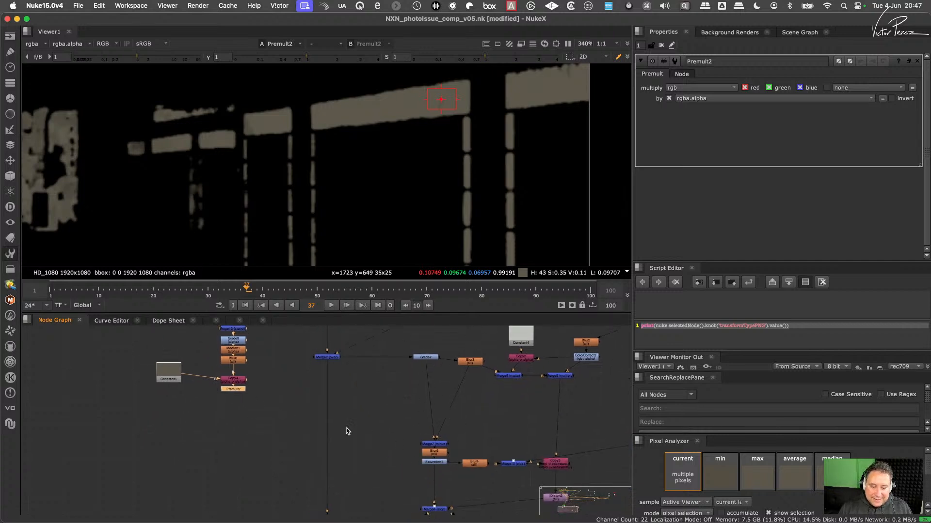
drag(462, 428, 233, 389)
click(396, 448)
key(m)
drag(280, 433, 434, 441)
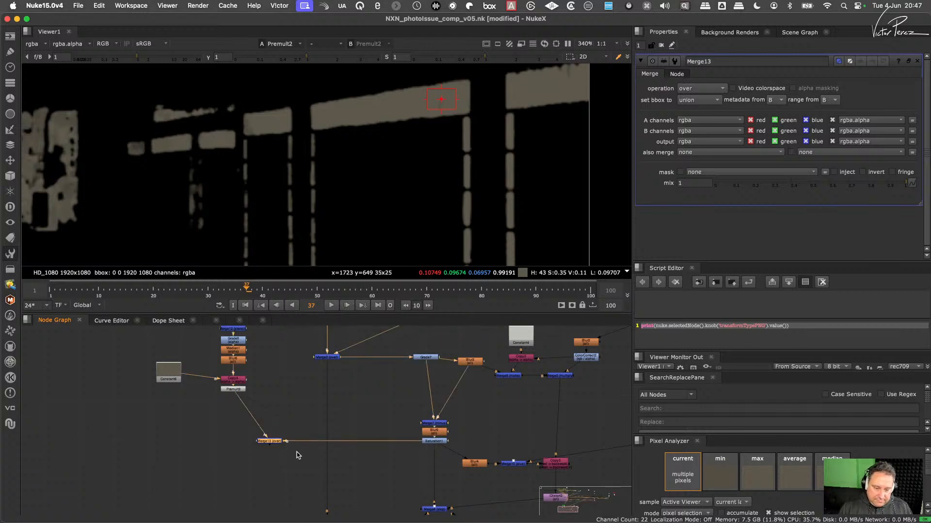
- Try the plus operation on the new Merge, inspect the brown tile band, and delete the Merge
click(708, 88)
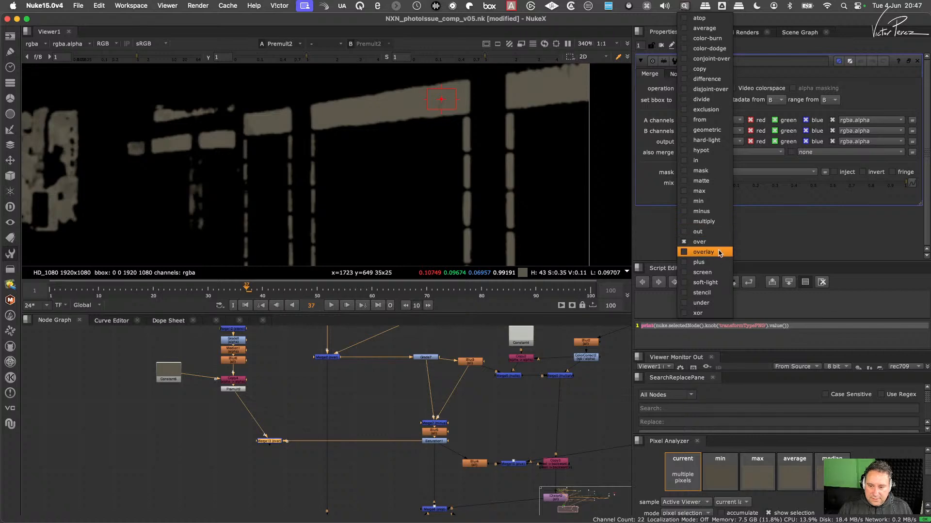
click(716, 262)
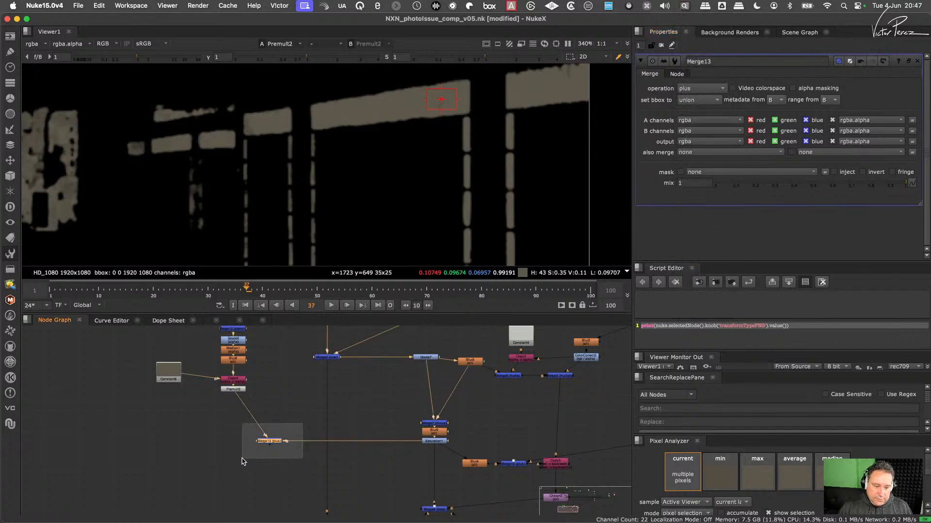
key(1)
scroll(397, 146, up, 5)
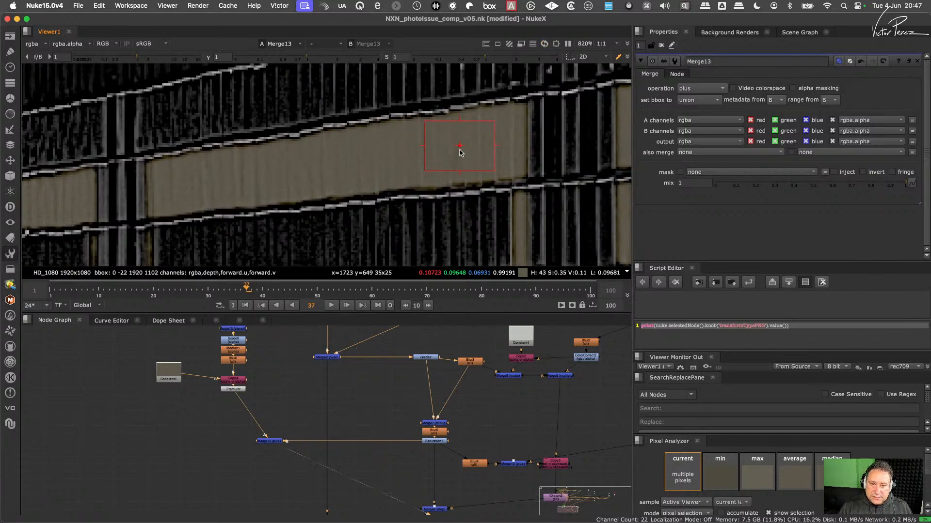
scroll(461, 152, down, 6)
scroll(430, 151, up, 5)
scroll(407, 152, up, 3)
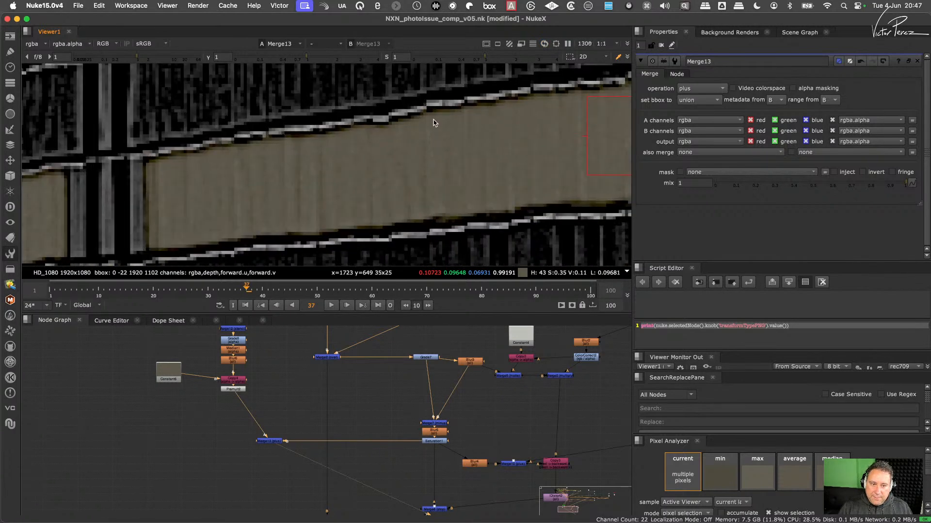
drag(270, 441, 261, 442)
key(Delete)
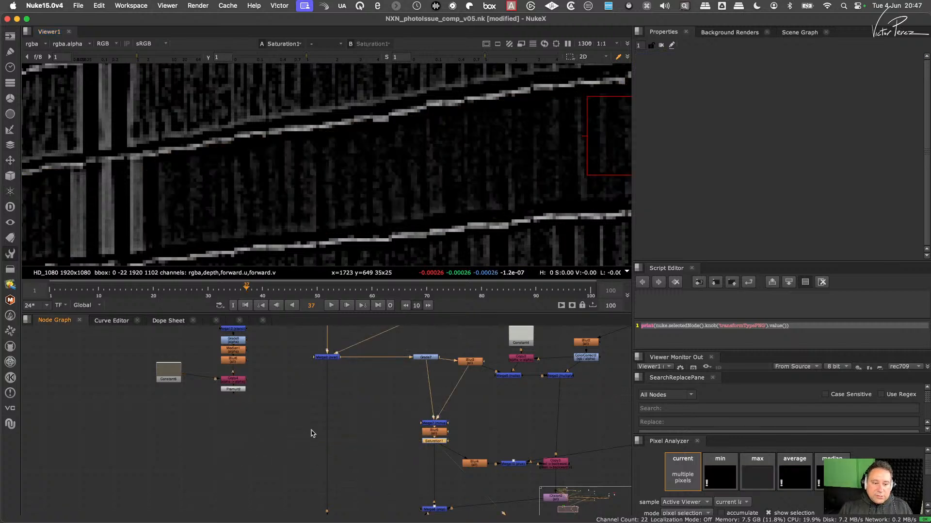
- Move Merge8 slightly down in the reflection branch and view its output around the wall reflection
middle_drag(495, 404, 375, 385)
middle_drag(469, 413, 452, 375)
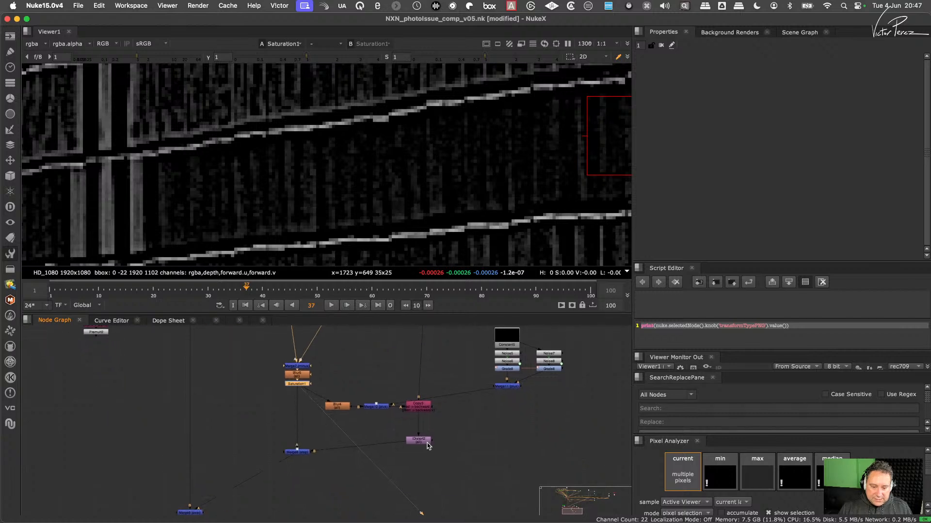
drag(304, 454, 331, 469)
key(1)
click(362, 453)
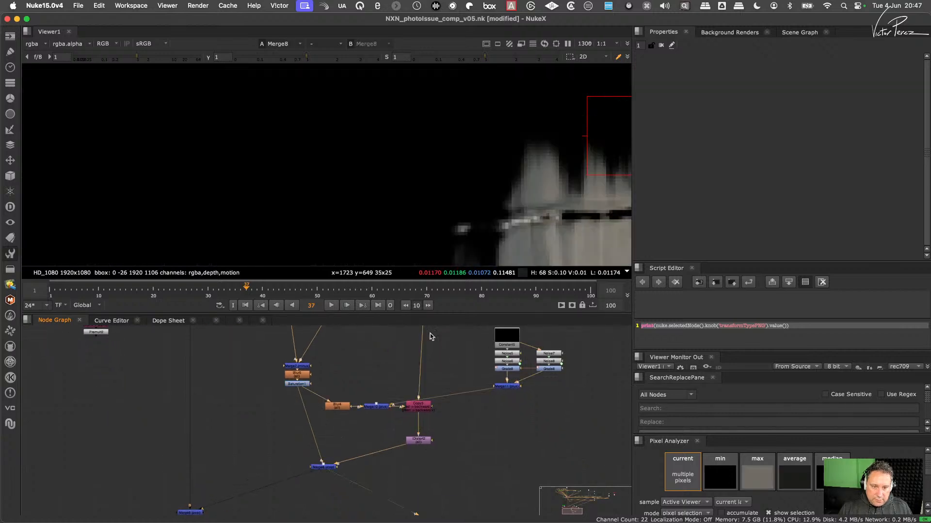
scroll(513, 184, down, 8)
middle_drag(519, 206, 430, 177)
scroll(431, 177, up, 2)
scroll(441, 178, down, 1)
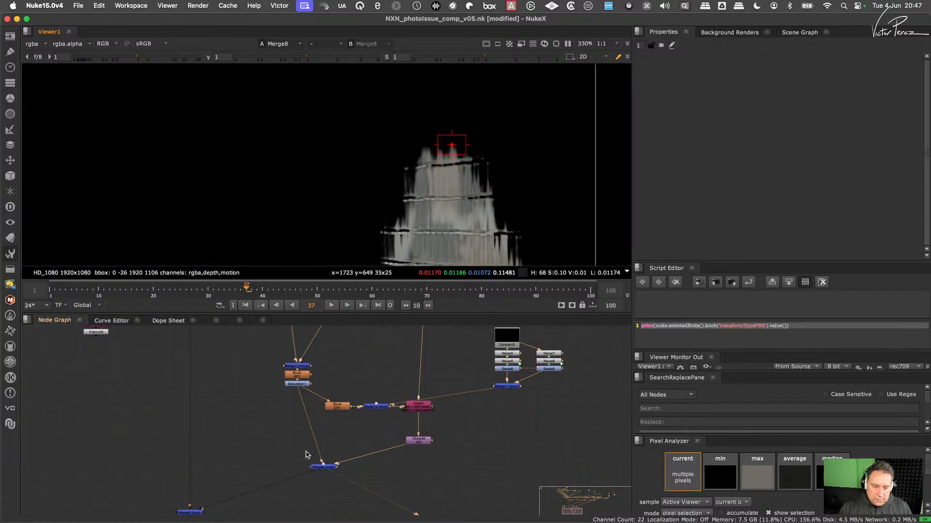
- Insert a Merge node between Merge8 and the main trunk merge, with its A input connected to Premult2
middle_drag(264, 440, 332, 453)
scroll(317, 451, down, 1)
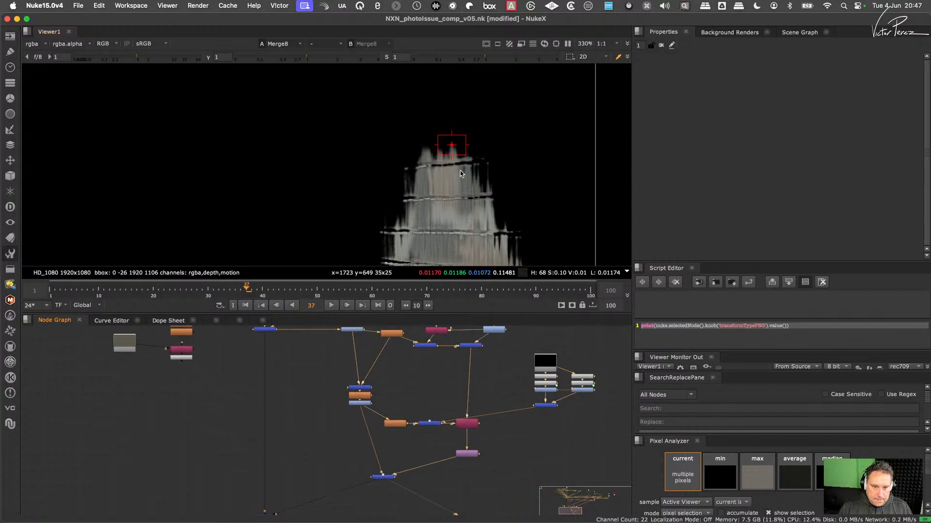
scroll(427, 466, up, 2)
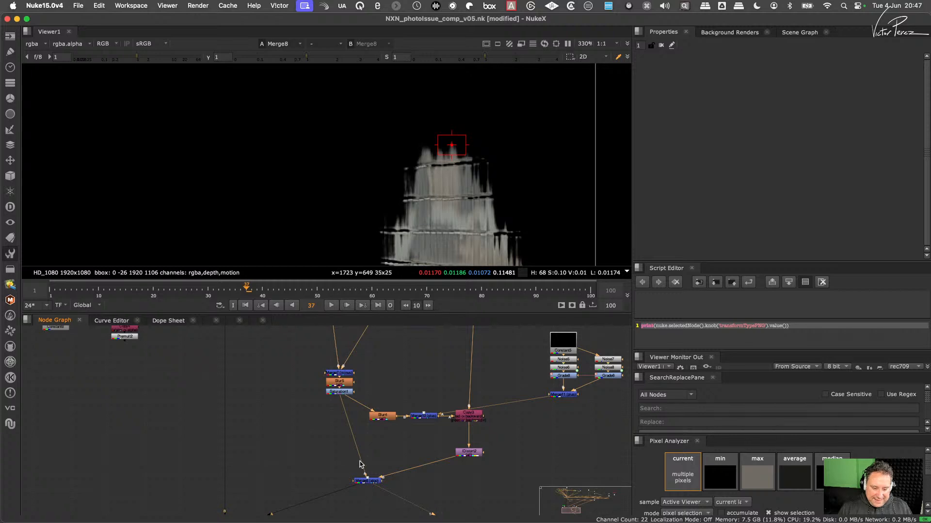
middle_drag(374, 478, 441, 436)
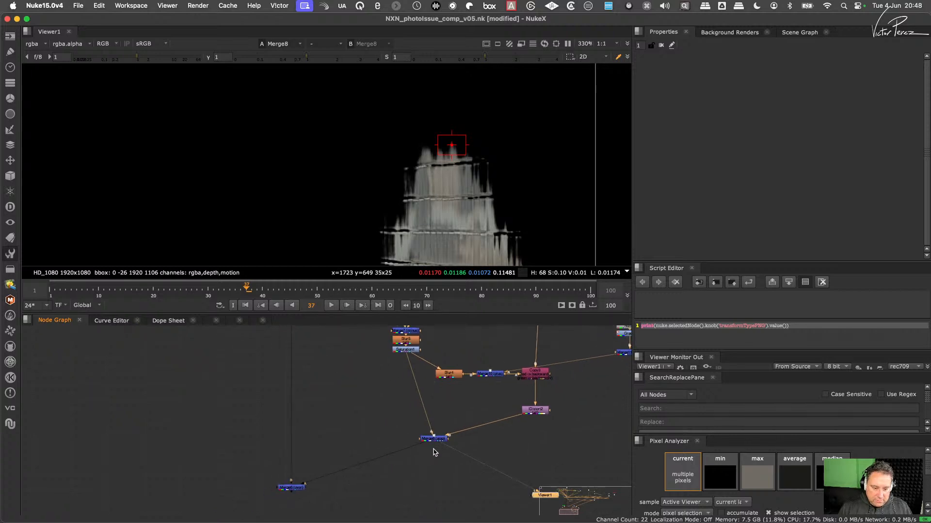
scroll(535, 410, down, 2)
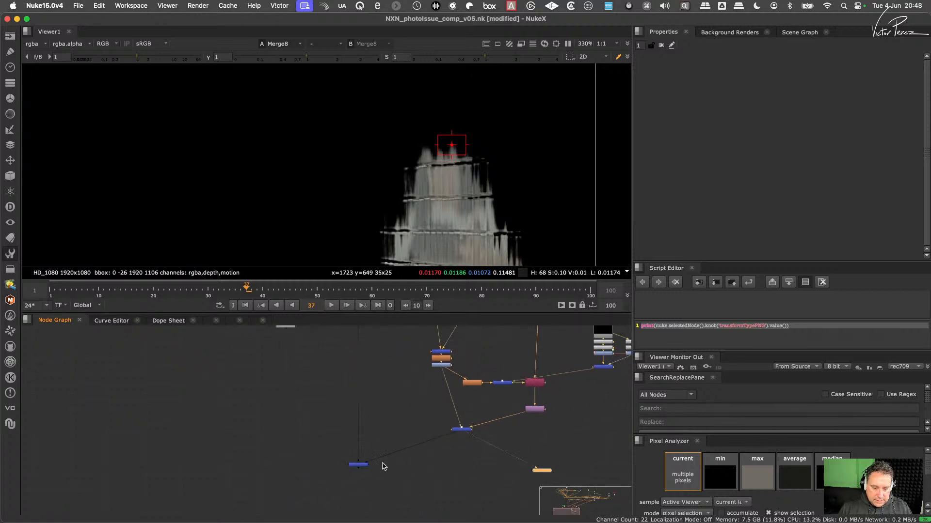
key(m)
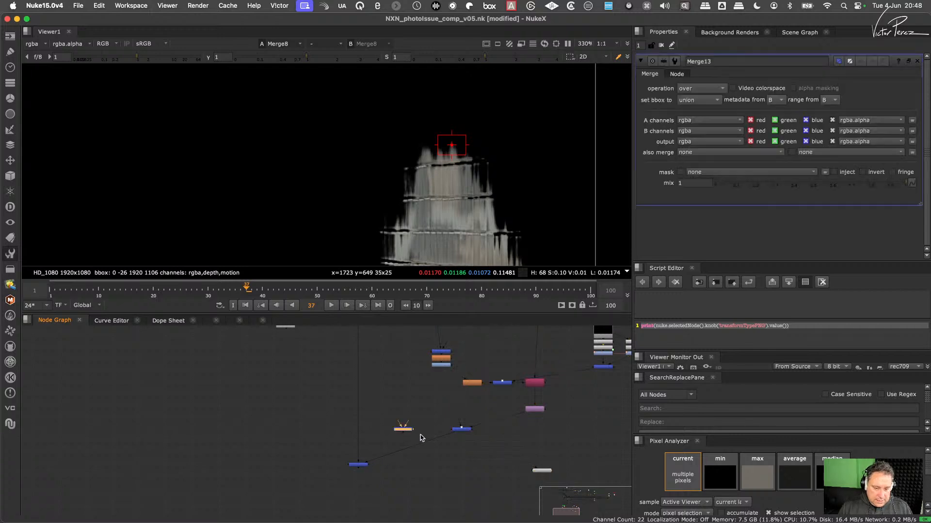
drag(404, 429, 360, 392)
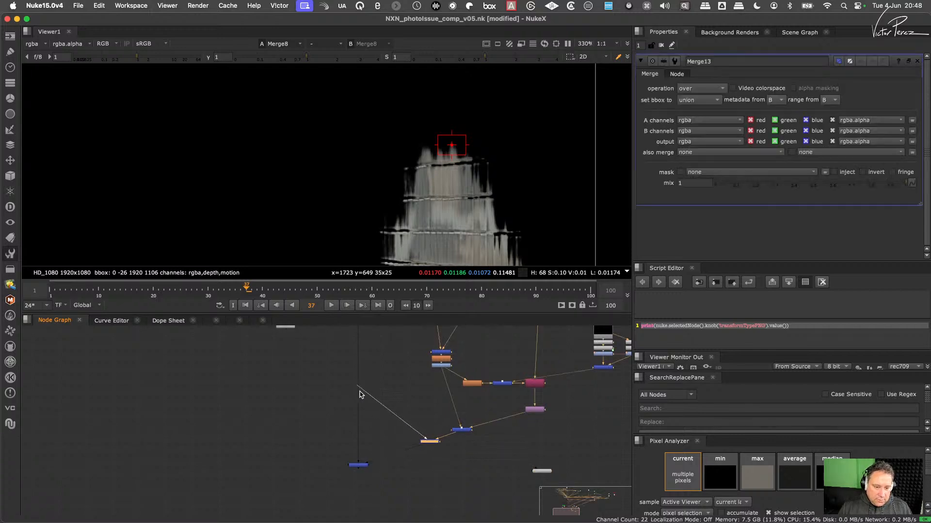
middle_drag(360, 392, 407, 469)
drag(360, 391, 336, 407)
middle_drag(446, 449, 403, 373)
scroll(439, 443, up, 1)
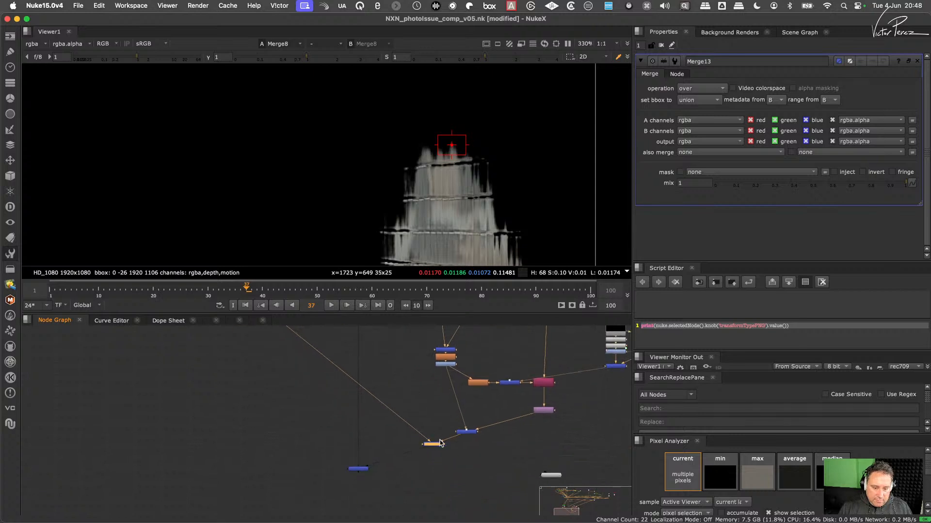
scroll(439, 443, up, 2)
- Set the new Merge's operation to multiply and inspect its output around the wall reflection
click(721, 88)
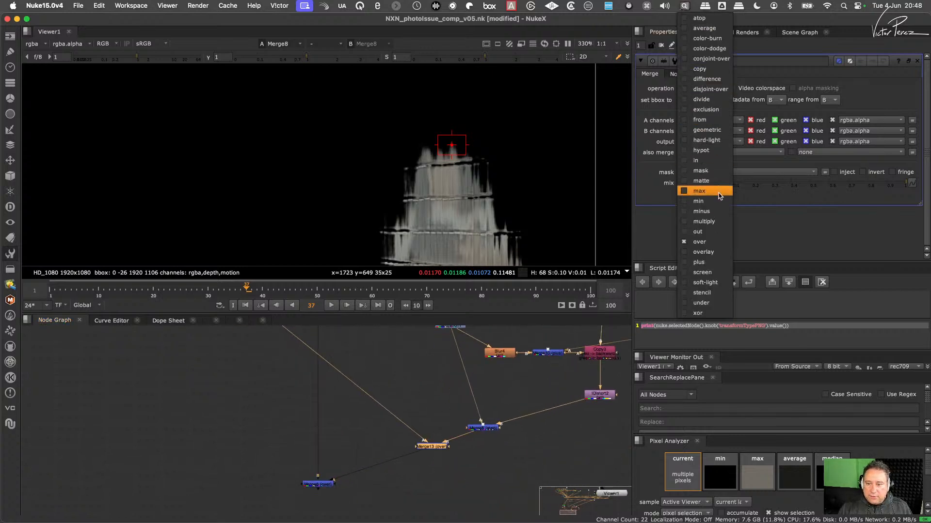
click(704, 222)
click(441, 438)
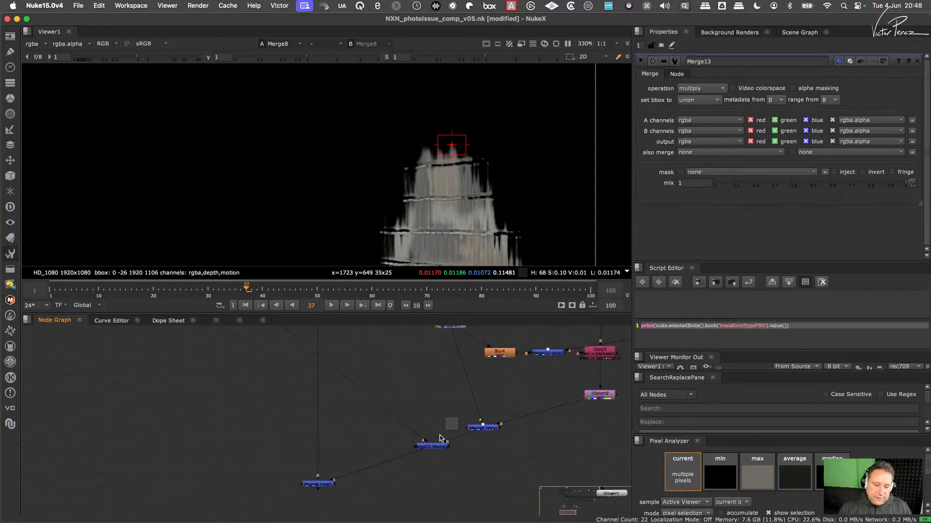
drag(441, 437, 406, 467)
key(1)
scroll(474, 198, up, 3)
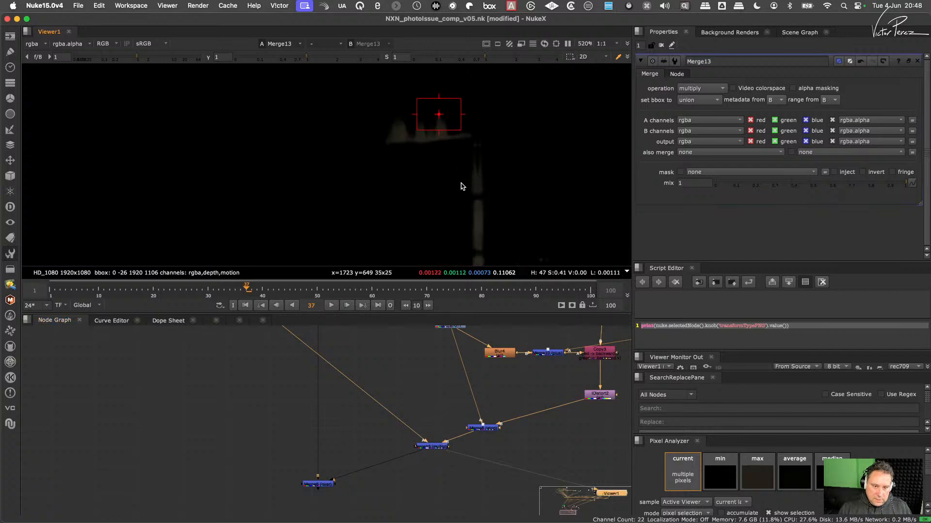
scroll(469, 175, down, 5)
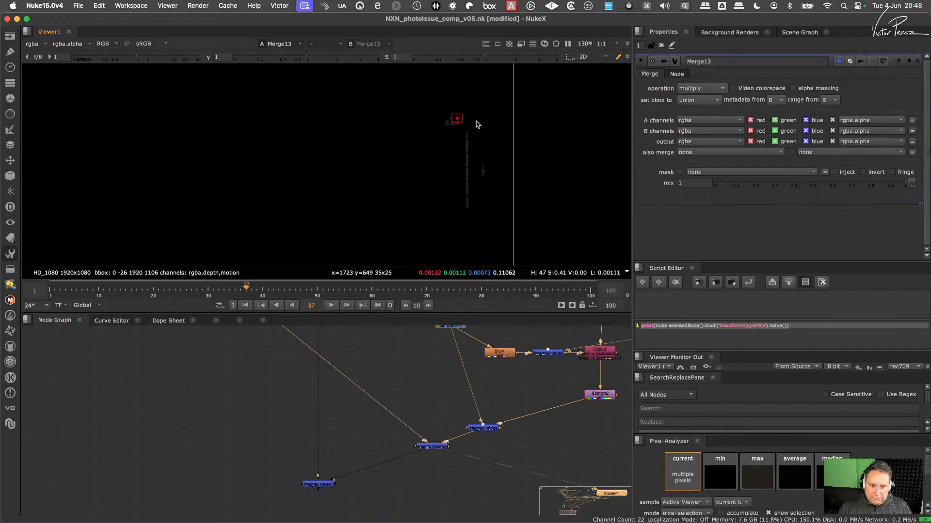
- Try alpha masking on the multiply Merge13, inspect its effect around the wall reflection, and switch it back off
scroll(454, 133, up, 4)
middle_drag(486, 131, 478, 171)
scroll(473, 159, down, 4)
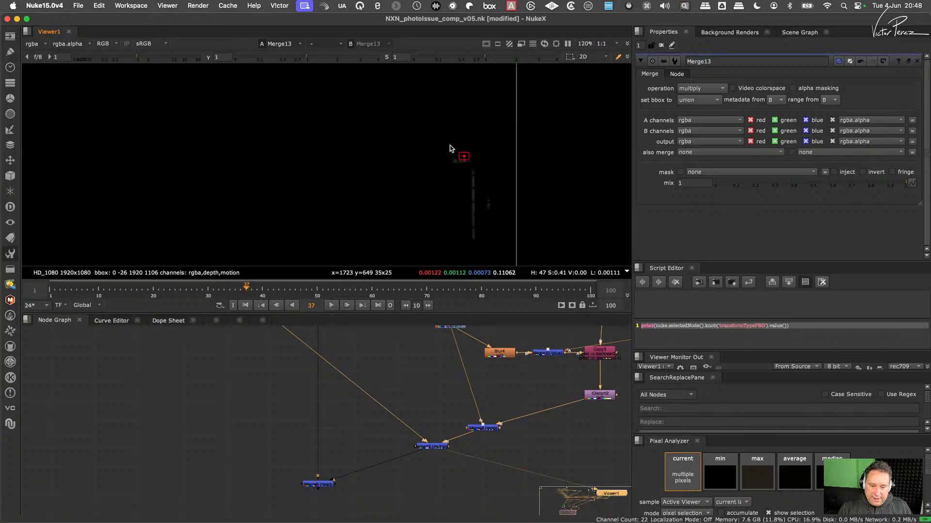
scroll(472, 157, up, 4)
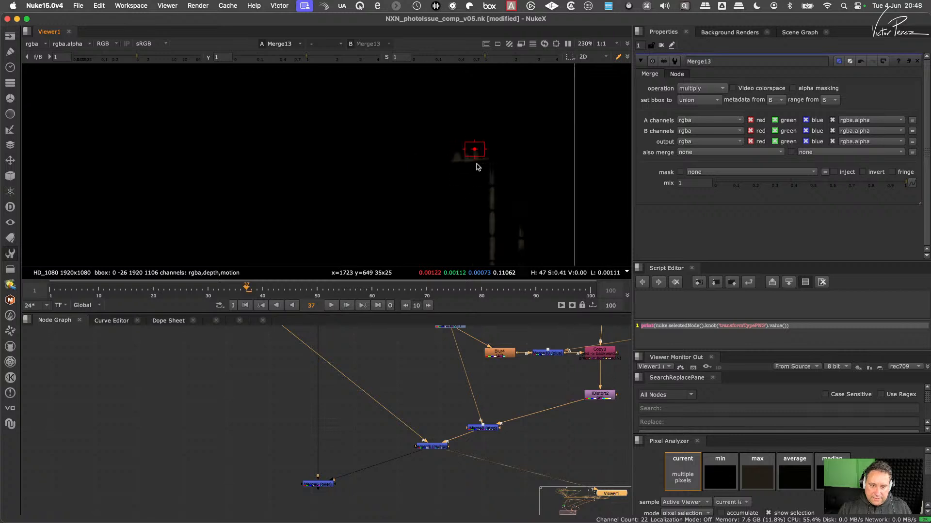
click(792, 87)
scroll(507, 150, down, 3)
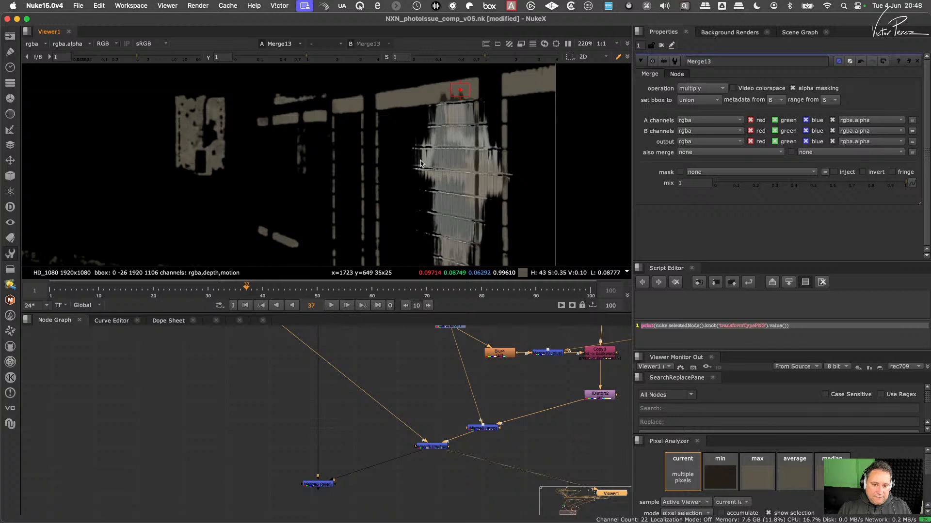
scroll(453, 103, up, 5)
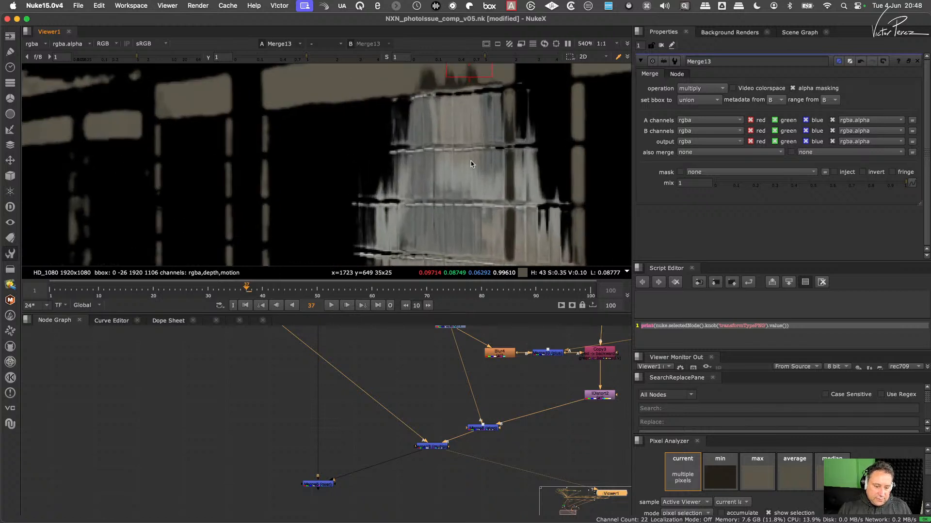
drag(441, 448, 482, 476)
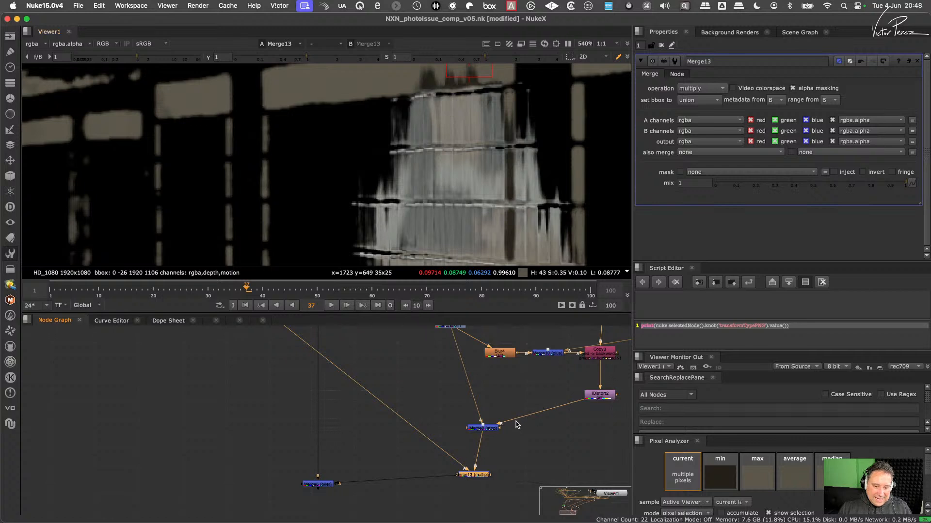
scroll(465, 148, down, 6)
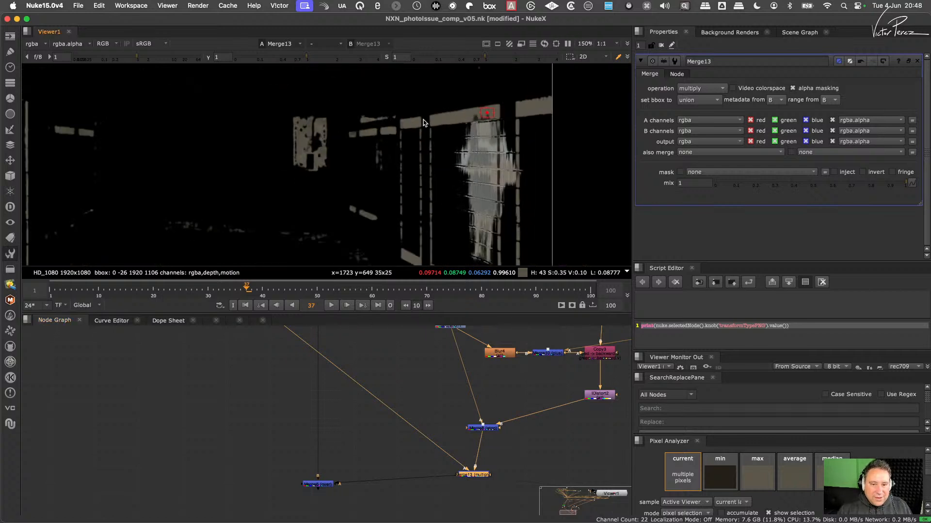
scroll(493, 463, up, 1)
middle_drag(494, 463, 477, 438)
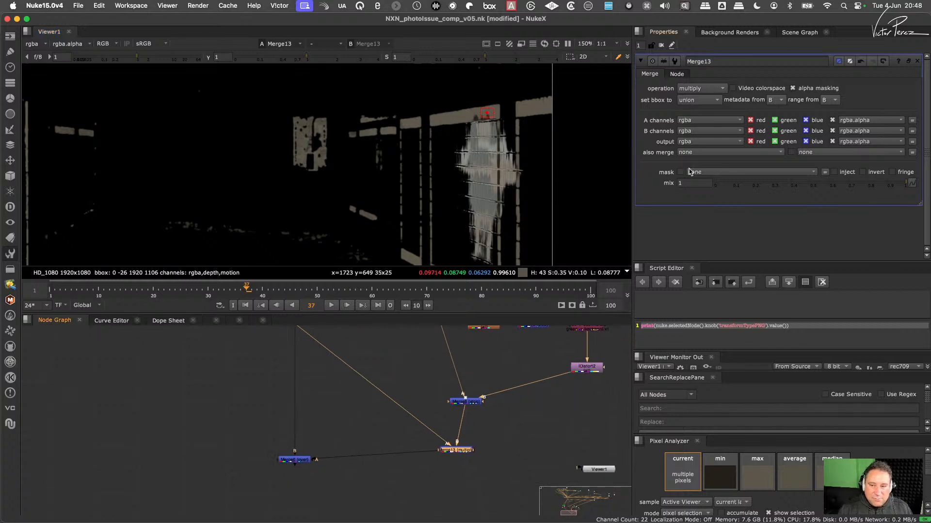
click(801, 87)
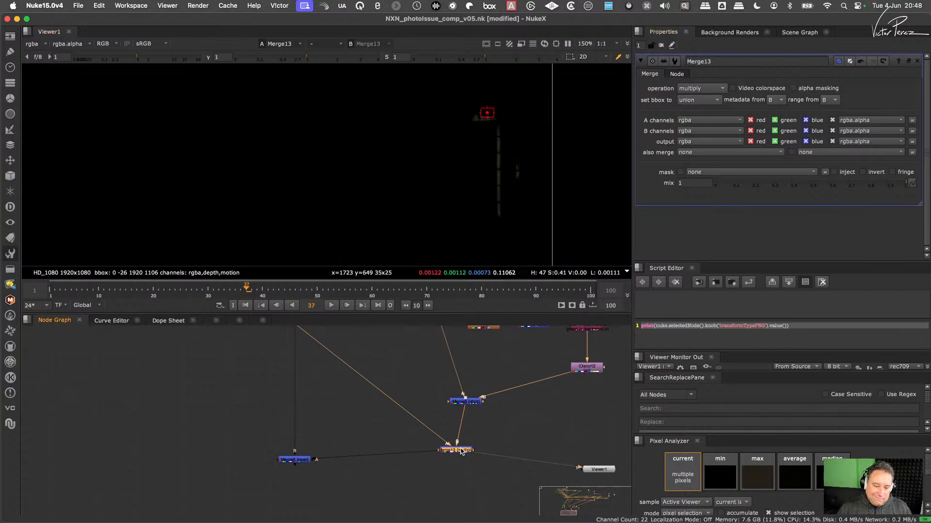
- Move Merge13 slightly up in the graph and check its alpha channel around the wall reflection
drag(458, 450, 434, 436)
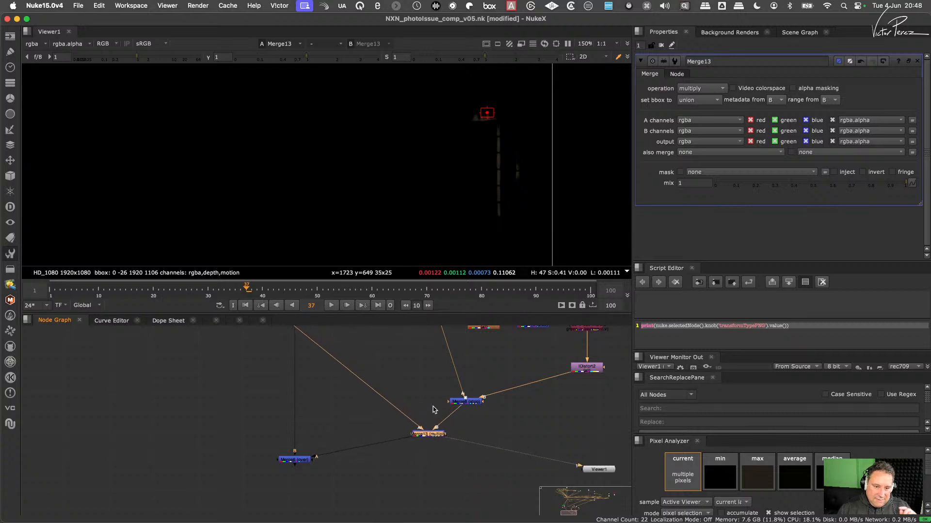
key(a)
key(a)
key(a)
key(a)
key(a)
key(a)
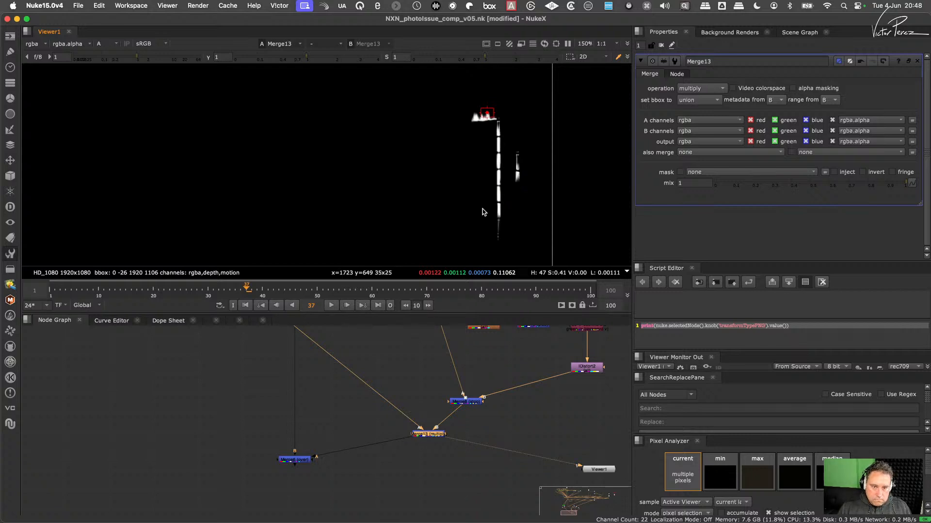
- Add an over Merge with A from Merge13 and B from Merge8, and feed it into the main trunk merge's A input
drag(436, 433, 393, 420)
click(432, 450)
key(m)
drag(436, 443, 465, 405)
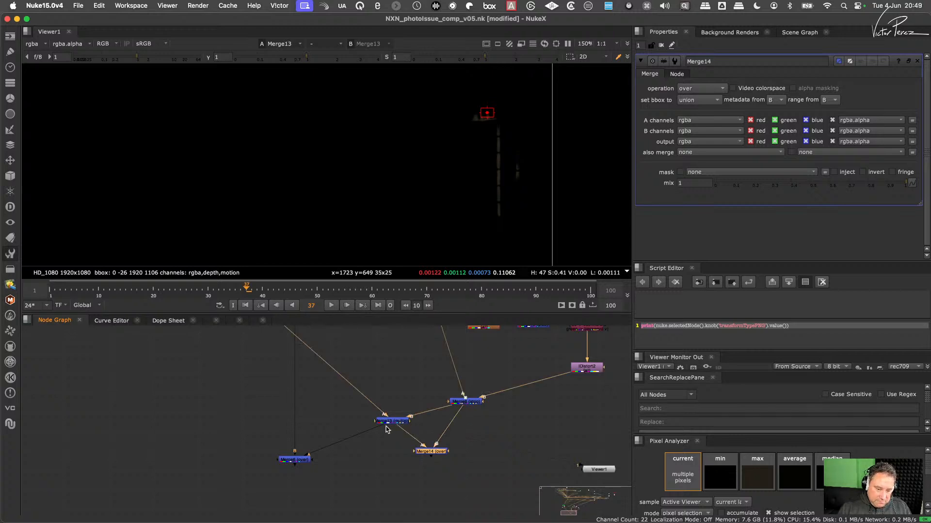
drag(383, 423, 430, 452)
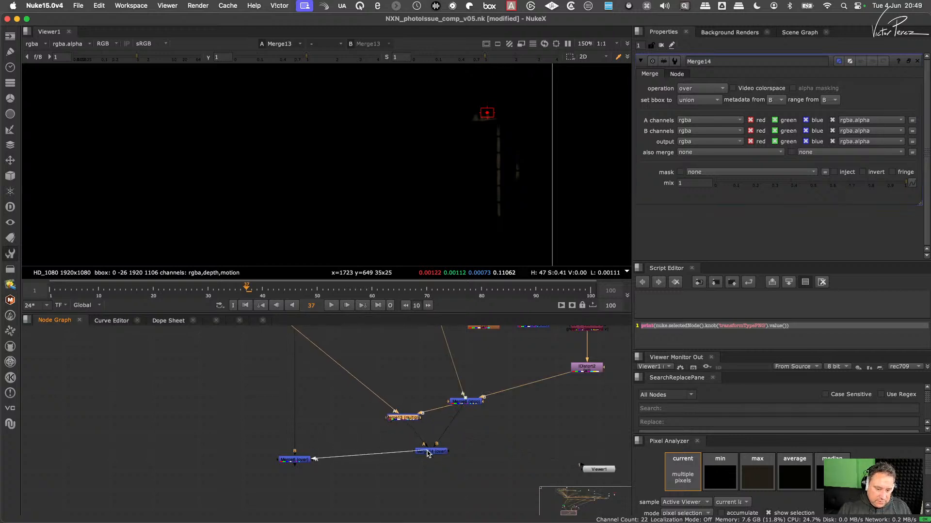
drag(307, 461, 314, 480)
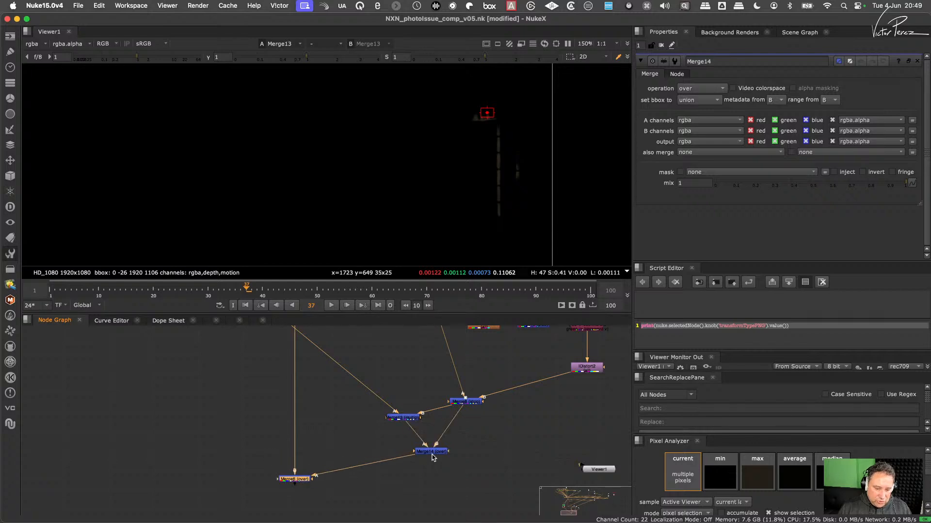
- View the main trunk merge's output and examine the brown band and the wall reflection at several zoom levels
key(1)
scroll(484, 134, up, 5)
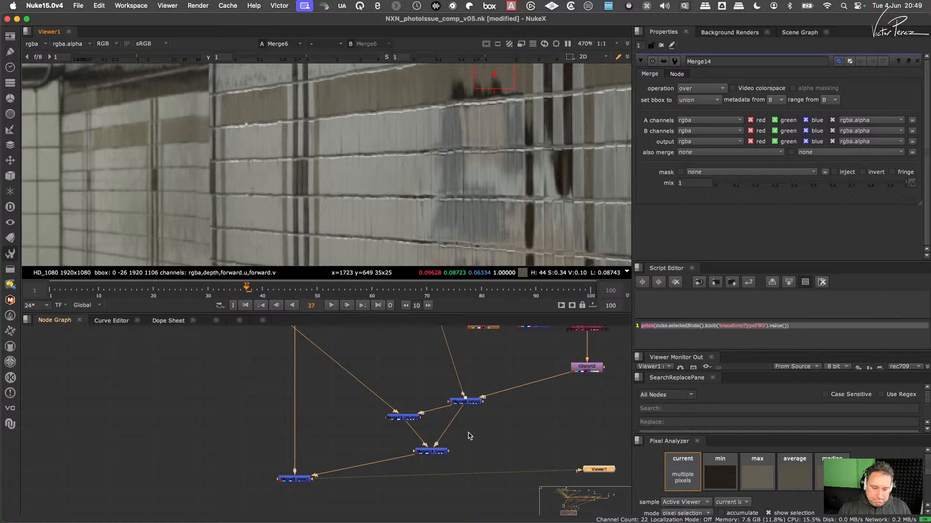
click(431, 452)
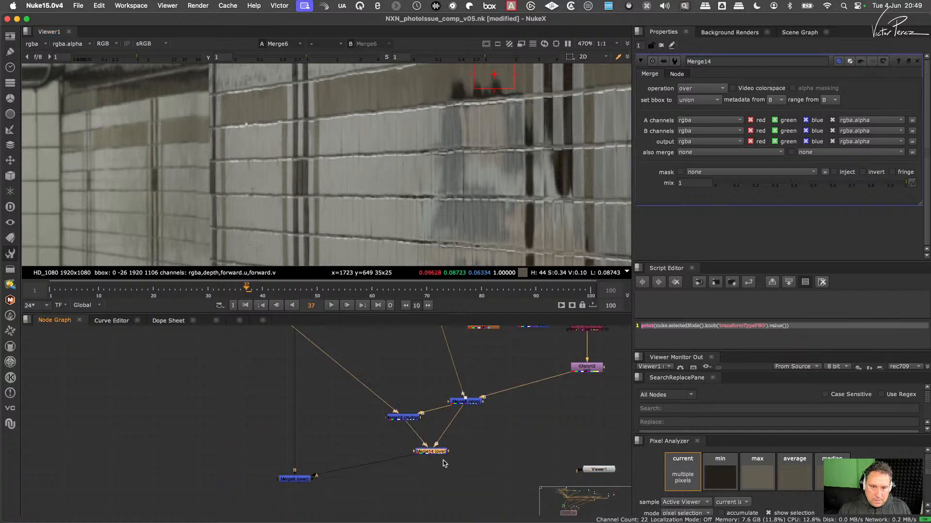
middle_drag(515, 99, 463, 165)
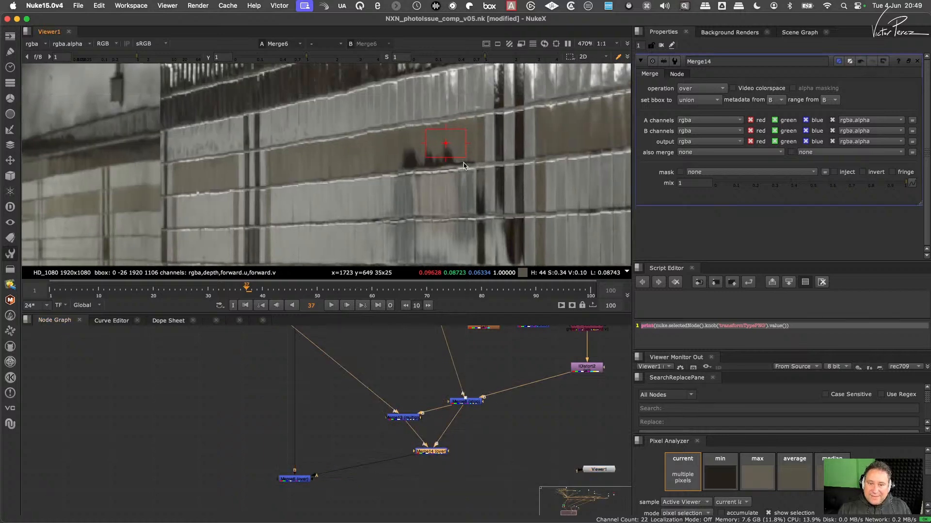
scroll(463, 165, up, 2)
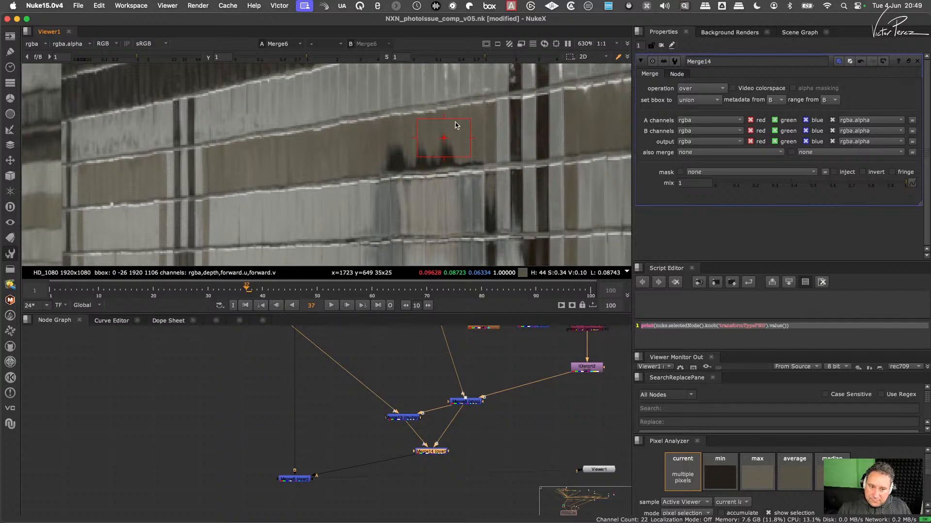
key(f)
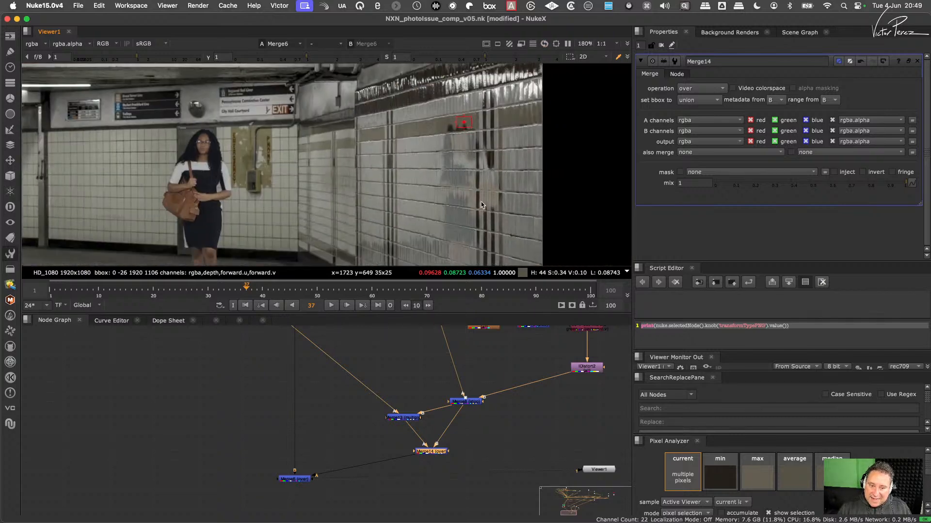
scroll(501, 193, up, 10)
key(f)
scroll(499, 184, up, 10)
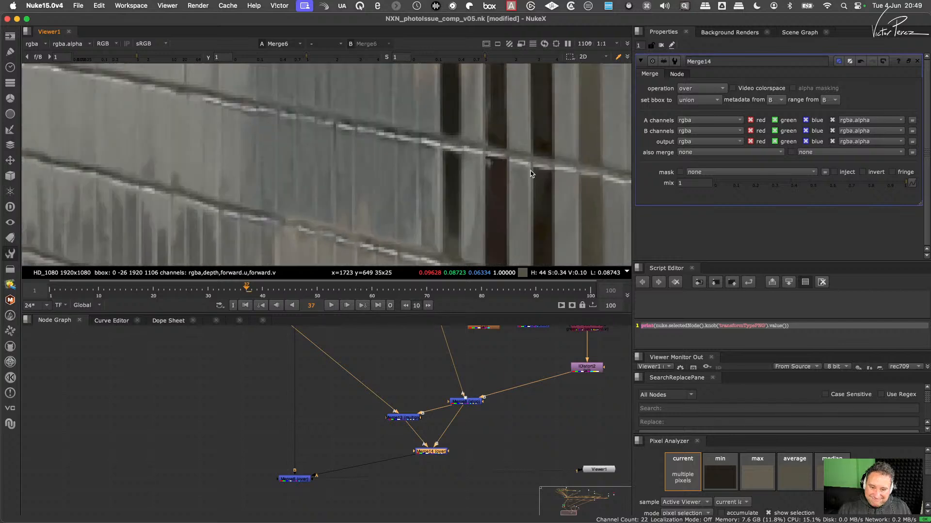
scroll(491, 188, down, 3)
scroll(527, 164, up, 5)
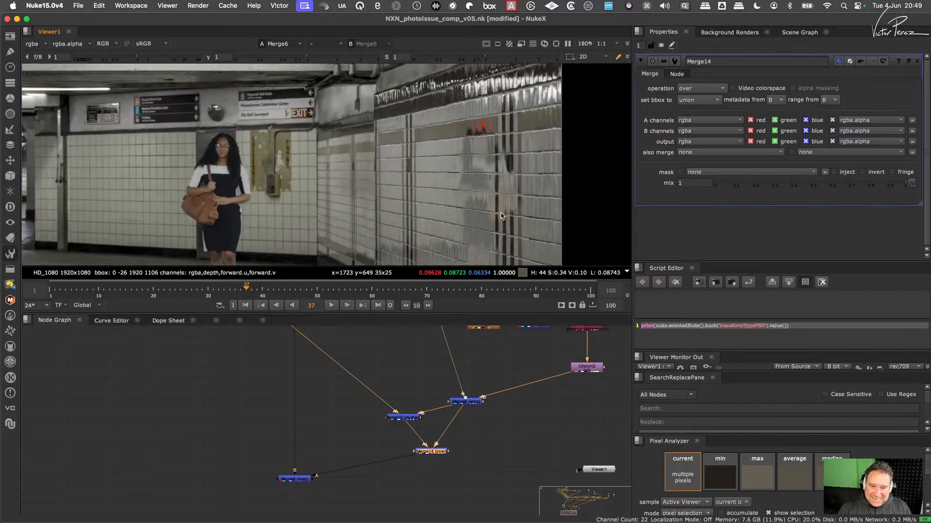
- Insert a Grade node on the brown tile branch feeding Merge13's A input and place it directly above Merge13
middle_drag(396, 388, 391, 479)
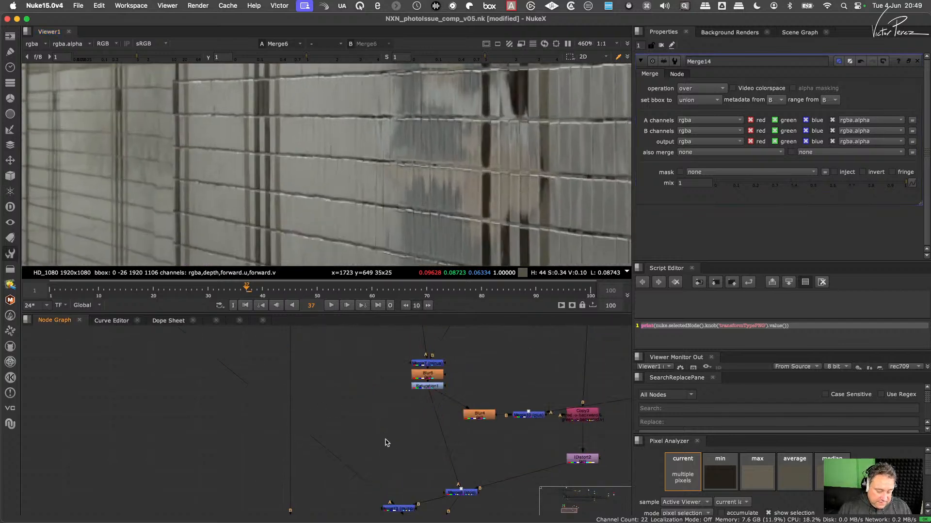
key(g)
drag(381, 443, 358, 472)
middle_drag(403, 462, 425, 376)
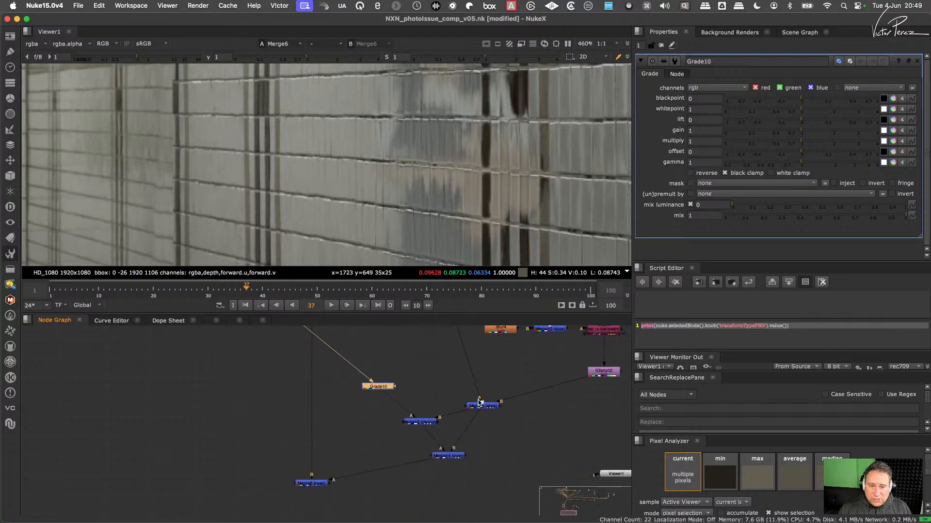
middle_drag(502, 145, 492, 216)
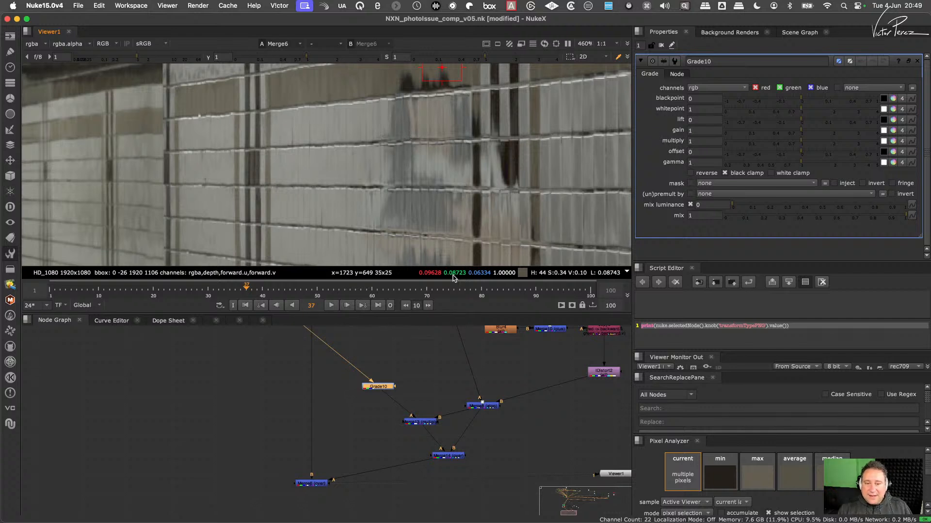
drag(385, 390, 426, 391)
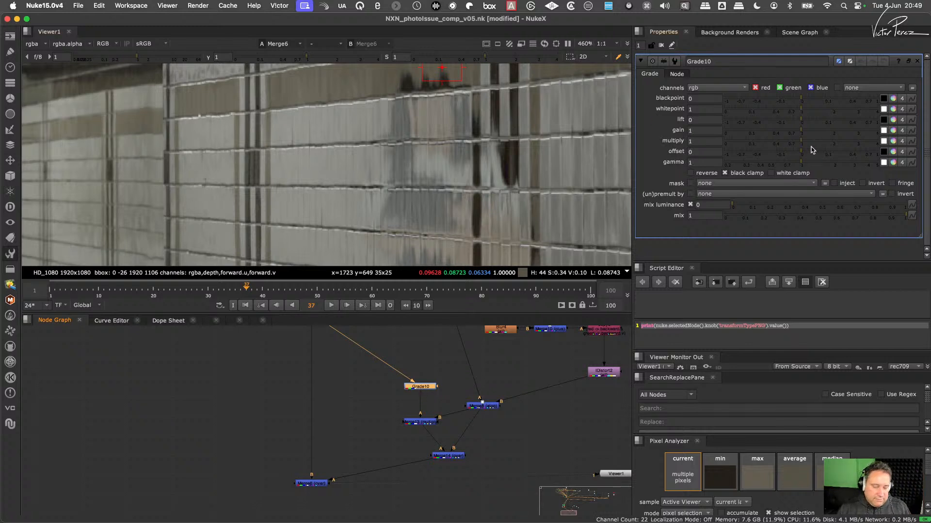
- Set the new Grade's multiply to 4, turn off its black clamp, and inspect the brown band
drag(813, 147, 902, 144)
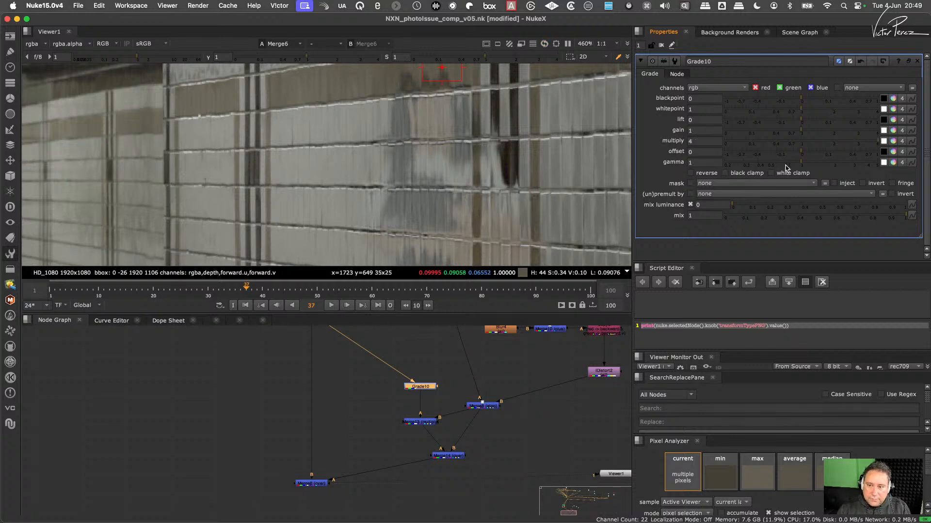
click(708, 141)
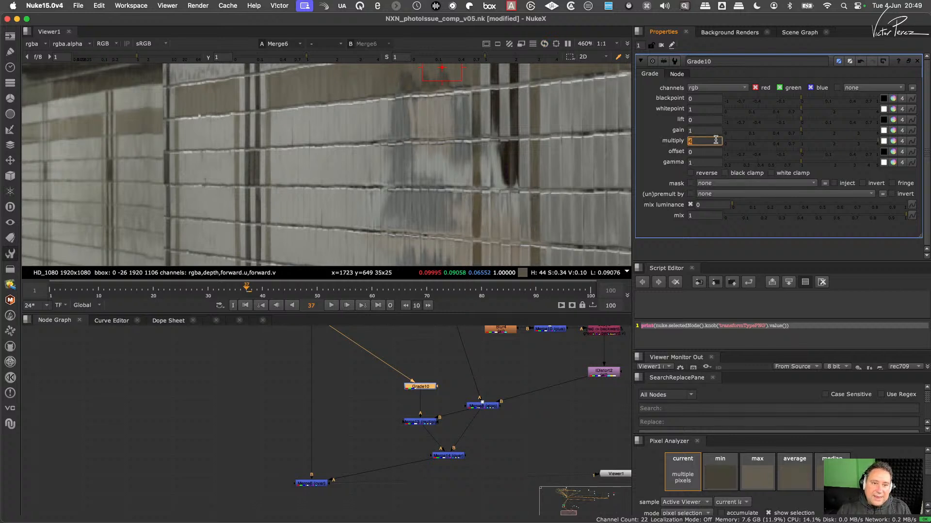
scroll(462, 106, up, 5)
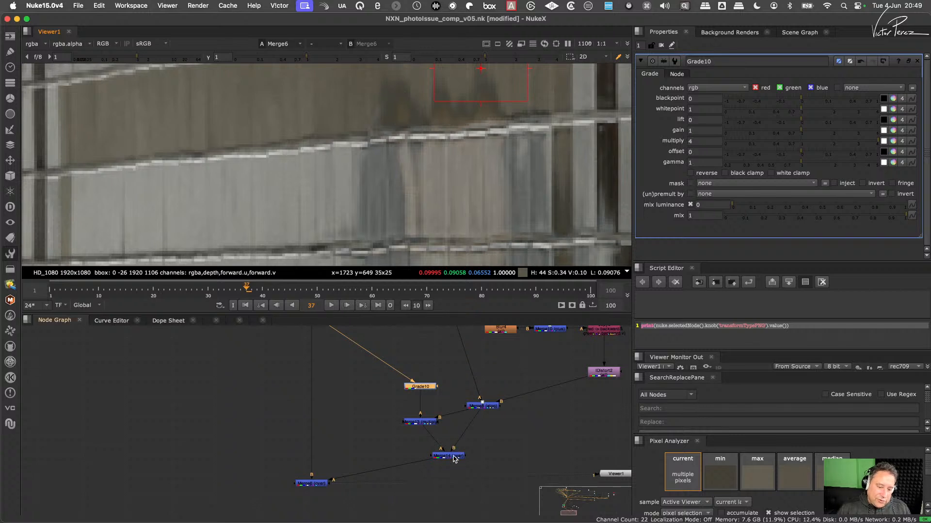
- Nudge the over Merge aside and compare the outputs of Merge13 and Merge8 around the reflection
drag(454, 457, 479, 462)
click(425, 421)
key(1)
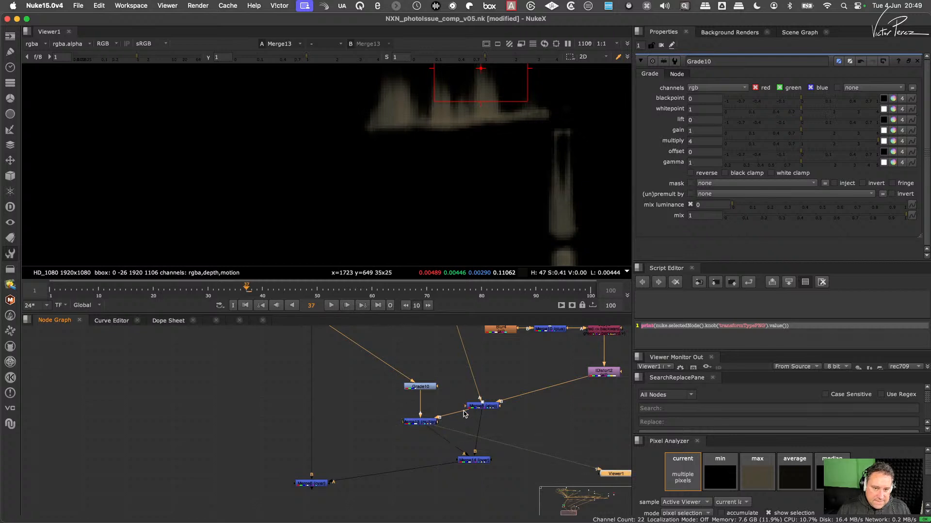
click(483, 407)
key(1)
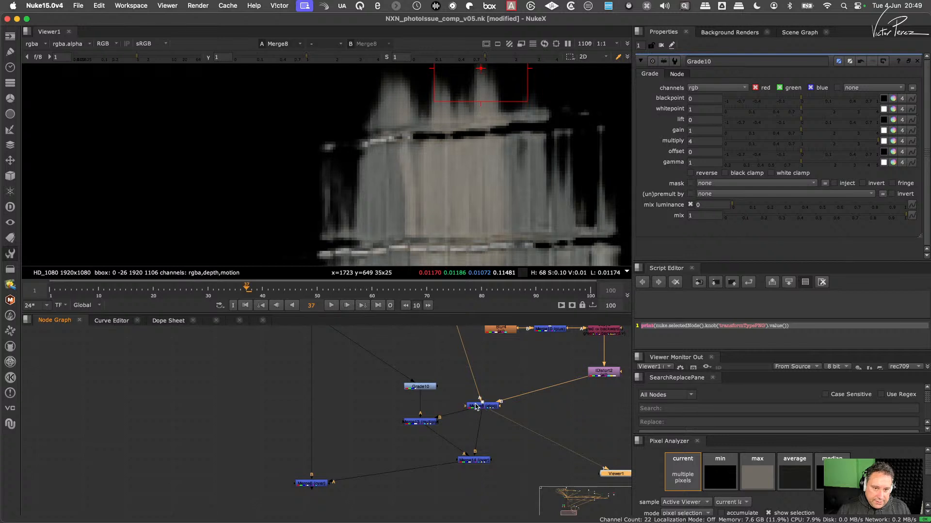
- Make room above Merge13 and insert an Unpremult node between the Grade and Merge13's A input
click(431, 388)
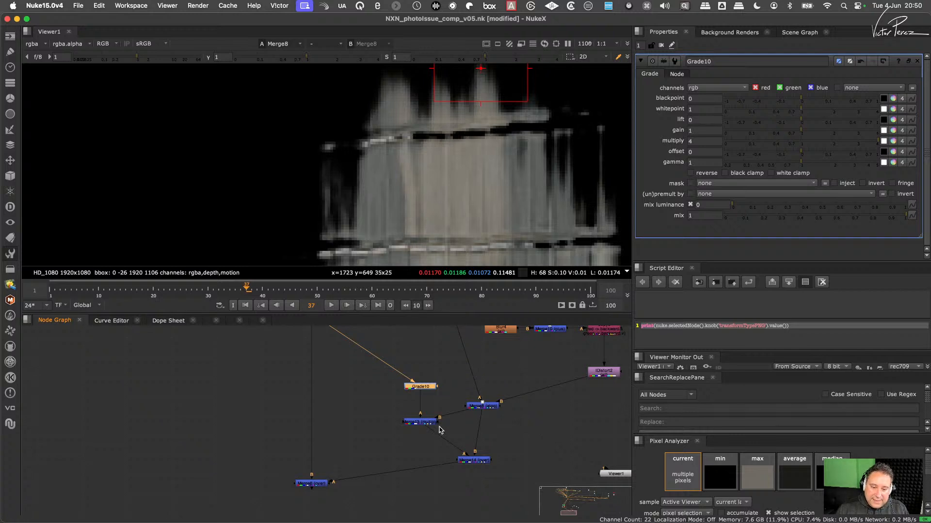
click(436, 400)
drag(426, 422, 417, 439)
key(Tab)
text(un)
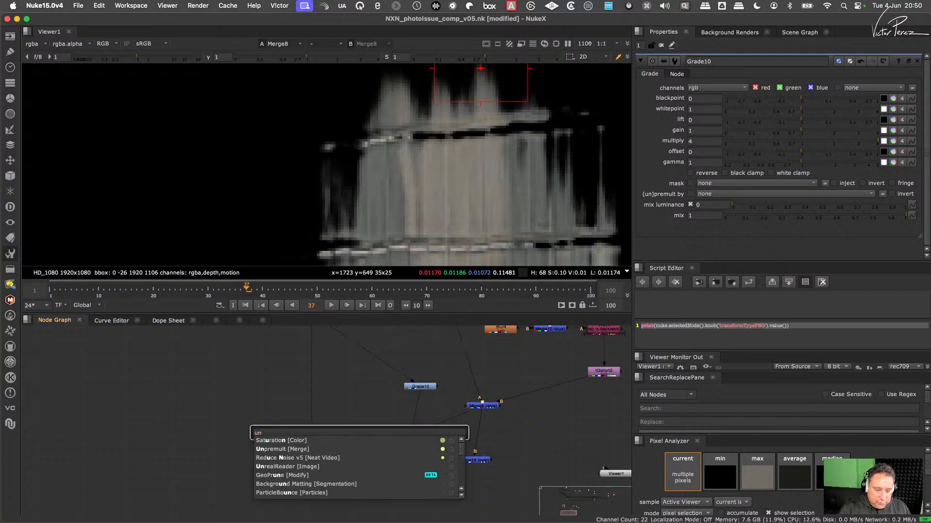
key(Return)
- Insert a copy of the Unpremult between Merge8 and Merge13's B input, and view Merge13's output
drag(404, 418, 427, 432)
key(ctrl)
click(459, 429)
key(super+v)
key(1)
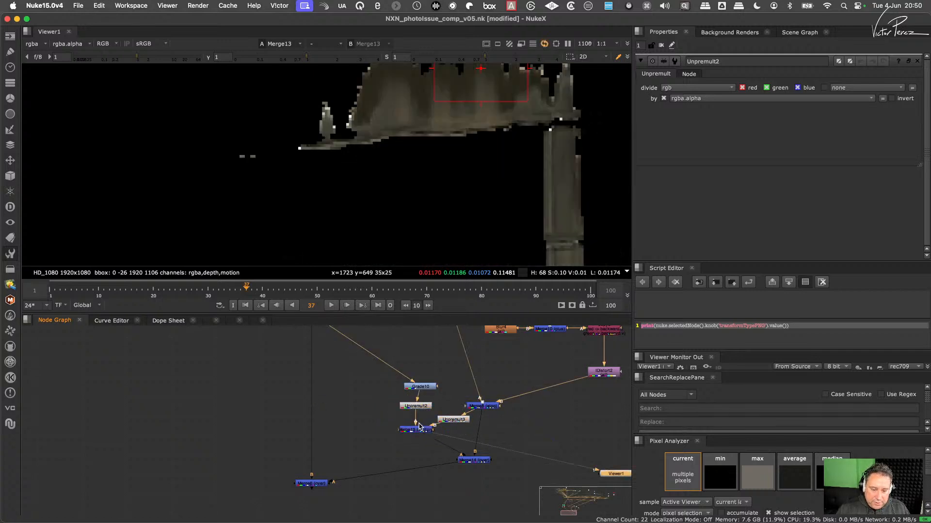
- Add a Premult node after Merge13 and view the over Merge's output around the reflection
click(422, 431)
key(Tab)
text(pre)
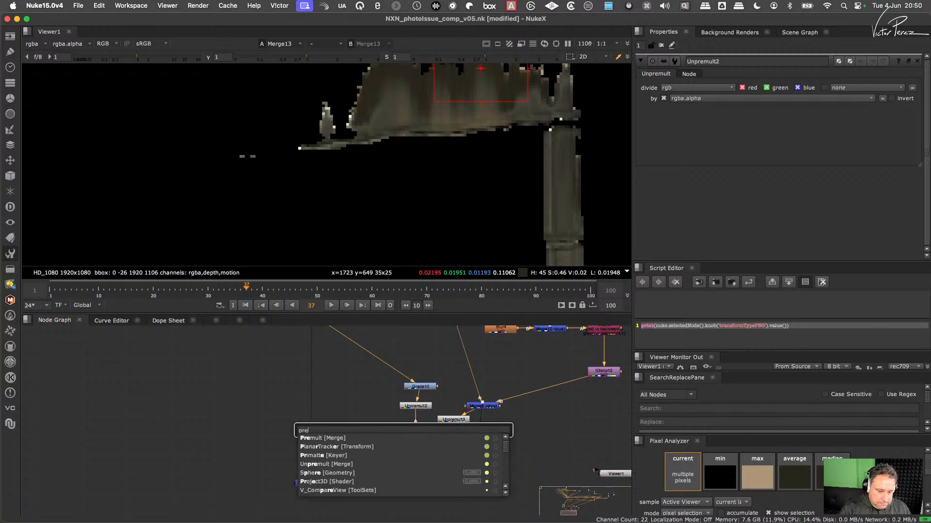
key(Return)
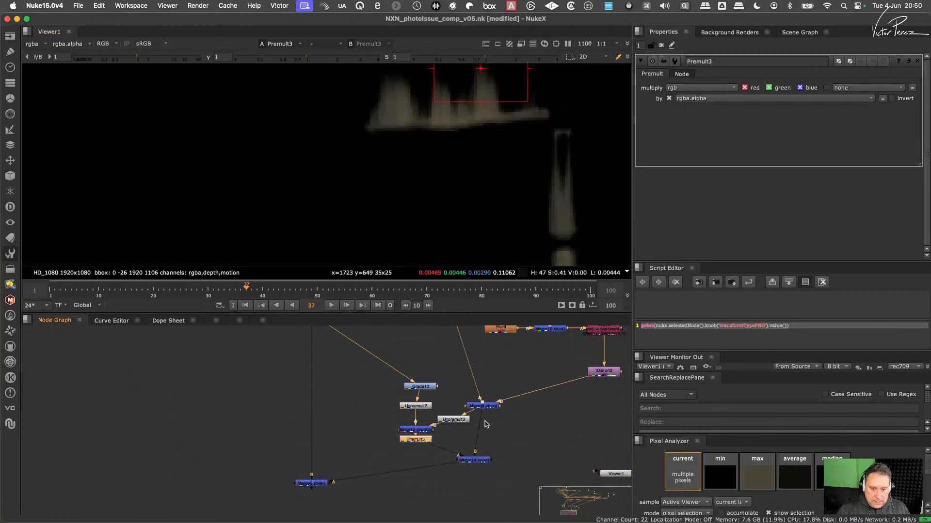
drag(474, 460, 478, 460)
key(1)
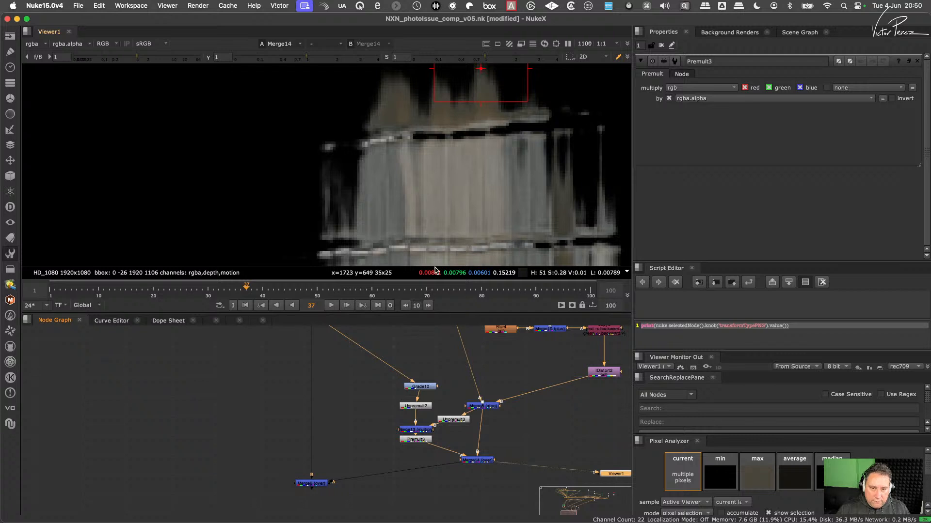
- View Merge6's output around the reflection and select the Premult and both Unpremult nodes around Merge13
click(311, 483)
key(1)
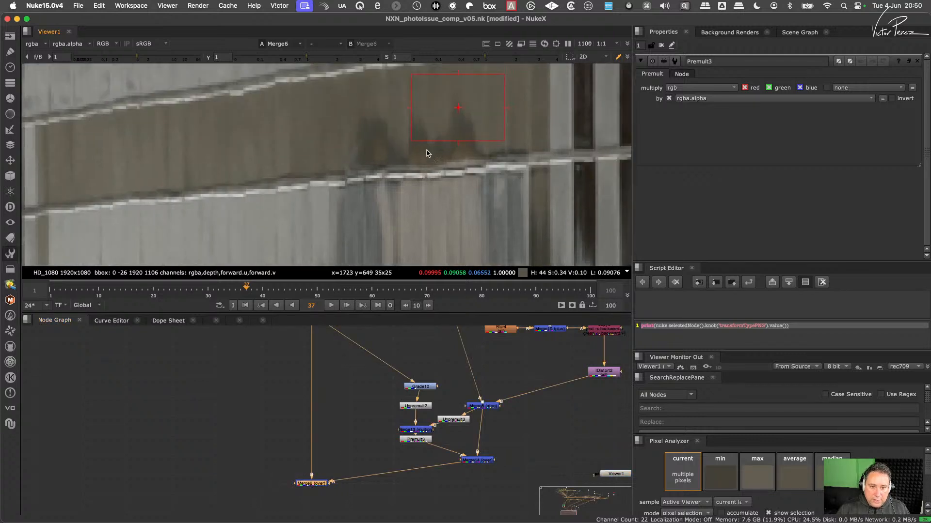
click(422, 437)
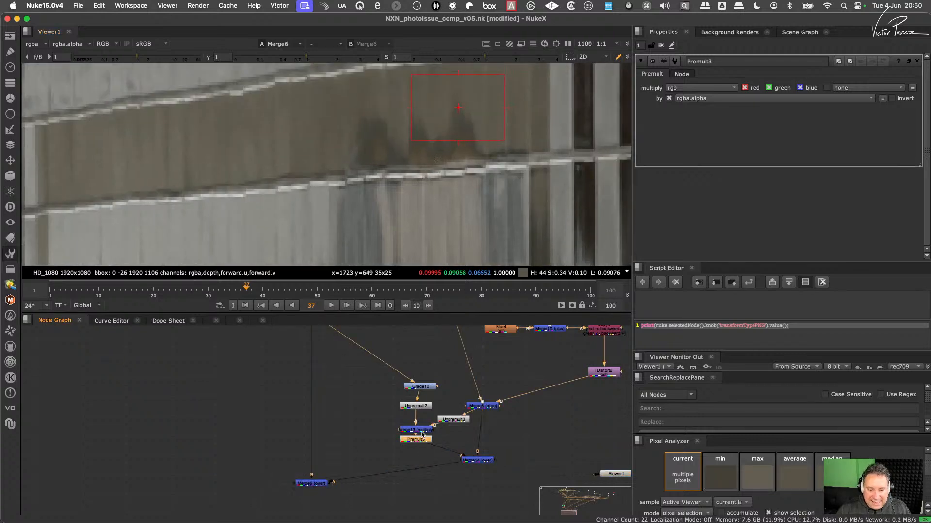
shift+click(417, 406)
shift+click(451, 420)
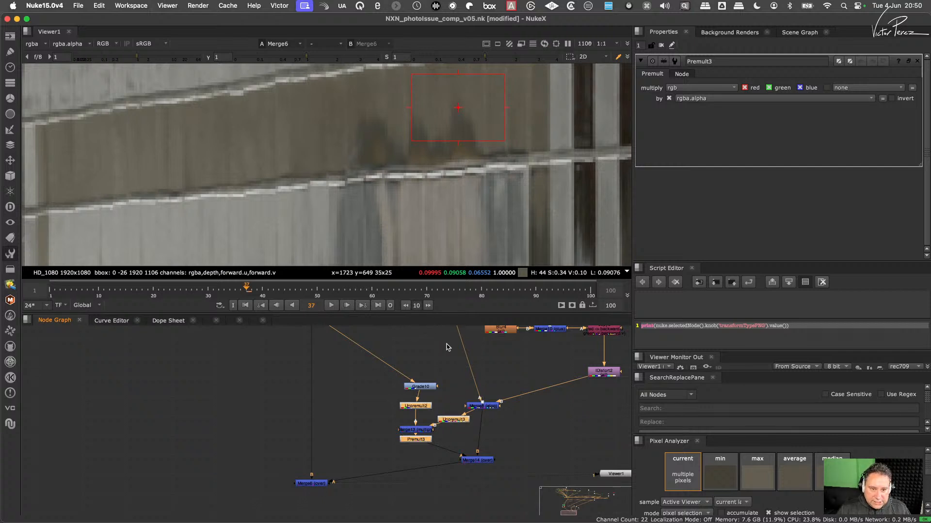
click(441, 437)
click(453, 420)
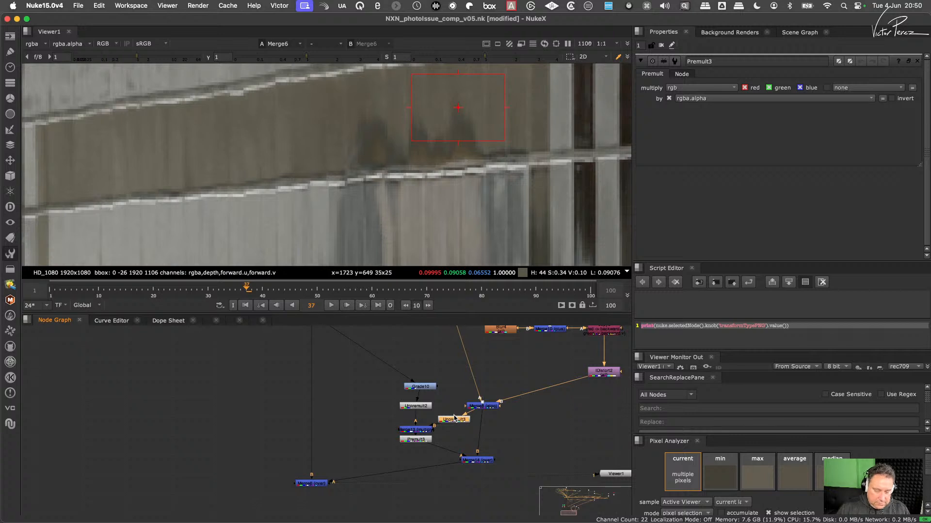
key(Delete)
key(super+z)
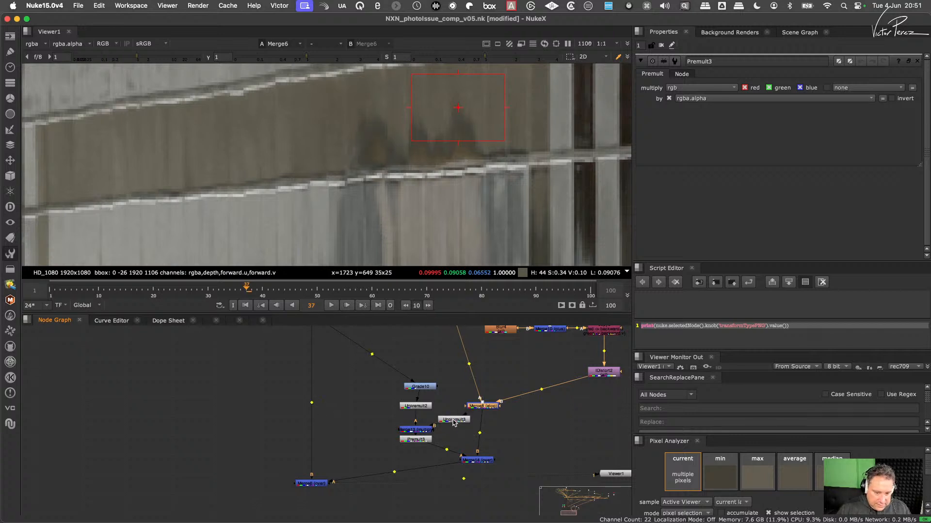
- Delete the Unpremult between Grade10 and Merge13, and check Merge13's colour and alpha output
click(422, 406)
key(Delete)
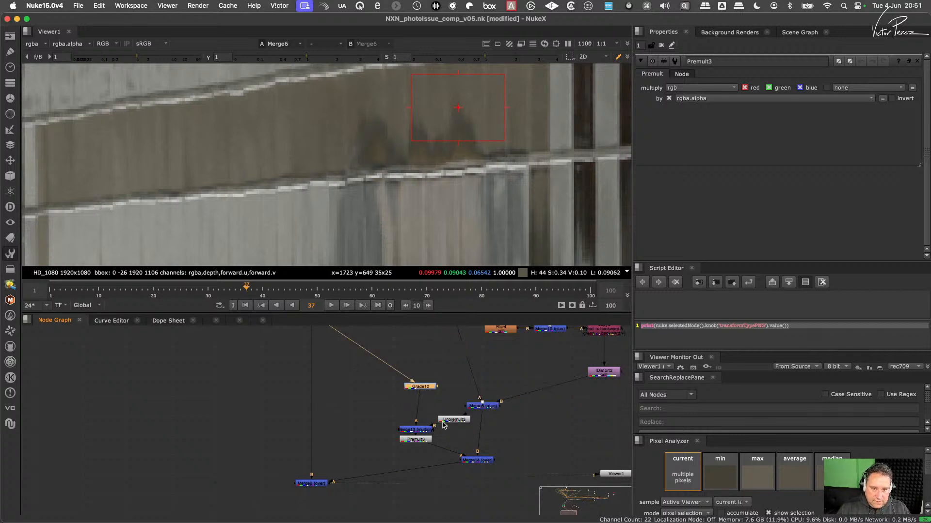
mouse_move(427, 439)
mouse_down()
mouse_move(434, 445)
mouse_move(442, 421)
mouse_move(423, 444)
mouse_up()
drag(455, 418, 461, 422)
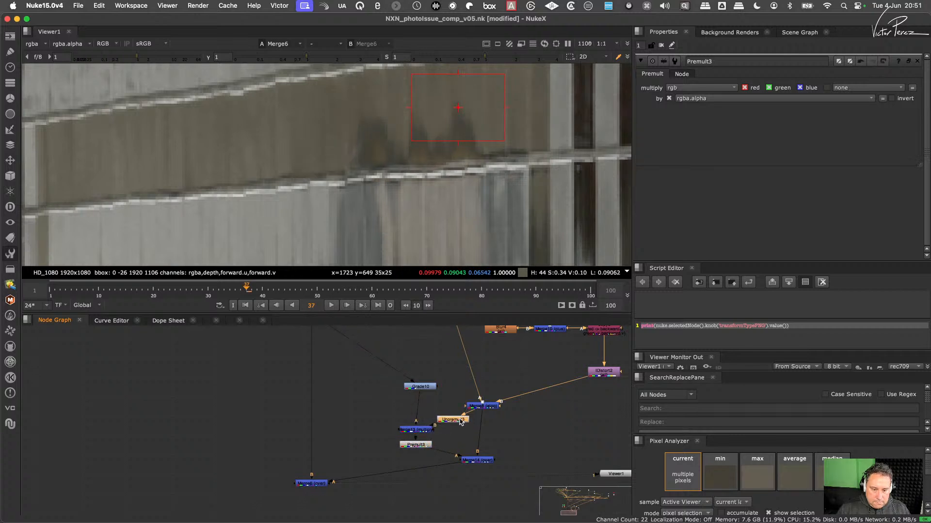
click(422, 427)
key(1)
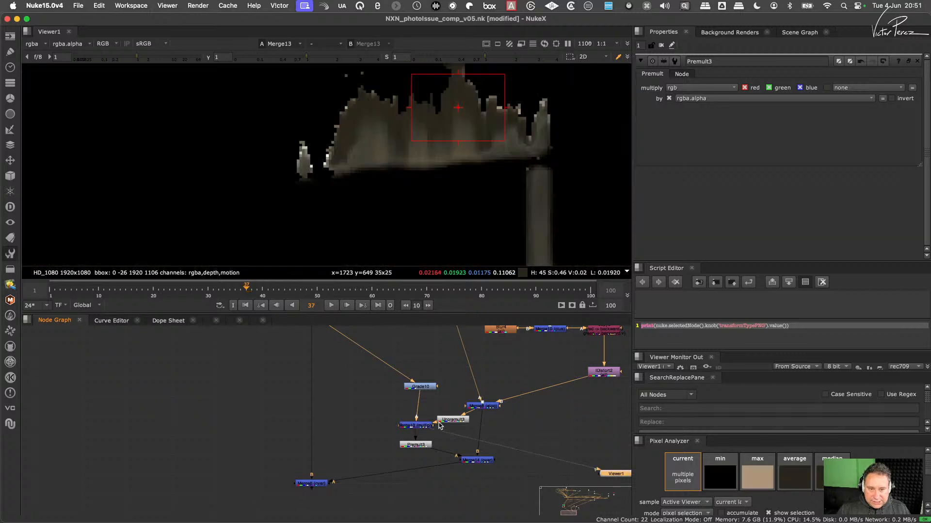
key(a)
key(a)
key(a)
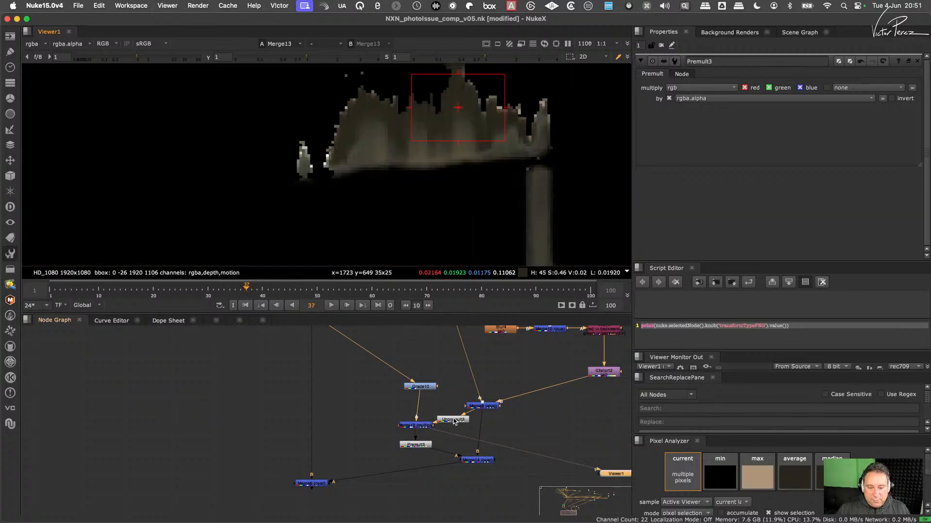
- Delete the Unpremult on Merge13's B input and the Premult after Merge13, and realign Grade10 and Merge13
drag(454, 421, 454, 423)
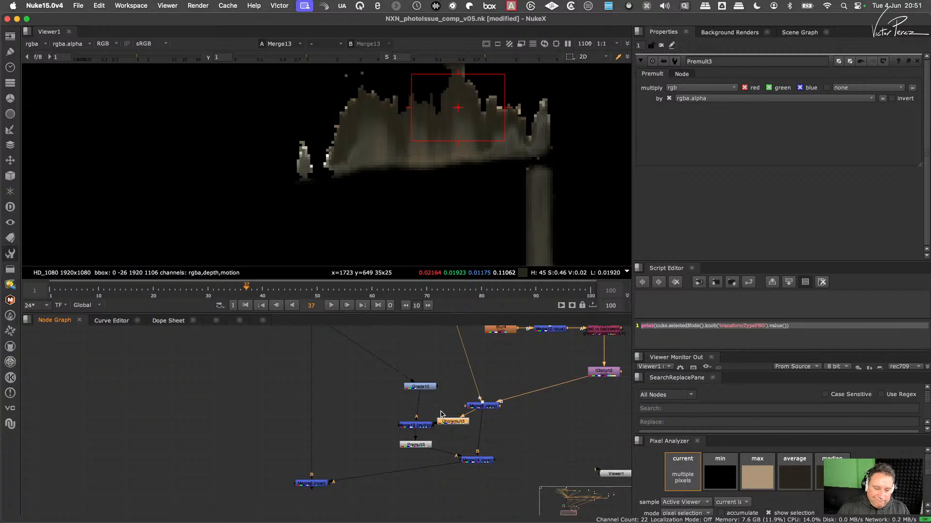
key(Delete)
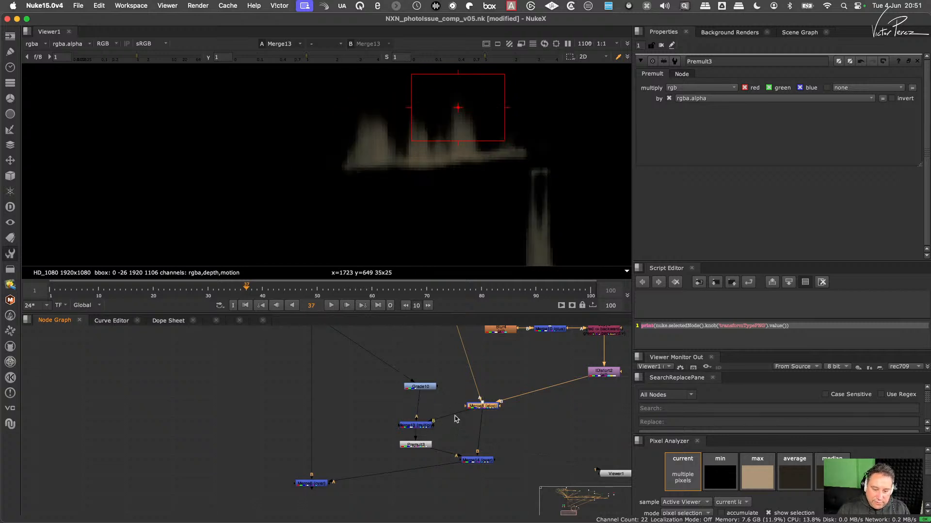
click(404, 443)
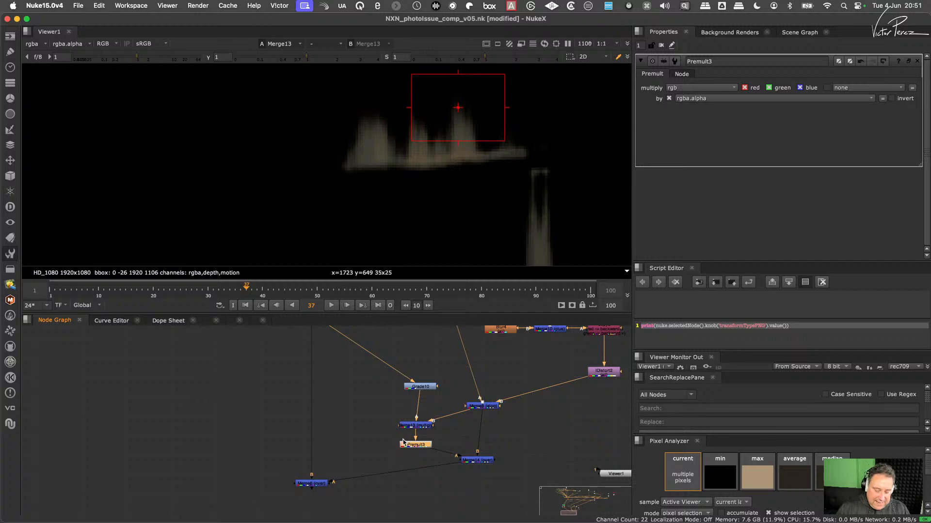
key(Delete)
drag(420, 386, 415, 390)
click(422, 427)
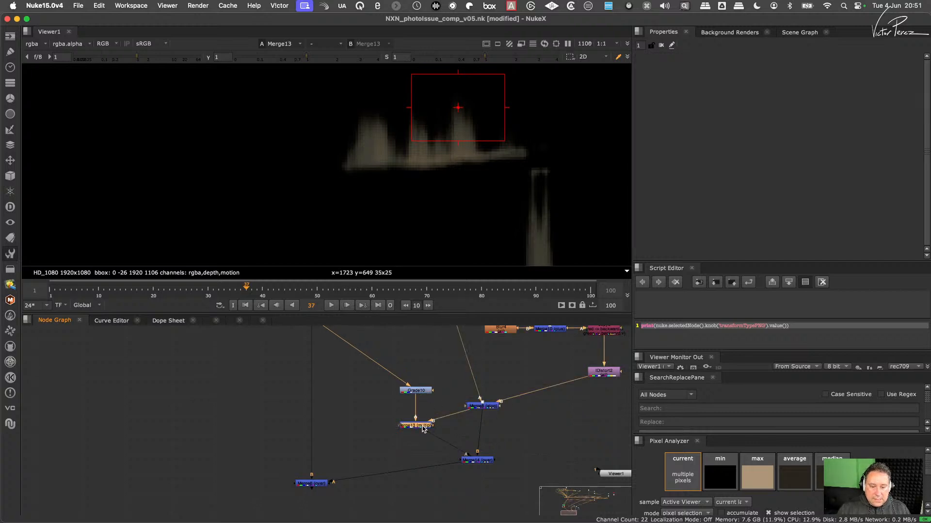
drag(423, 428, 423, 425)
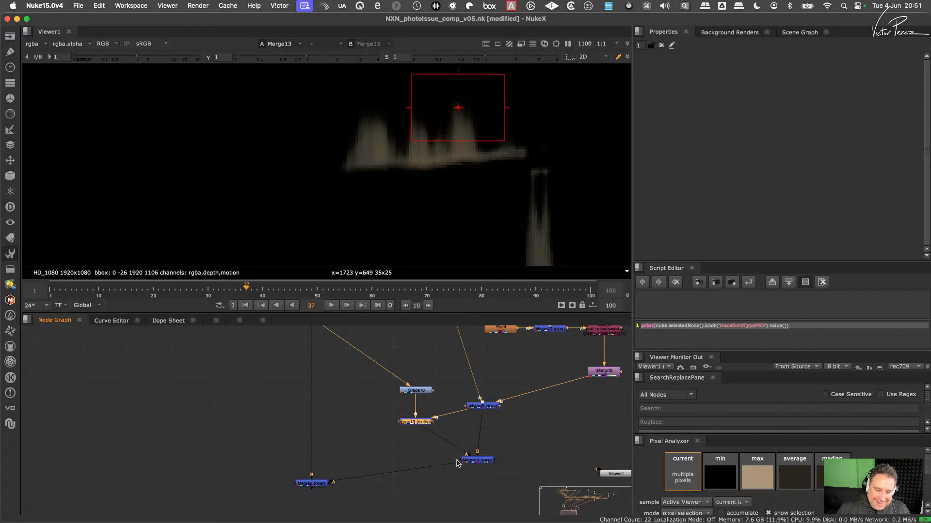
- Undo the node realignment and the deletion of the Premult and the B-input Unpremult
key(ctrl)
key(super+z)
key(super+z)
key(super+z)
key(super+z)
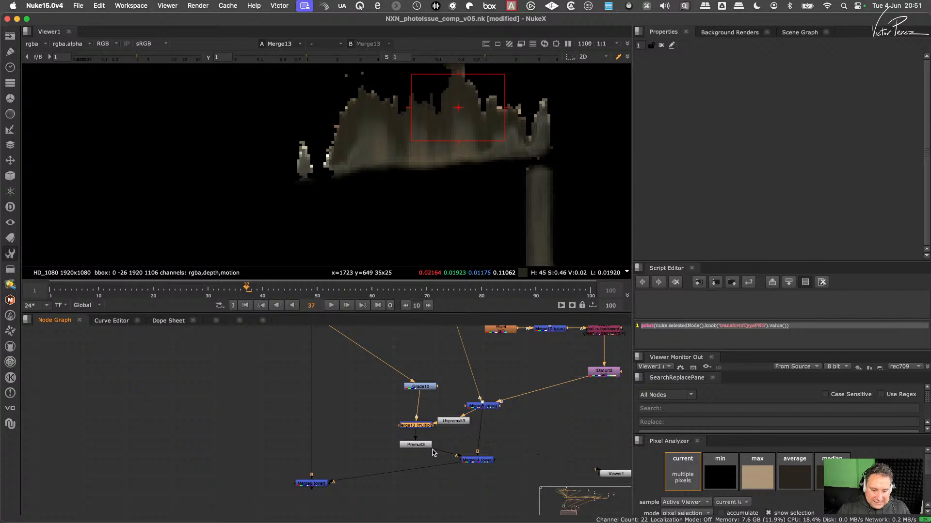
- Extract the Premult from below Merge13 and insert it between Merge14 and Merge6
click(422, 446)
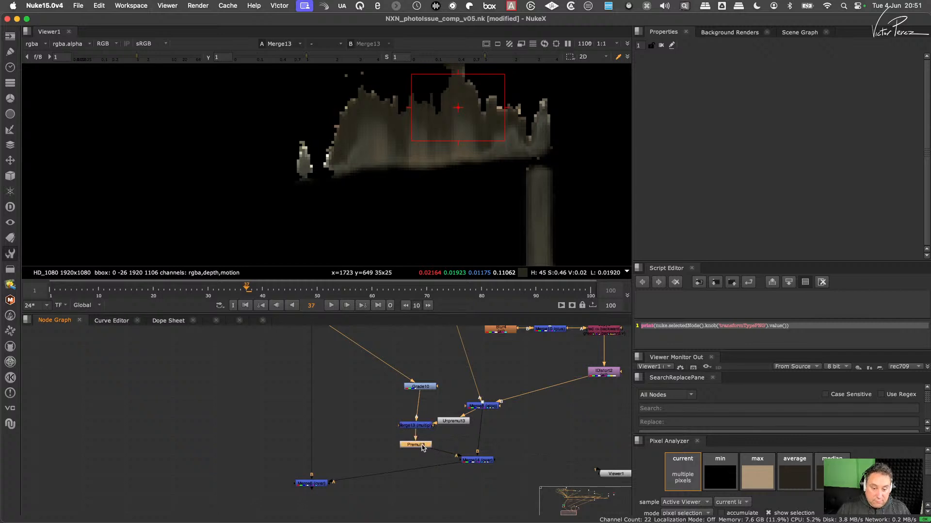
key(shift+super+x)
drag(423, 448, 431, 464)
- Reposition the Unpremult between Merge8 and Merge13, and insert a copy of it between Grade10 and Merge13
mouse_move(459, 423)
mouse_down()
mouse_move(475, 427)
mouse_move(535, 395)
mouse_move(457, 414)
mouse_up()
key(shift+super+x)
key(super+c)
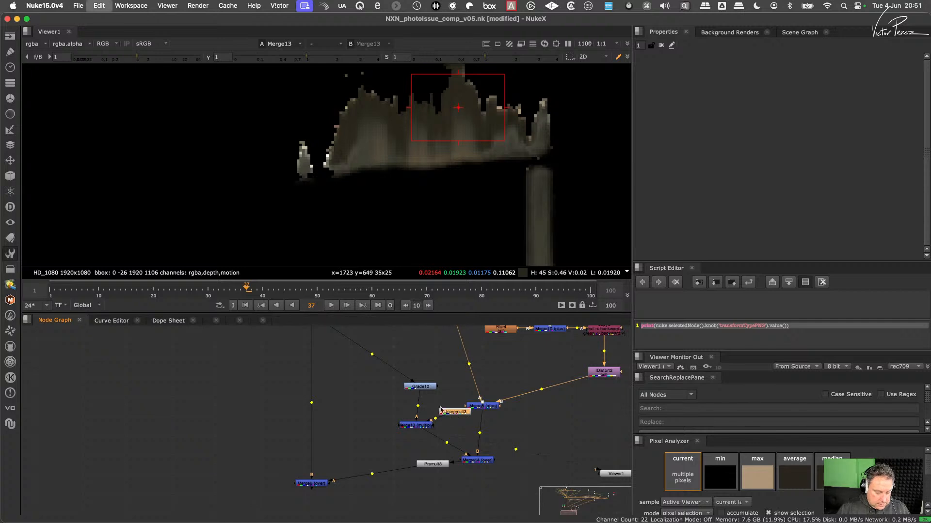
click(425, 363)
key(super+v)
drag(425, 364, 421, 408)
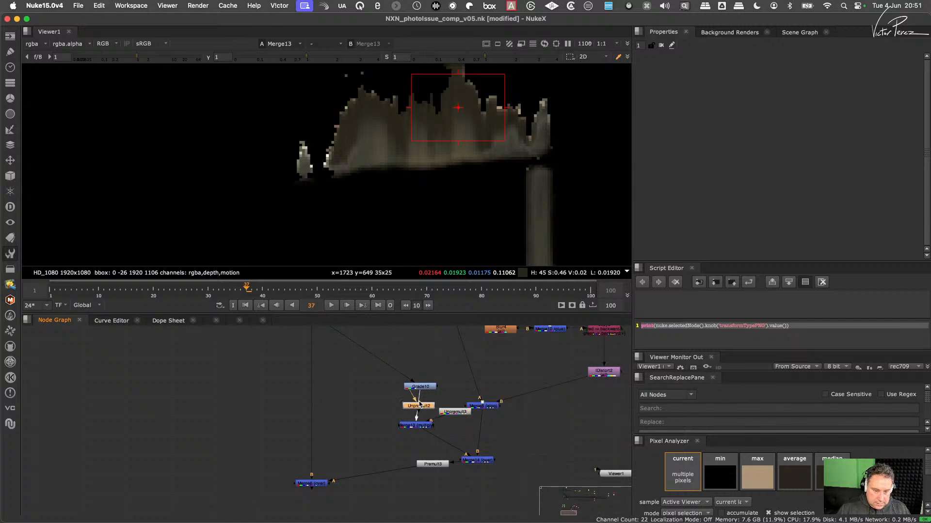
- Check the Premult's output and Merge6's output around the reflection
click(433, 467)
key(1)
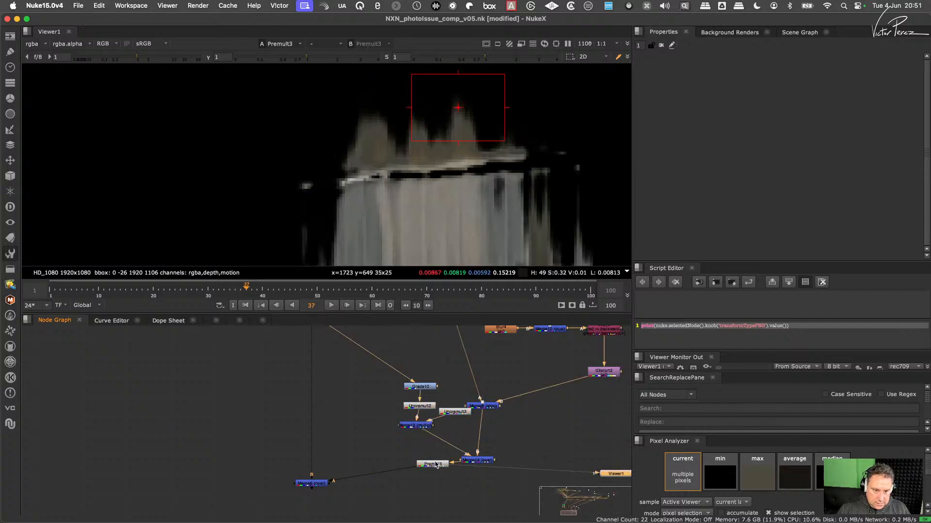
click(326, 483)
key(1)
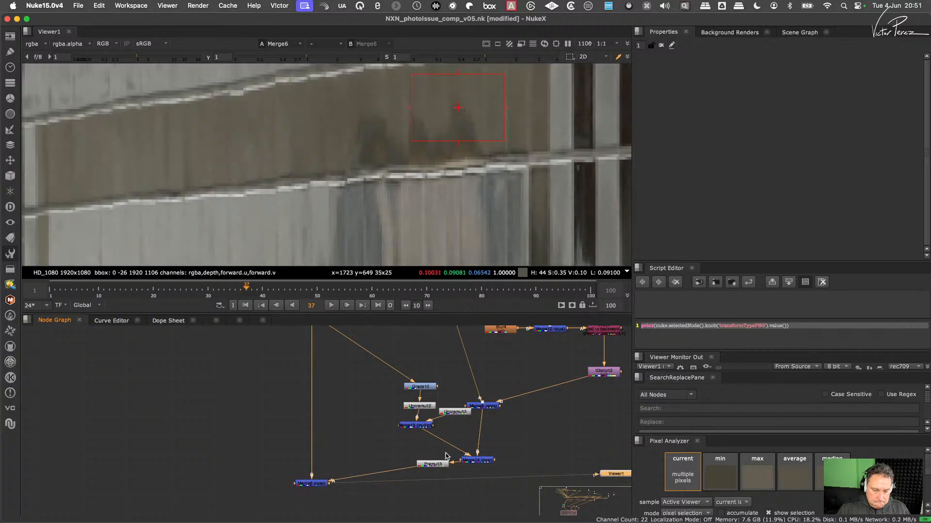
- Toggle the Premult and both Unpremult nodes off and on together to compare Merge6's output
click(436, 465)
key(d)
key(d)
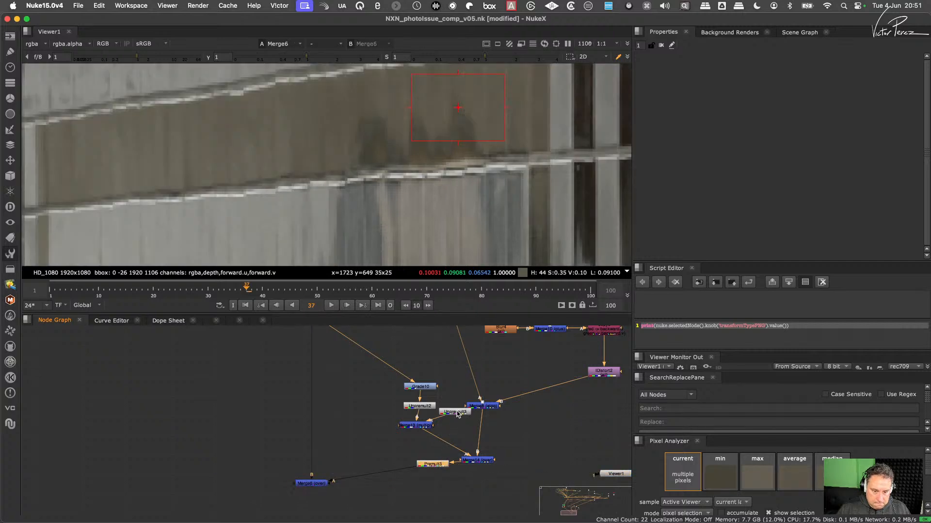
shift+click(457, 413)
shift+click(420, 407)
key(d)
key(d)
key(d)
key(d)
key(d)
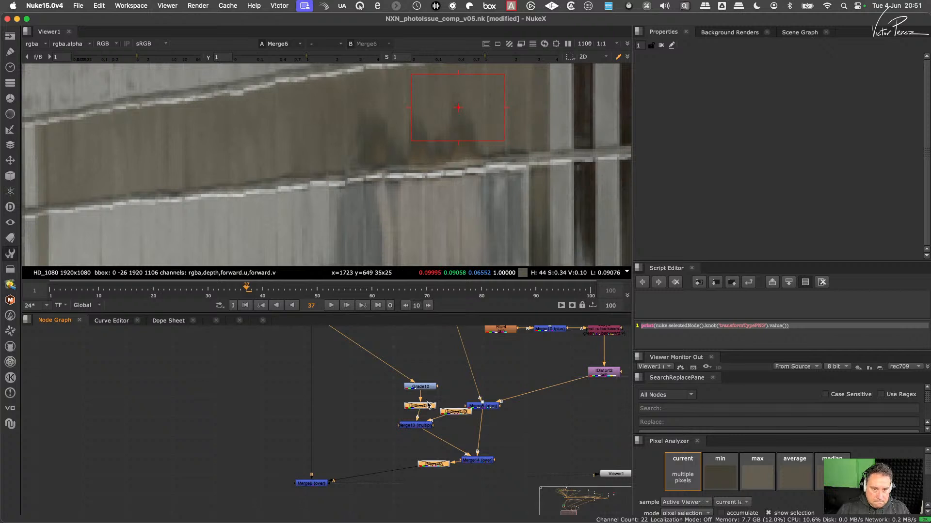
key(d)
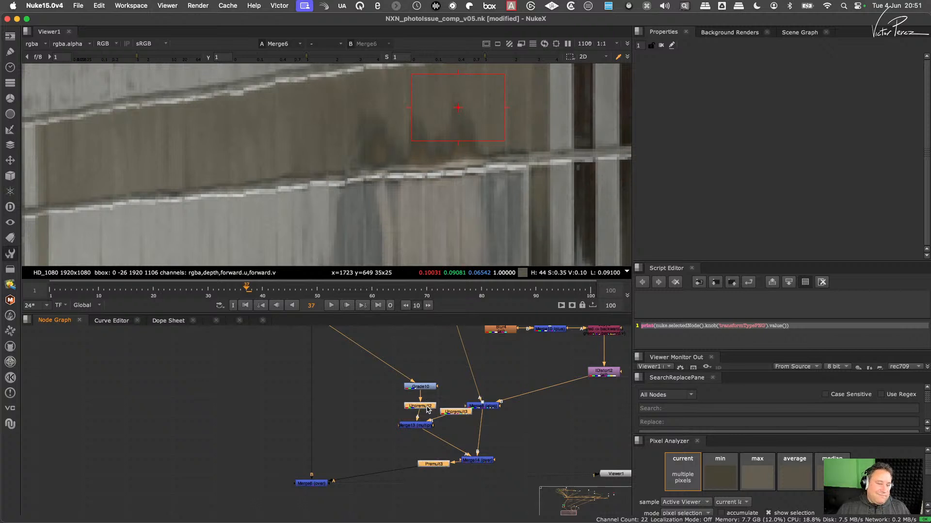
- Delete the Premult after Merge14 and both Unpremult nodes feeding Merge13
drag(406, 449, 456, 484)
key(Delete)
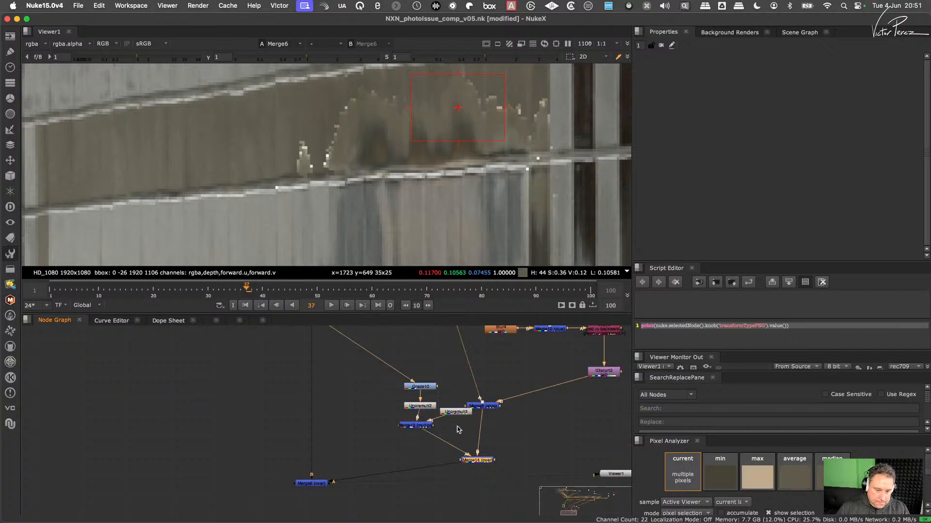
click(449, 413)
key(Delete)
key(Delete)
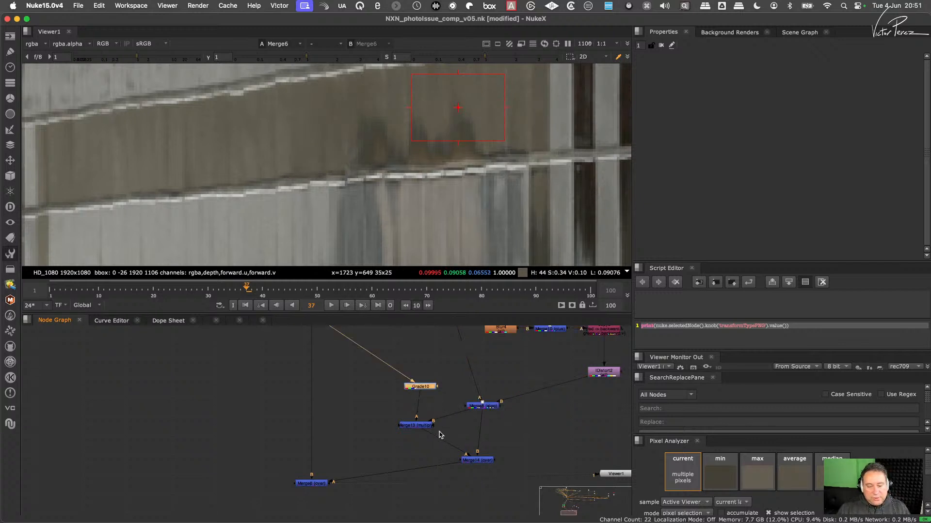
- Compare the composite with Merge13's alpha masking on and off, leaving it off
double_click(417, 425)
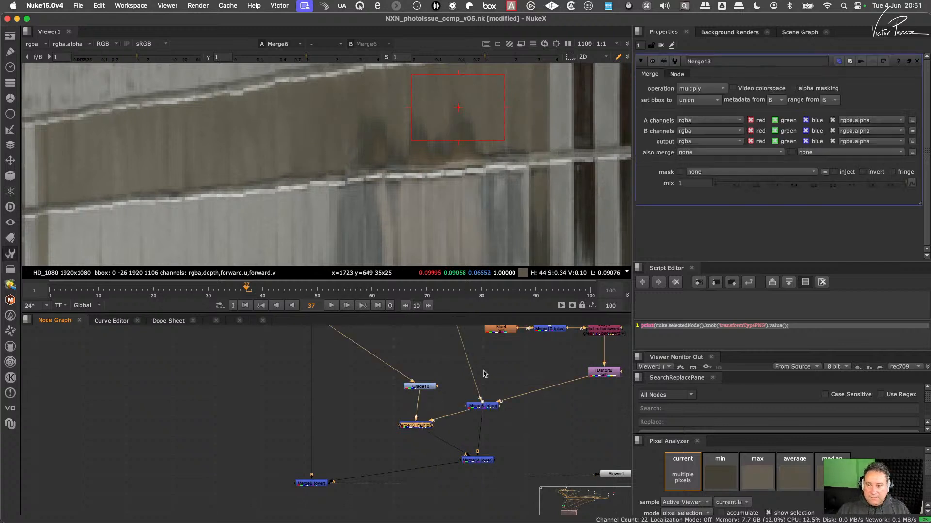
click(805, 90)
click(807, 88)
click(807, 89)
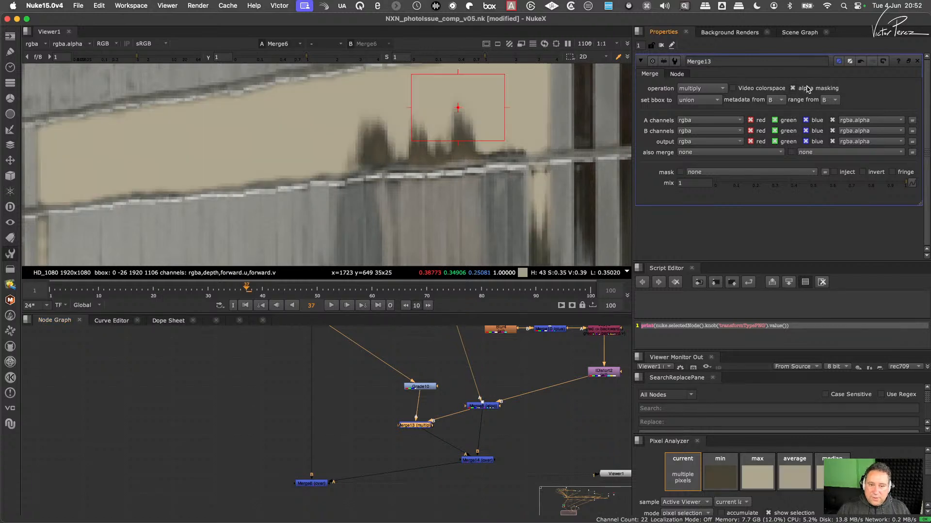
click(808, 90)
click(808, 90)
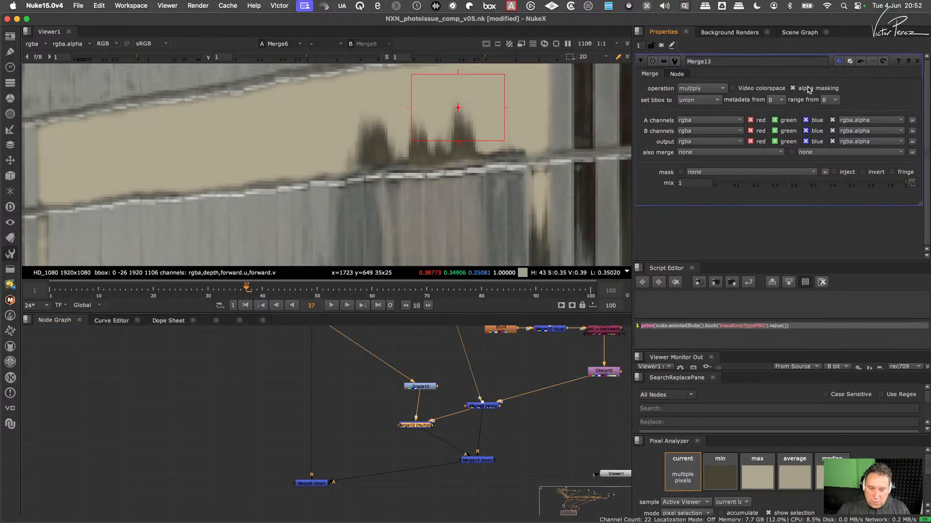
click(808, 90)
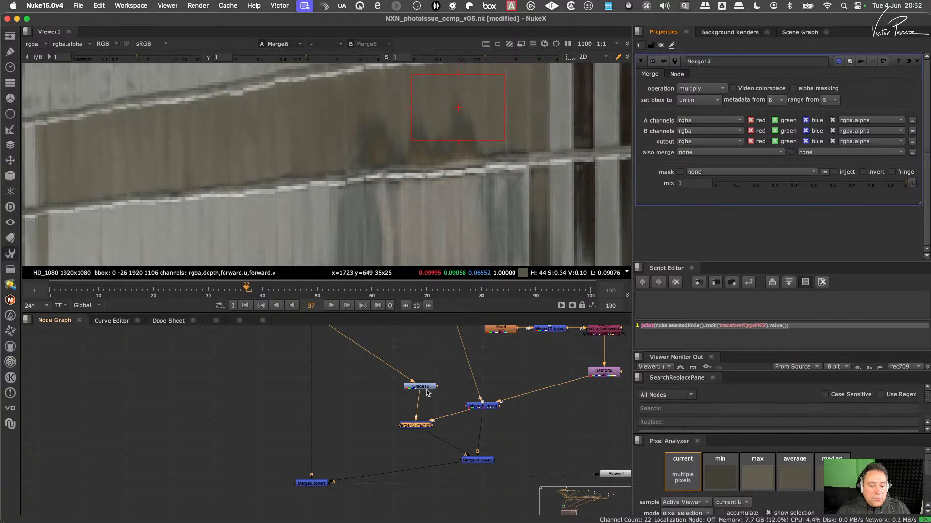
- Shift Grade10 and Merge13 away from Merge8, and compare the outputs of Grade10 and Merge8 around the reflection
drag(427, 390, 405, 423)
click(417, 426)
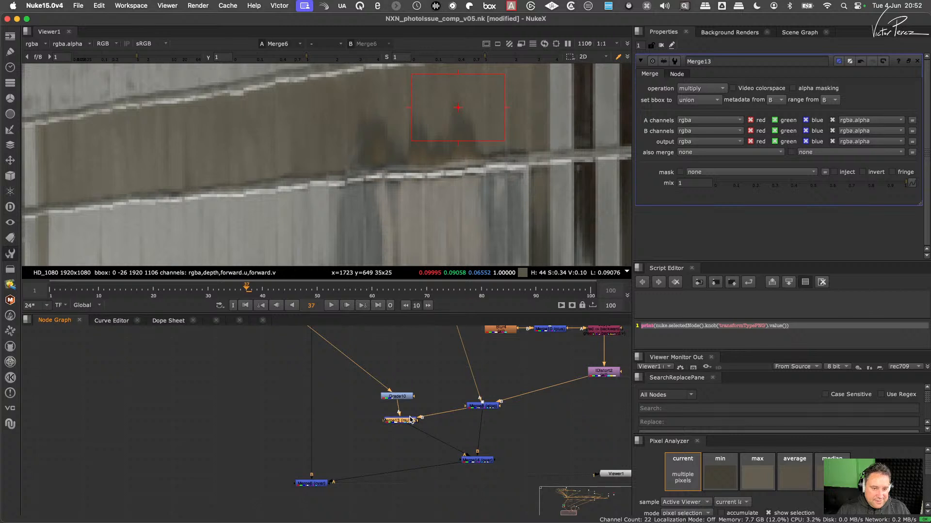
click(399, 396)
key(1)
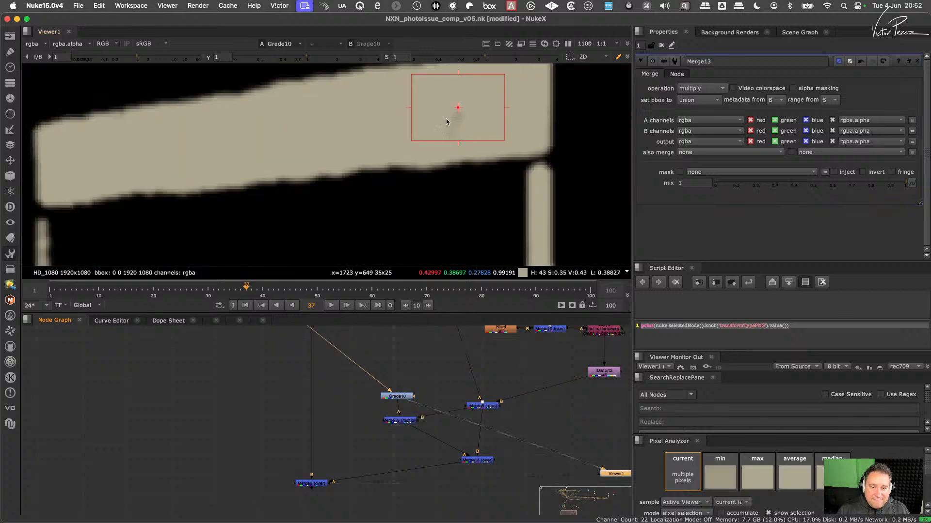
drag(448, 393, 498, 431)
key(1)
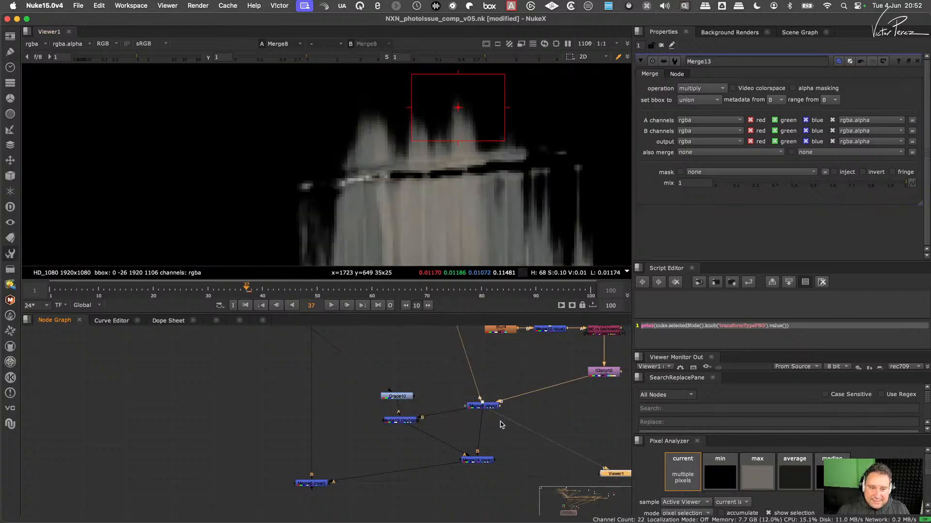
scroll(475, 206, down, 5)
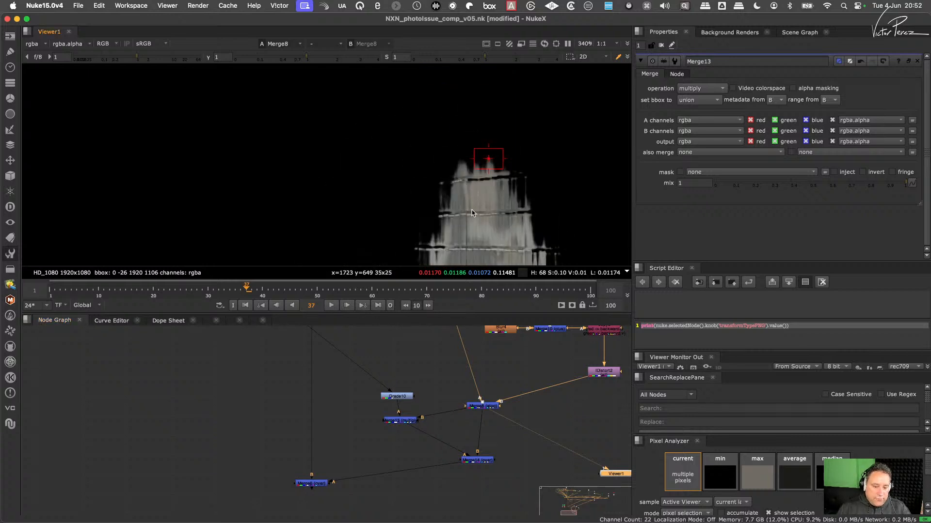
drag(429, 379, 381, 415)
key(1)
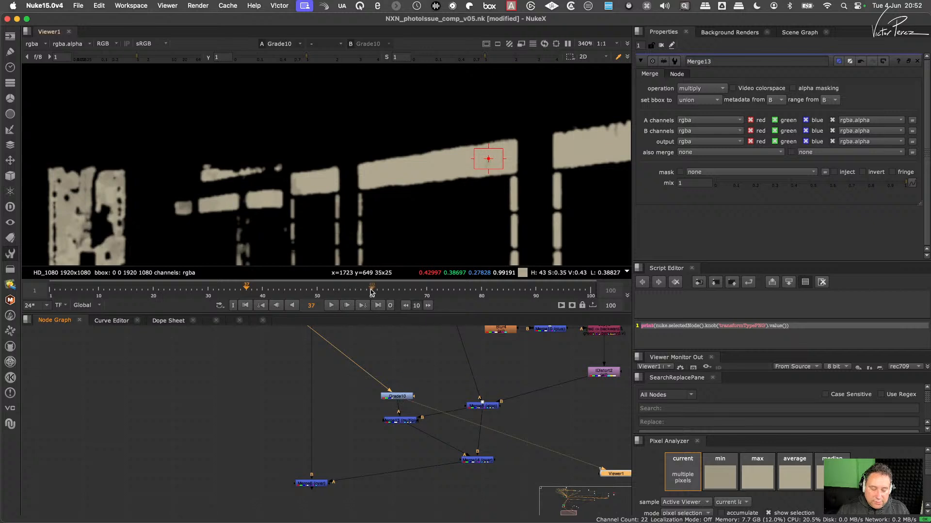
scroll(533, 413, down, 4)
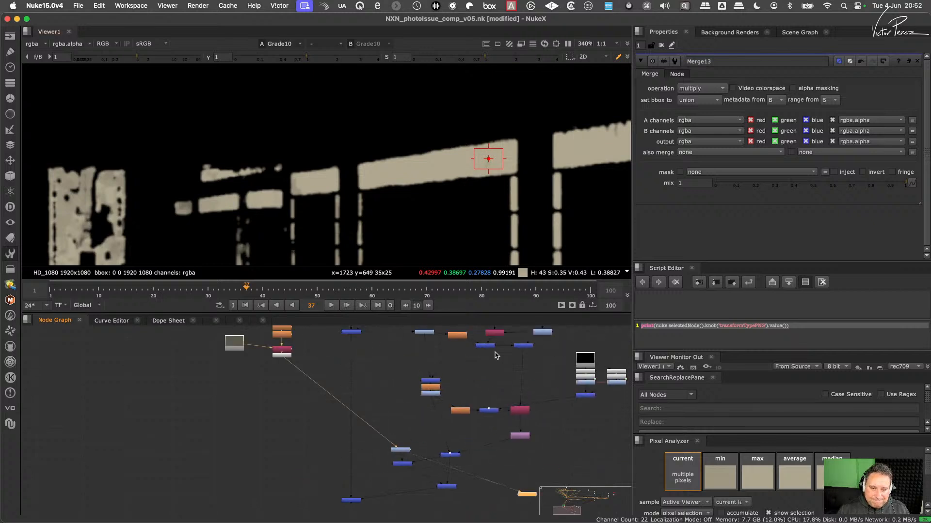
- Delete Merge13 and Grade10 from the reflection branch
scroll(393, 460, up, 5)
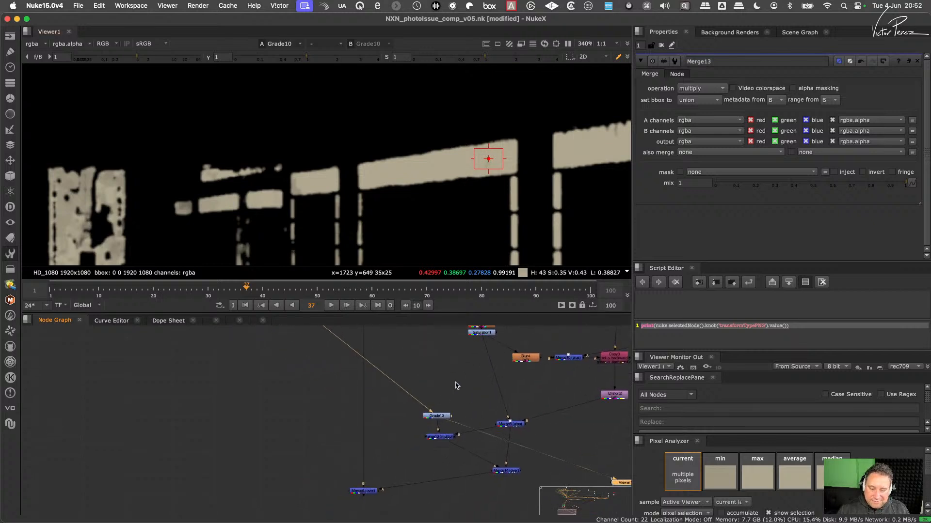
click(427, 436)
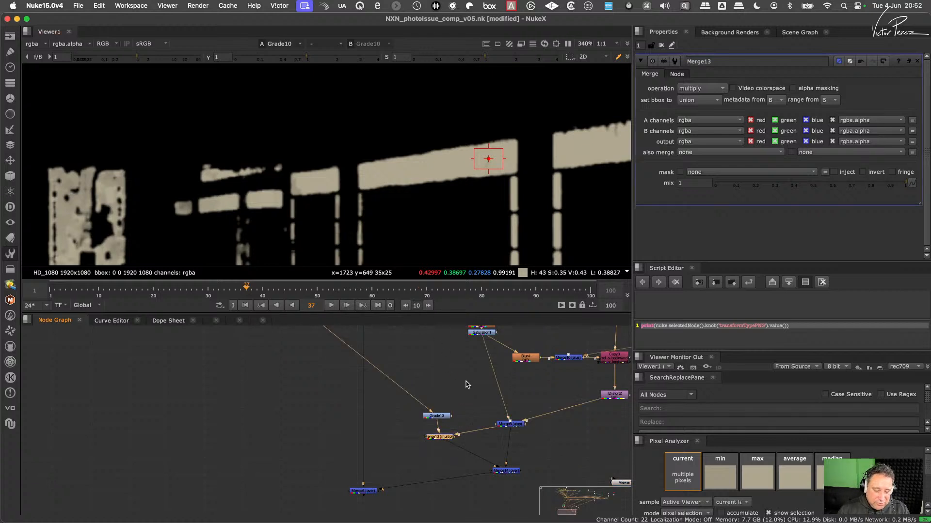
key(Delete)
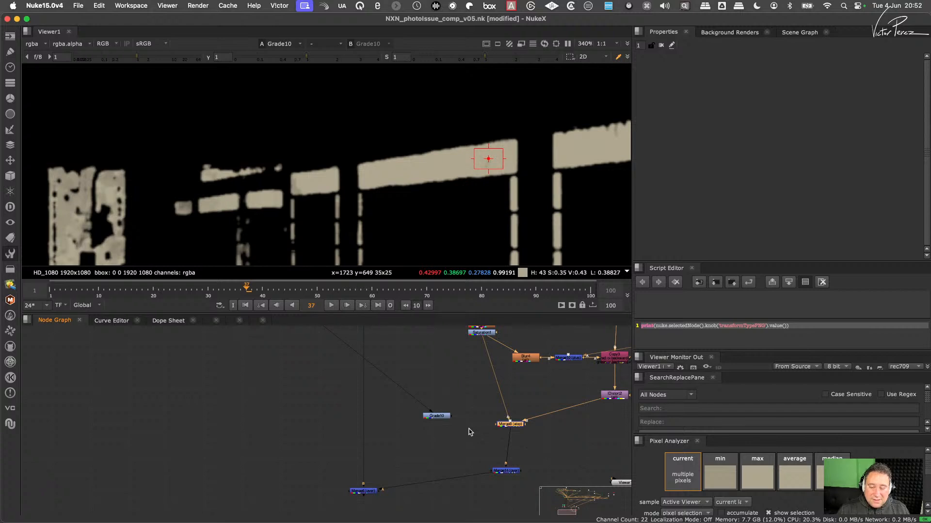
scroll(469, 439, up, 3)
drag(439, 465, 446, 495)
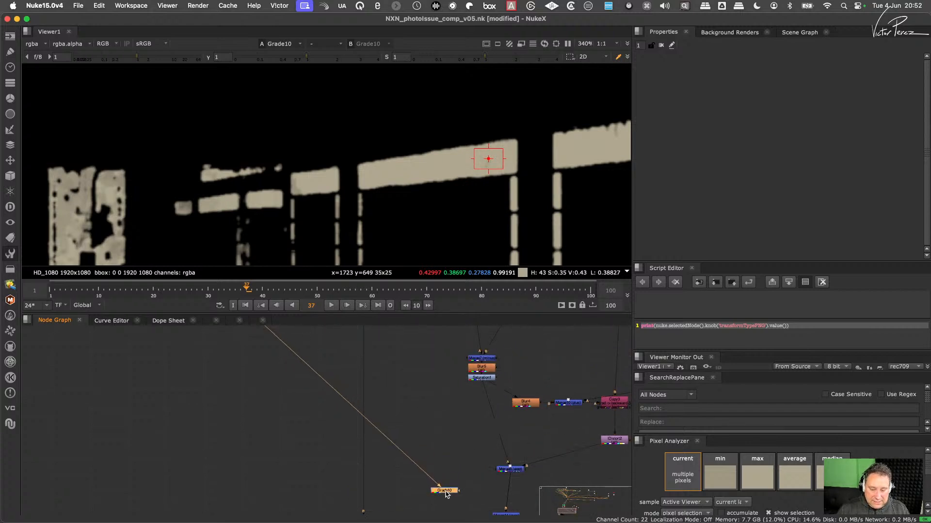
key(Delete)
- Compare the outputs of Merge8, Merge5 and IDistort2 to find where the undarkened reflection can be colour corrected
scroll(437, 431, down, 2)
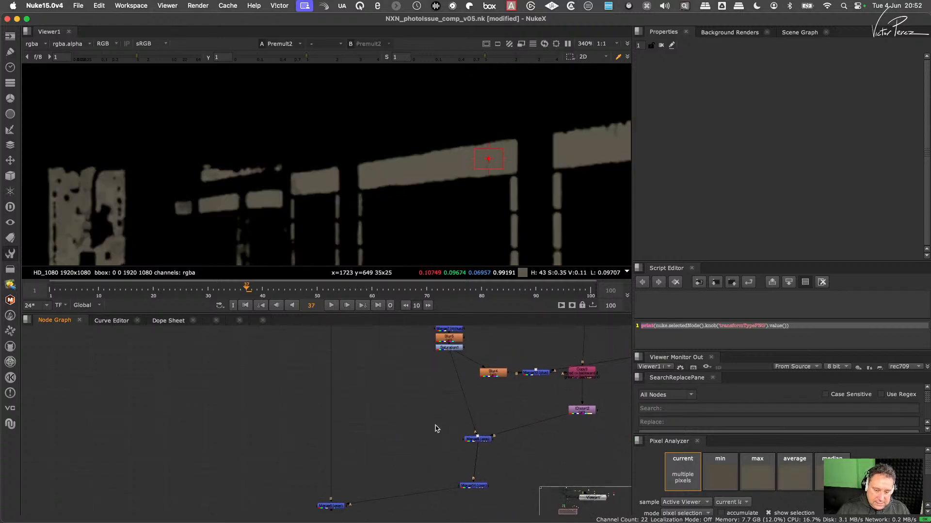
click(478, 439)
key(1)
middle_drag(467, 363, 465, 466)
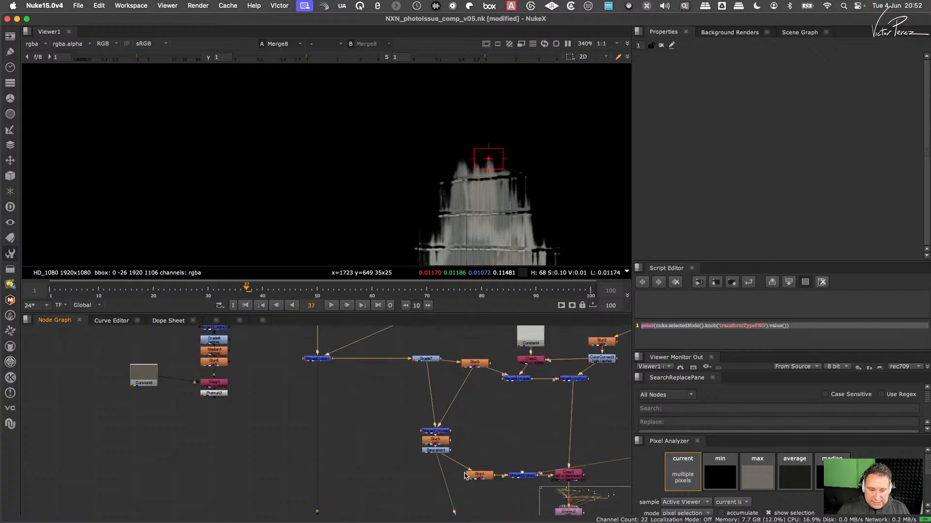
scroll(428, 429, down, 4)
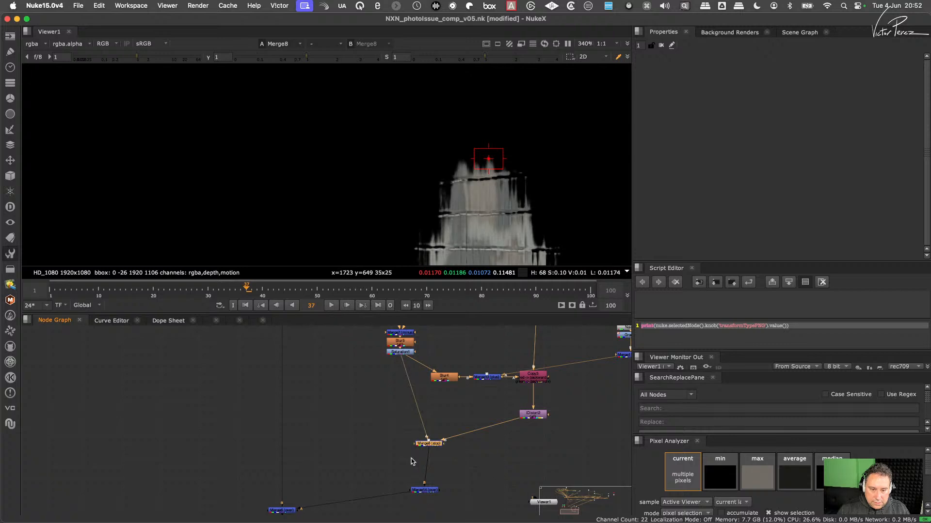
scroll(405, 363, up, 5)
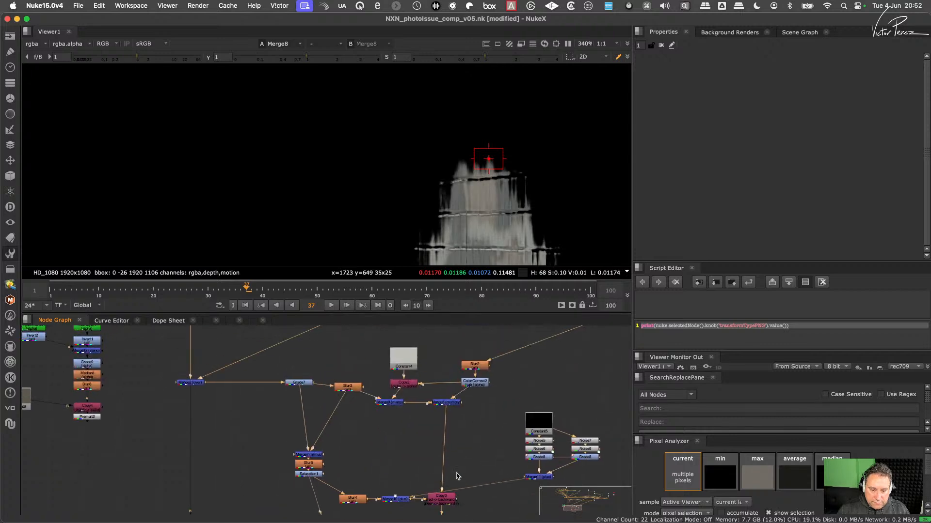
click(451, 404)
key(1)
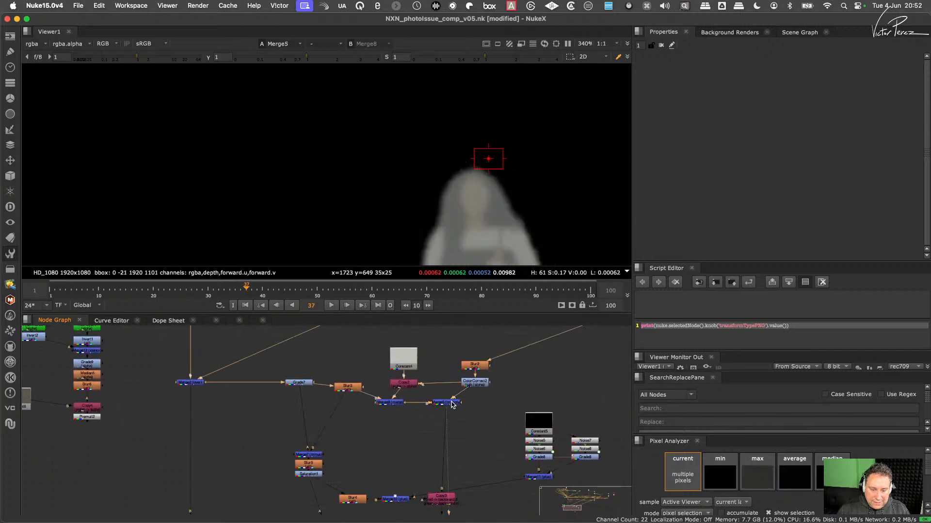
scroll(452, 448, down, 3)
click(445, 471)
key(1)
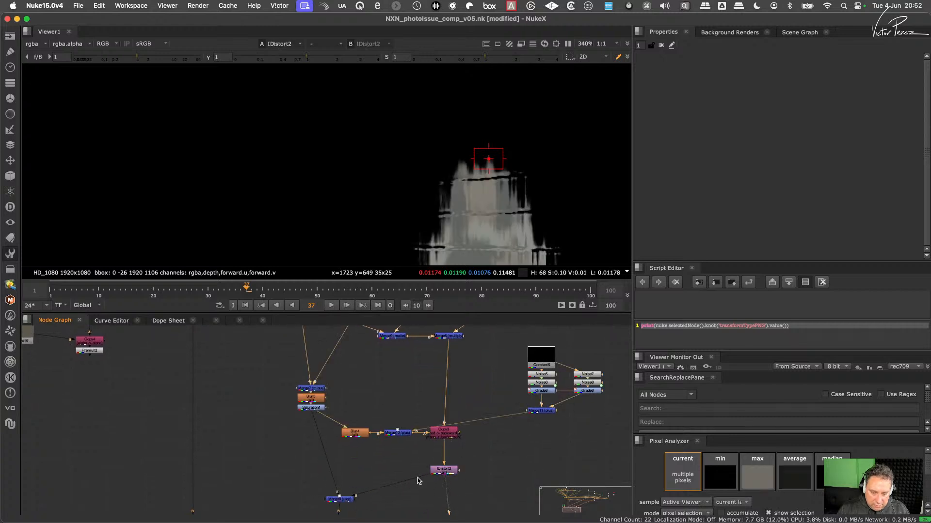
scroll(419, 481, down, 2)
drag(430, 426, 382, 466)
key(1)
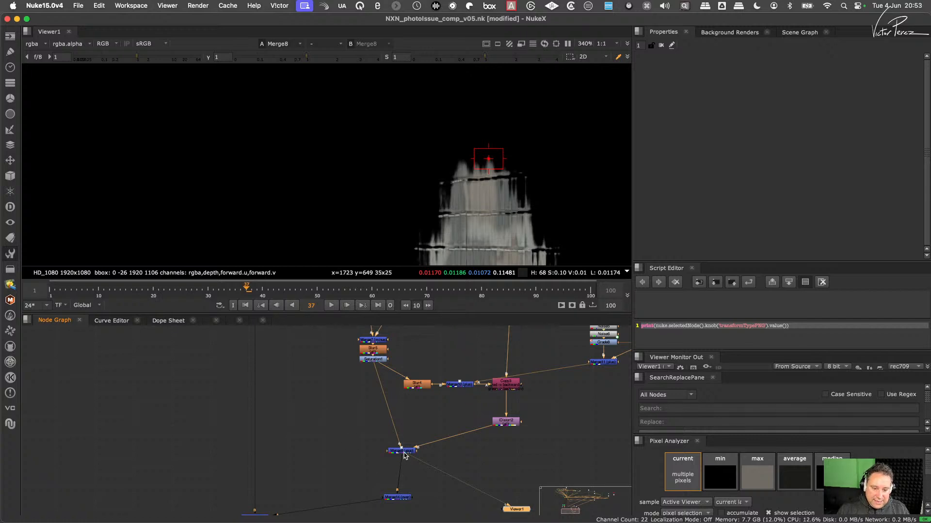
- Space out Merge8 and IDistort2, insert a Grade after IDistort2, and connect its mask to Premult2
drag(404, 456, 399, 468)
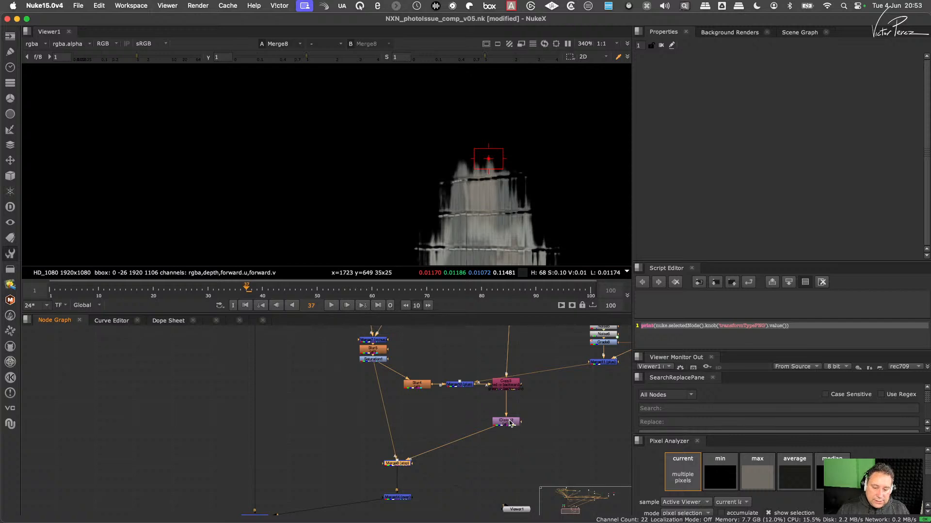
drag(509, 423, 511, 411)
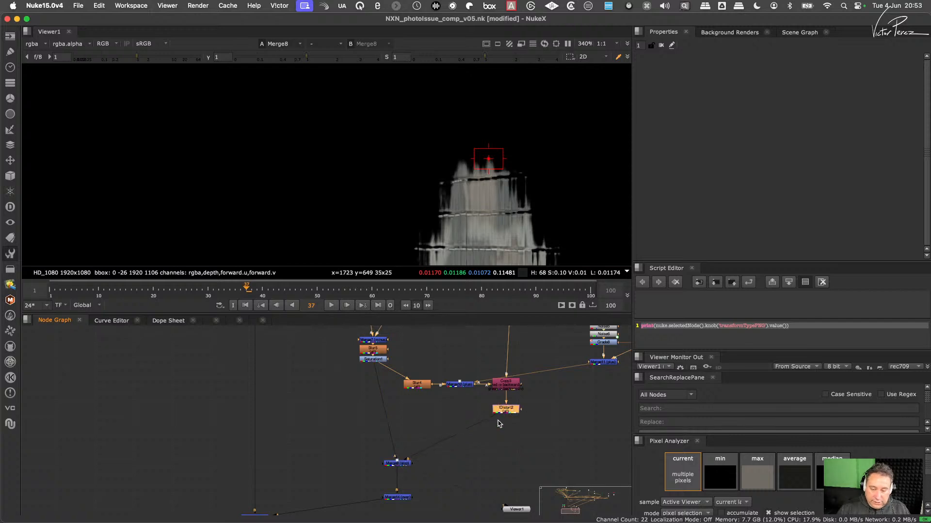
key(g)
drag(522, 435, 226, 366)
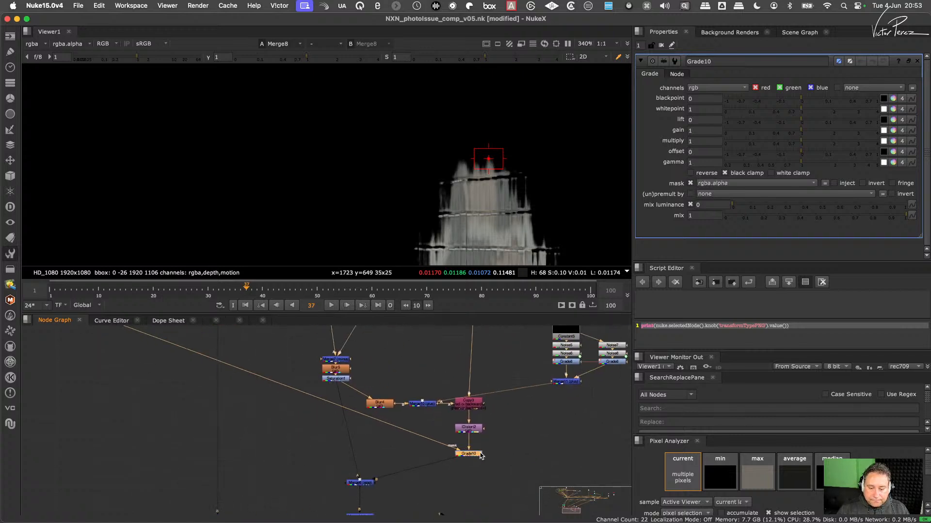
middle_drag(443, 470, 466, 422)
- View Merge6's output and examine the reflection over the brown tiles up close
click(243, 489)
key(1)
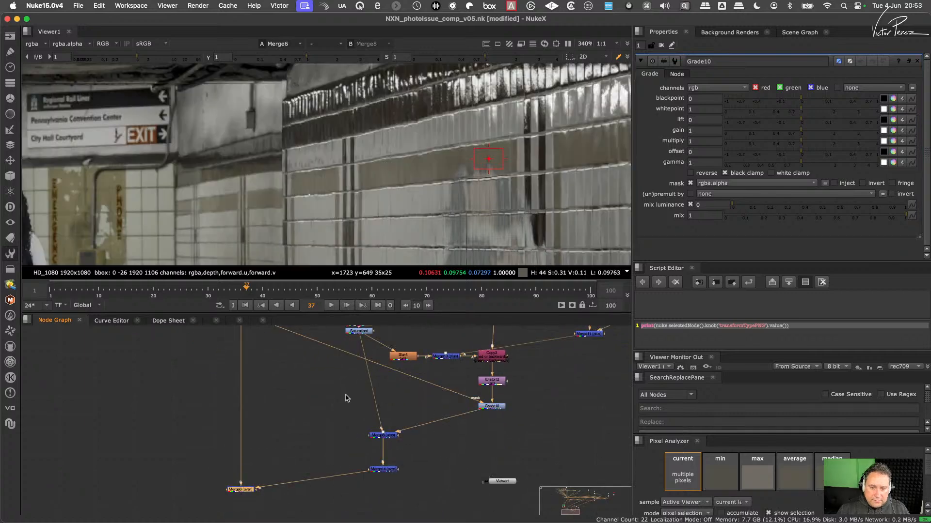
scroll(473, 174, up, 6)
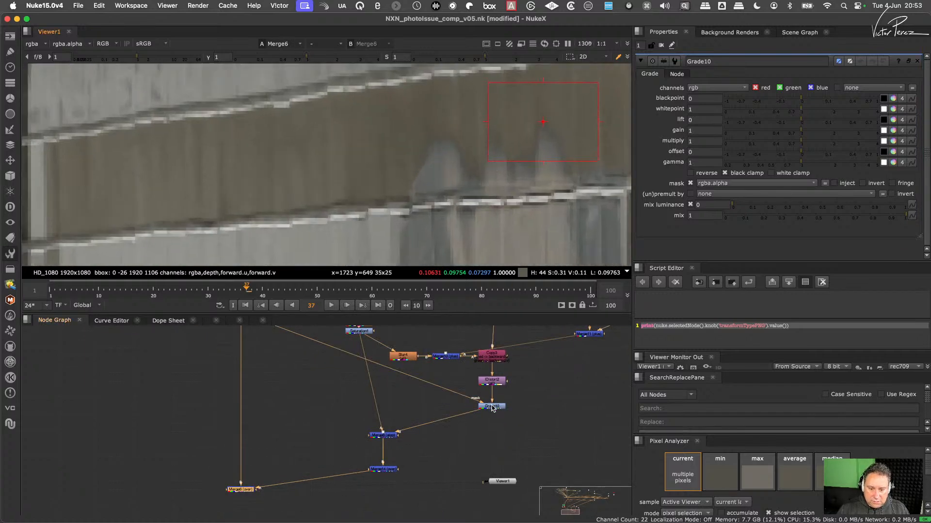
- Try the Grade with (un)premult by rgba.alpha and a multiply adjustment against the brown tiles, then remove the node
click(492, 408)
click(726, 195)
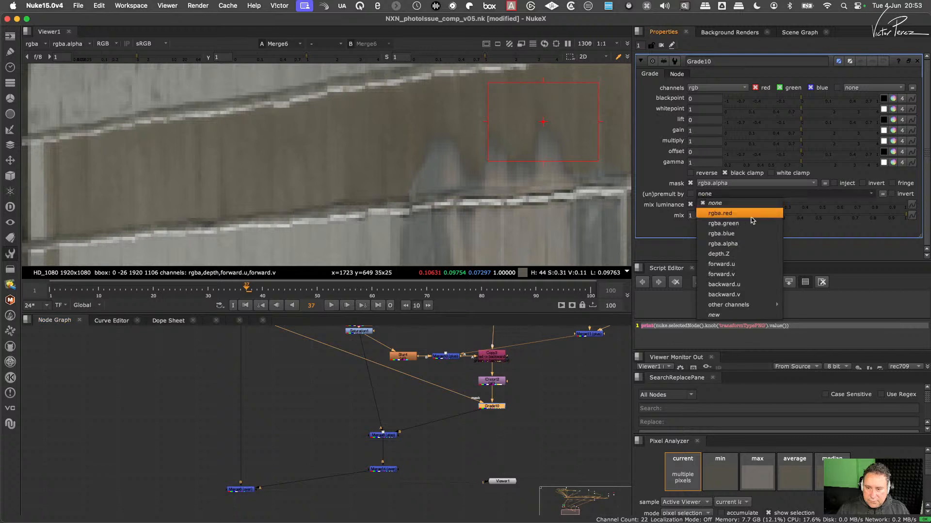
click(738, 244)
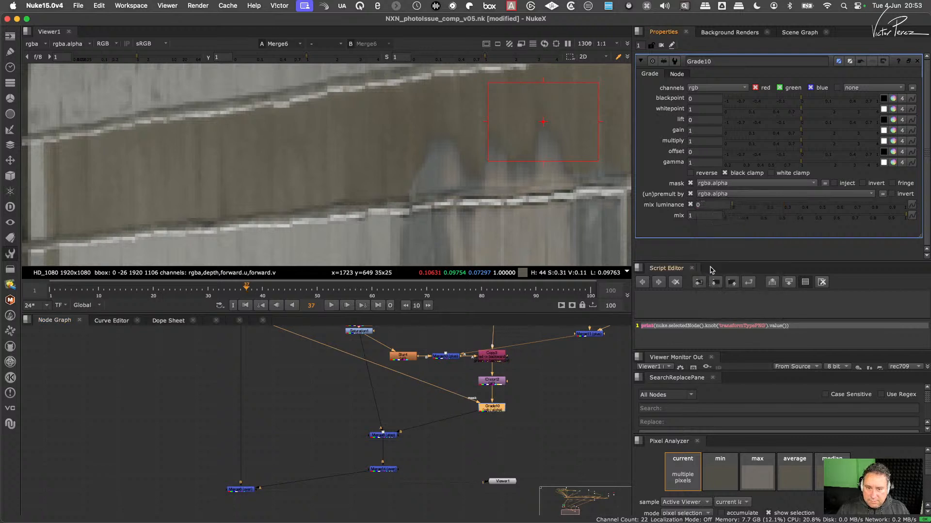
mouse_move(803, 143)
mouse_down()
mouse_move(828, 147)
mouse_move(788, 150)
mouse_move(804, 152)
mouse_up()
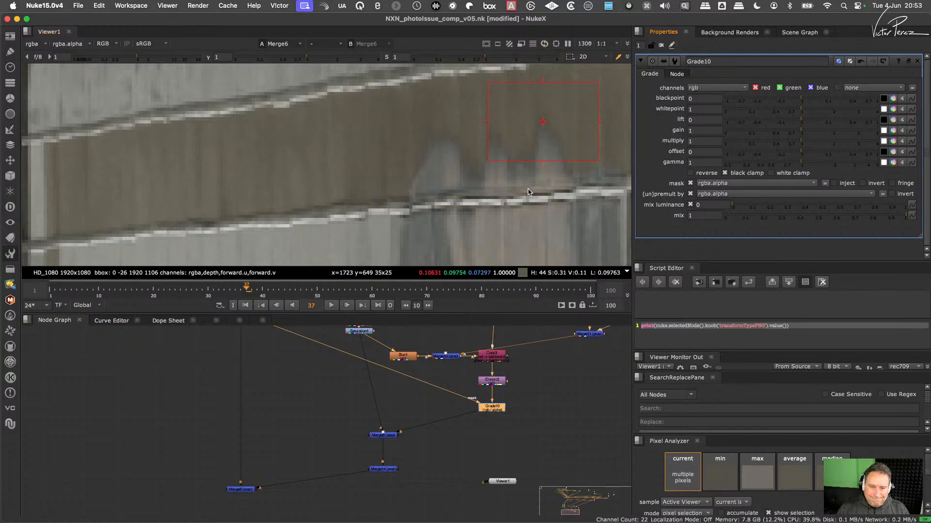
scroll(458, 189, down, 8)
scroll(468, 192, up, 5)
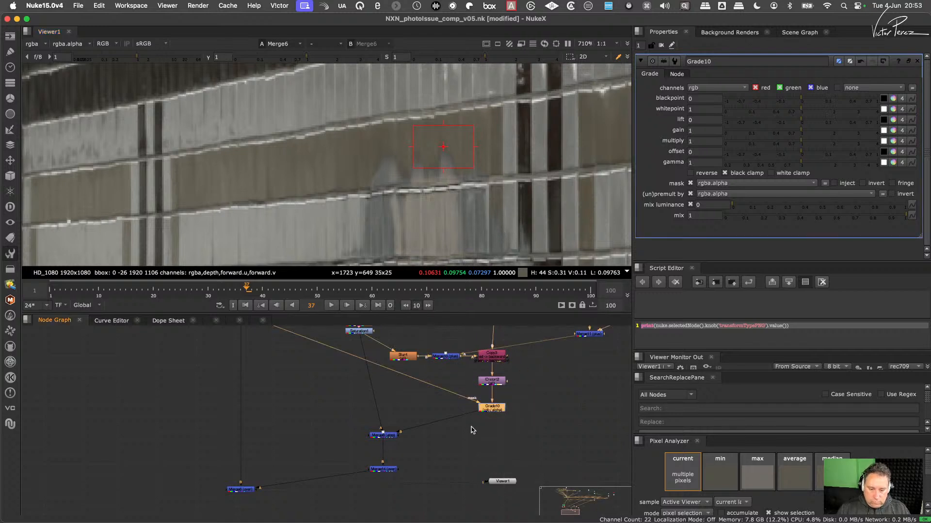
key(Delete)
- Insert a ColorCorrect after IDistort2 and connect its mask to Premult2
key(c)
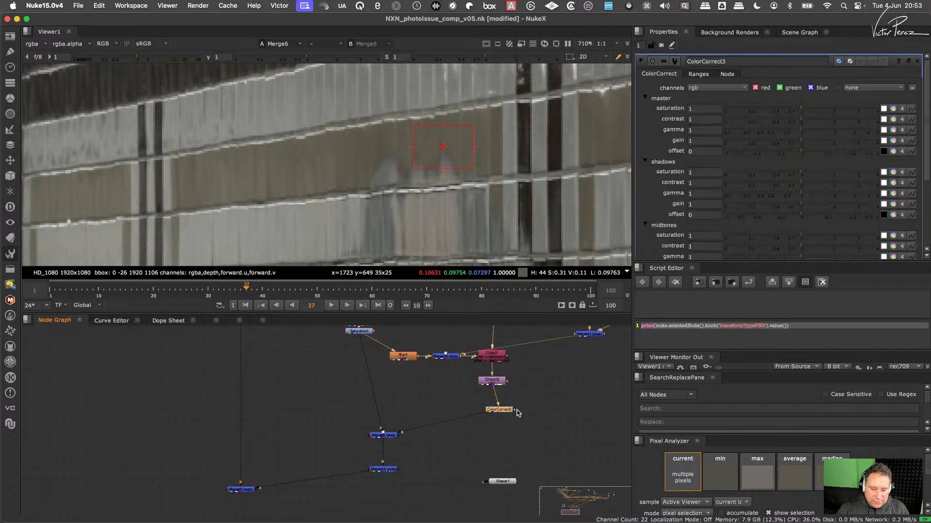
drag(514, 408, 199, 352)
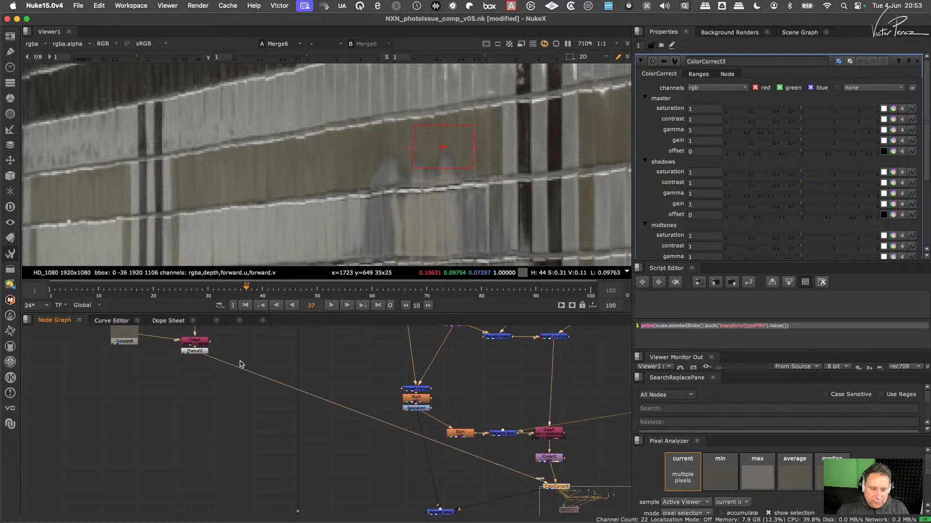
middle_drag(540, 451, 489, 420)
drag(507, 457, 500, 455)
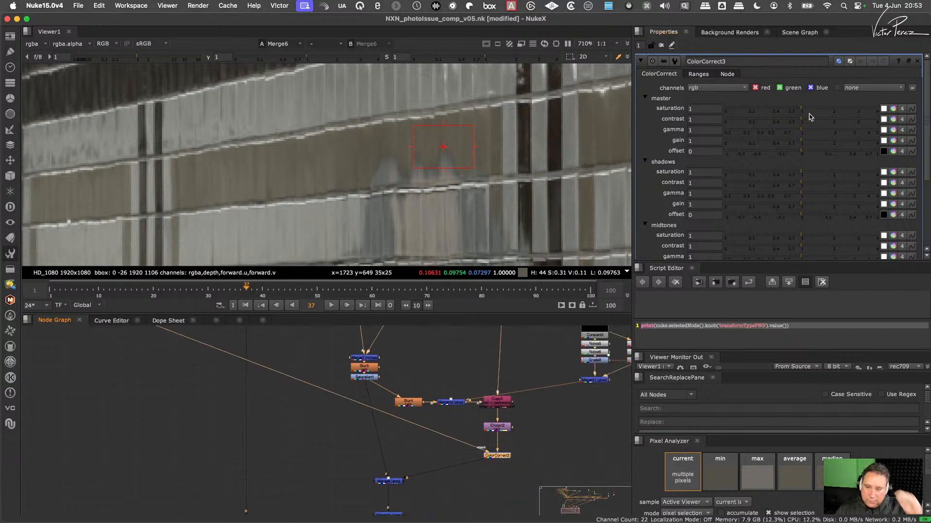
- Set ColorCorrect3's master contrast to 0.68, gamma to 0.89, RGB gain to 0.853167, 0.798667 and 0.748167, and offset to -0.01
drag(801, 121, 790, 128)
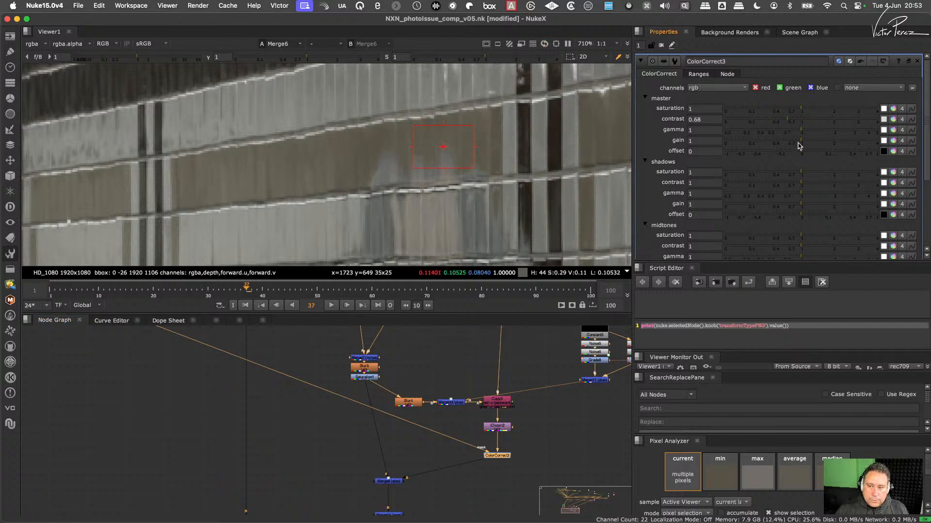
drag(802, 133, 793, 143)
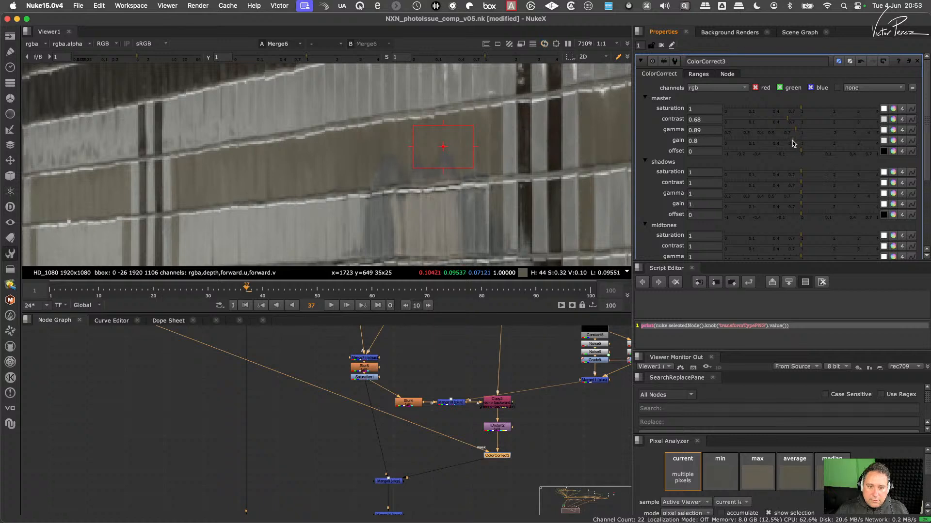
click(892, 141)
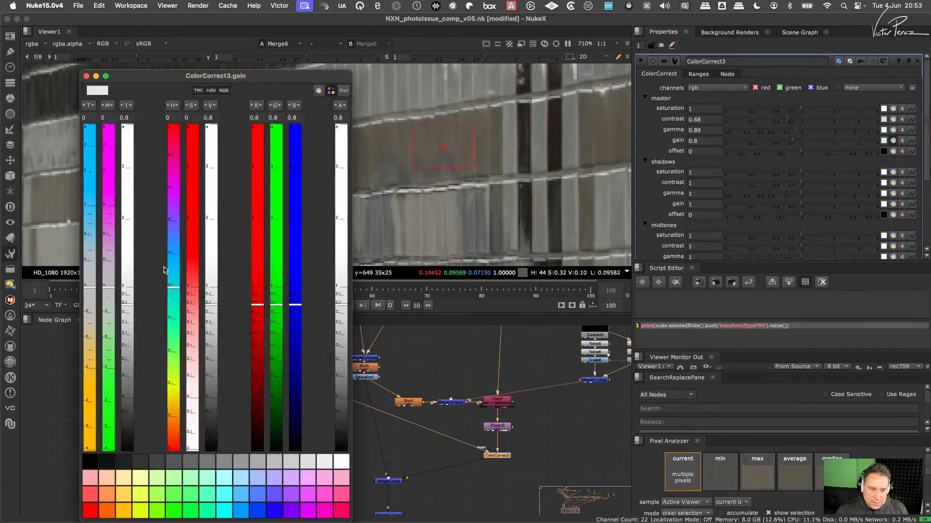
drag(90, 289, 111, 288)
click(86, 77)
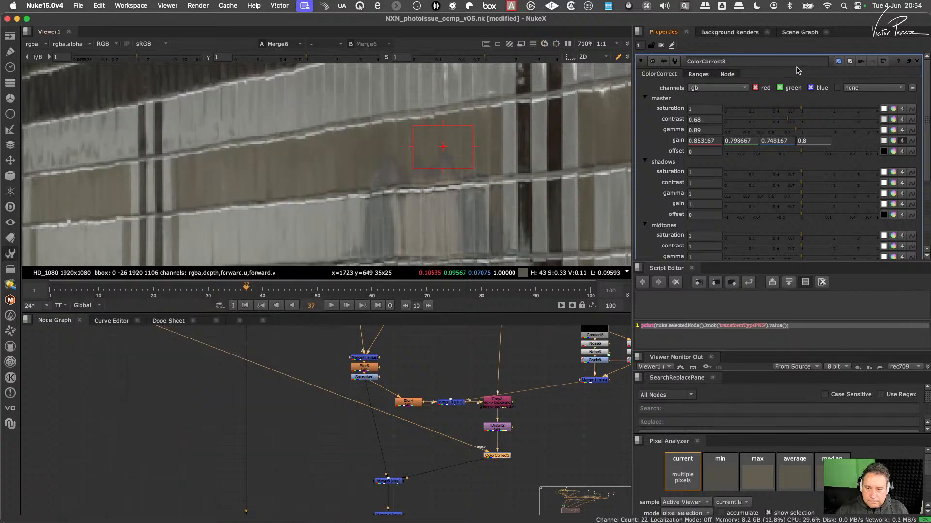
click(802, 153)
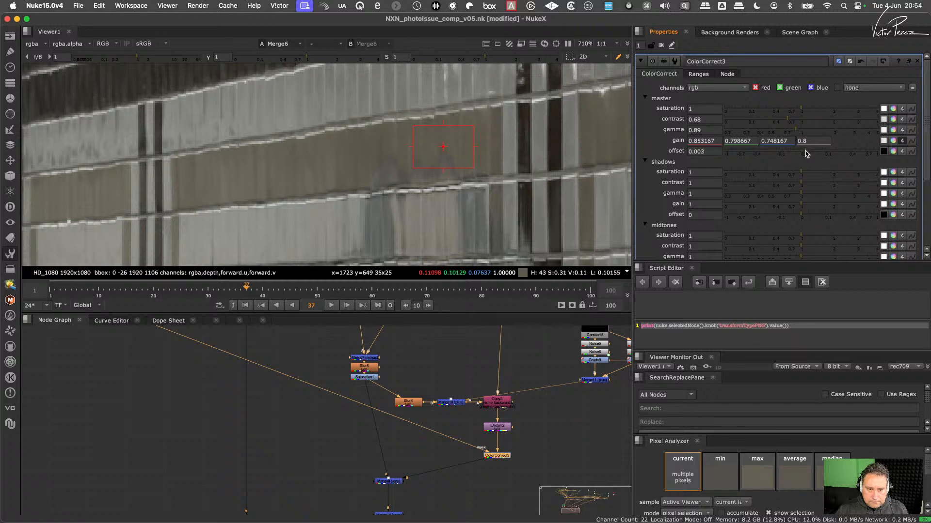
drag(800, 154, 794, 157)
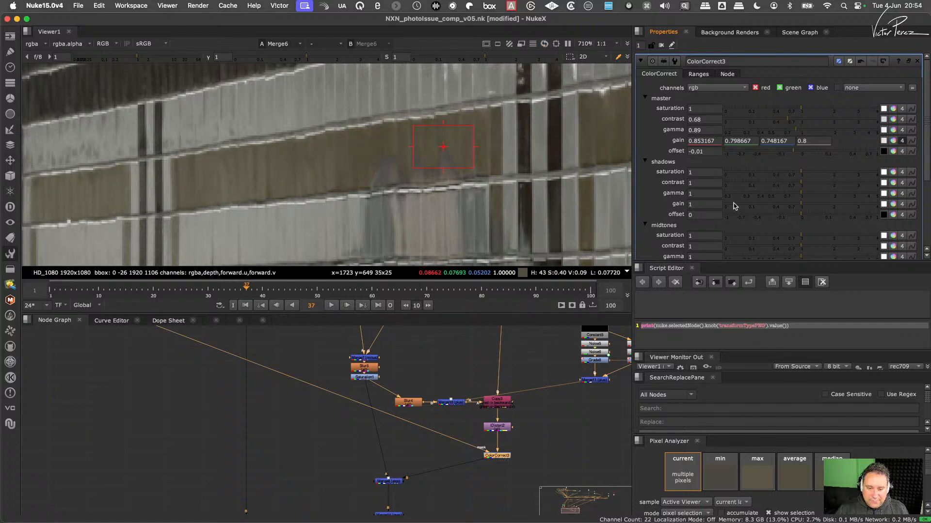
- Set ColorCorrect3's (un)premult by option to rgba.alpha
scroll(506, 445, up, 2)
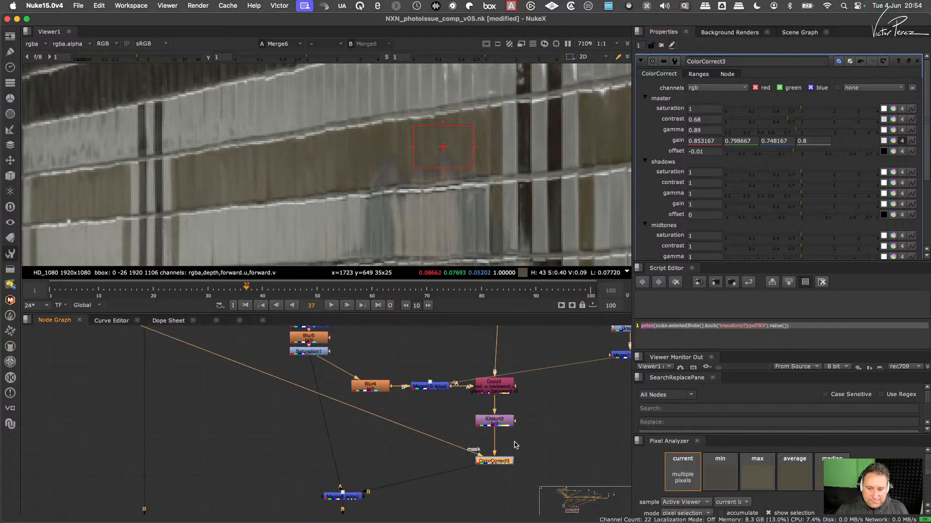
click(698, 74)
scroll(922, 118, down, 5)
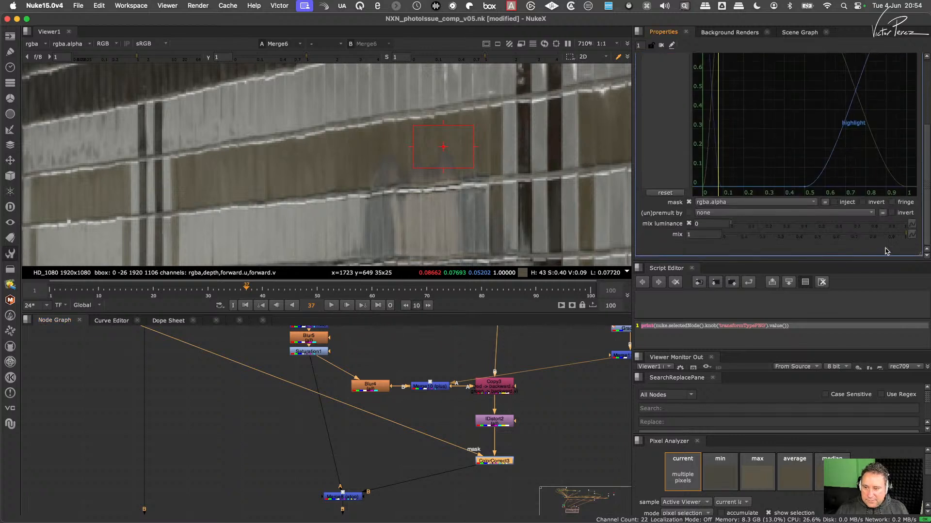
click(712, 214)
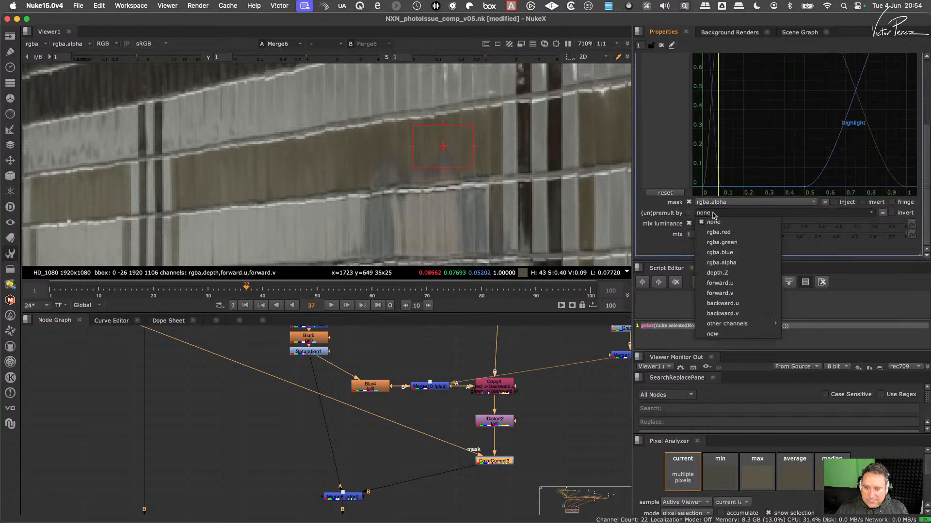
click(741, 263)
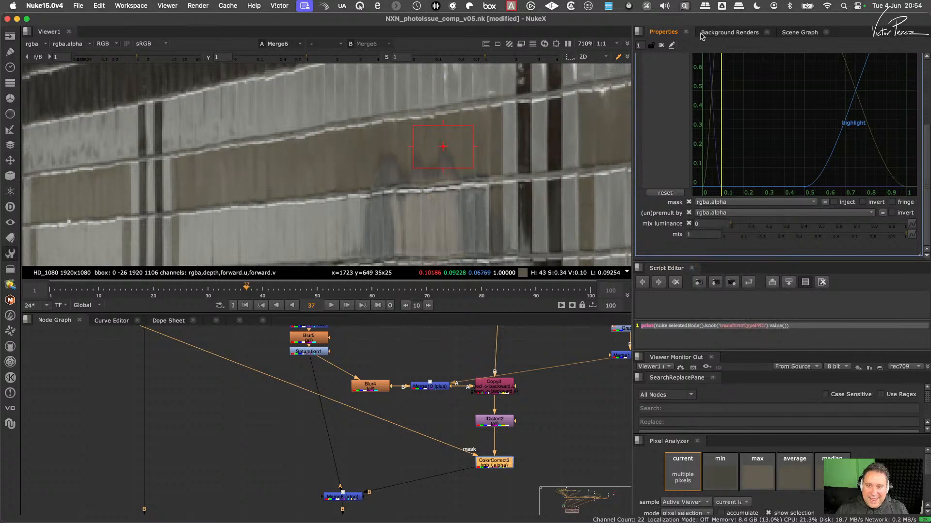
- Toggle ColorCorrect3 off and on to compare the reflection over the brown tiles with and without the correction
drag(927, 145, 923, 67)
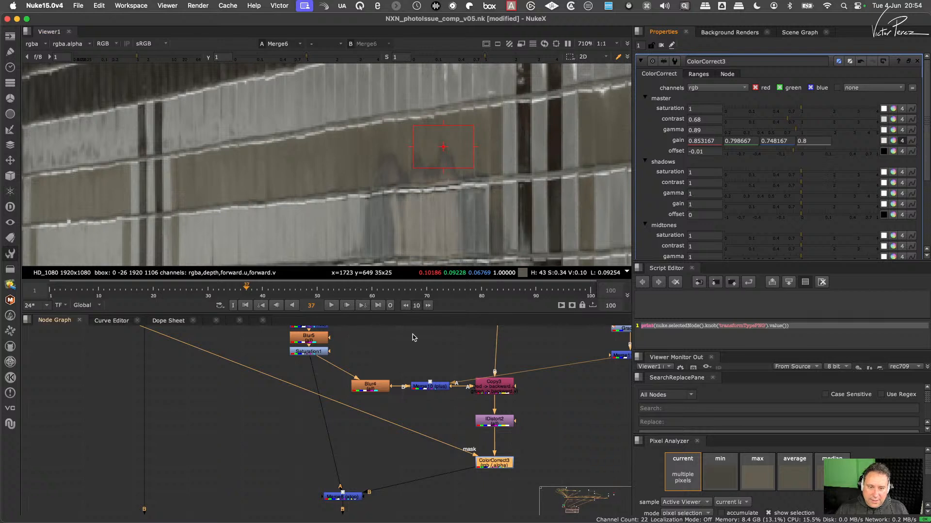
key(d)
key(d)
key(d)
key(d)
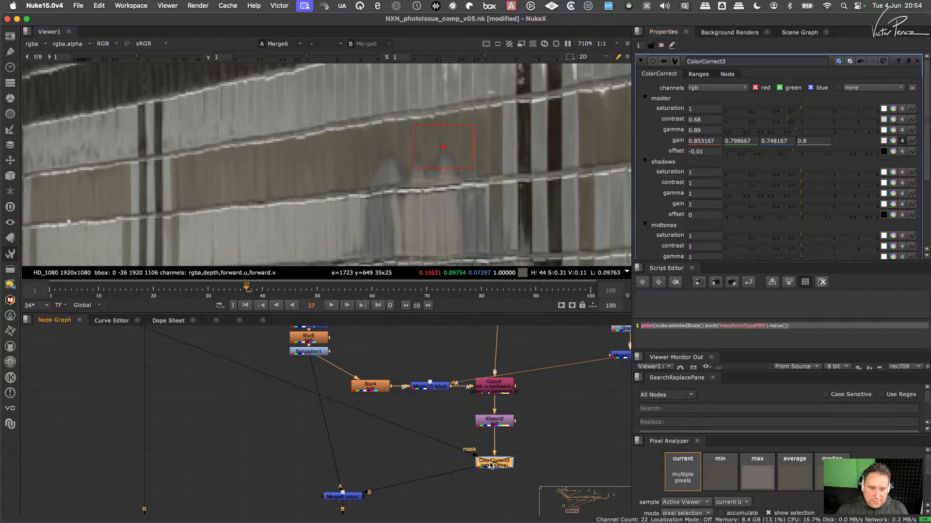
middle_drag(484, 173, 486, 146)
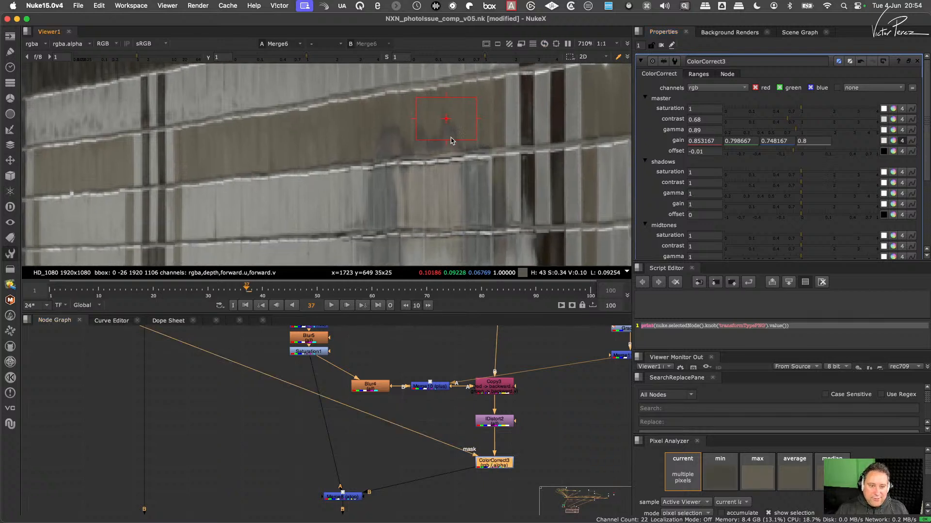
scroll(451, 141, up, 3)
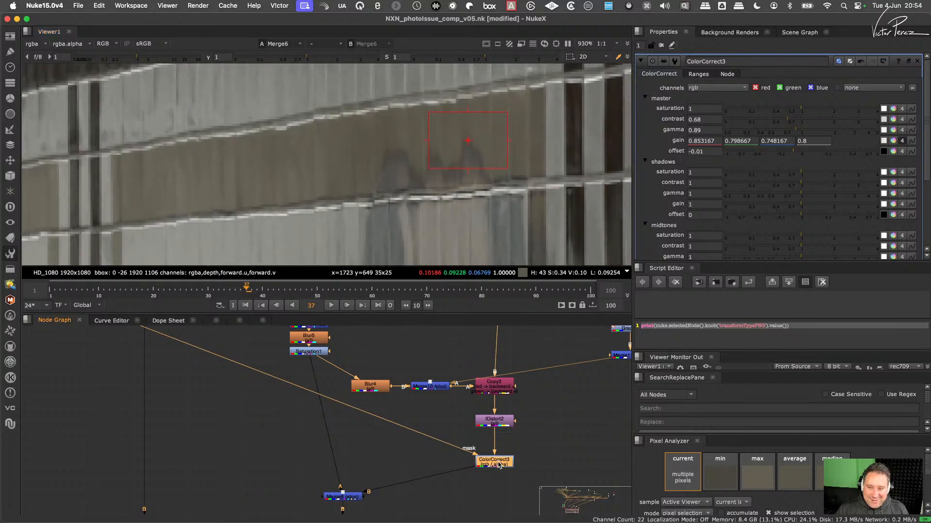
- Reset ColorCorrect3's master gain, offset and gamma to their defaults and lower the master contrast to 0.43
click(901, 140)
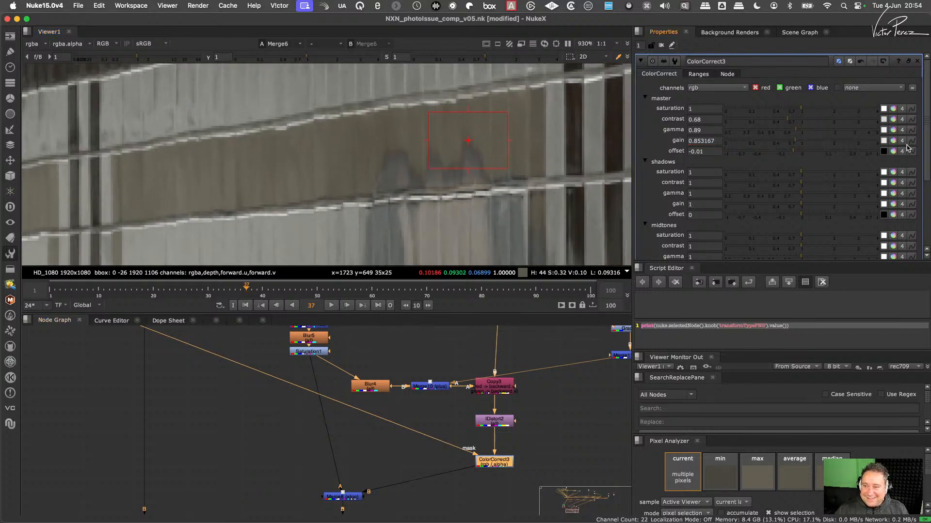
ctrl+click(823, 151)
ctrl+click(821, 141)
ctrl+click(820, 130)
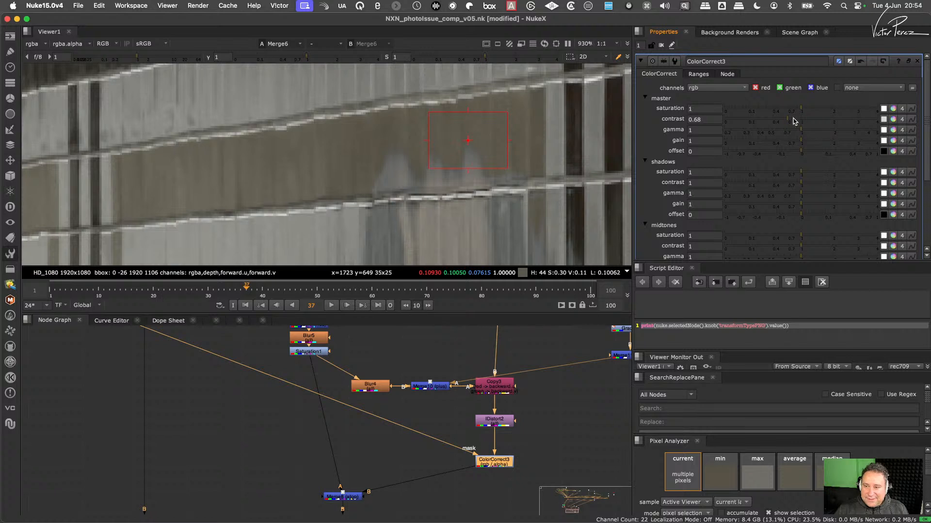
mouse_move(788, 118)
mouse_down()
mouse_move(808, 119)
mouse_move(770, 121)
mouse_move(776, 124)
mouse_up()
- Warm ColorCorrect3's master gain to RGB 0.888333, 0.753333 and 0.578333 and check the reflection against the brown tiles
click(893, 140)
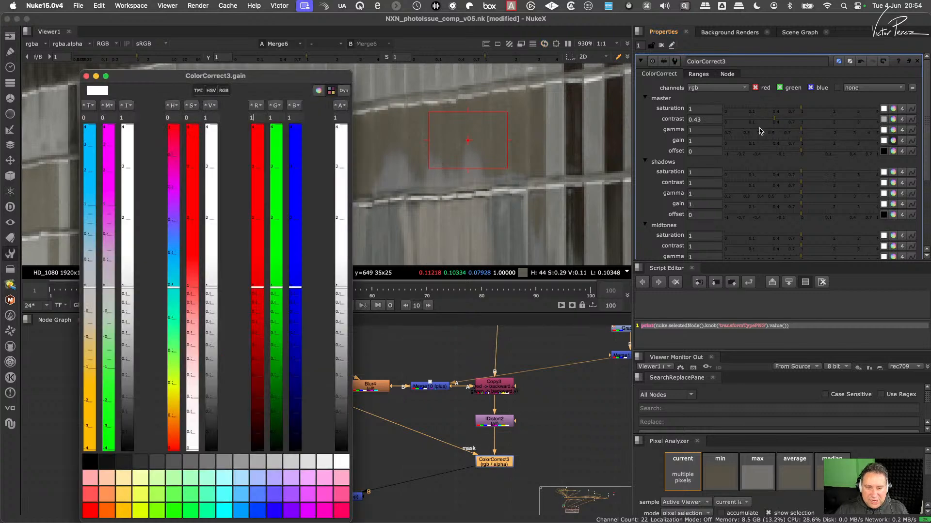
drag(191, 79, 132, 79)
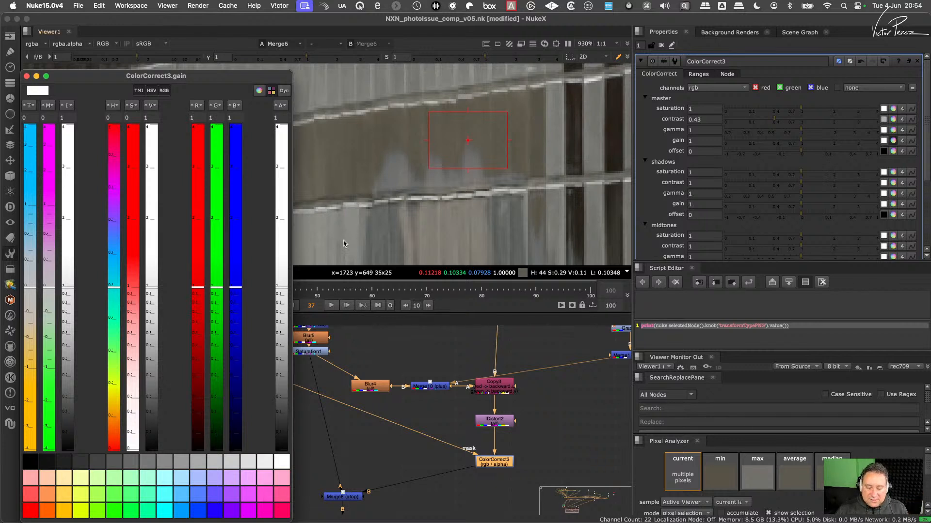
drag(29, 288, 29, 323)
drag(71, 287, 30, 327)
drag(50, 286, 31, 329)
mouse_move(66, 303)
mouse_down()
mouse_move(68, 314)
mouse_move(71, 301)
mouse_up()
scroll(430, 158, down, 5)
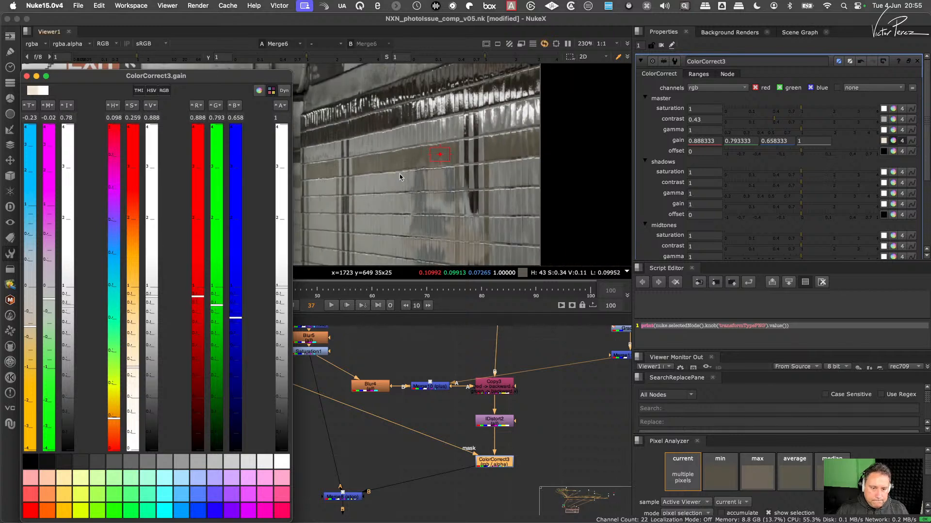
scroll(429, 179, up, 4)
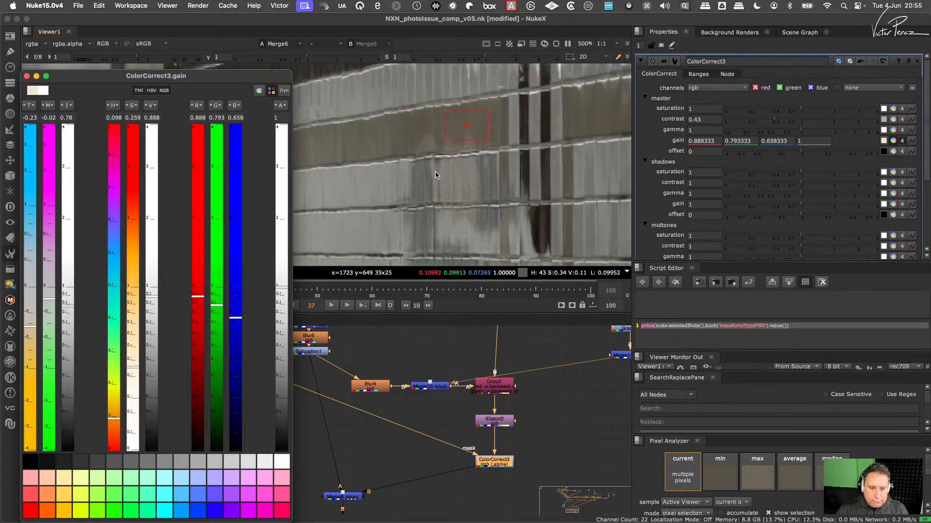
scroll(433, 173, down, 1)
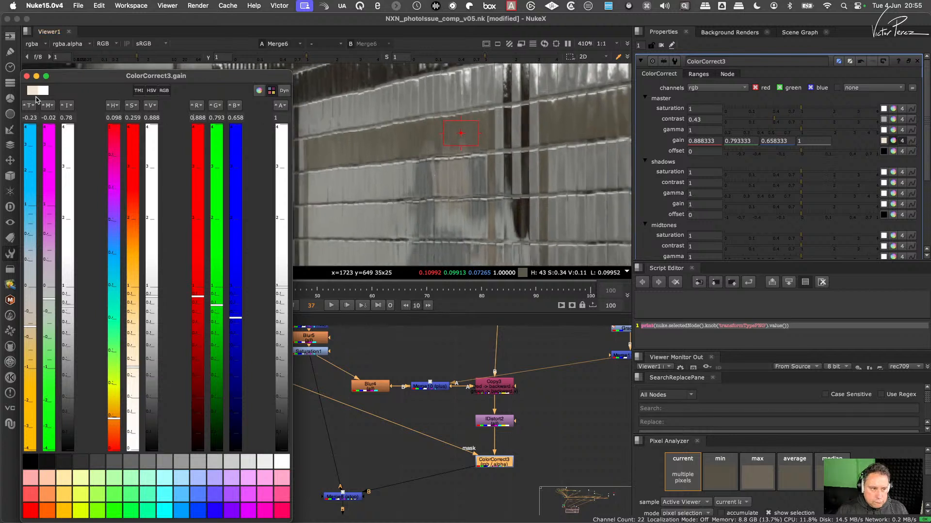
drag(31, 329, 31, 334)
drag(75, 309, 69, 318)
click(27, 76)
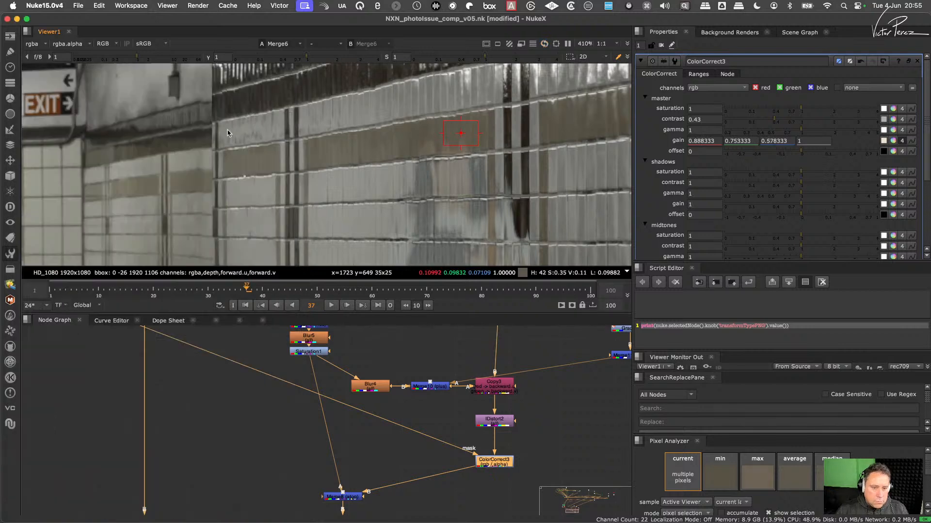
scroll(471, 165, up, 5)
scroll(472, 168, down, 5)
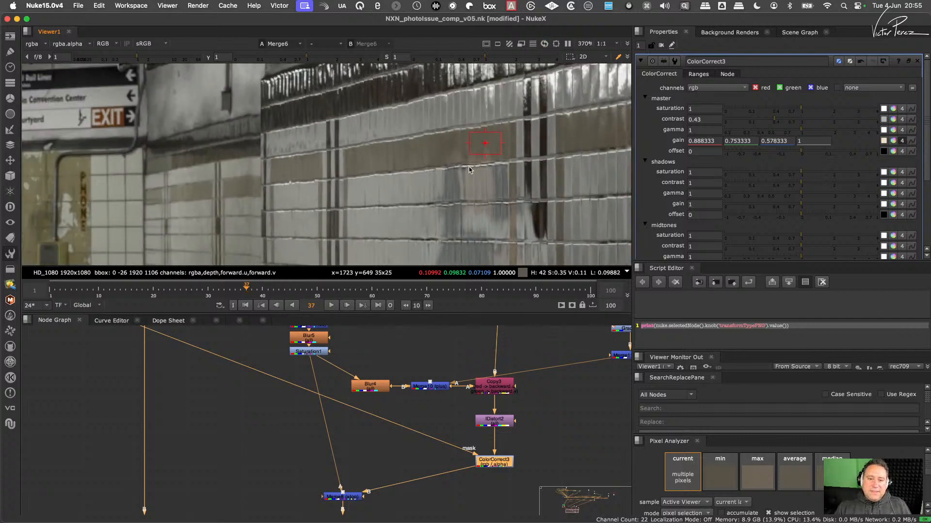
scroll(442, 198, up, 4)
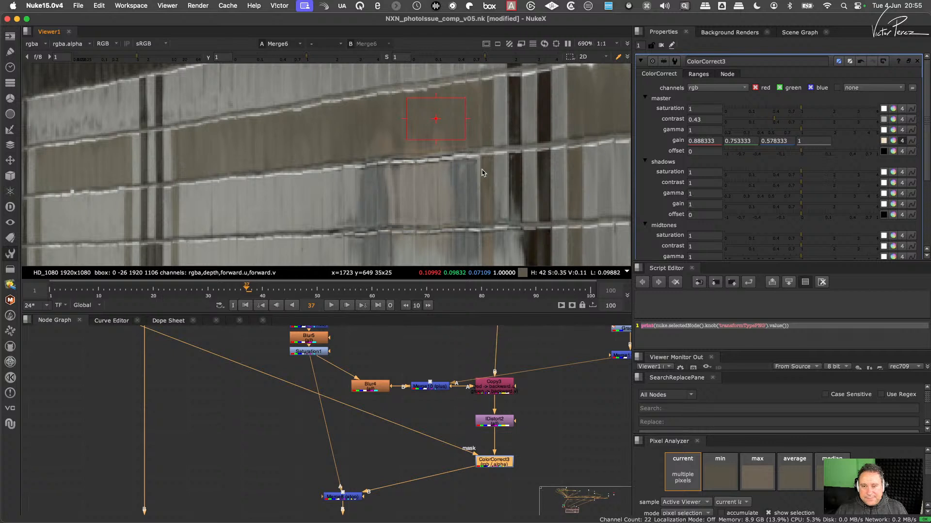
- Reset ColorCorrect3's master gain and contrast, and set the contrast per channel to RGB 0.885, 0.94 and 1.175
click(902, 142)
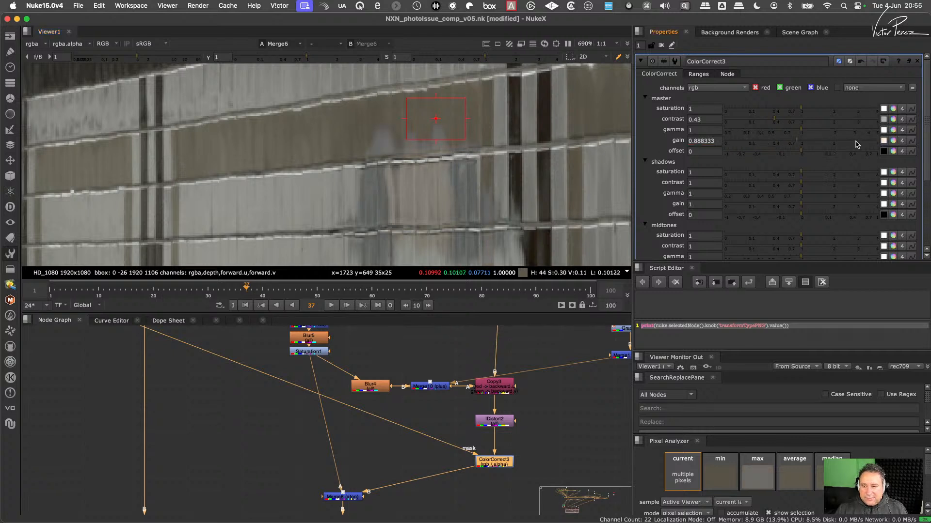
super+click(809, 118)
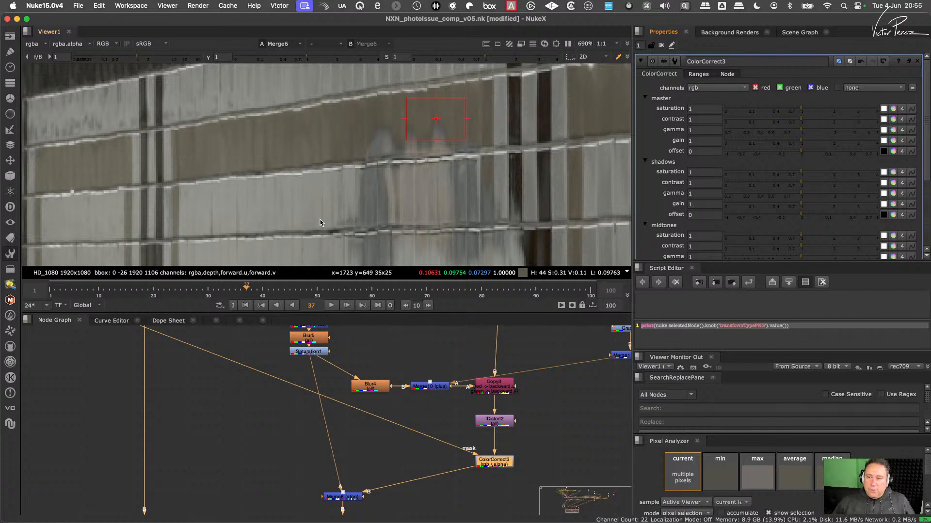
click(893, 120)
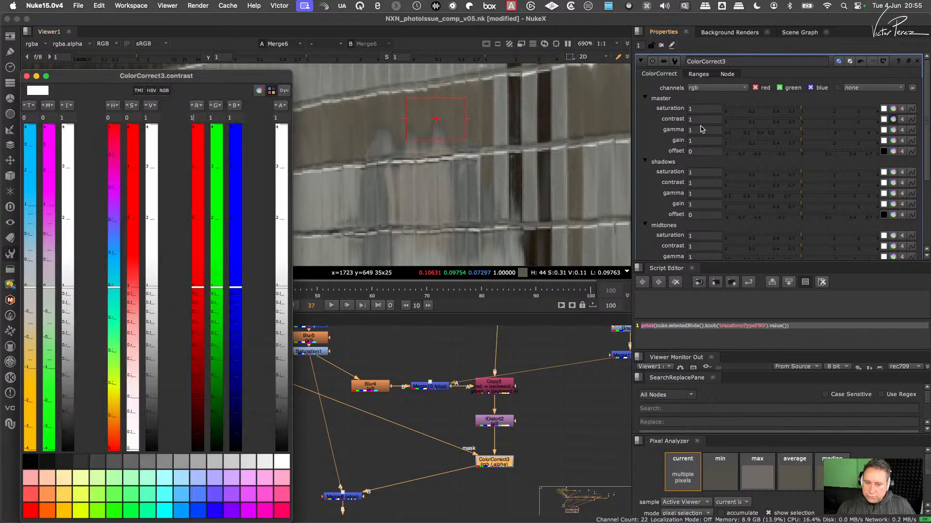
drag(234, 78, 833, 51)
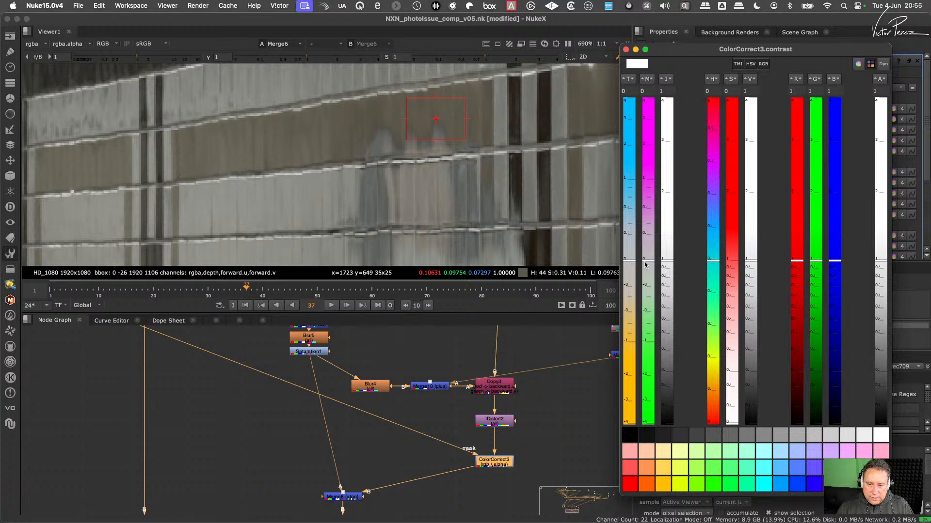
drag(648, 263, 648, 335)
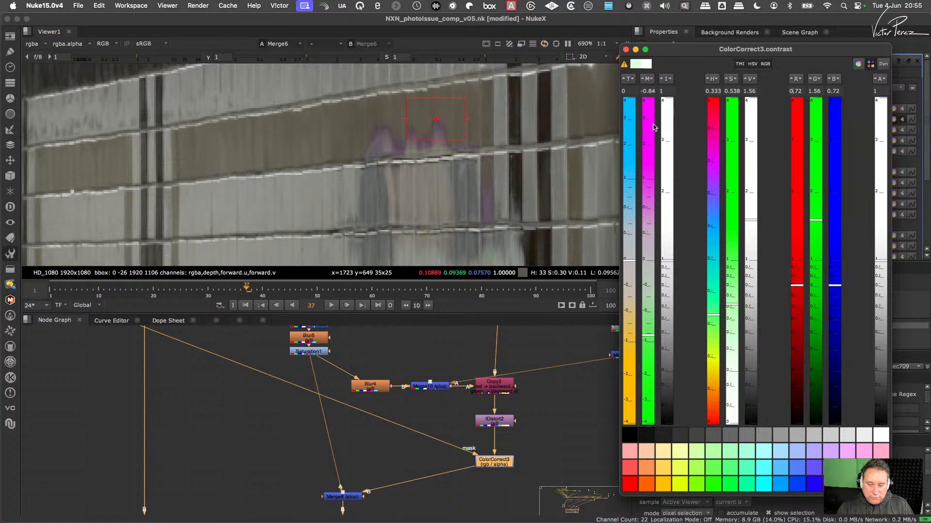
drag(648, 336, 648, 261)
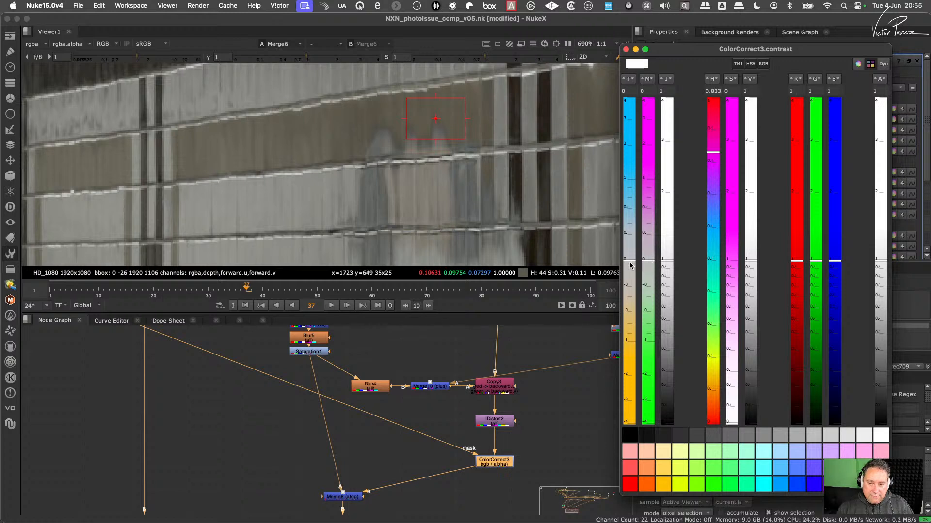
mouse_move(630, 267)
mouse_down()
mouse_move(629, 333)
mouse_move(640, 196)
mouse_move(650, 284)
mouse_move(652, 217)
mouse_move(655, 238)
mouse_up()
drag(630, 209, 632, 218)
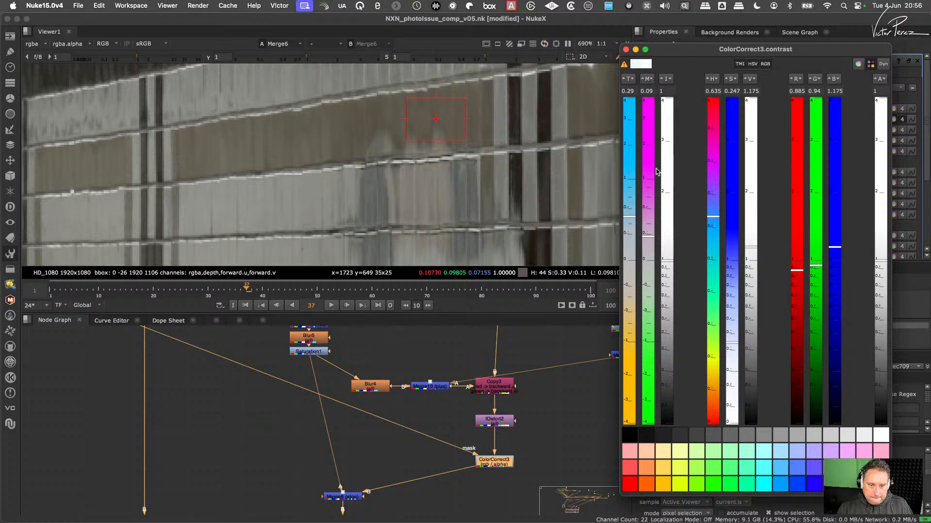
click(626, 49)
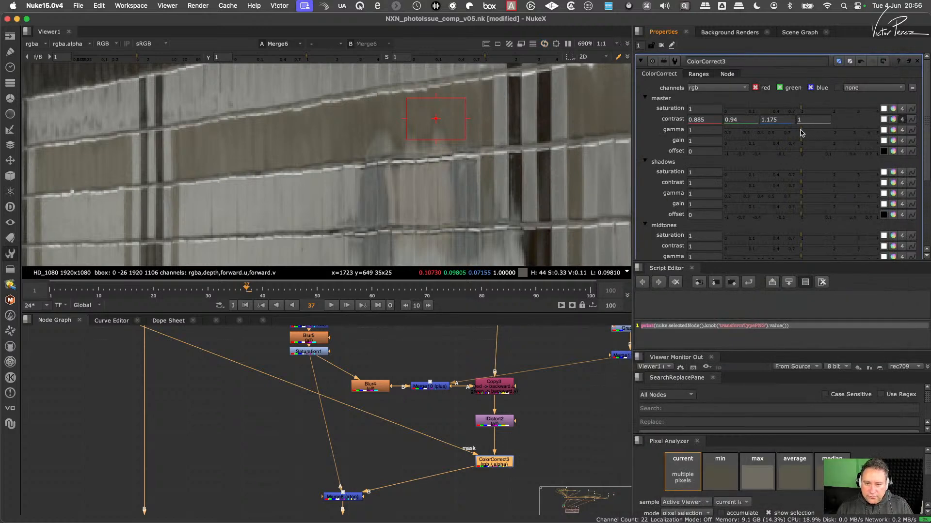
- Set ColorCorrect3's master gamma to 0.79 and gain to 1.22, and close its properties
drag(801, 133, 793, 136)
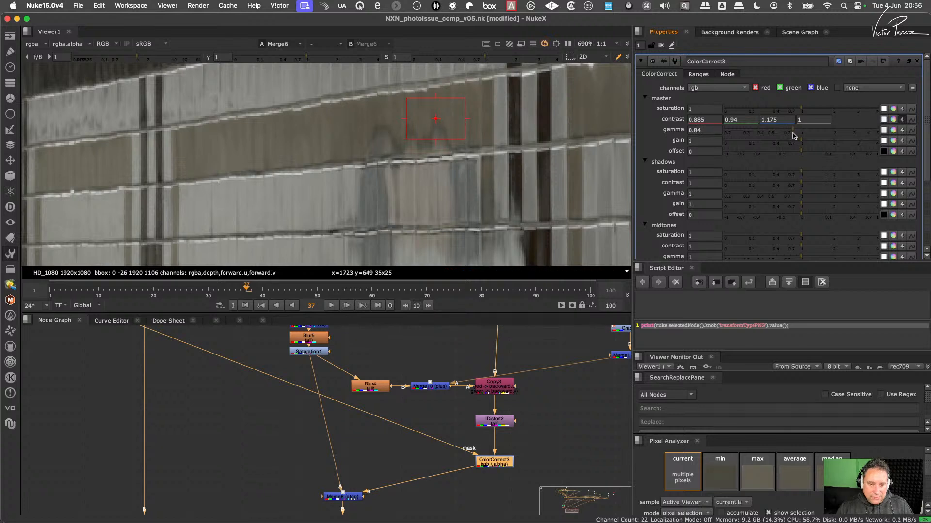
drag(793, 135, 809, 146)
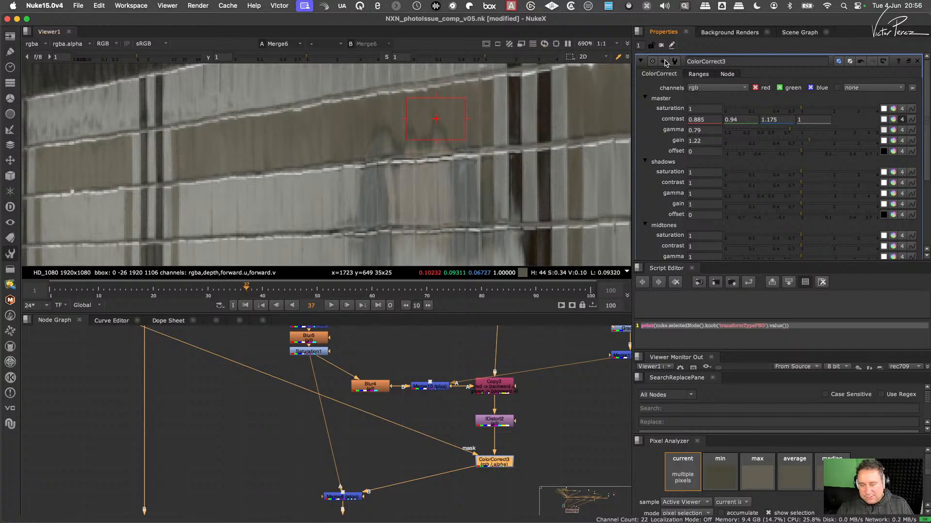
click(661, 45)
- Delete ColorCorrect3 so IDistort2 feeds Merge8 directly, and view the output of Merge8
scroll(454, 441, down, 2)
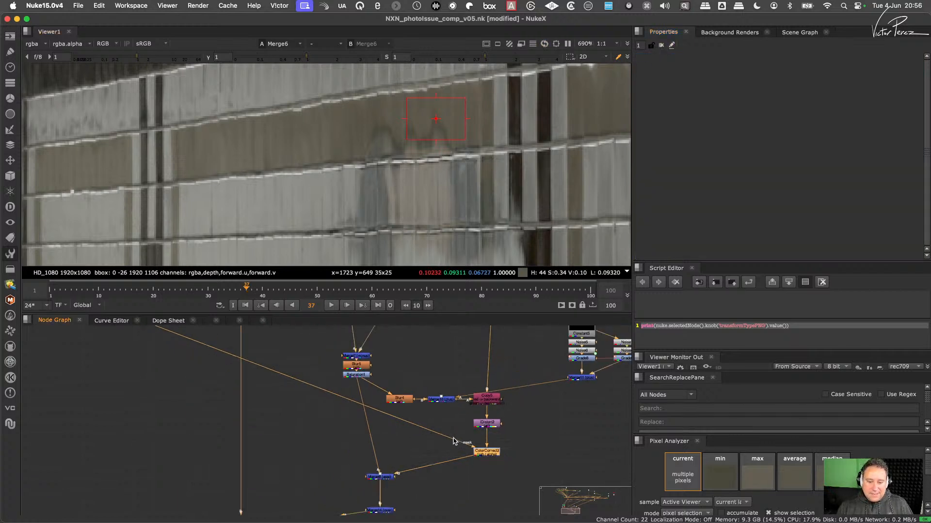
middle_drag(454, 439, 412, 418)
drag(481, 420, 419, 453)
key(Delete)
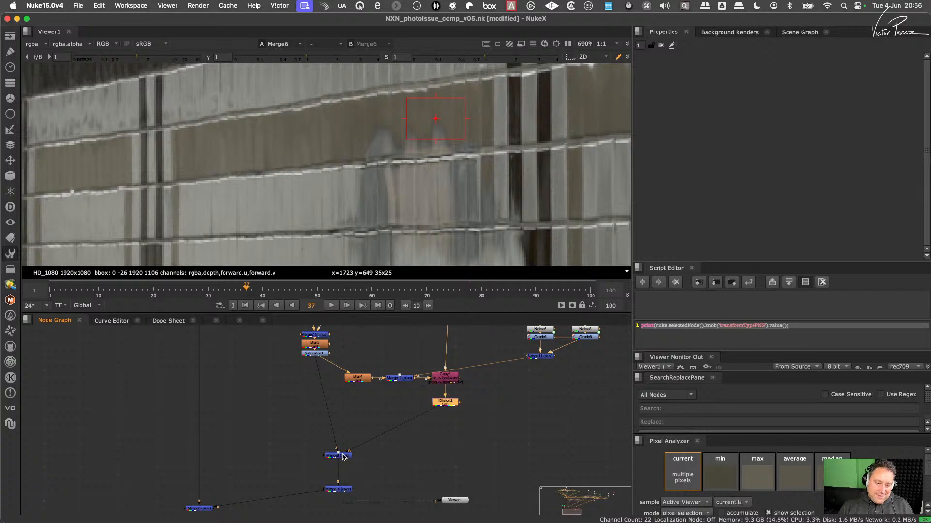
drag(343, 457, 298, 440)
key(1)
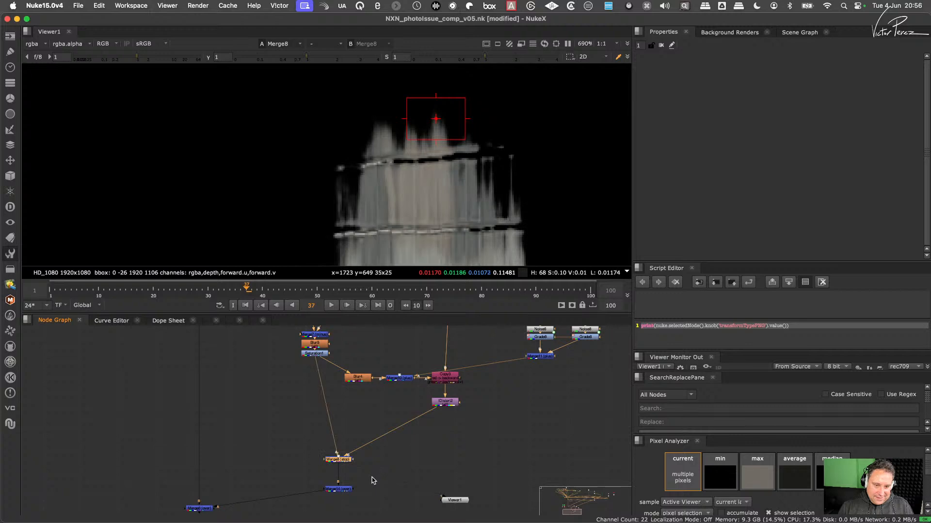
- Add a Merge node beside IDistort2 and connect its inputs to IDistort2 and Premult2
scroll(383, 462, down, 4)
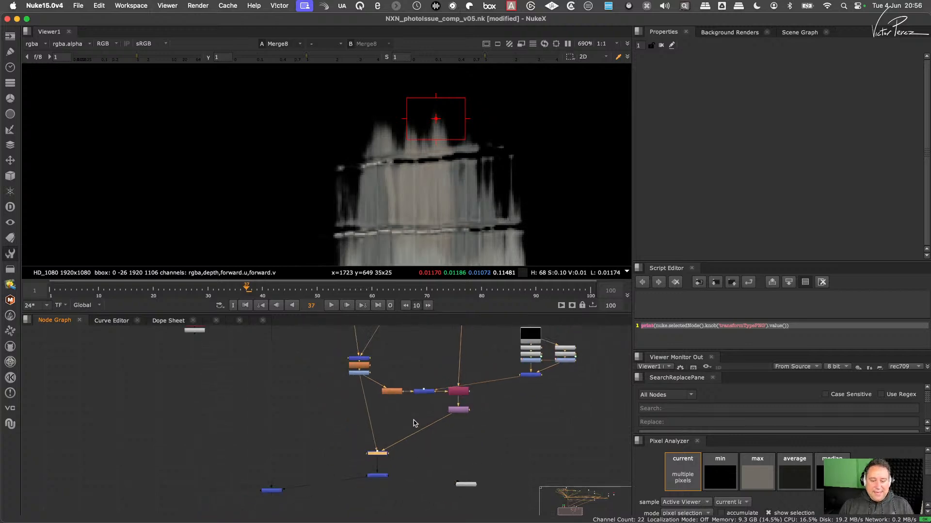
middle_drag(422, 435, 423, 436)
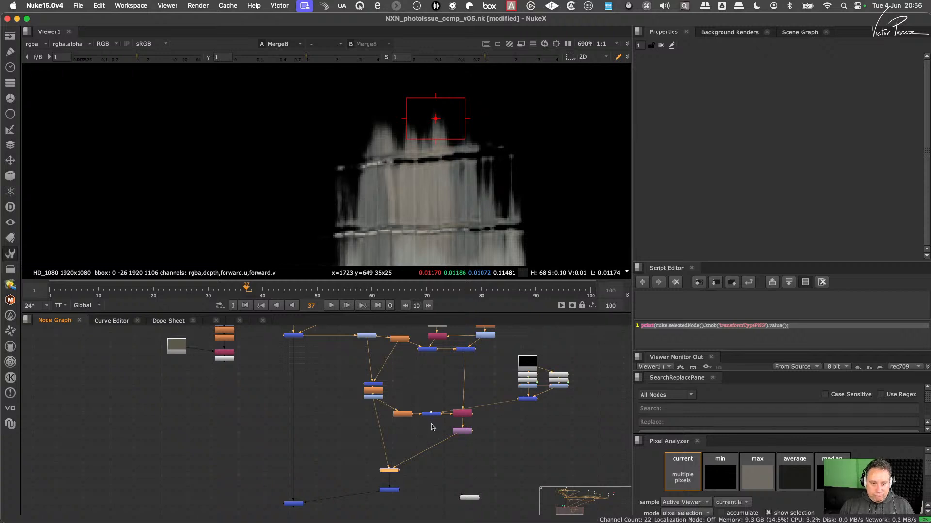
key(m)
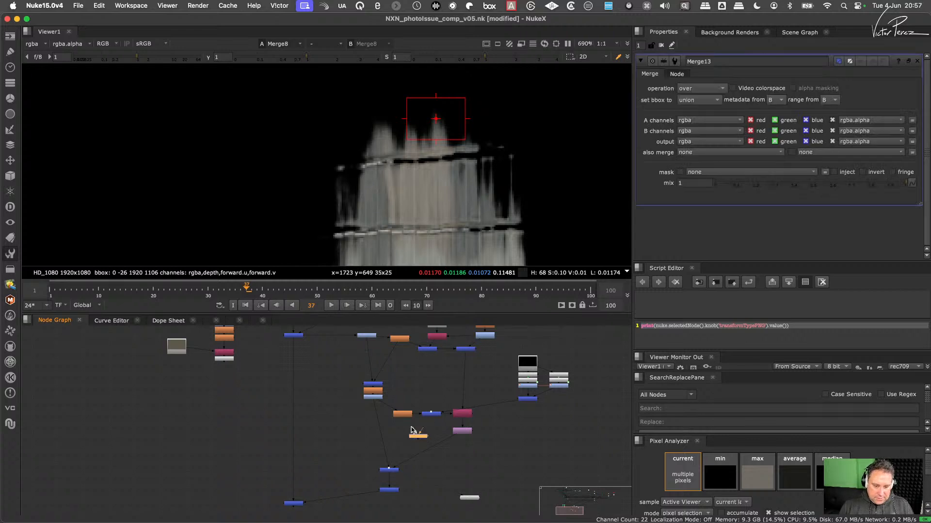
drag(411, 429, 227, 359)
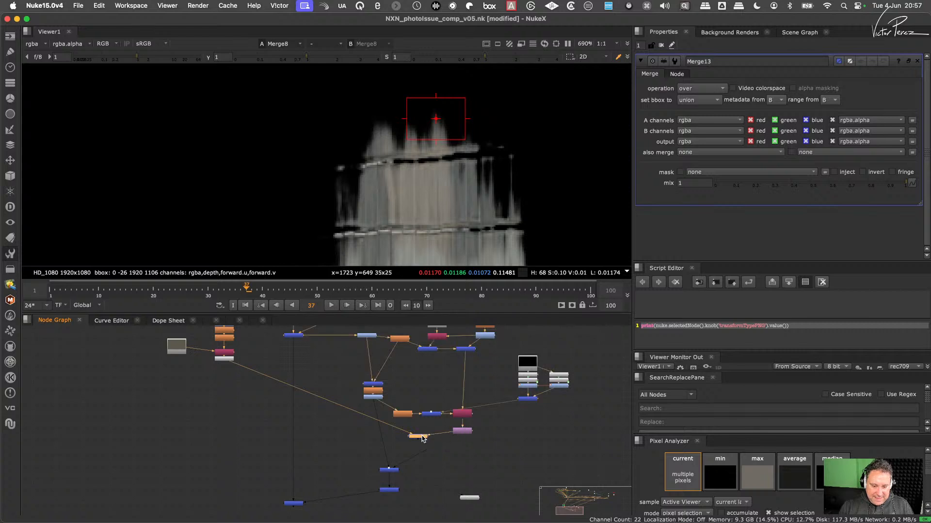
drag(421, 436, 429, 435)
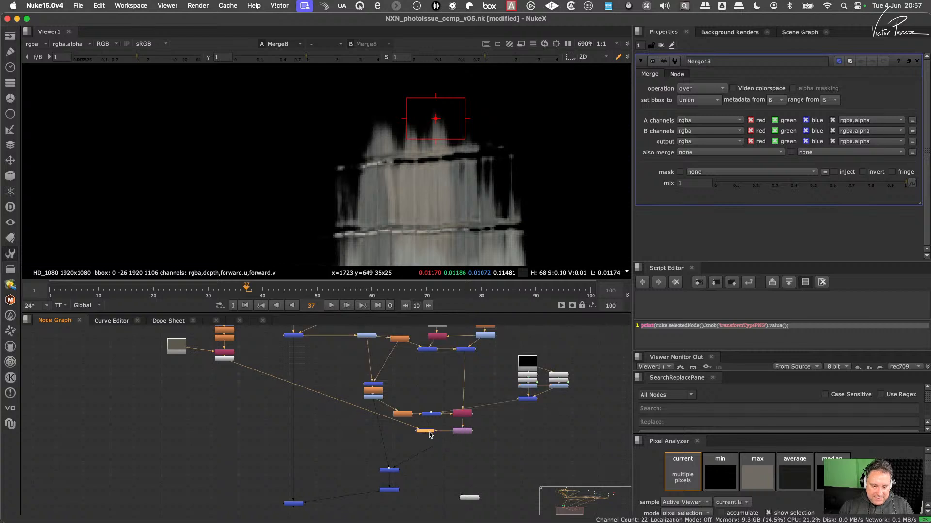
- Set Merge13's operation to divide and inspect its result in the viewer around the brown tile row
click(706, 90)
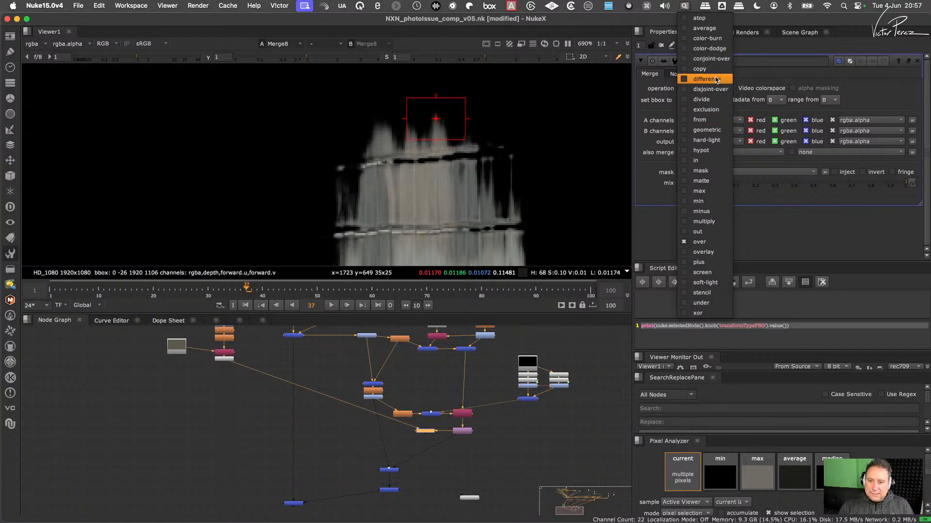
click(703, 100)
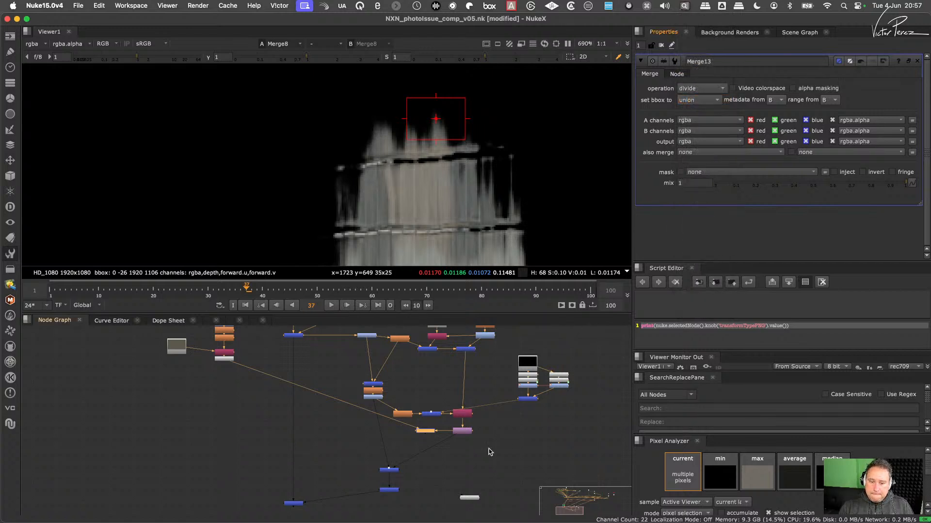
key(1)
scroll(461, 168, up, 3)
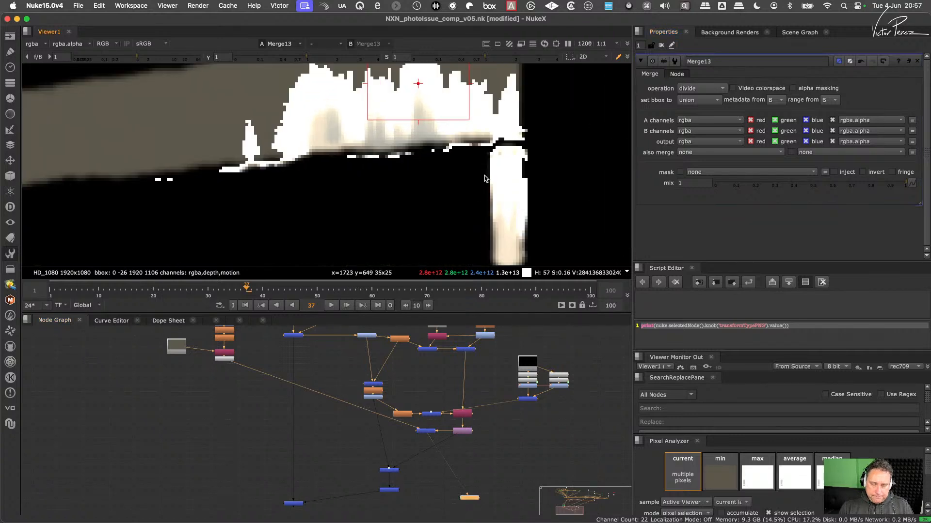
- Swap the A and B inputs of Merge13 and swap them back, checking the divide result around the brown tiles
scroll(428, 444, up, 3)
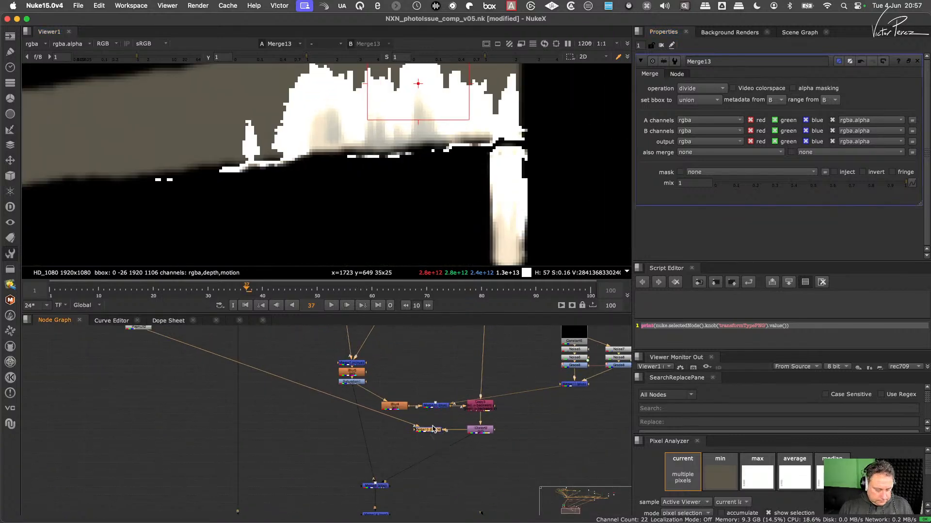
key(shift+x)
key(shift+x)
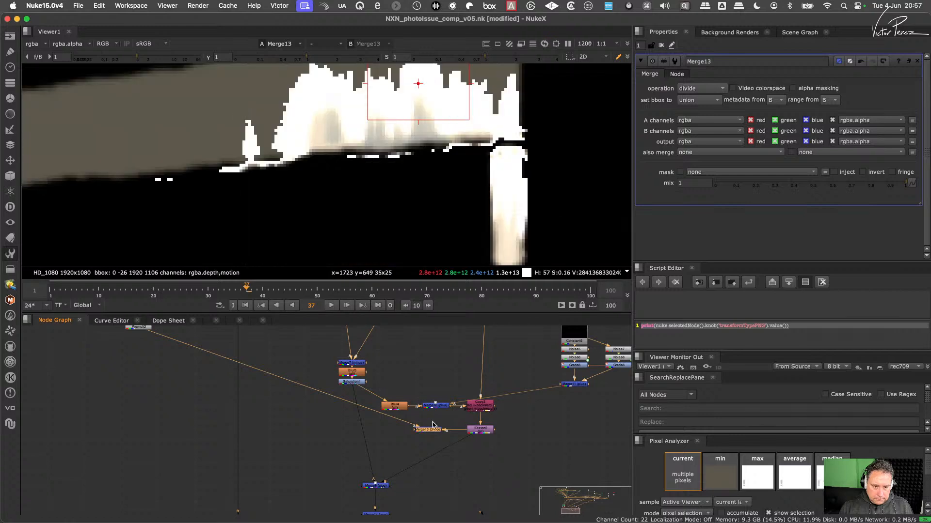
scroll(444, 184, down, 6)
middle_drag(446, 182, 425, 187)
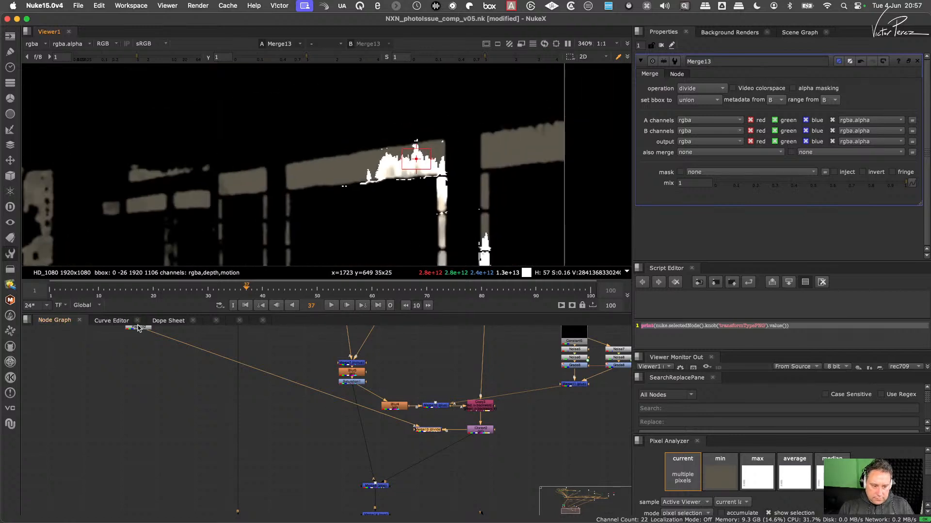
- Duplicate Merge13 below the original and connect the copy's A input to Merge13 and its B input to IDistort2
drag(455, 419, 404, 442)
key(super+c)
key(super+v)
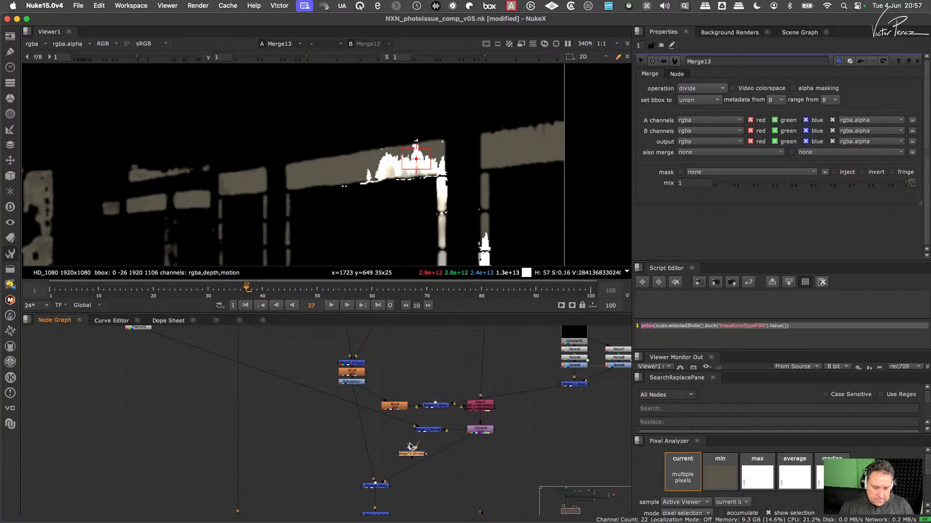
drag(410, 444, 476, 431)
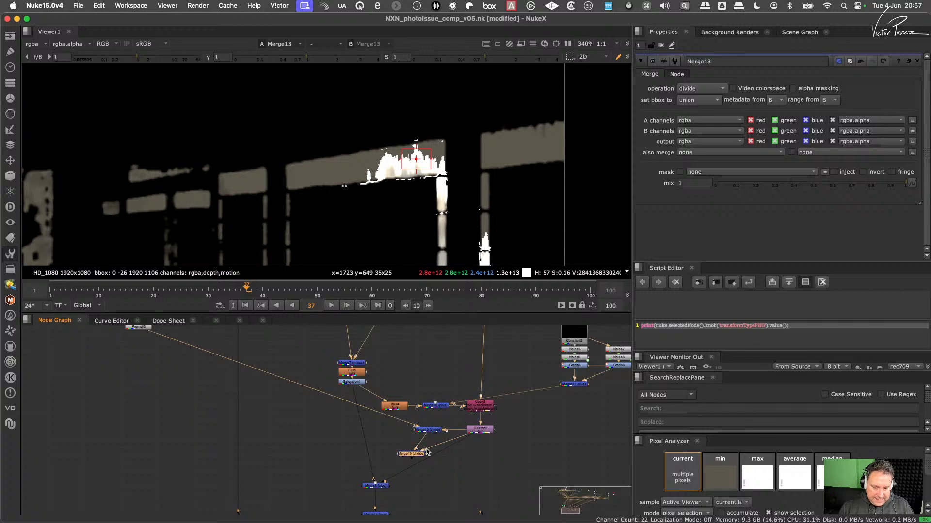
- Set the duplicated merge's operation to multiply and inspect its result in the viewer around the brown tile row
double_click(418, 453)
click(719, 90)
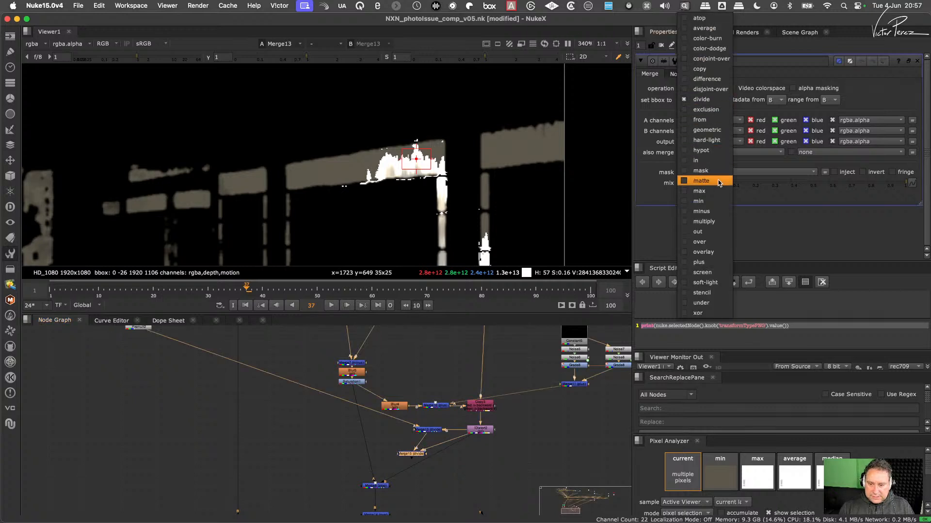
click(711, 222)
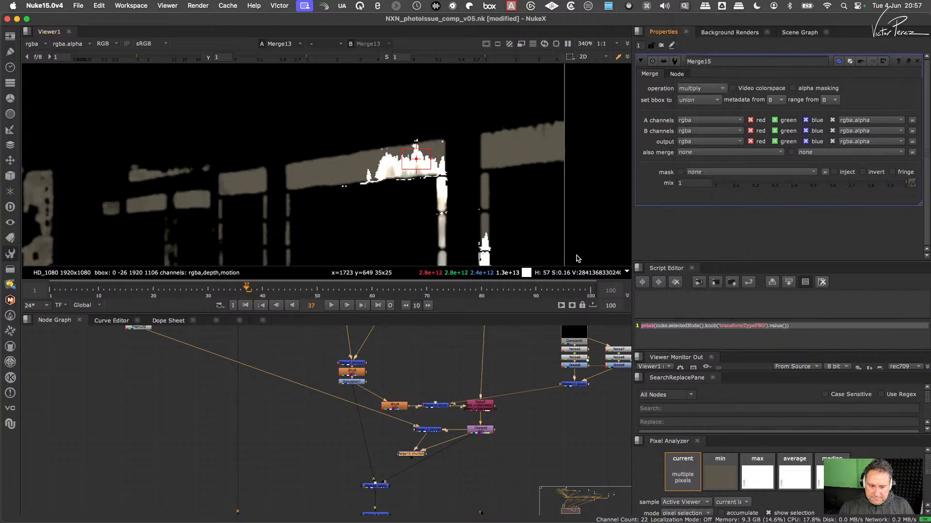
key(1)
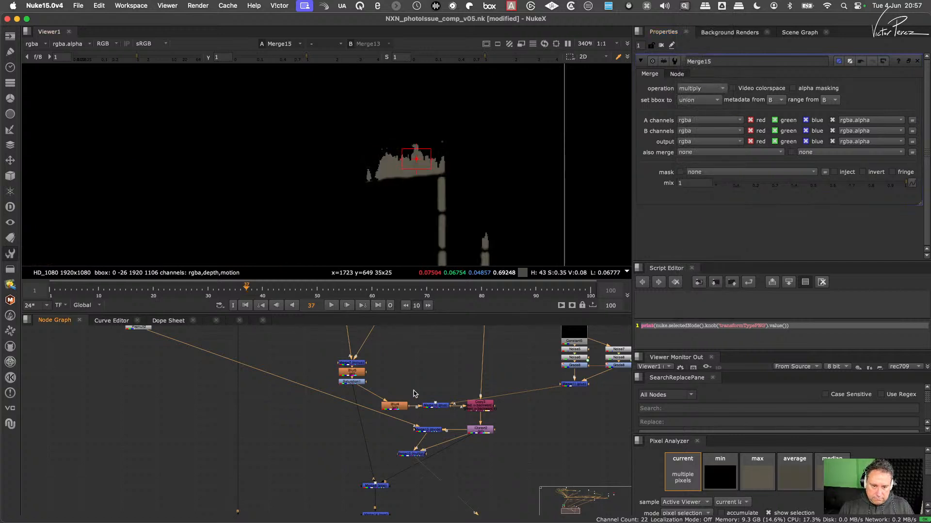
scroll(424, 160, down, 5)
scroll(419, 167, up, 10)
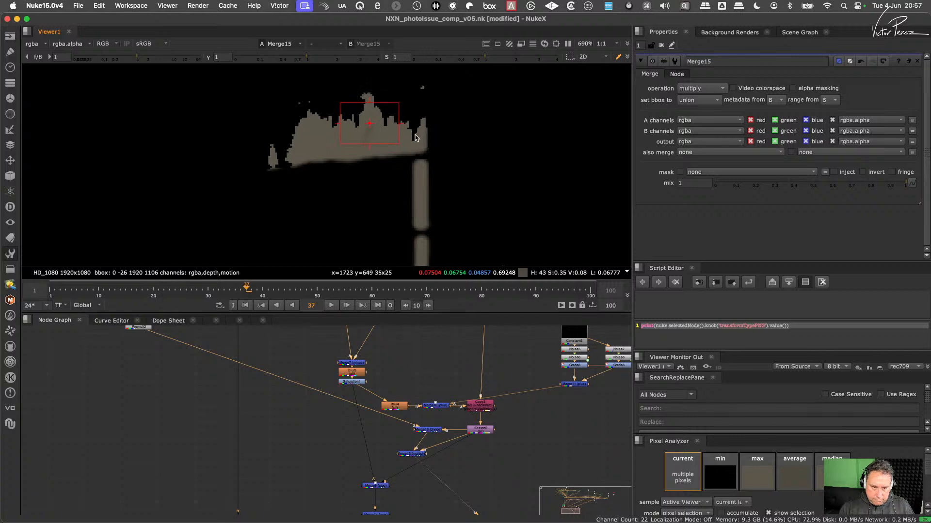
scroll(461, 125, up, 3)
scroll(459, 125, down, 5)
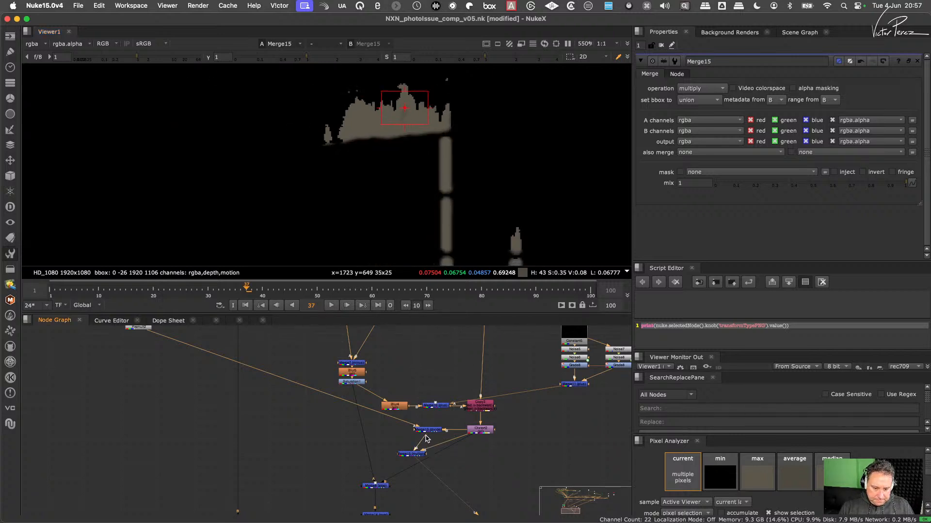
- Try feeding Merge15 from Premult2 and Merge13, and view the outputs of Premult2 and IDistort2
drag(427, 440, 144, 331)
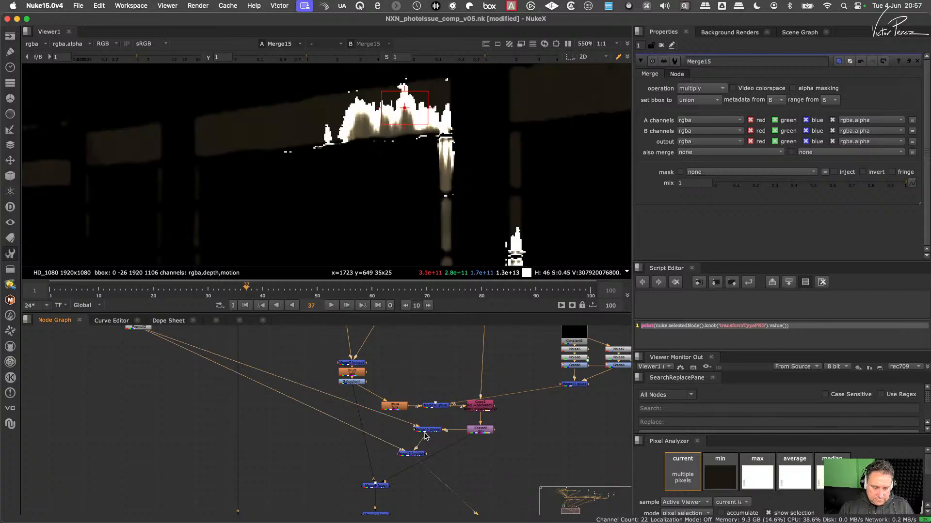
click(425, 433)
middle_drag(163, 353, 208, 385)
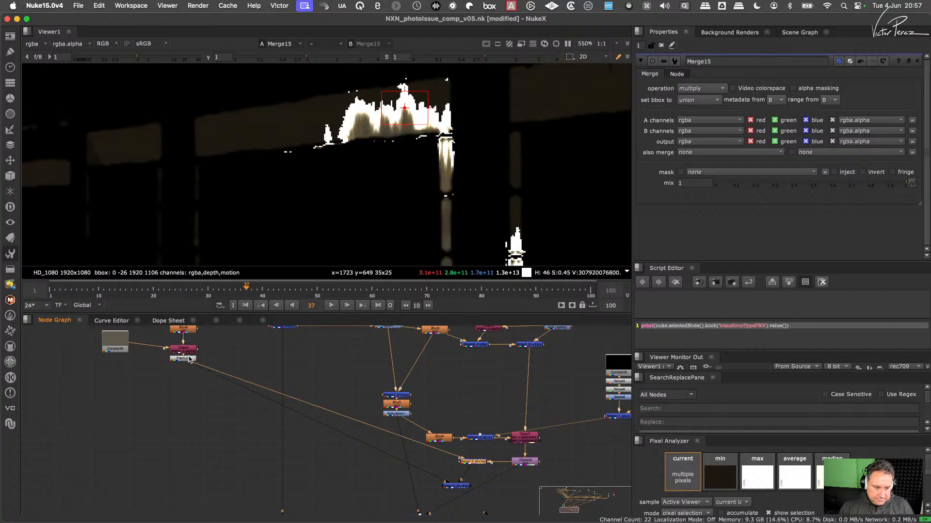
click(189, 359)
key(1)
click(525, 462)
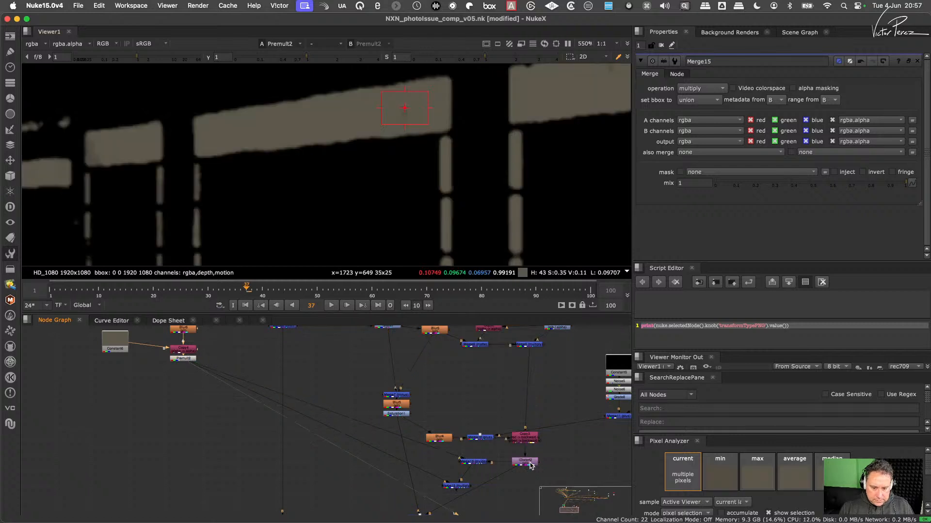
key(1)
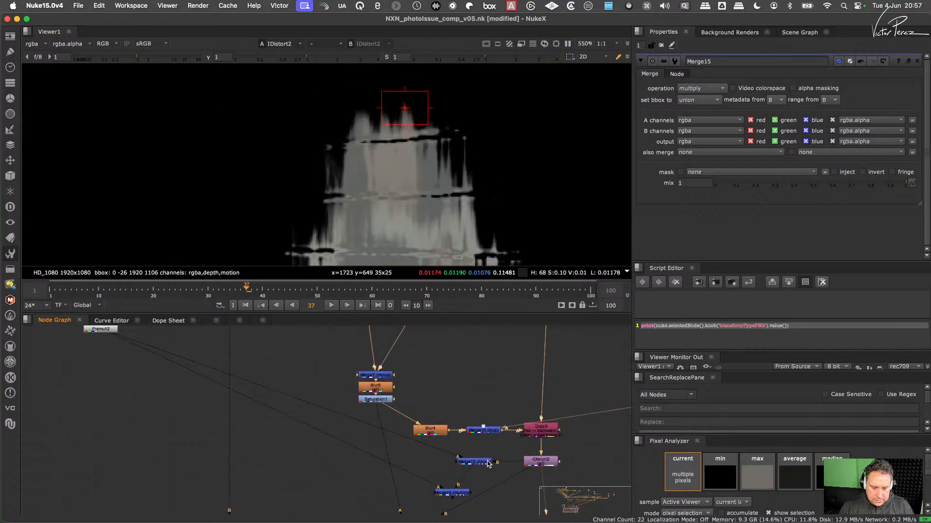
- Compare the outputs of Merge13, IDistort2 and Merge15 in the viewer
scroll(478, 464, up, 2)
click(479, 464)
key(1)
middle_drag(478, 465, 475, 421)
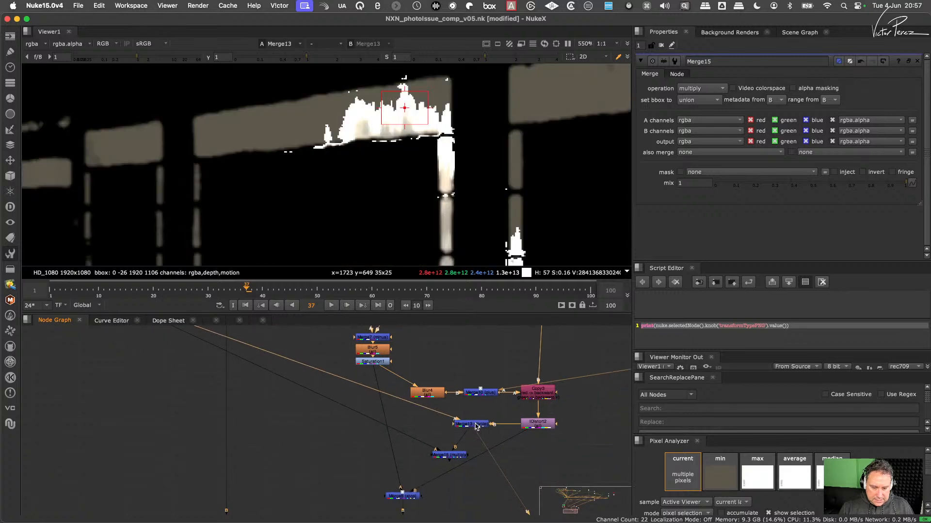
click(536, 425)
key(1)
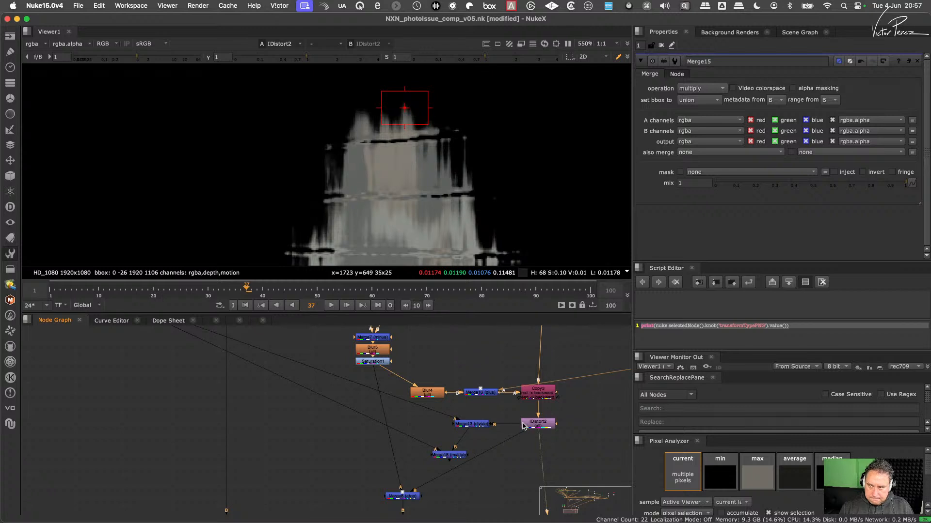
click(470, 424)
key(1)
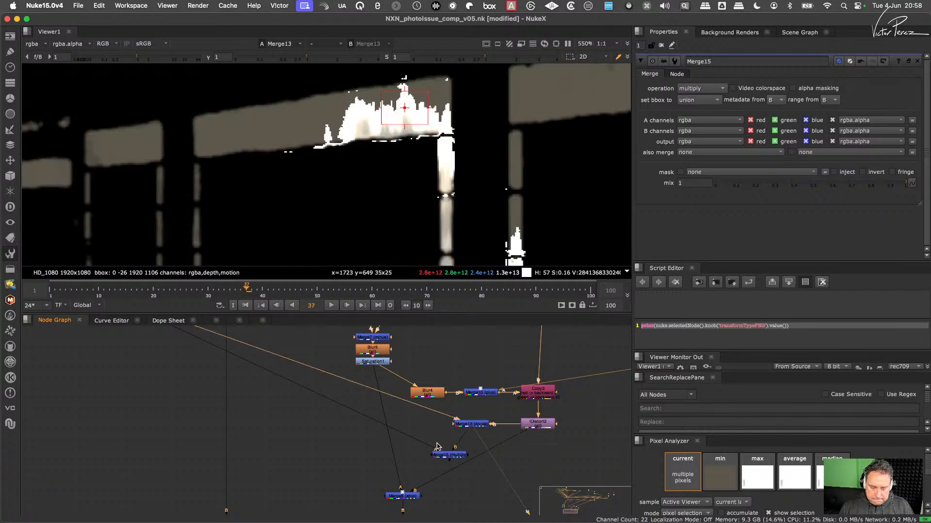
middle_drag(439, 445, 455, 443)
click(465, 453)
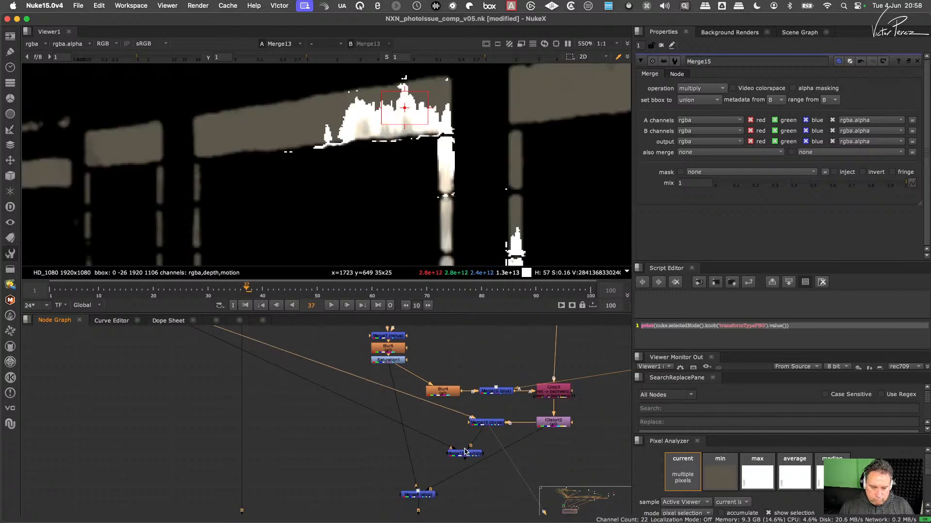
key(1)
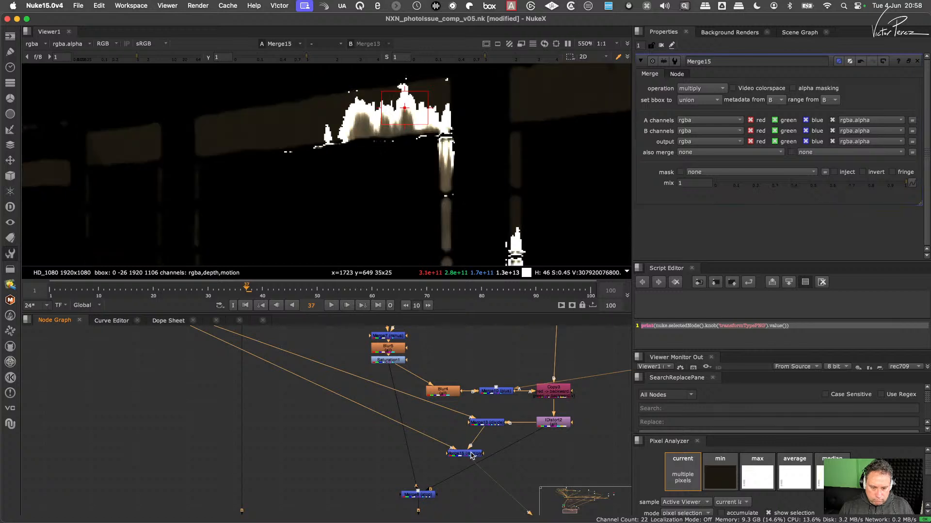
- Disconnect Merge15 and reconnect its A input to Merge13 and its B input to IDistort2
key(super+d)
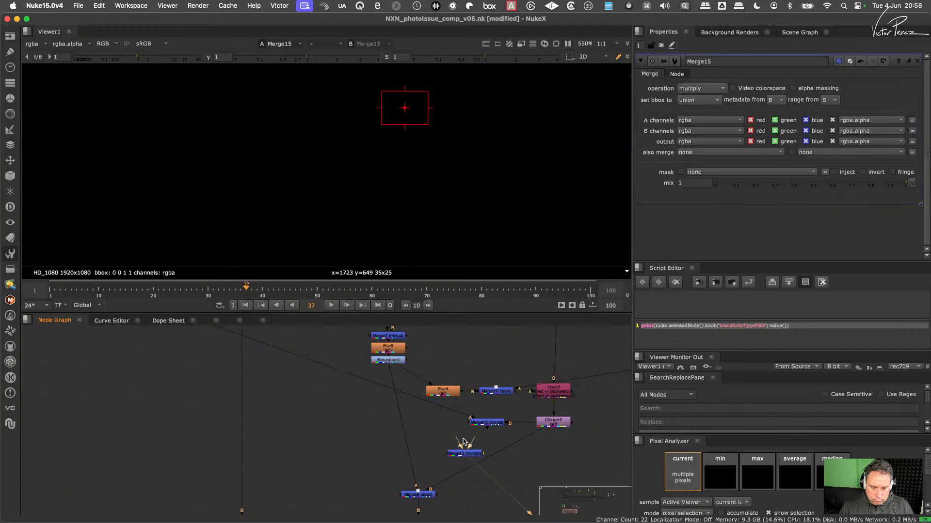
drag(462, 443, 486, 449)
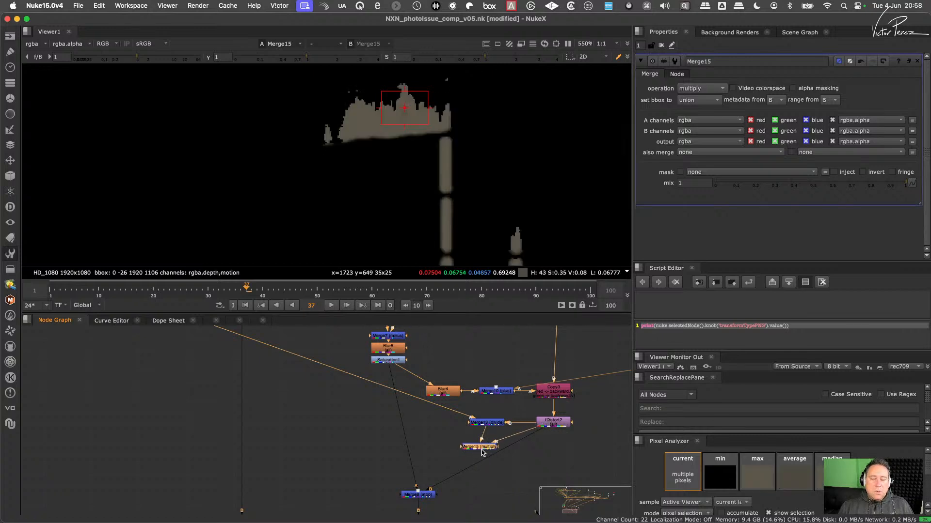
scroll(465, 228, down, 5)
scroll(466, 228, down, 3)
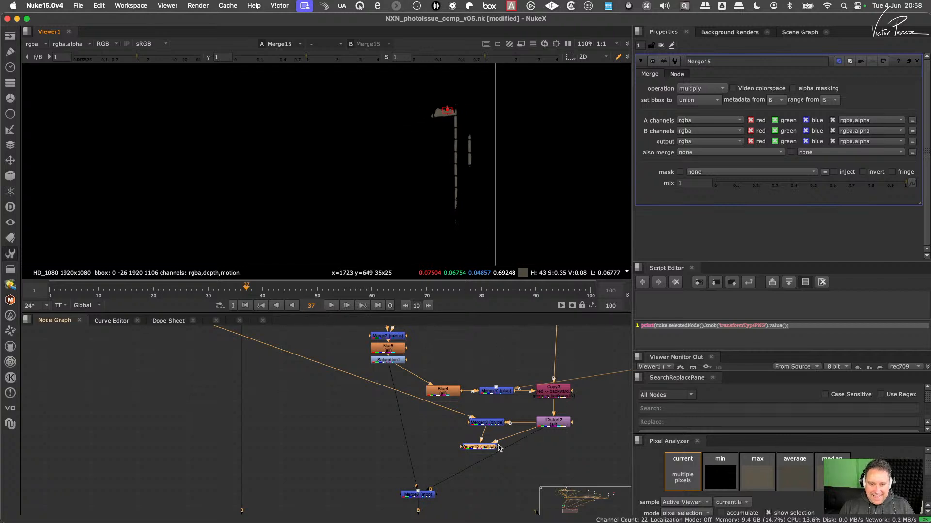
- Compare IDistort2's output with Merge15's, and check the alpha channel of Merge15
click(547, 418)
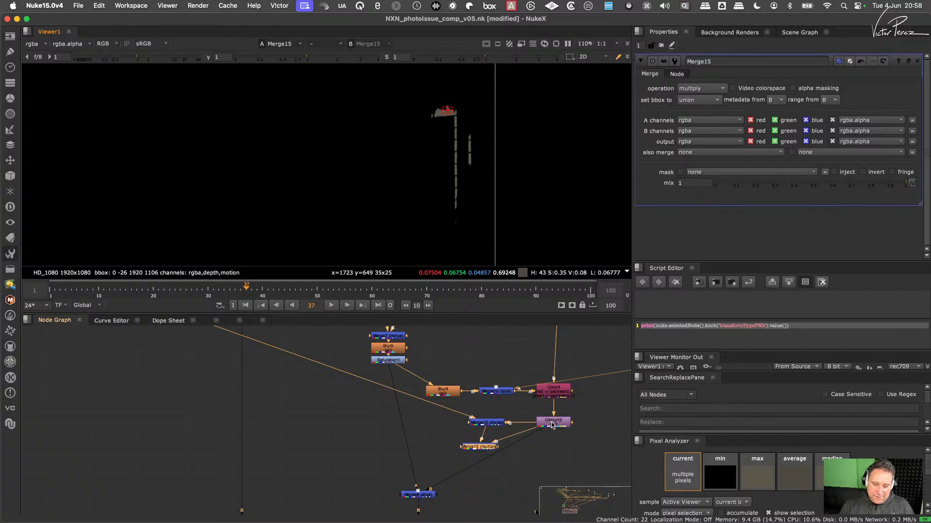
key(1)
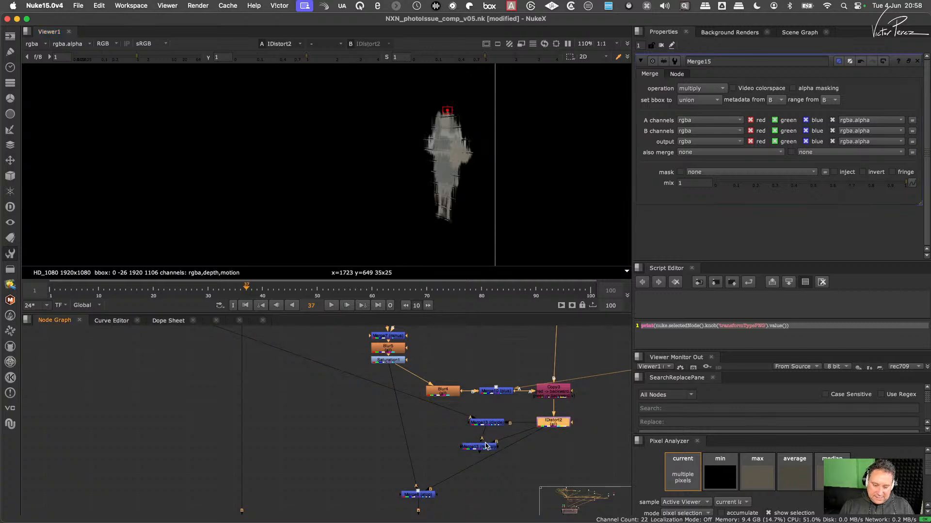
drag(486, 446, 492, 442)
key(1)
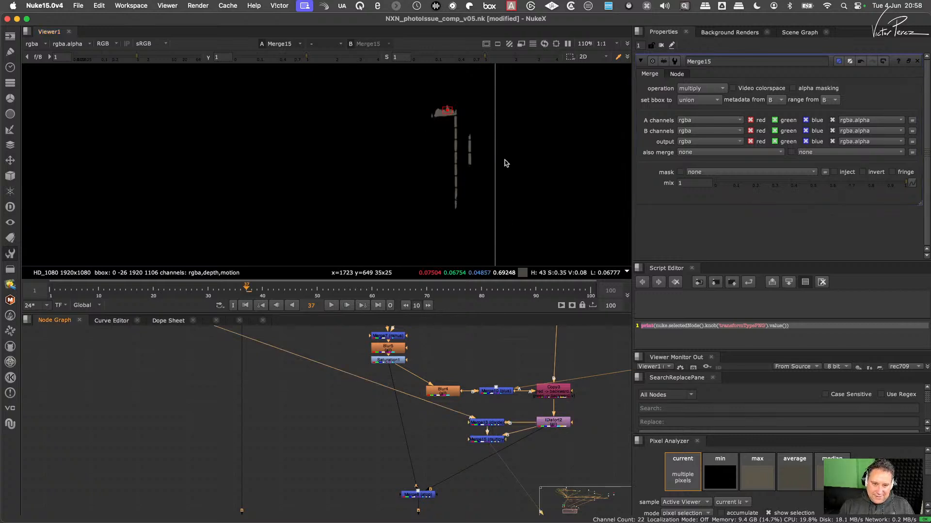
scroll(465, 145, up, 10)
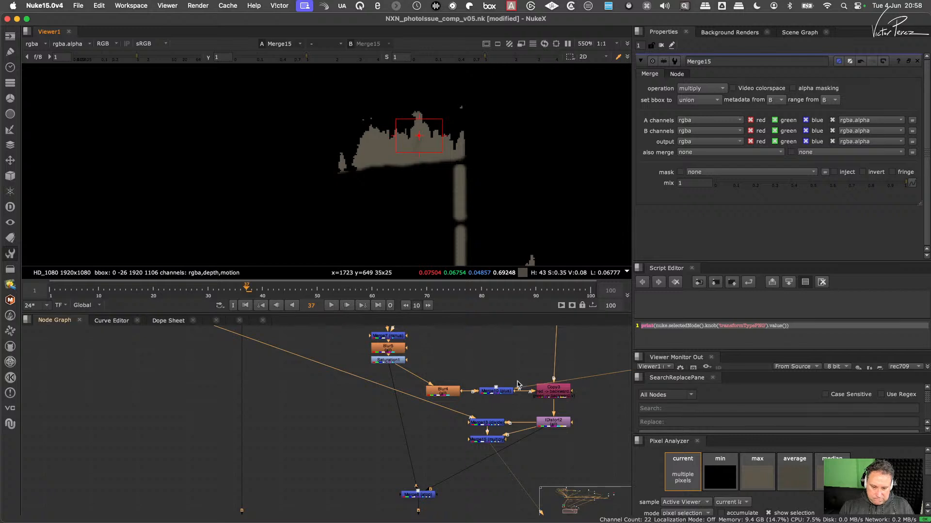
key(a)
key(a)
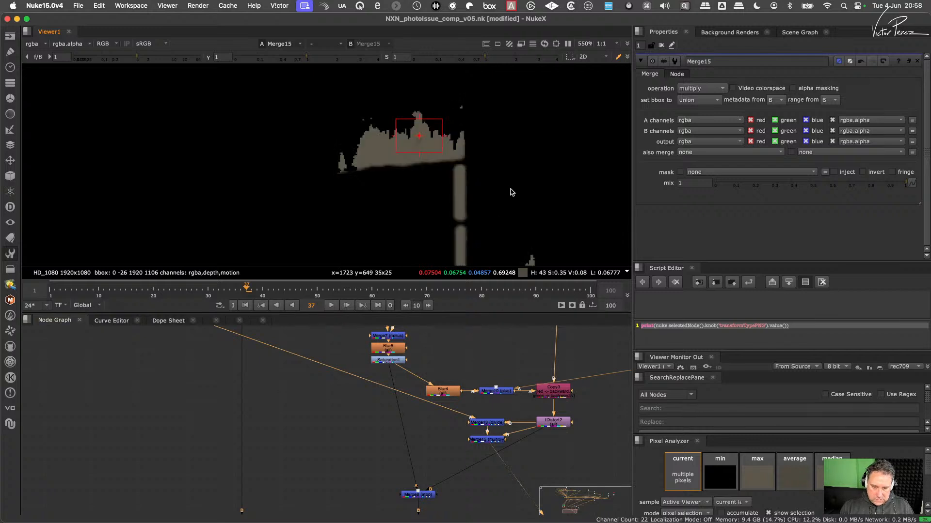
- Add an over Merge between IDistort2 and Merge8, with Merge15 as its A input, and view its output
scroll(485, 478, up, 2)
key(m)
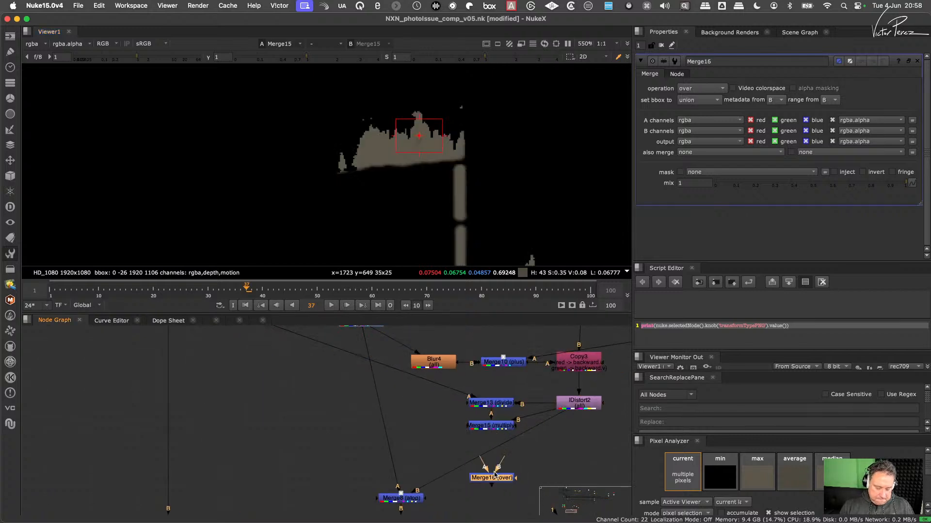
drag(494, 476, 487, 427)
key(1)
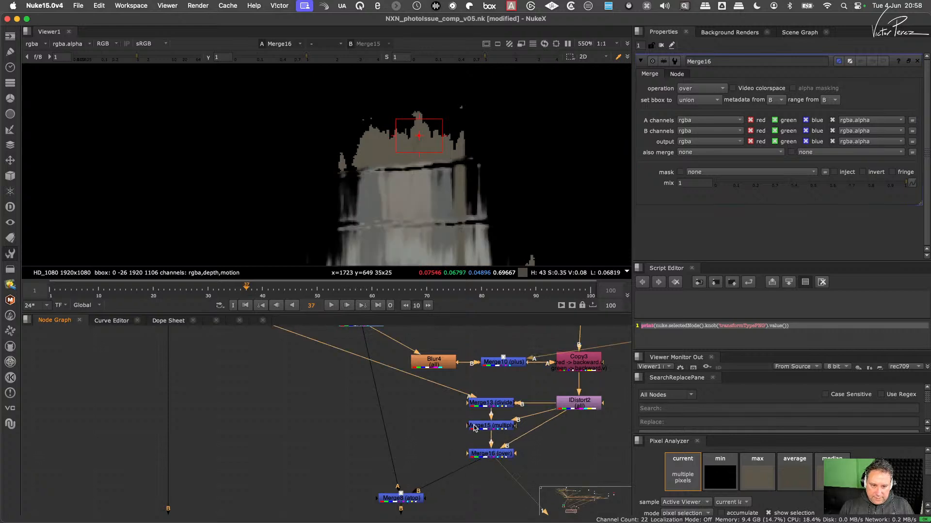
- View the outputs of Merge8 and the final Merge6, examining the reflection over the brown and grey wall tiles
click(418, 498)
key(1)
scroll(506, 176, down, 7)
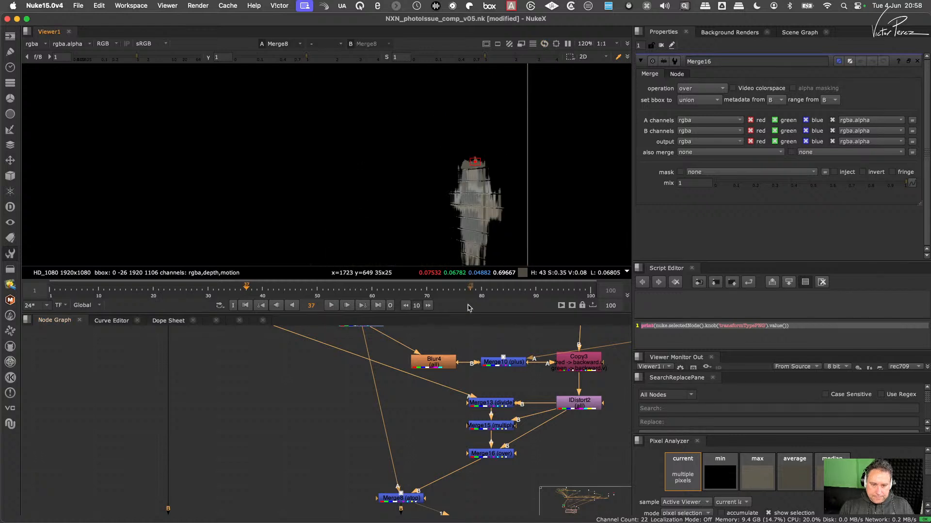
scroll(508, 173, up, 3)
scroll(473, 432, down, 3)
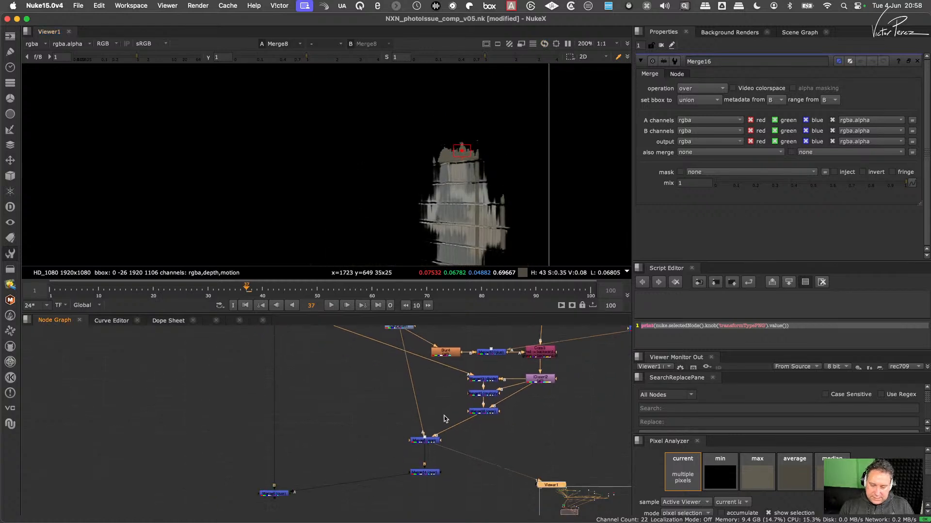
middle_drag(444, 476, 447, 449)
drag(337, 444, 262, 488)
key(1)
scroll(478, 174, up, 6)
middle_drag(486, 171, 492, 144)
scroll(492, 142, down, 4)
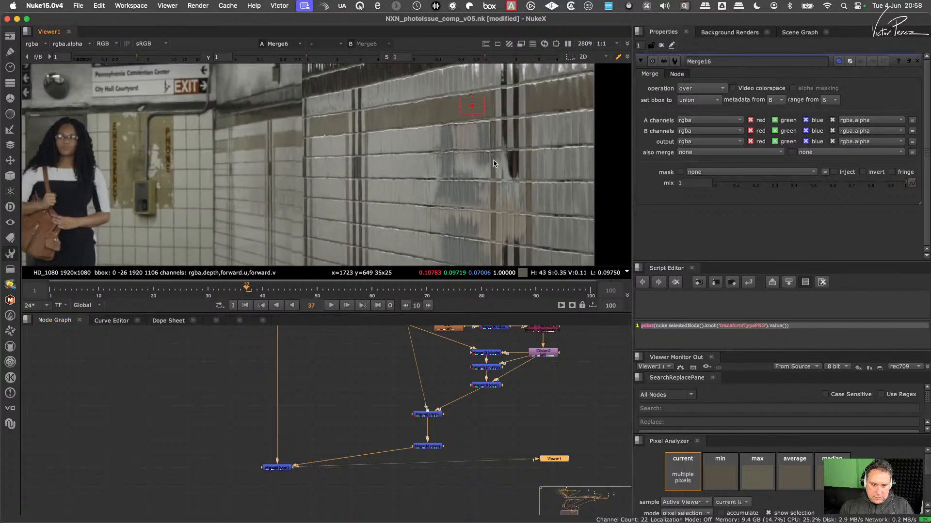
middle_drag(496, 179, 482, 149)
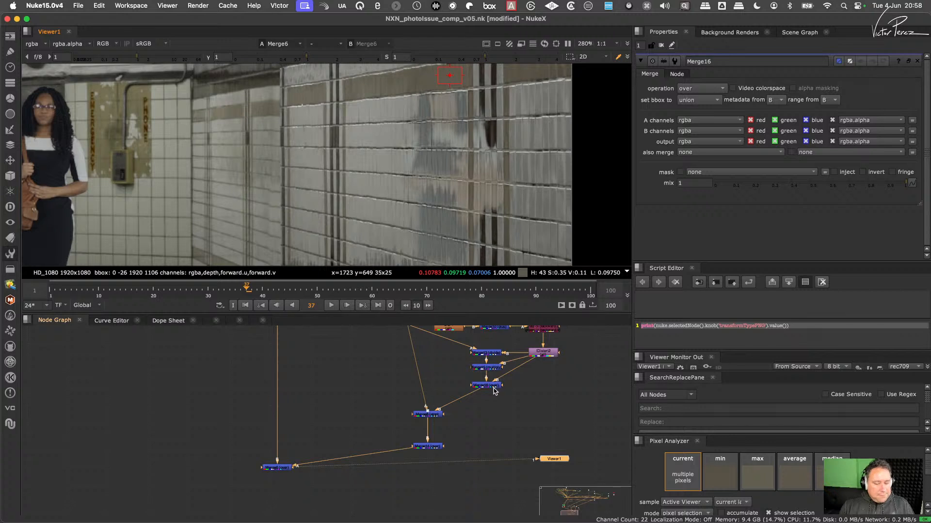
- Try the hypot operation on Merge16 and inspect the reflection over the brown and grey tiles
drag(494, 387, 491, 387)
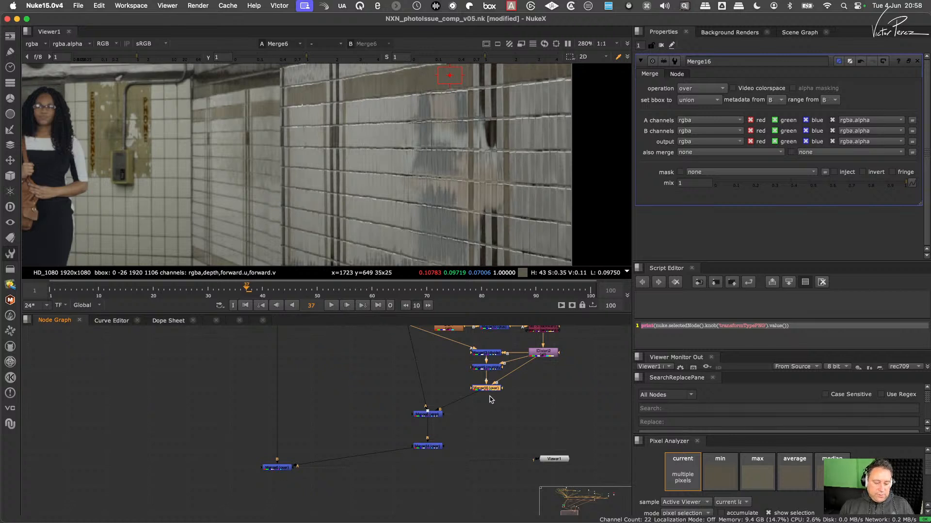
click(704, 94)
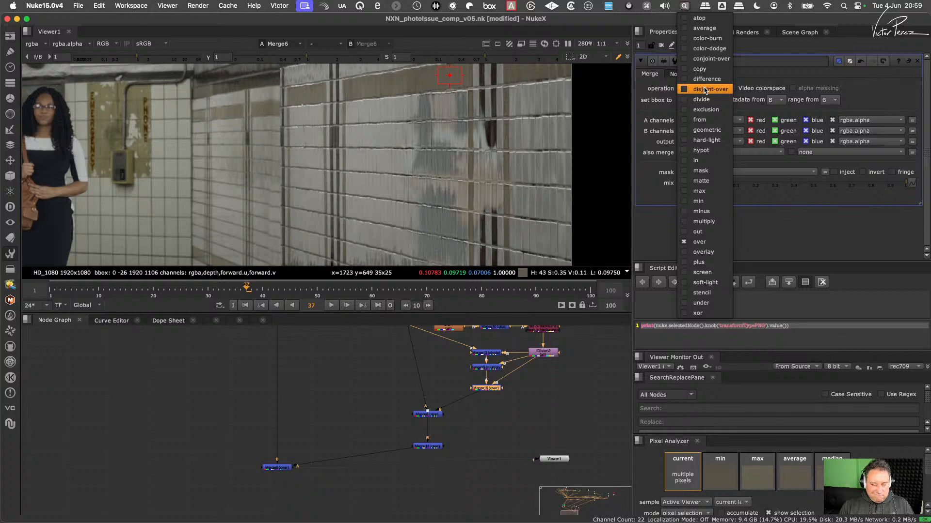
click(703, 150)
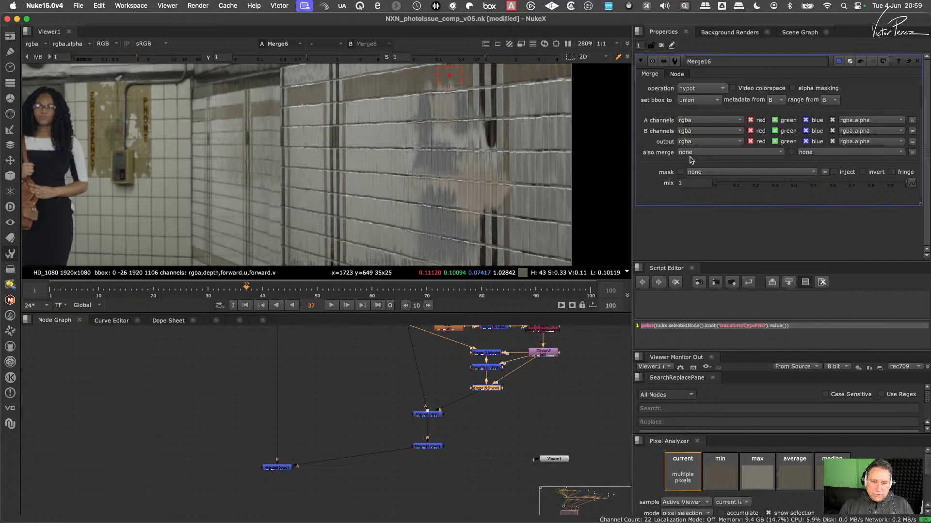
scroll(332, 144, up, 5)
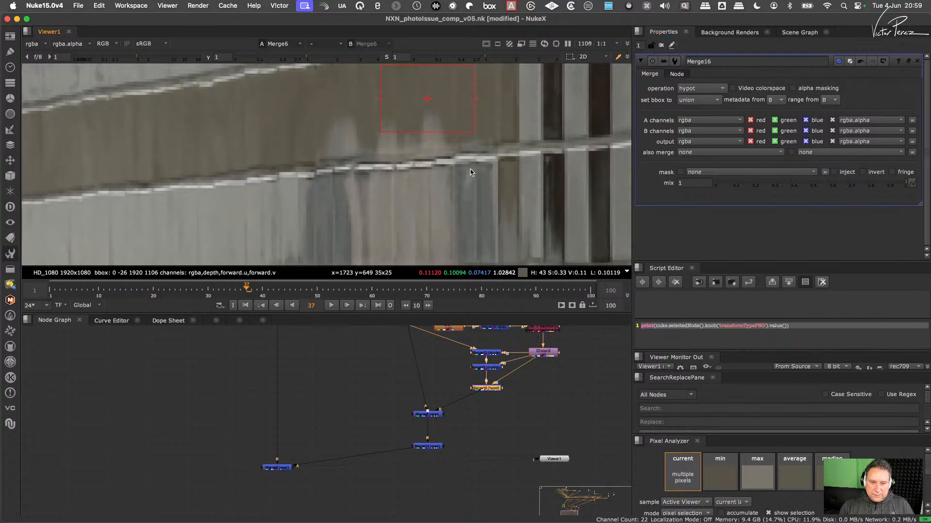
scroll(482, 183, down, 4)
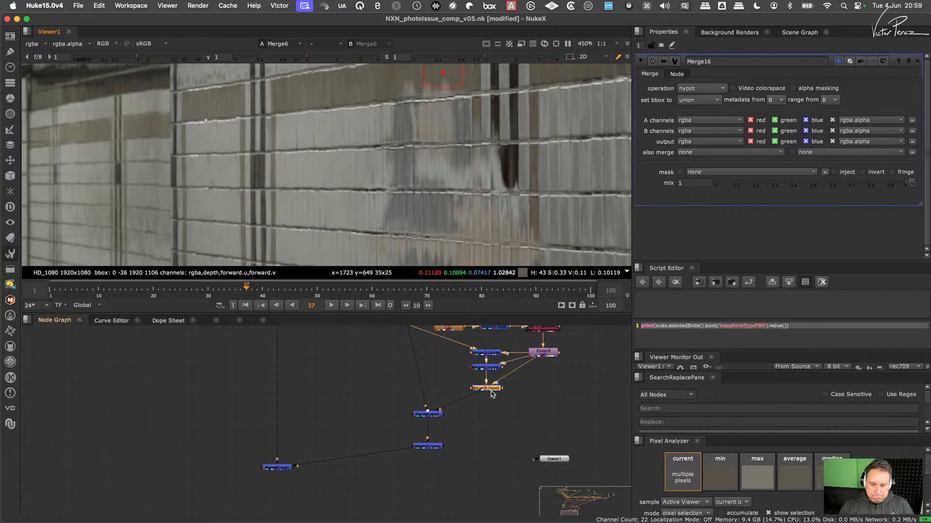
- Toggle Merge16 off and on to compare the reflection at the edge of the brown tiles
key(d)
key(d)
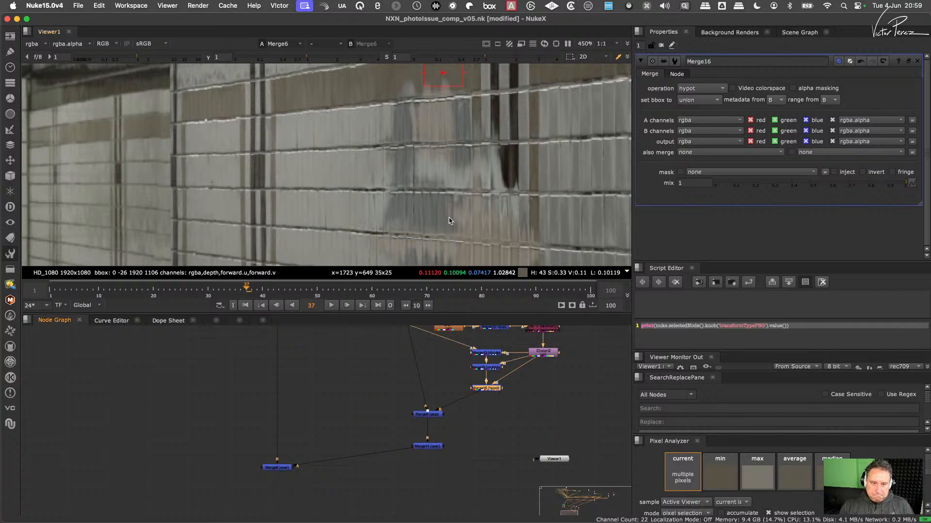
scroll(405, 187, up, 5)
middle_drag(401, 98, 395, 179)
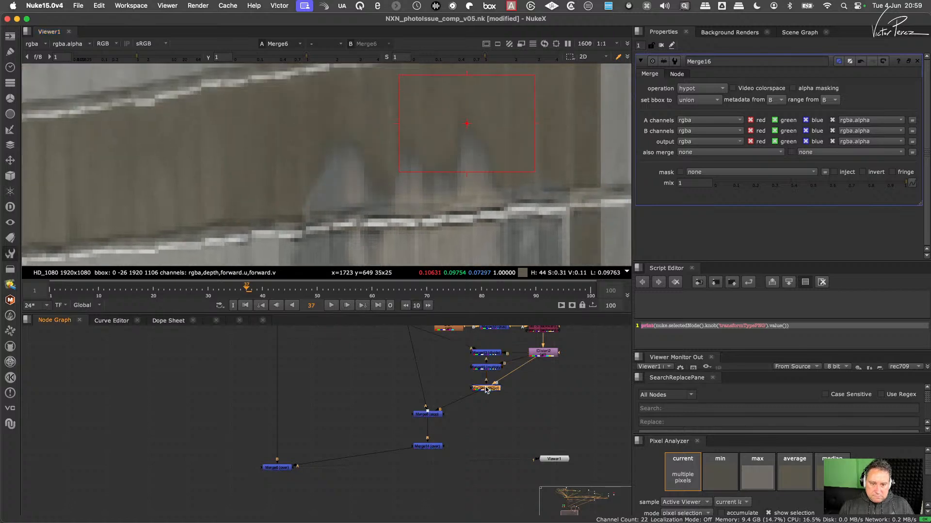
scroll(557, 165, down, 4)
scroll(533, 155, down, 1)
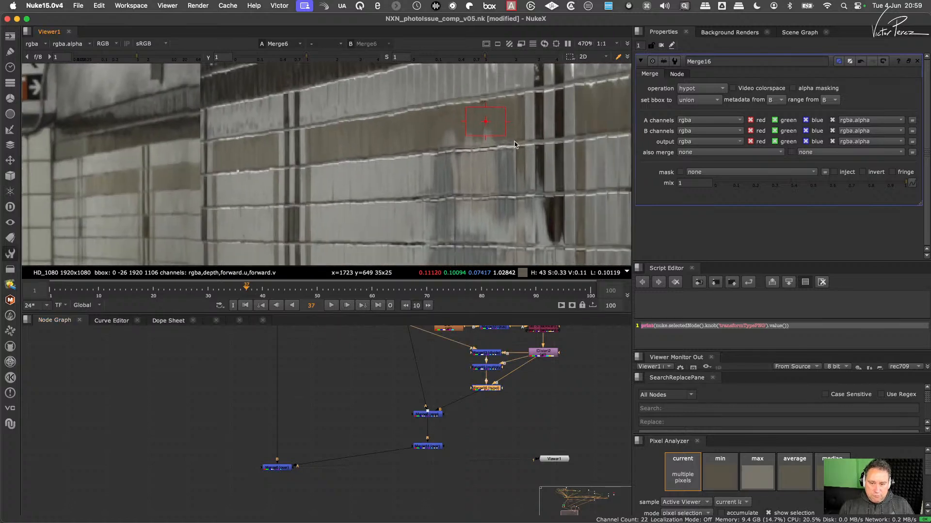
- Examine the hypot blend of the reflection up close and across the whole tiled wall
scroll(488, 153, up, 3)
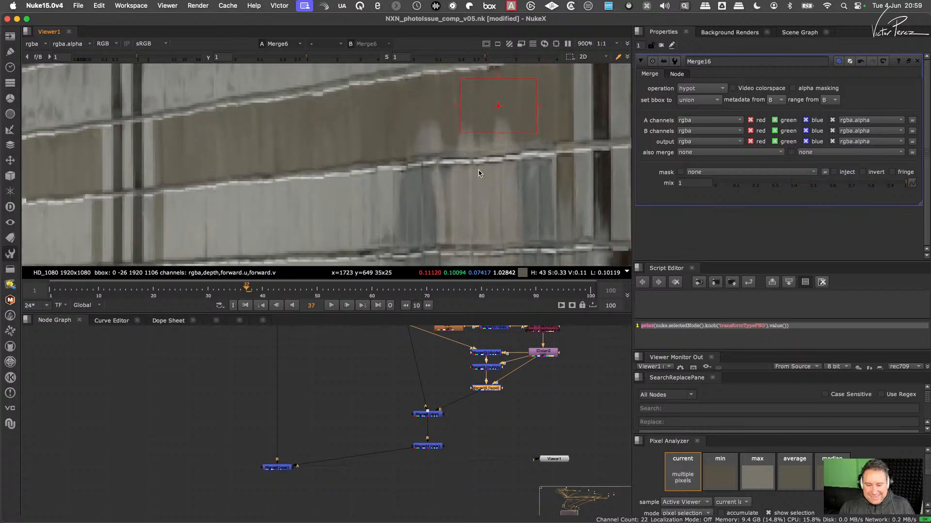
scroll(528, 173, down, 5)
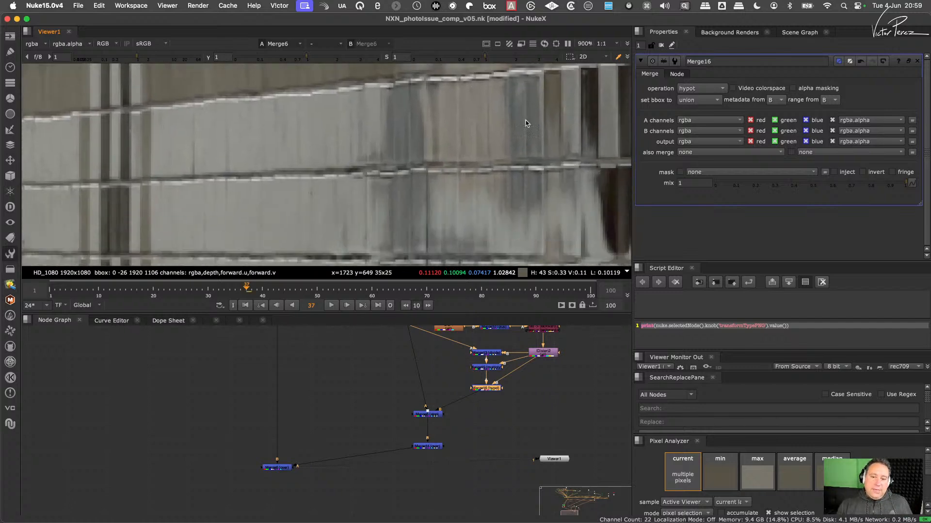
scroll(507, 169, down, 2)
scroll(478, 189, up, 3)
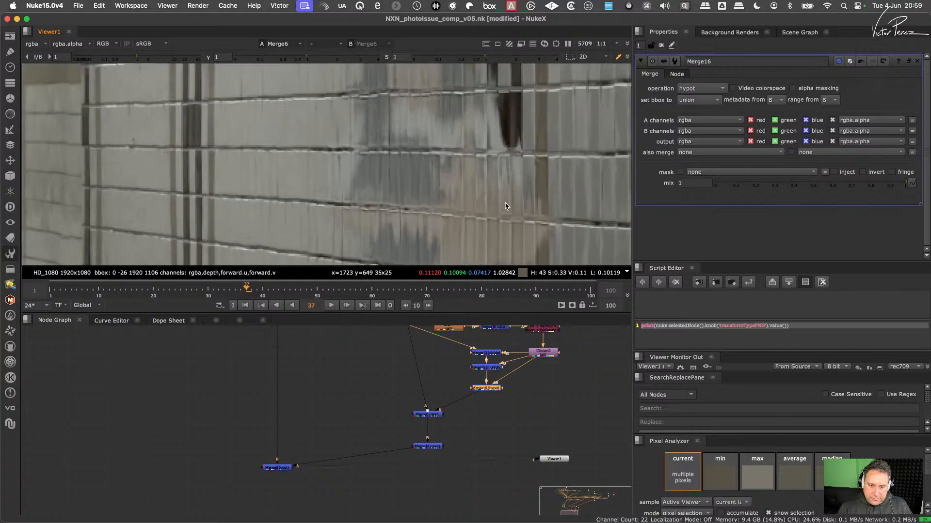
scroll(506, 204, down, 3)
middle_drag(505, 208, 483, 190)
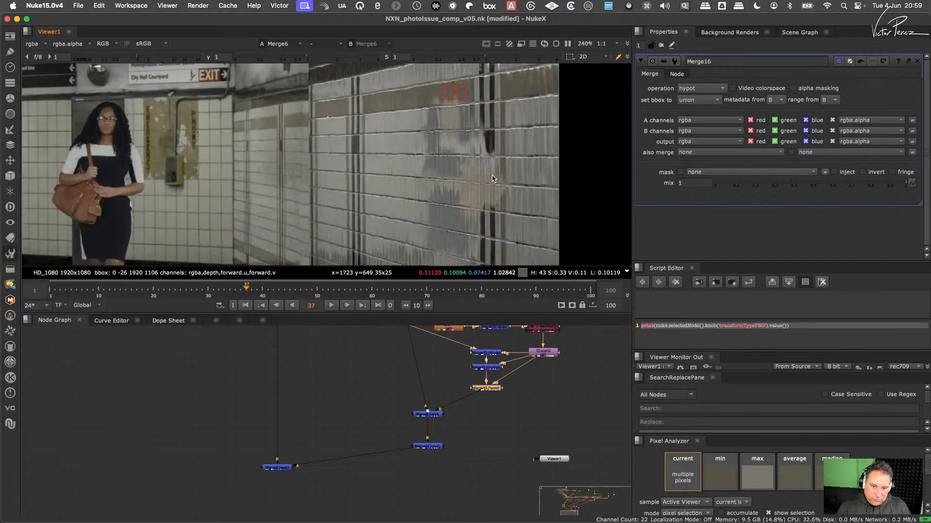
scroll(492, 179, up, 4)
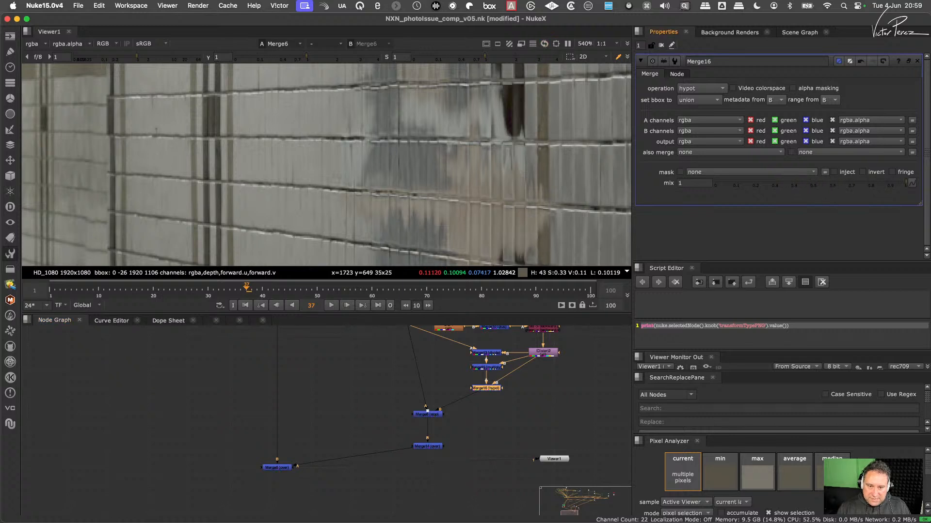
mouse_move(906, 183)
mouse_down()
mouse_move(780, 183)
mouse_move(909, 190)
mouse_up()
scroll(499, 172, down, 5)
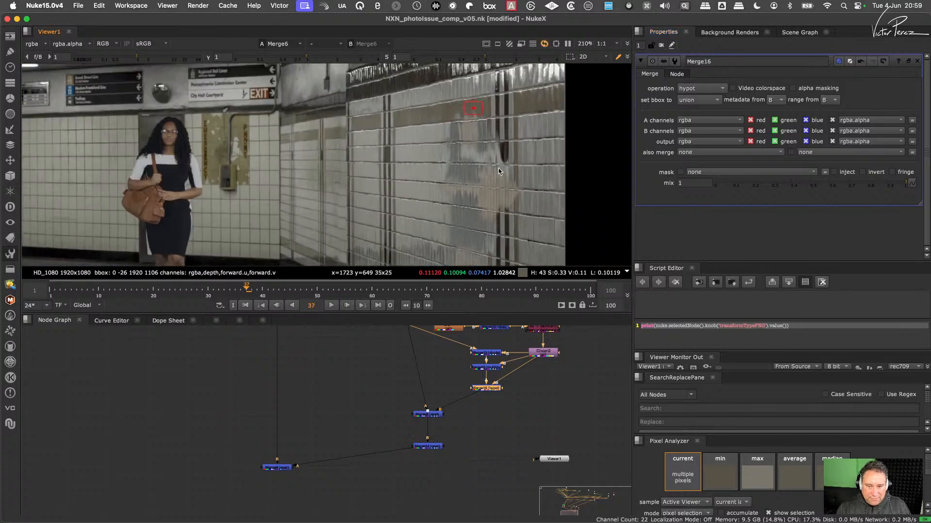
- Try the soft-light and geometric operations on Merge16, checking the reflection on the wall
click(701, 88)
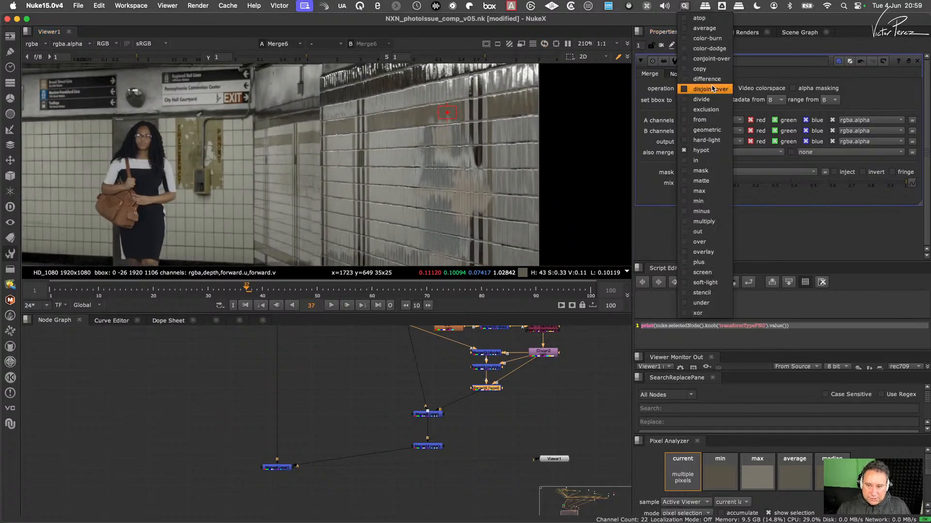
click(718, 284)
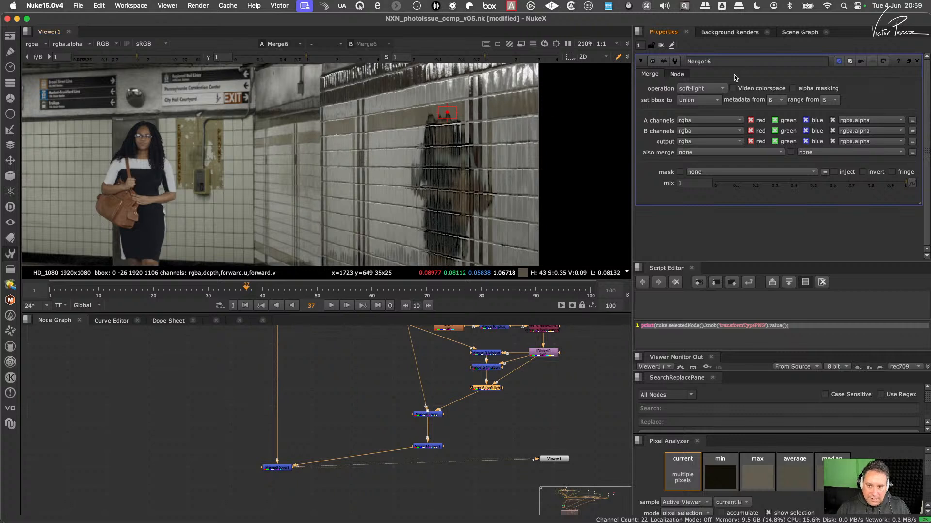
click(711, 89)
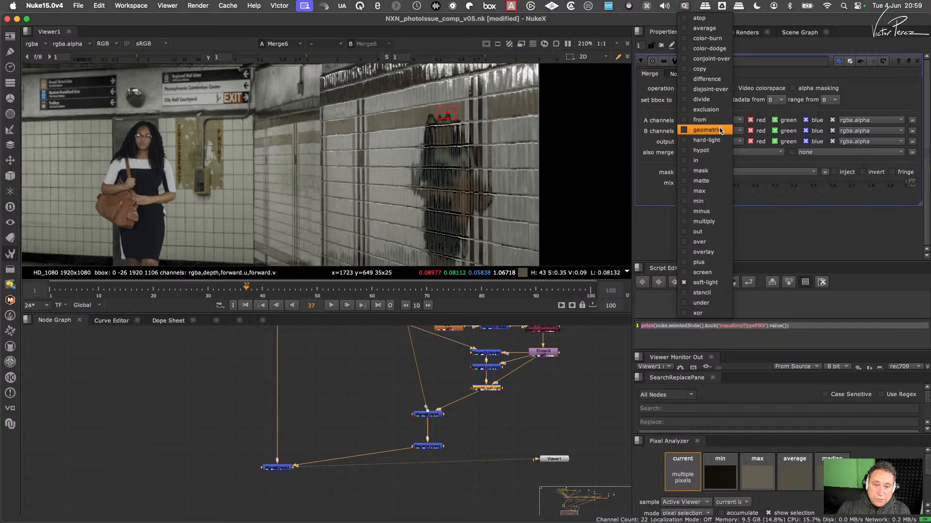
click(720, 131)
scroll(433, 124, up, 5)
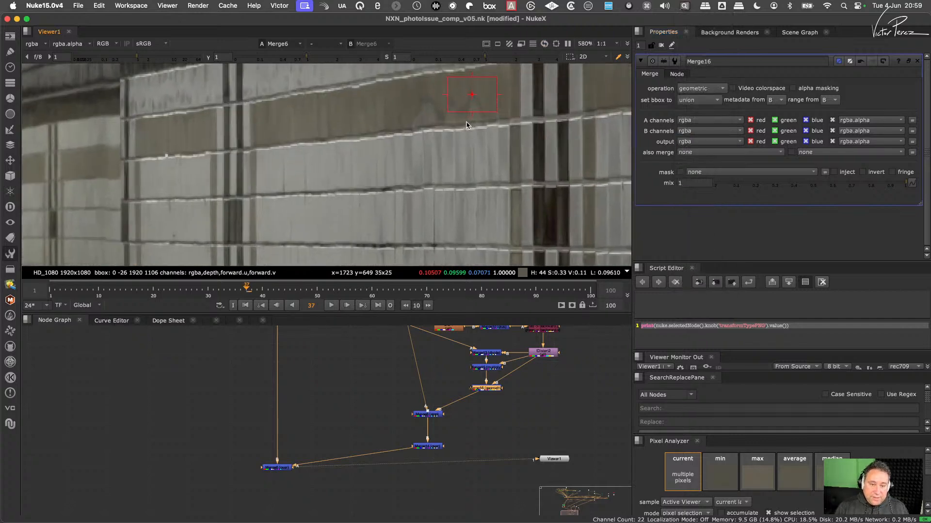
scroll(492, 136, down, 3)
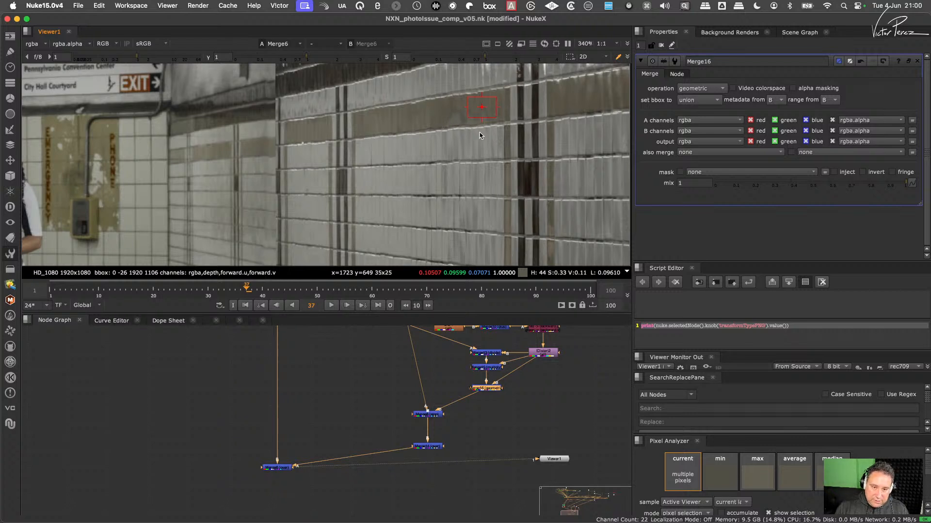
- View the outputs of IDistort2, Merge16, Merge14 and the final Merge6 in turn
click(539, 357)
key(1)
click(492, 389)
key(1)
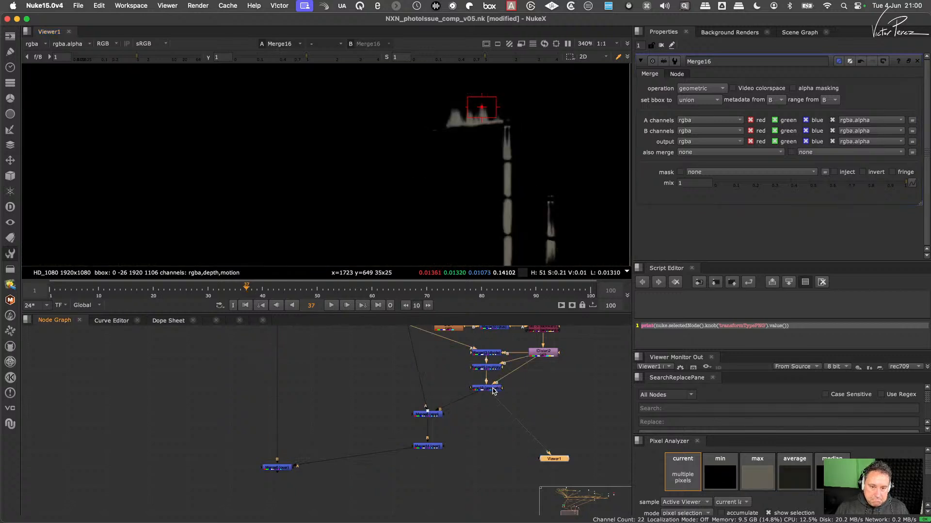
drag(465, 430, 394, 476)
key(1)
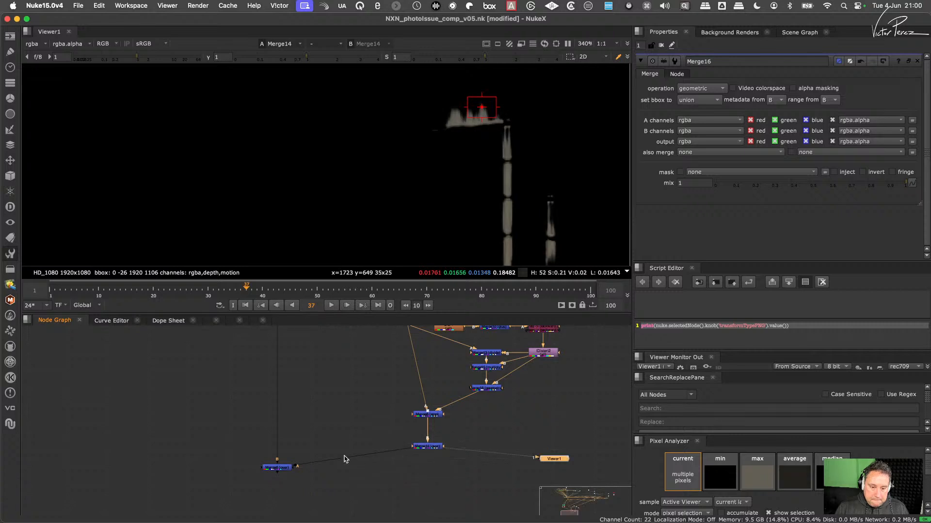
drag(338, 431, 251, 480)
key(1)
- Try the color-burn and color-dodge operations on Merge16
click(490, 389)
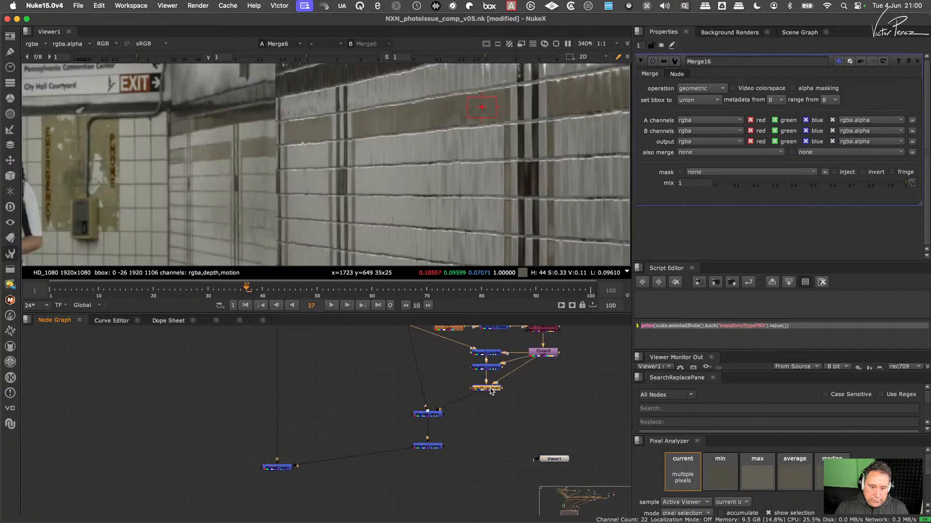
click(711, 89)
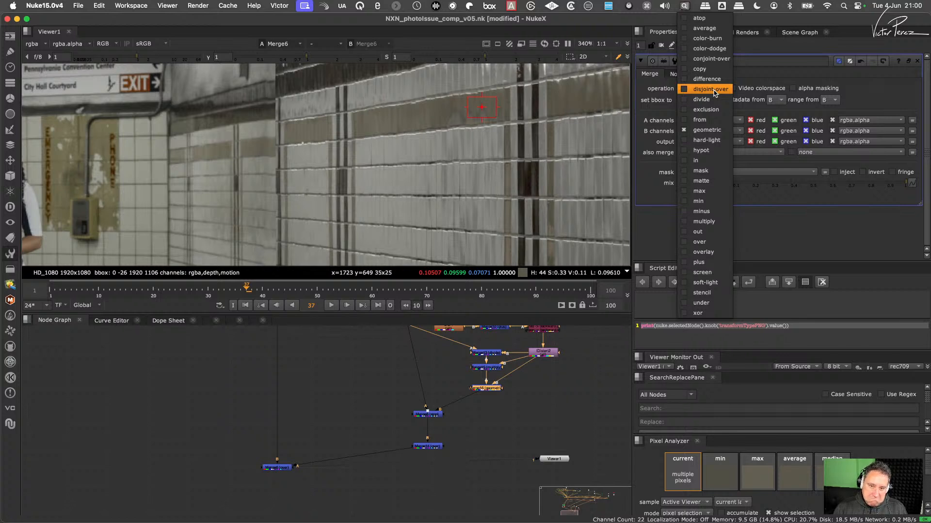
click(714, 40)
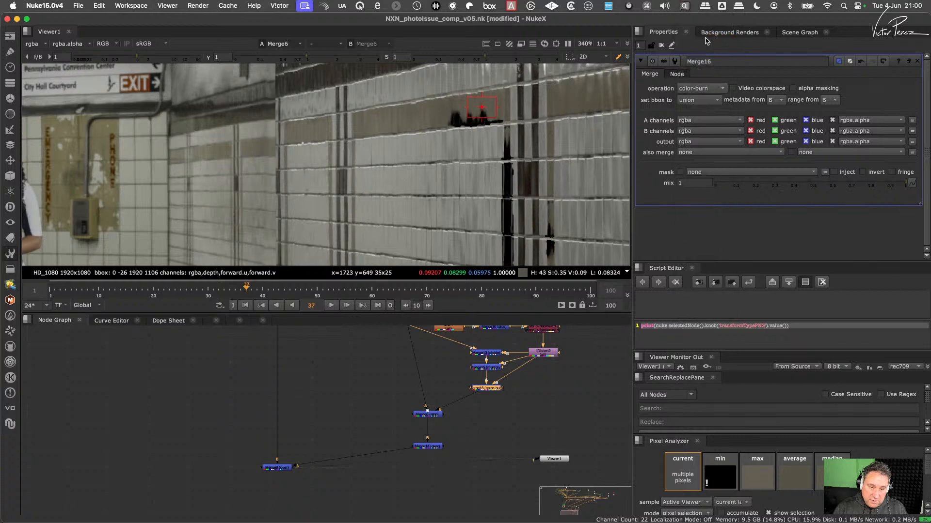
click(708, 89)
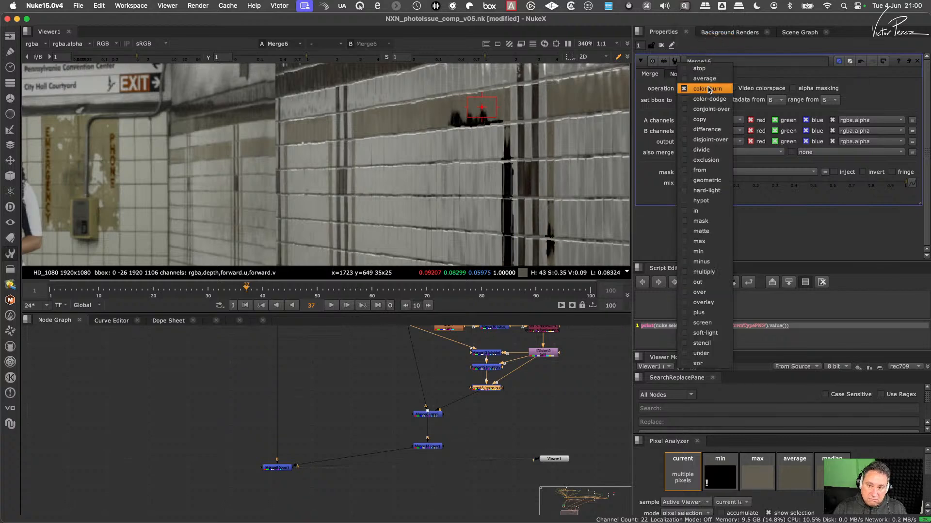
click(716, 101)
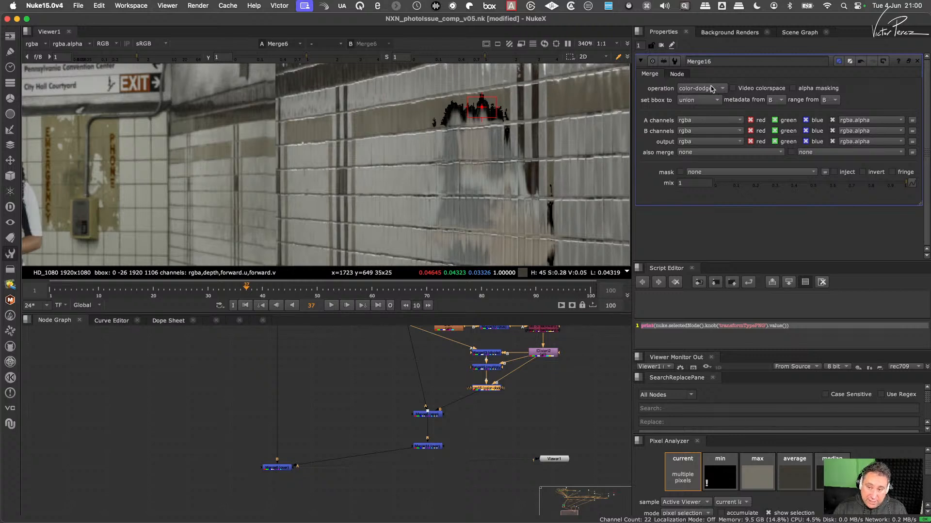
- Set Merge16's operation to over and move the node directly beneath IDistort2
click(711, 89)
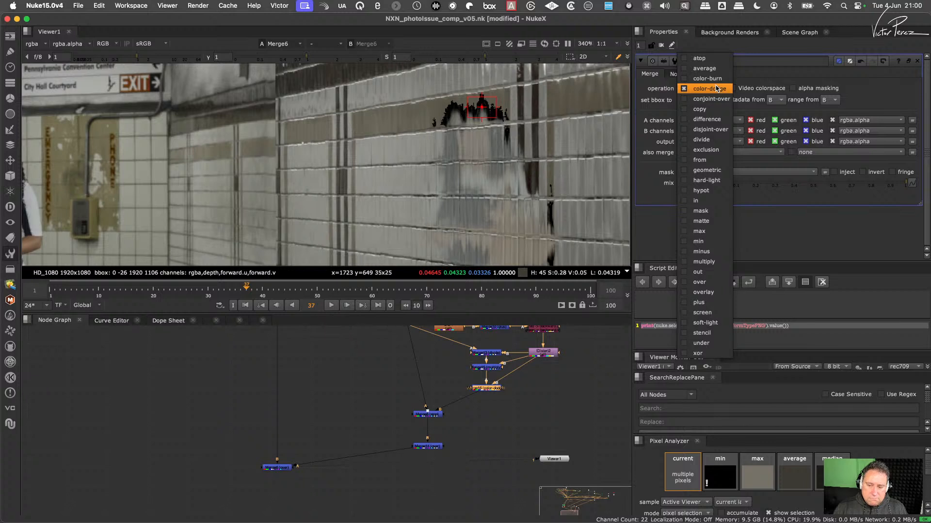
click(707, 282)
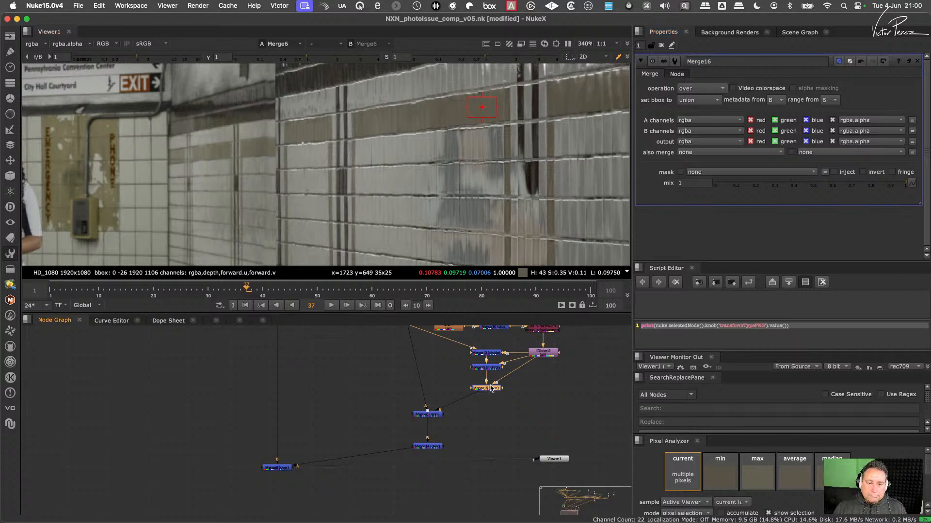
drag(492, 388, 549, 391)
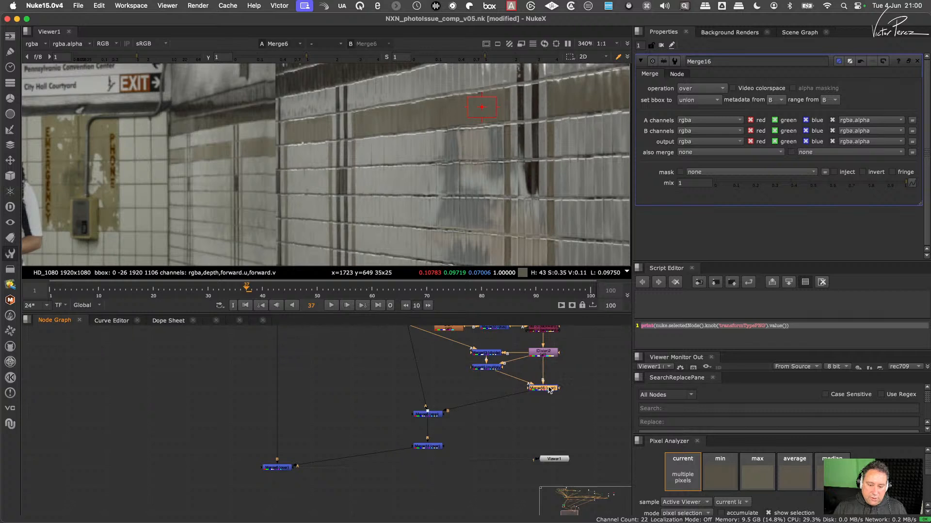
- Add a Merge between Merge16 and Merge8, with its A input connected to IDistort2
key(m)
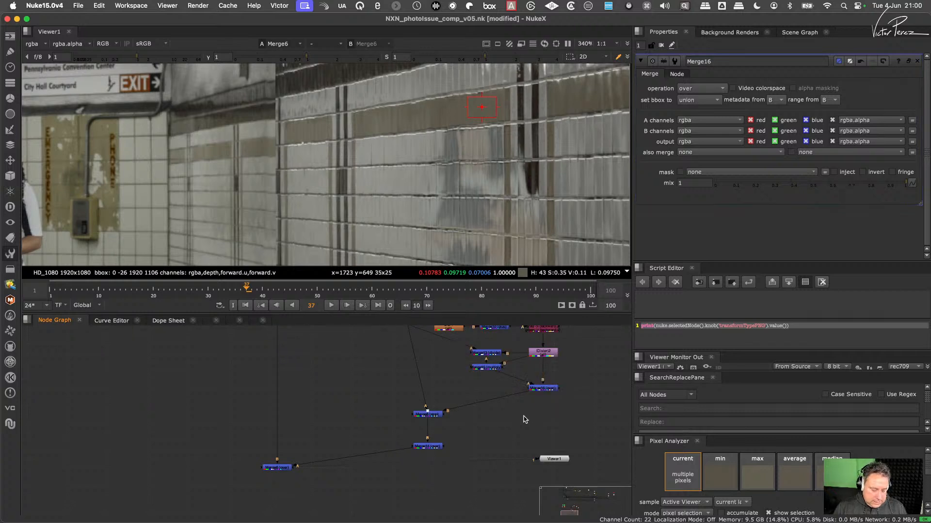
scroll(526, 372, up, 3)
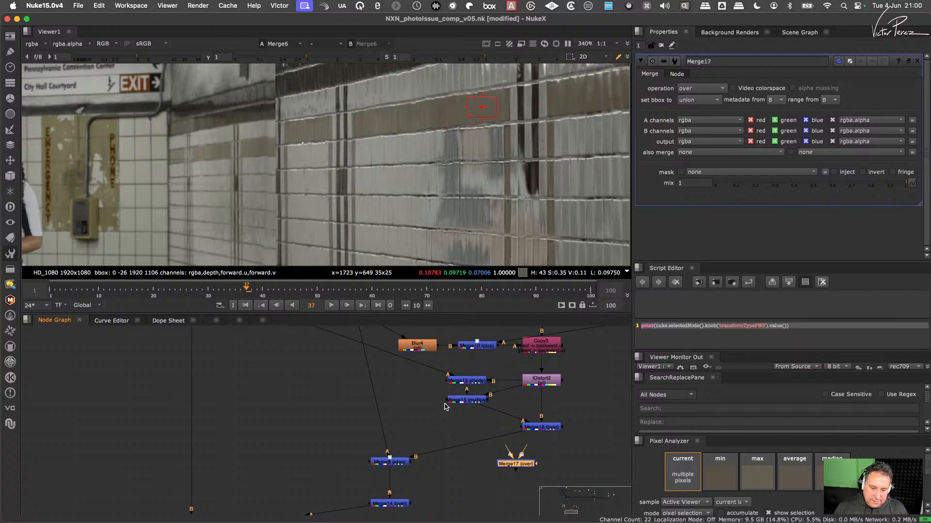
drag(433, 358, 495, 427)
drag(572, 405, 539, 383)
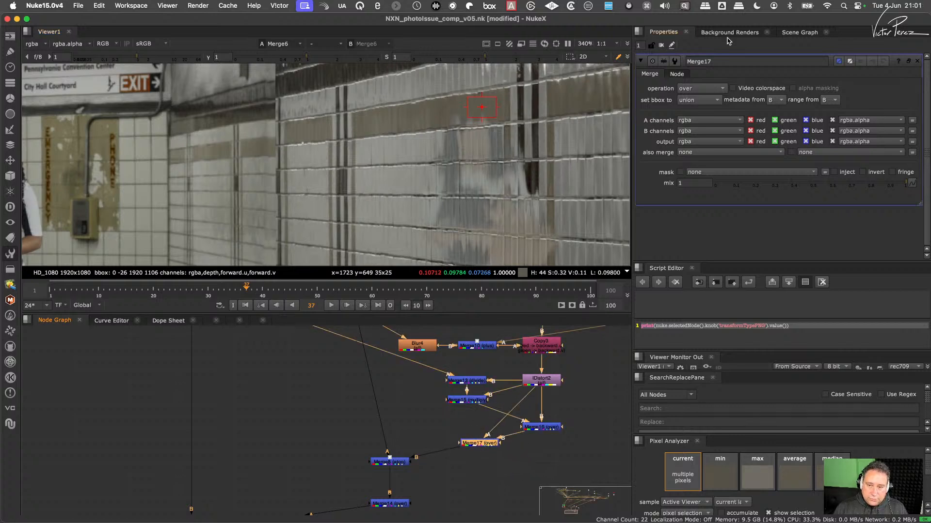
- Set Merge17's operation to hypot and enable alpha masking
click(706, 90)
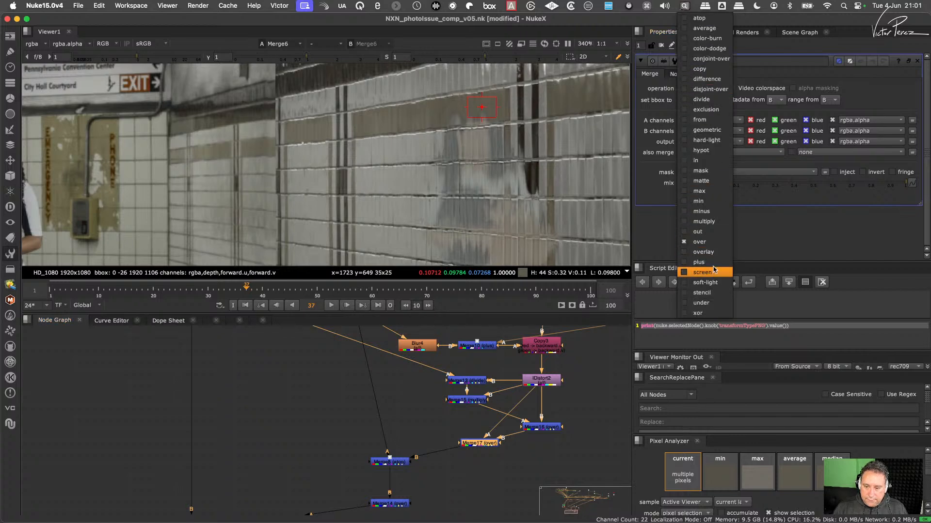
click(721, 150)
scroll(572, 185, down, 3)
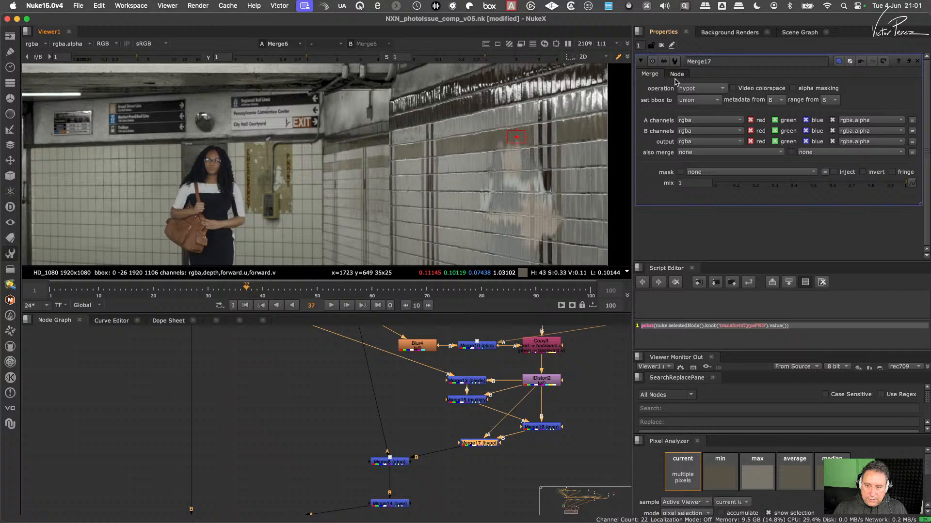
click(807, 89)
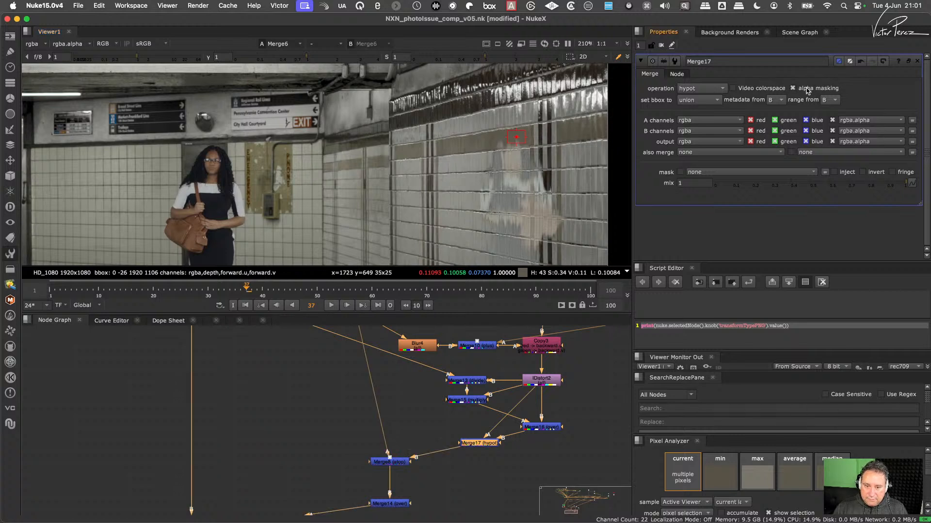
- Disable alpha masking on Merge17 and set its operation to geometric
click(808, 90)
drag(490, 443, 498, 445)
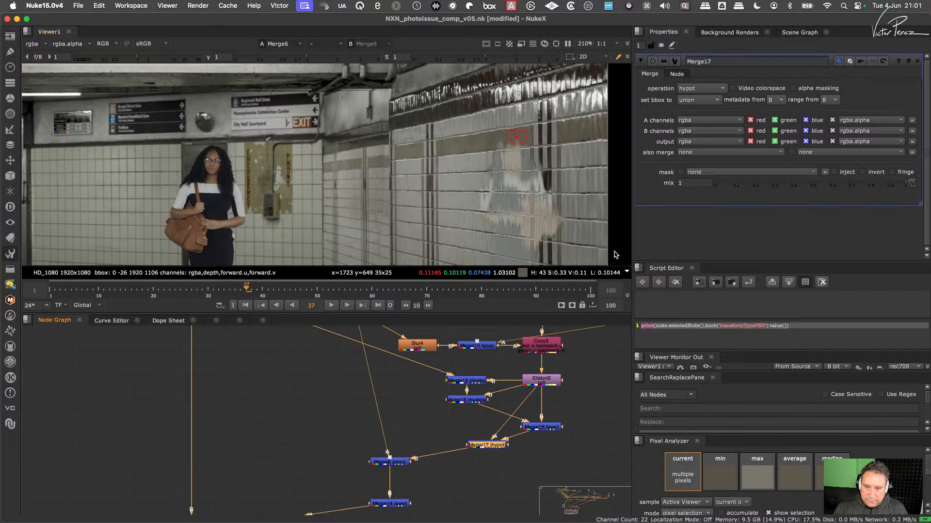
click(711, 88)
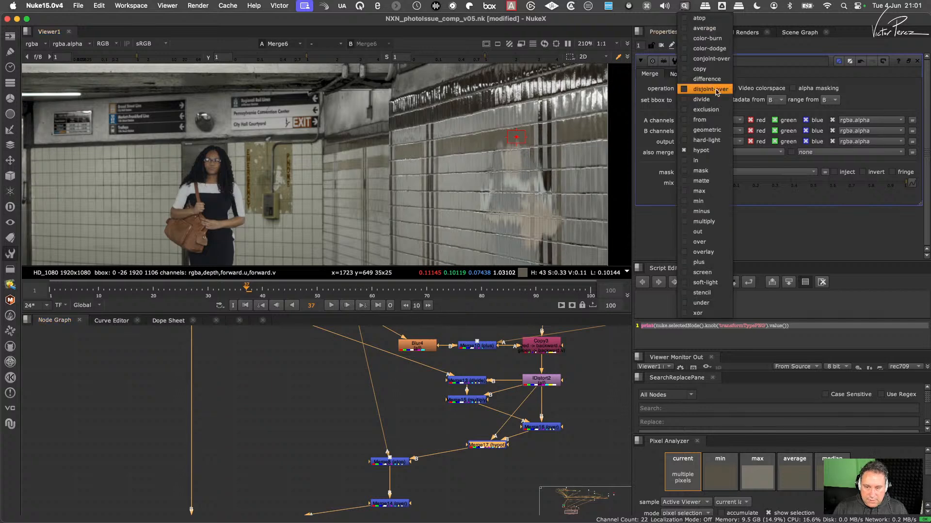
click(710, 132)
scroll(514, 150, up, 5)
middle_drag(515, 150, 514, 102)
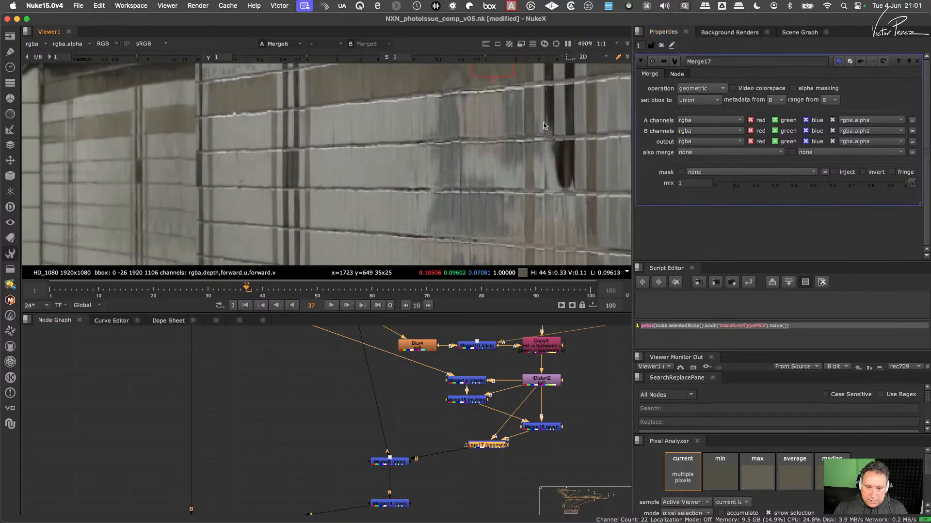
- Toggle Merge17 off and on to compare its effect on the wall reflection around the brown tiles
scroll(521, 117, down, 4)
scroll(537, 143, up, 2)
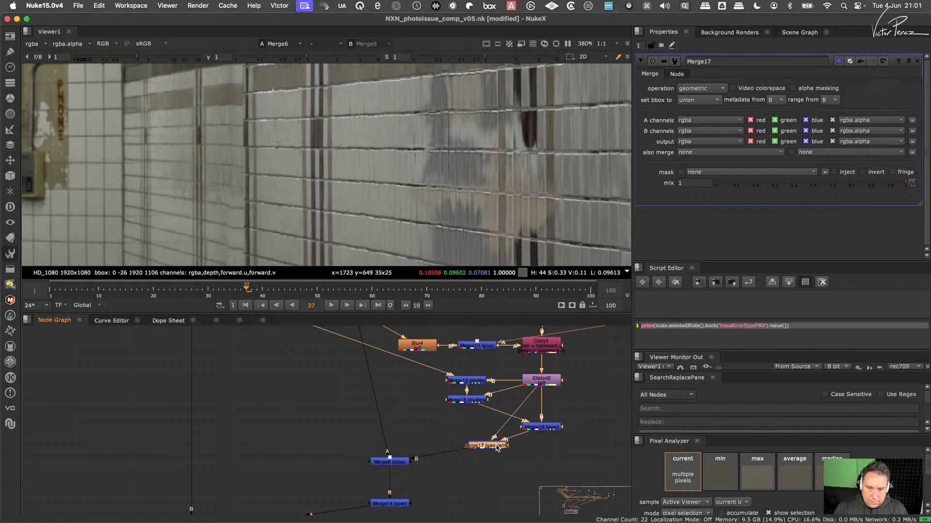
key(d)
scroll(536, 202, down, 4)
middle_drag(515, 130, 505, 171)
scroll(505, 171, up, 4)
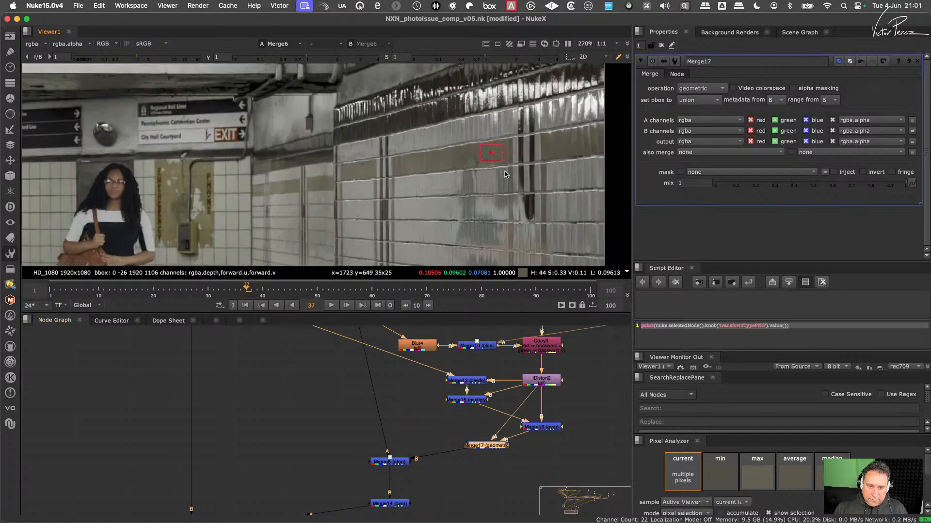
scroll(484, 176, up, 3)
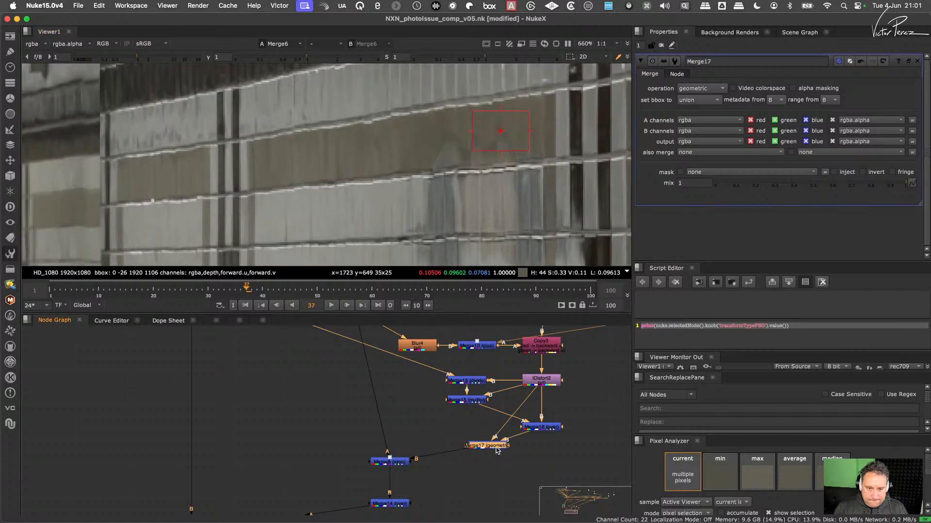
- Move Merge17 down level with Merge8 and shift Merge16 slightly lower beneath IDistort2
drag(502, 448, 498, 464)
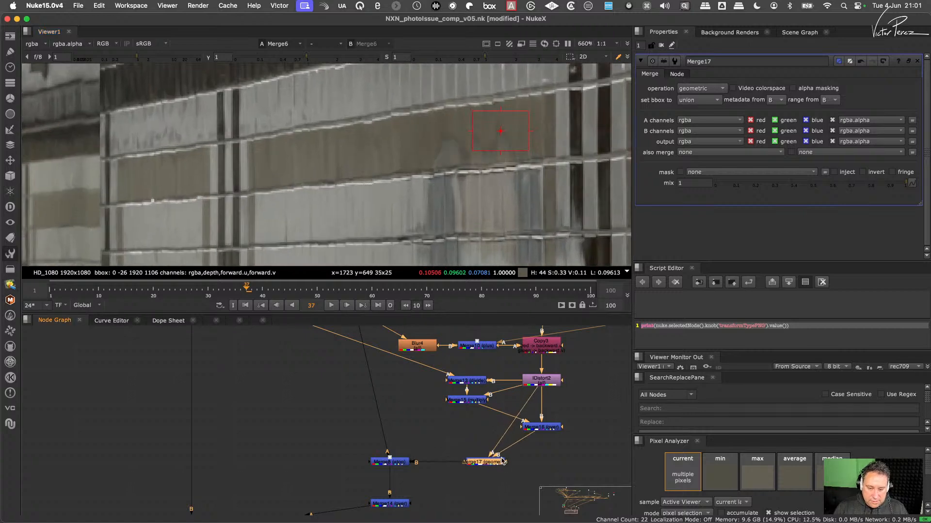
drag(542, 430, 544, 439)
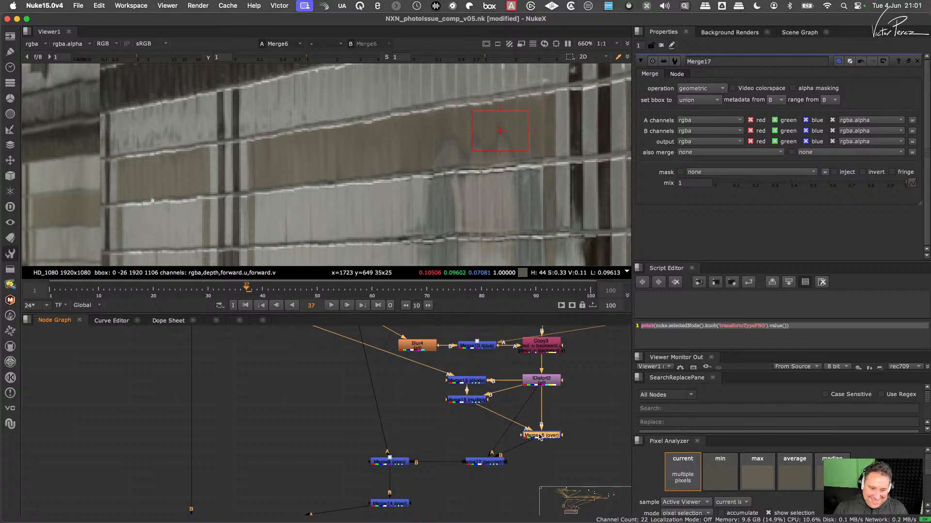
drag(544, 436, 543, 439)
- Inspect the outputs of Merge16 and Merge17 in the viewer
key(1)
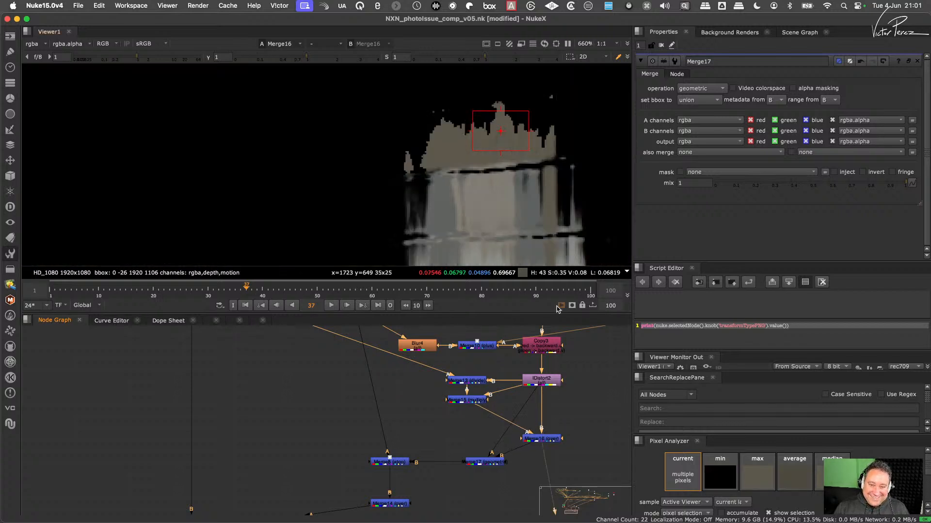
click(551, 436)
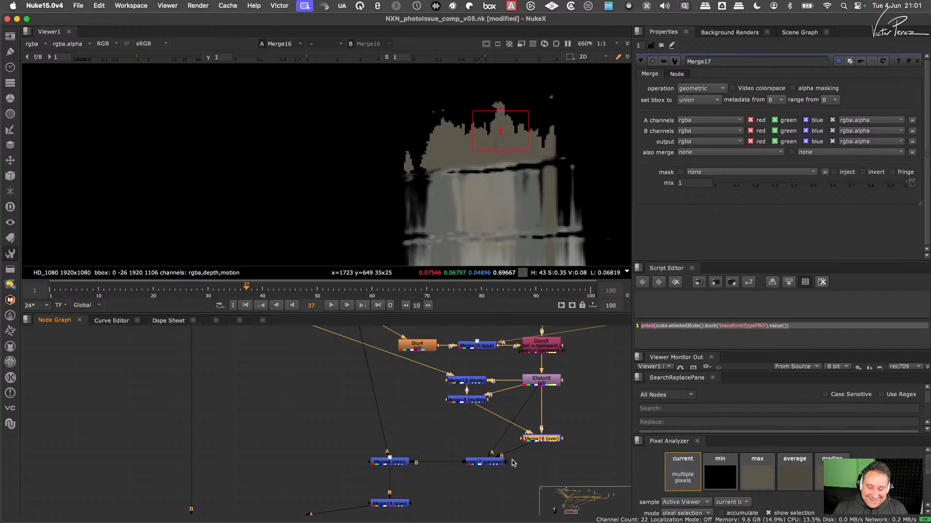
click(495, 463)
key(1)
- Move Merge8 slightly lower, view its output, and return the viewer to Merge6
drag(402, 461, 402, 480)
key(1)
middle_drag(403, 478, 480, 405)
click(273, 456)
key(1)
- Move Merge16 up closer beneath IDistort2
middle_drag(586, 335, 456, 422)
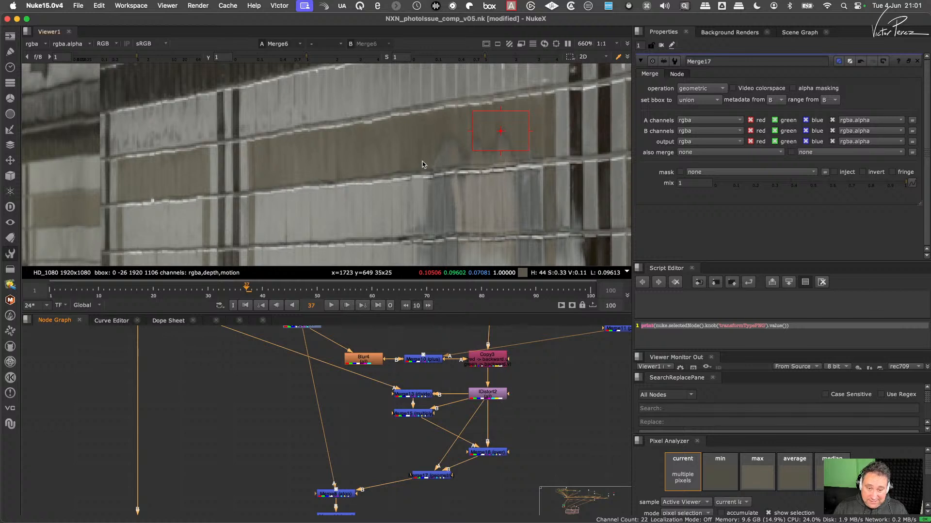
drag(495, 447, 495, 429)
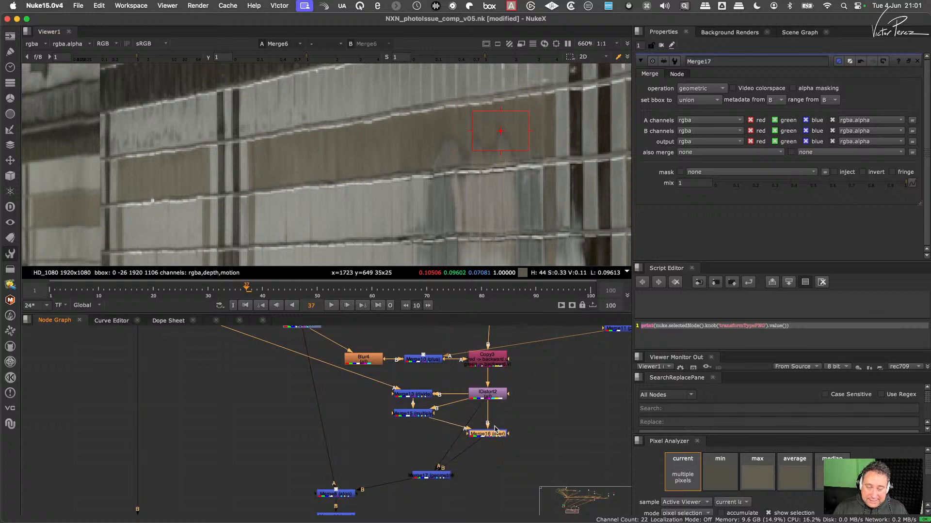
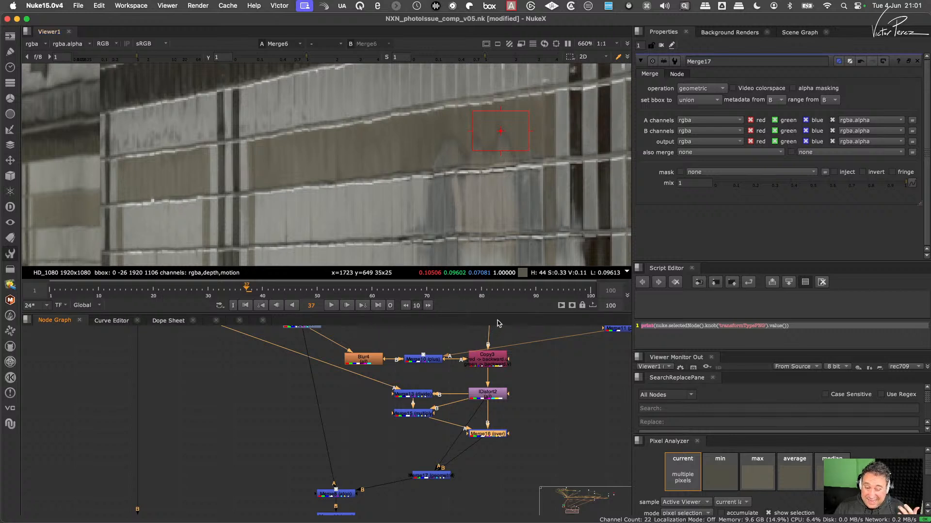
- Insert an Unpremult node directly after the IDistort2 node in the node graph
click(532, 424)
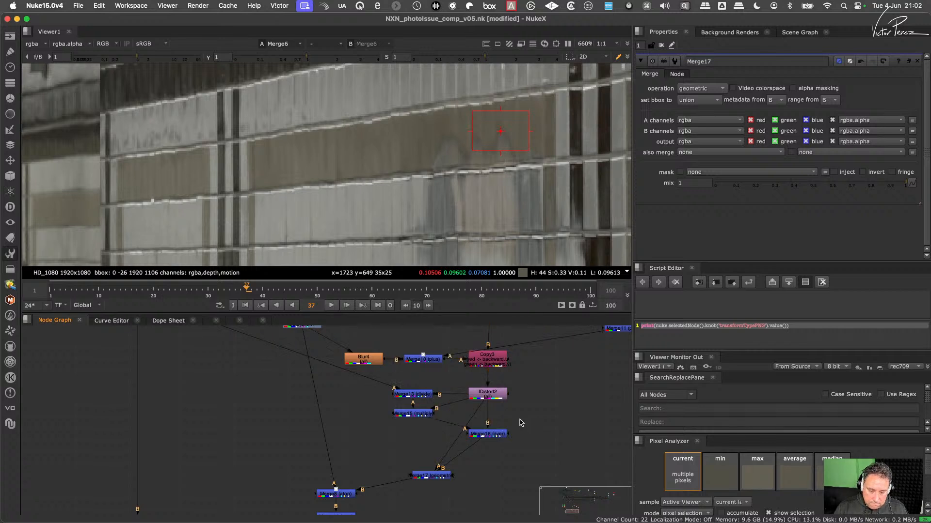
click(492, 397)
key(Tab)
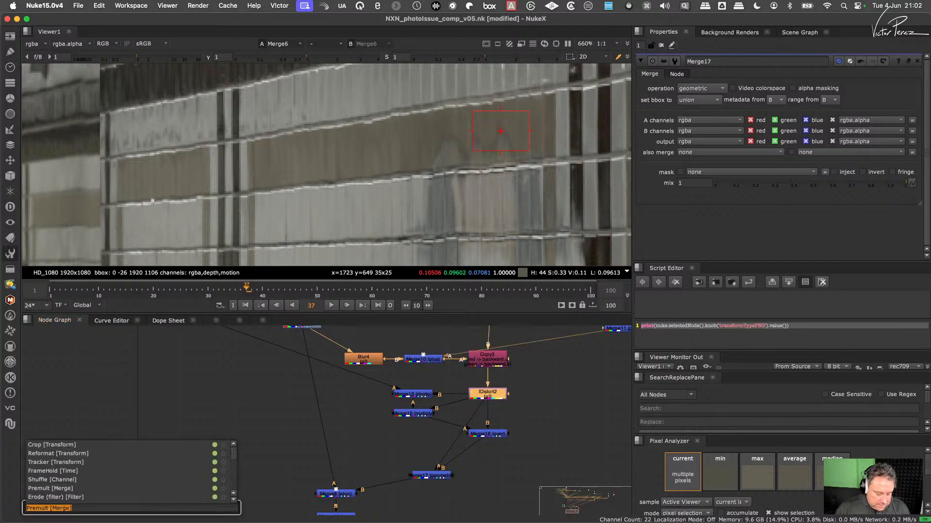
text(unb)
key(BackSpace)
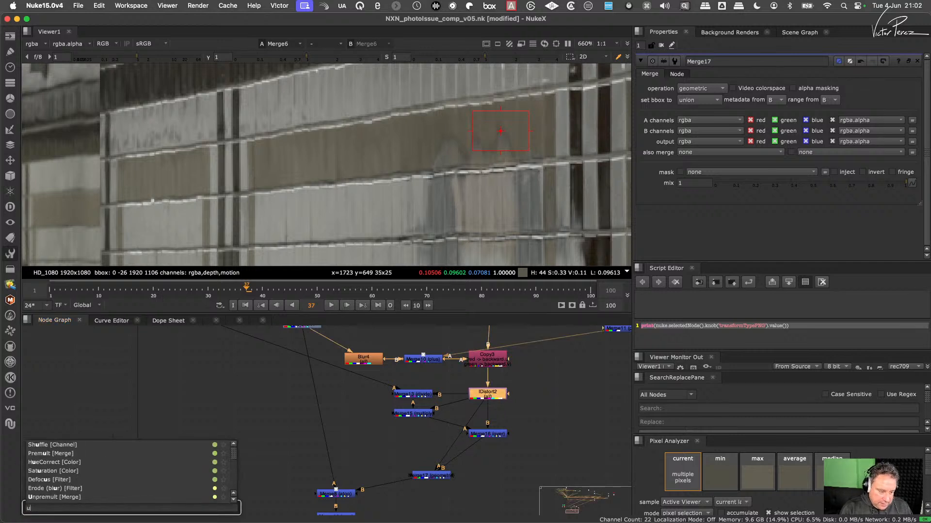
key(Down)
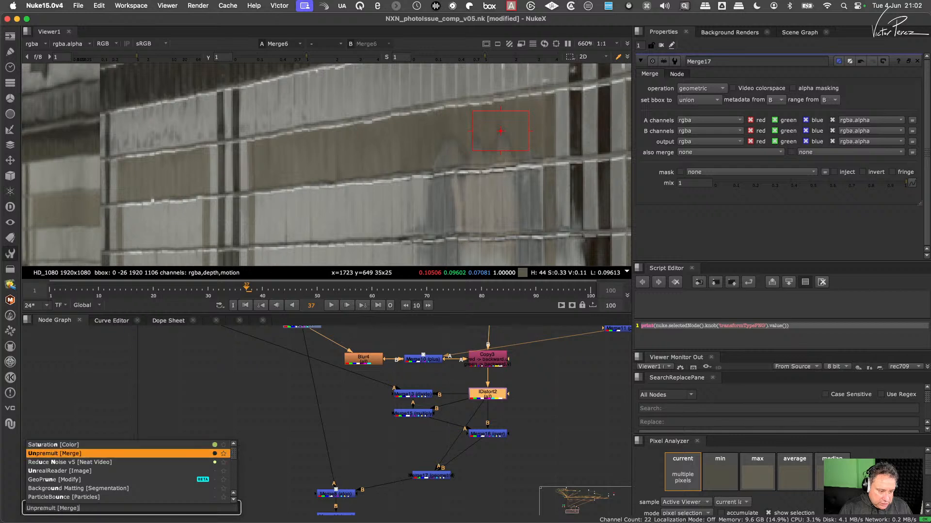
key(Return)
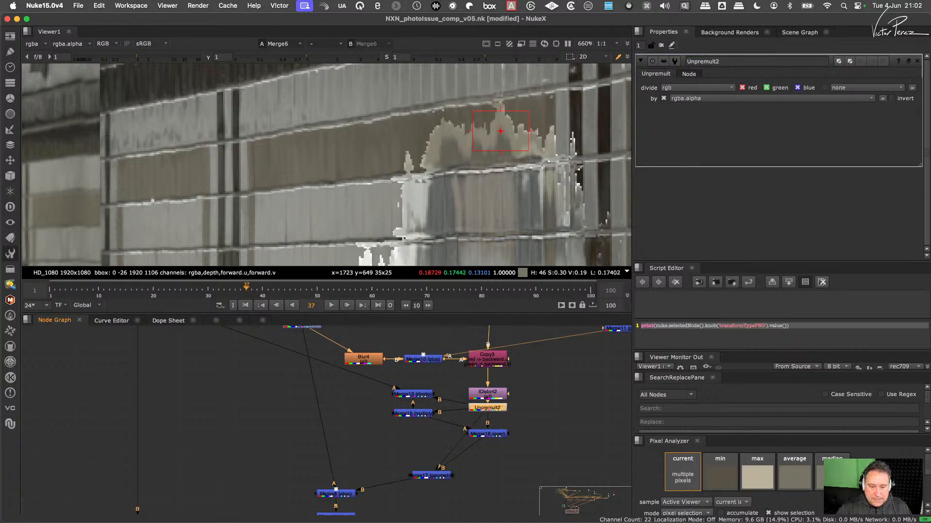
- Insert a Premult node directly after the Merge17 (geometric) node
click(439, 475)
key(Tab)
text(pre)
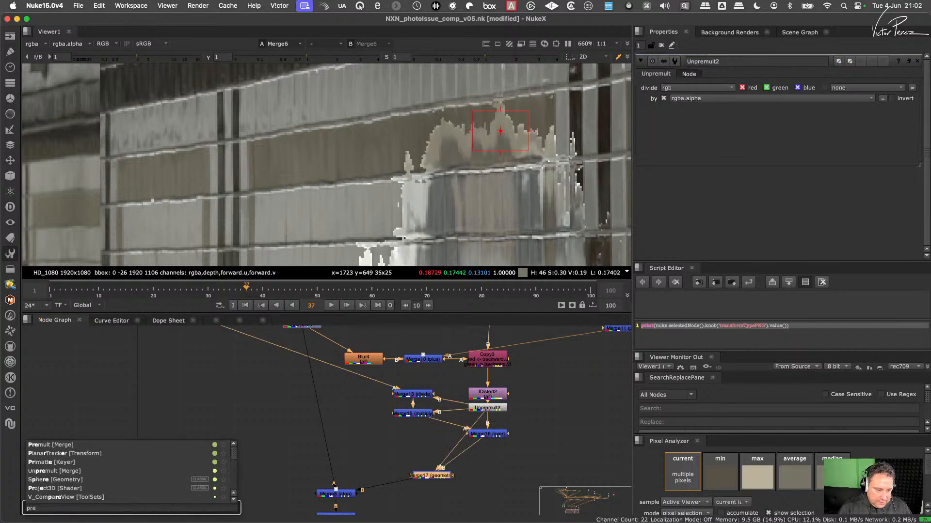
key(Down)
key(Return)
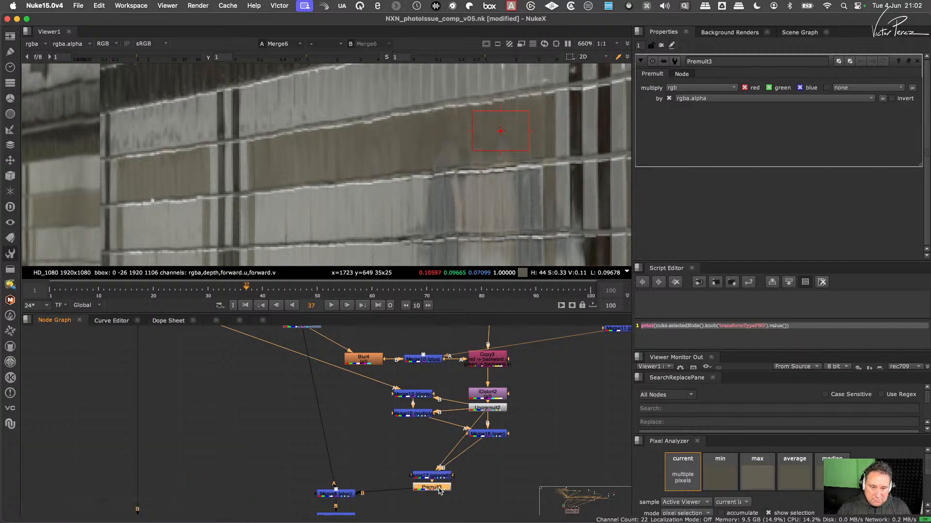
- Select the new Unpremult and Premult nodes and check the wall reflection in the comp
click(487, 408)
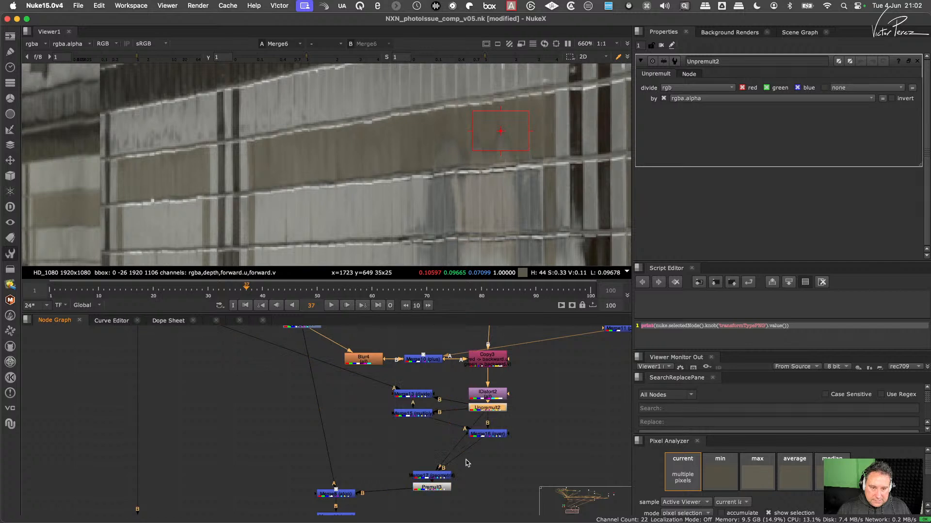
click(439, 489)
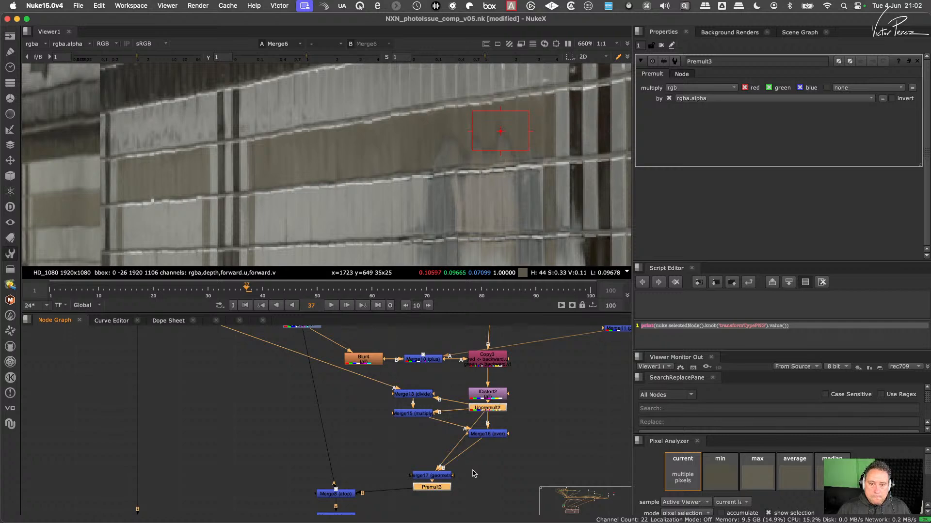
scroll(525, 187, down, 1)
scroll(525, 187, down, 5)
scroll(494, 165, up, 5)
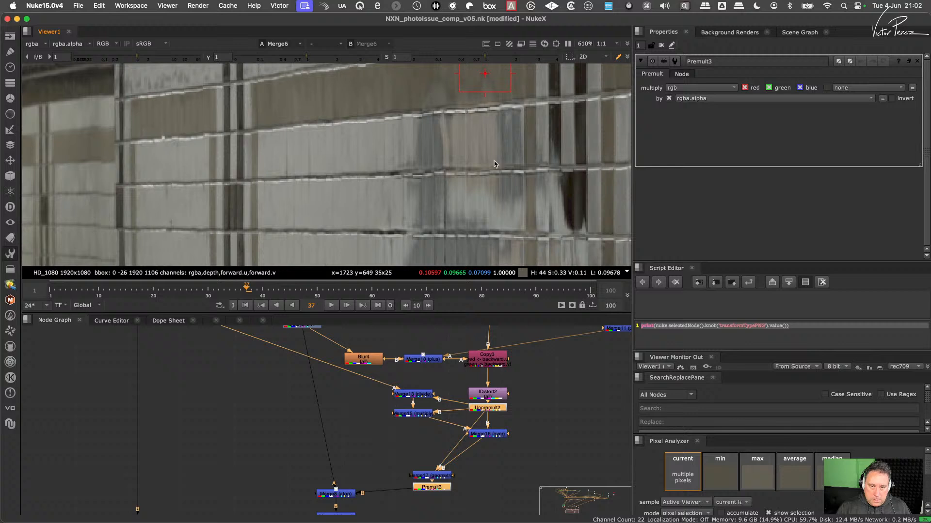
click(496, 465)
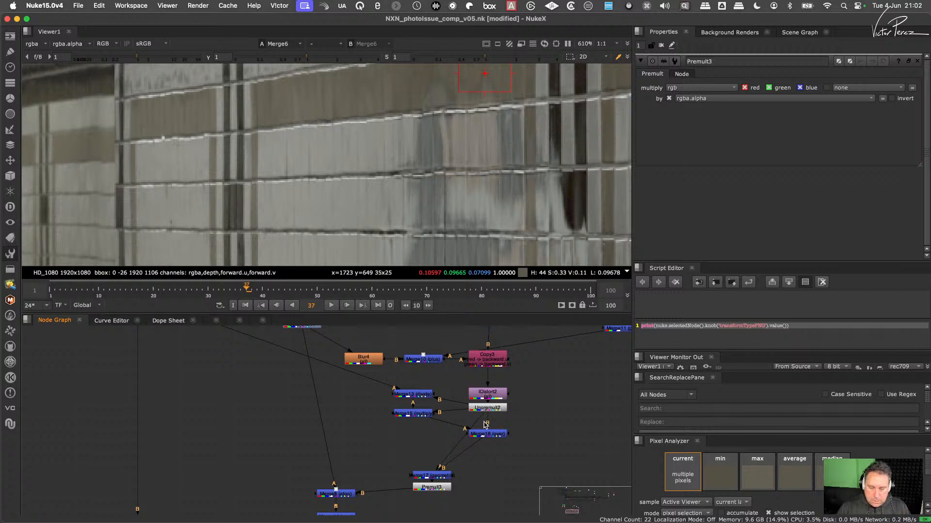
- View Merge13 (divide) and try a copy of the Unpremult node on its A input
click(491, 410)
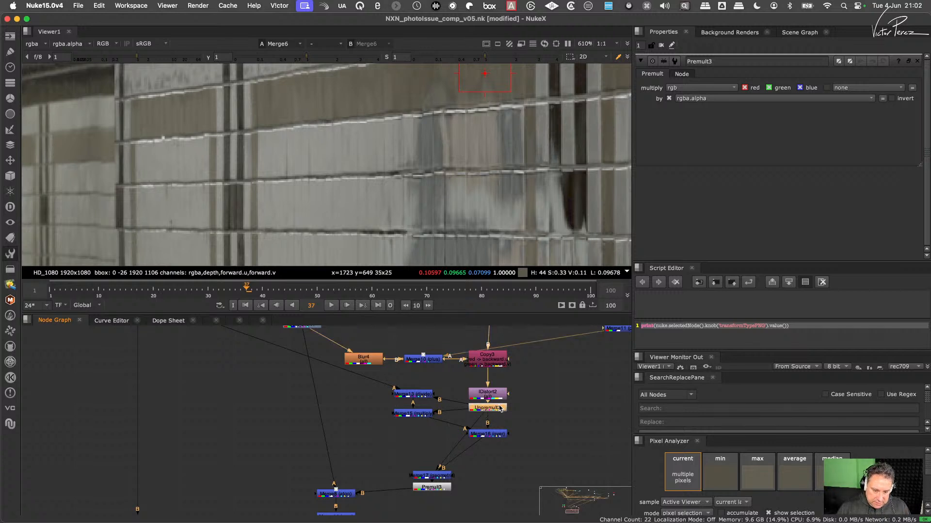
click(422, 397)
key(1)
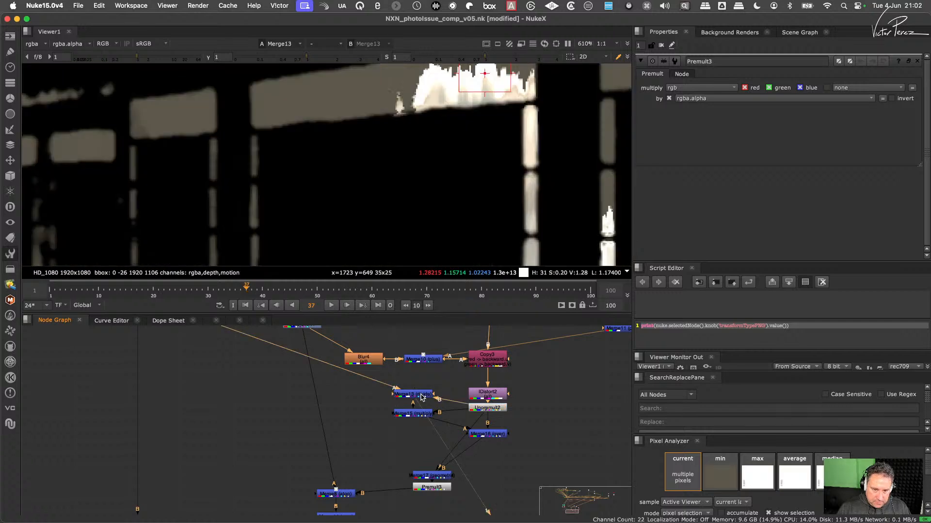
click(484, 408)
key(super+c)
click(371, 416)
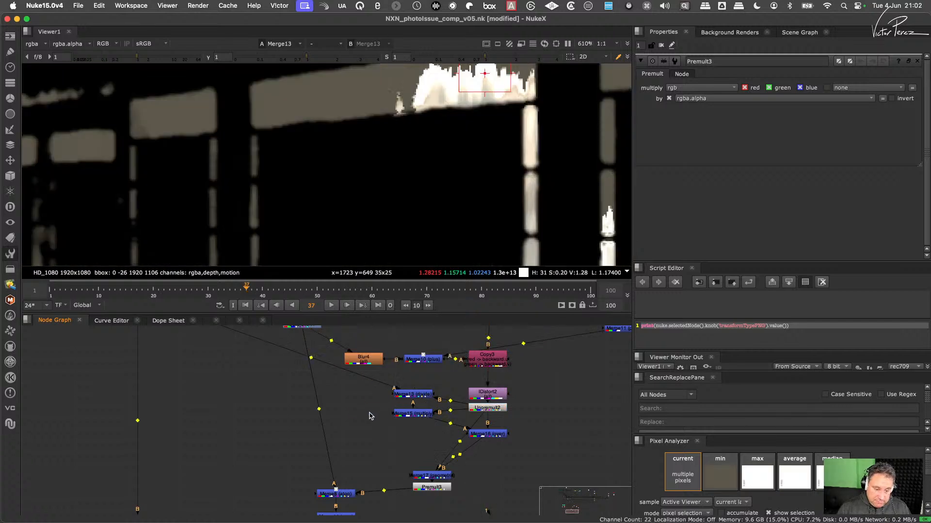
key(super+v)
drag(378, 408, 378, 373)
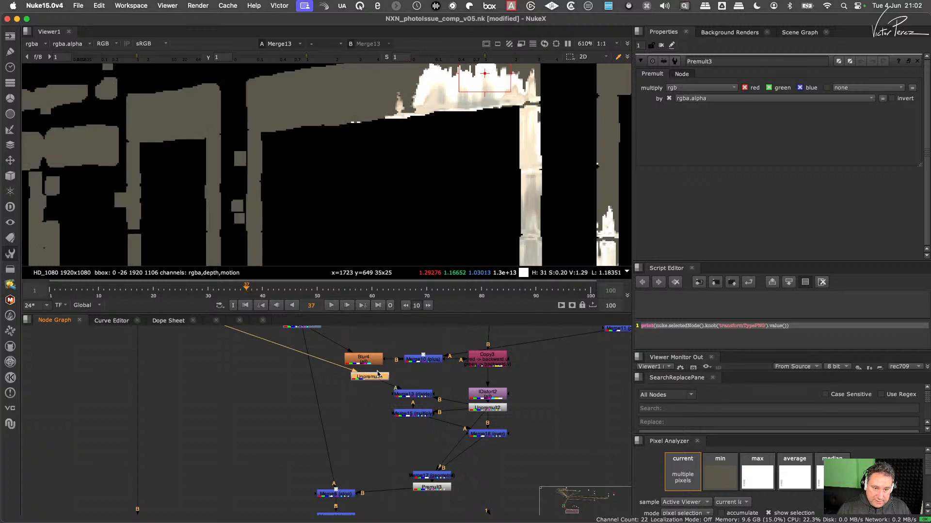
- View the Premult3 output, and delete the Unpremult copy feeding Merge13 (divide)
click(434, 488)
key(1)
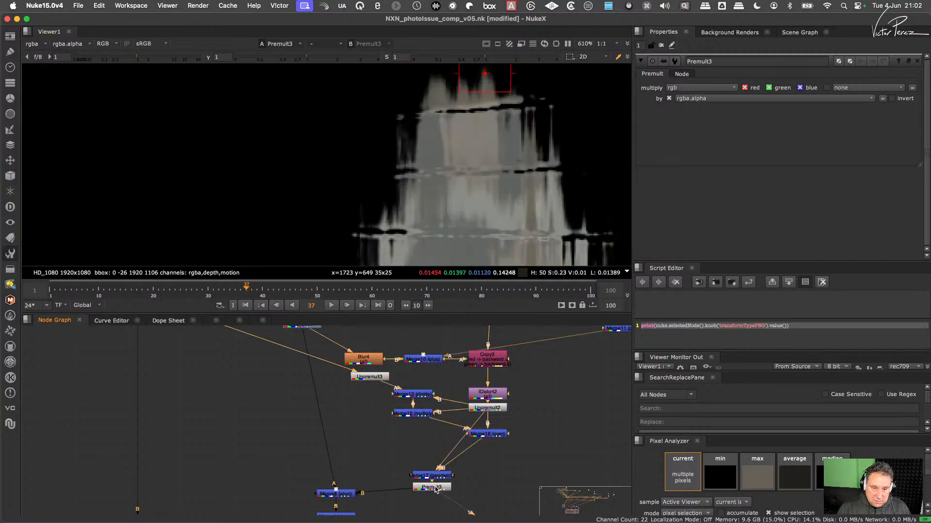
click(374, 378)
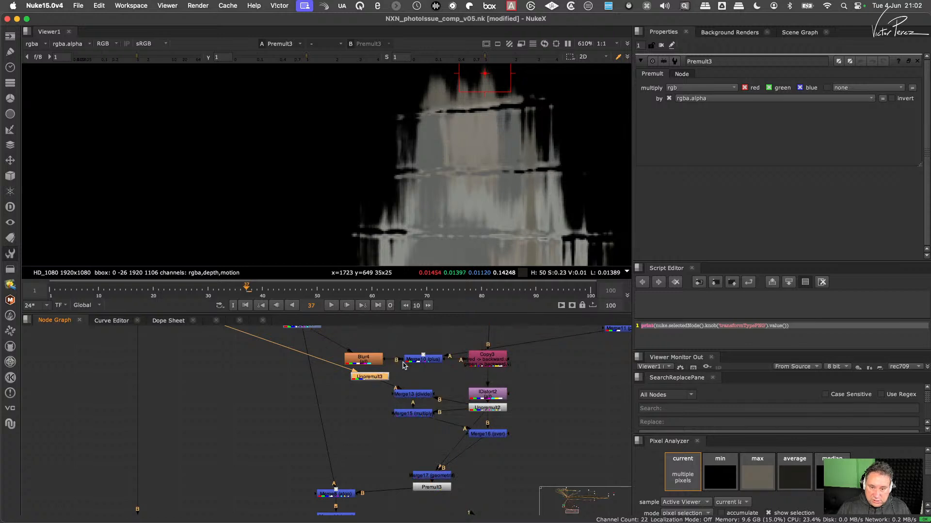
key(Delete)
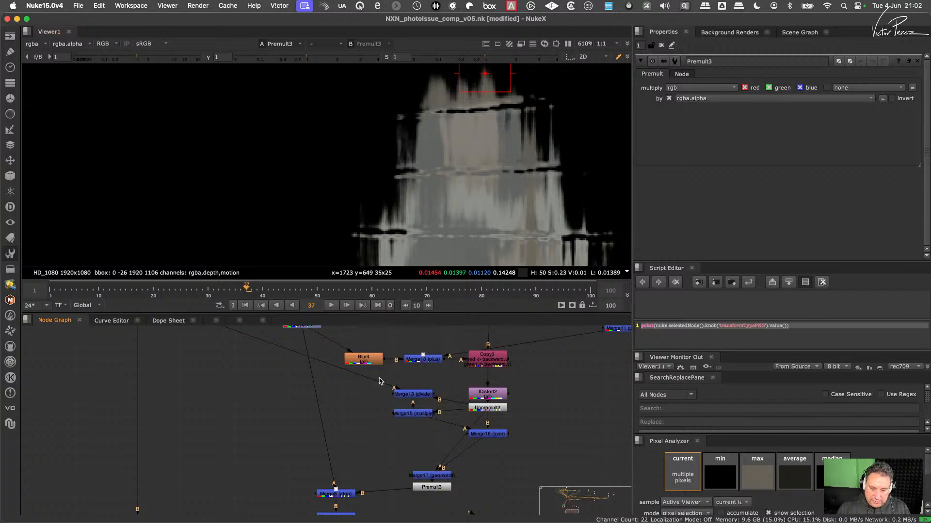
- View the final Merge6 output and inspect the wall reflection on the full plate
middle_drag(362, 481, 393, 423)
drag(400, 421, 323, 453)
key(1)
drag(221, 454, 175, 486)
key(1)
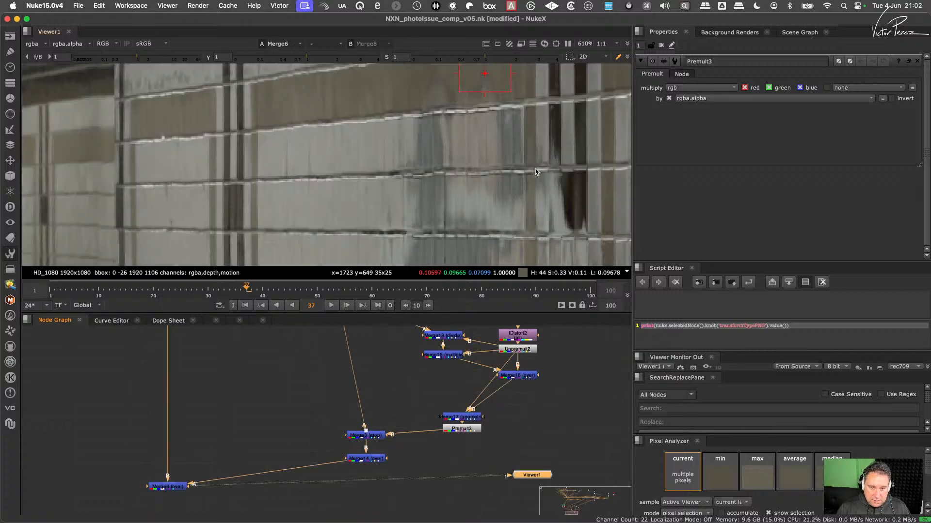
scroll(490, 183, down, 3)
scroll(454, 452, up, 4)
- Open the Merge17 (geometric) properties and try adjusting its mix
double_click(477, 394)
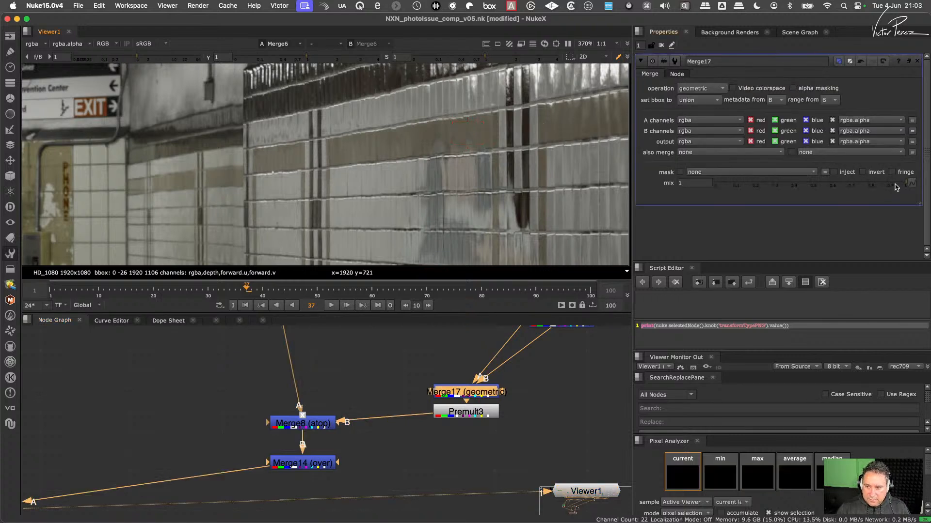
drag(899, 183, 911, 206)
middle_drag(474, 397, 471, 440)
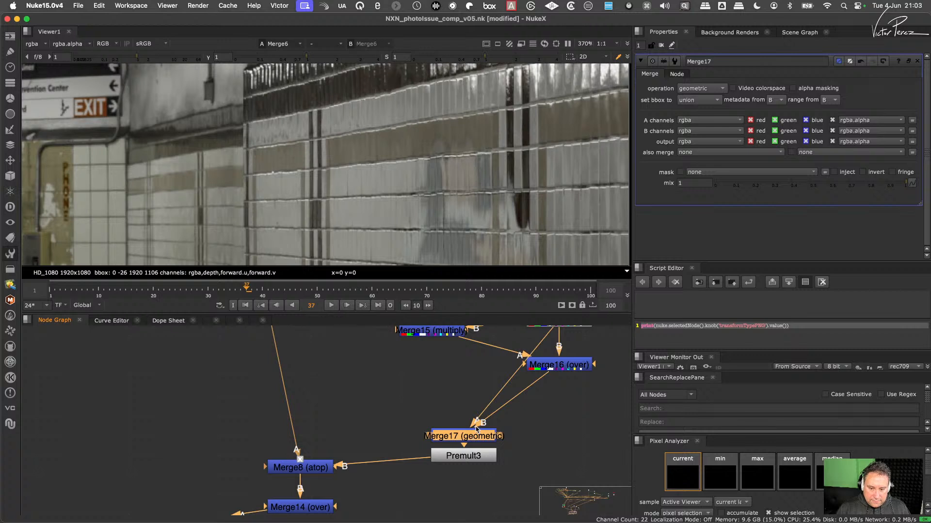
- Compare the outputs of Merge16 (over), Unpremult2 and Merge17 (geometric)
click(566, 365)
key(1)
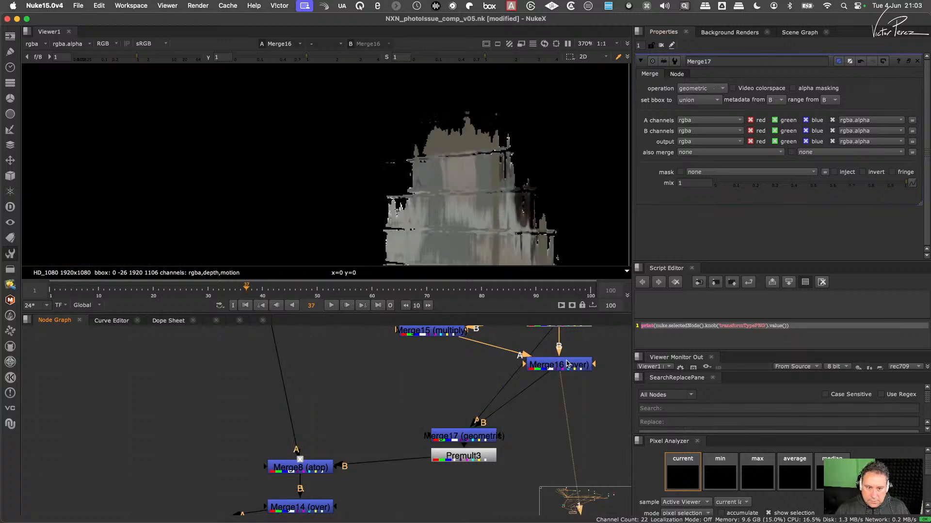
middle_drag(568, 321, 525, 392)
click(523, 397)
key(1)
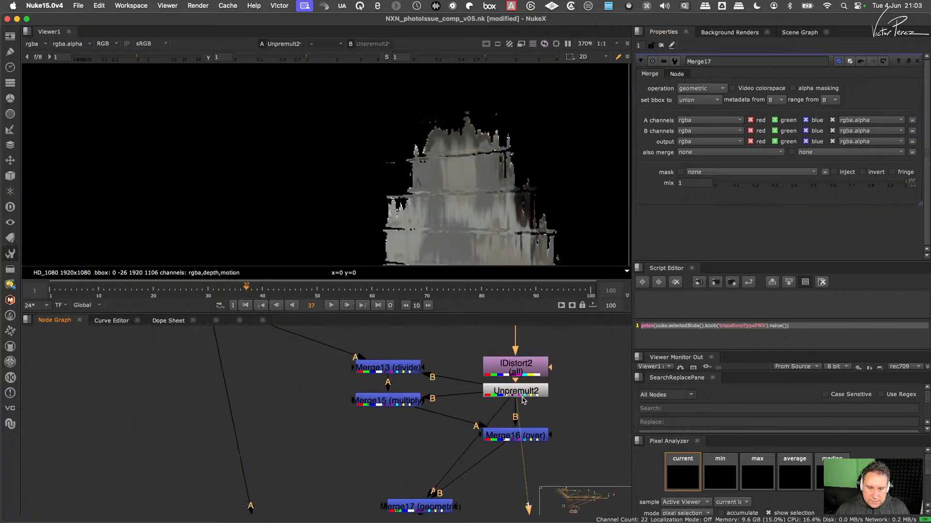
click(521, 436)
key(1)
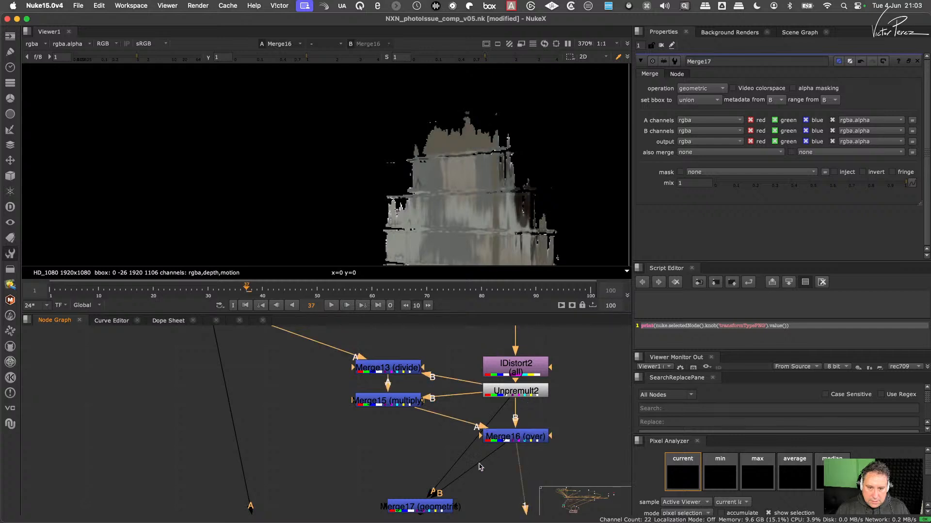
middle_drag(432, 506, 439, 456)
click(438, 457)
key(1)
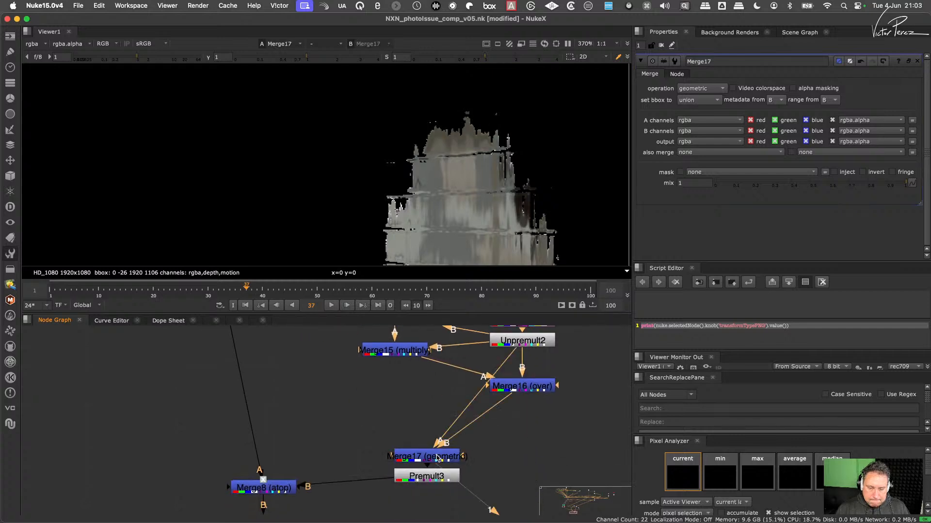
- Keep Merge17's operation at geometric and compare its output with the node disabled and enabled
click(717, 88)
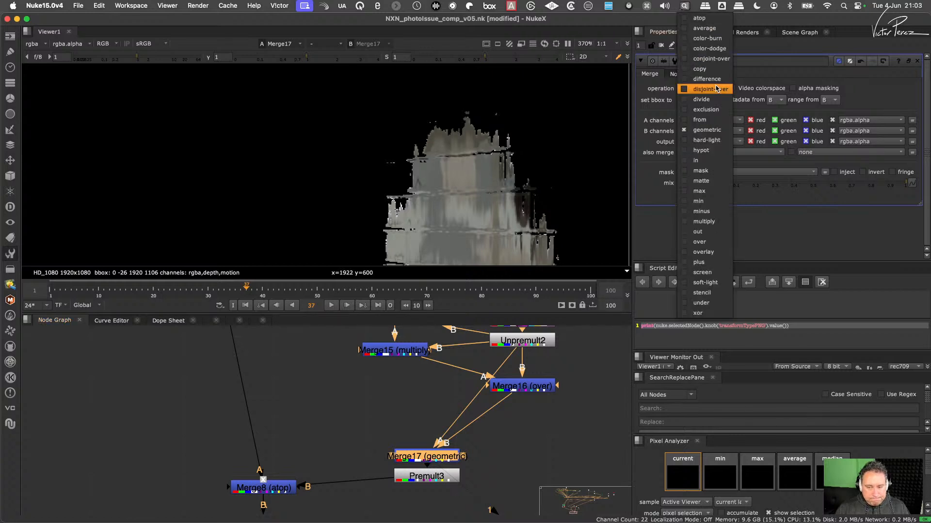
click(715, 129)
click(435, 464)
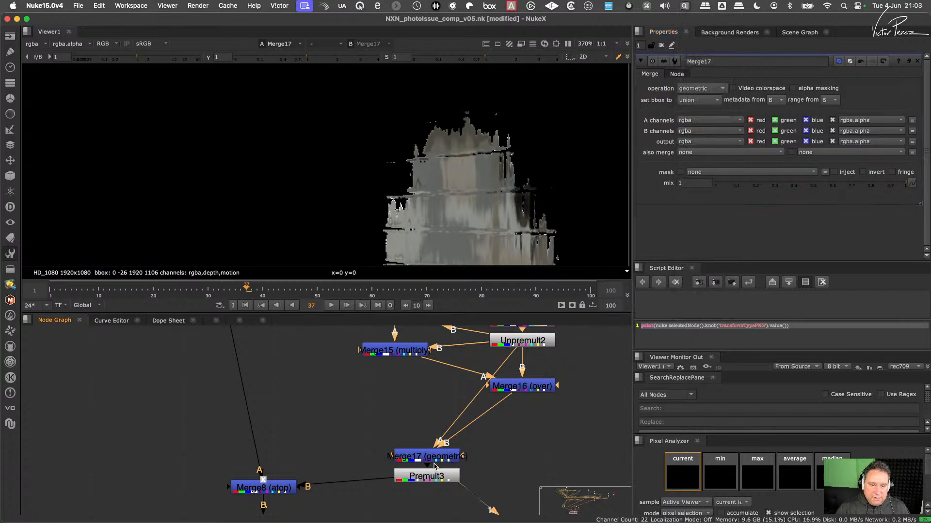
click(435, 460)
key(d)
key(d)
key(d)
key(d)
key(d)
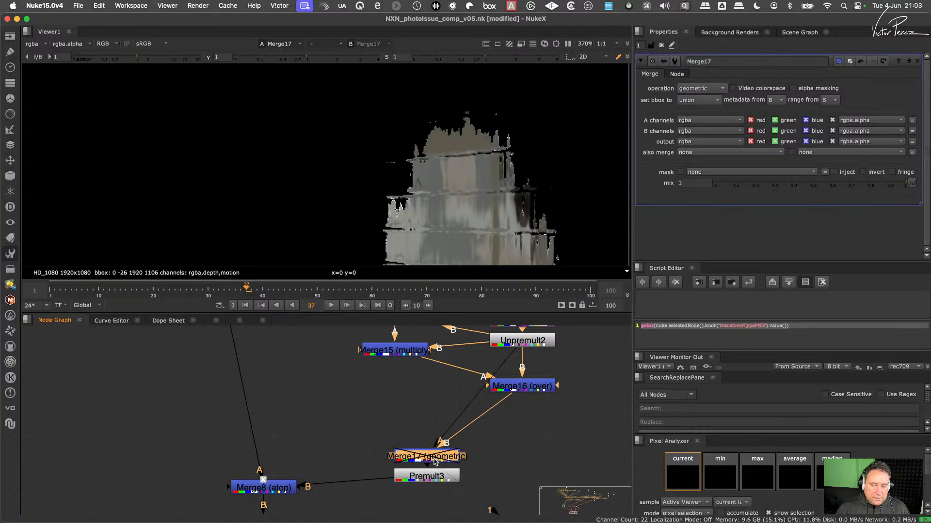
key(d)
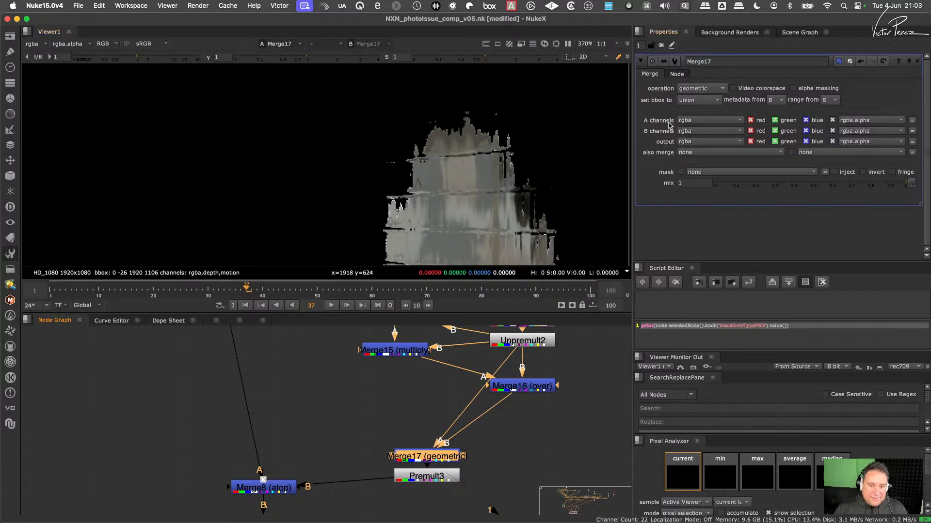
- Move Merge17 (geometric) slightly up from Premult3, and view the outputs of Premult3 and Merge8 (atop)
drag(442, 449, 441, 439)
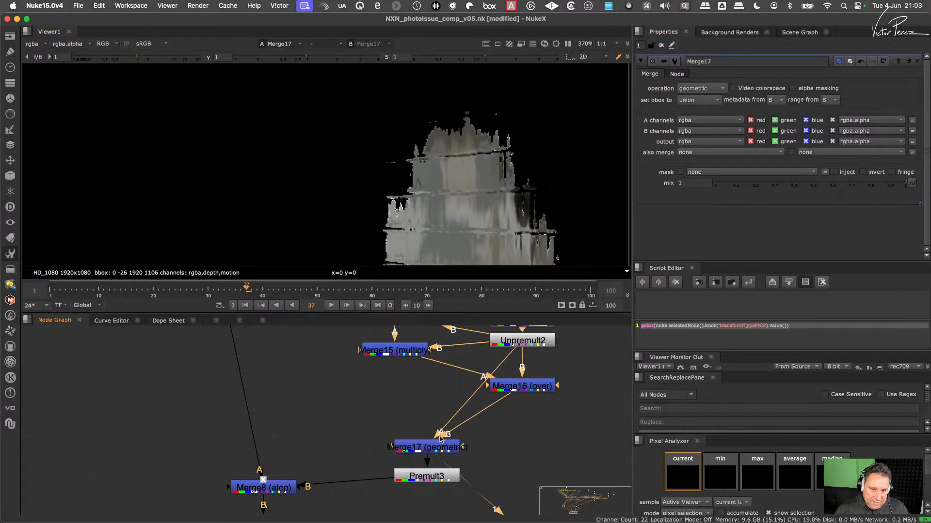
click(430, 477)
key(1)
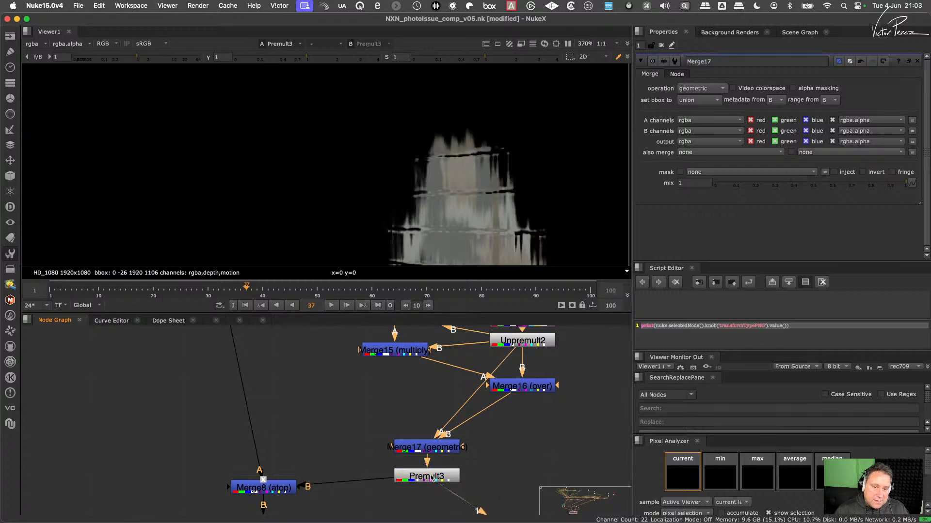
click(281, 490)
key(1)
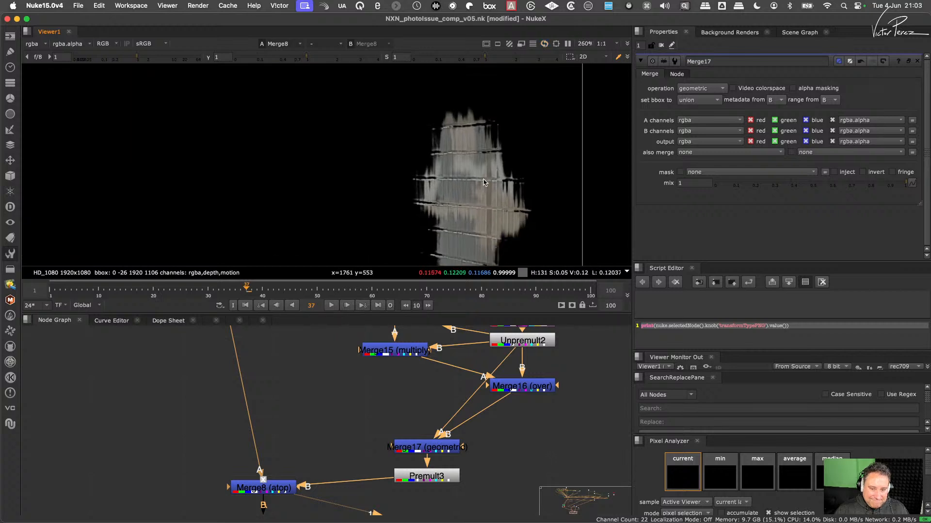
drag(199, 461, 321, 513)
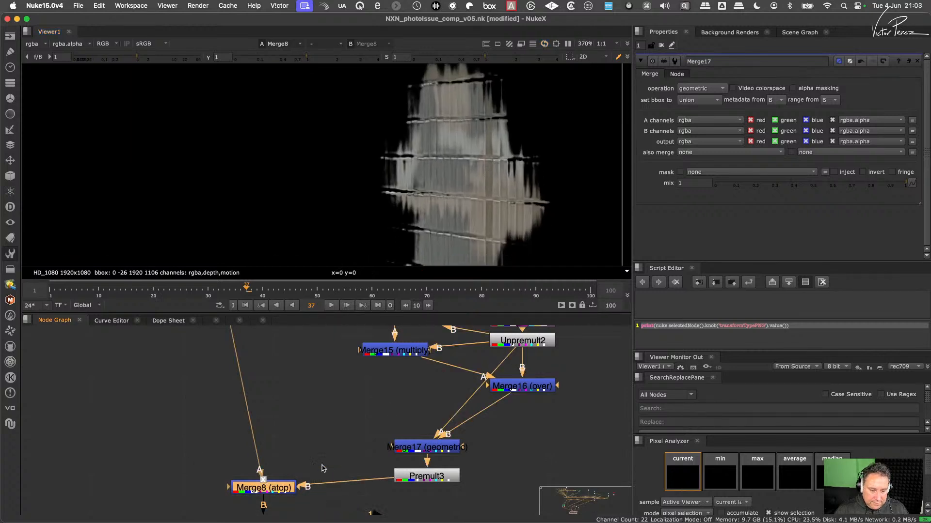
- View the Merge6 output again and check how the merged reflection sits on the tiled wall
scroll(318, 466, down, 4)
middle_drag(268, 504, 343, 412)
drag(246, 393, 177, 446)
key(1)
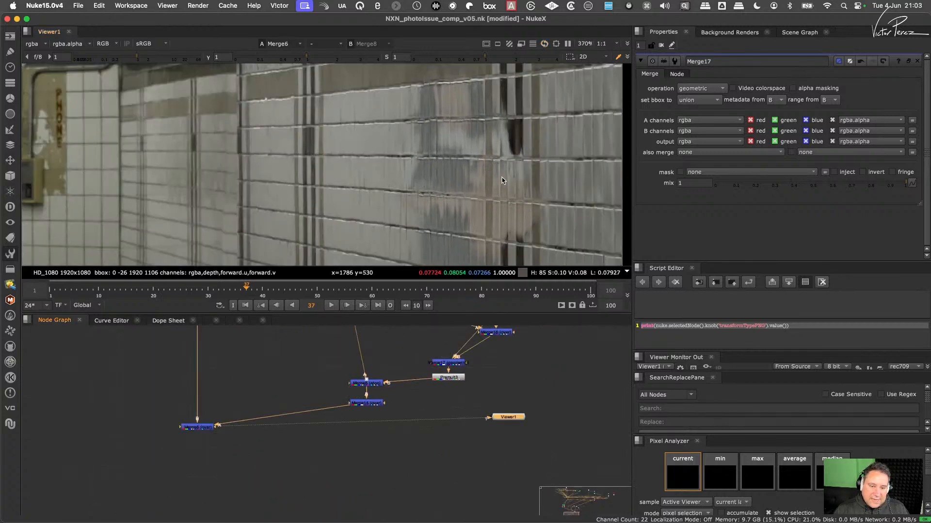
scroll(492, 368, up, 3)
middle_drag(501, 338, 478, 420)
scroll(479, 420, up, 1)
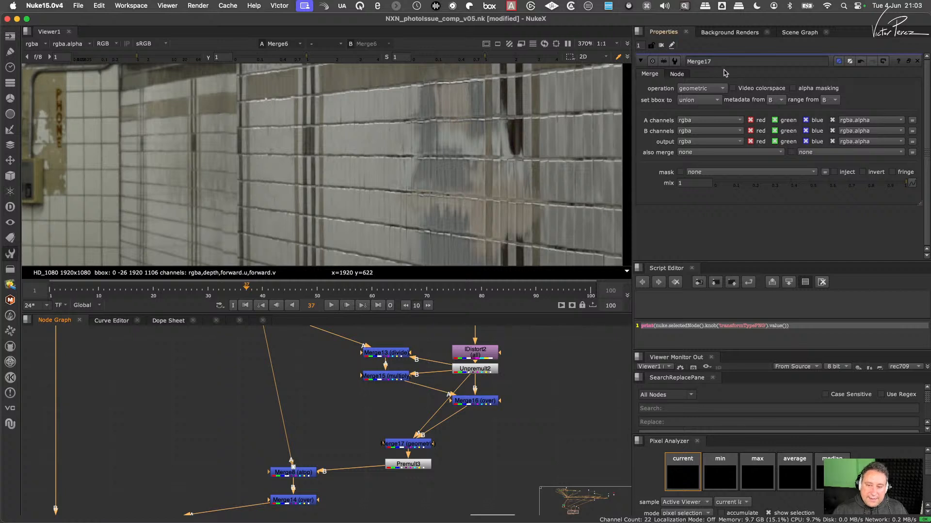
- Try the overlay, plus and screen operations on Merge17 to compare how the reflection blends into the tiled wall
click(705, 89)
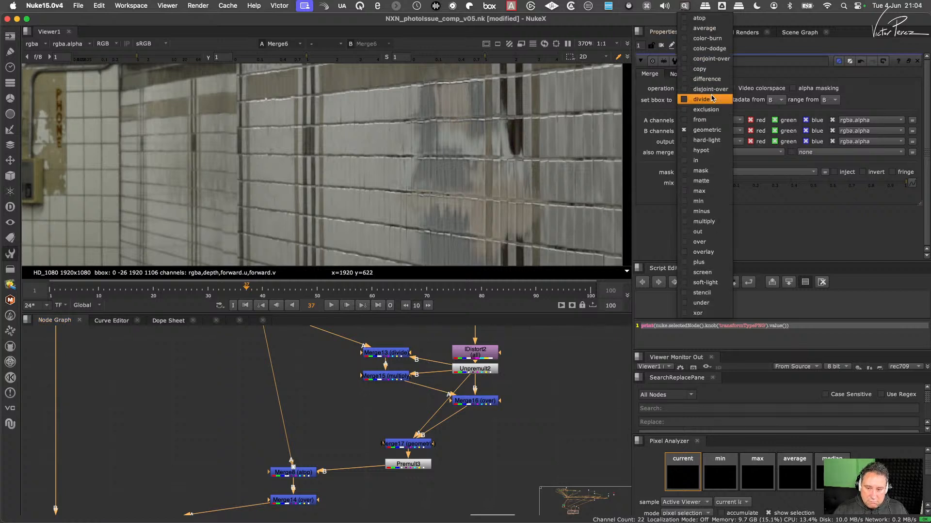
click(712, 252)
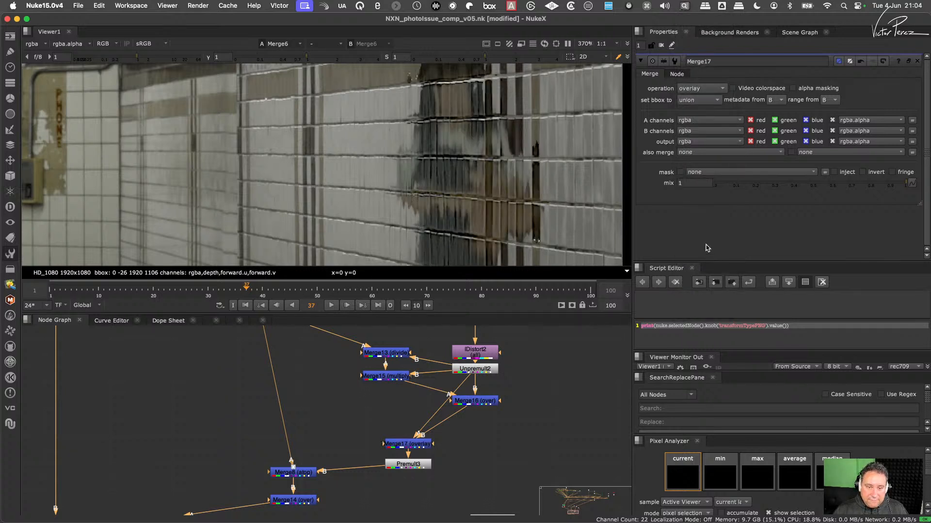
scroll(499, 198, down, 5)
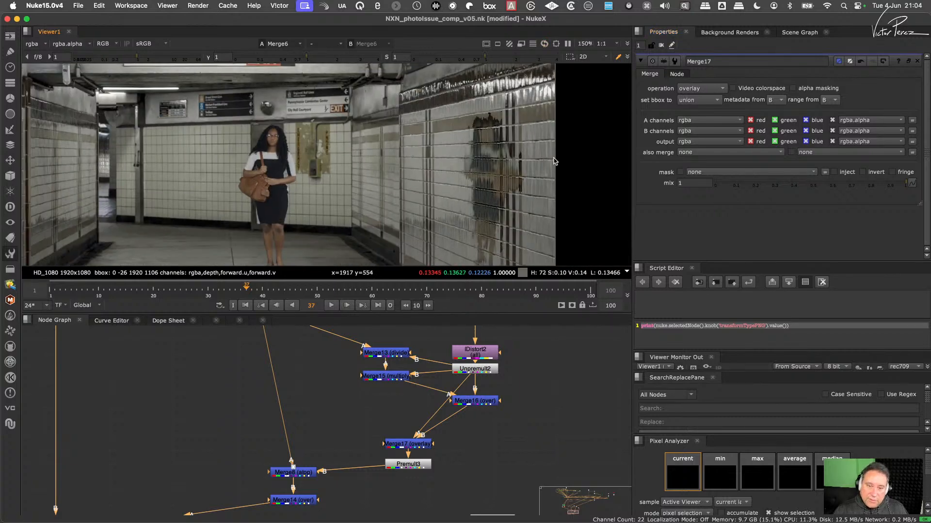
click(710, 87)
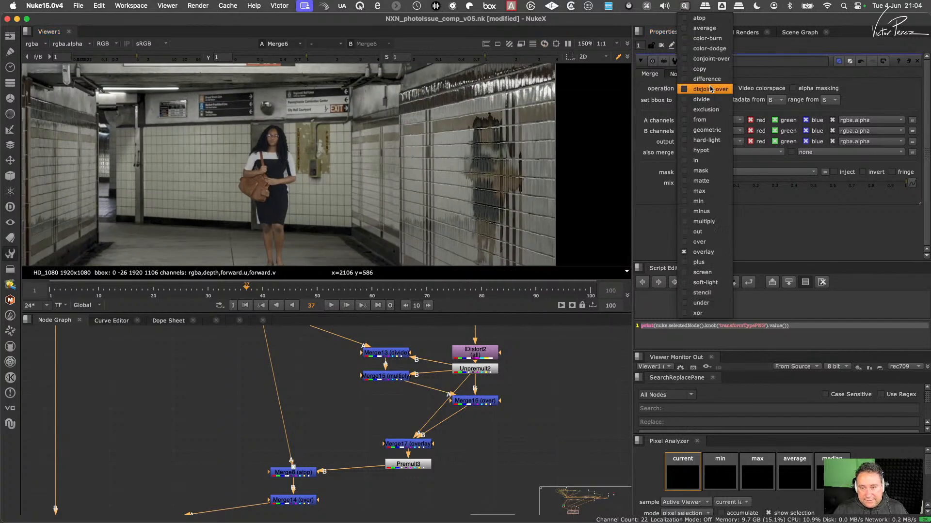
click(699, 262)
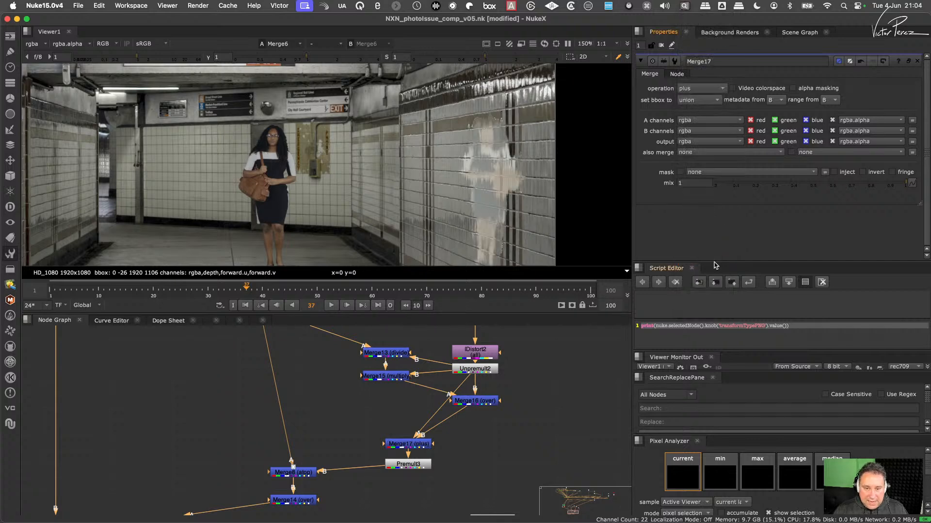
click(701, 89)
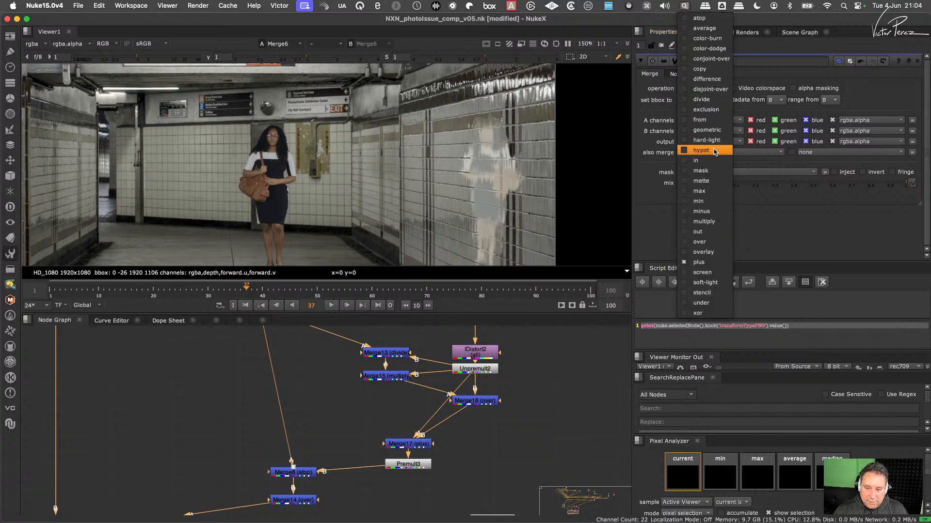
click(702, 272)
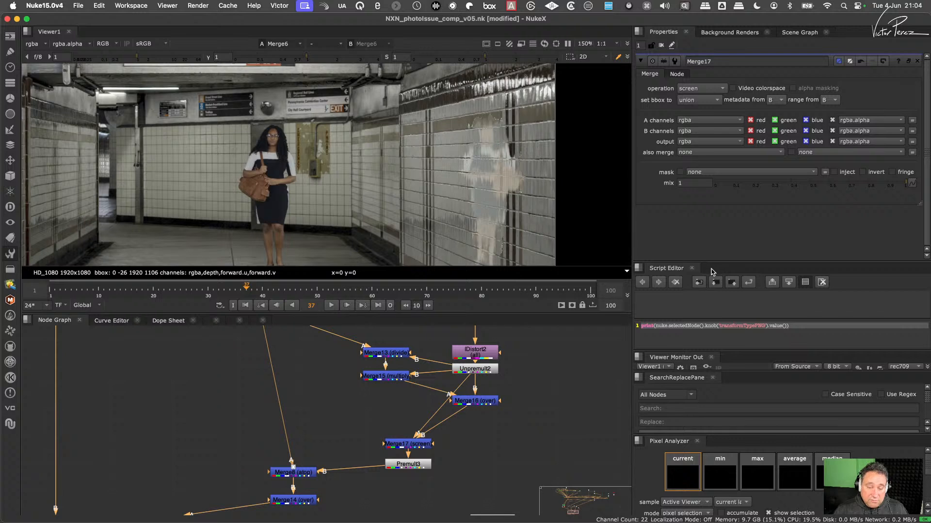
- Try the exclusion operation on Merge17 and compare the result with Merge16 disabled and enabled
click(700, 88)
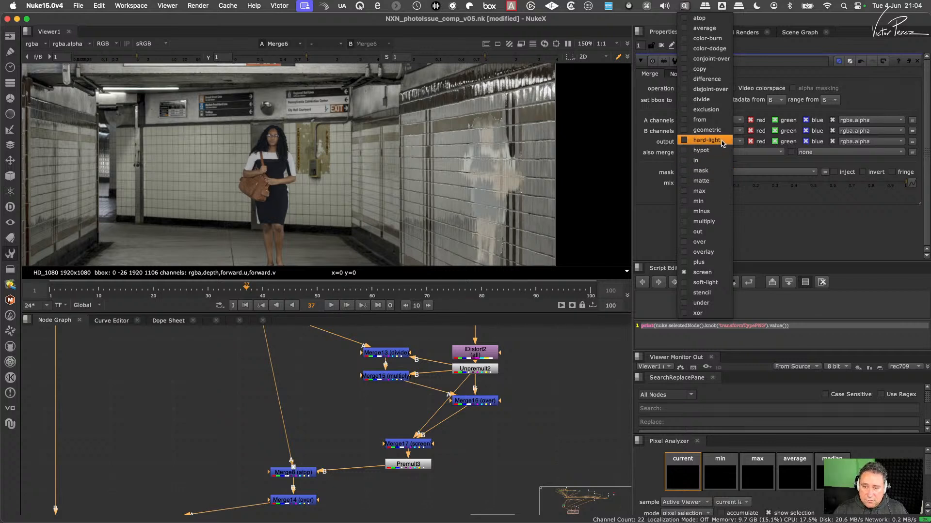
click(712, 109)
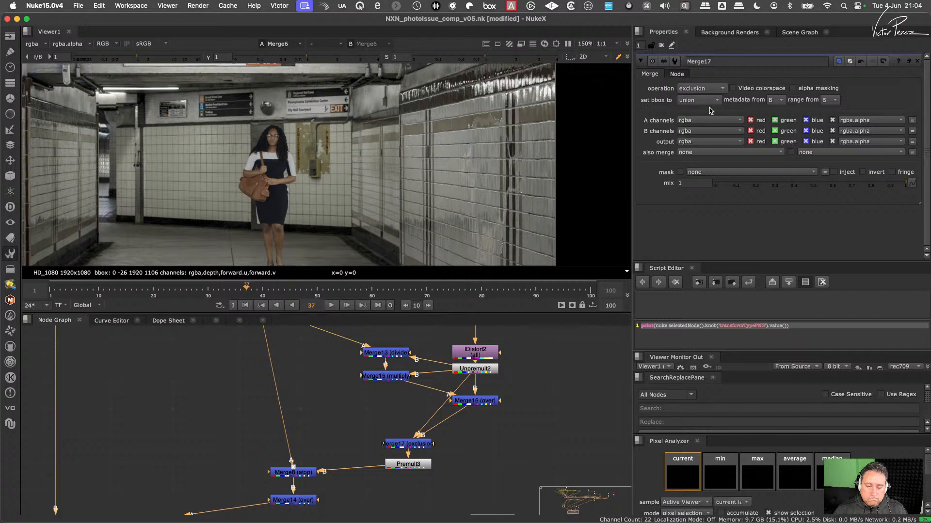
click(474, 397)
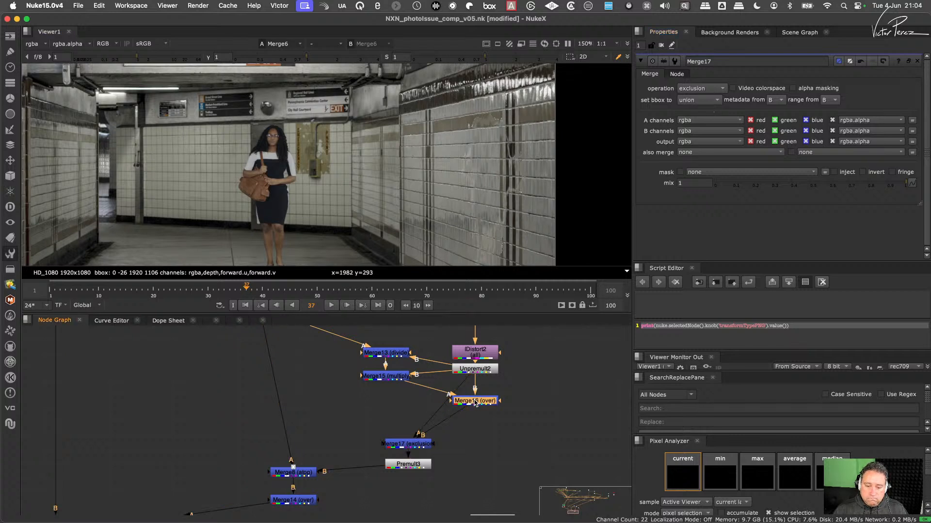
key(d)
key(d)
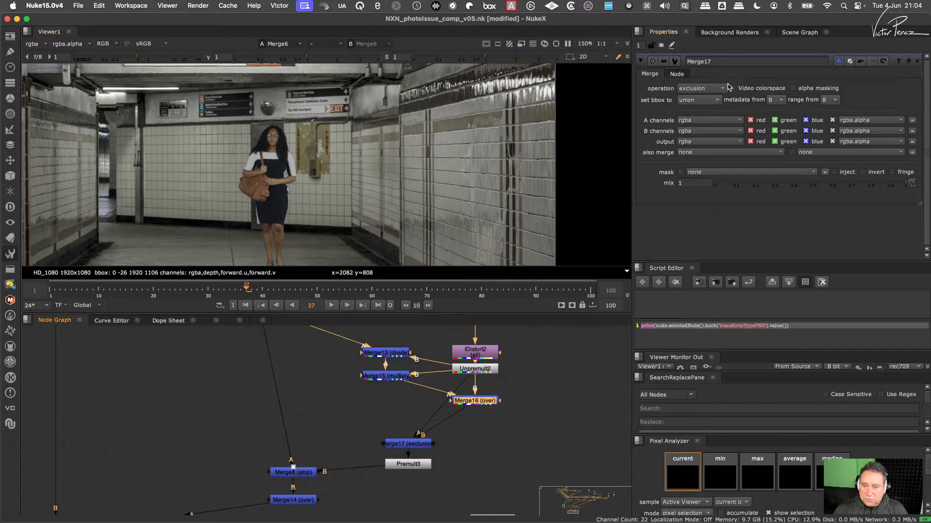
- Set Merge17's operation to average and inspect the reflection on the wall up close
click(708, 89)
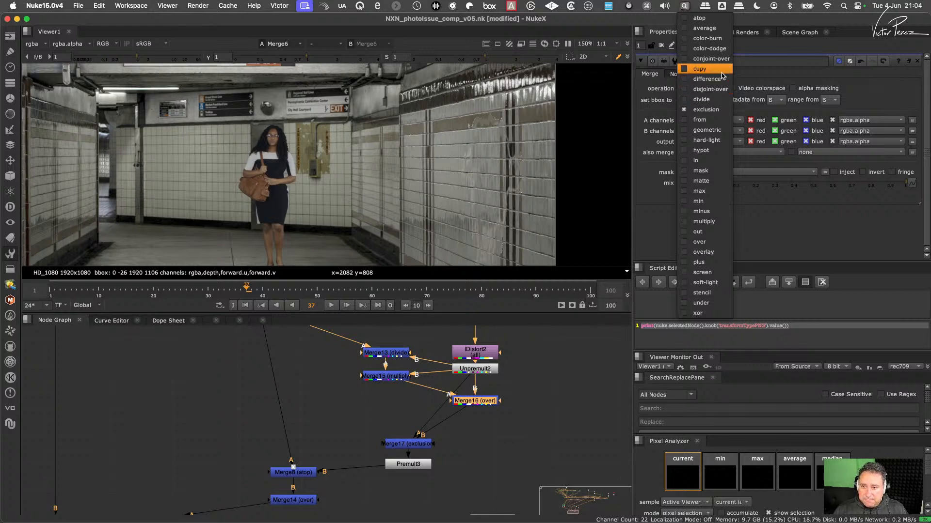
click(718, 29)
scroll(513, 175, up, 6)
scroll(509, 179, down, 5)
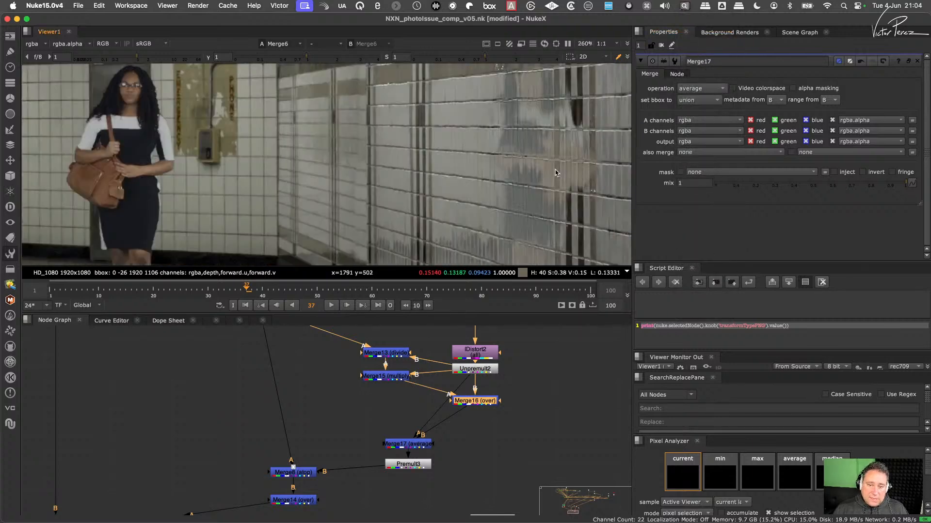
scroll(514, 182, up, 4)
scroll(530, 175, down, 6)
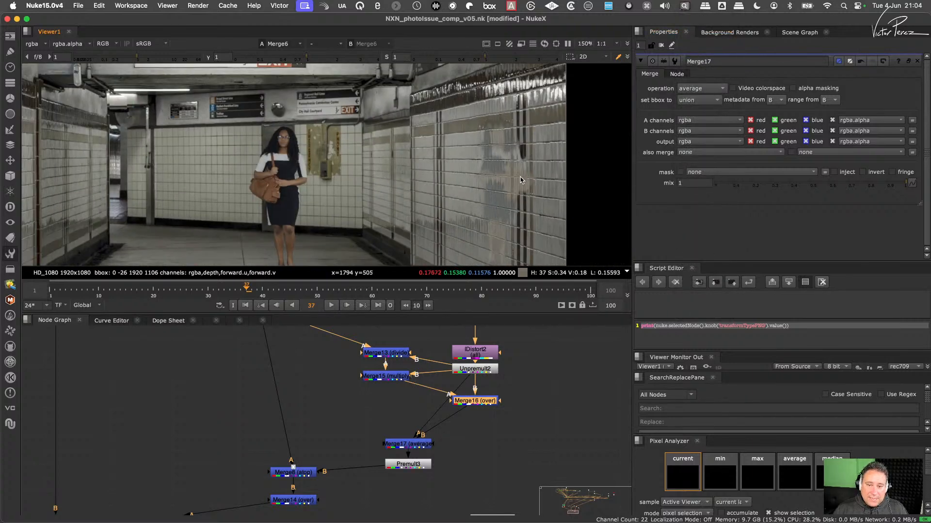
scroll(527, 146, up, 5)
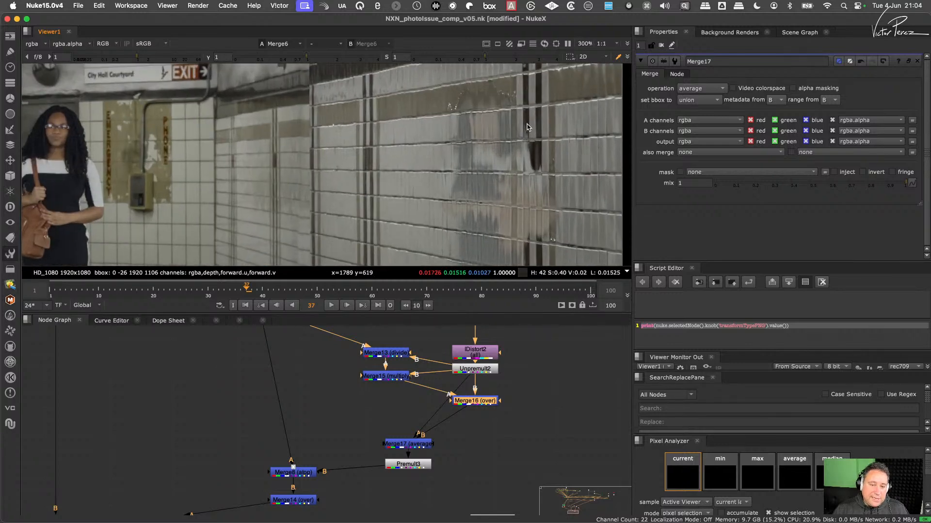
- Delete the Unpremult2 and Premult3 nodes around the average merge and check the reflection on the wall
click(475, 370)
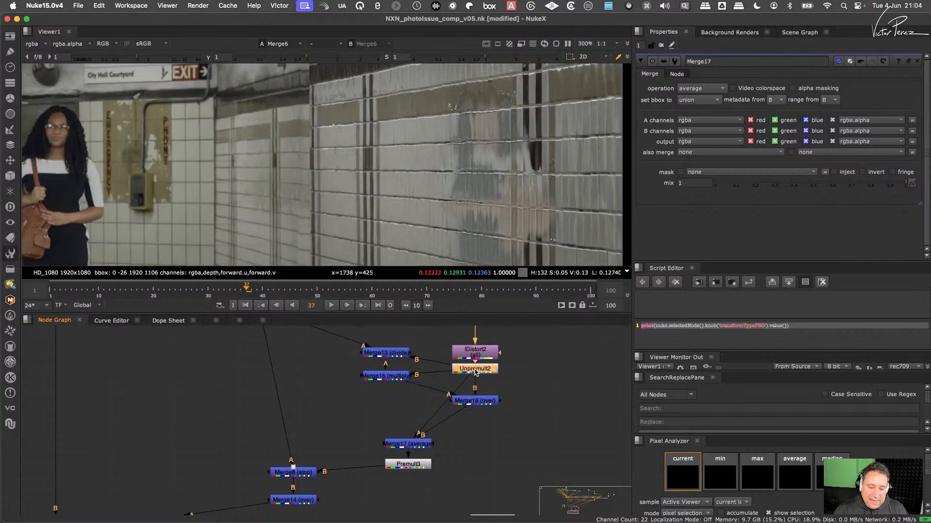
key(Delete)
click(412, 466)
key(Delete)
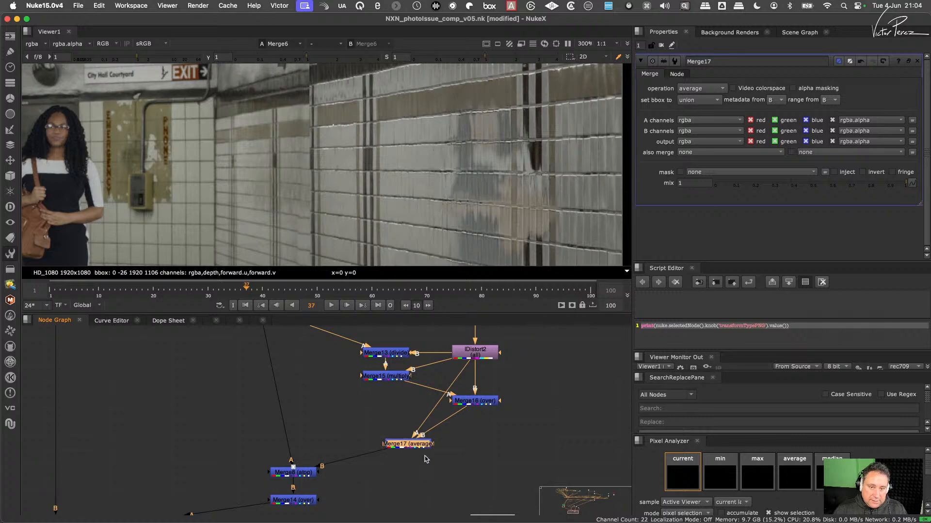
scroll(529, 183, up, 2)
scroll(530, 183, down, 4)
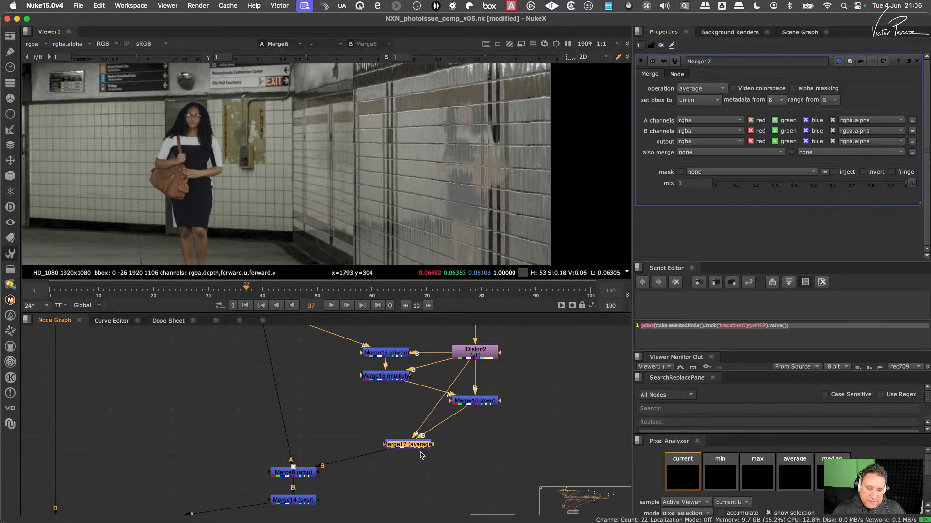
- Set Merge17's mix to 0.71 and check the reflection in the full frame
drag(898, 183, 651, 215)
drag(712, 219, 826, 217)
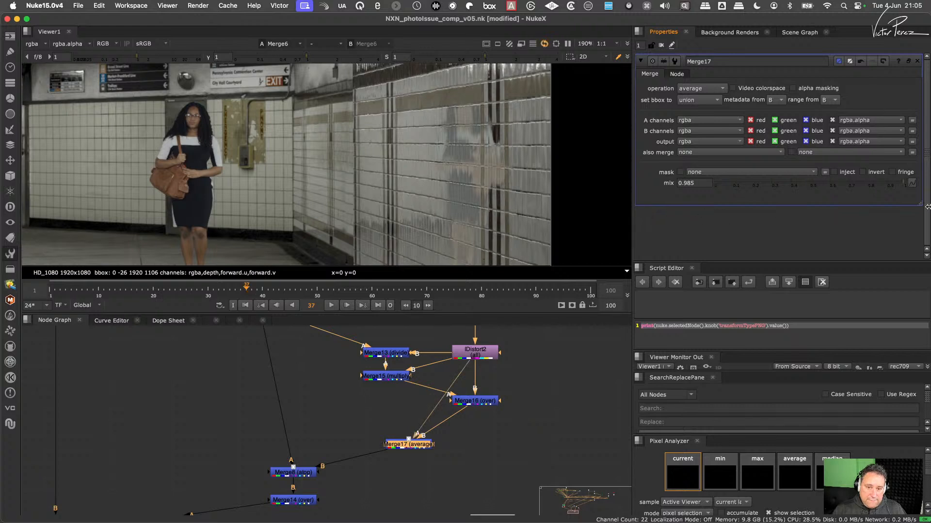
drag(927, 207, 851, 212)
scroll(495, 145, down, 5)
middle_drag(481, 163, 478, 182)
scroll(458, 126, up, 6)
key(f)
scroll(332, 440, down, 5)
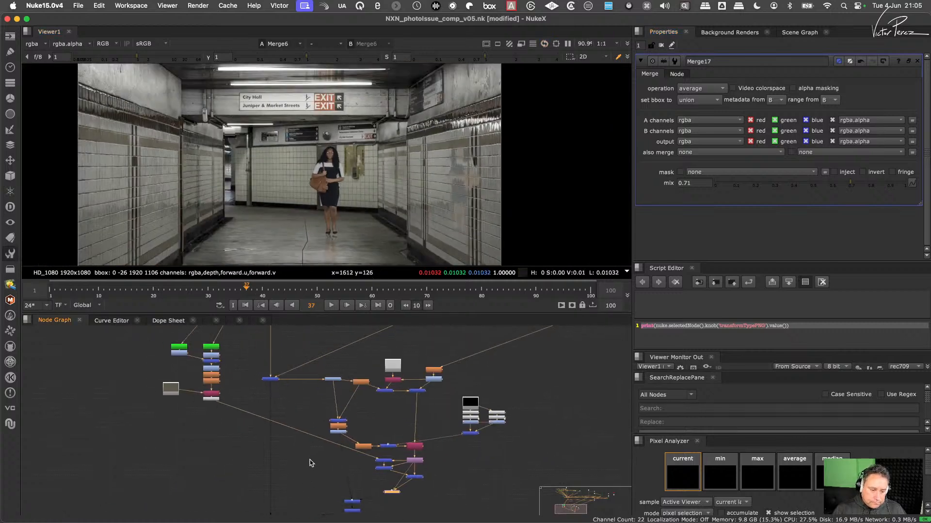
- Compare the outputs of Merge2 and Merge6, zooming in on the tiled wall
key(1)
middle_drag(307, 465, 338, 376)
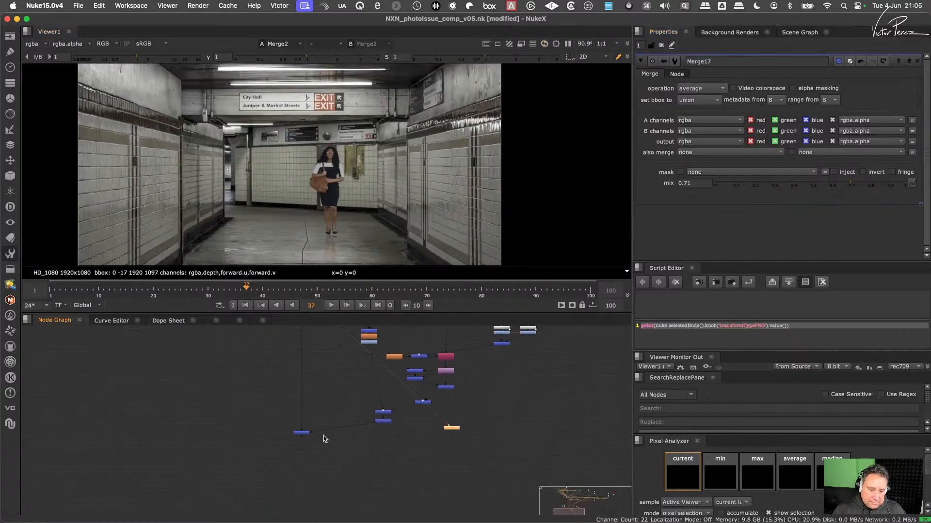
click(303, 433)
key(1)
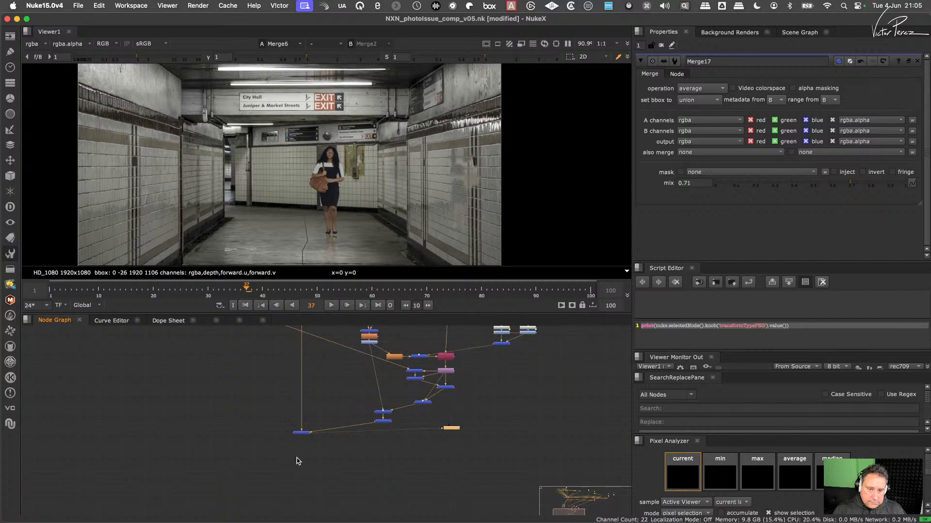
scroll(515, 156, up, 10)
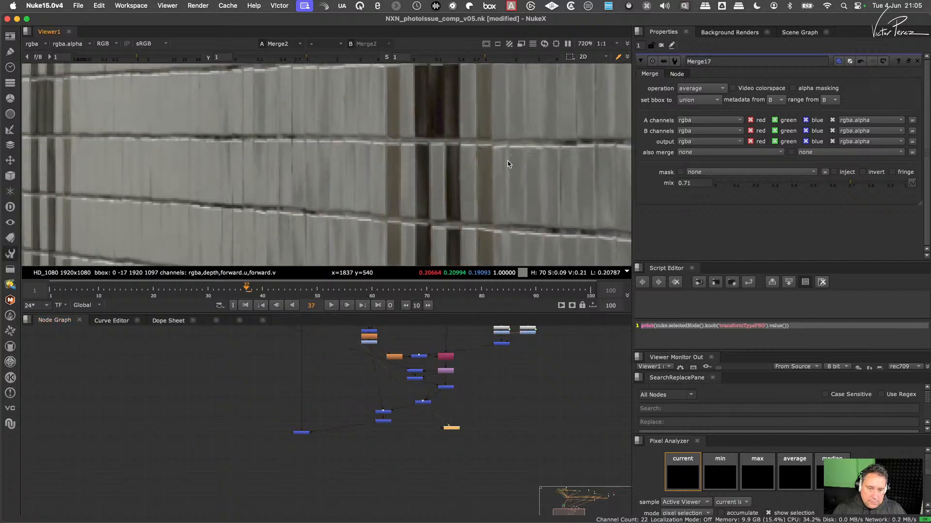
scroll(406, 181, up, 3)
scroll(422, 168, down, 6)
- Examine the averaged reflection on the wall in the Merge6 output and the nodes that build it
middle_drag(433, 330, 409, 402)
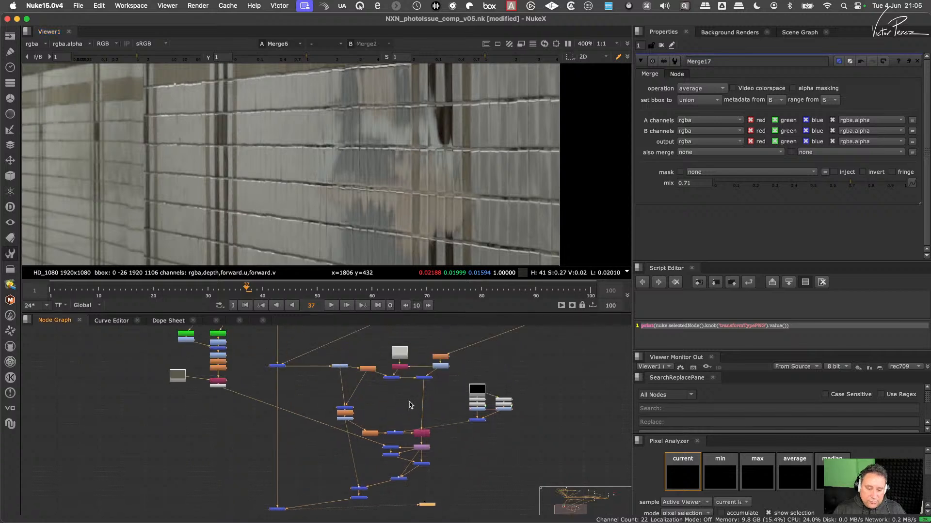
scroll(324, 427, up, 1)
middle_drag(324, 427, 404, 402)
scroll(460, 428, up, 3)
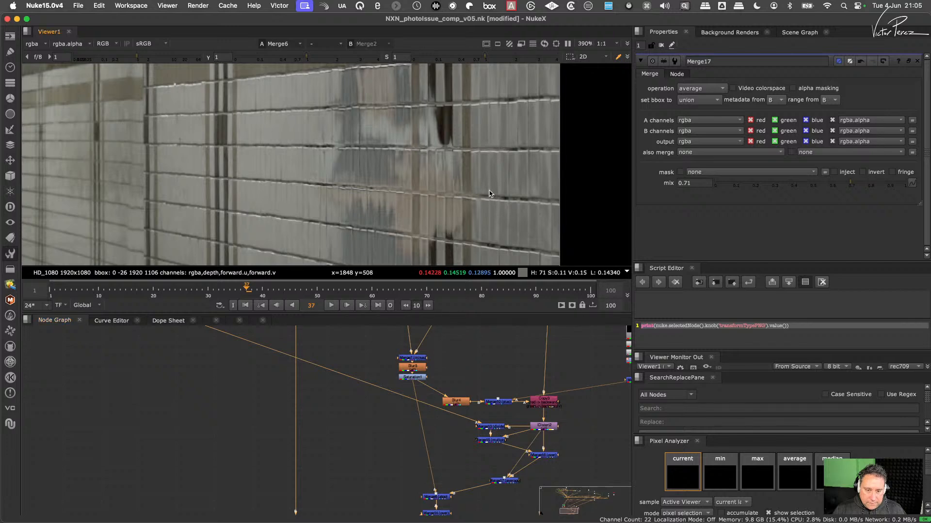
scroll(488, 193, down, 4)
scroll(475, 193, up, 2)
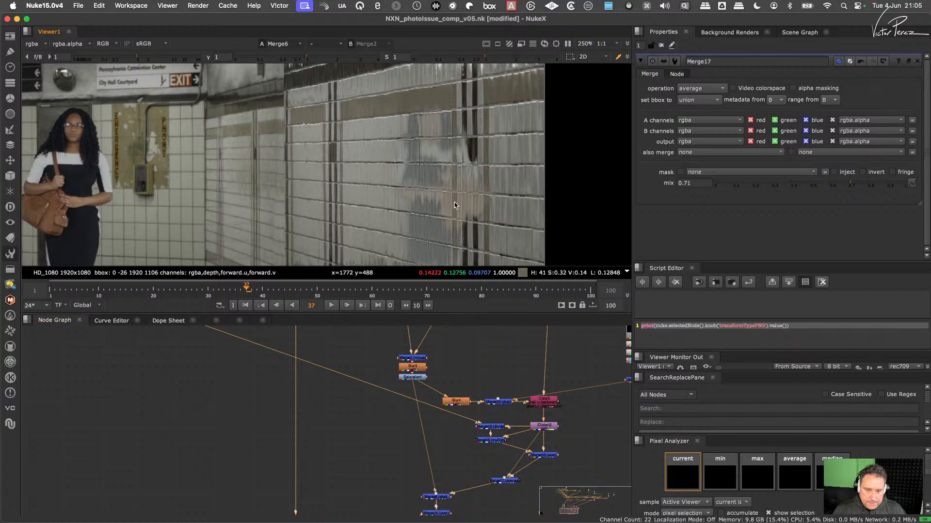
scroll(448, 194, up, 2)
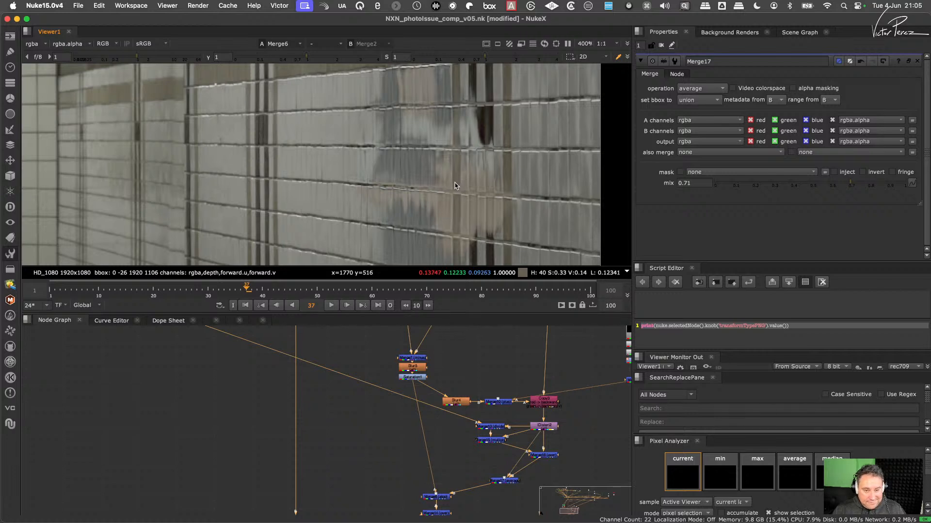
scroll(473, 180, down, 2)
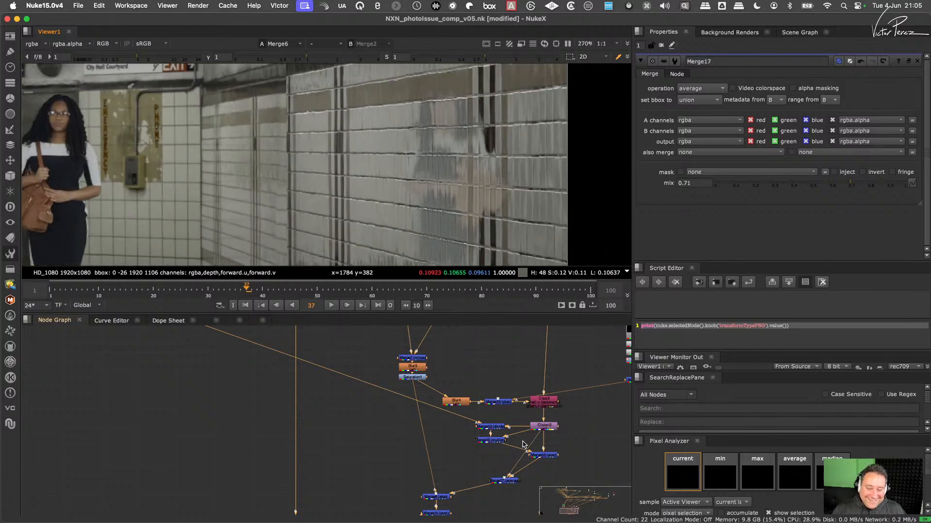
- Delete the Merge13 (divide) and Merge15 (multiply) nodes beside IDistort2
key(f)
scroll(258, 478, up, 5)
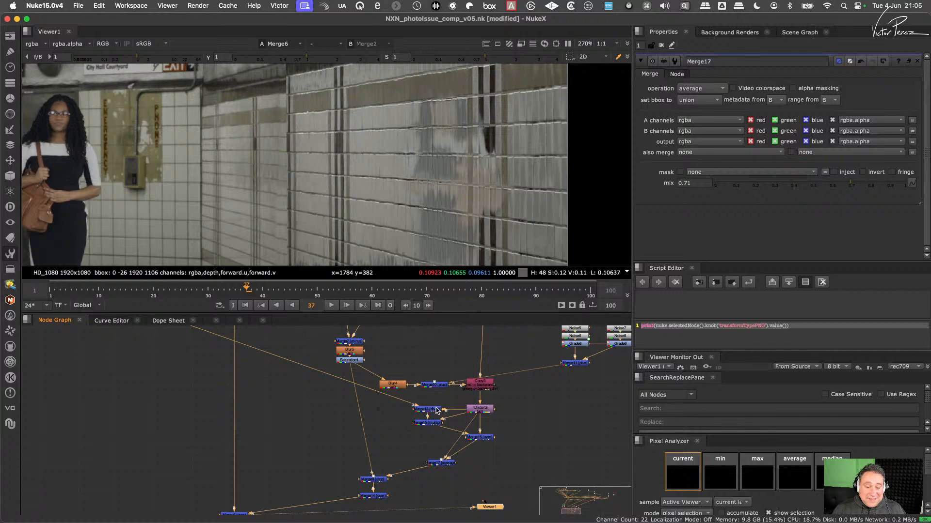
scroll(437, 410, up, 1)
scroll(466, 97, up, 3)
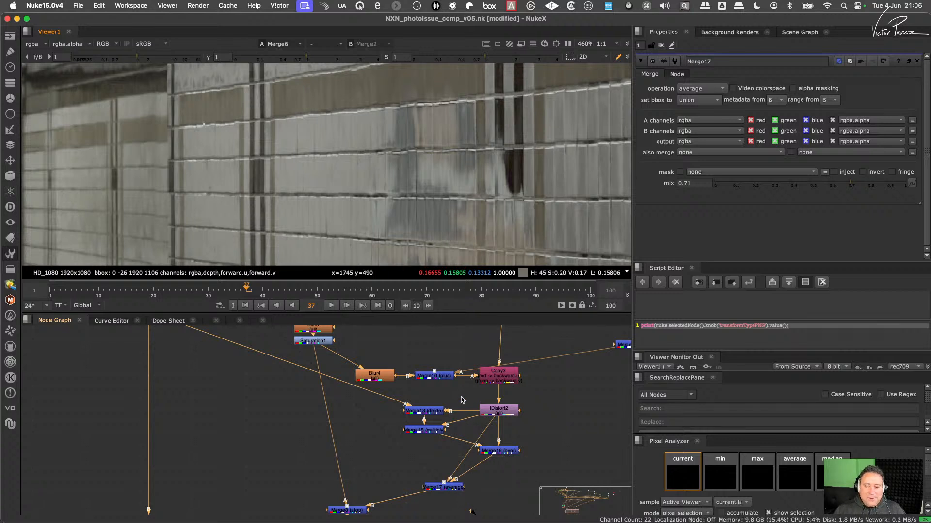
drag(463, 398, 407, 452)
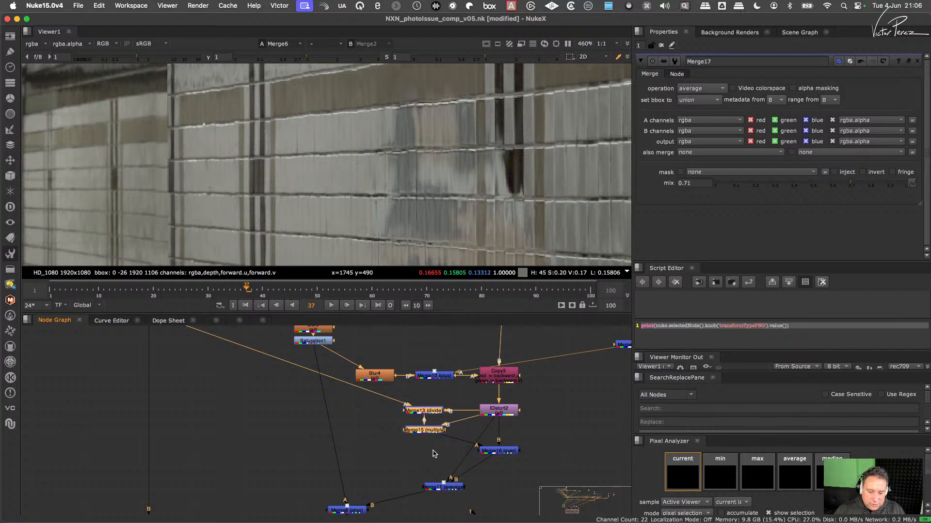
key(Delete)
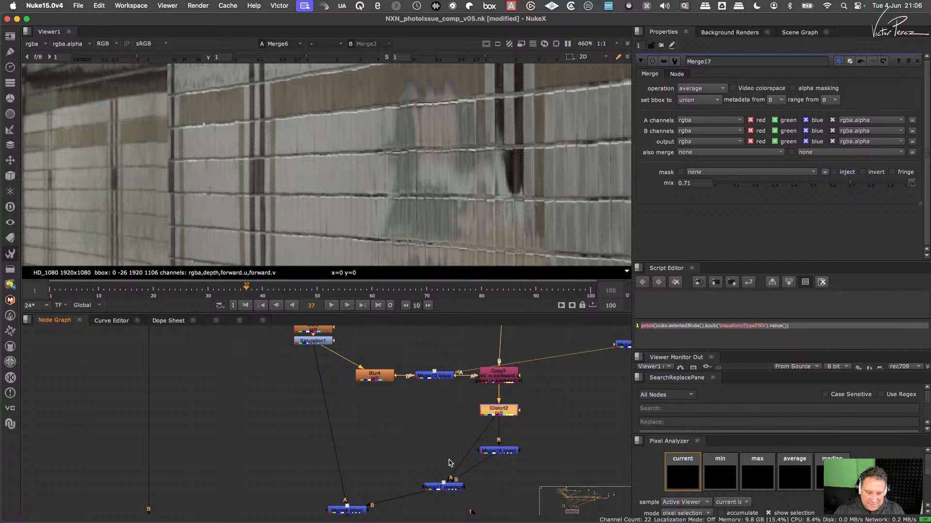
- Delete the Merge16 (over) and Merge17 (average) nodes below IDistort2, and view the IDistort2 output
scroll(486, 457, down, 2)
middle_drag(484, 459, 472, 434)
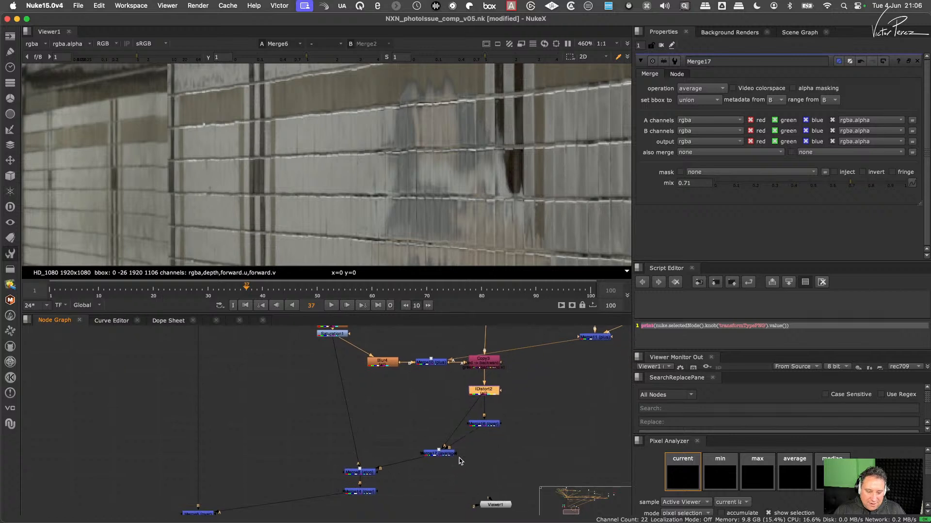
drag(408, 425, 485, 476)
drag(528, 409, 408, 471)
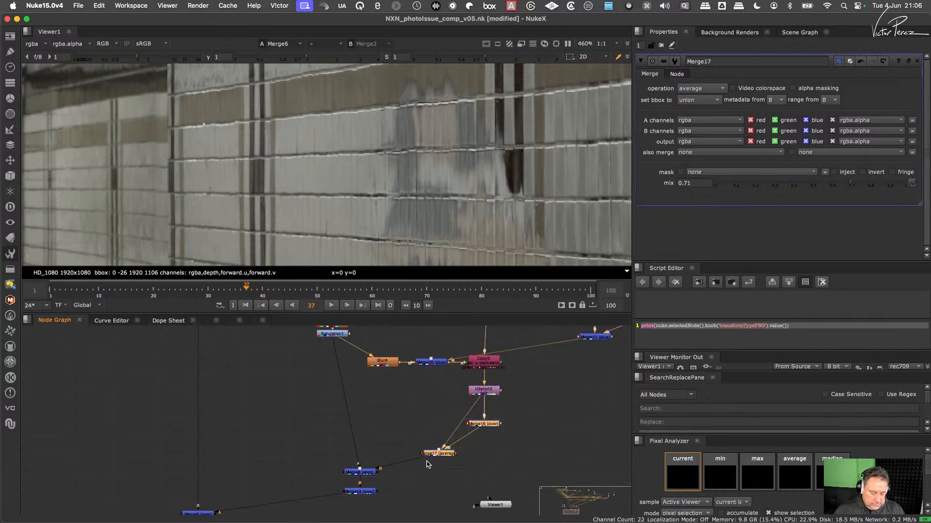
key(Delete)
key(1)
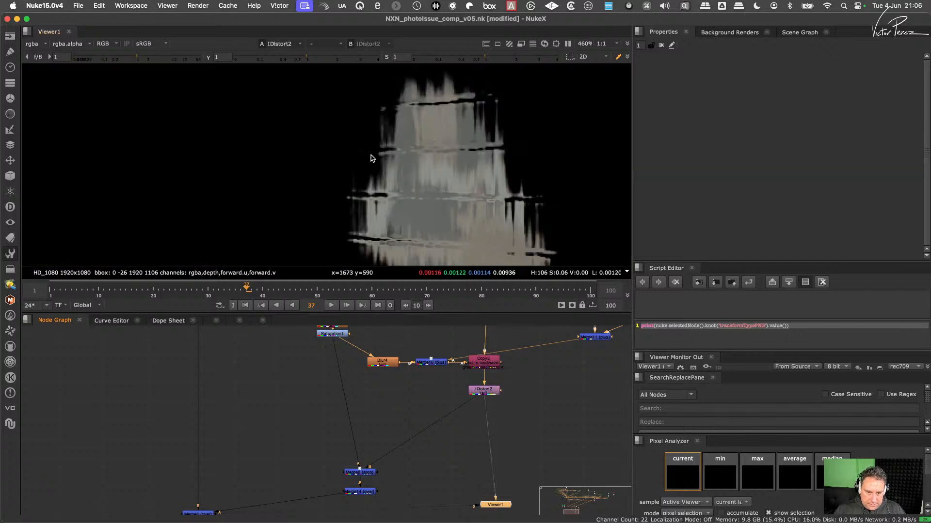
- View the Merge6 output and examine the reflection on the tiled wall and the IDistort2 branch feeding it
middle_drag(339, 469, 443, 387)
drag(347, 408, 251, 466)
key(1)
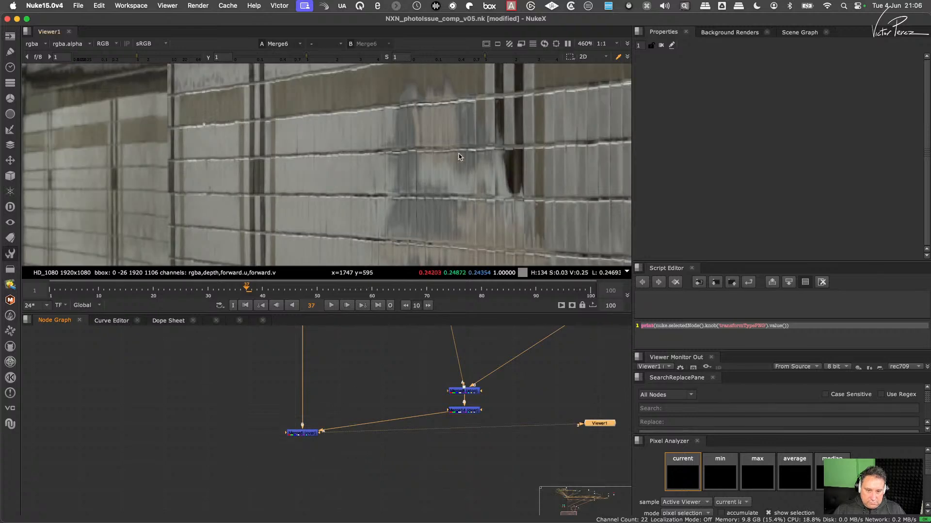
scroll(462, 152, down, 3)
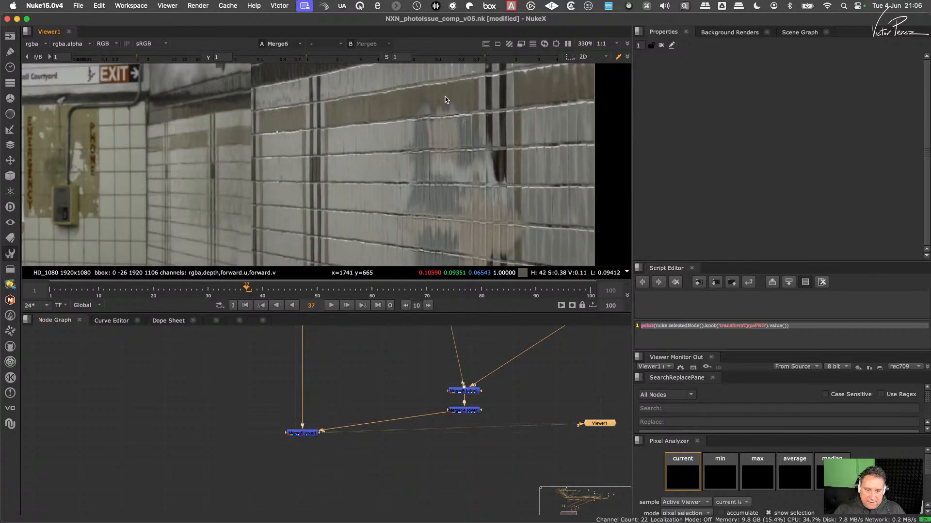
middle_drag(521, 380, 516, 437)
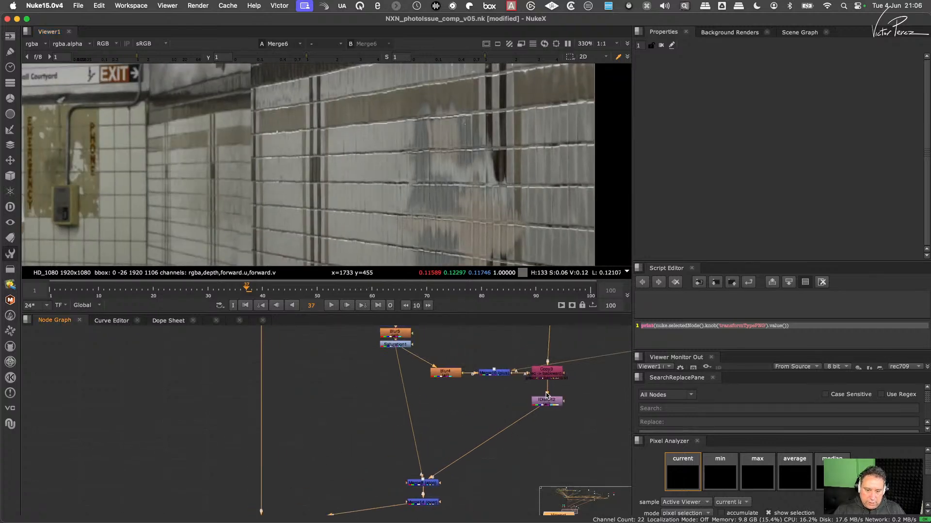
middle_drag(546, 396, 537, 457)
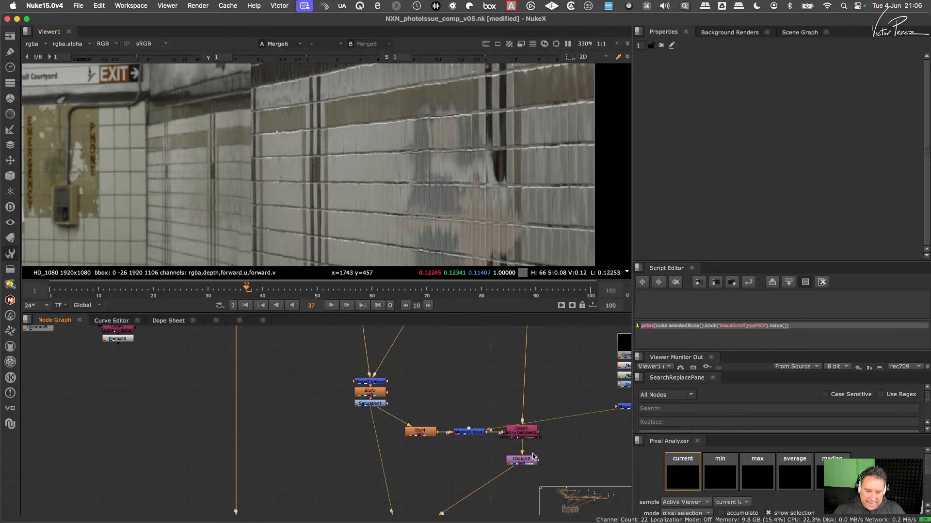
scroll(511, 469, down, 2)
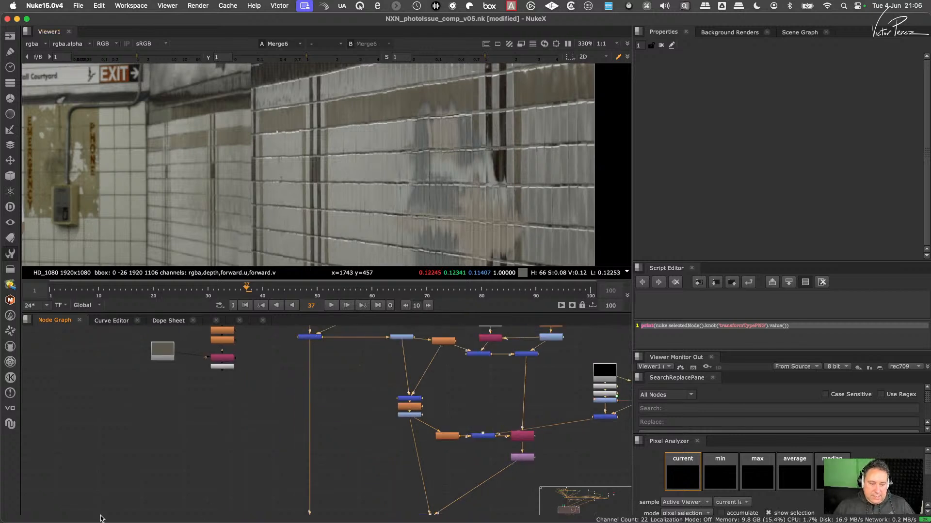
- Move Constant6 closer to the IDistort2 branch and add a Merge with input A on Constant6 and input B on IDistort2
drag(164, 358, 252, 429)
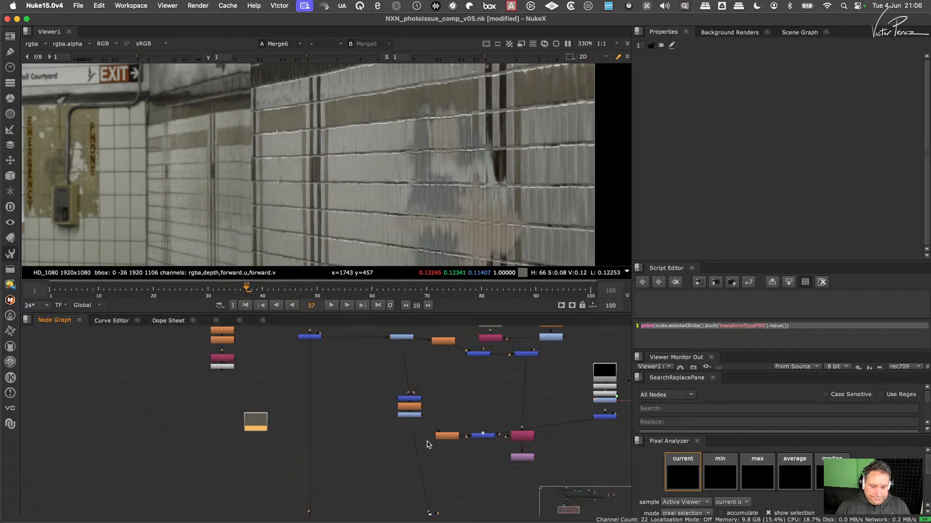
scroll(477, 445, up, 2)
middle_drag(478, 444, 440, 402)
click(301, 457)
key(m)
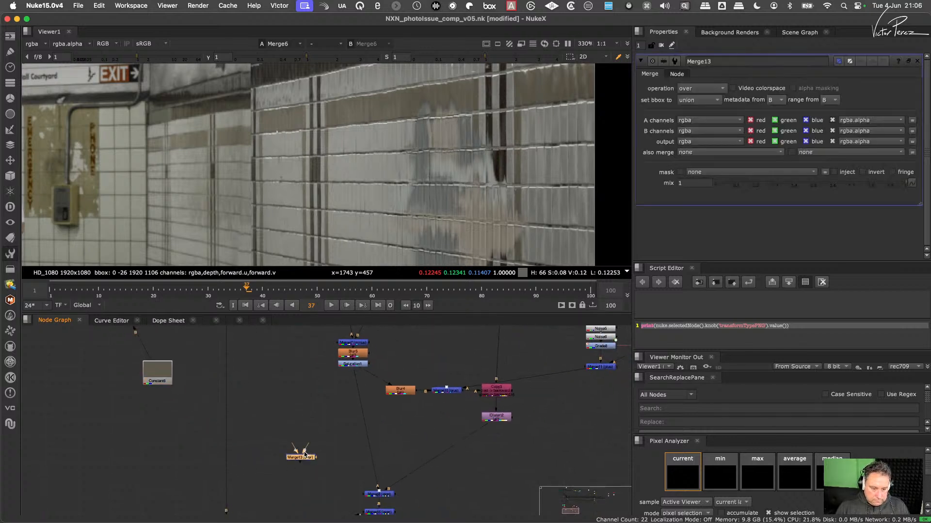
drag(307, 459, 495, 416)
drag(306, 425, 158, 372)
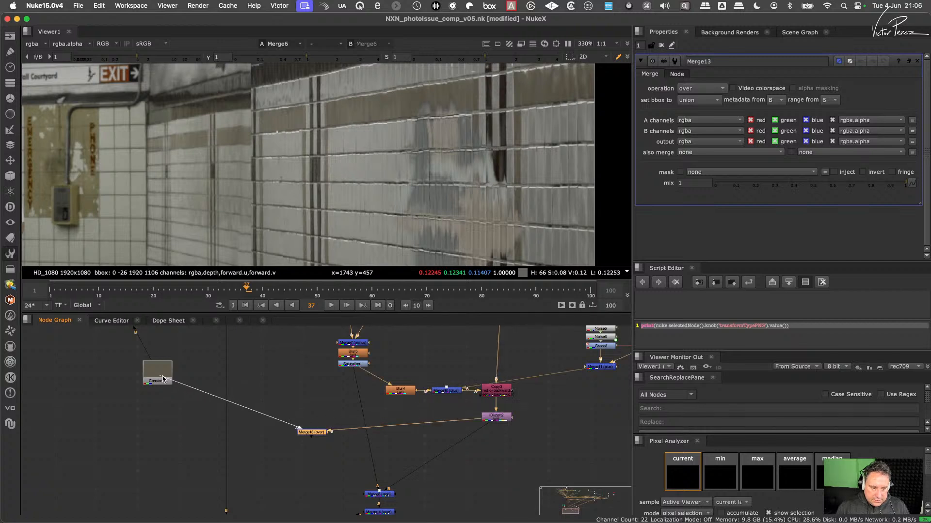
drag(311, 432, 318, 426)
- Set the Merge13 operation to divide and view its output
click(718, 89)
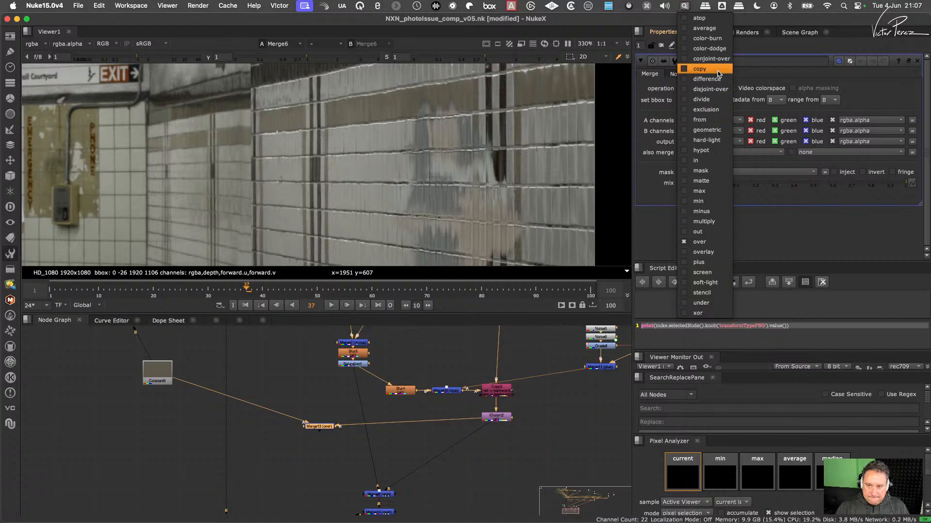
click(713, 101)
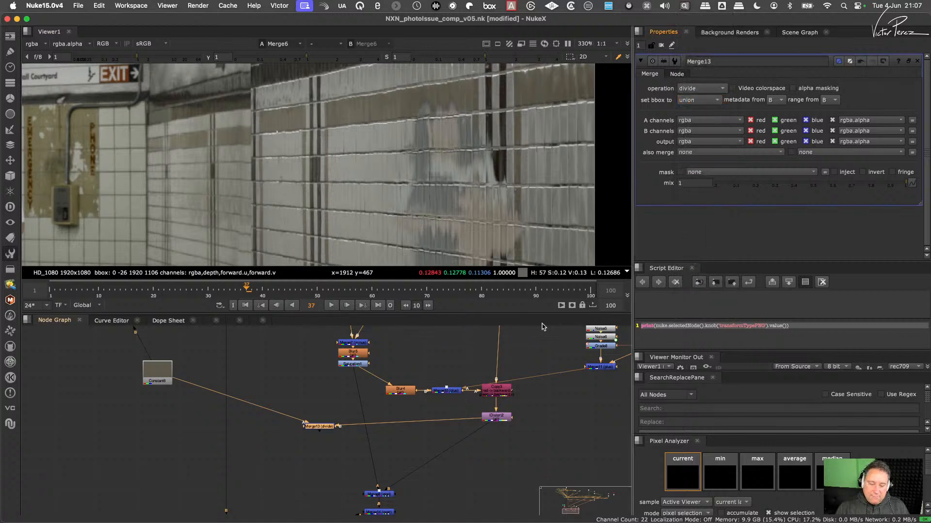
key(1)
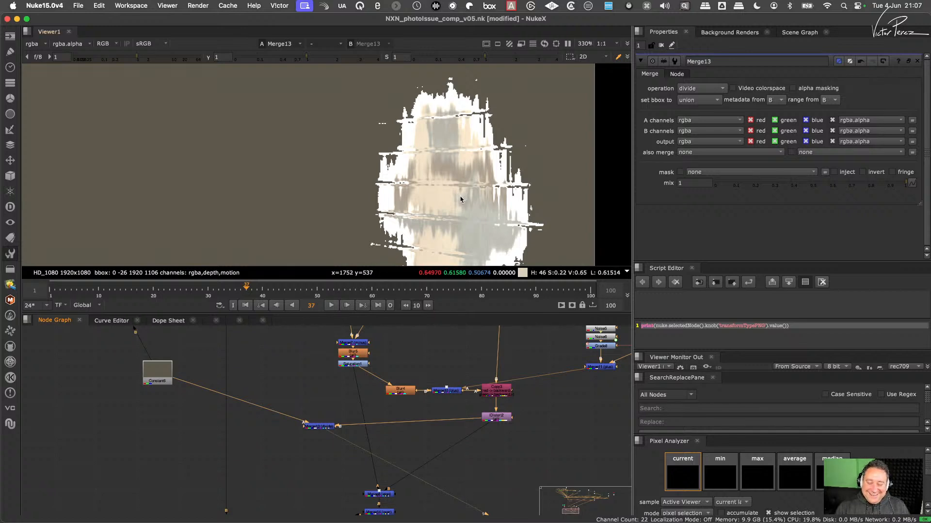
- Insert an Unpremult node between IDistort2 and Merge13
scroll(417, 417, up, 1)
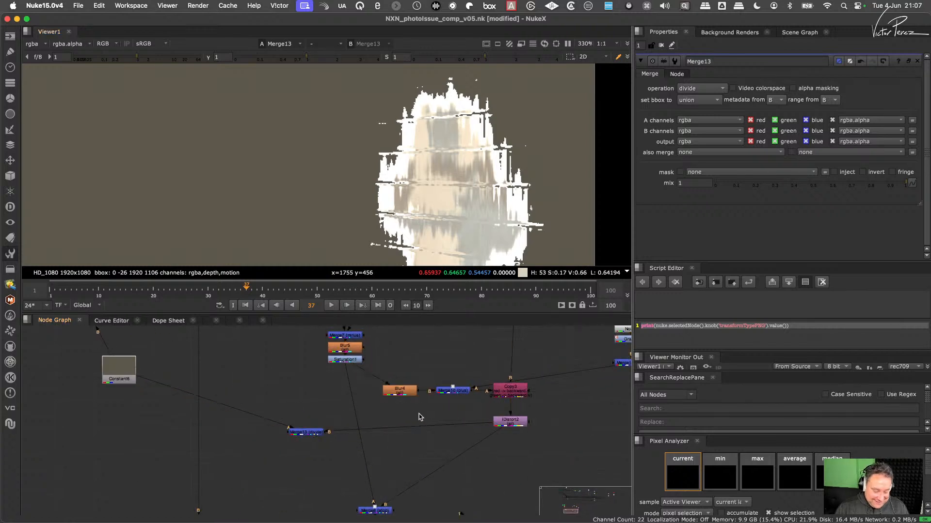
key(Tab)
text(un)
key(Down)
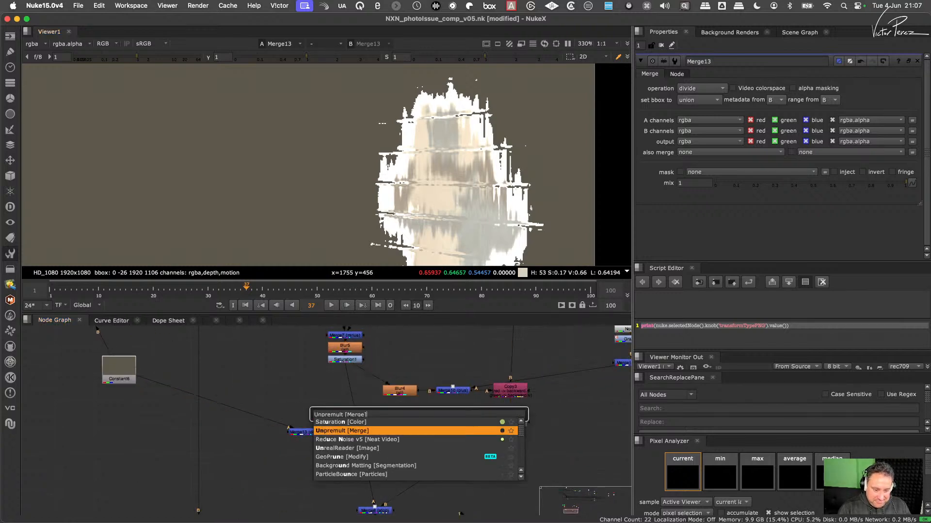
key(Return)
drag(423, 418, 421, 431)
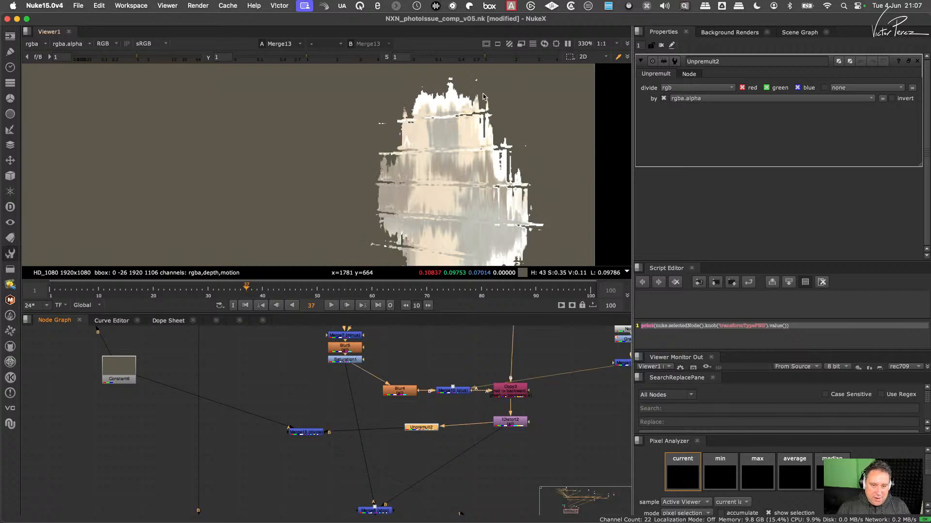
- Add a multiply Merge below Merge13 with input A on Constant6 and input B on Merge13, and view its output
click(311, 482)
key(m)
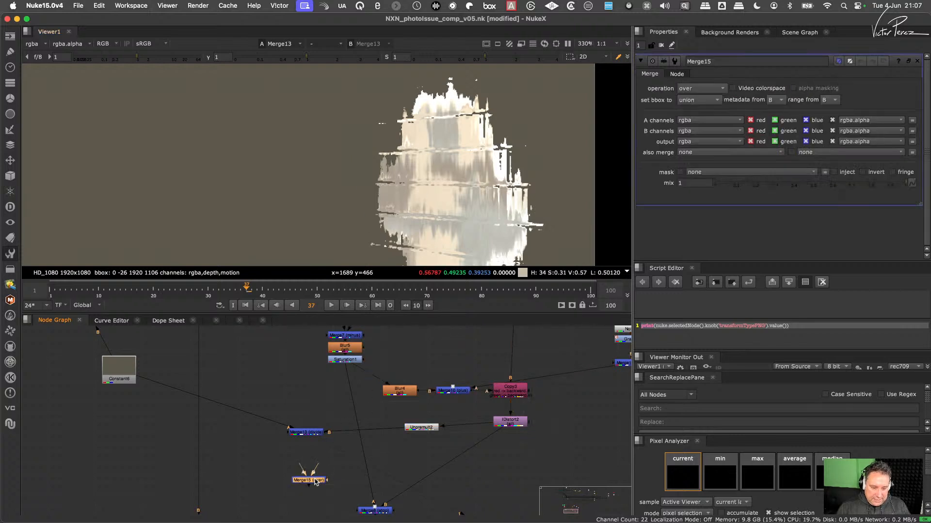
drag(315, 471, 123, 376)
drag(318, 481, 318, 467)
click(702, 88)
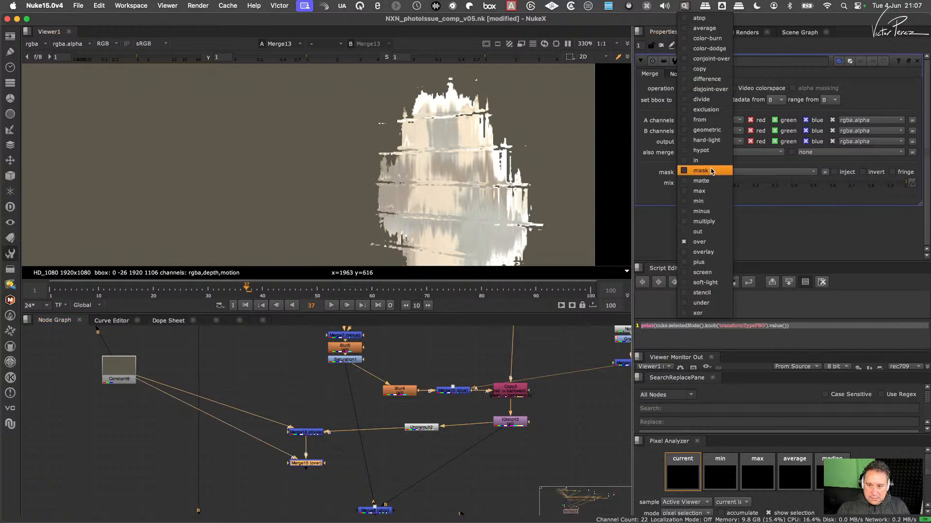
click(705, 222)
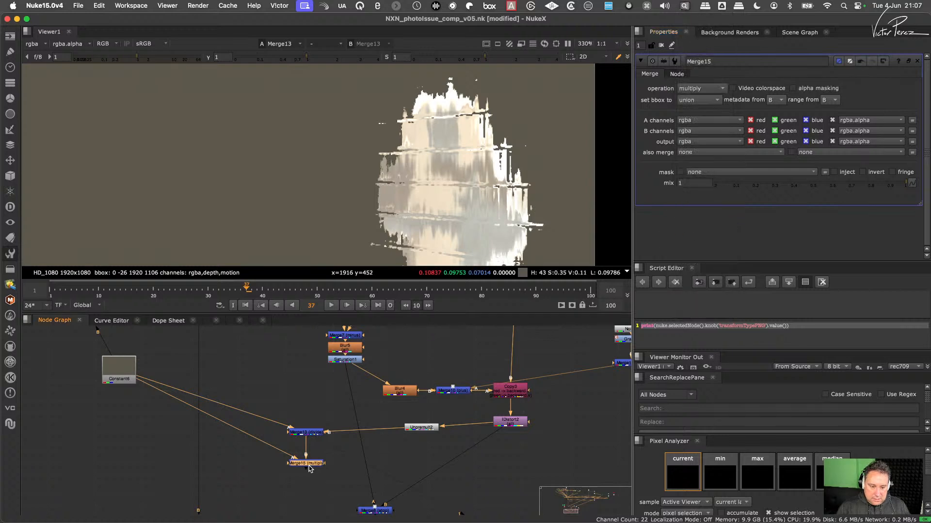
key(1)
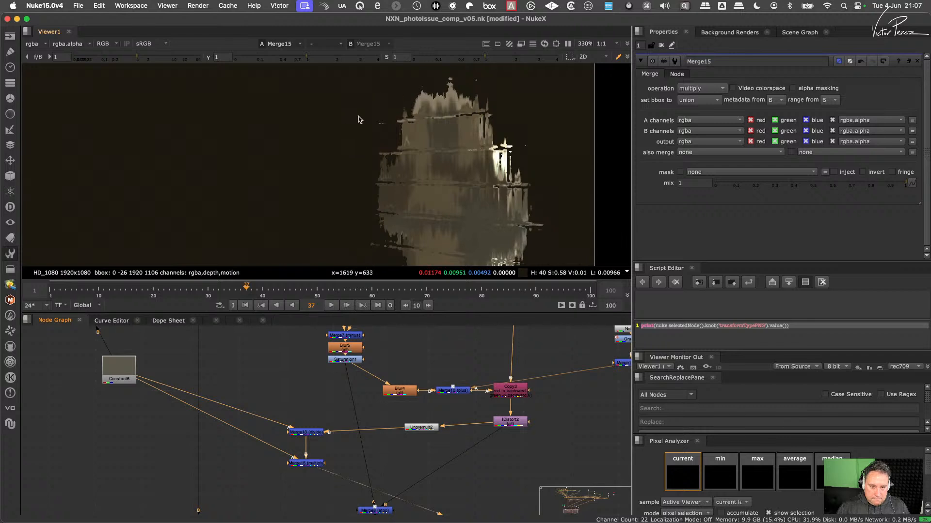
- Compare the IDistort2 output with the Merge15 multiply output
click(508, 423)
key(1)
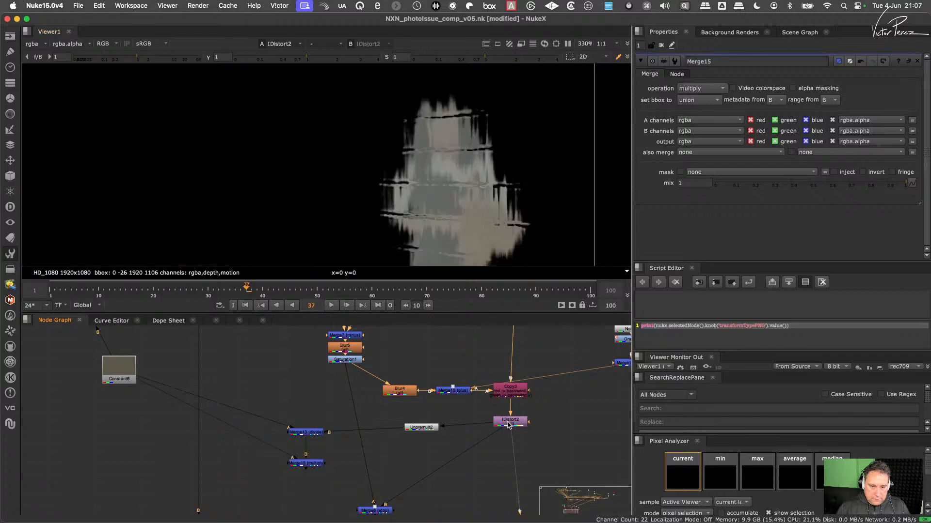
click(313, 464)
key(1)
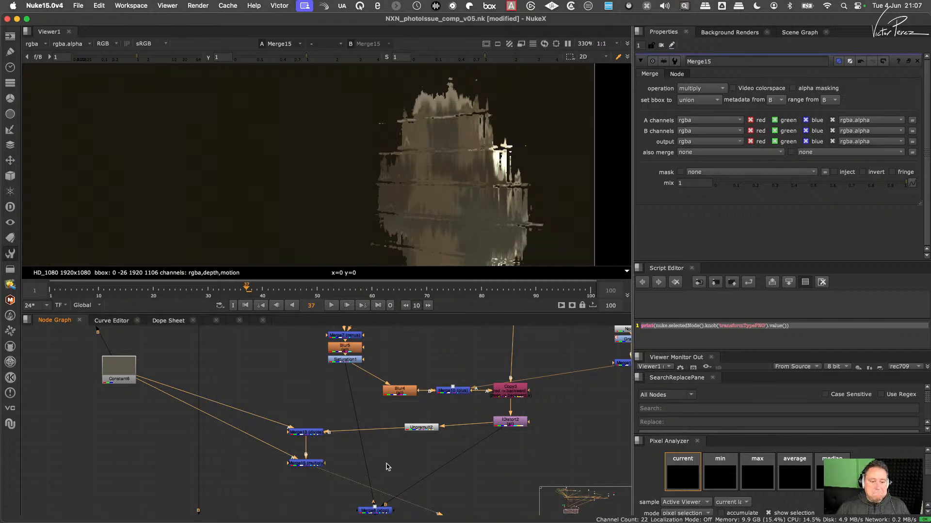
- Add a Copy node below Merge15 and connect its A input to Blur6 under Median1
click(316, 463)
scroll(324, 412, up, 3)
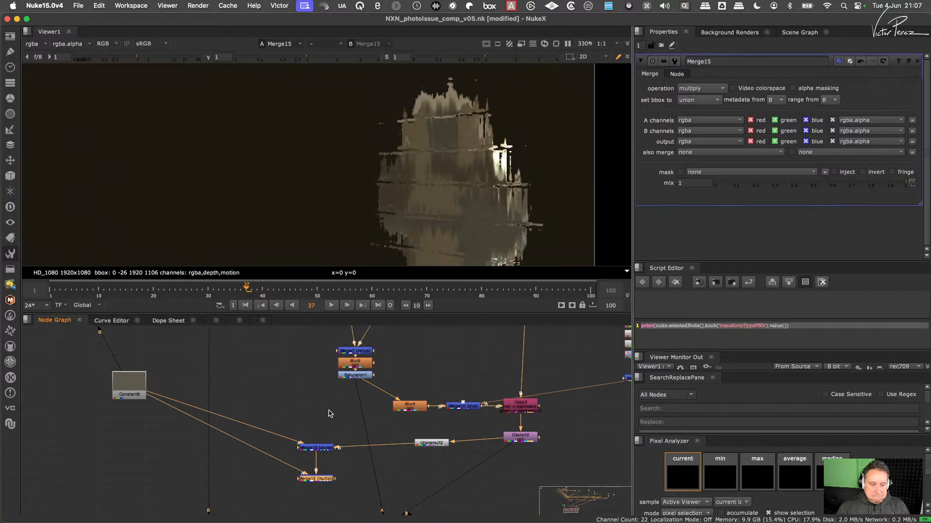
click(286, 399)
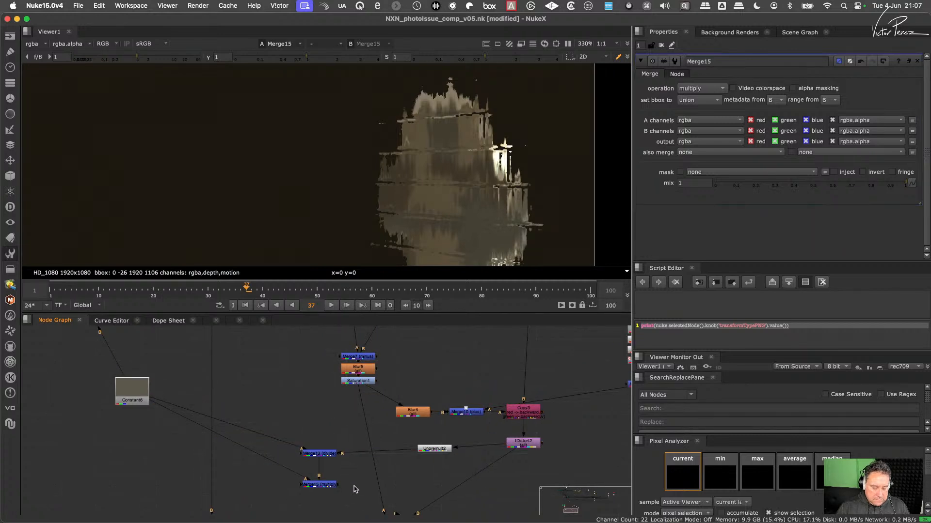
key(k)
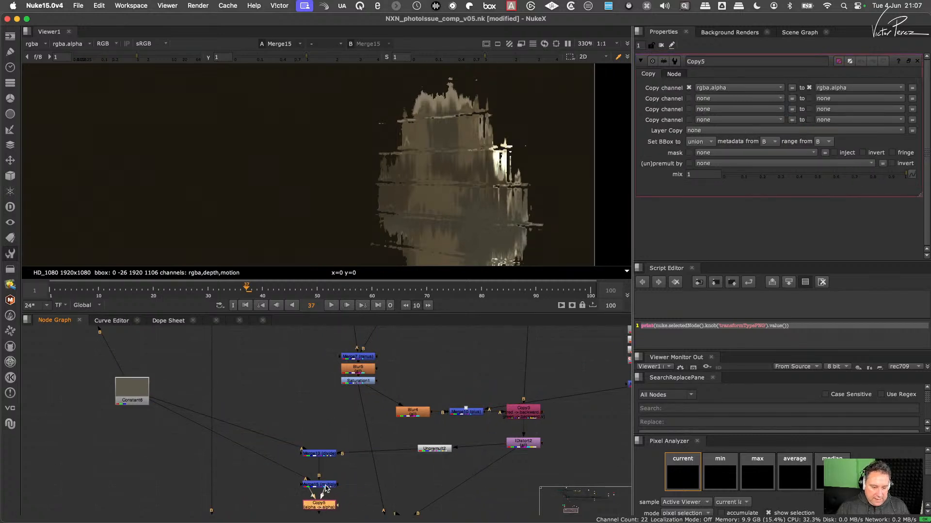
drag(326, 488, 109, 416)
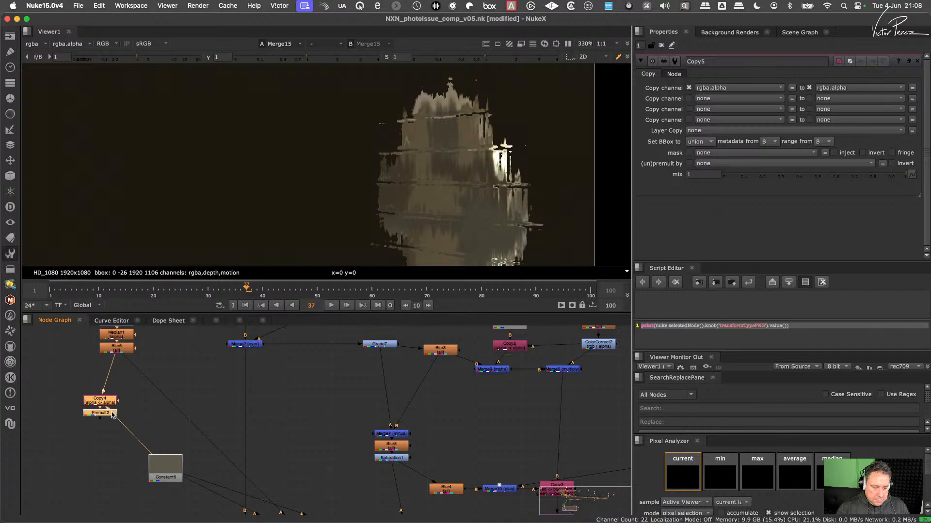
- Move the Premult2 node from Copy4 to directly below Copy5, and delete Copy4
click(113, 413)
key(Delete)
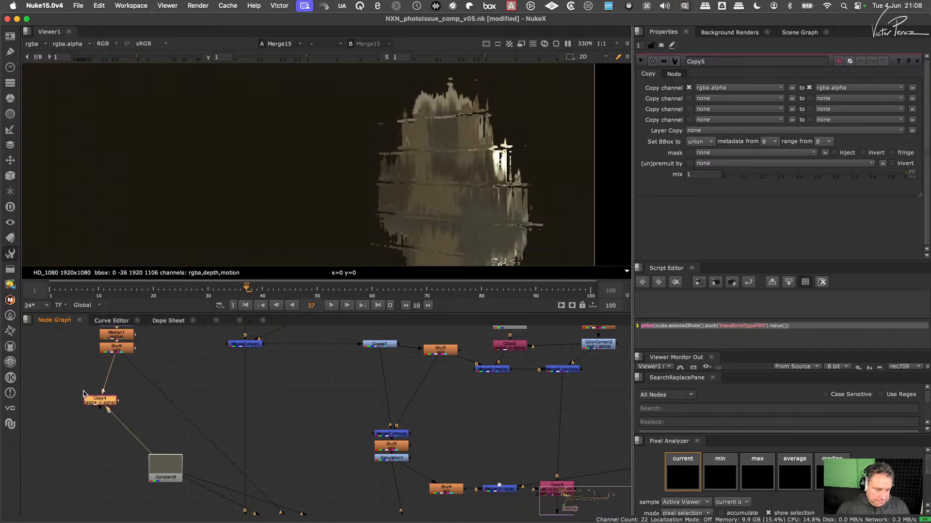
drag(65, 378, 127, 430)
key(Delete)
middle_drag(266, 434, 255, 305)
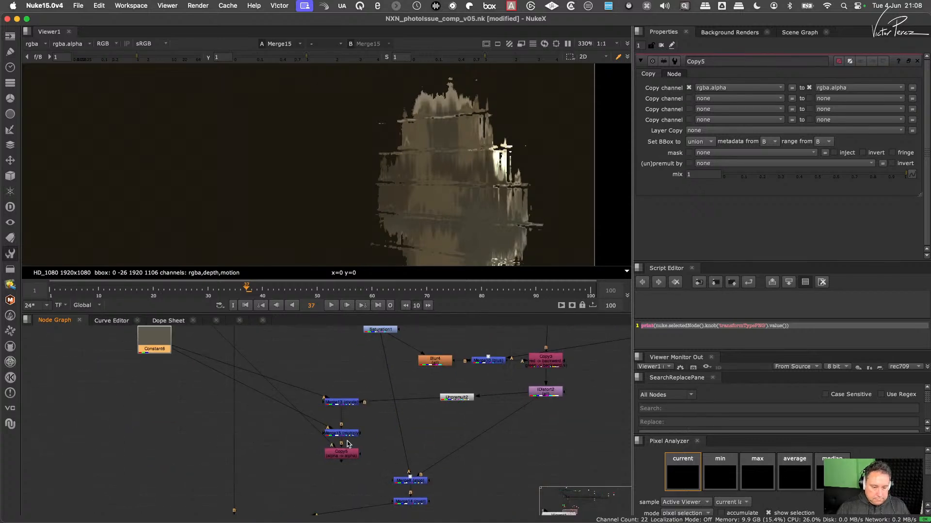
click(346, 445)
key(super+v)
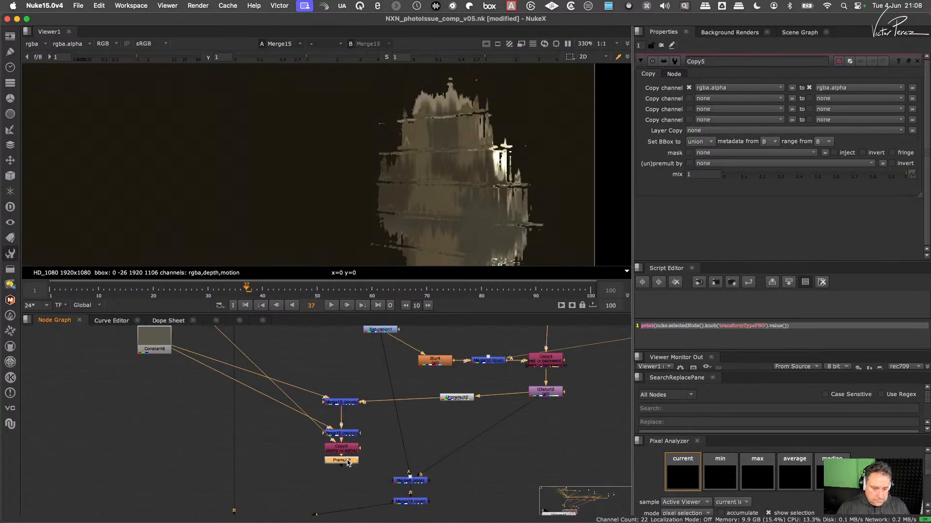
- Compare the outputs of Premult2, Unpremult2 and IDistort2 in the viewer
key(1)
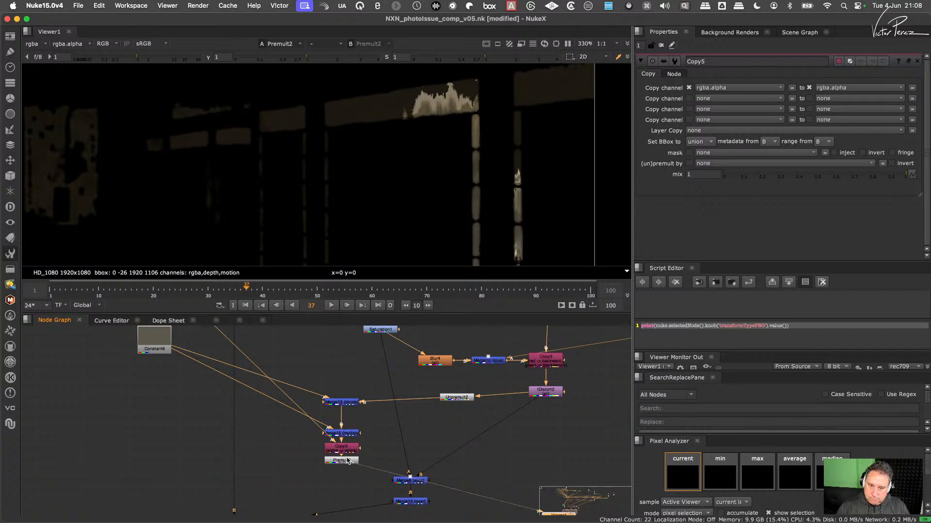
click(456, 398)
key(1)
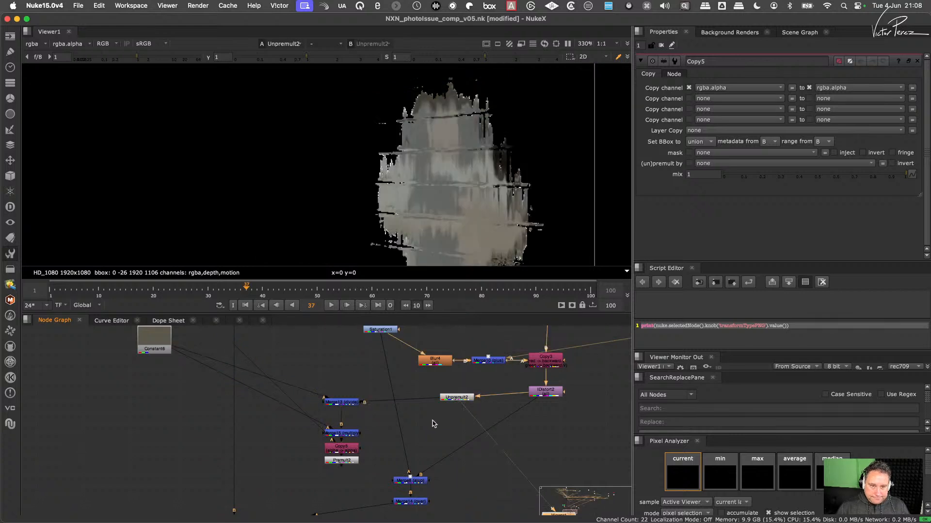
click(543, 396)
key(1)
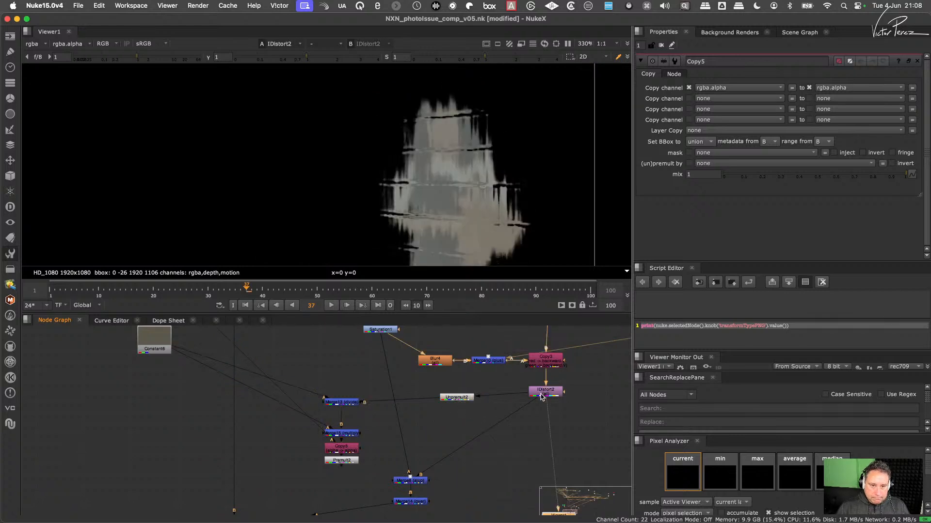
click(457, 397)
key(1)
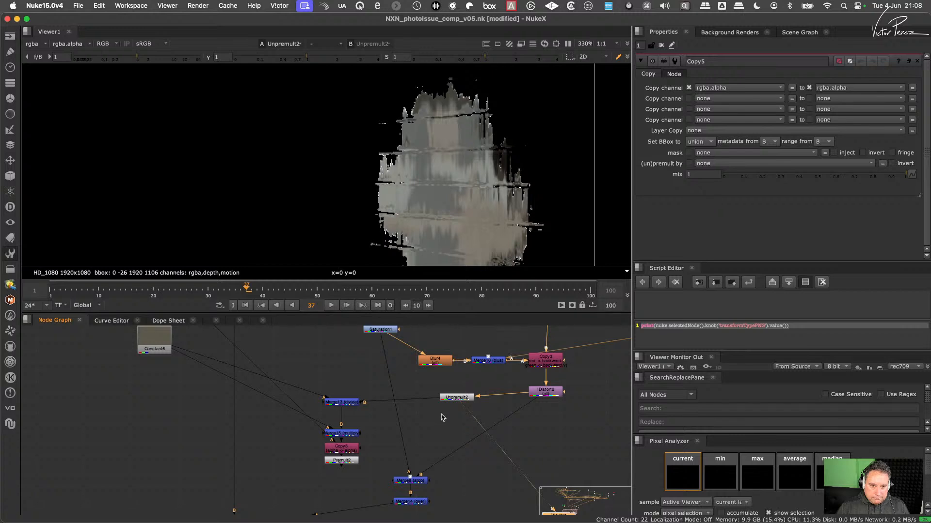
click(343, 461)
key(1)
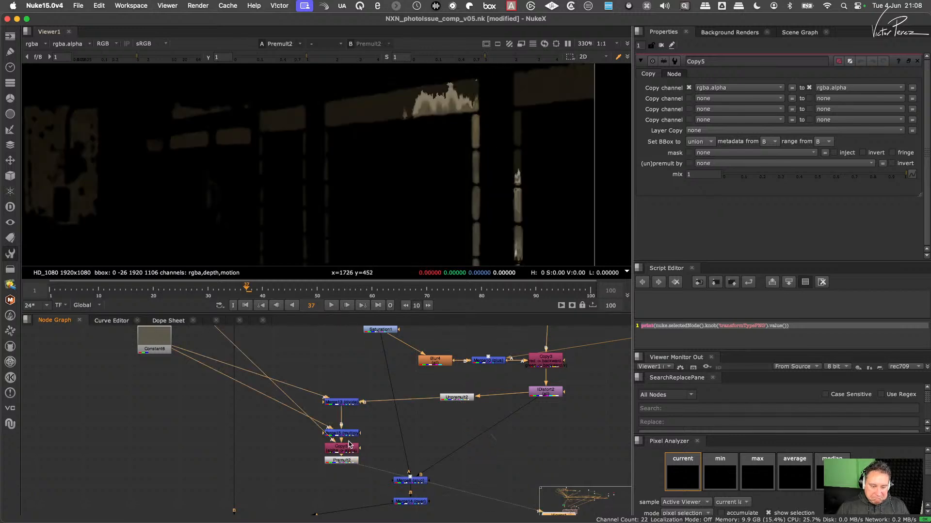
- Disconnect the Copy5 node's A input from Blur6
scroll(349, 445, down, 3)
middle_drag(225, 330, 243, 397)
drag(188, 350, 475, 471)
middle_drag(475, 471, 460, 409)
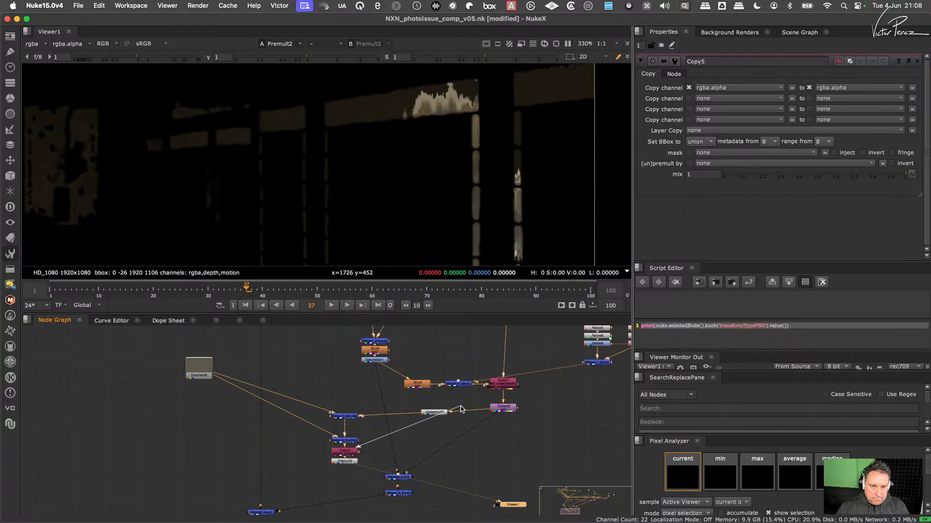
drag(460, 410, 307, 453)
- Delete the Unpremult2 node between IDistort2 and Merge13, and select Premult2
drag(371, 447, 314, 477)
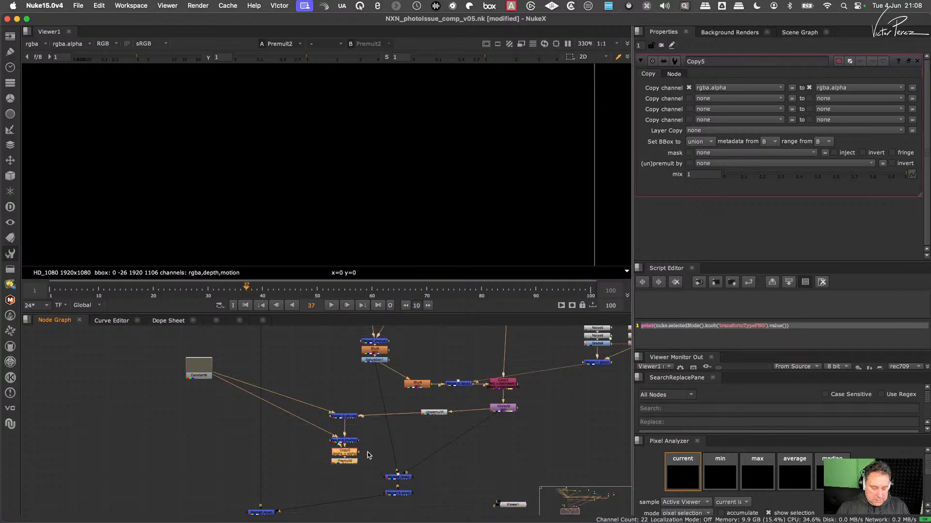
click(434, 413)
key(Delete)
click(344, 460)
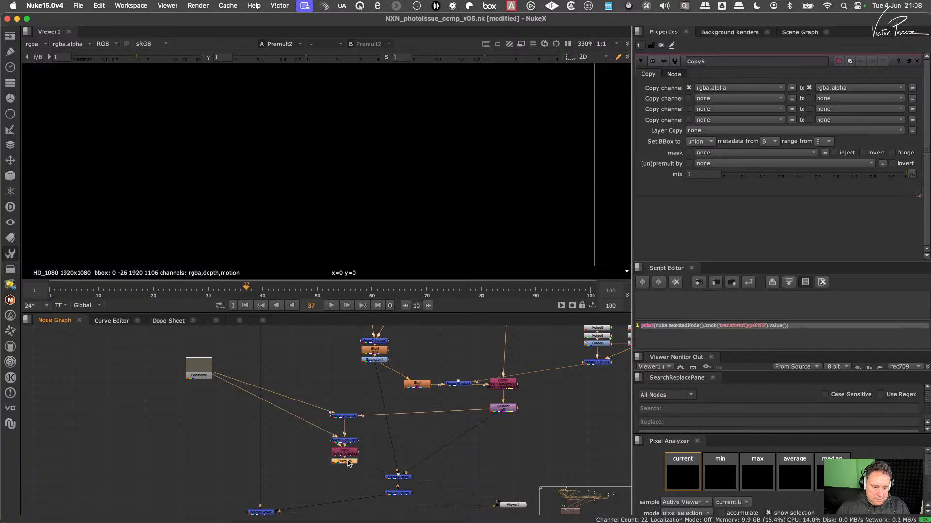
- Delete the Premult2 node and connect Copy5's A input to the branch further up the node graph
key(Delete)
drag(344, 456, 344, 462)
middle_drag(334, 448, 355, 512)
drag(354, 512, 186, 340)
middle_drag(373, 513, 357, 435)
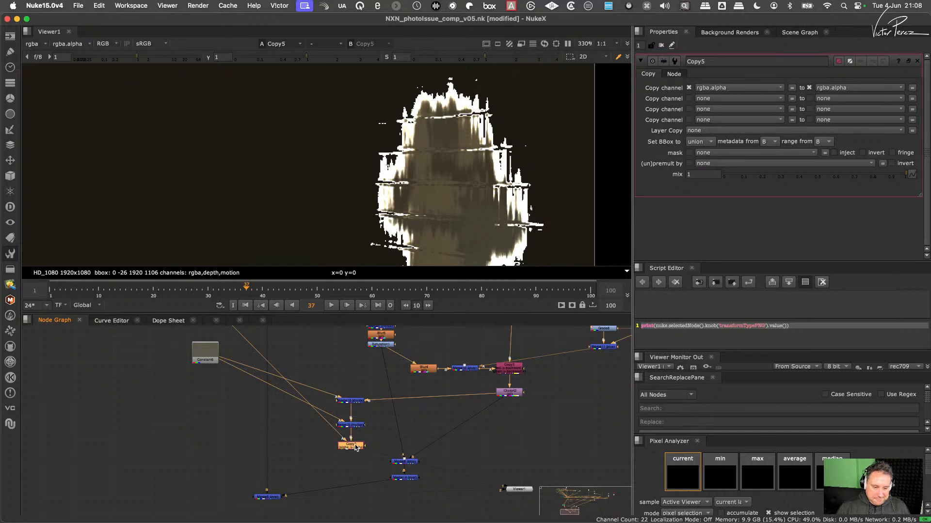
click(372, 436)
click(354, 445)
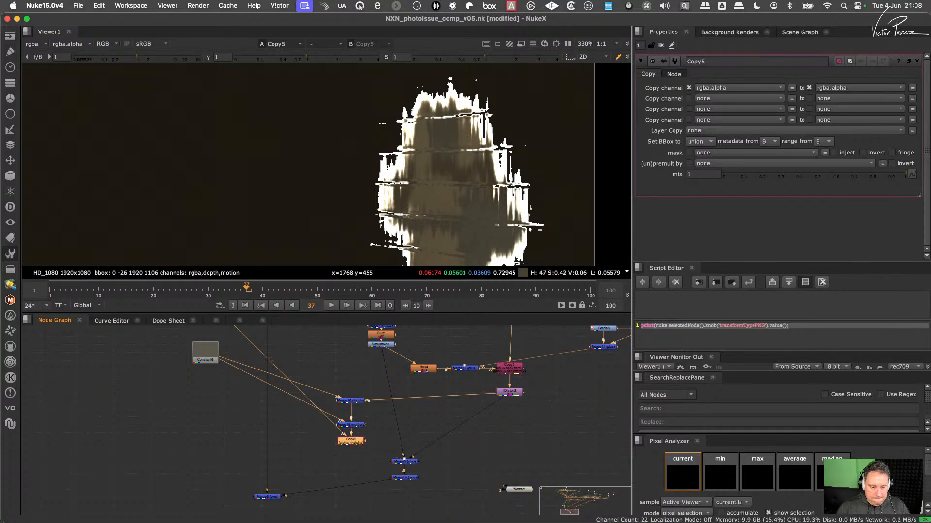
- Add a Premult node directly below Copy5
key(Tab)
text(prem)
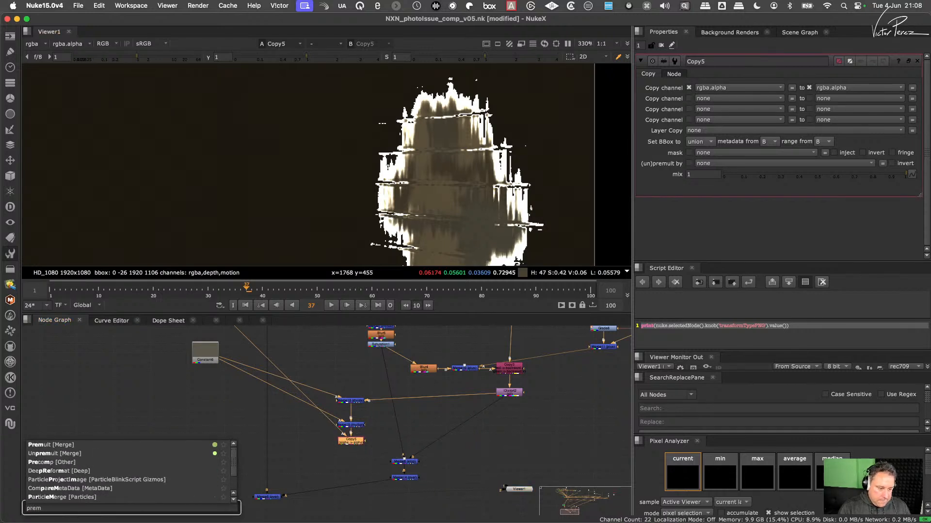
key(Return)
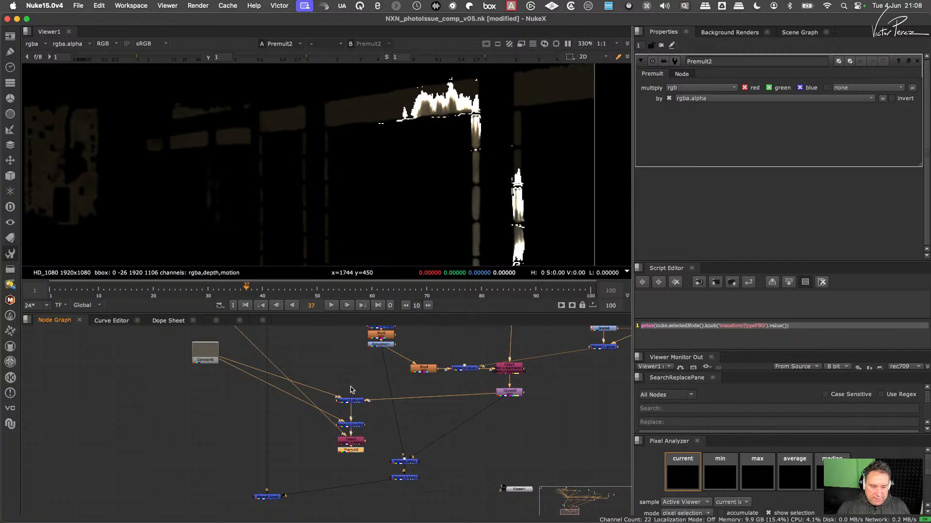
- Delete the two merge nodes fed by Constant6 together with the Copy5 and Premult2 nodes below them
click(360, 413)
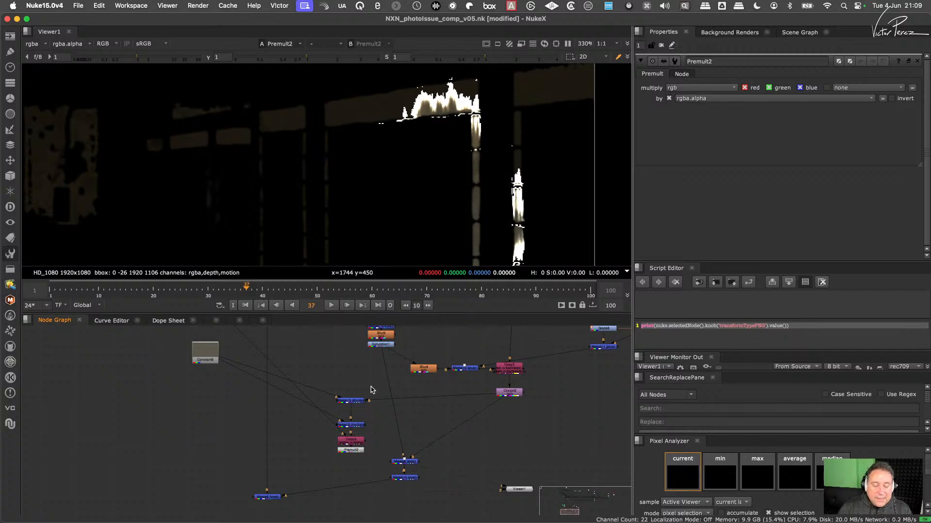
drag(372, 383, 326, 456)
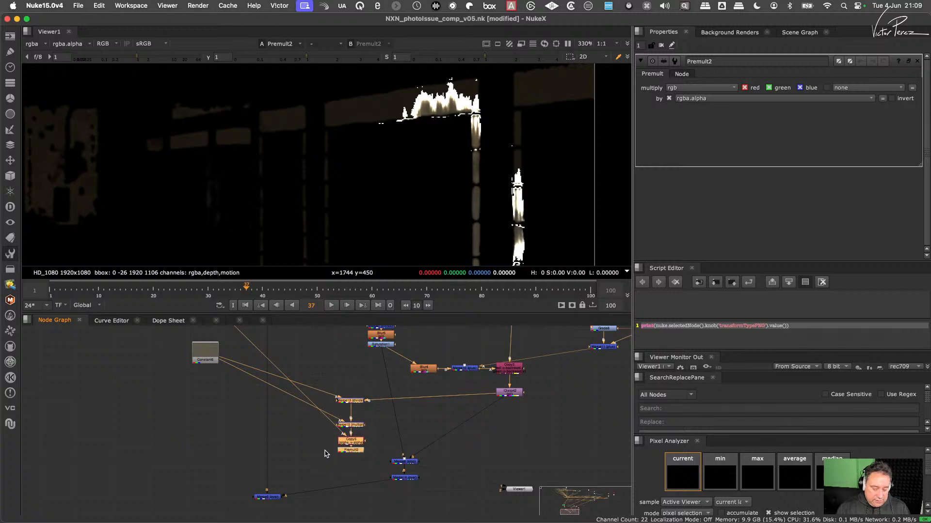
key(Delete)
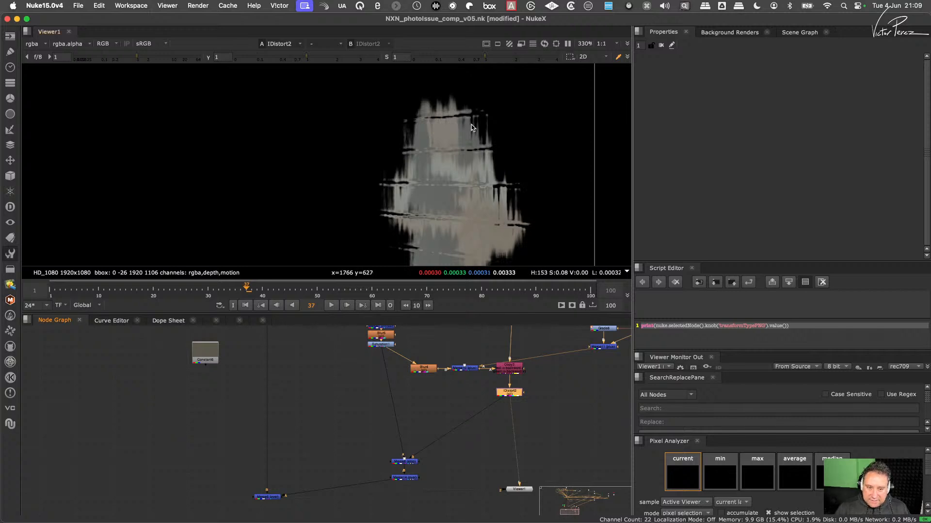
click(548, 421)
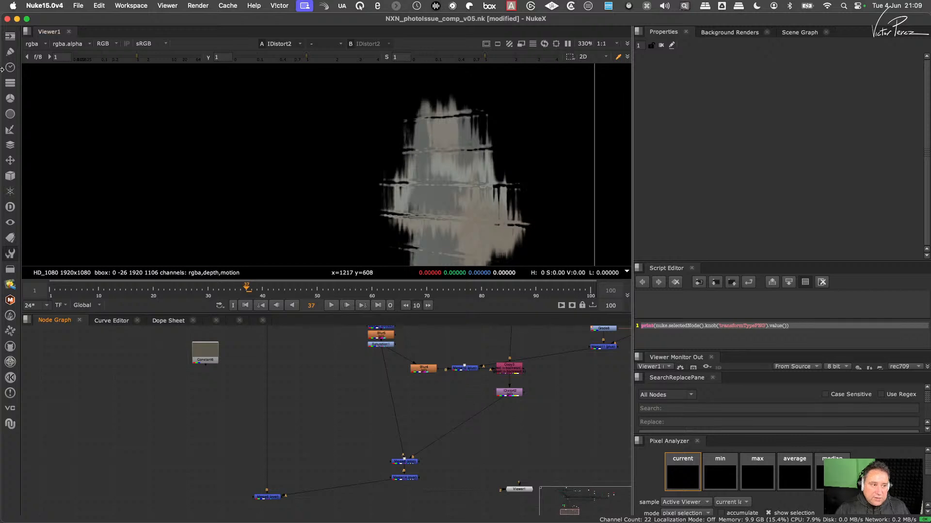
click(11, 98)
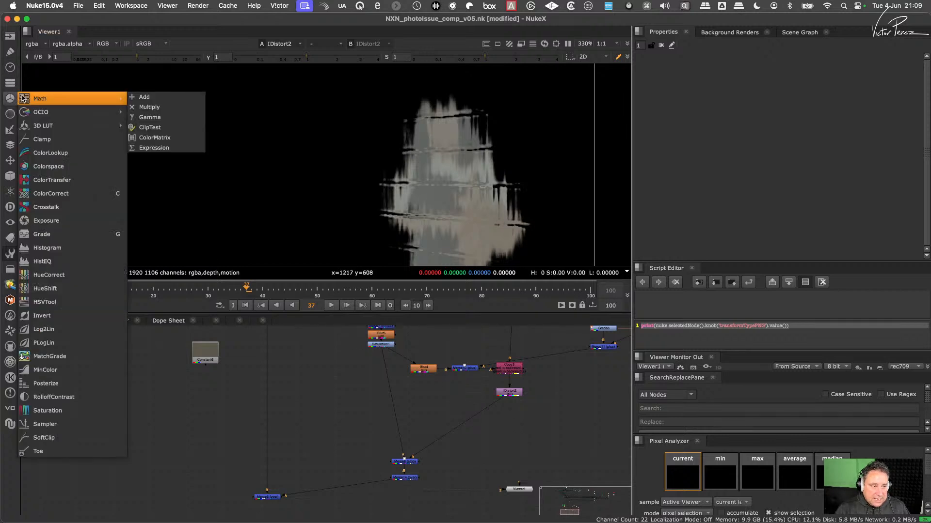
mouse_move(89, 112)
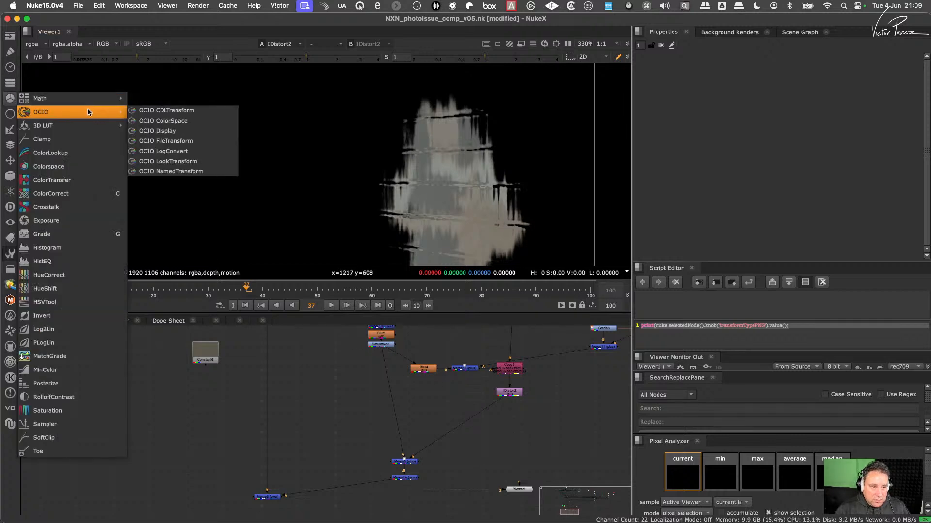
click(163, 121)
drag(472, 401, 560, 412)
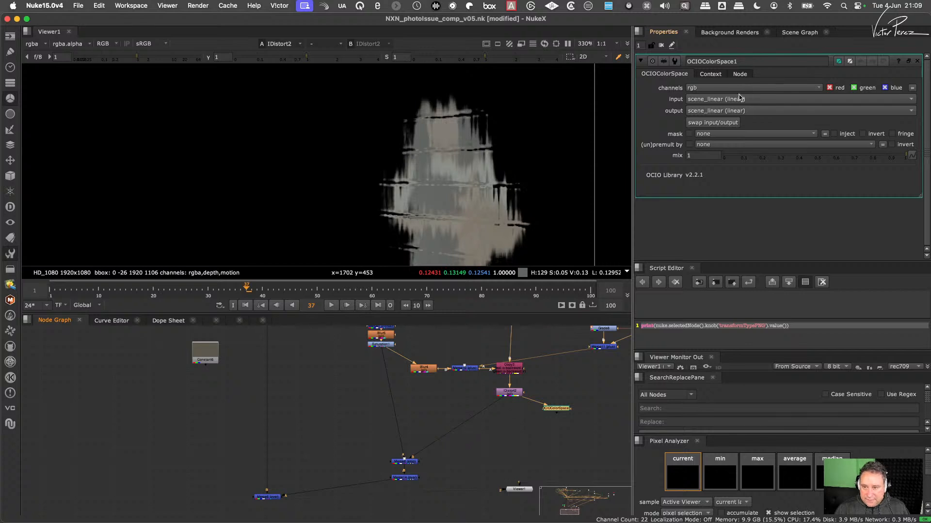
click(735, 111)
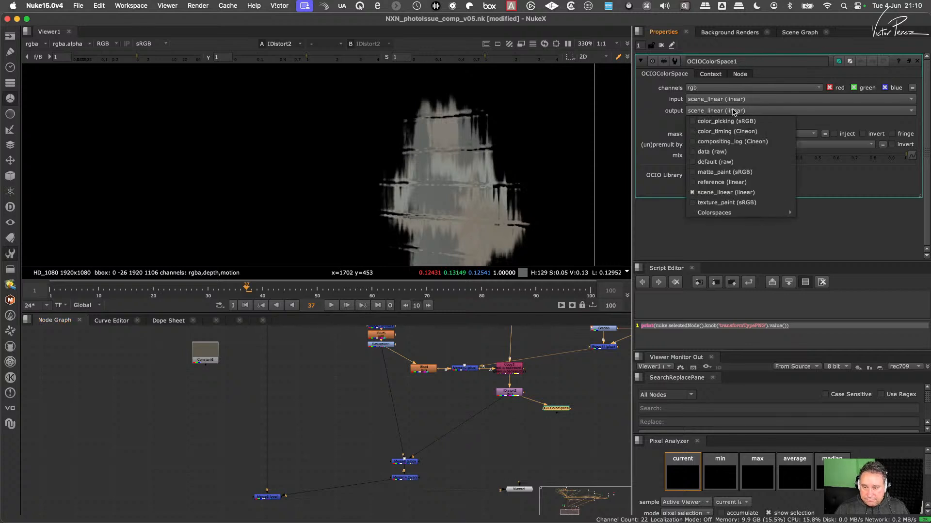
click(593, 387)
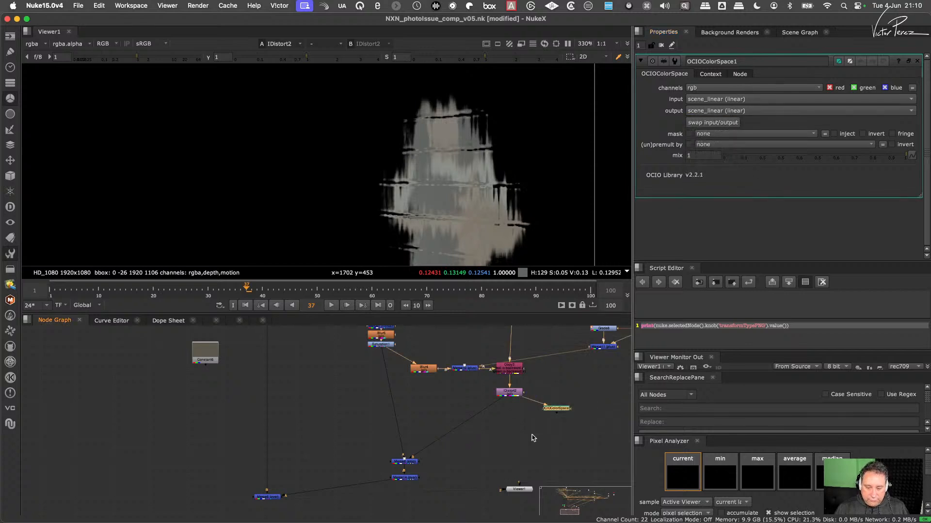
key(Delete)
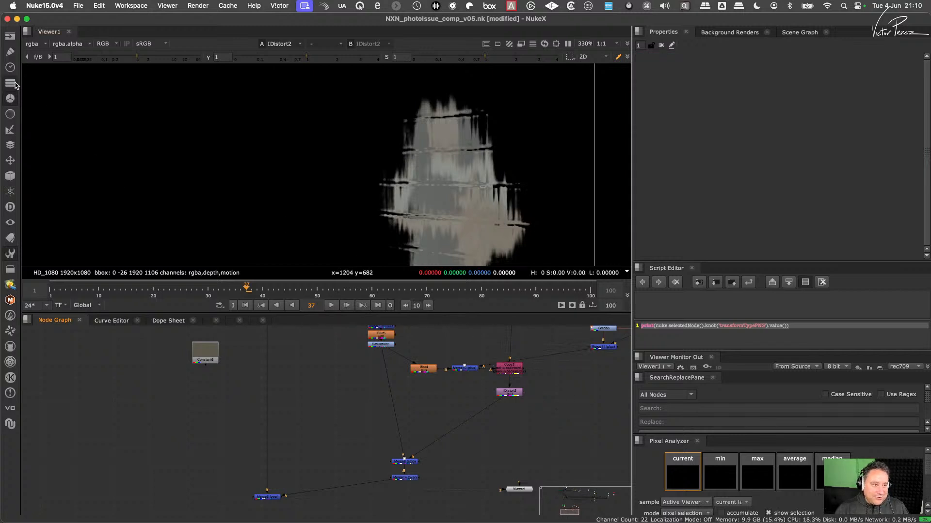
- Add a Colorspace node and connect its input to the output of IDistort2
key(Tab)
text(colo)
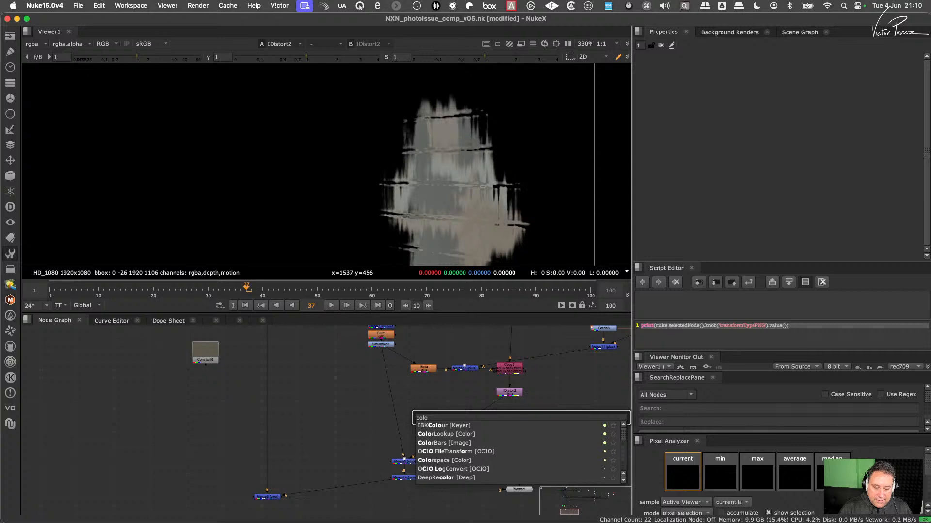
key(Down)
key(Down)
key(Down)
key(Down)
key(Return)
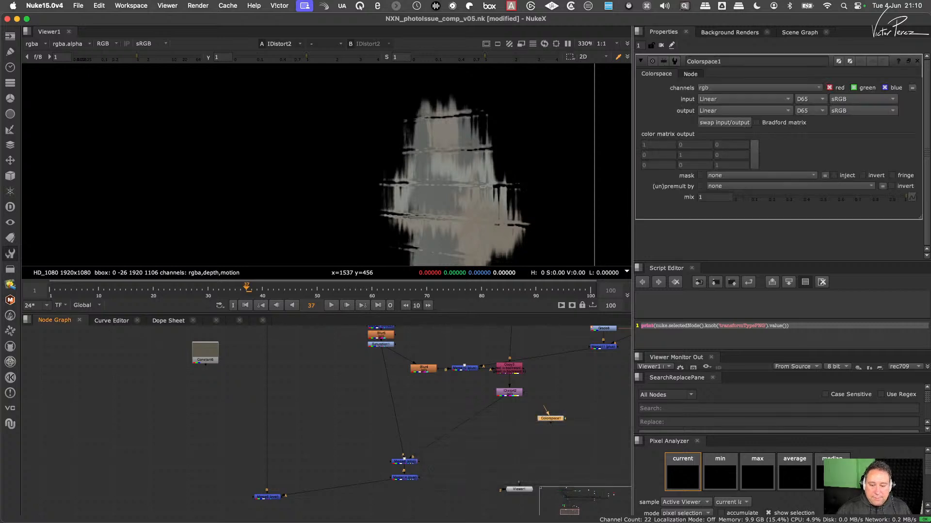
mouse_move(546, 410)
mouse_down()
mouse_move(516, 394)
mouse_move(533, 417)
mouse_up()
- Set the output of the Colorspace node to HSL, keeping Linear as its input
click(760, 99)
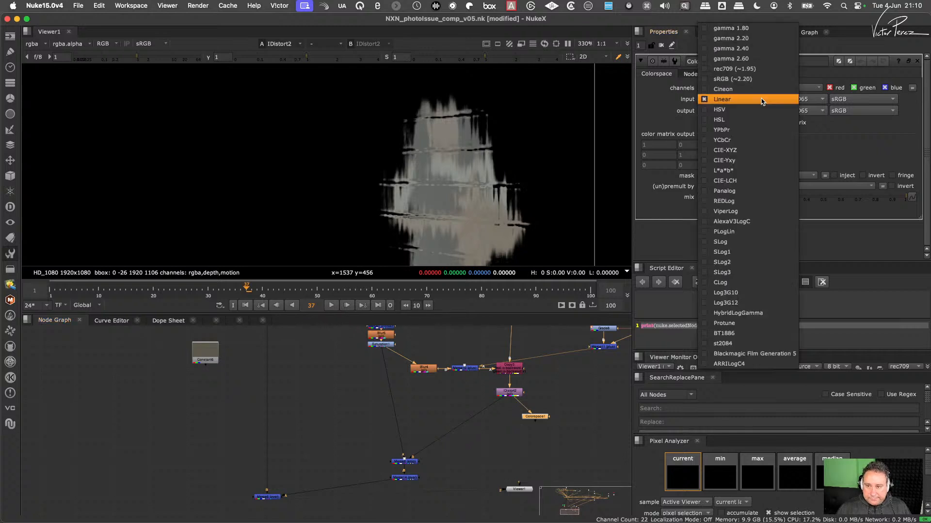
click(667, 107)
click(733, 108)
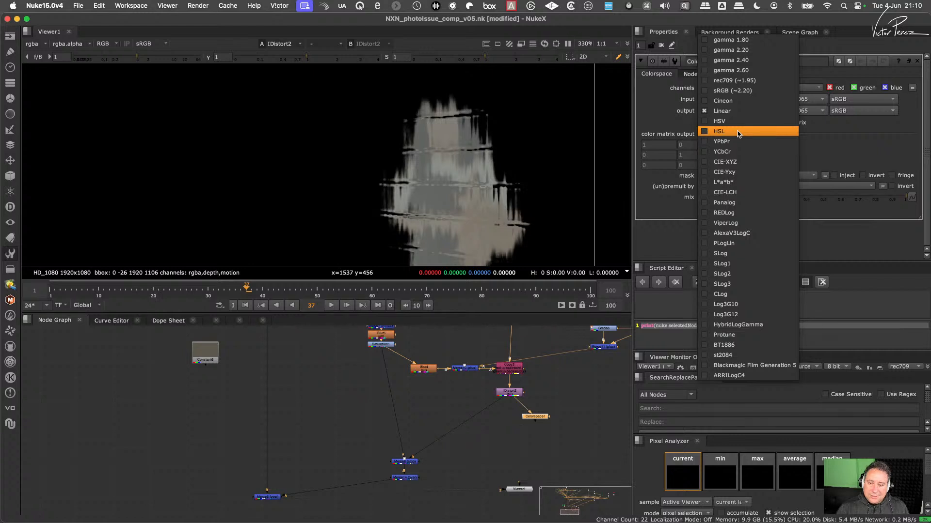
click(739, 132)
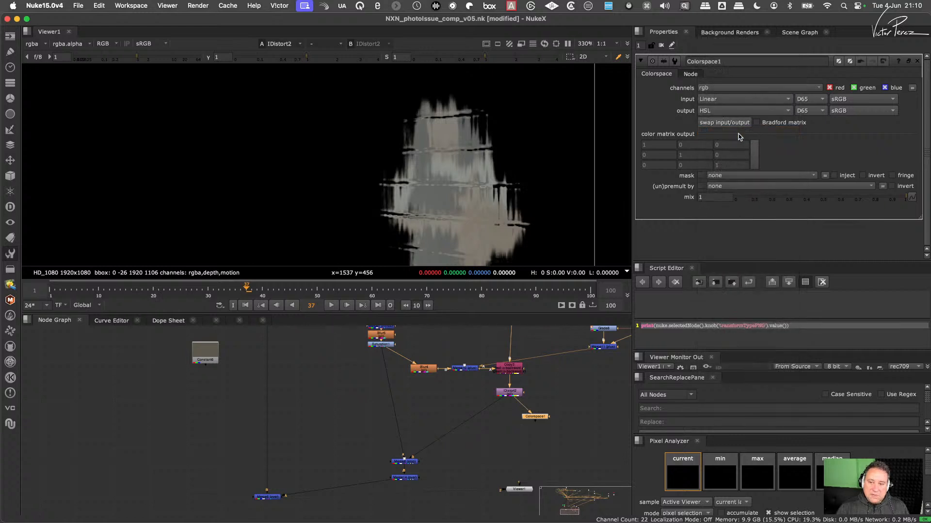
- View the Colorspace1 output and inspect its red, green and blue channels one at a time
drag(542, 417, 553, 418)
key(1)
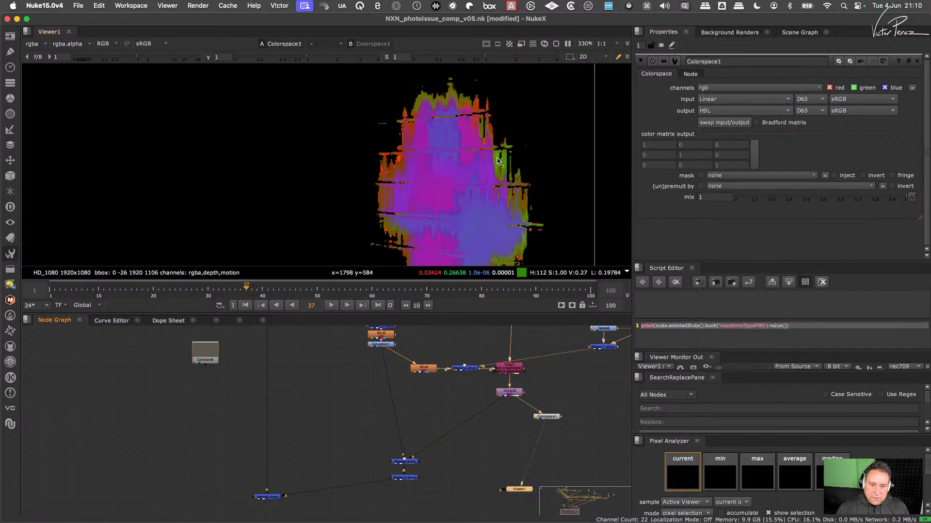
key(r)
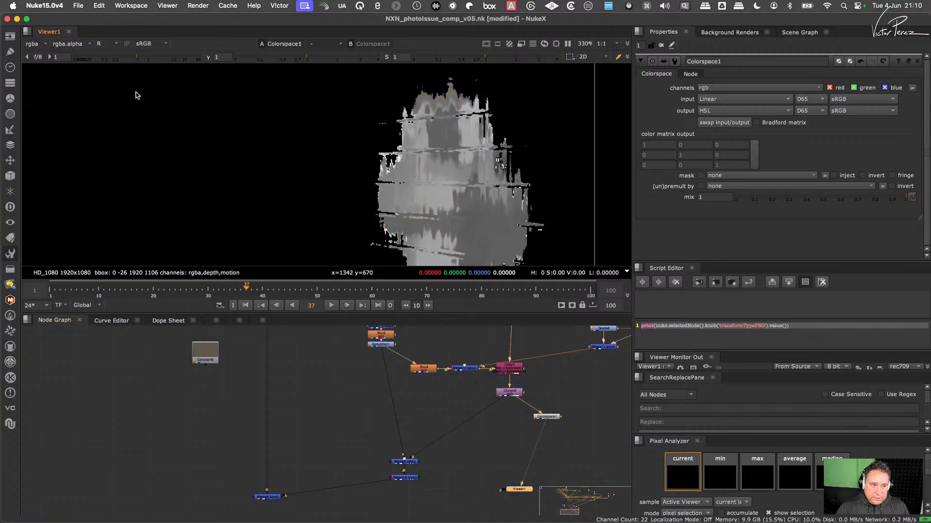
key(g)
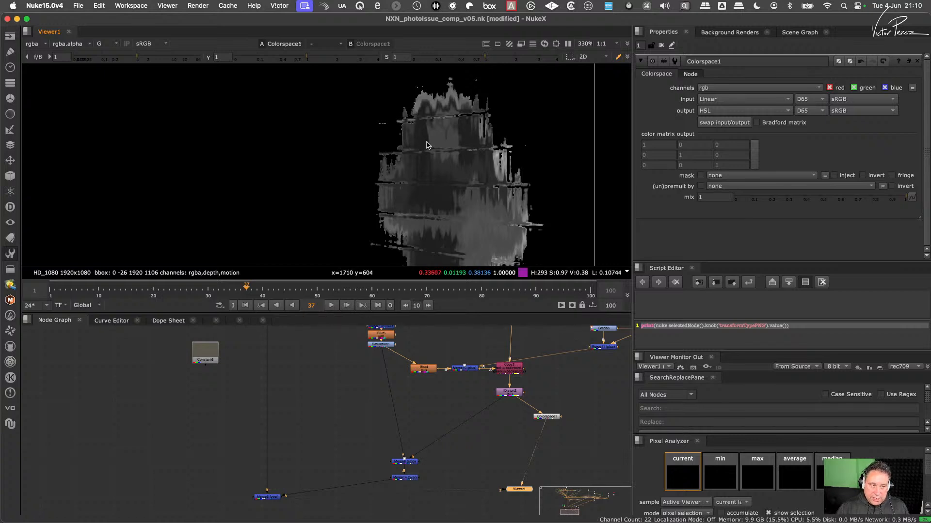
key(b)
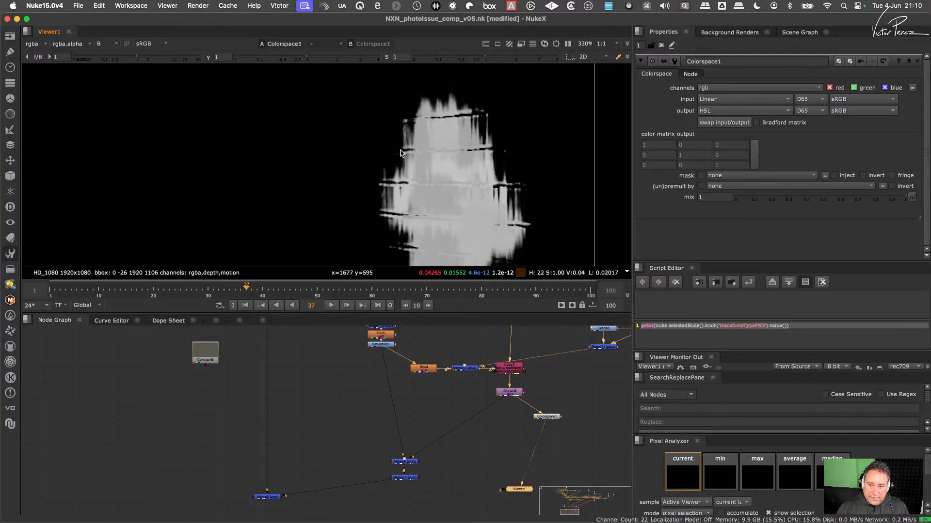
key(b)
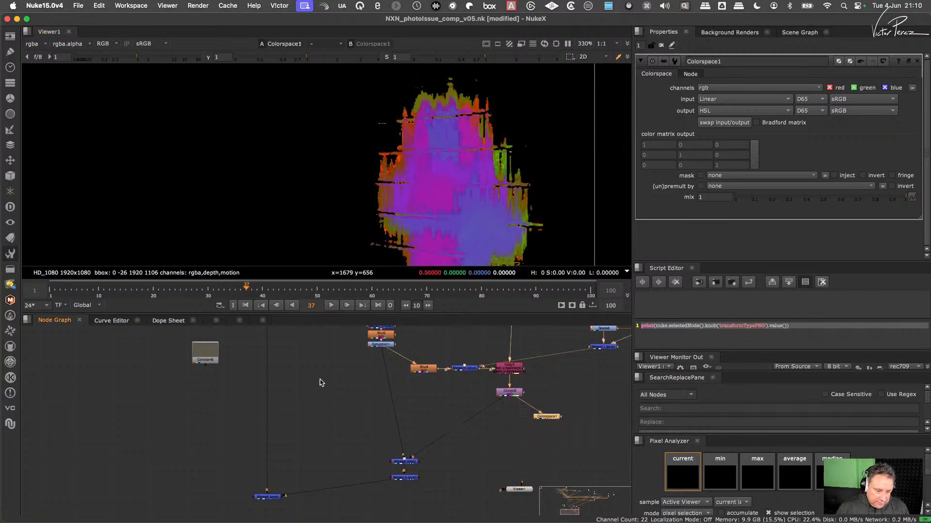
- Move Constant6 to the other side of the IDistort2 branch and attach a copy of the Linear-to-HSL Colorspace node below it
drag(213, 358, 592, 402)
middle_drag(524, 394, 394, 398)
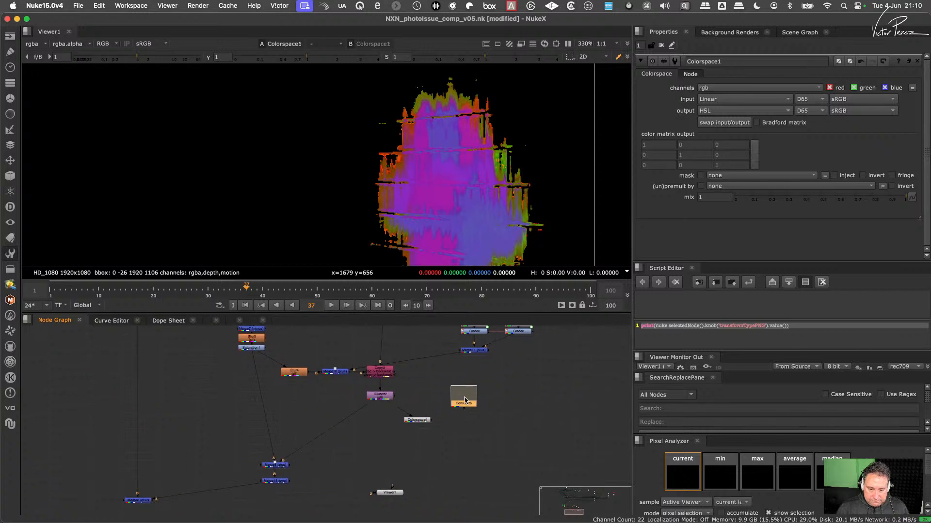
drag(464, 397, 490, 398)
key(super+v)
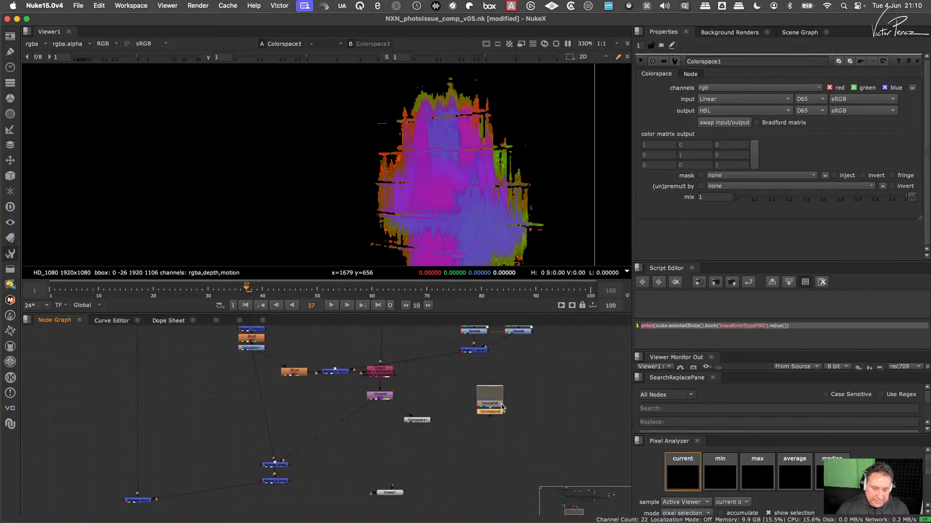
mouse_move(496, 416)
mouse_down()
mouse_move(490, 425)
mouse_move(492, 412)
mouse_up()
- View the Colorspace2 output of Constant6 and inspect its individual colour channels
key(1)
scroll(441, 146, down, 3)
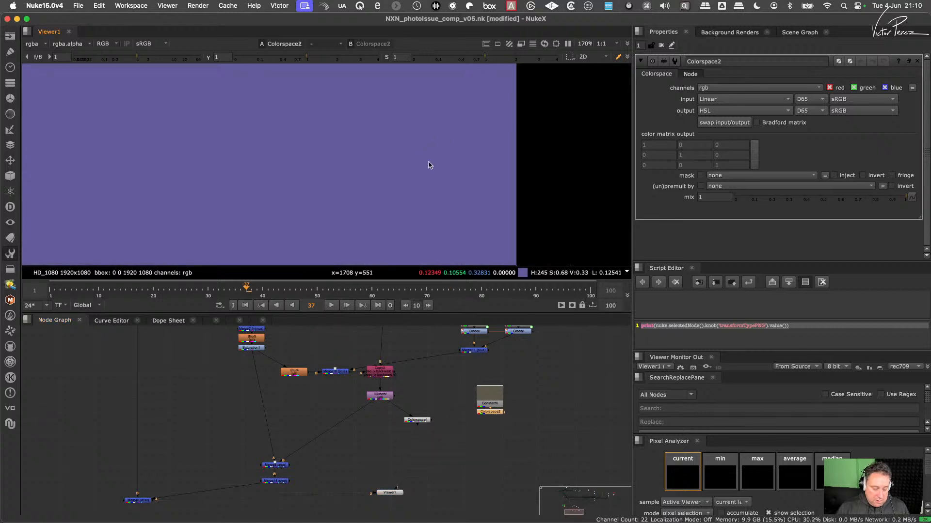
key(r)
key(b)
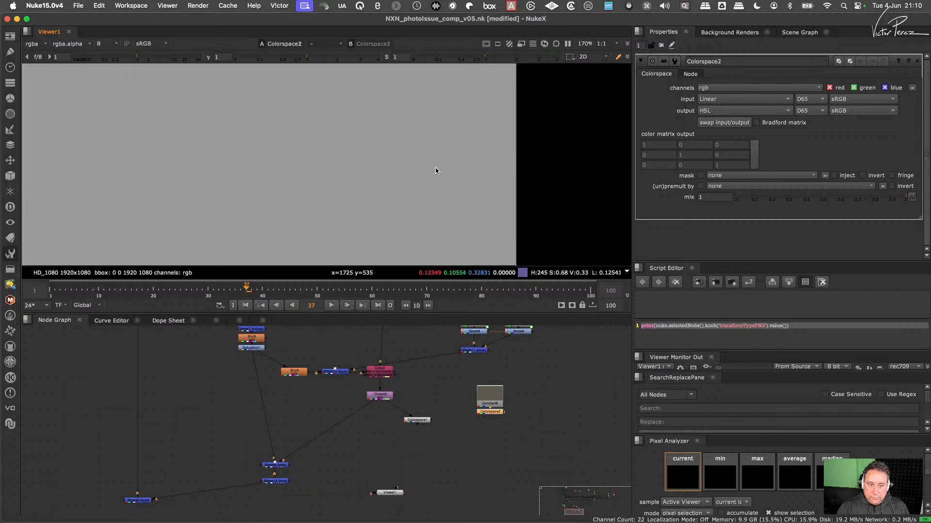
key(b)
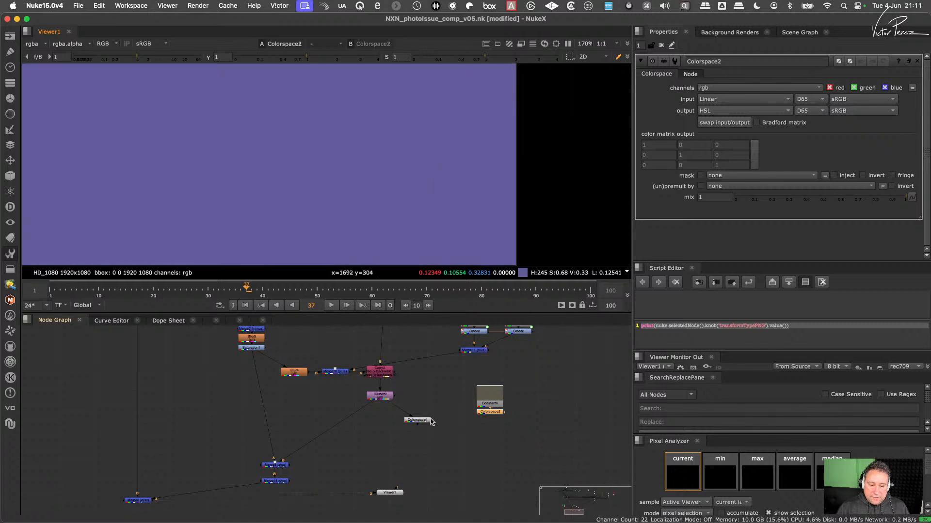
- Align Colorspace1 directly below IDistort2 and add a Keymix node beneath the two Colorspace branches
drag(424, 421, 388, 417)
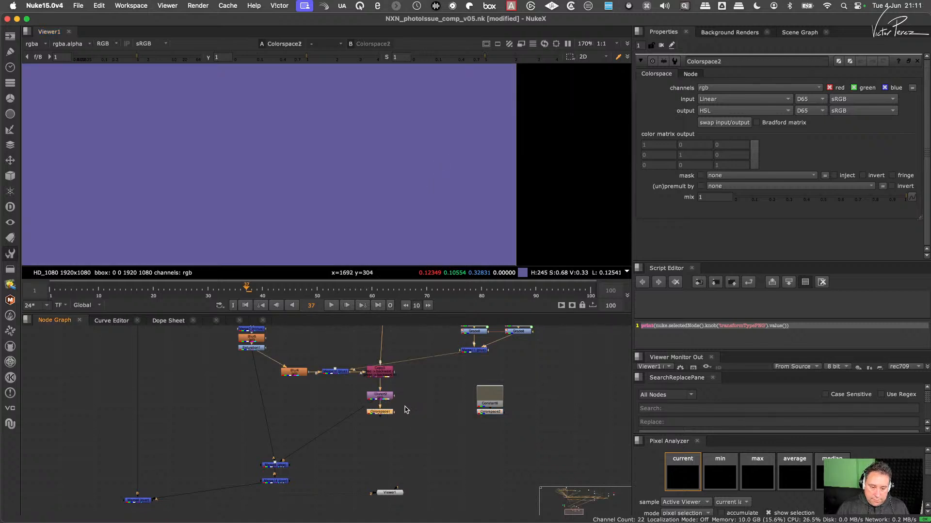
middle_drag(426, 418, 455, 413)
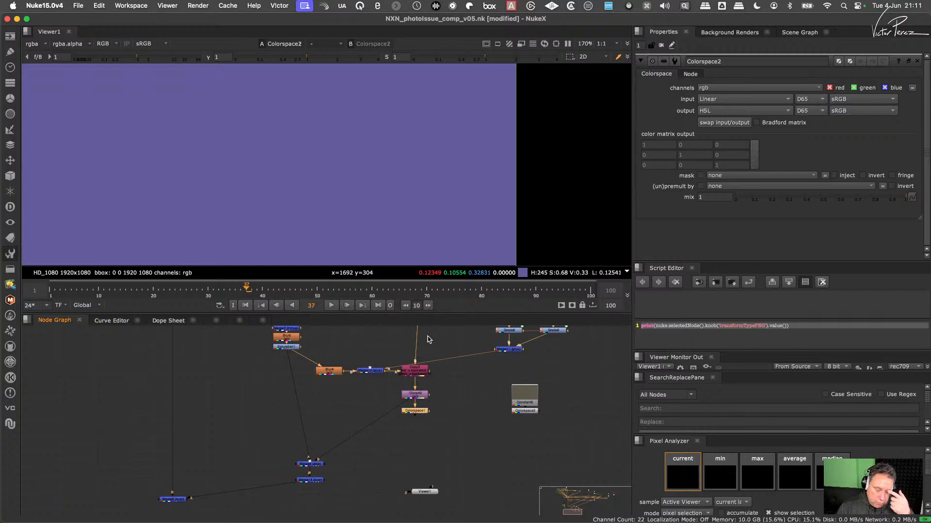
click(440, 434)
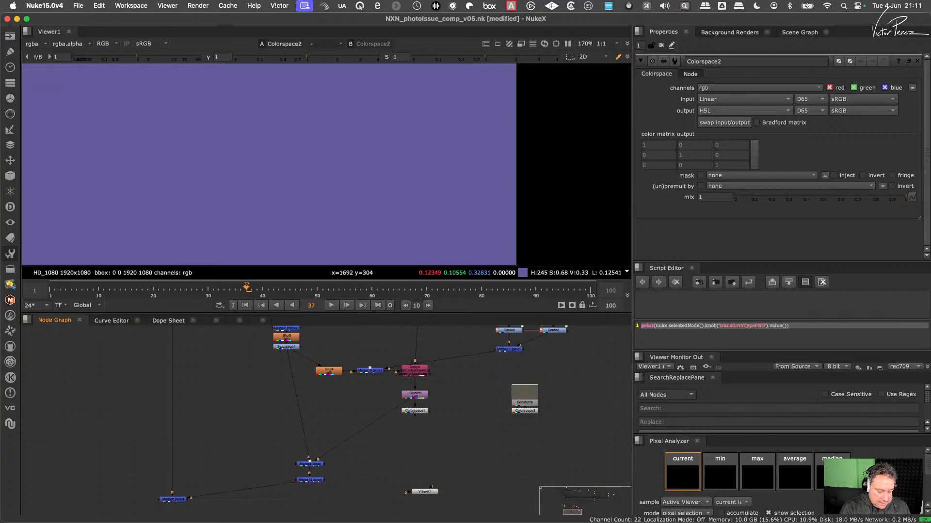
key(Tab)
text(ky)
key(Down)
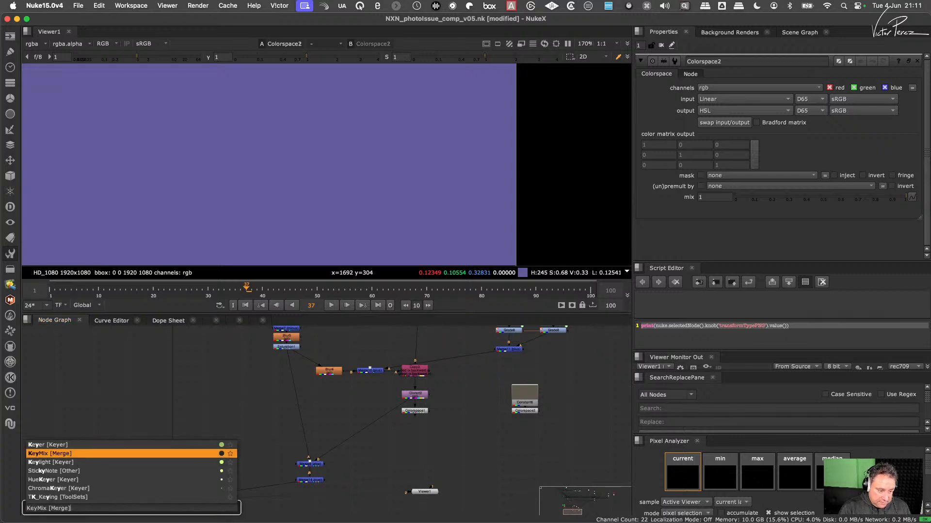
key(Return)
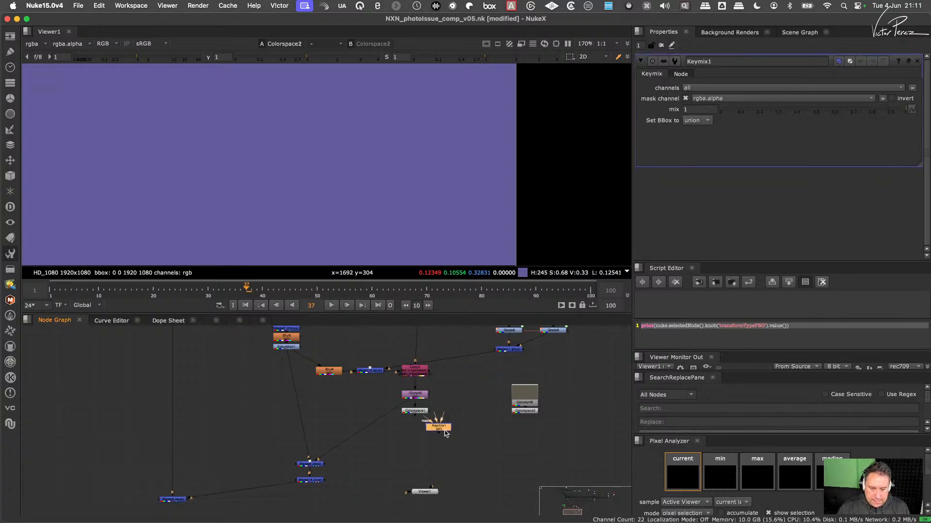
- Connect the Keymix's A input to Colorspace2, B to Colorspace1 and mask to the upstream matte branch, and view its output
drag(440, 430, 528, 415)
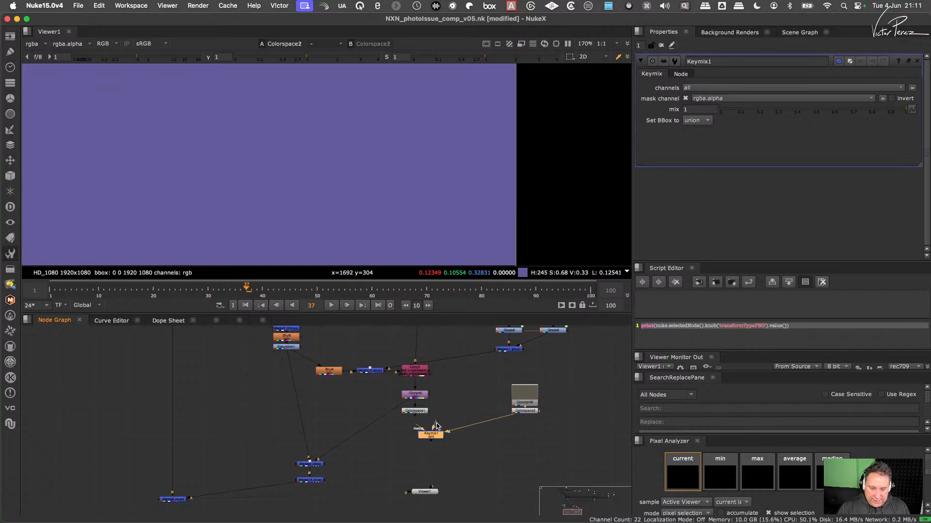
drag(435, 424, 242, 419)
scroll(355, 451, down, 4)
middle_drag(354, 451, 289, 348)
scroll(436, 452, up, 3)
drag(479, 429, 441, 464)
key(1)
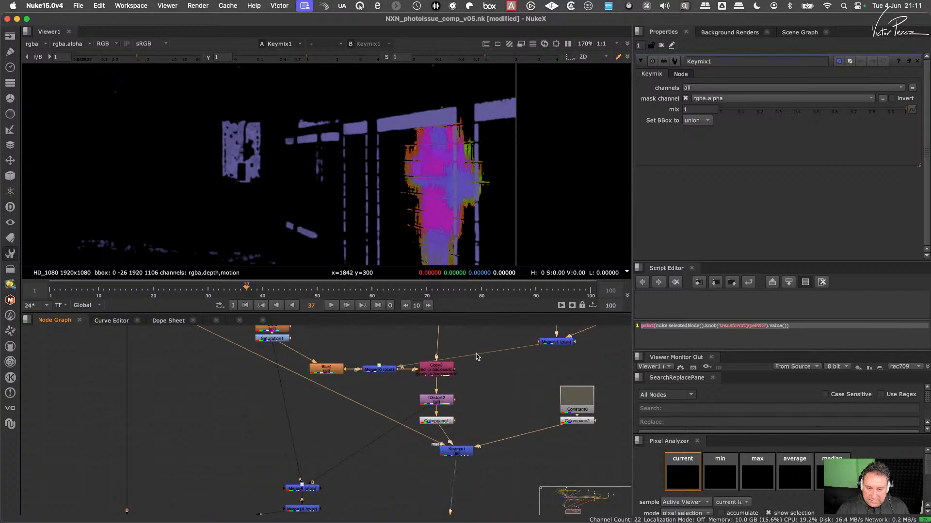
- Set the Keymix channels to rgb with blue disabled, so only red and green are mixed
scroll(451, 420, up, 2)
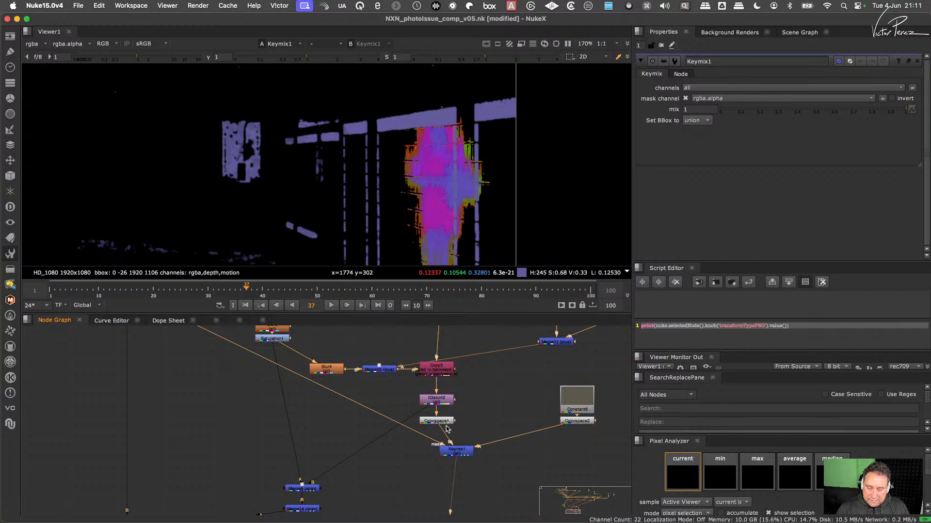
click(468, 449)
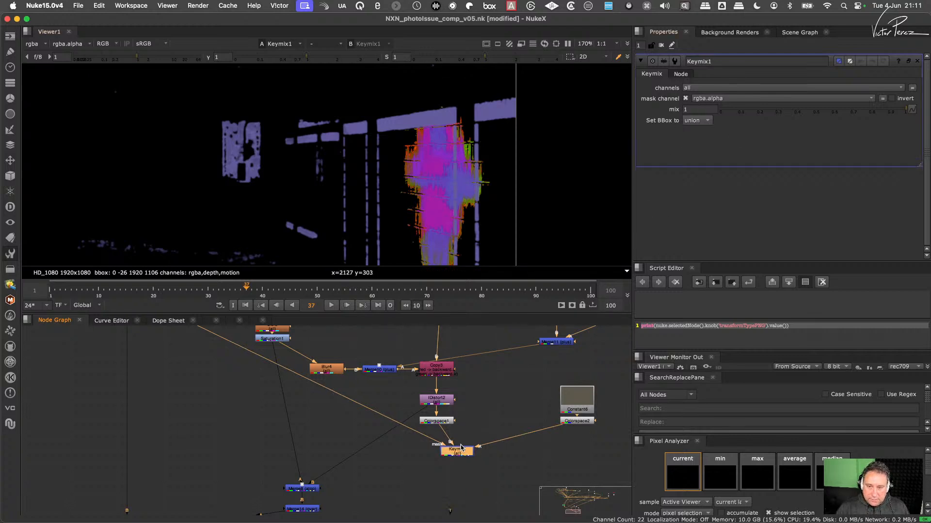
click(703, 88)
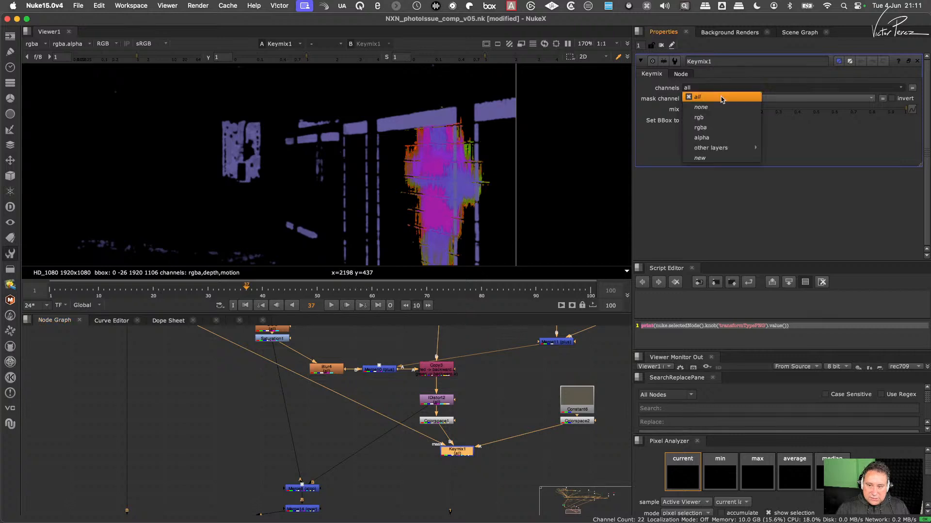
click(714, 117)
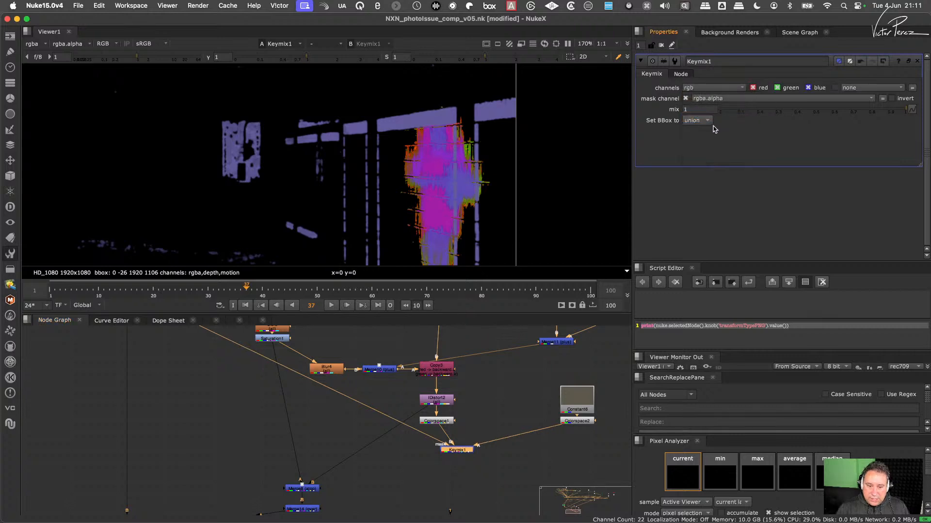
click(809, 89)
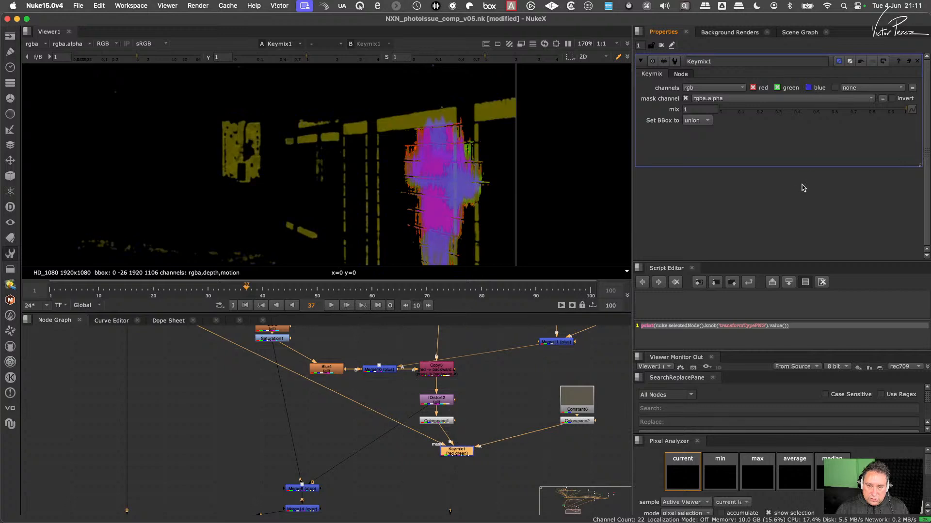
- Inspect the red, blue and alpha channels of the Keymix1 output
key(r)
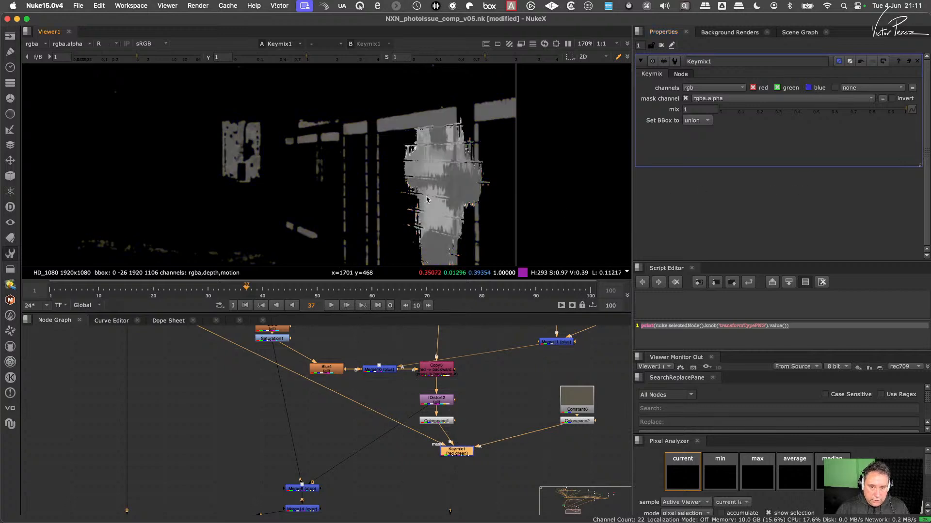
key(b)
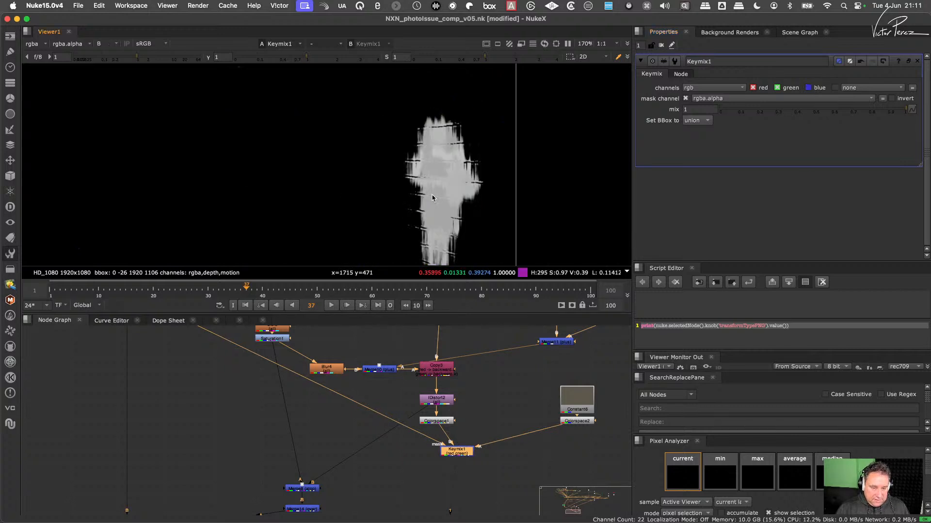
key(b)
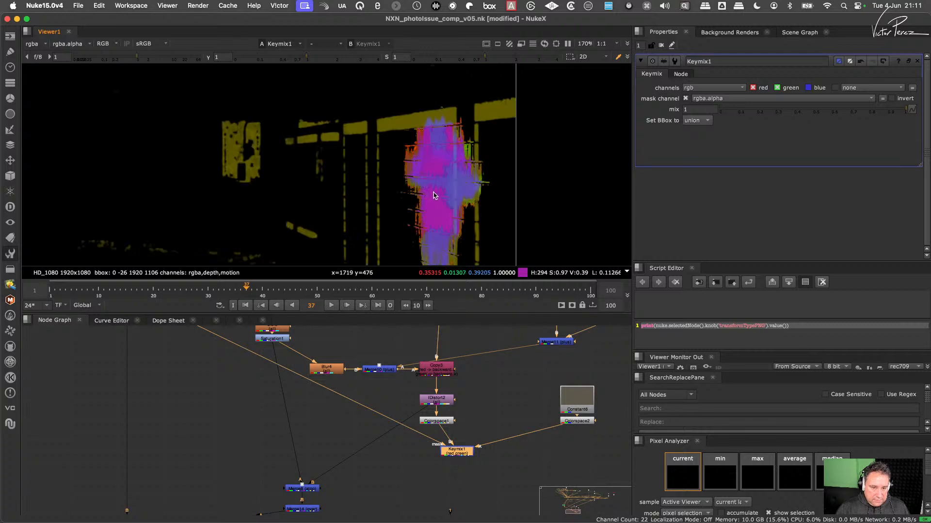
key(a)
key(a)
- Make room around Colorspace1 and insert an Unpremult node between IDistort2 and Colorspace1
middle_drag(469, 435, 507, 391)
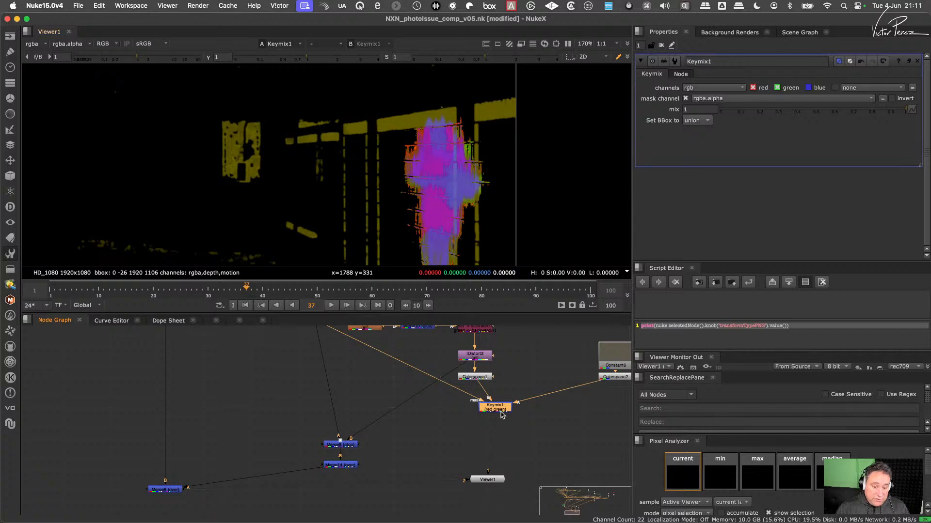
drag(502, 415, 488, 433)
click(481, 377)
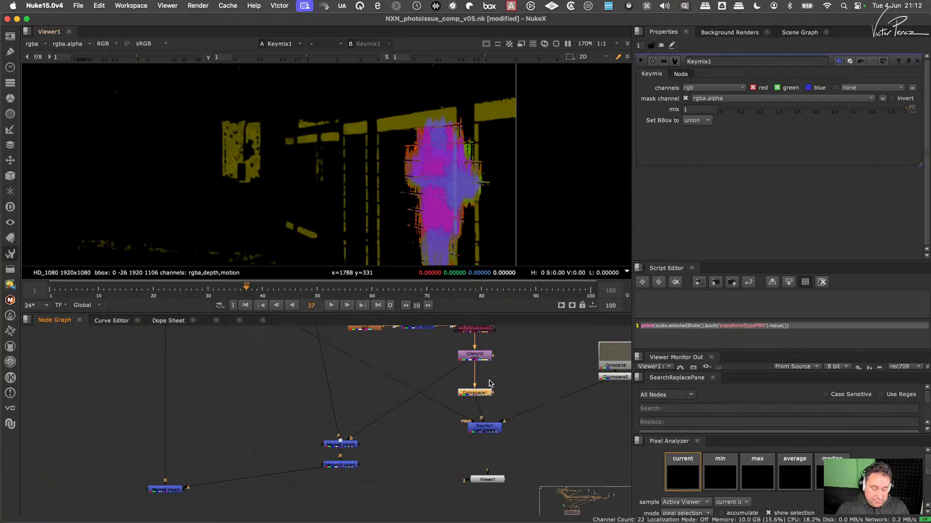
key(Tab)
text(unp)
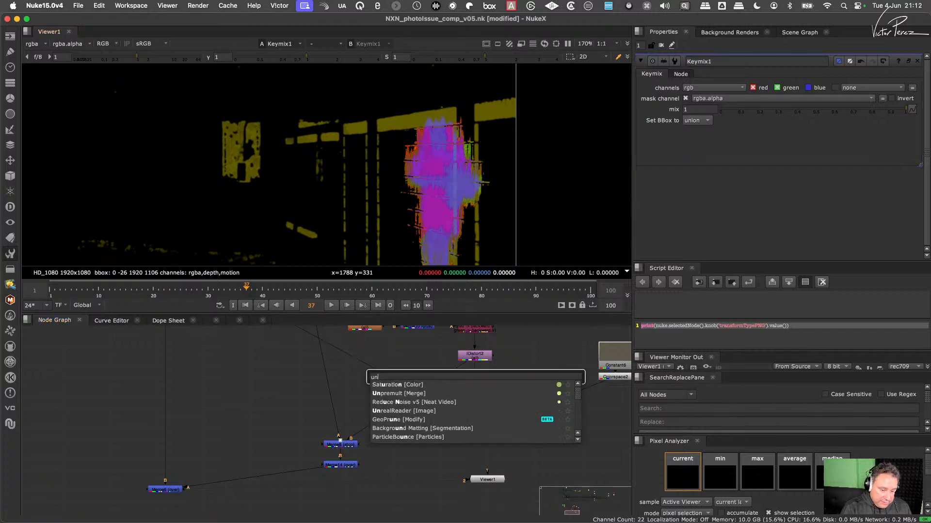
key(Return)
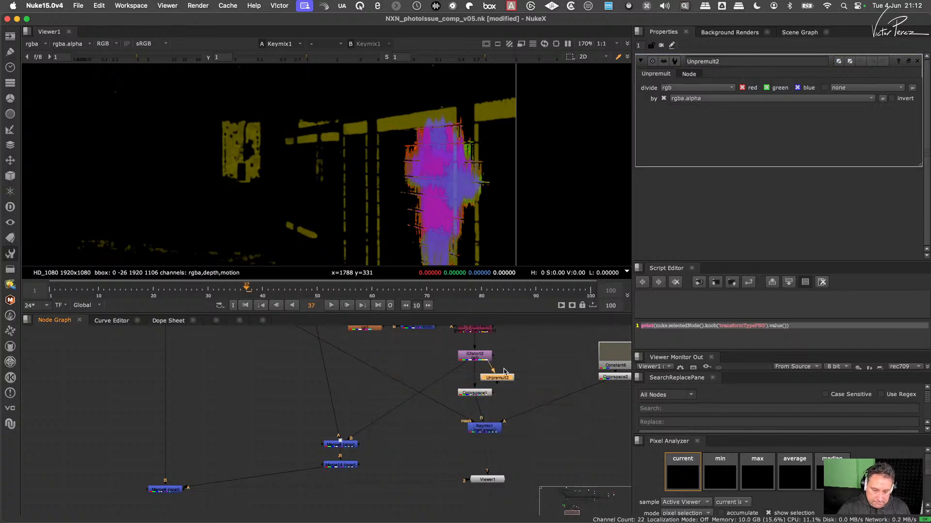
drag(501, 379, 480, 381)
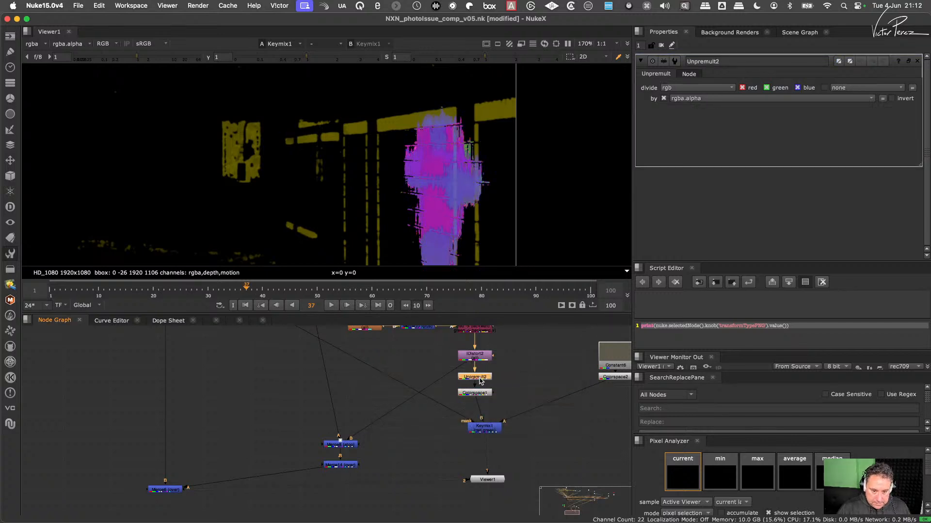
click(478, 393)
click(486, 427)
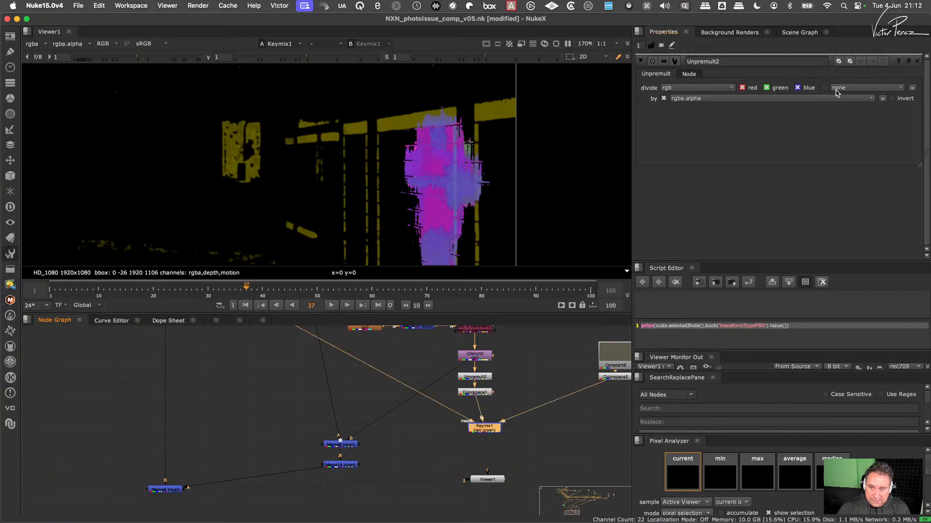
click(717, 88)
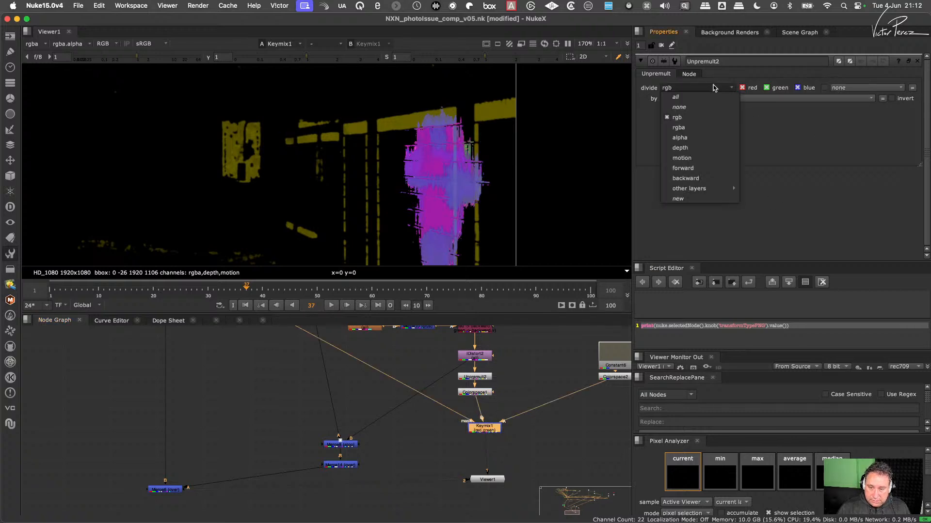
click(821, 103)
- Check the alpha of the Keymix1 output and align Keymix1 directly below Colorspace1
key(a)
key(a)
key(a)
key(a)
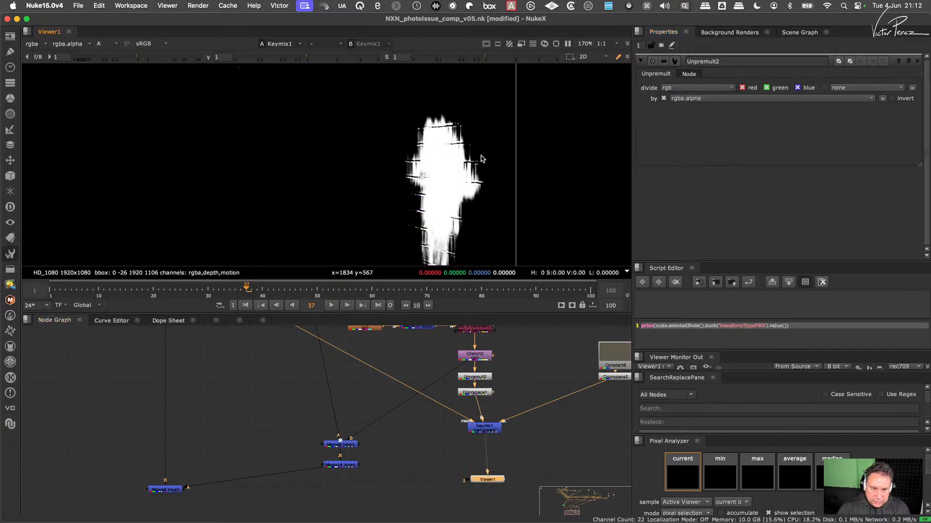
key(a)
key(a)
key(a)
click(493, 431)
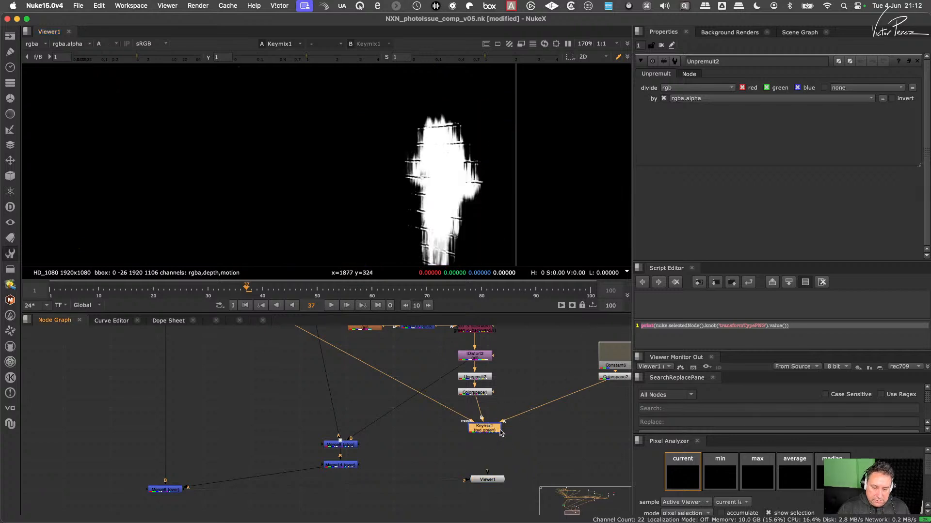
drag(493, 429, 483, 427)
- Compare the Colorspace1 and Colorspace2 outputs, including alpha, and return the view to Keymix1
click(483, 392)
key(1)
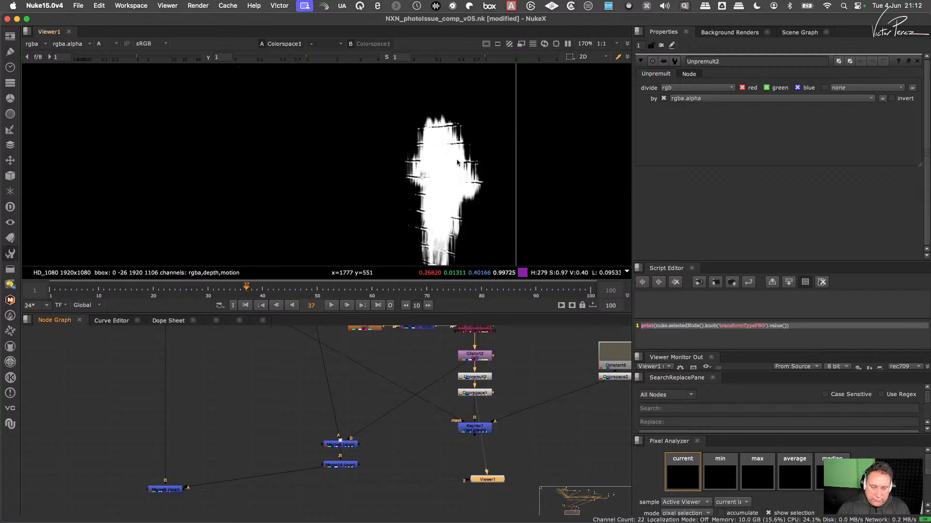
click(616, 376)
key(1)
key(a)
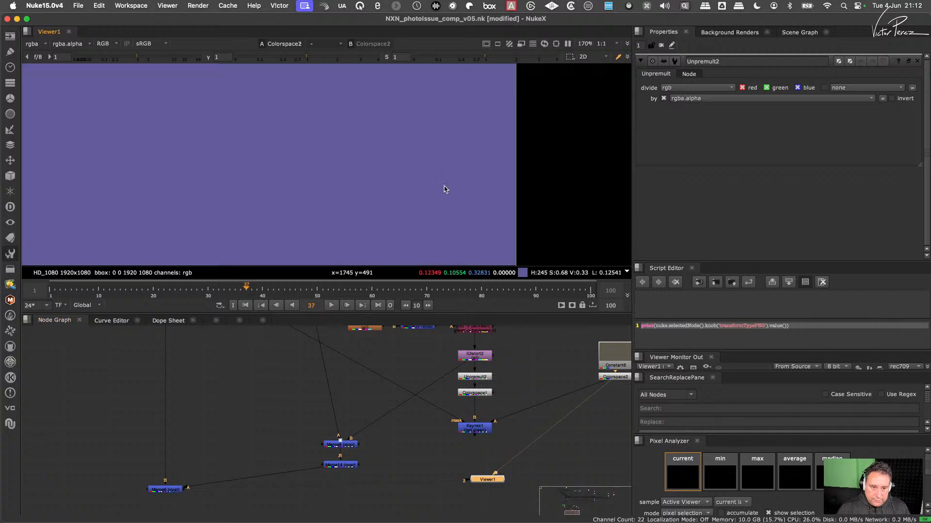
click(474, 427)
key(1)
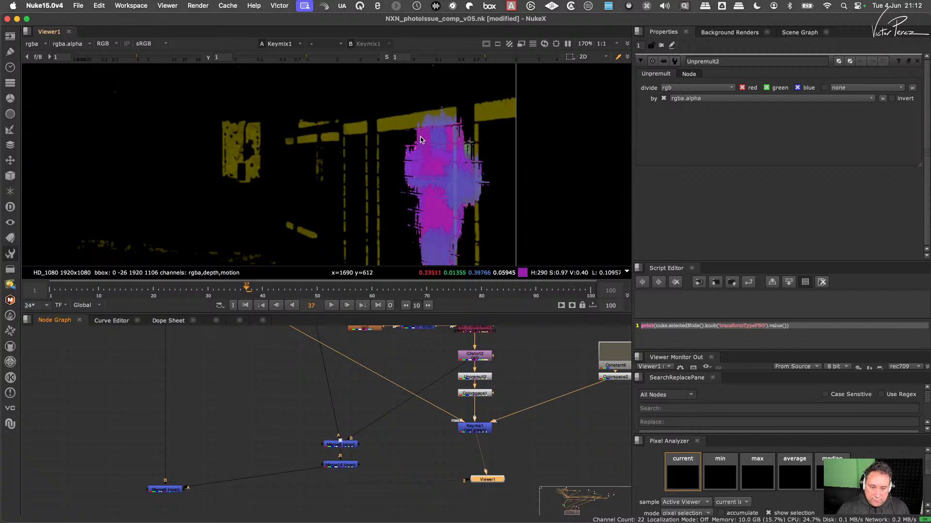
- Add a Premult node directly after Keymix1
click(476, 430)
key(Tab)
text(pre)
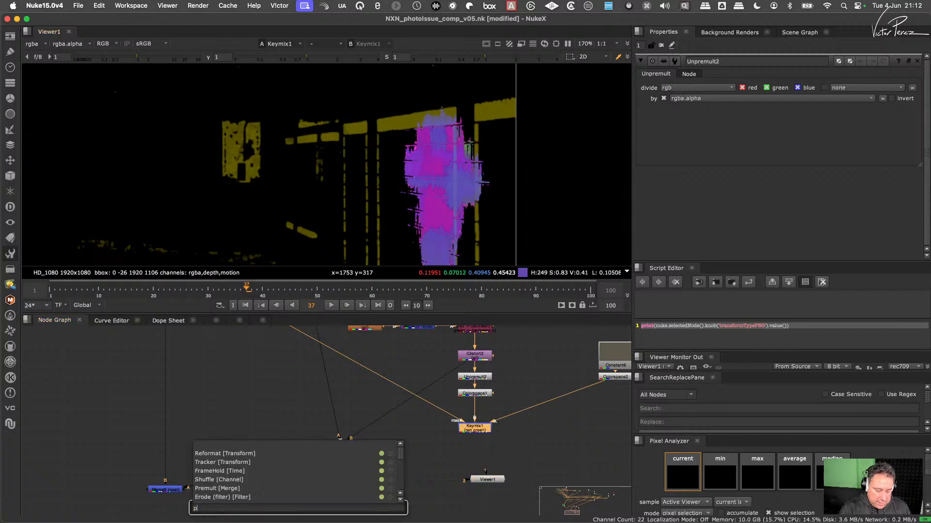
key(Return)
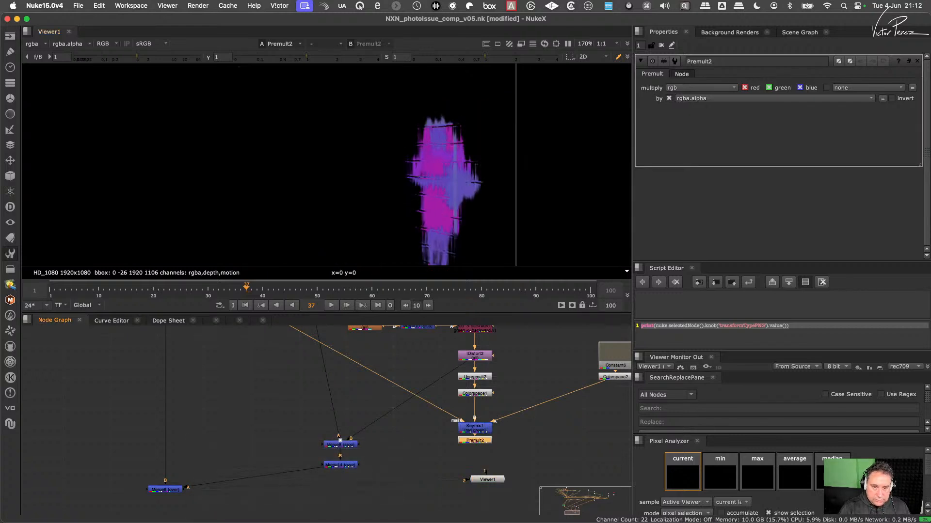
- Attach a copy of Colorspace1 below the Premult node, swap its conversion to HSL input and Linear output, and examine the result up close
click(477, 430)
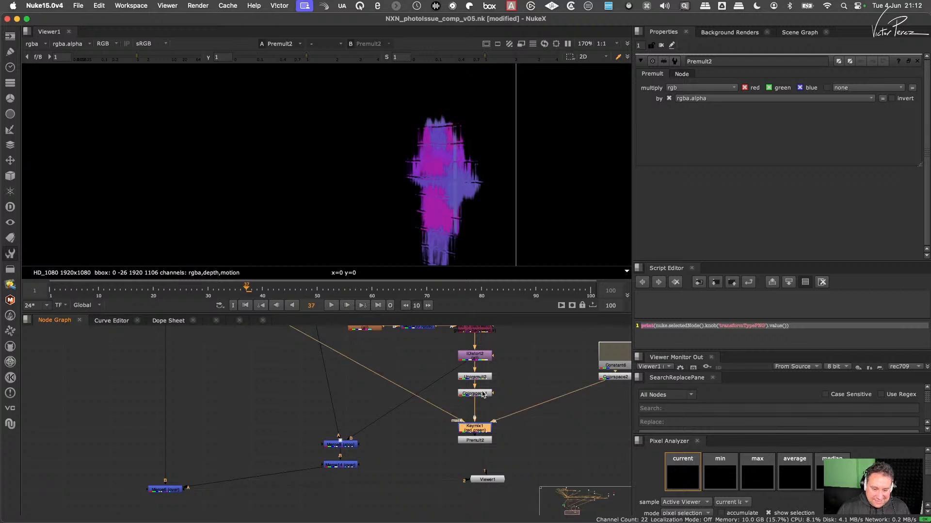
click(482, 394)
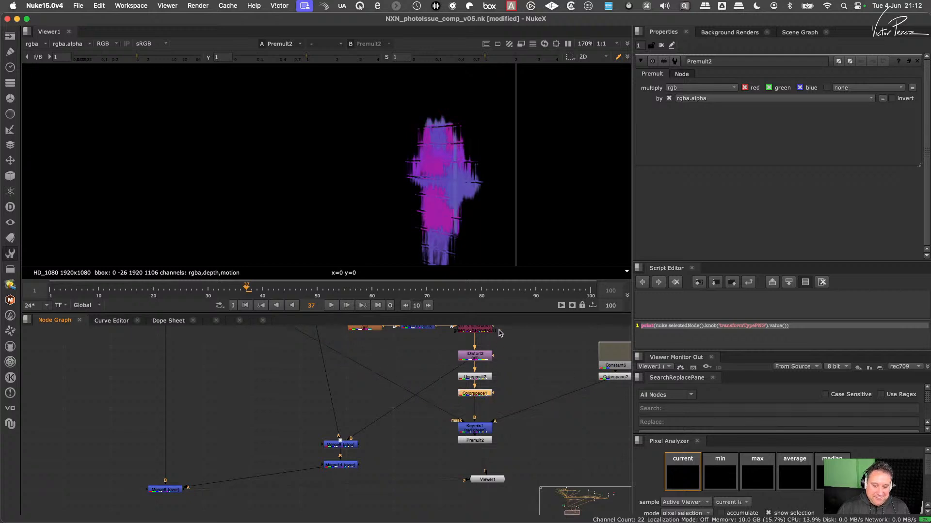
click(479, 441)
key(super+v)
double_click(481, 451)
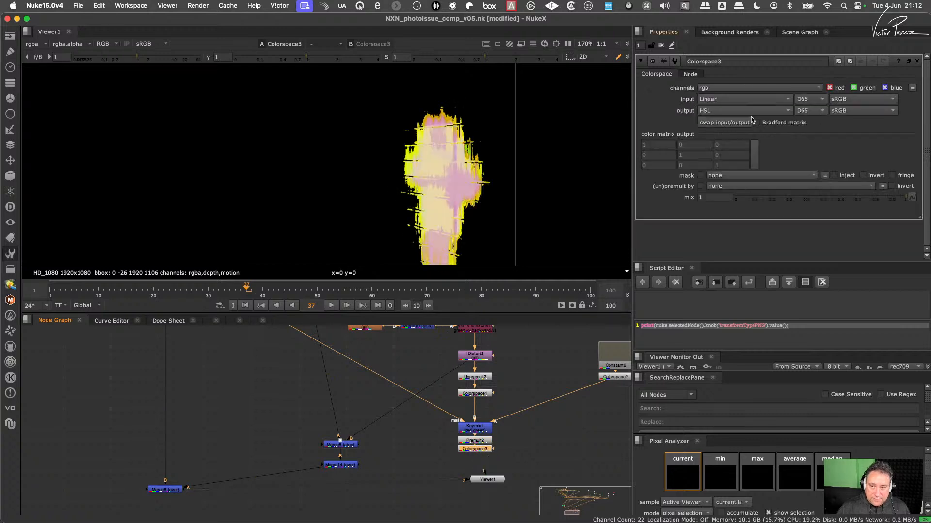
click(721, 122)
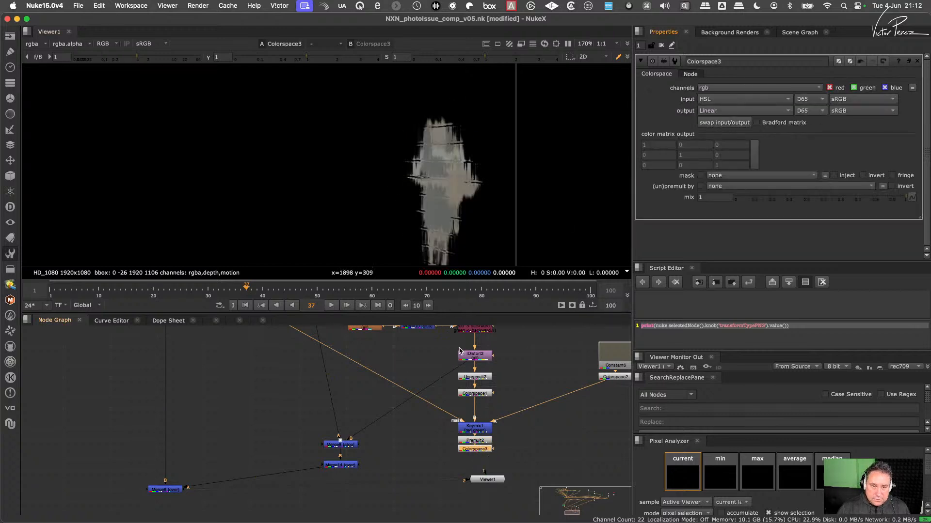
scroll(461, 112, up, 8)
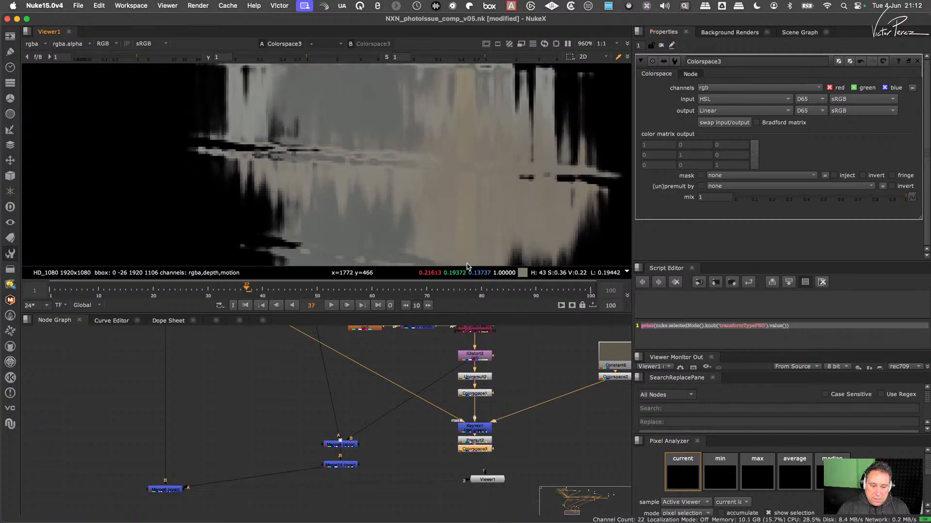
middle_drag(449, 391, 439, 380)
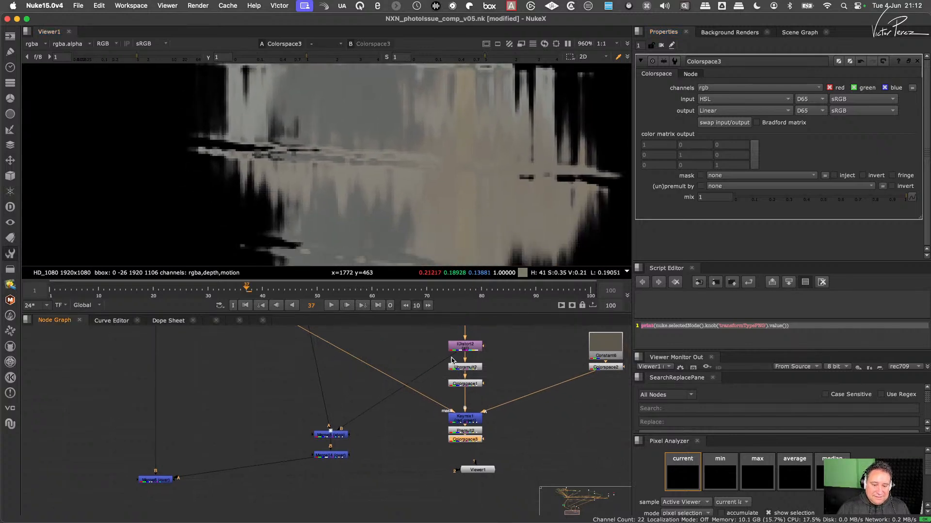
- Connect Merge8's B input to Colorspace3 in place of IDistort2 and view the Merge8 output
drag(452, 355, 464, 396)
click(339, 435)
key(1)
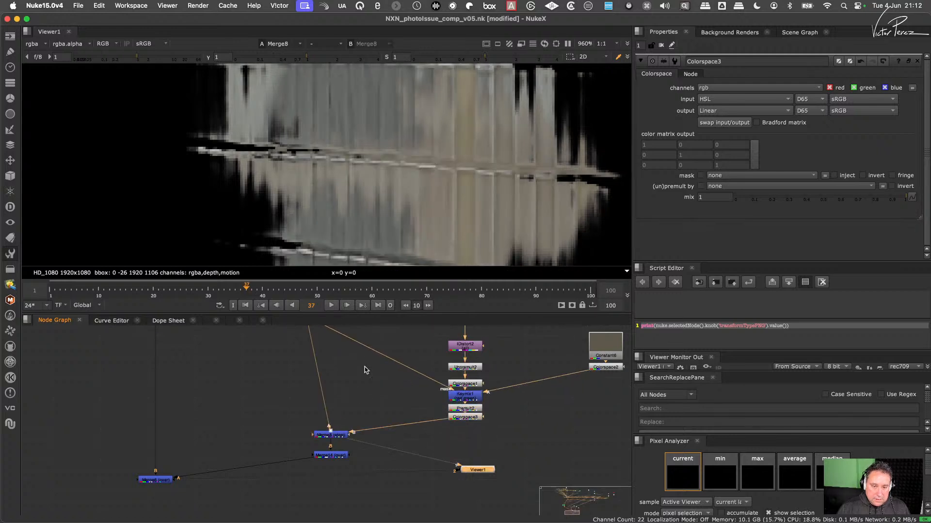
- View the Merge14 output and the Merge6 composite, and examine the recoloured reflection on the tiled wall
scroll(489, 173, down, 4)
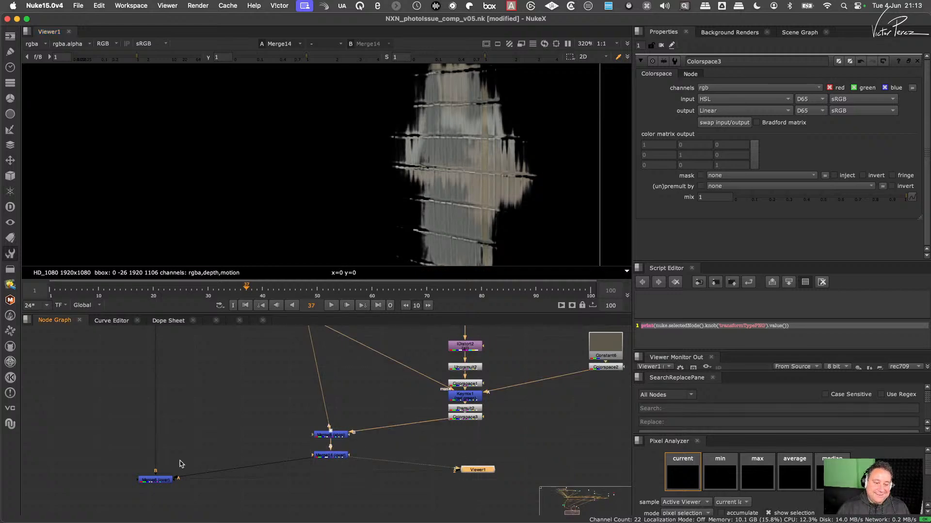
click(155, 480)
key(1)
key(f)
scroll(499, 145, up, 8)
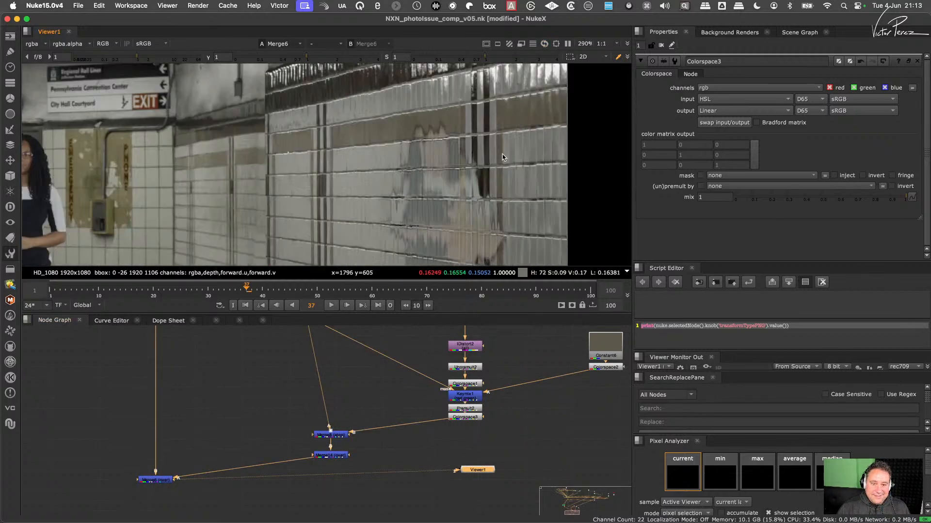
scroll(491, 139, down, 10)
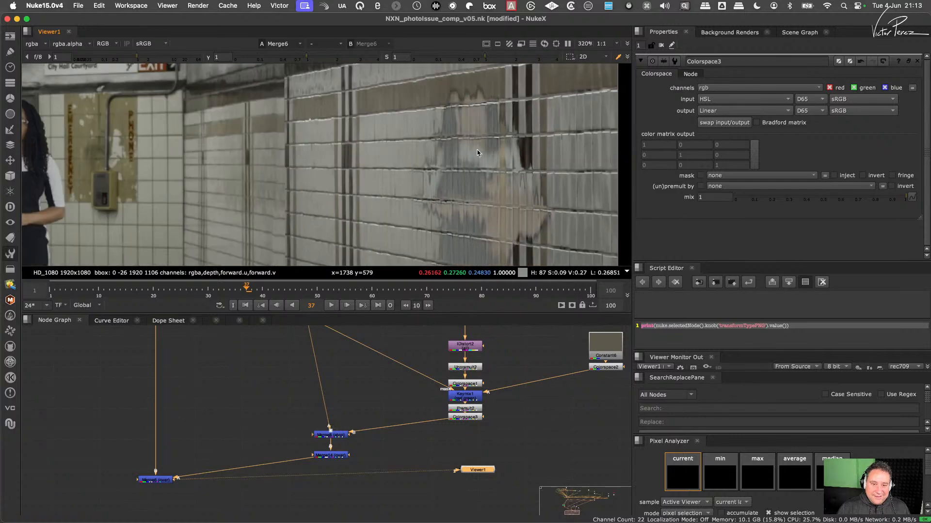
scroll(422, 159, up, 10)
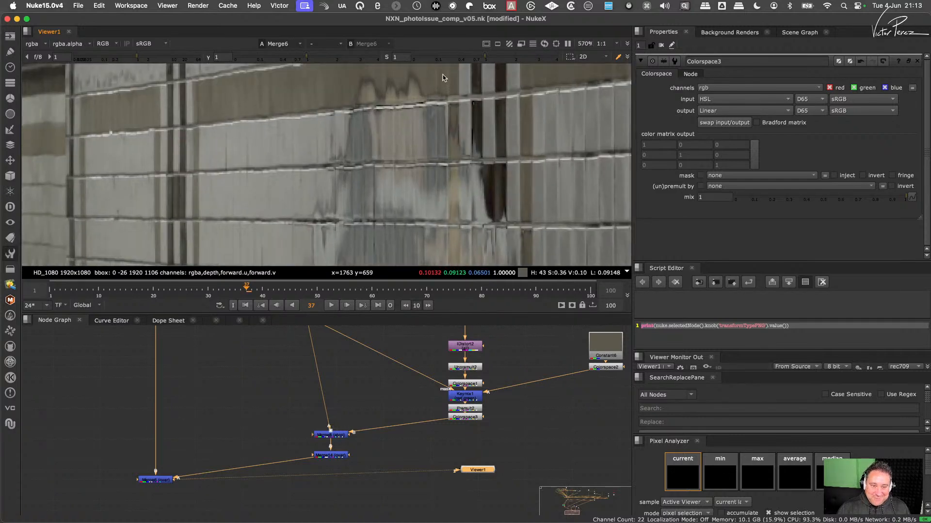
- Move IDistort2 closer to Copy3 and Unpremult2 slightly up, and look over the surrounding node tree
middle_drag(477, 380, 469, 435)
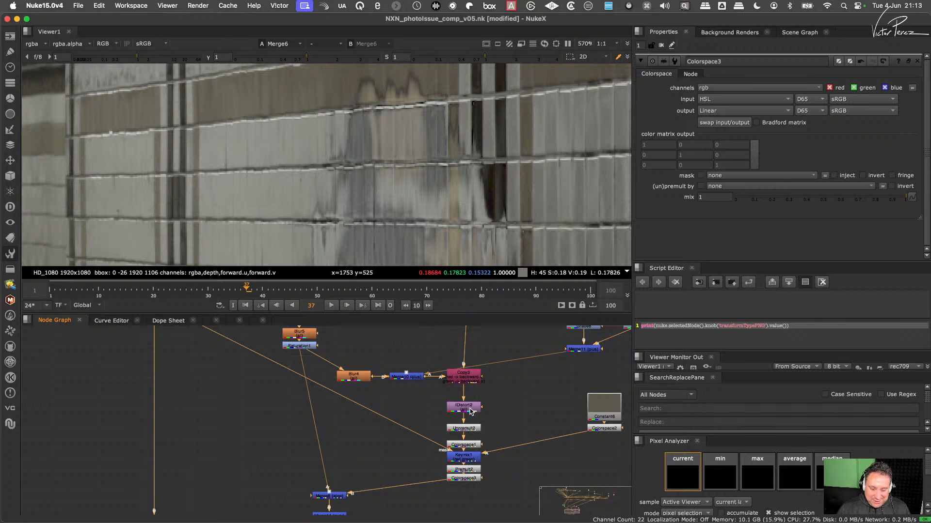
mouse_move(470, 411)
mouse_down()
mouse_move(470, 400)
mouse_move(464, 425)
mouse_up()
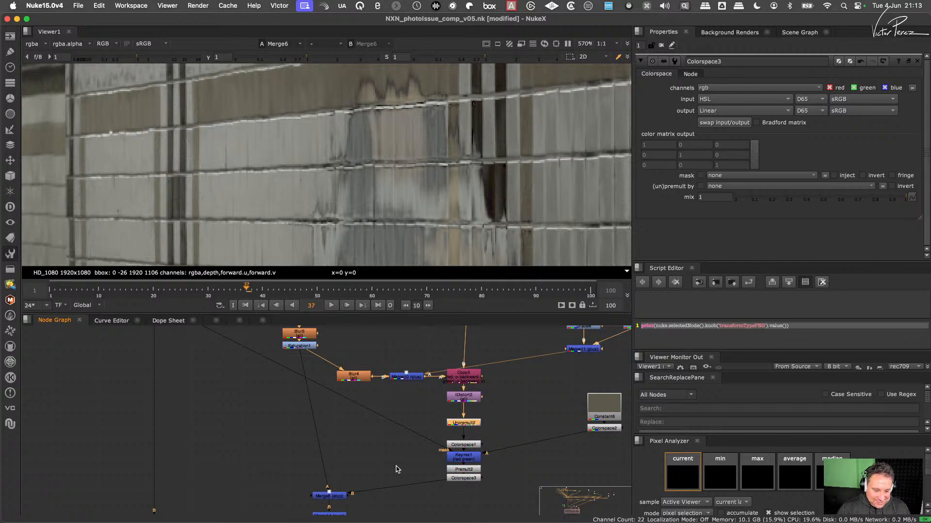
middle_drag(398, 470, 415, 444)
middle_drag(353, 464, 370, 450)
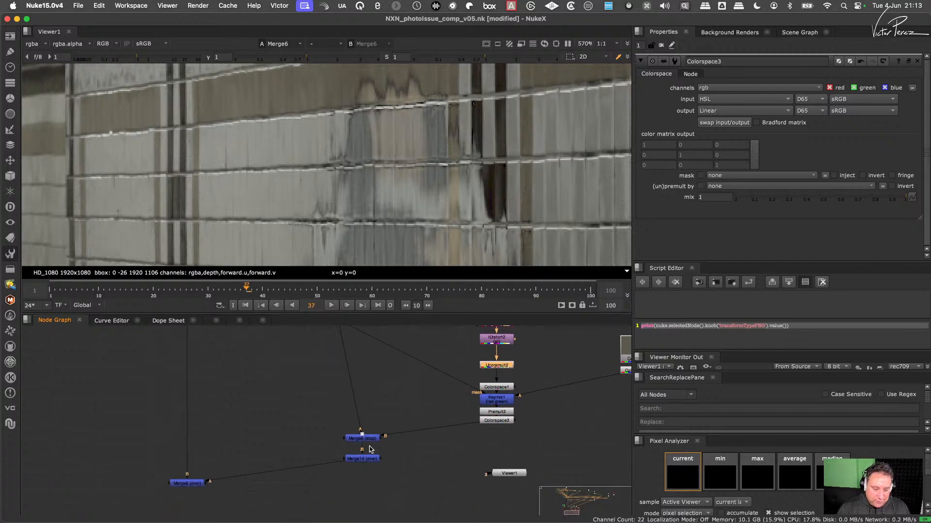
scroll(387, 398, down, 5)
middle_drag(388, 398, 377, 442)
scroll(383, 449, up, 2)
middle_drag(389, 474, 381, 442)
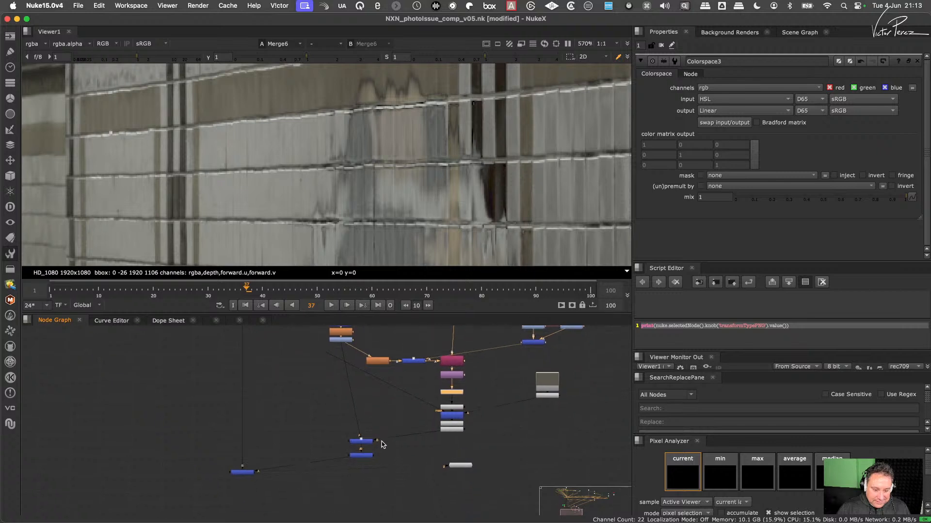
drag(387, 428, 341, 450)
scroll(475, 378, up, 3)
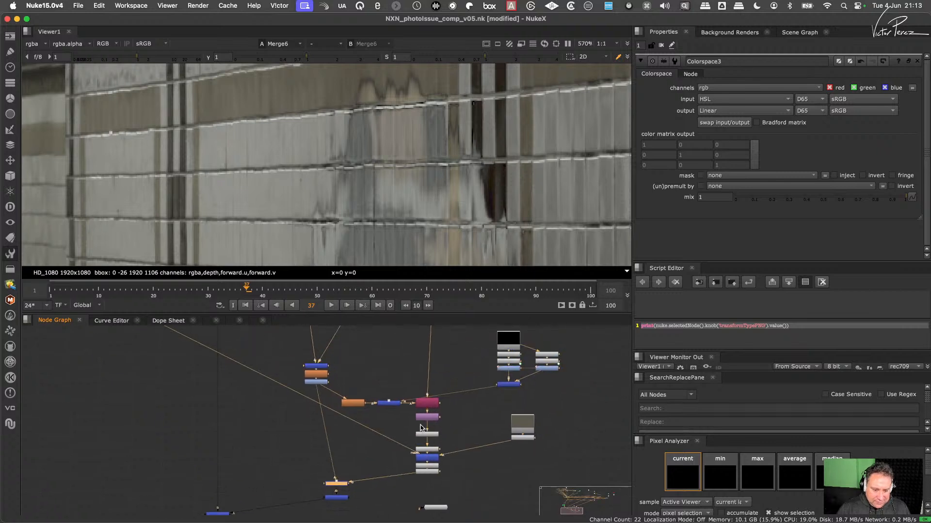
- View the outputs of IDistort2, Merge8 and Merge14 in turn to compare the reflection
click(440, 415)
key(1)
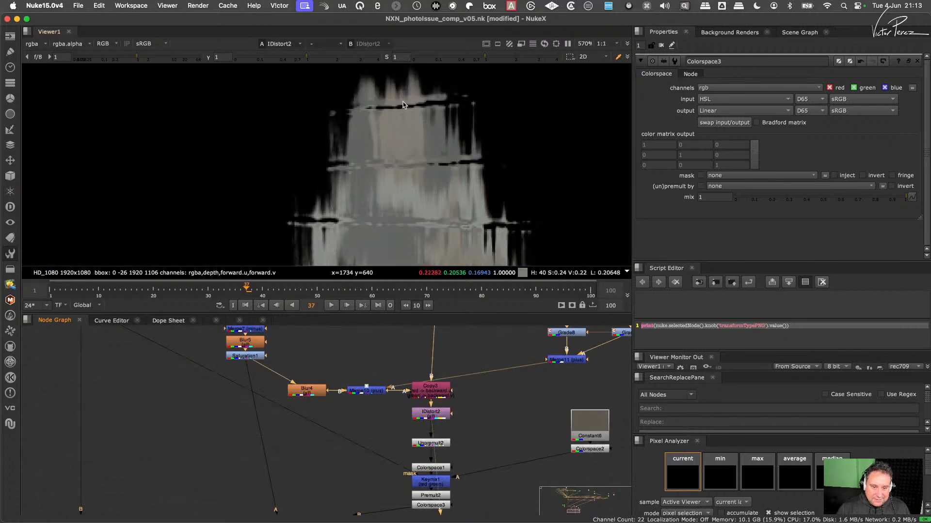
middle_drag(436, 489, 453, 411)
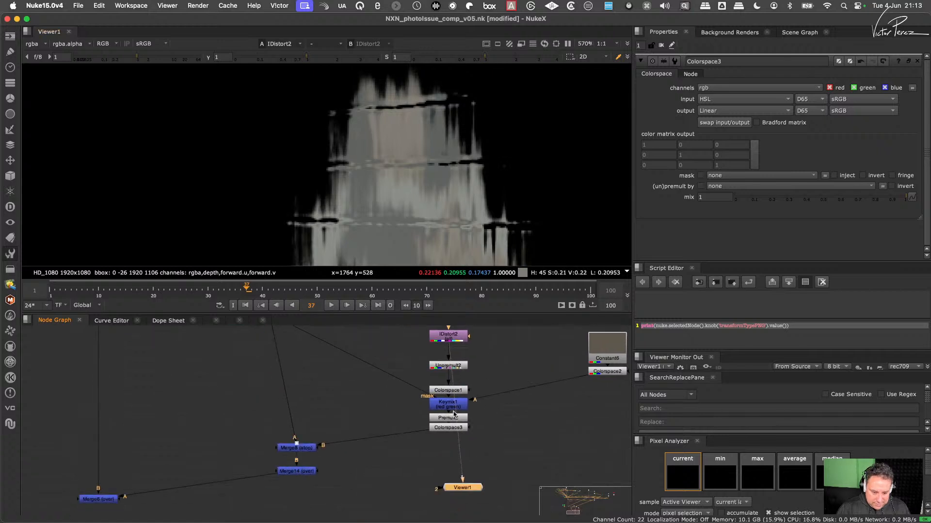
click(305, 448)
key(1)
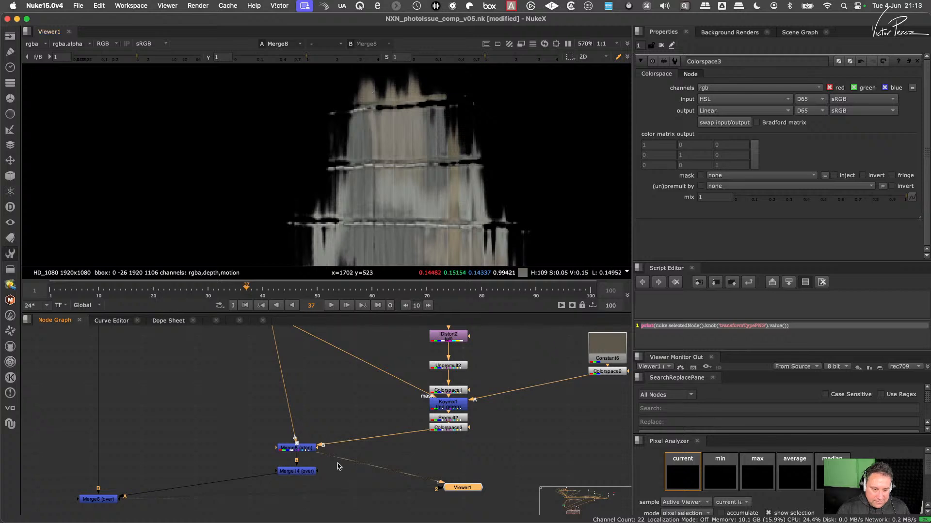
click(297, 471)
key(1)
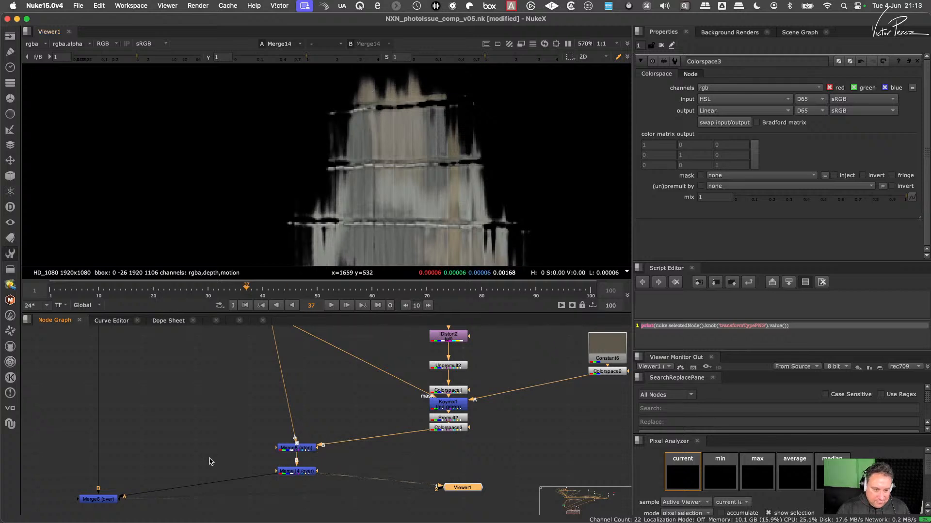
- View the Merge6 composite again and examine the upper part of the wall reflection up close
middle_drag(199, 462, 300, 408)
click(201, 445)
key(1)
scroll(440, 186, down, 5)
middle_drag(444, 153, 405, 140)
scroll(399, 164, up, 7)
scroll(402, 181, down, 5)
scroll(400, 170, up, 4)
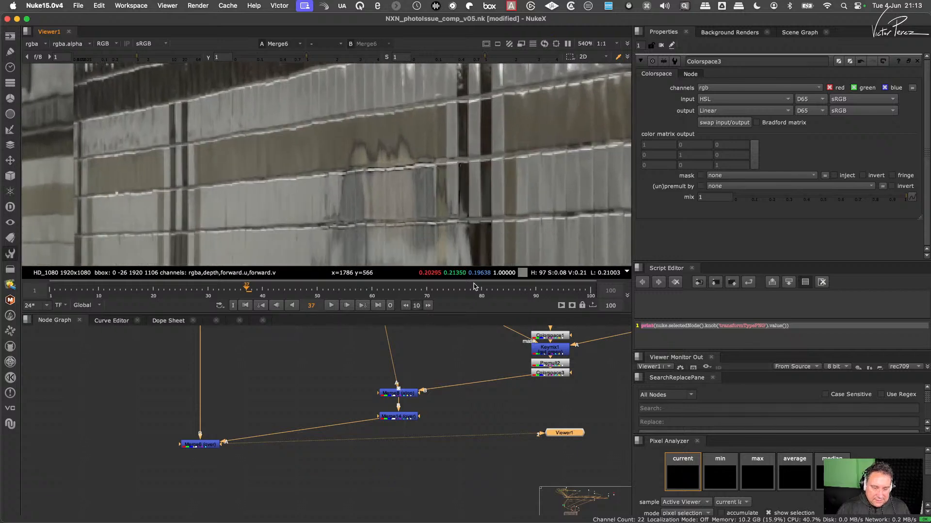
- Select Colorspace2 below Constant6 and examine the colour of the reflection along the lower tile rows
middle_drag(573, 371, 436, 461)
click(542, 430)
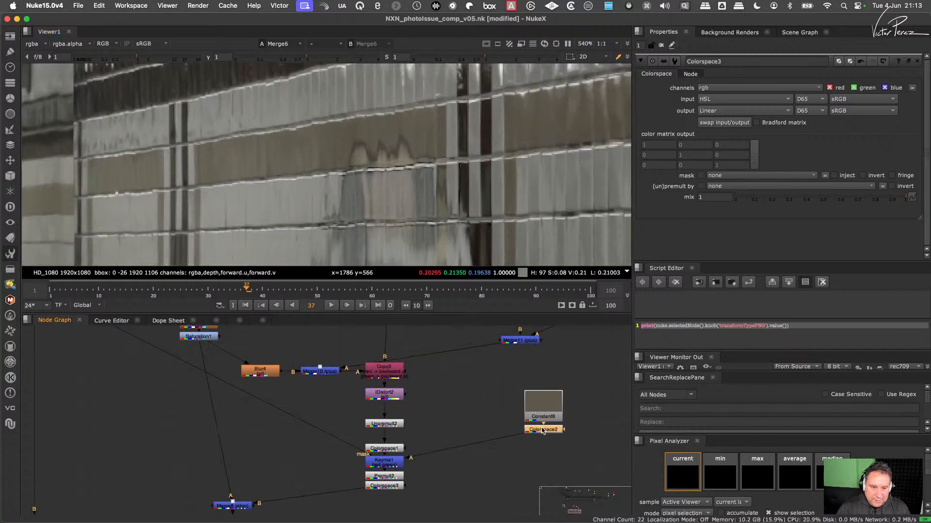
middle_drag(440, 220, 445, 124)
scroll(456, 179, up, 3)
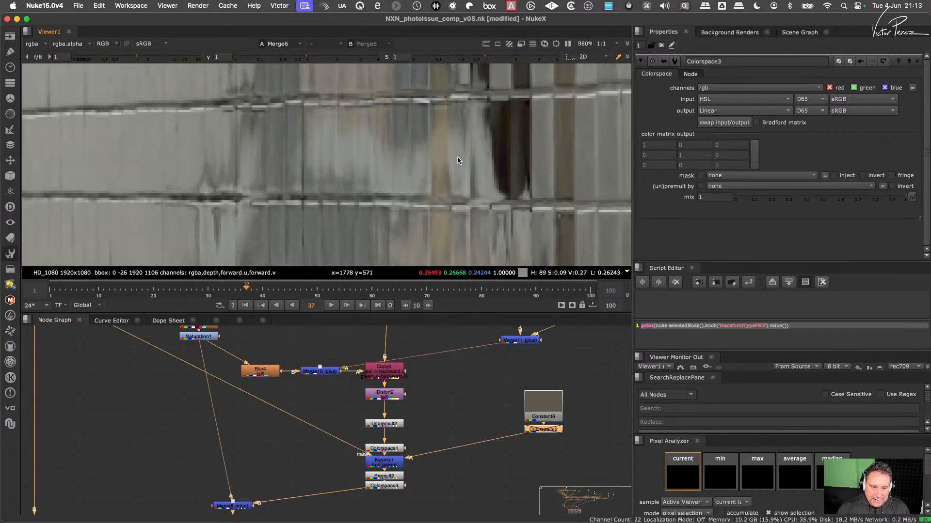
scroll(456, 163, down, 2)
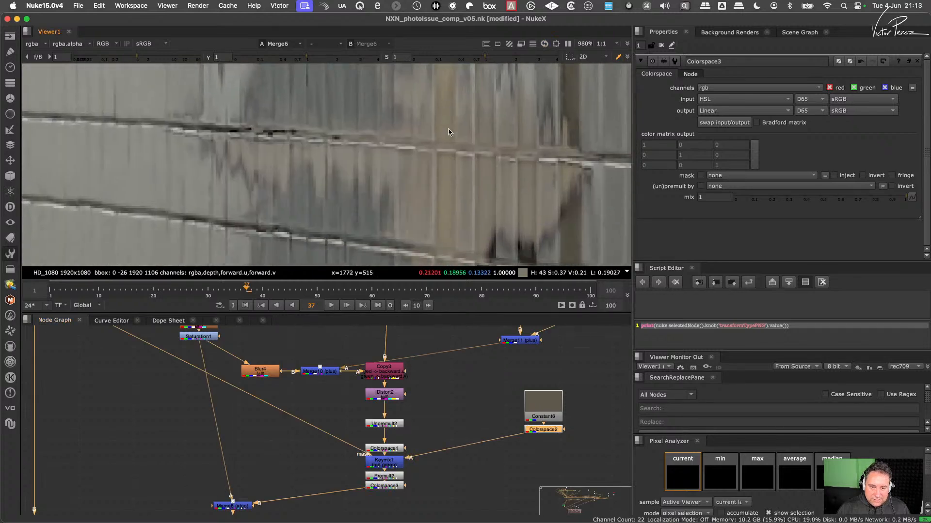
scroll(459, 155, down, 1)
middle_drag(455, 153, 450, 218)
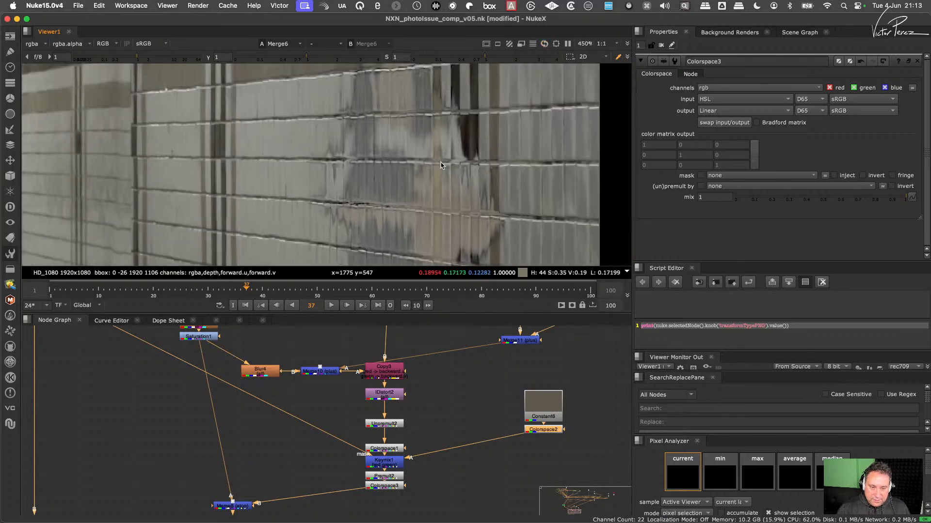
middle_drag(438, 116, 432, 183)
- Feed Merge8's B input from IDistort2 to compare the reflection without the recolour, and reconnect it to Colorspace3
key(d)
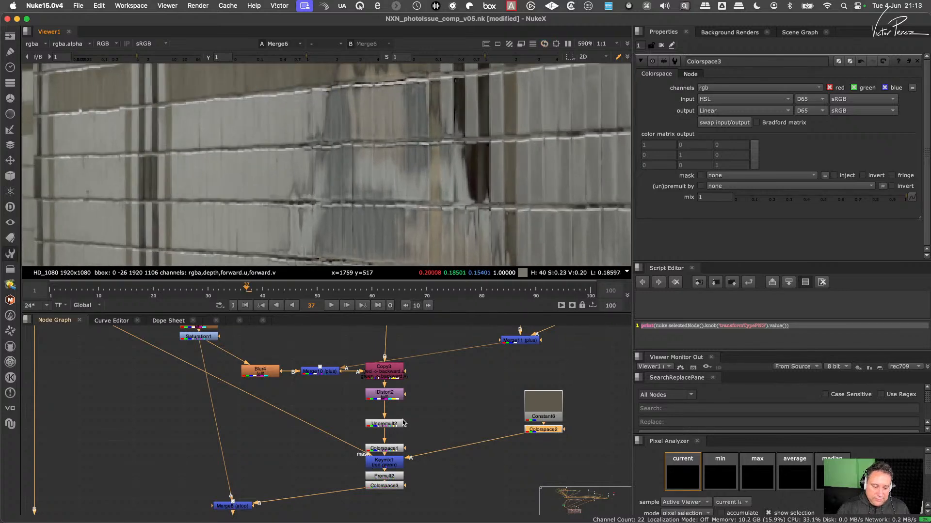
scroll(365, 423, down, 1)
drag(374, 469, 385, 407)
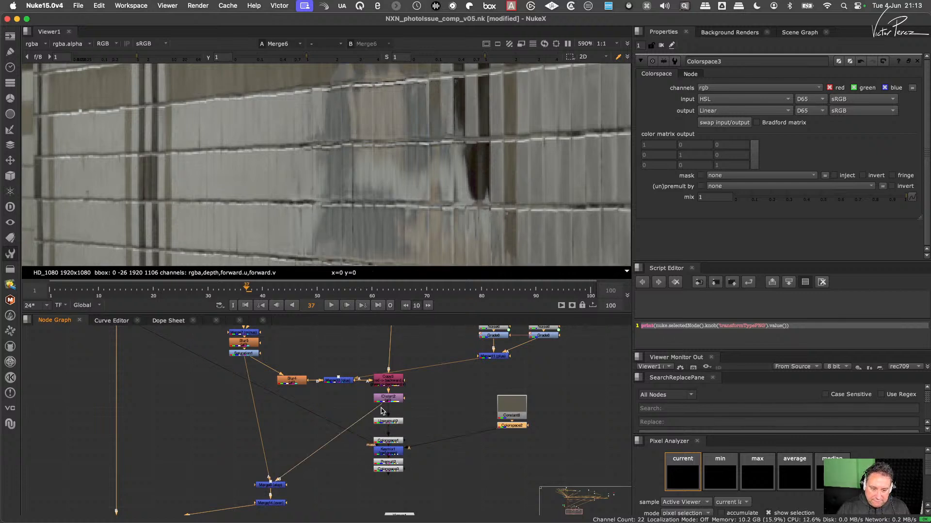
drag(381, 411, 393, 487)
- Move Colorspace1, Keymix1 and Premult2 together up towards Unpremult2, and place Colorspace3 just below Premult2
middle_drag(412, 455, 460, 421)
drag(467, 397, 443, 423)
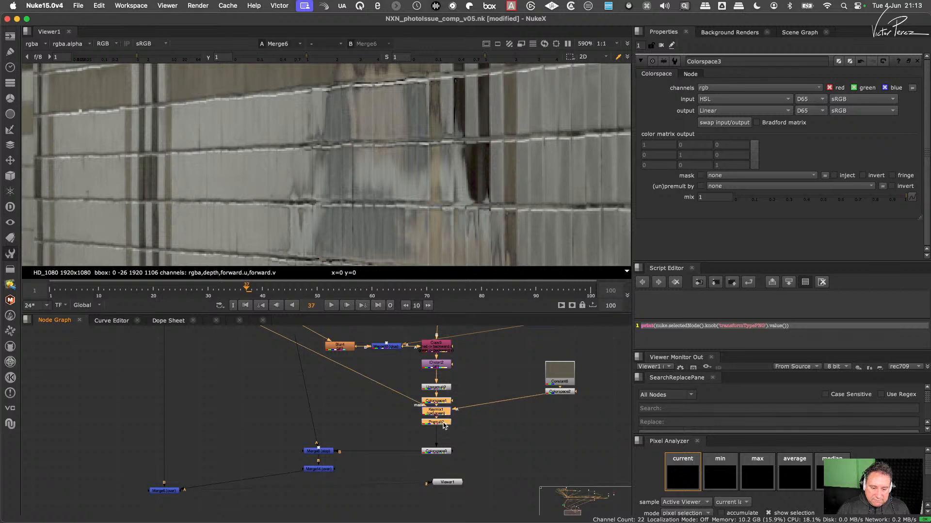
click(466, 391)
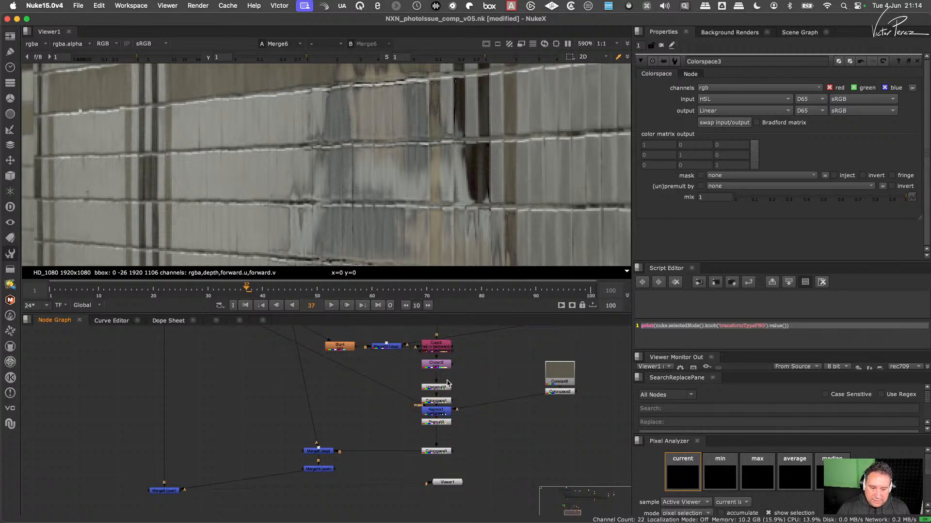
drag(438, 452, 440, 438)
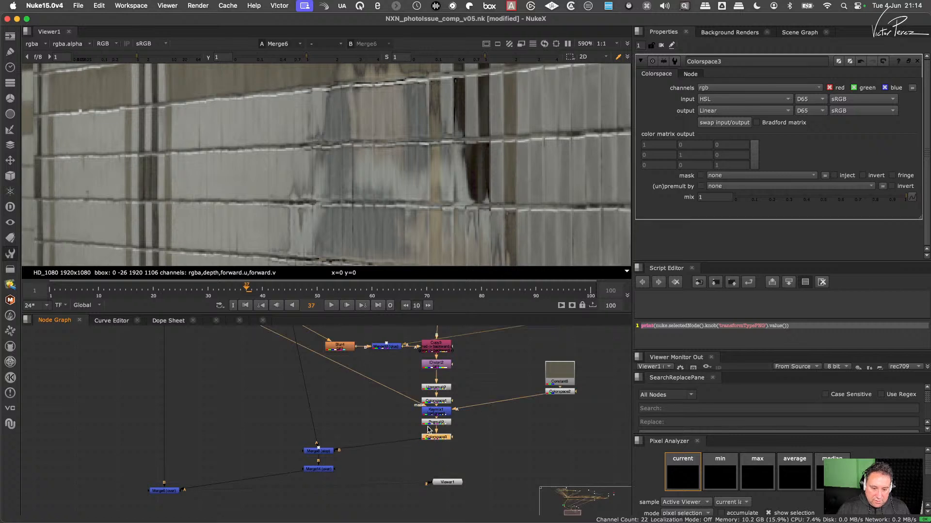
- Insert a Copy node between Colorspace3 and Merge8 and connect its A input to IDistort2 to bring in that alpha
click(386, 430)
key(k)
drag(391, 431, 396, 447)
drag(436, 366, 436, 367)
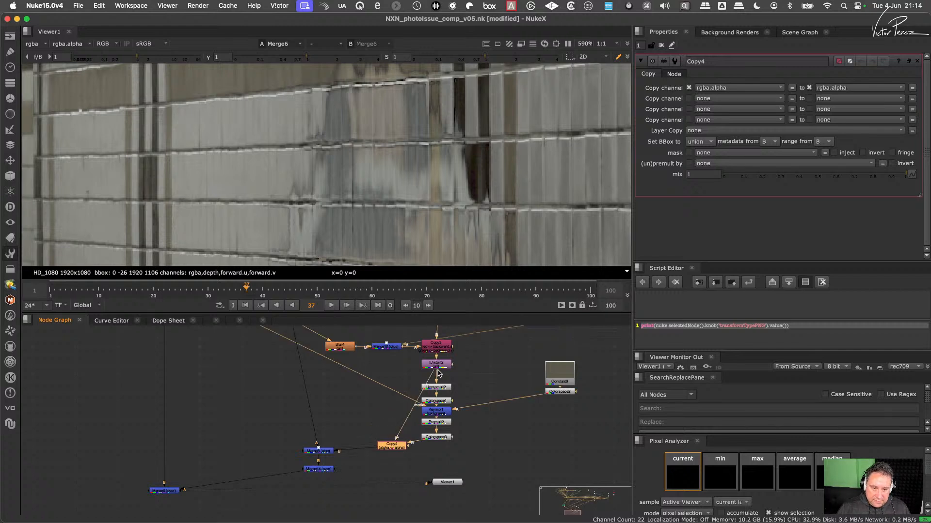
- Move Premult2 from below Keymix1 to directly after Copy4, and check the composite
click(438, 423)
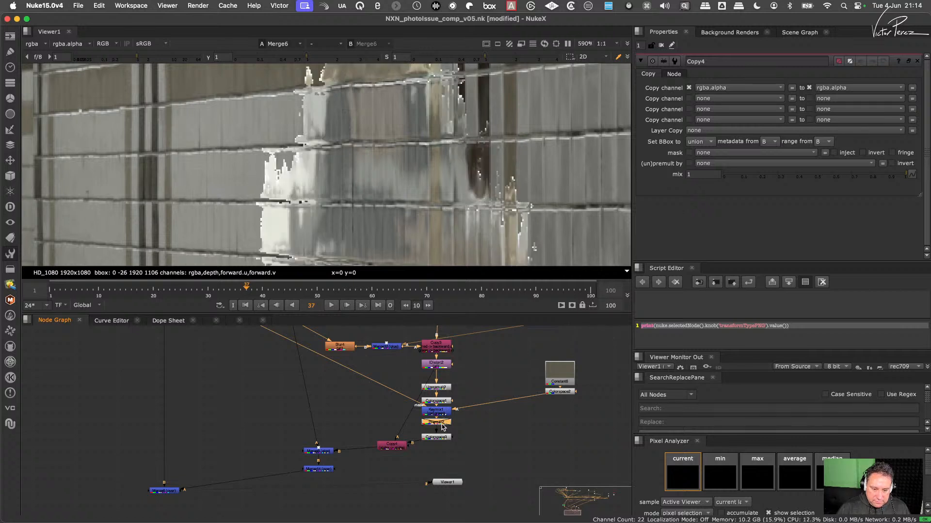
drag(439, 425, 416, 447)
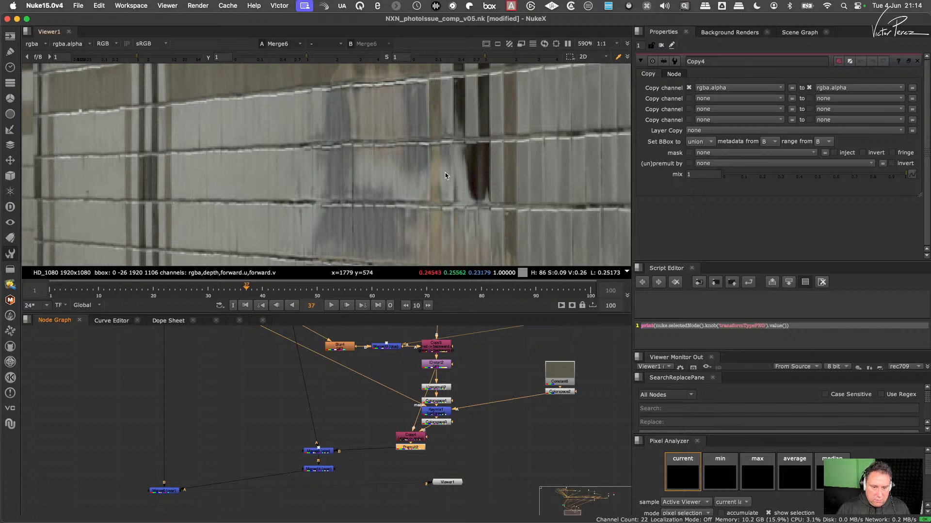
scroll(445, 173, down, 3)
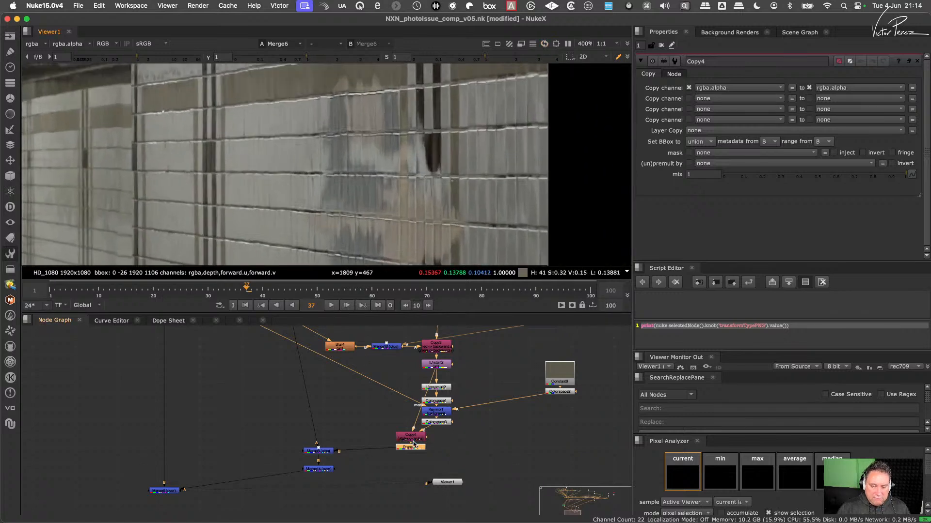
- Shift Copy4 and Premult2 away from the main column, and lower Colorspace3 to sit level with Copy4
scroll(414, 443, up, 2)
drag(367, 415, 440, 467)
drag(419, 438, 395, 443)
drag(450, 419, 452, 436)
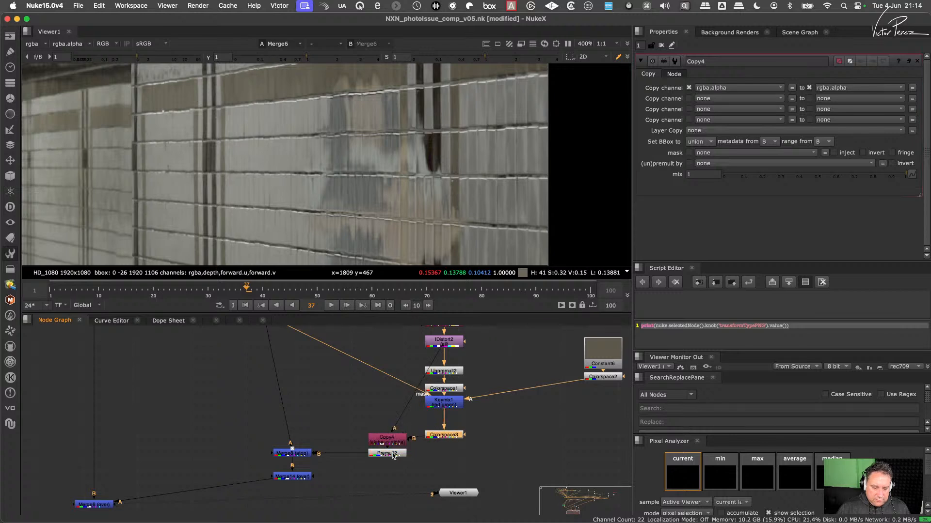
- Try Premult2 between Keymix1 and Colorspace3, undo the move, and examine the reflection in the composite
drag(393, 455, 448, 417)
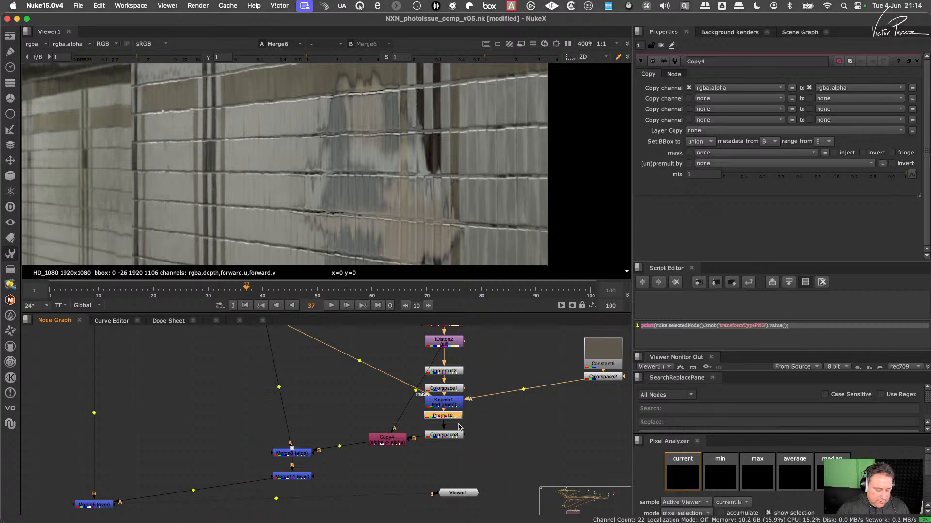
key(super+z)
scroll(459, 173, down, 5)
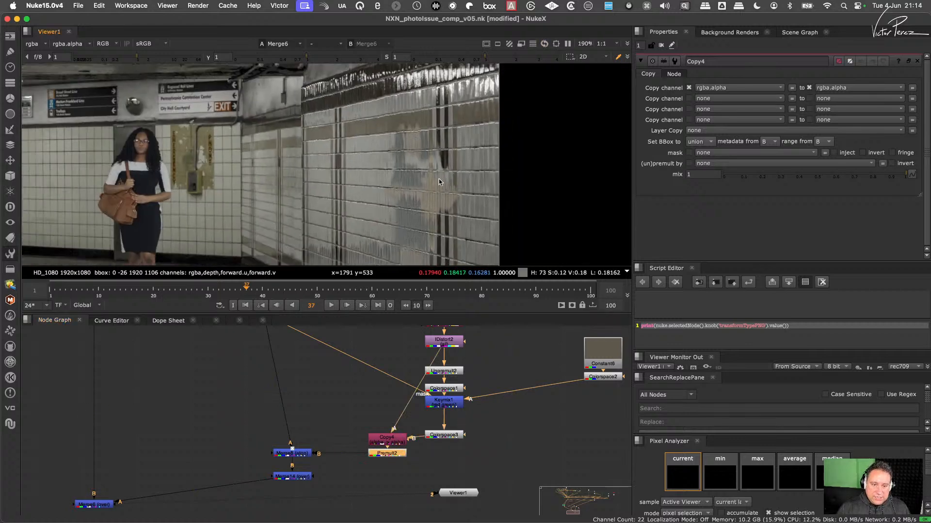
scroll(439, 176, up, 5)
middle_drag(454, 176, 442, 129)
scroll(442, 129, down, 4)
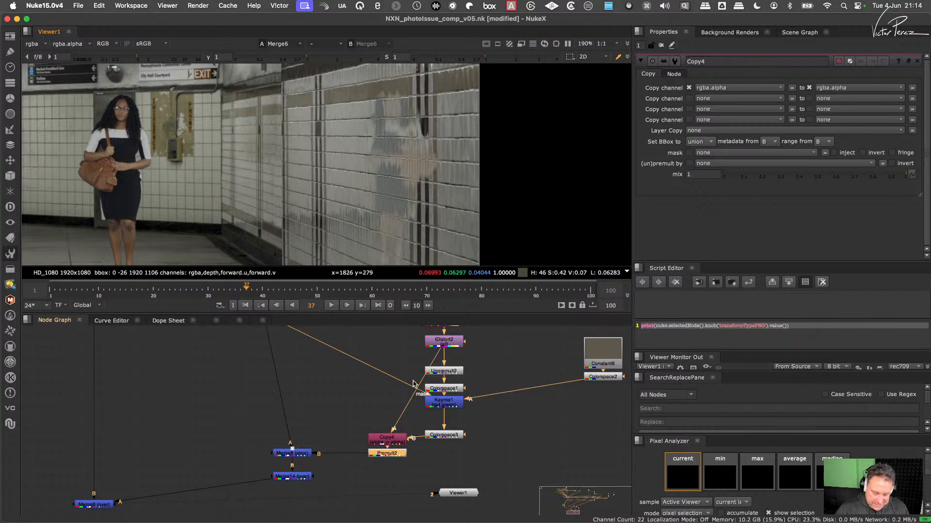
- Place Keymix1 midway between Colorspace1 and Colorspace3, and toggle its disabled state to compare the reflection up close
drag(446, 405, 448, 414)
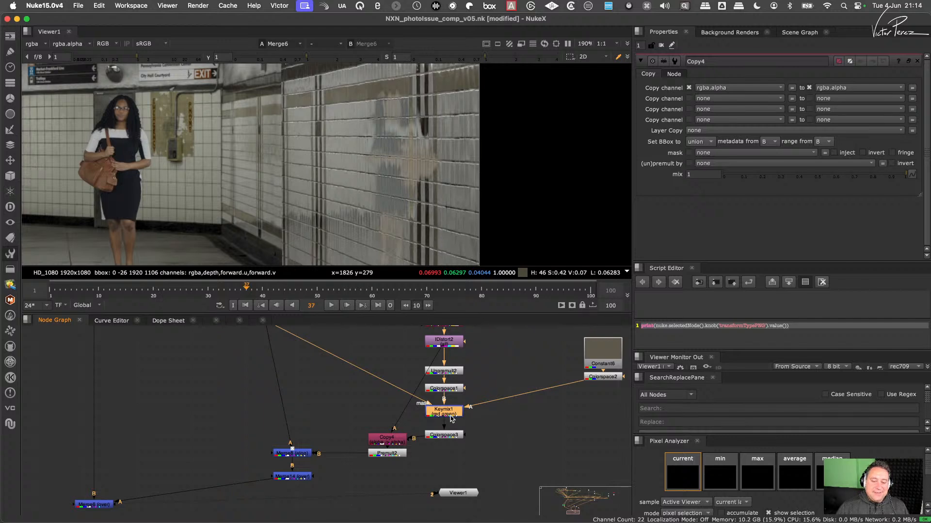
scroll(427, 97, up, 6)
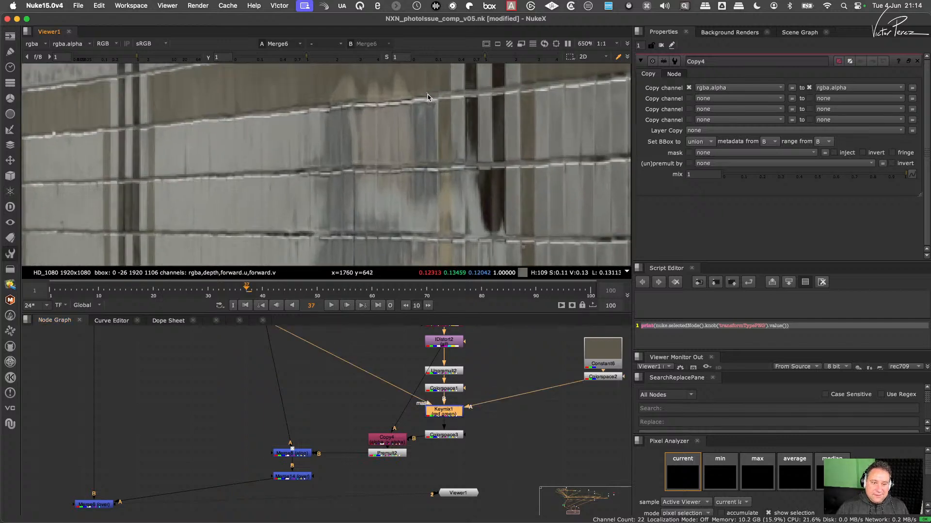
key(d)
key(d)
key(d)
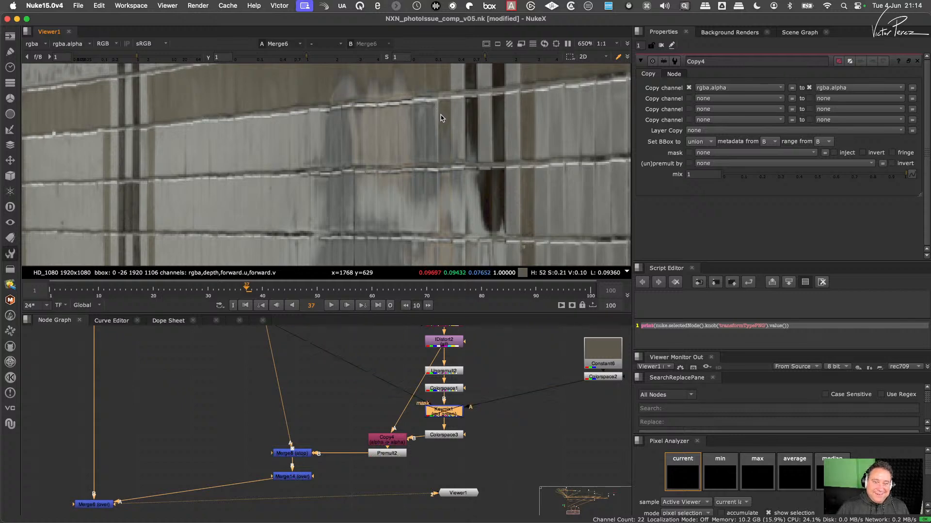
- Re-enable Keymix1 and examine the recoloured wall reflection up close in the composite
key(d)
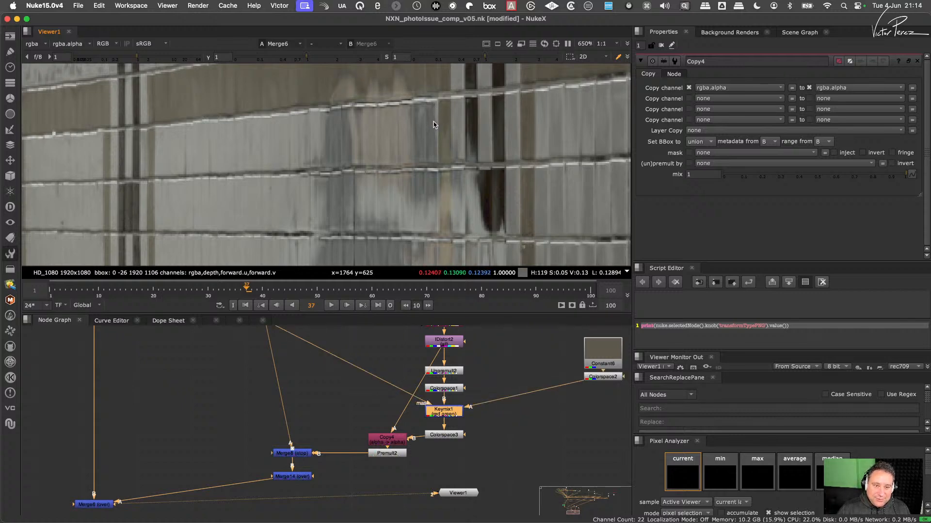
scroll(456, 153, down, 3)
scroll(451, 143, up, 2)
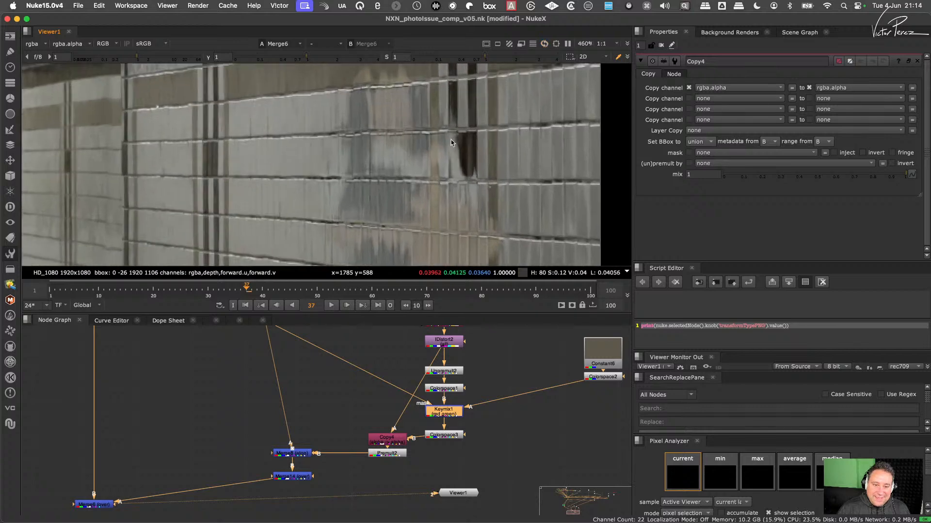
scroll(444, 137, down, 3)
scroll(429, 189, up, 4)
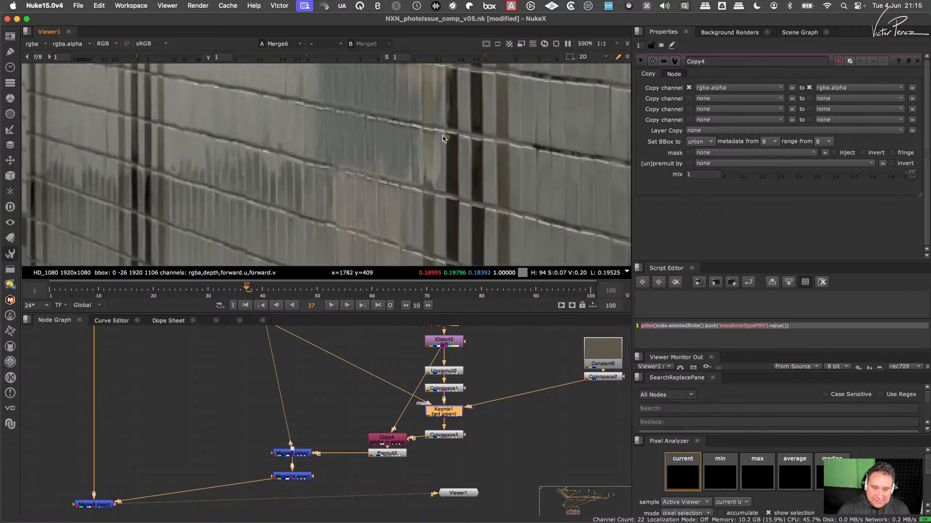
scroll(396, 130, up, 2)
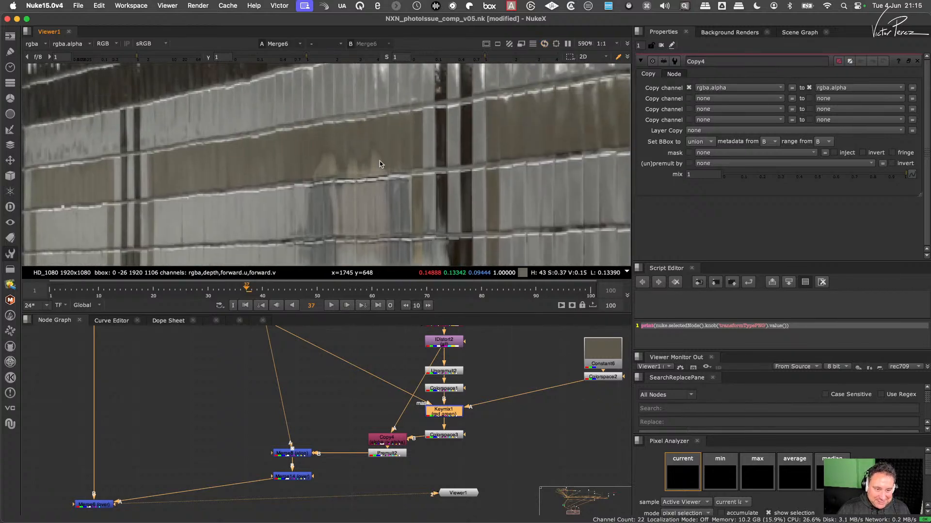
- Toggle Merge8's disabled state to compare its contribution, and inspect the reflection across the tiled wall
middle_drag(319, 459, 358, 445)
click(334, 441)
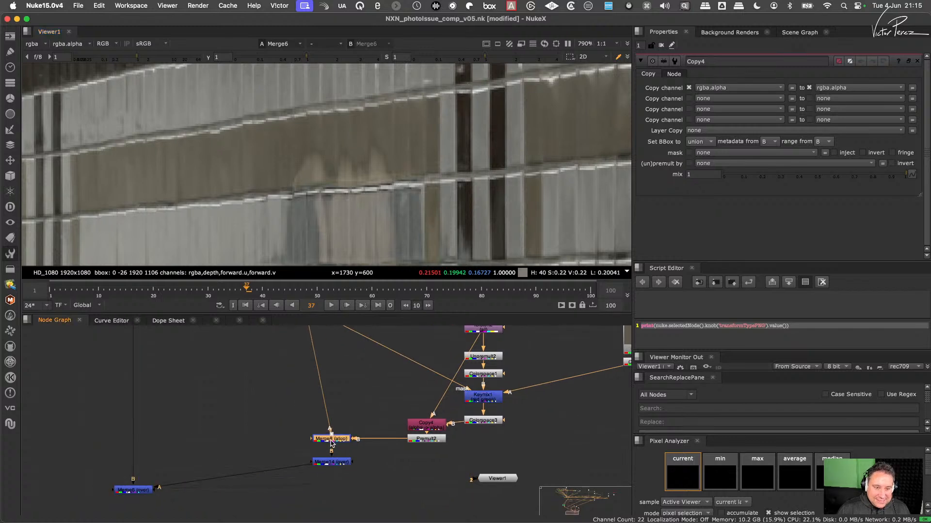
key(d)
key(d)
key(d)
key(d)
key(d)
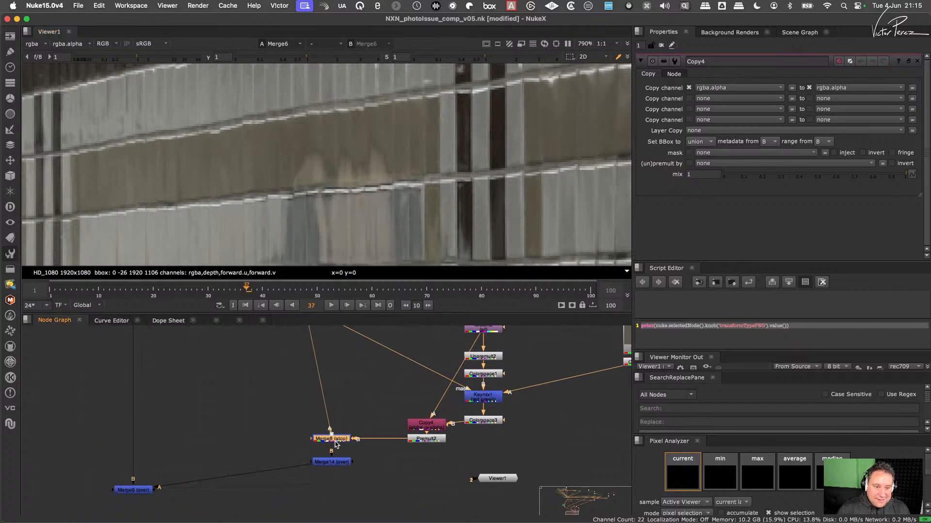
key(f)
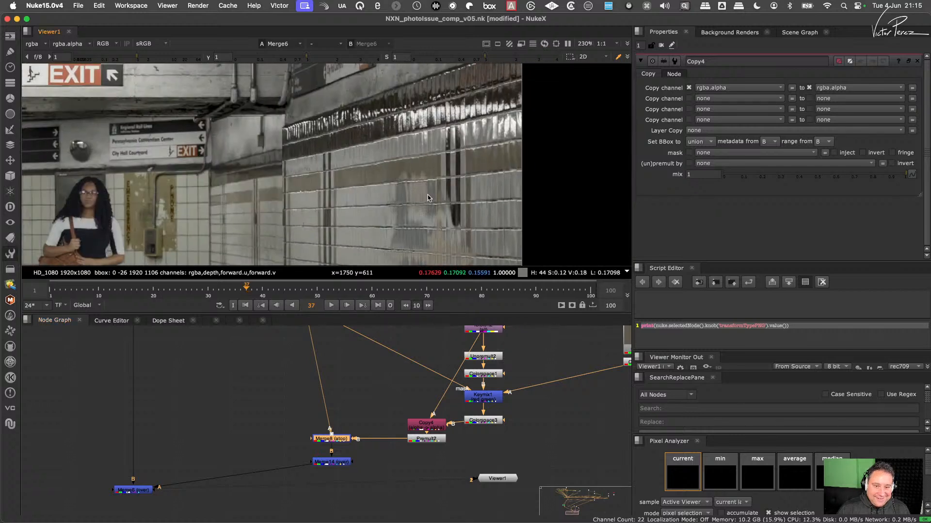
scroll(407, 154, up, 10)
scroll(408, 154, down, 5)
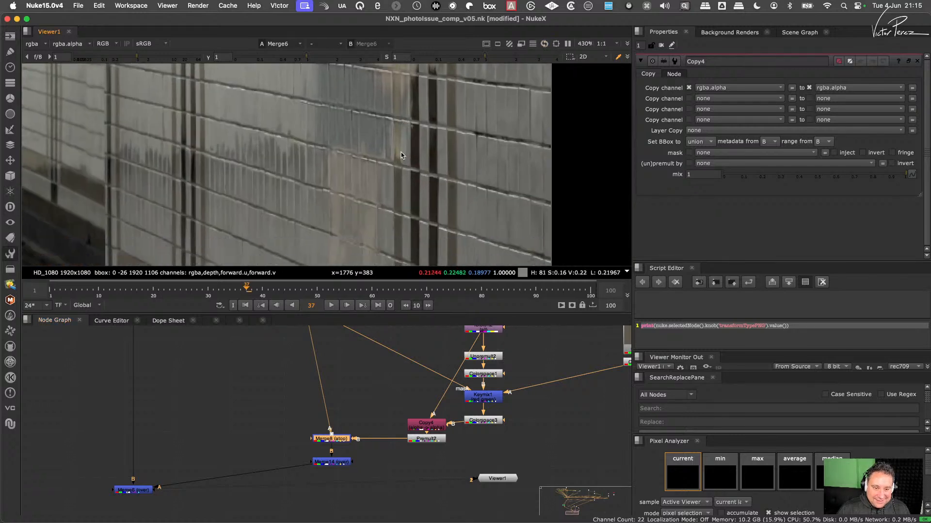
scroll(410, 171, up, 5)
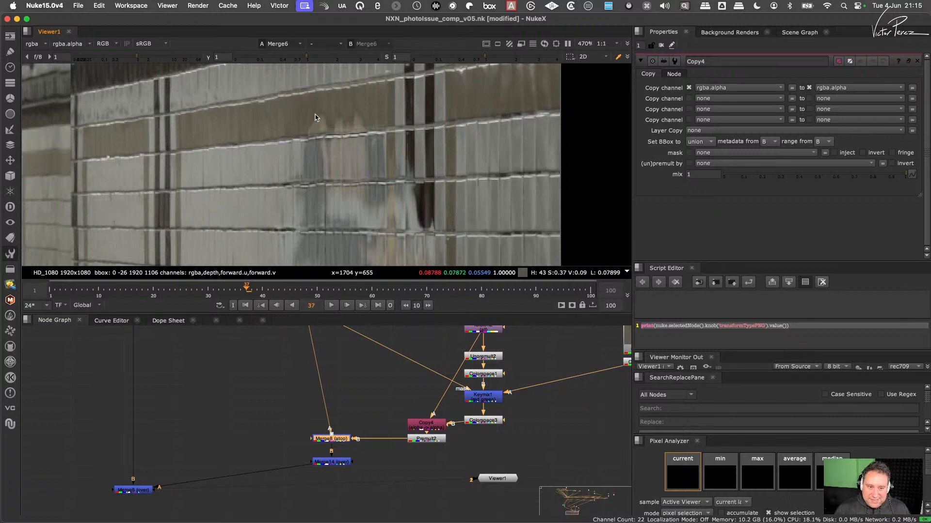
- Disable and re-enable IDistort2 to compare the reflection with and without the distortion
middle_drag(527, 410, 510, 479)
click(466, 395)
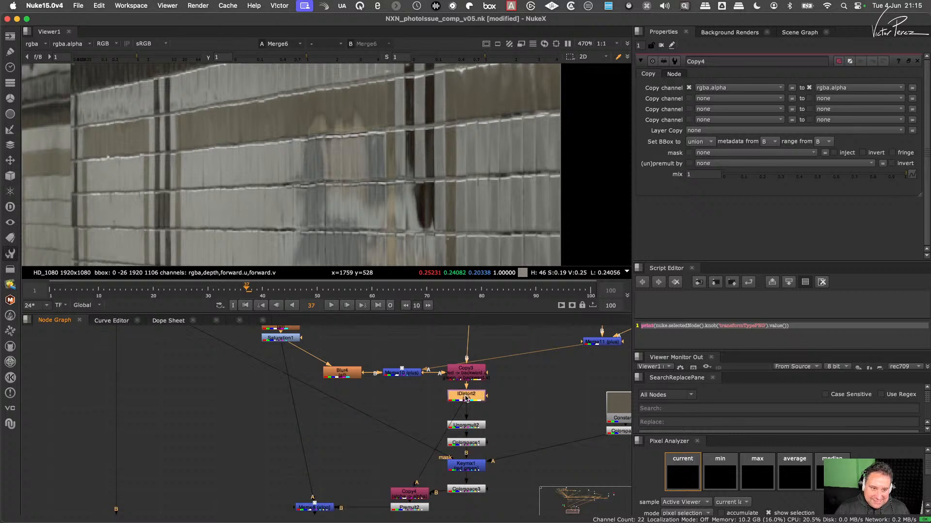
key(d)
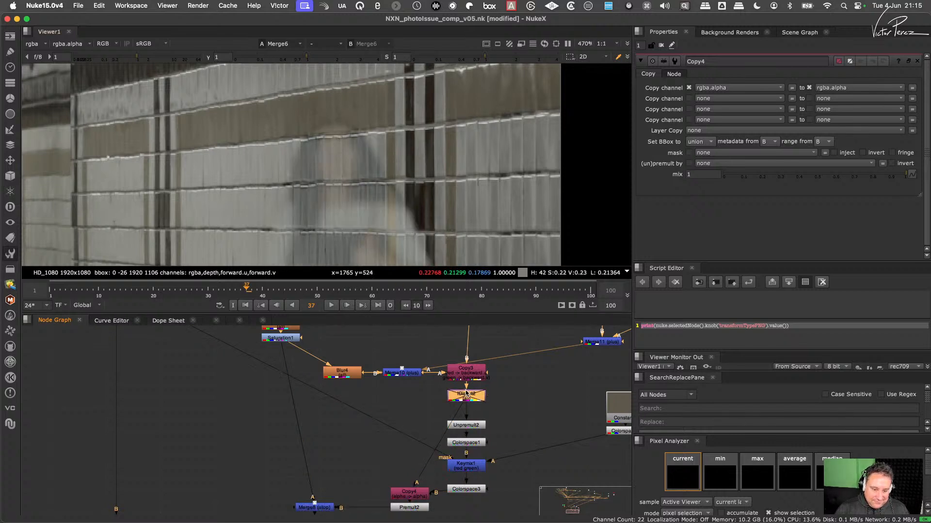
key(d)
- Nudge Merge8 slightly upward, and set its output channels to rgb in its settings
middle_drag(349, 495, 365, 445)
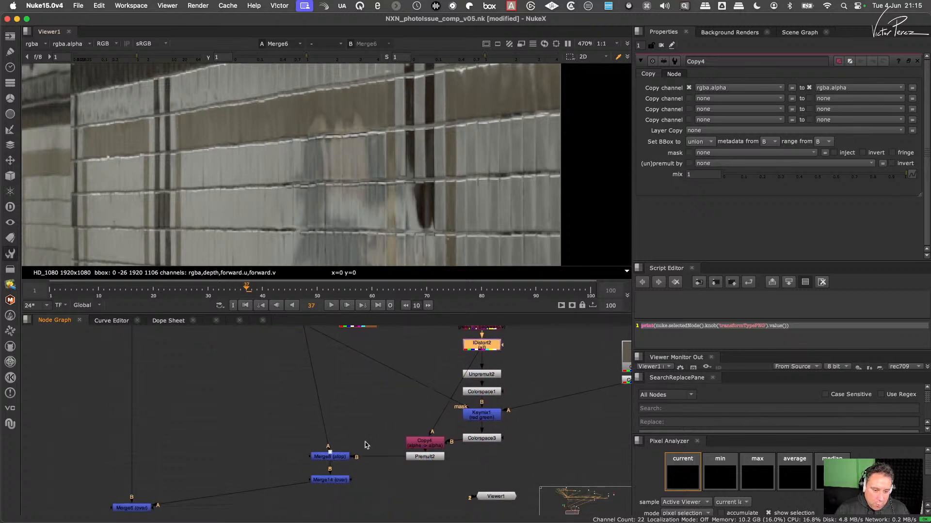
drag(342, 458, 341, 451)
double_click(340, 452)
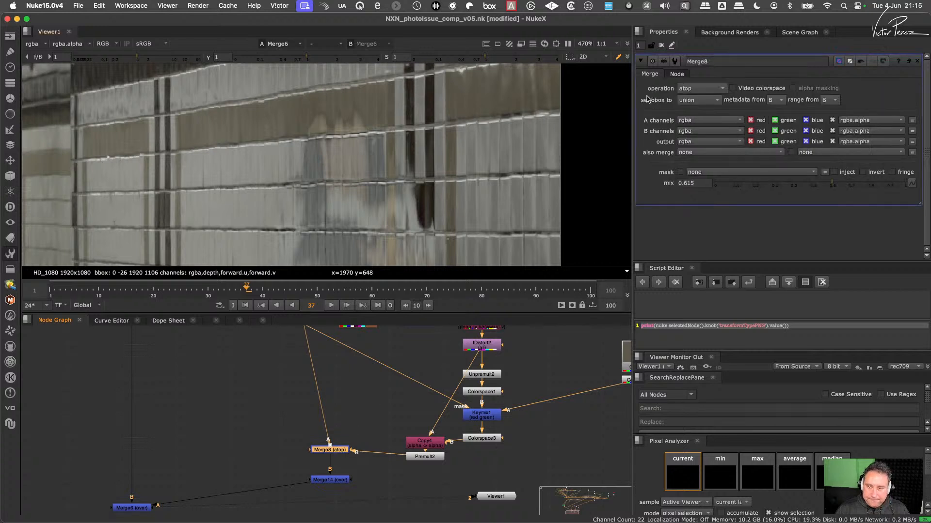
click(699, 142)
click(700, 159)
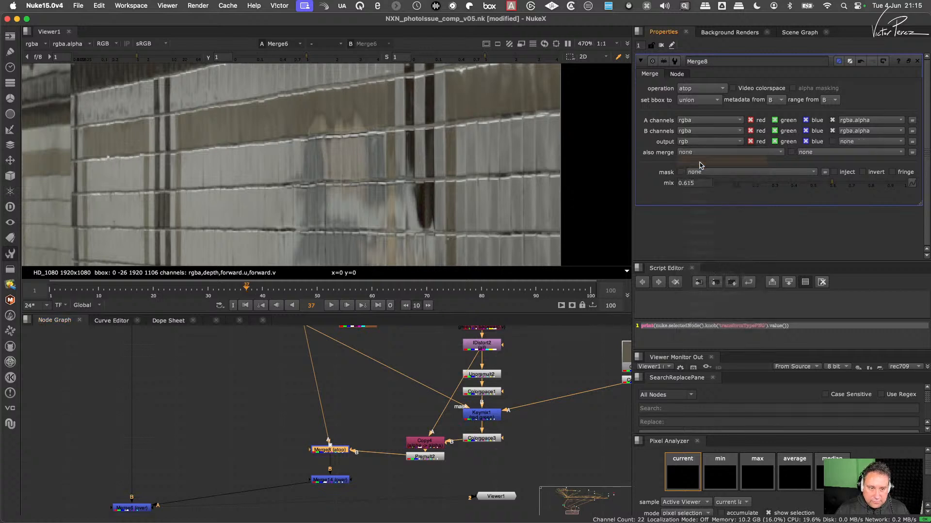
- Try rgb for Merge8's B and A channels, and undo both changes
click(699, 130)
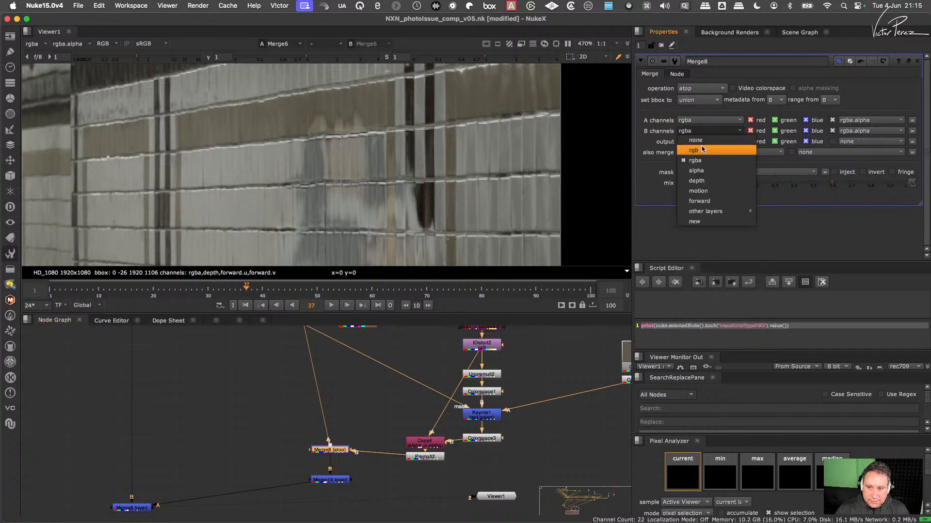
click(700, 151)
click(700, 121)
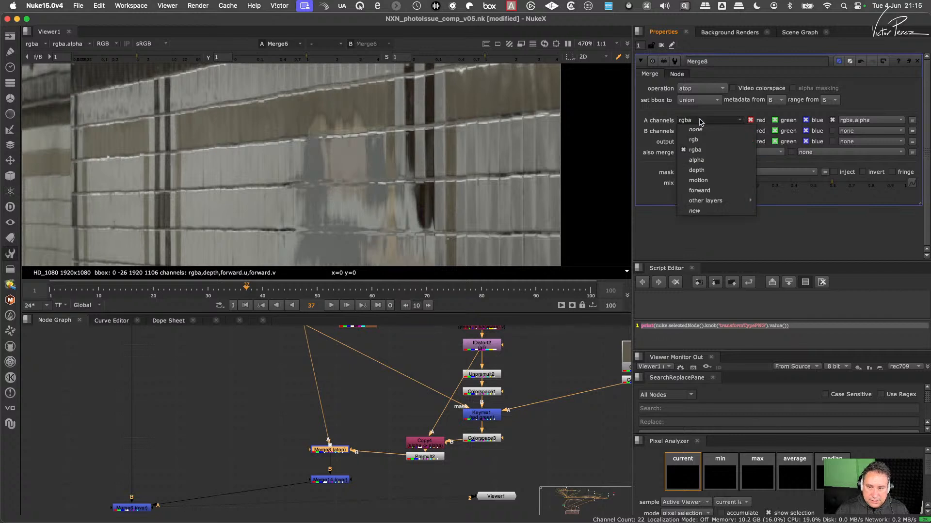
click(704, 140)
key(super+z)
key(super+z)
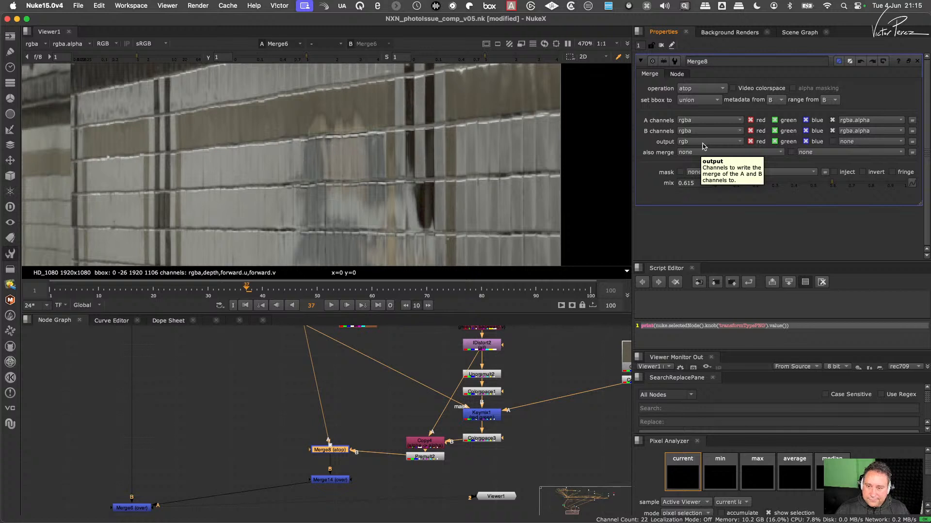
- Add a Shuffle node and insert it into Merge8's A input connection
scroll(344, 424, up, 3)
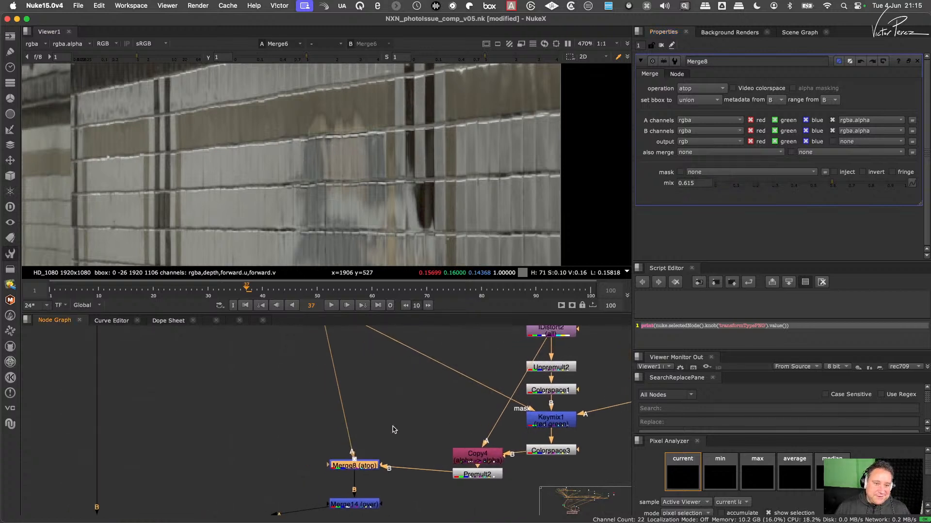
scroll(371, 436, up, 2)
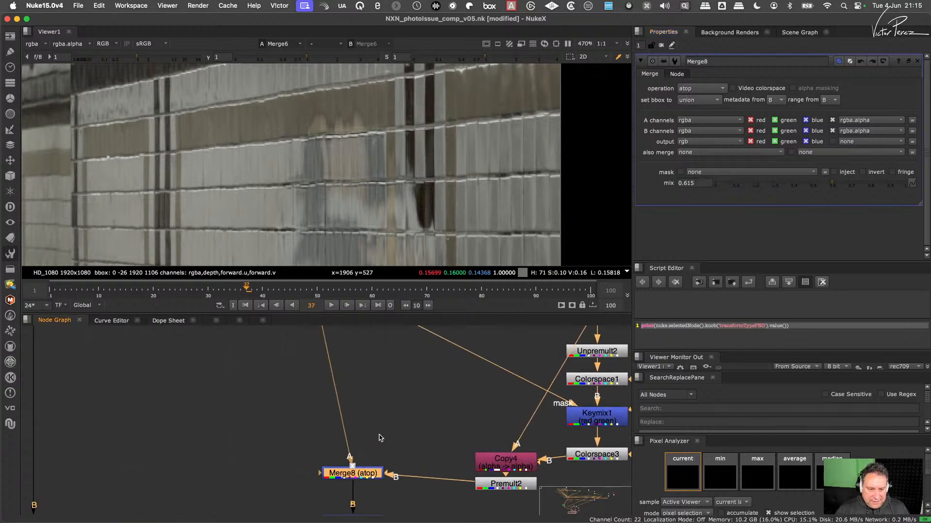
click(375, 427)
key(Tab)
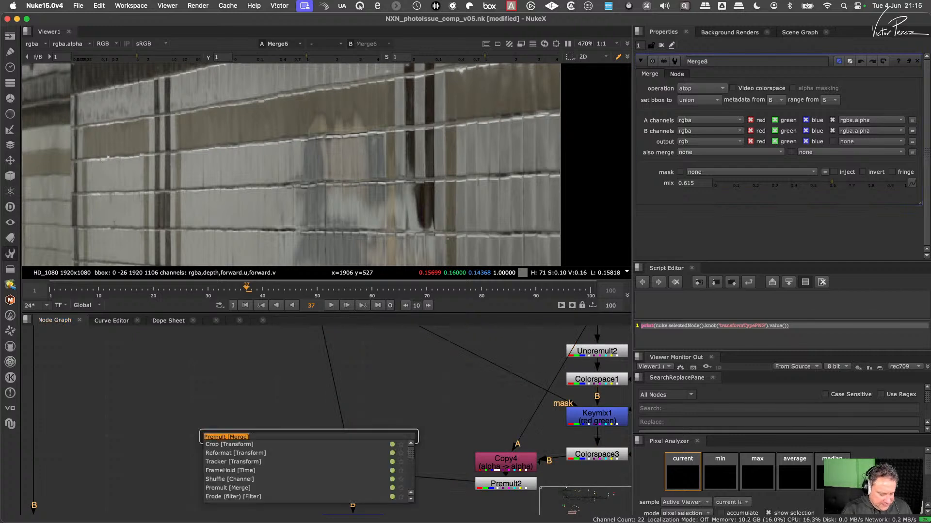
text(sh)
key(Return)
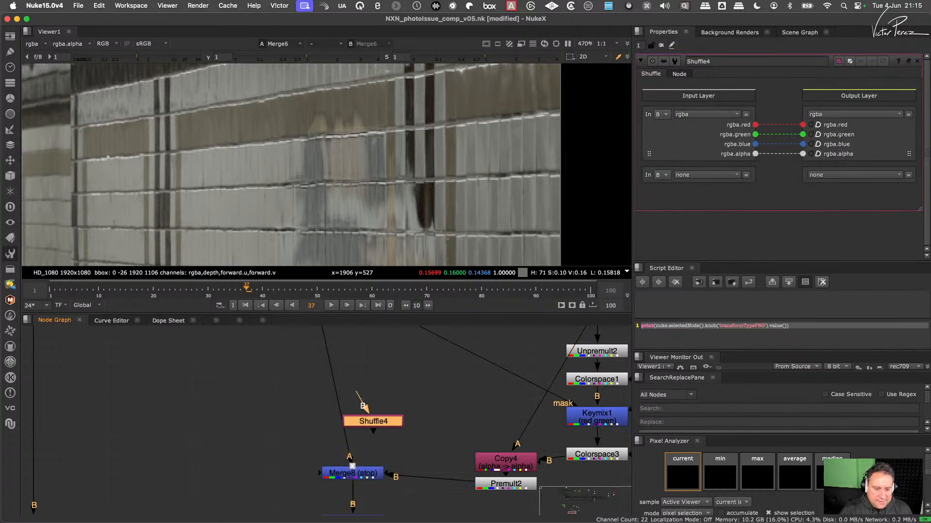
mouse_move(381, 423)
mouse_down()
mouse_move(347, 422)
mouse_move(371, 431)
mouse_up()
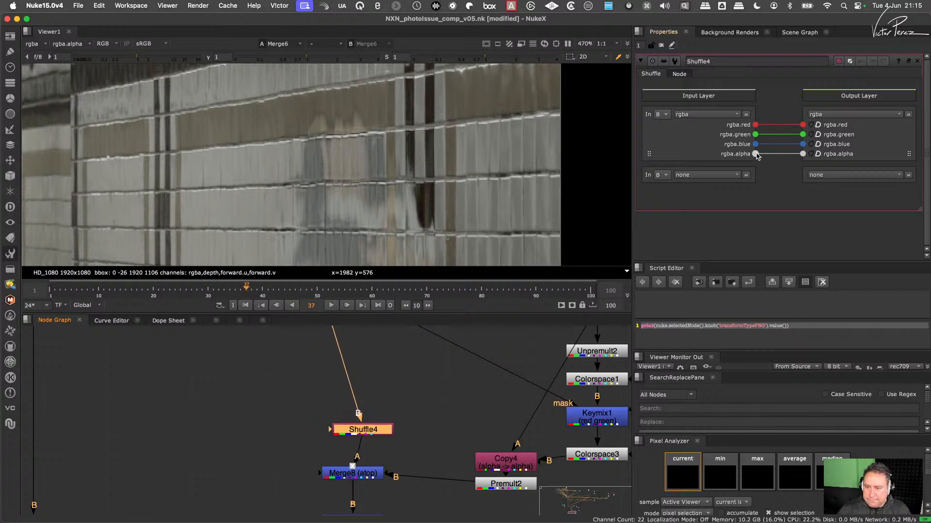
- Set Shuffle4's output rgba.alpha to black, and align the node directly above Merge8
click(810, 154)
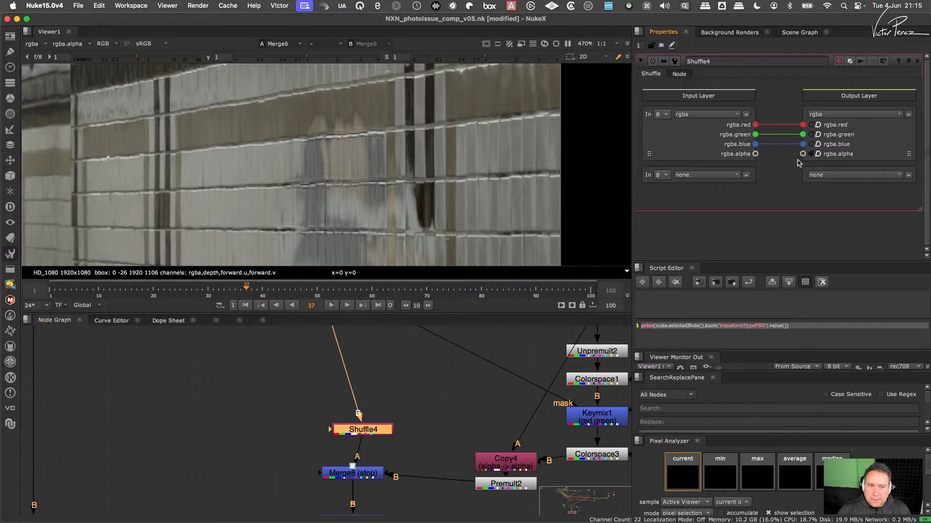
drag(379, 434, 369, 432)
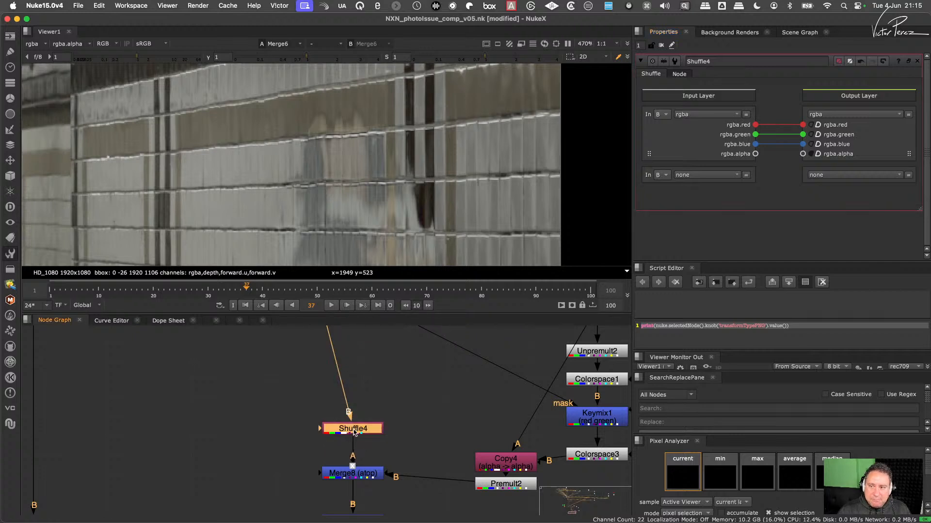
middle_drag(353, 430, 398, 375)
drag(438, 347, 361, 399)
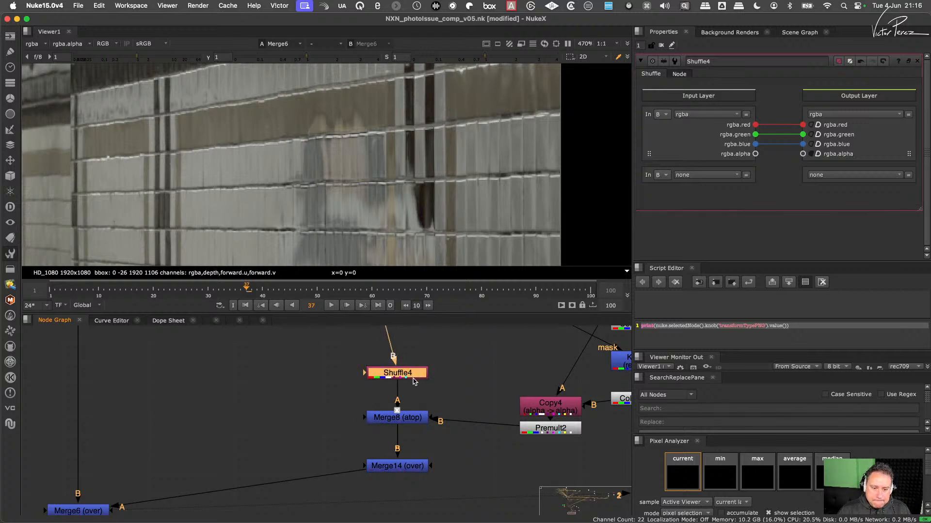
- View Merge8's output on its own, check its alpha channel, and switch back to viewing the Merge6 composite
click(442, 364)
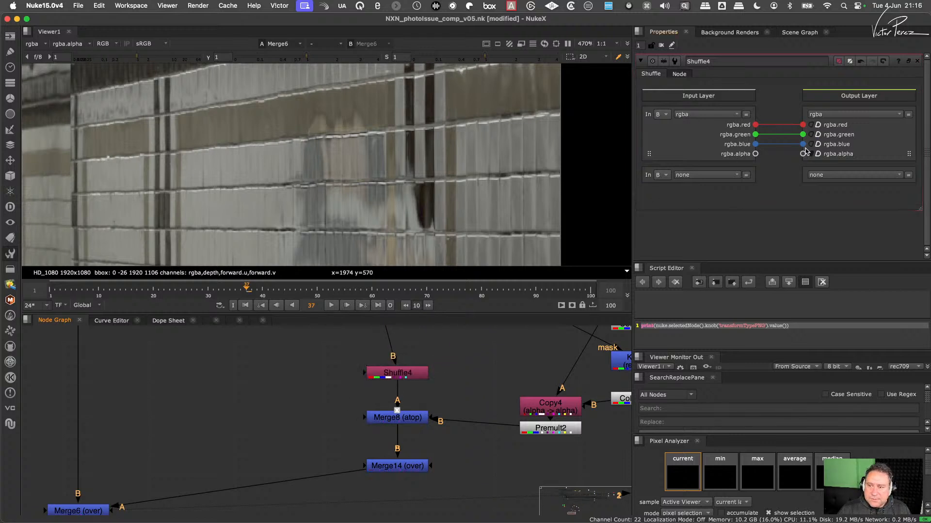
drag(450, 351, 361, 390)
key(1)
click(412, 419)
key(1)
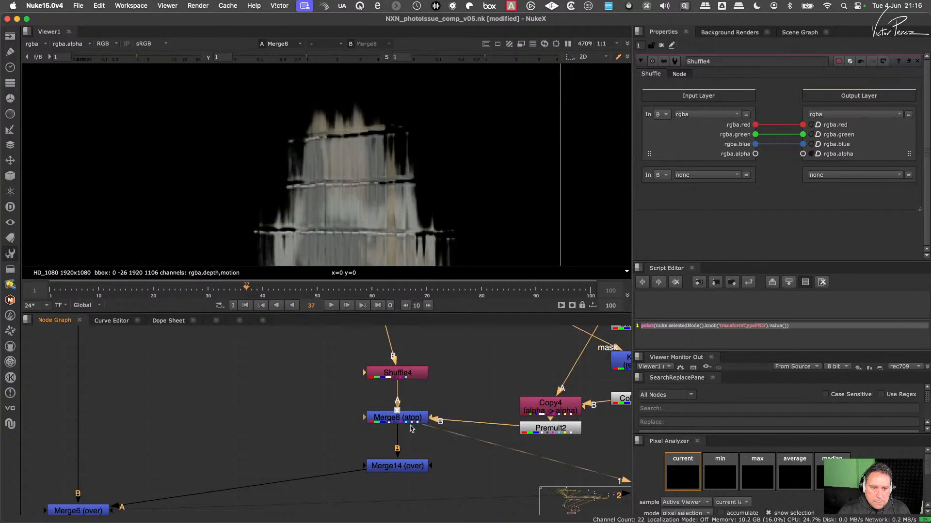
middle_drag(411, 429, 414, 377)
key(a)
key(a)
middle_drag(144, 421, 302, 409)
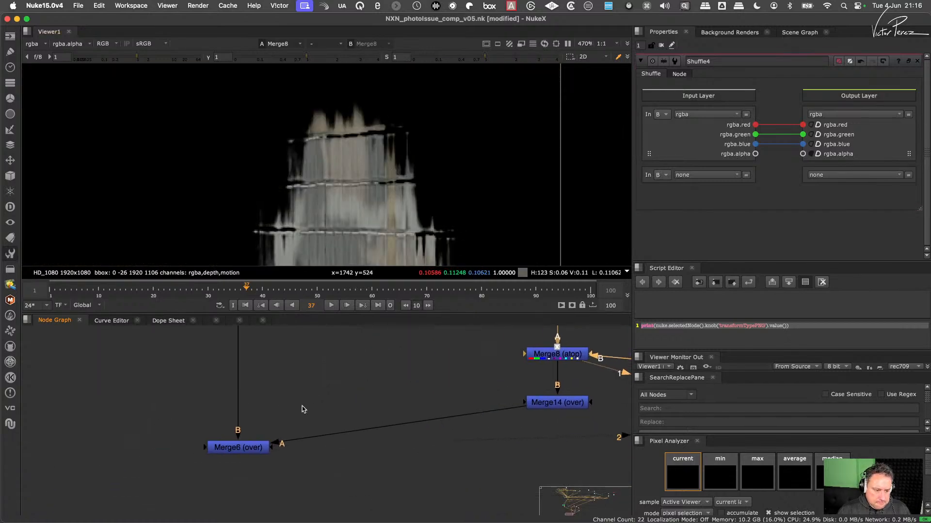
key(2)
- Trace the reflection branch upstream from Merge14 through Copy4, IDistort2 and Copy3 to ColorCorrect2
middle_drag(601, 406, 377, 448)
scroll(474, 404, down, 4)
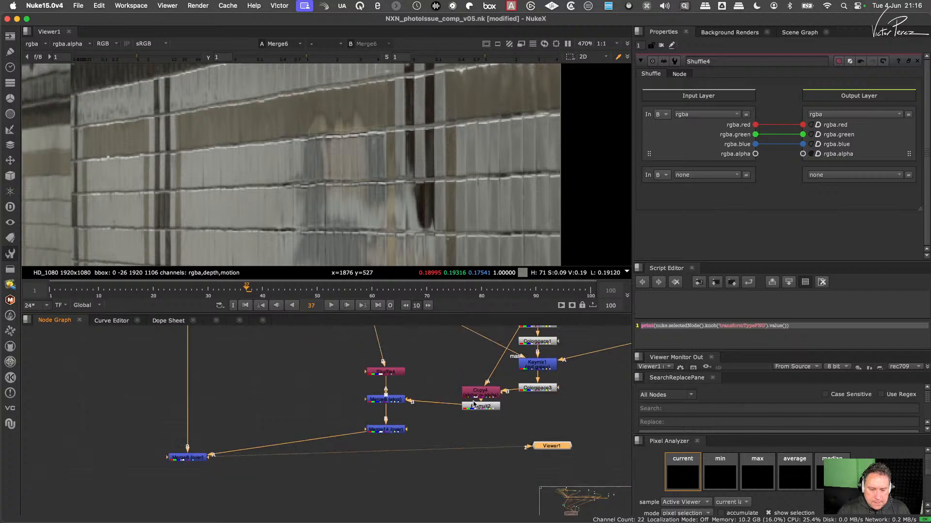
middle_drag(475, 403, 405, 474)
middle_drag(425, 418, 431, 423)
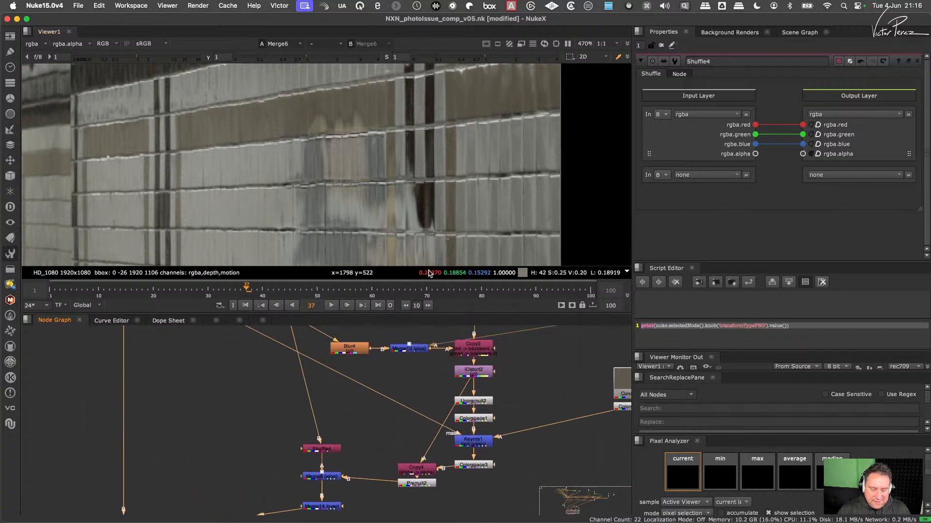
drag(392, 485, 416, 483)
middle_drag(472, 388, 428, 464)
scroll(474, 414, down, 3)
middle_drag(475, 414, 412, 436)
scroll(348, 442, up, 1)
scroll(349, 449, up, 2)
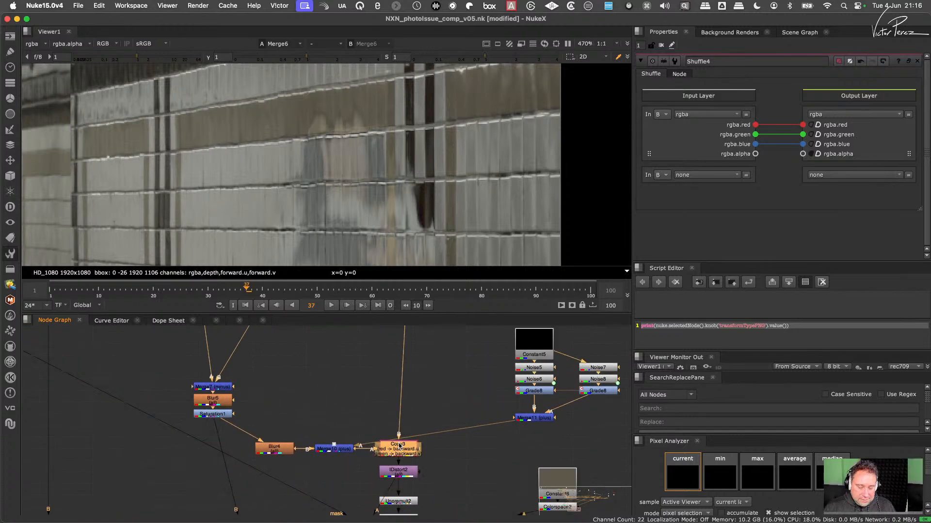
middle_drag(420, 383, 407, 498)
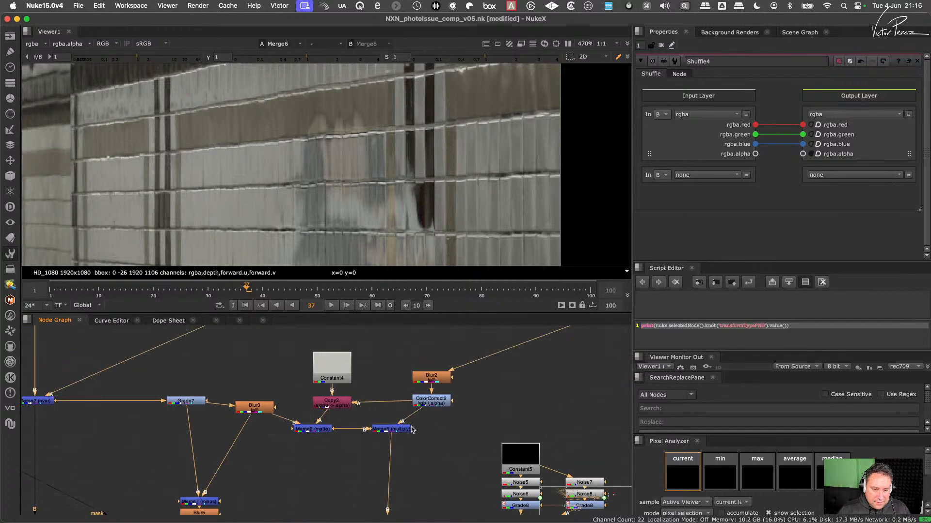
- Compare the composite with ColorCorrect2 disabled and enabled, then inspect its range curves and unpremultiply setting
click(430, 401)
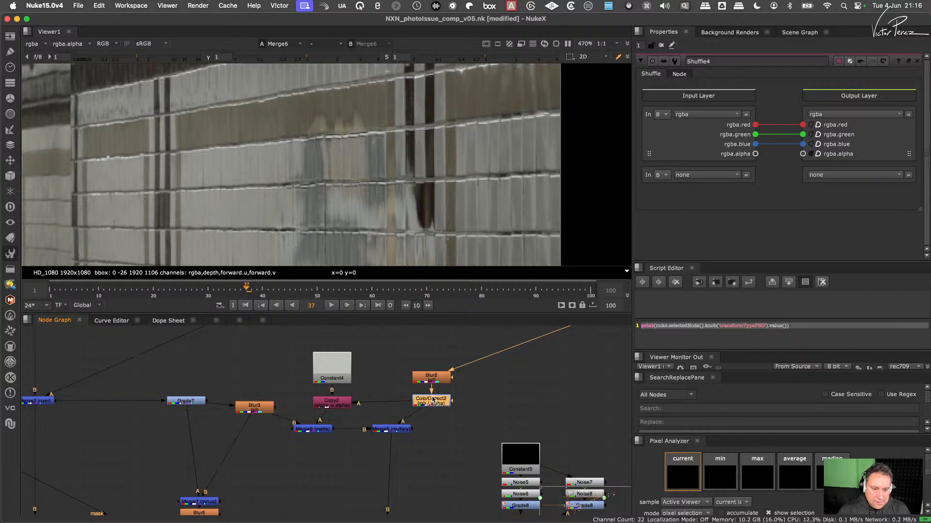
key(d)
key(d)
double_click(434, 403)
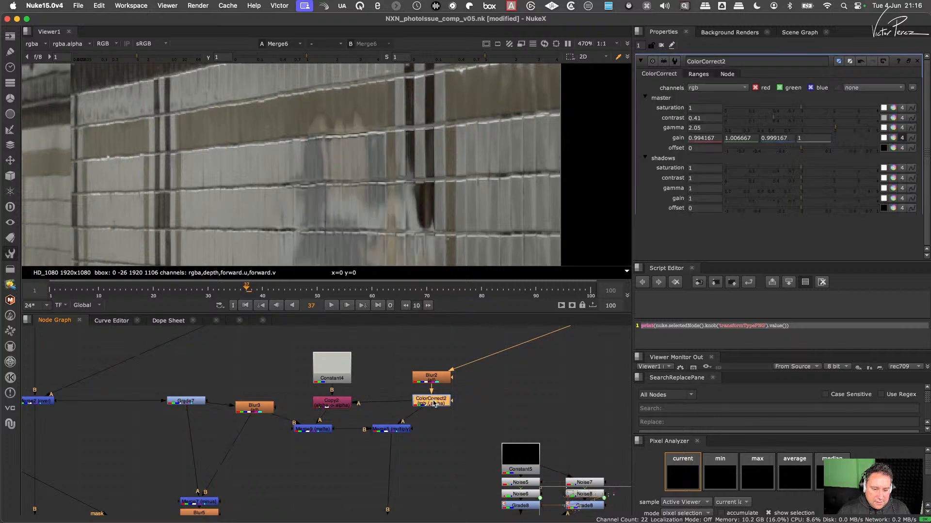
click(698, 75)
scroll(923, 145, down, 5)
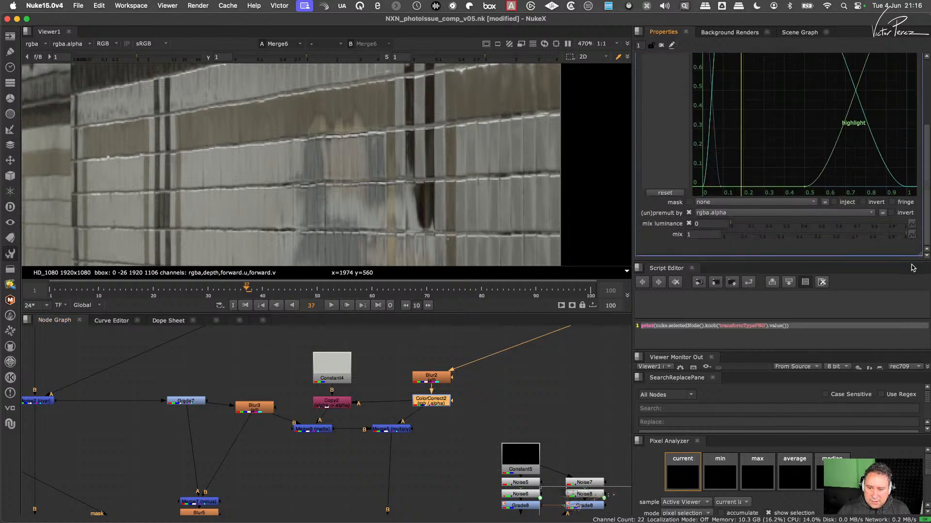
scroll(914, 253, up, 5)
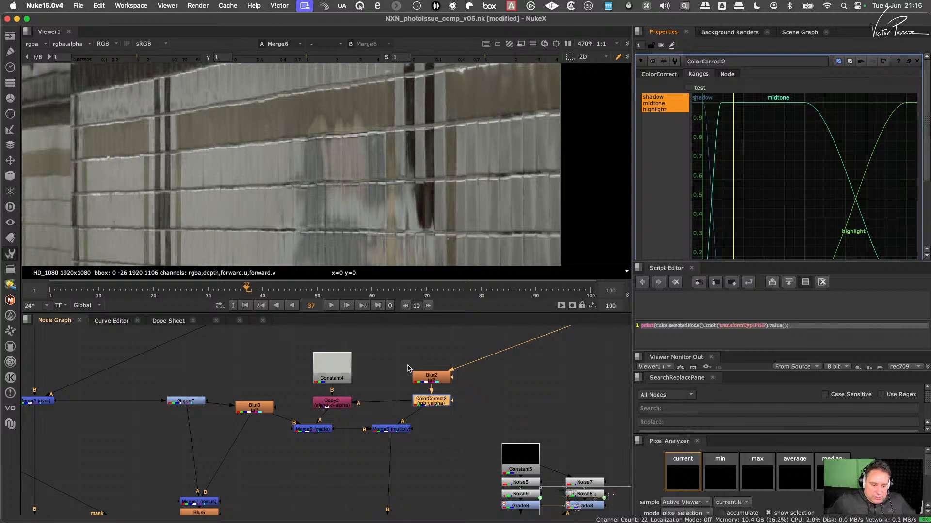
- View the outputs of Merge9, Merge5 and ColorCorrect2 in turn, and return to the Merge6 composite
click(393, 430)
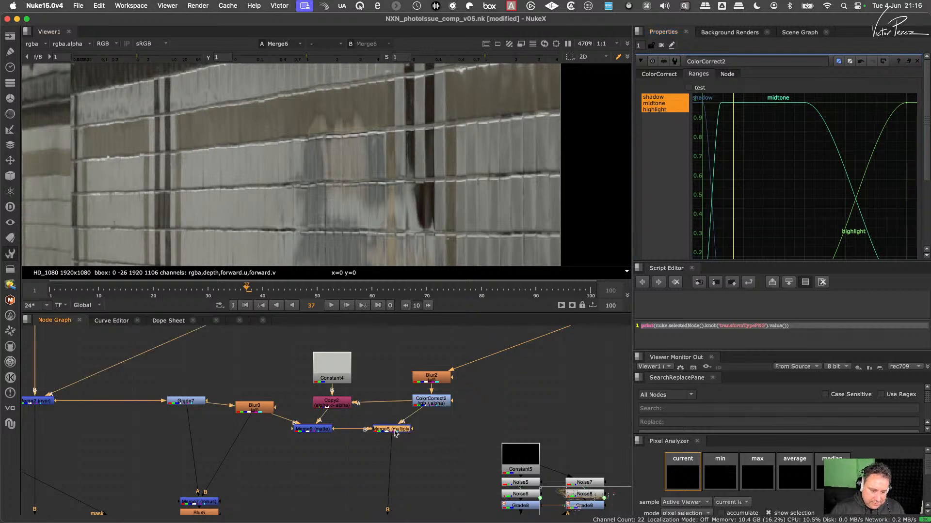
click(320, 430)
key(1)
click(398, 430)
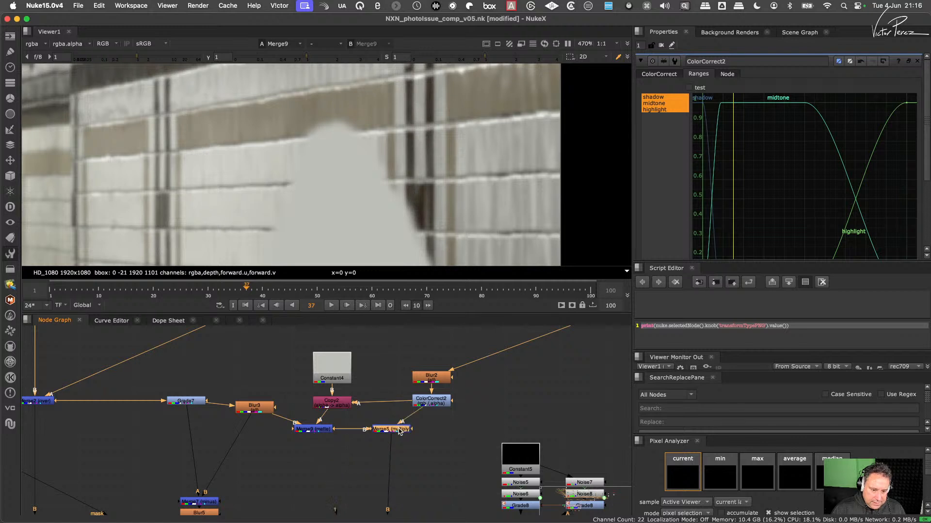
key(1)
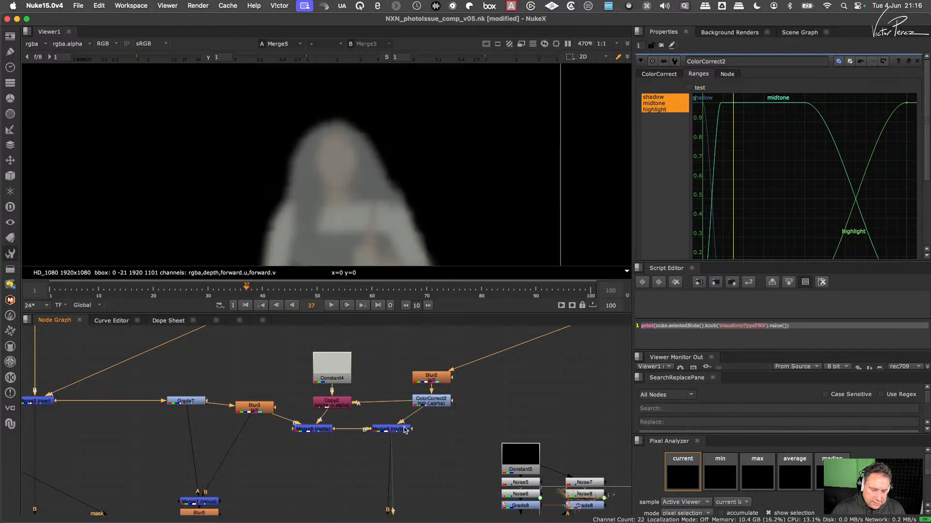
drag(405, 430, 411, 433)
key(super+z)
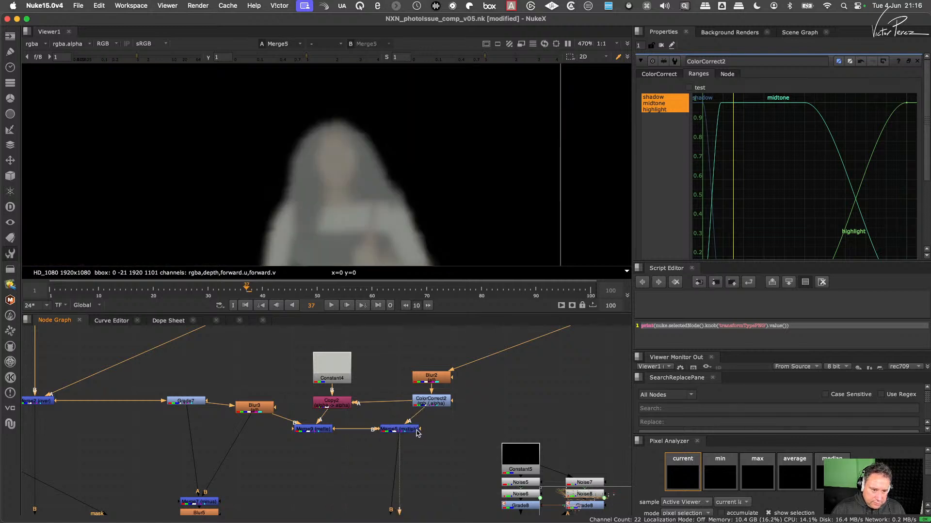
click(432, 403)
key(1)
scroll(427, 405, down, 4)
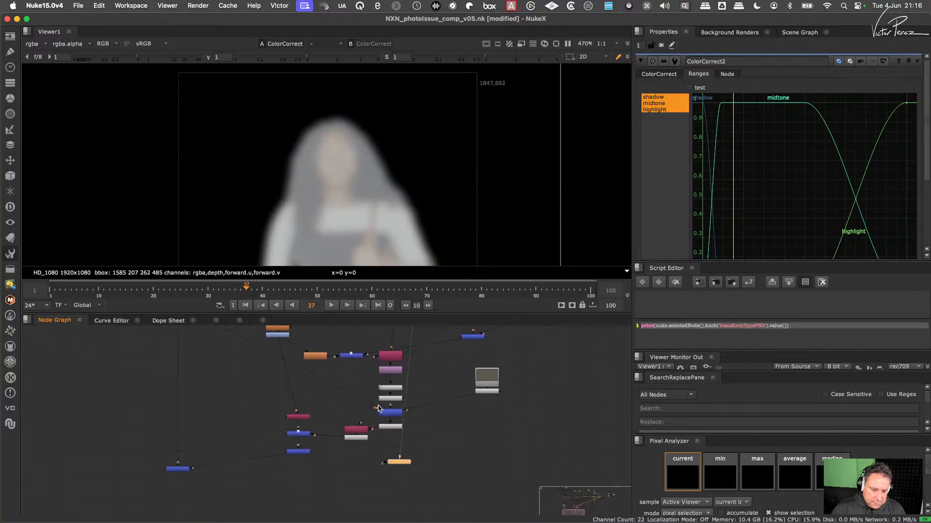
key(2)
- Make room above Merge5 and insert an Unpremult node between ColorCorrect2 and Merge5's A input
scroll(402, 374, up, 6)
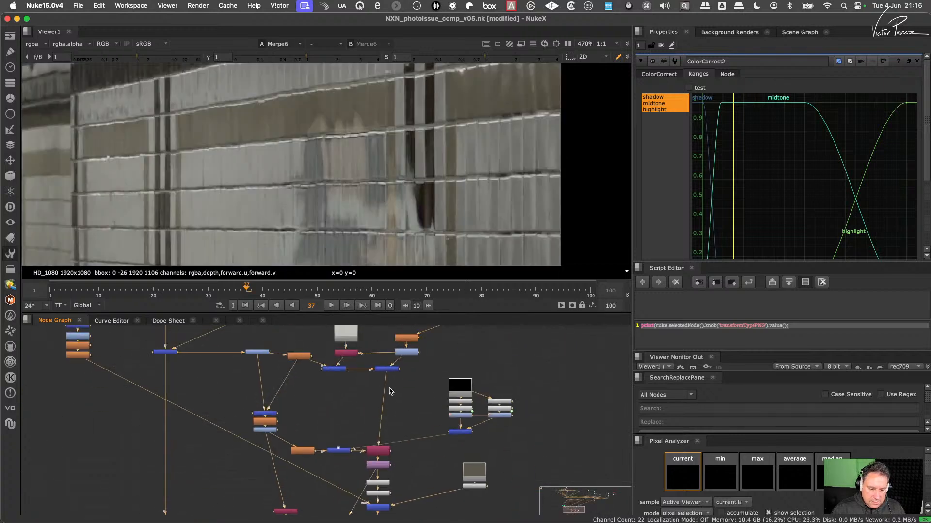
drag(403, 440, 423, 446)
click(430, 430)
key(Tab)
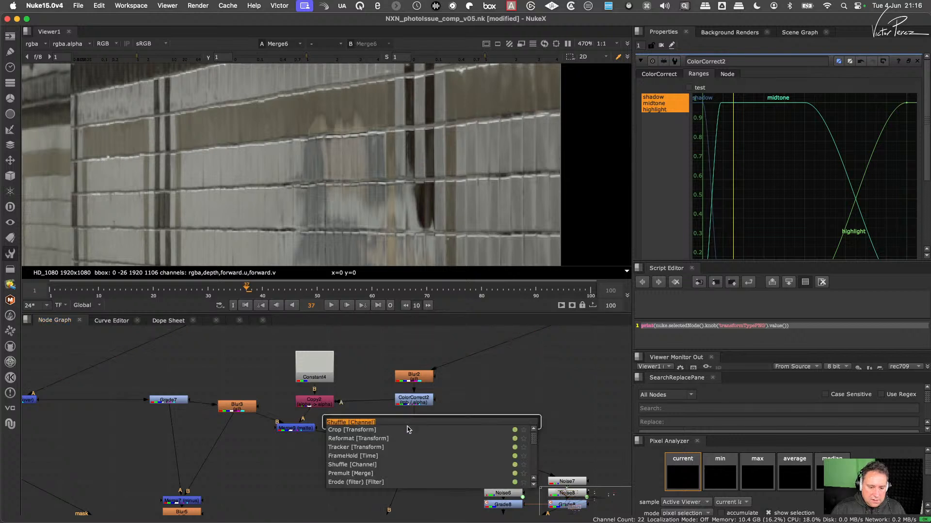
text(un)
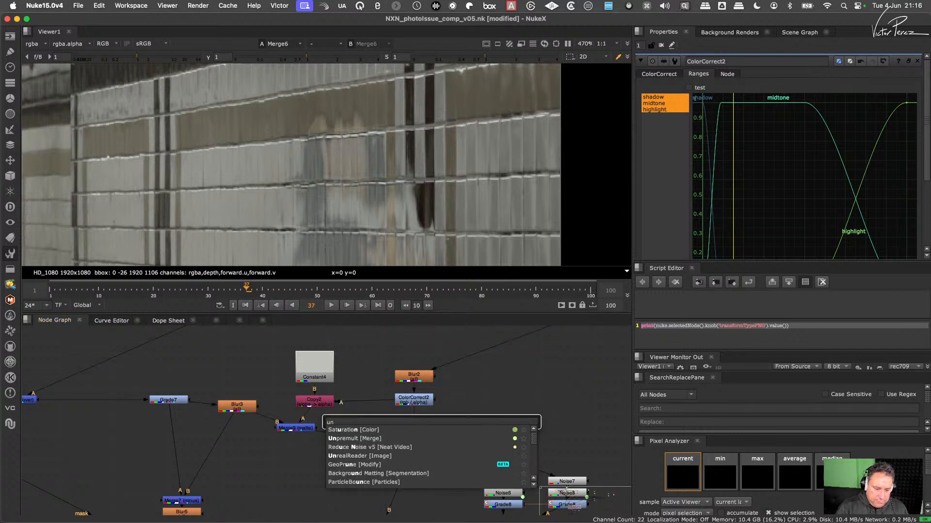
click(431, 438)
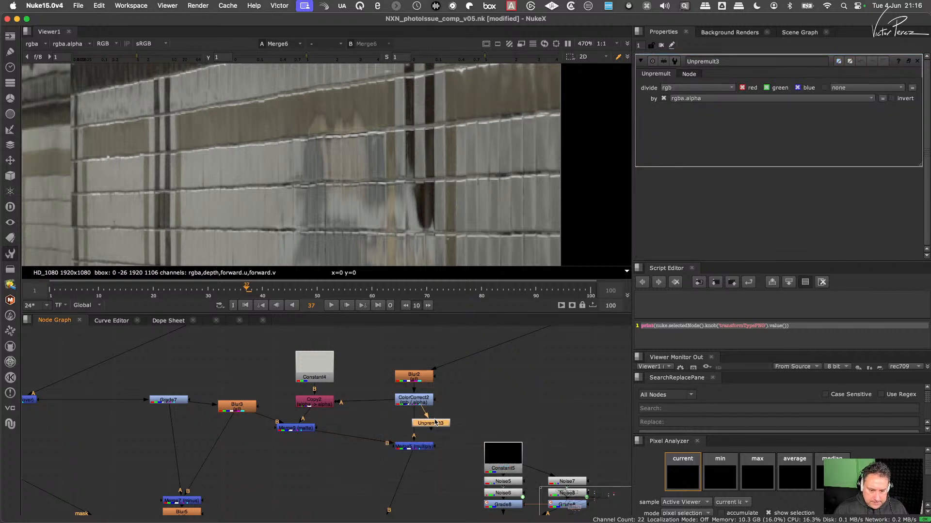
drag(434, 423, 417, 425)
- Add a Premult node directly after Merge5 and space it slightly below the merge
click(419, 447)
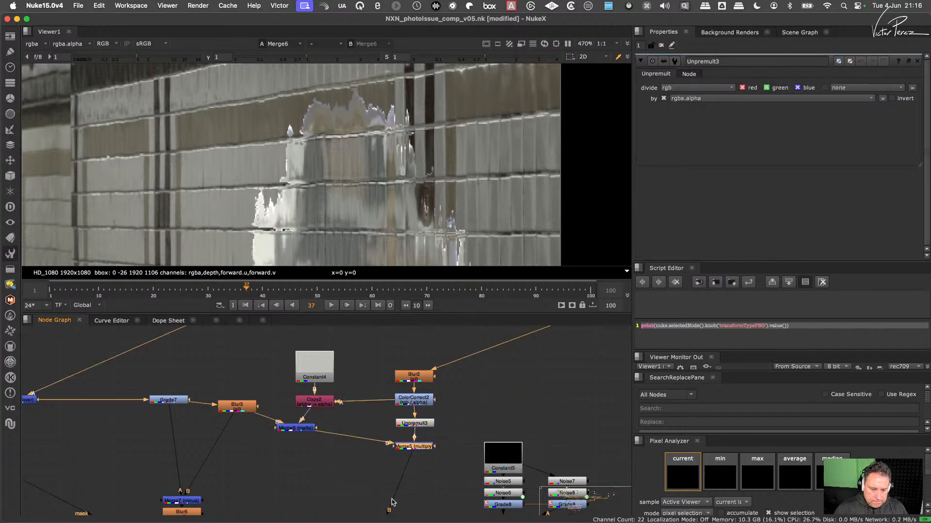
key(Tab)
text(pre)
key(Down)
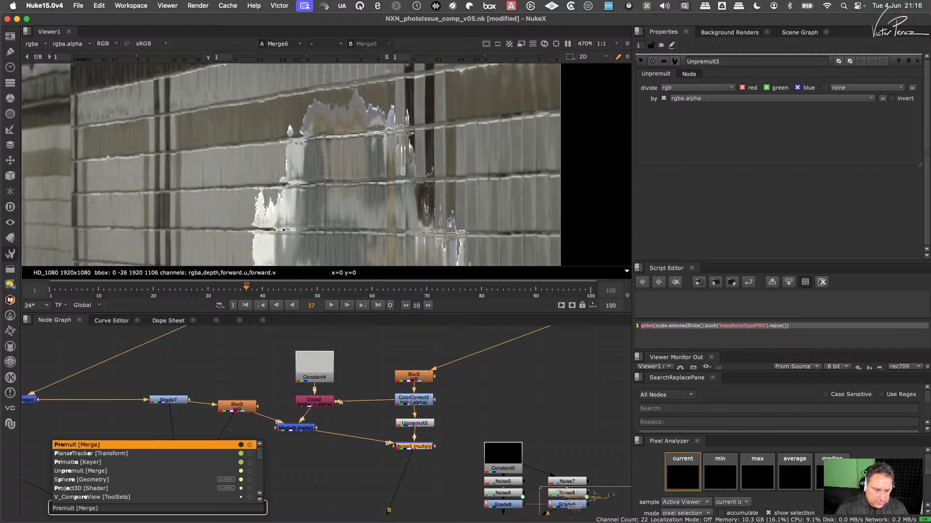
key(Return)
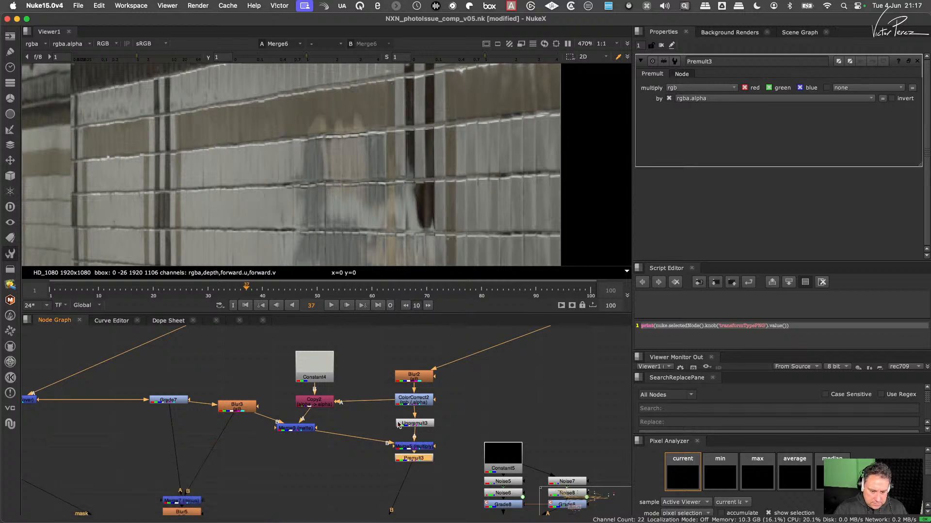
drag(411, 458, 410, 465)
- Toggle Unpremult3 and Premult3 off and on together to compare their effect on the composite
double_click(421, 424)
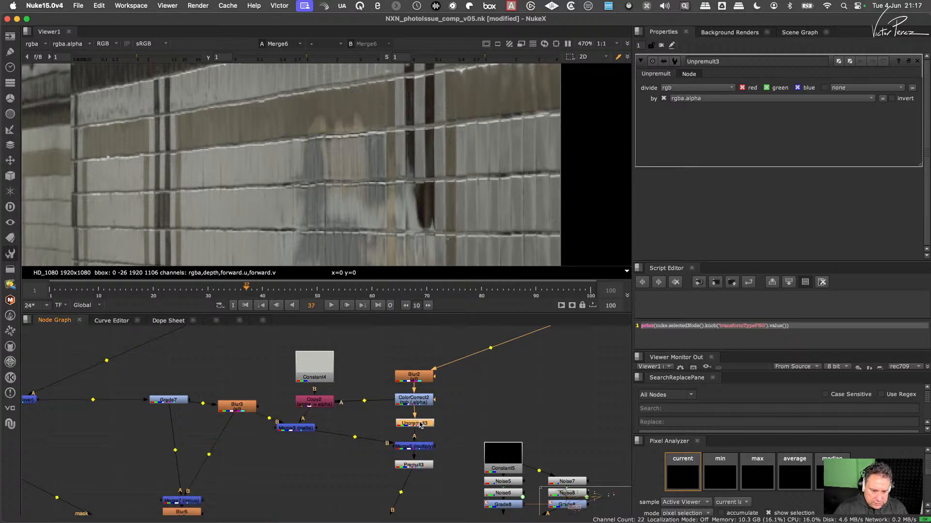
shift+click(417, 464)
key(d)
key(d)
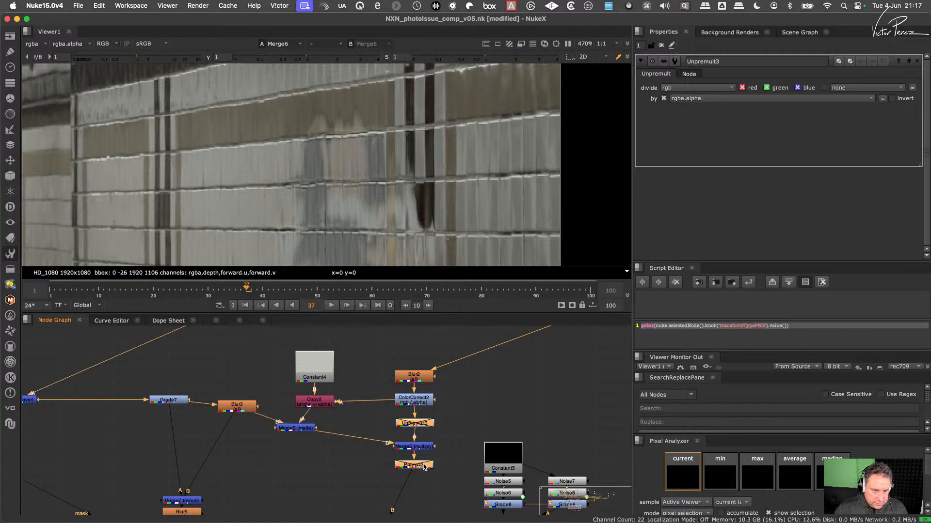
key(d)
key(d)
key(d)
key(d)
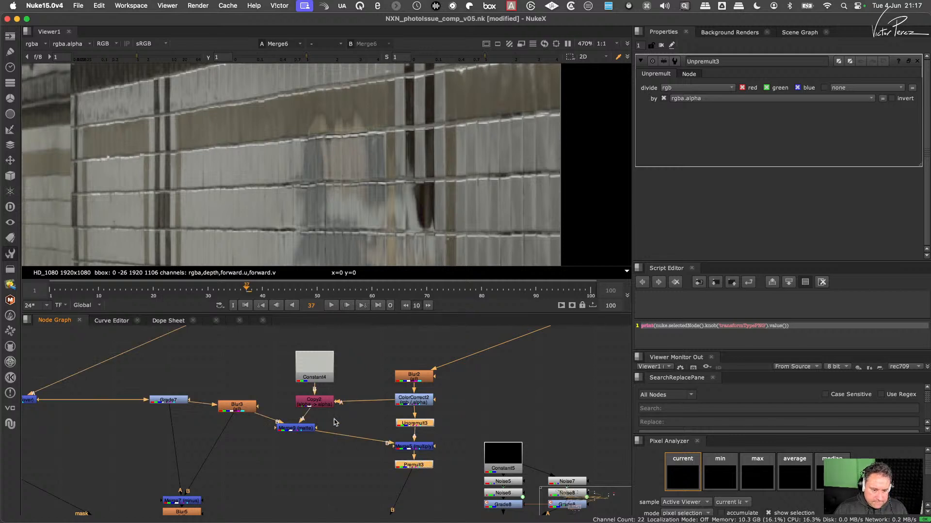
- Examine the colour and alpha of Merge9 and Merge5, and check the alpha of Unpremult3 and ColorCorrect2
drag(334, 415, 267, 448)
key(1)
key(a)
key(a)
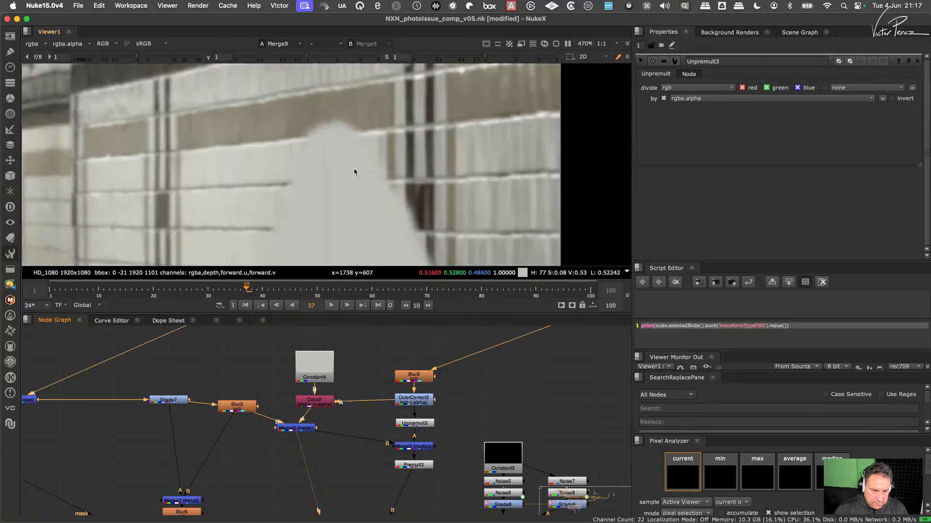
click(422, 446)
key(1)
key(a)
key(a)
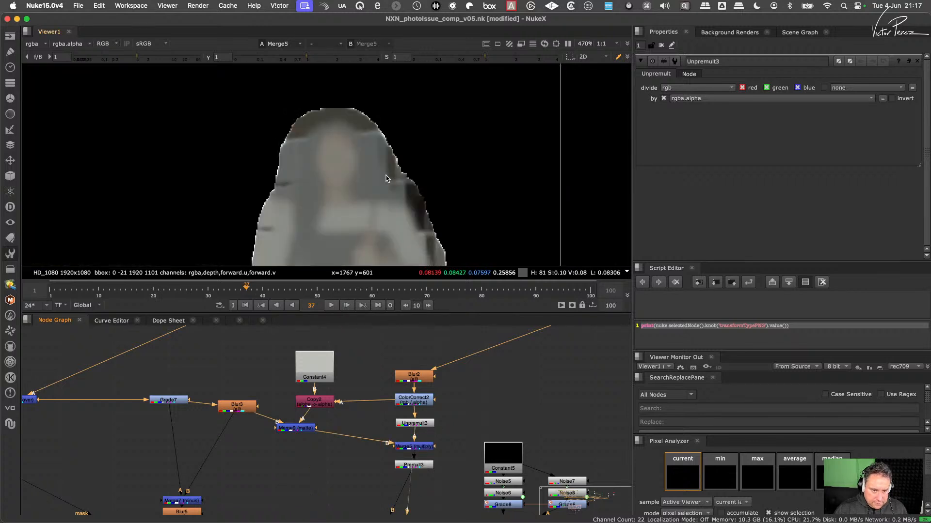
key(a)
click(416, 423)
key(1)
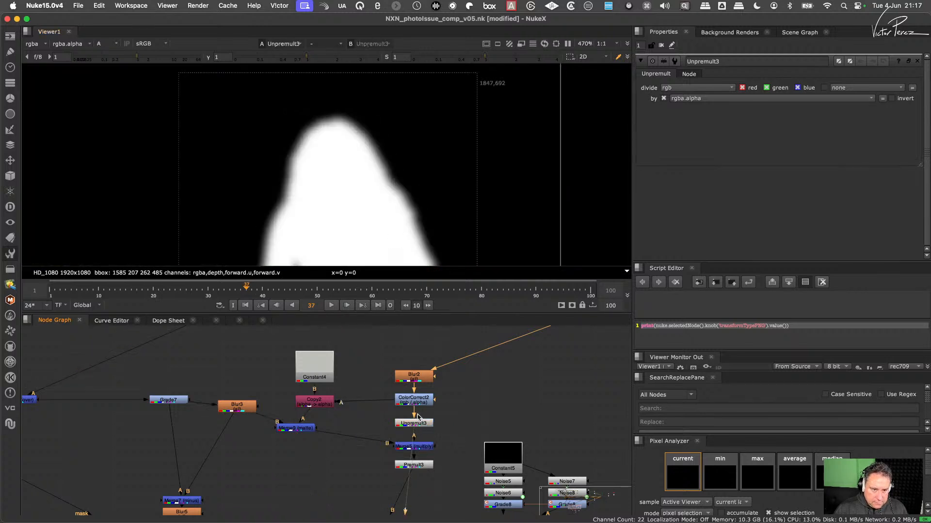
click(416, 403)
key(1)
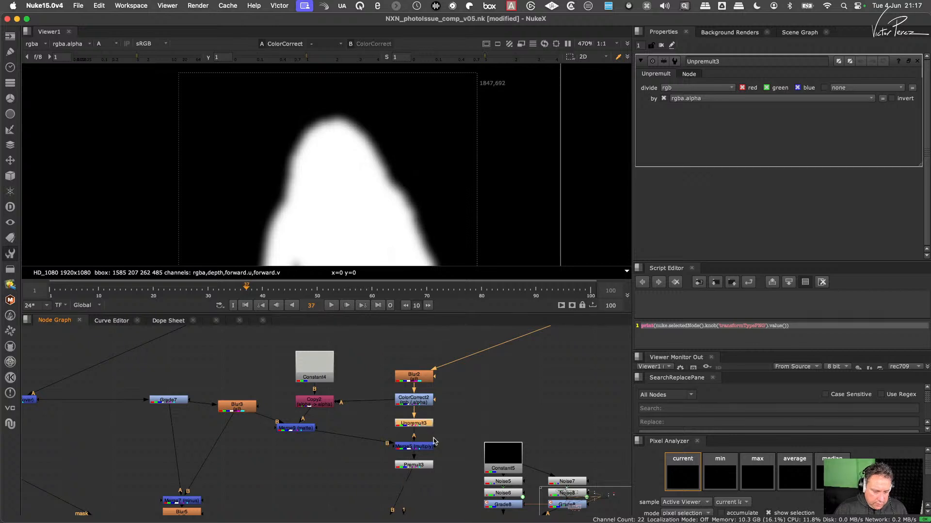
- Delete the Unpremult and Premult nodes around Merge5
drag(432, 421, 386, 437)
shift+drag(445, 452, 385, 479)
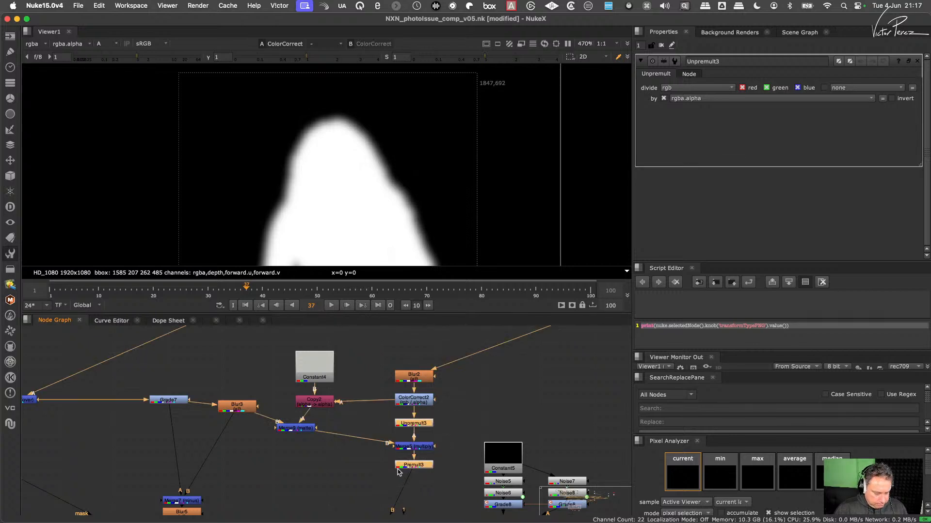
key(Delete)
- View the reflection branch at Blur2, ColorCorrect2 and Merge5 in turn
key(1)
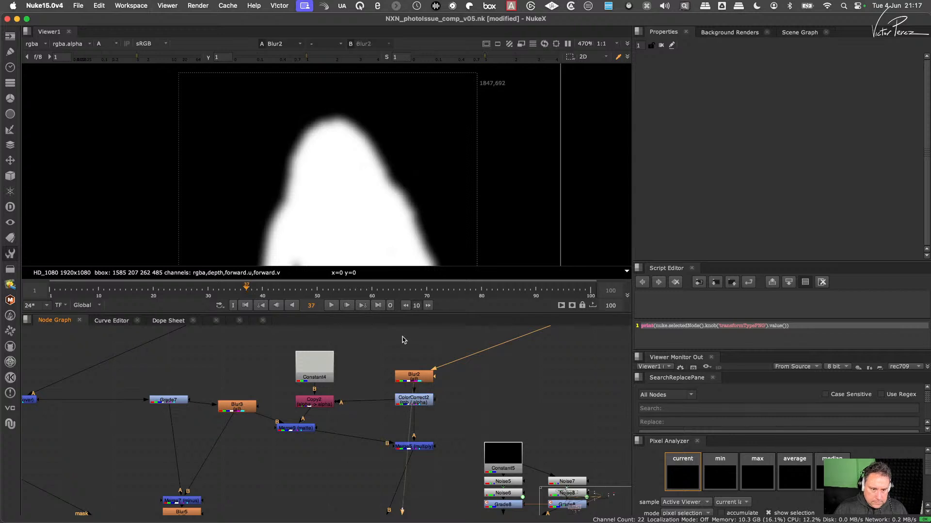
click(423, 404)
key(1)
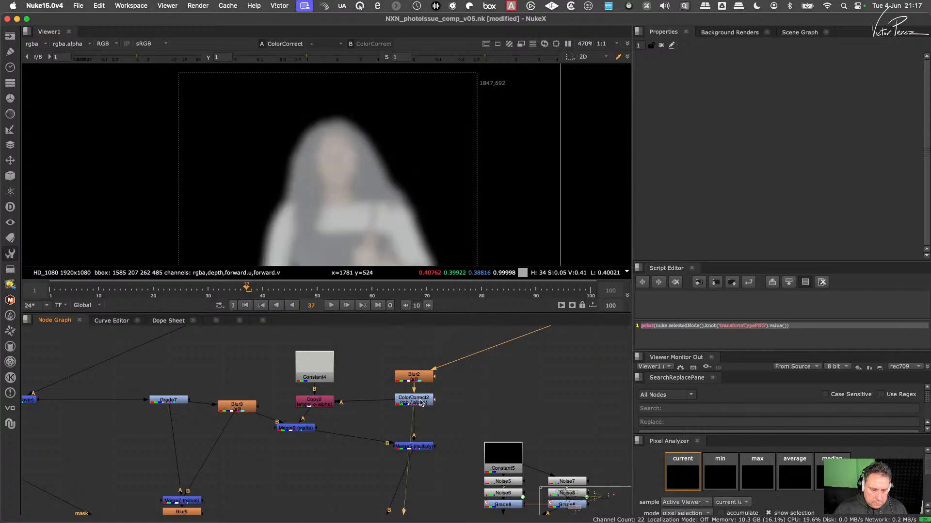
scroll(423, 407, down, 3)
click(420, 416)
key(1)
- View the Merge6 composite again and toggle ColorCorrect2 off and on to compare its effect on the reflection
middle_drag(353, 450, 385, 346)
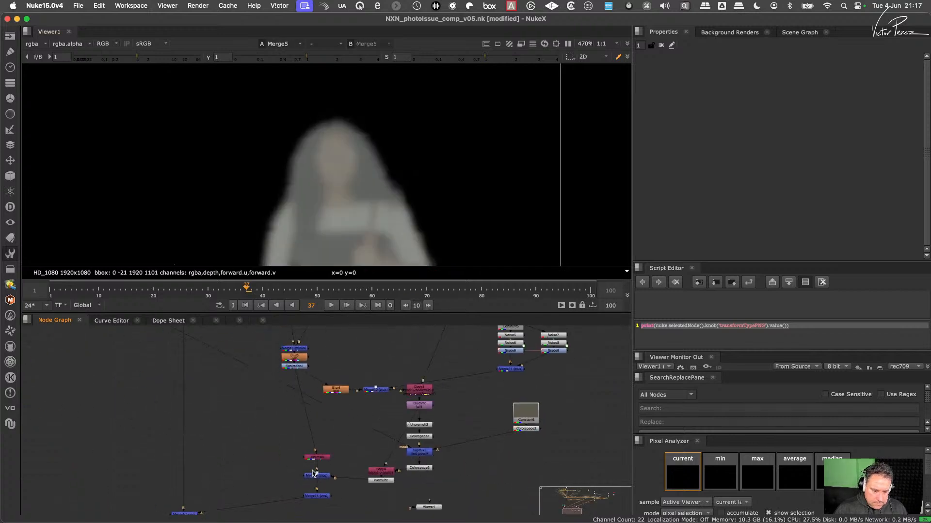
middle_drag(313, 470, 378, 395)
click(249, 437)
key(1)
middle_drag(461, 362, 389, 477)
middle_drag(453, 340, 384, 467)
scroll(385, 467, up, 3)
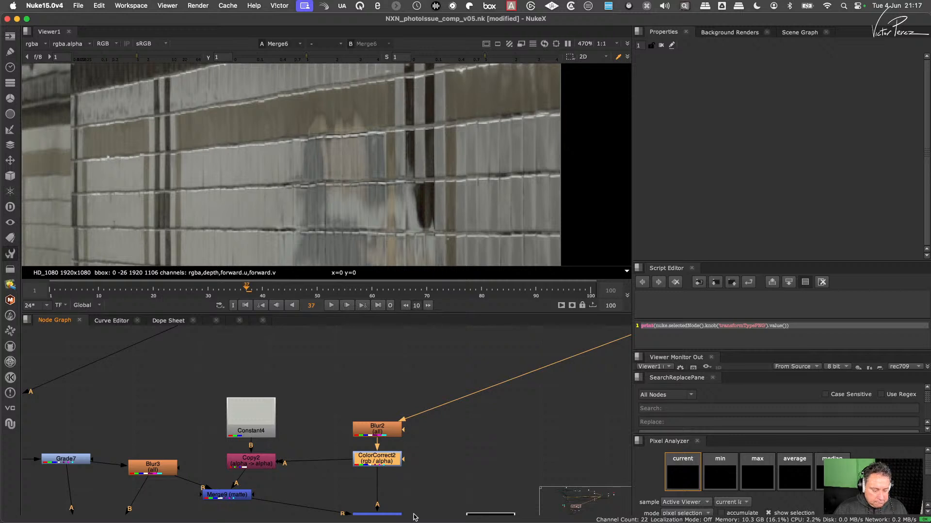
key(d)
key(d)
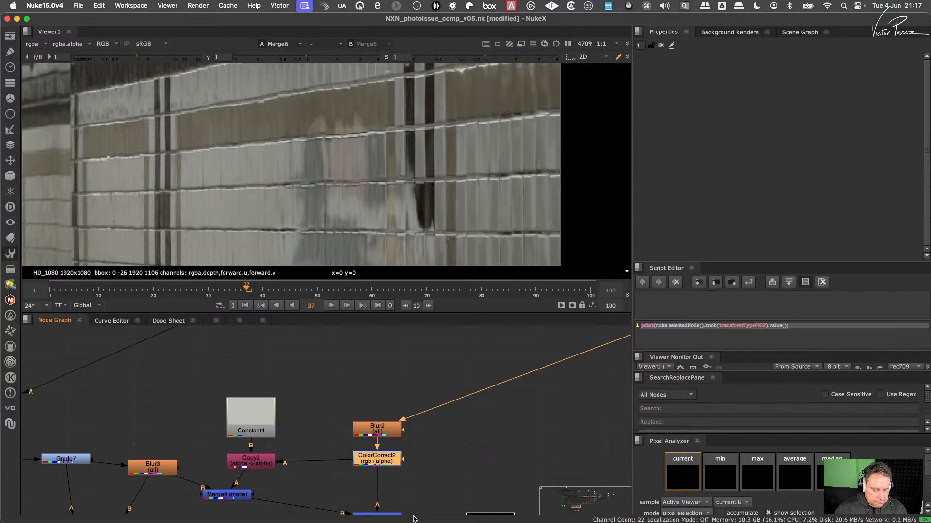
key(d)
key(d)
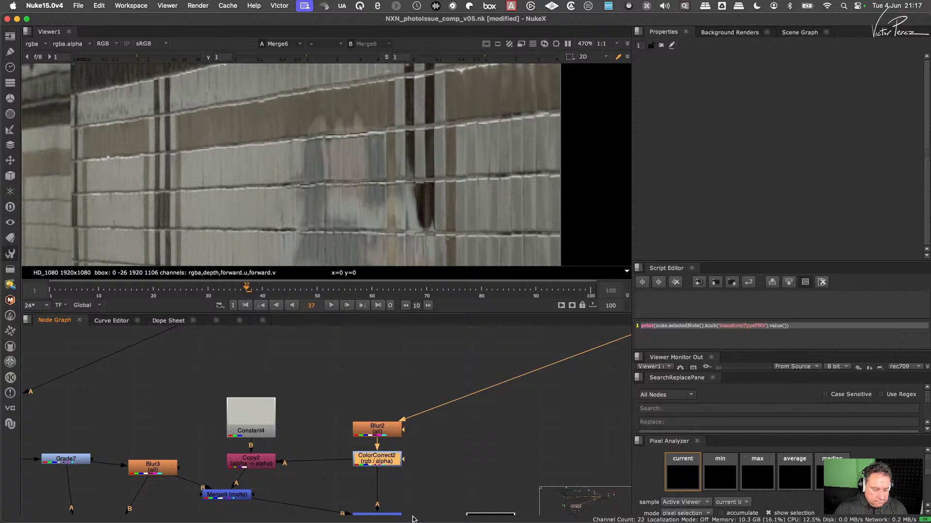
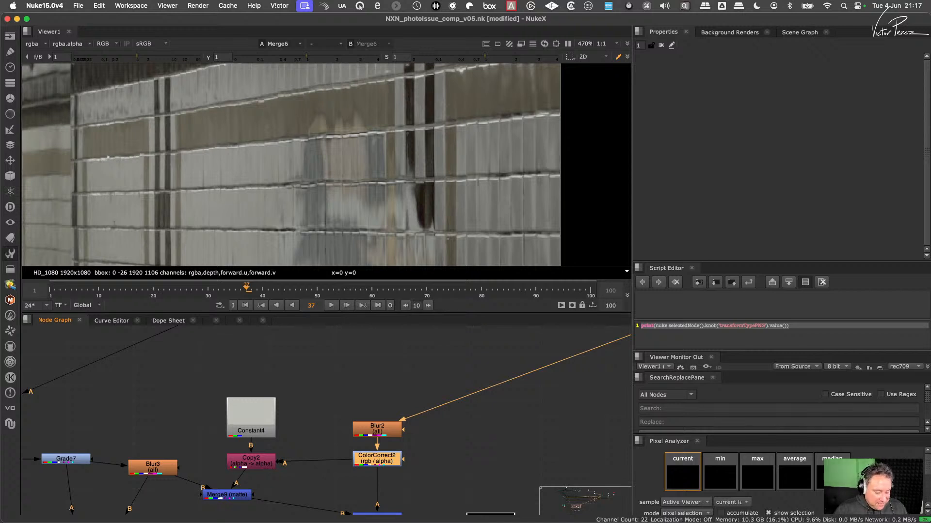
- Repeatedly disable and re-enable ColorCorrect2 to judge its influence on the wall reflection in the Merge6 composite, leaving it enabled
drag(420, 439, 340, 490)
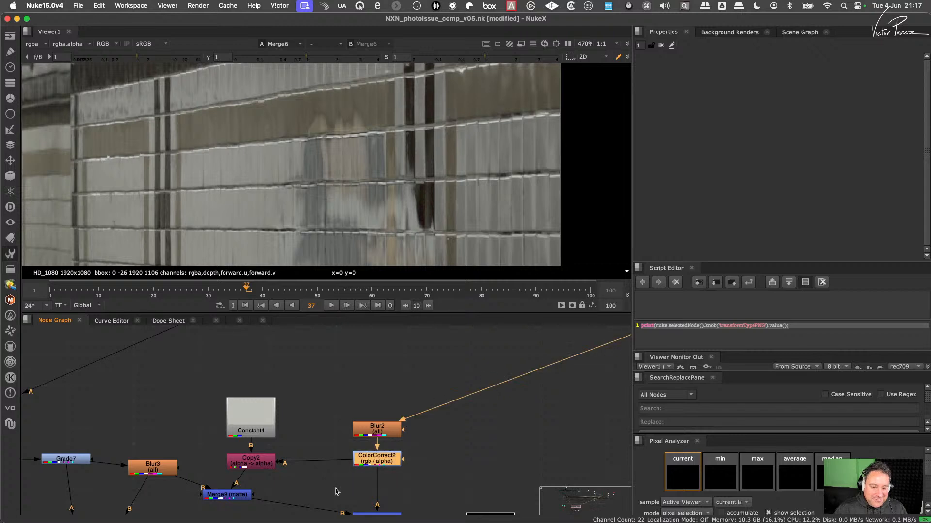
key(d)
key(d)
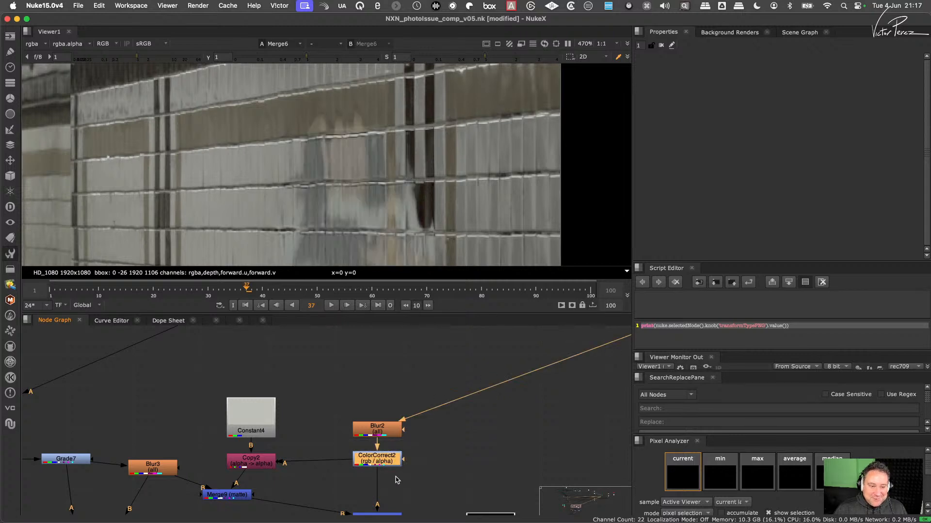
key(d)
key(d)
drag(425, 436, 335, 500)
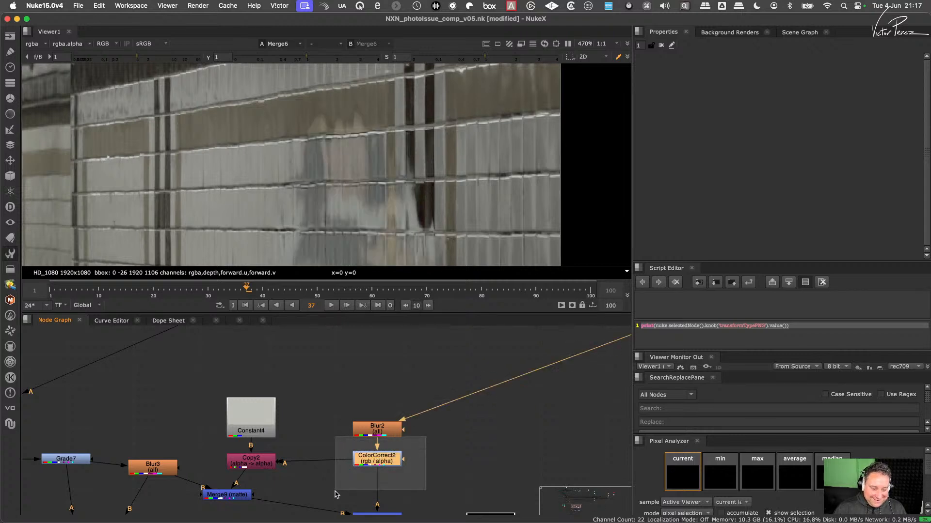
key(d)
key(d)
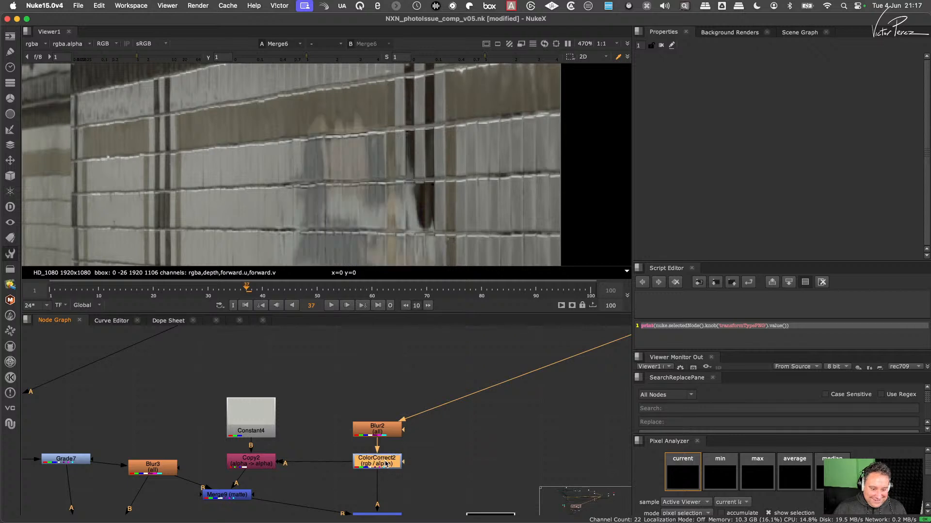
key(d)
key(d)
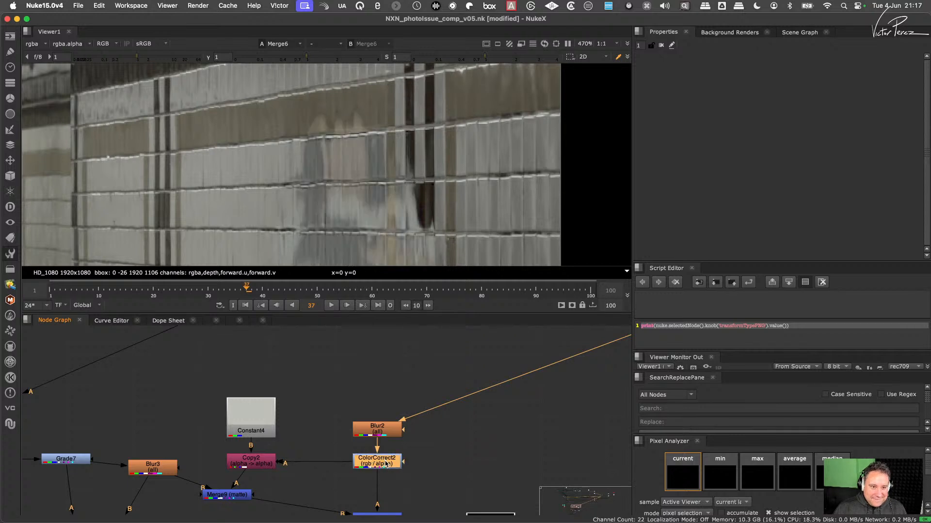
key(d)
key(d)
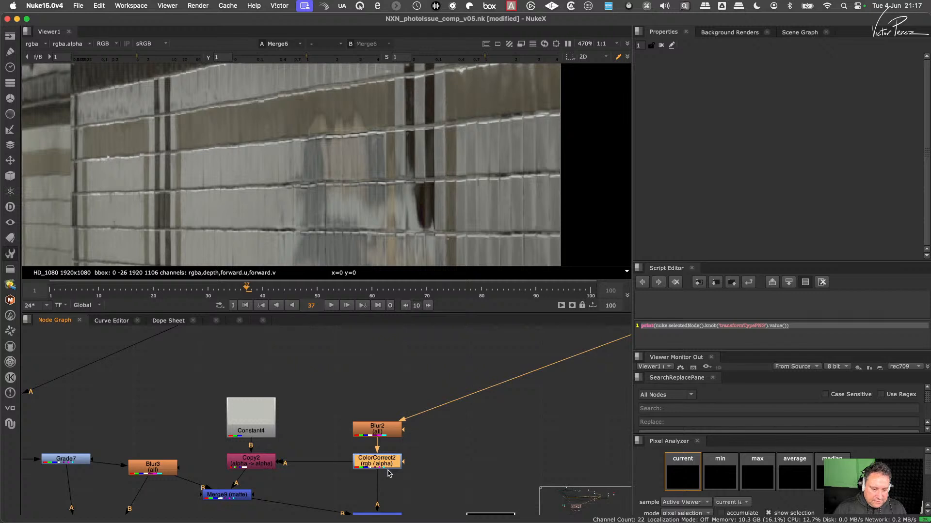
- Align Copy2 and Constant4 vertically above Merge9 in the node graph
drag(273, 464, 249, 464)
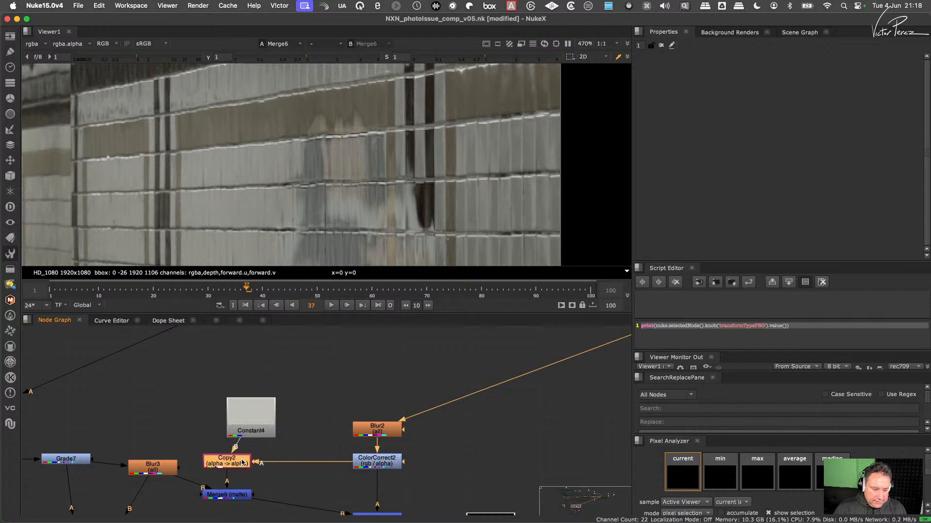
drag(264, 425, 240, 422)
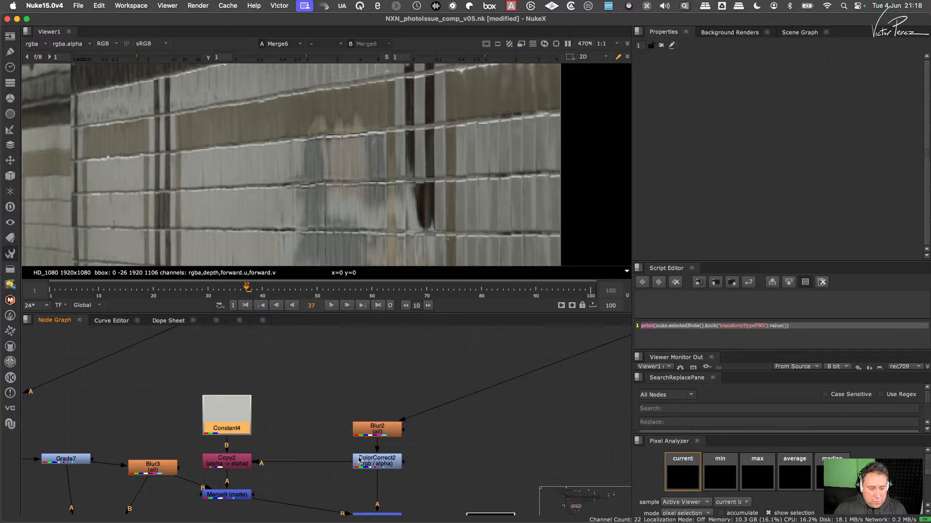
- View the outputs of ColorCorrect2, Copy2 and Merge9 in turn to follow how the figure's alpha mattes the constant
click(370, 461)
key(1)
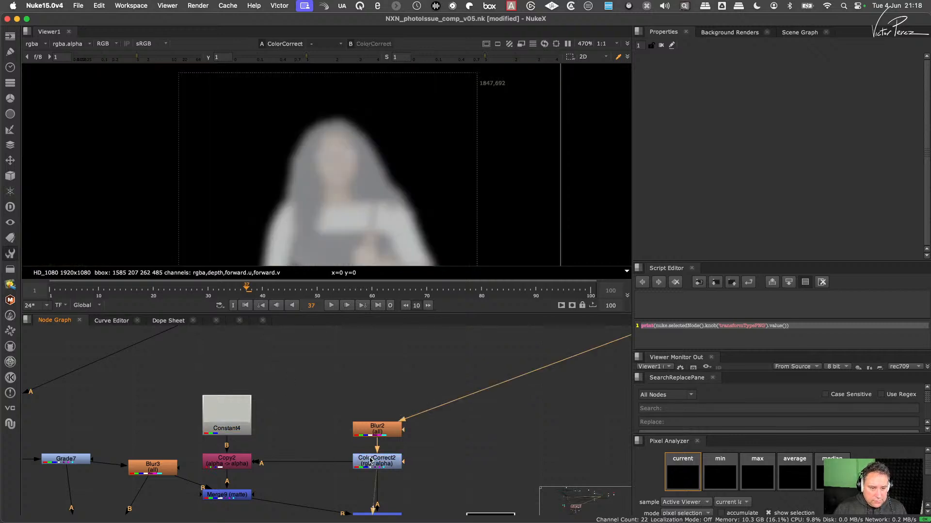
click(231, 463)
key(1)
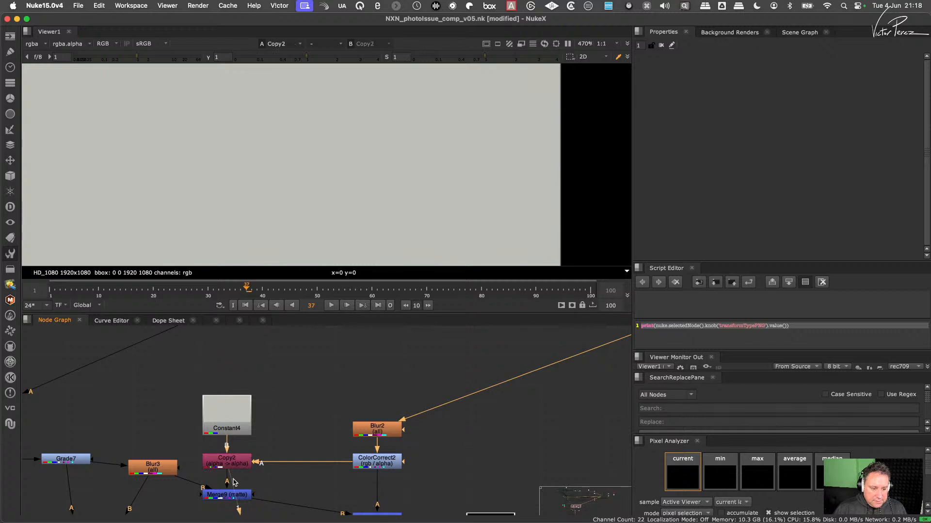
click(235, 494)
key(1)
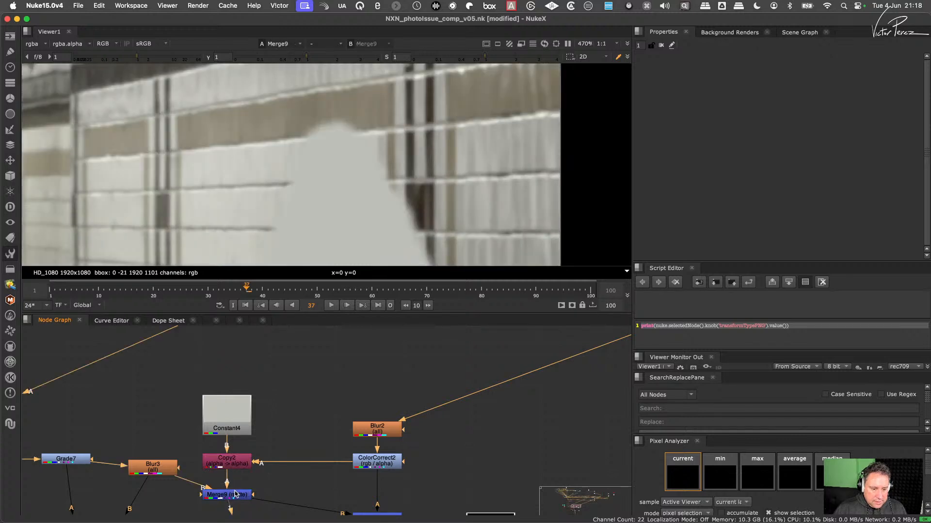
middle_drag(215, 485, 296, 452)
drag(290, 460, 301, 470)
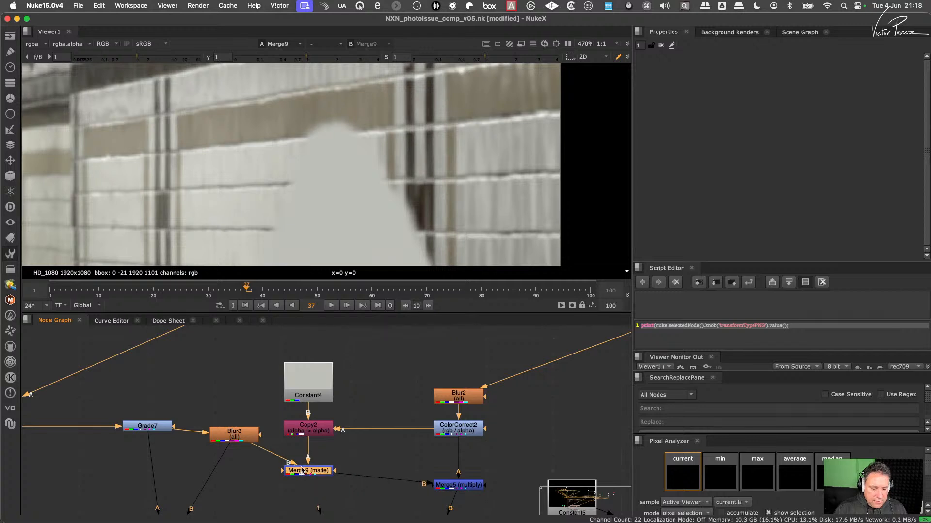
- Compare Copy2, Blur3 and Merge9 to examine how the constant colour is placed over the blurred wall
click(307, 429)
key(1)
click(252, 435)
key(1)
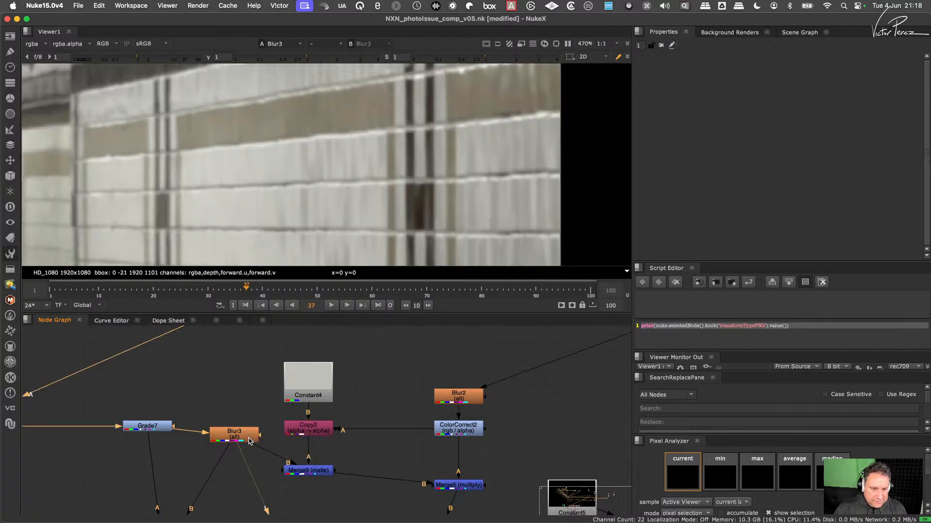
click(312, 472)
key(1)
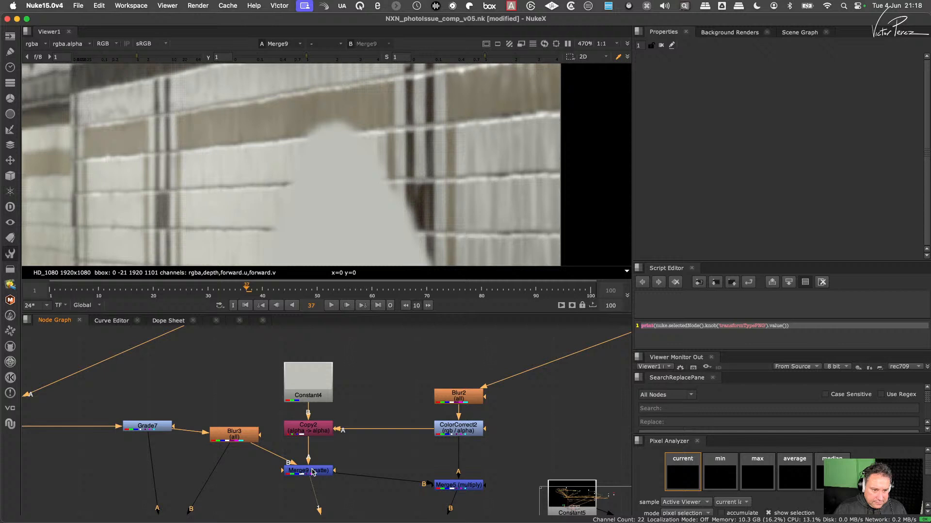
click(348, 458)
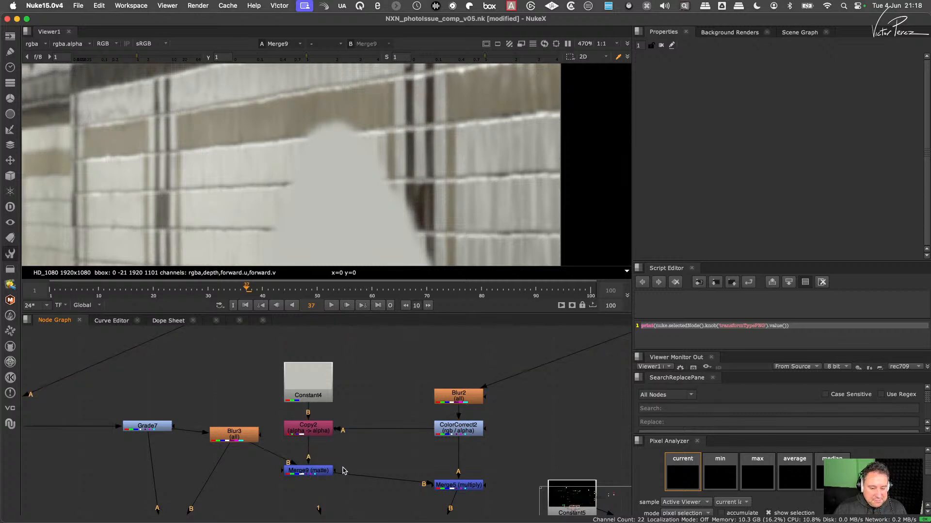
click(316, 433)
key(1)
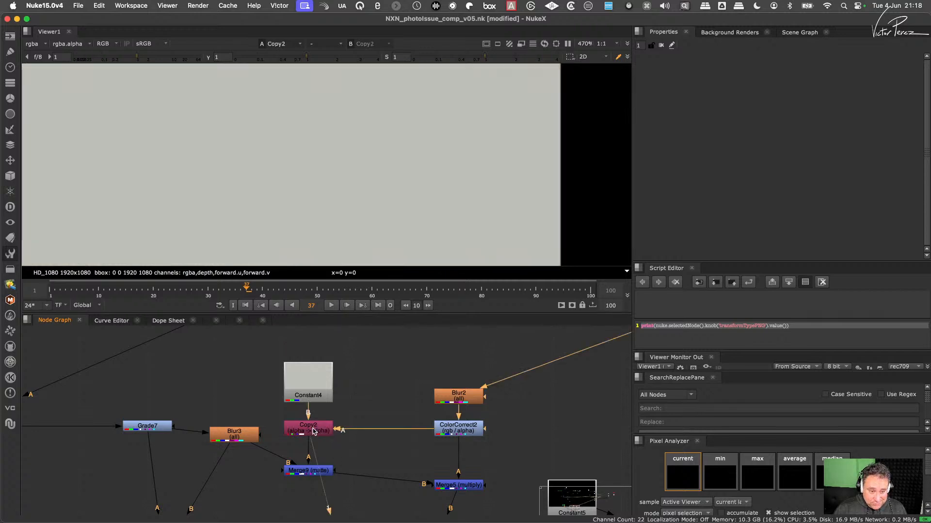
click(324, 471)
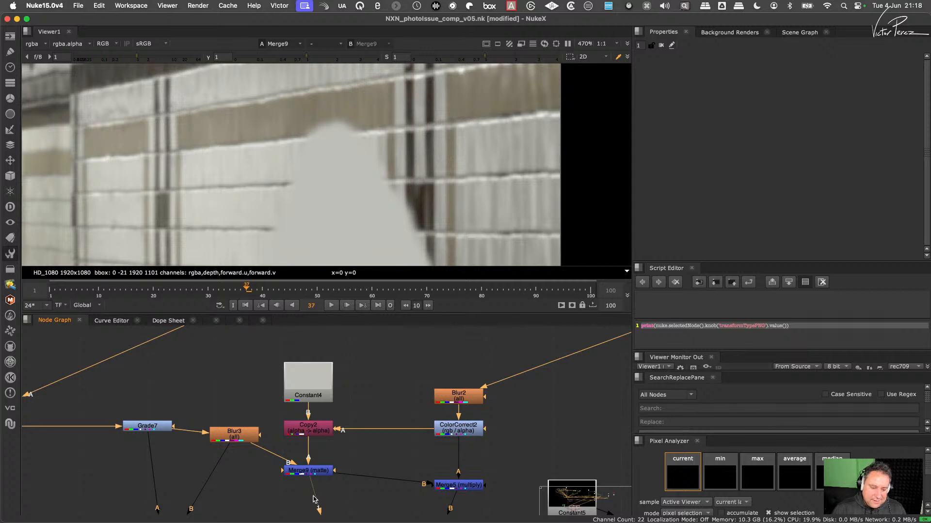
click(320, 428)
click(317, 472)
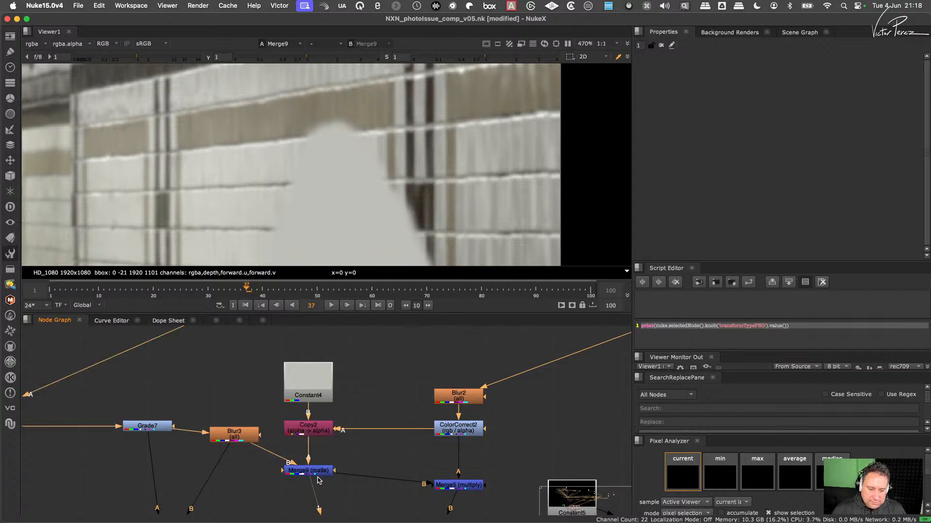
- Move Merge5 up slightly towards Merge9's level and compare its multiply result with its inputs, Merge9 and ColorCorrect2
click(455, 486)
key(1)
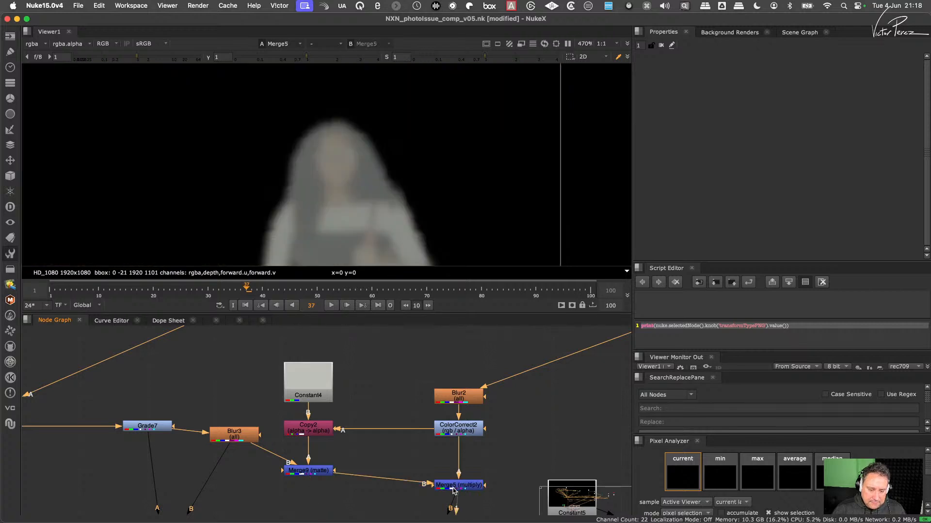
click(322, 473)
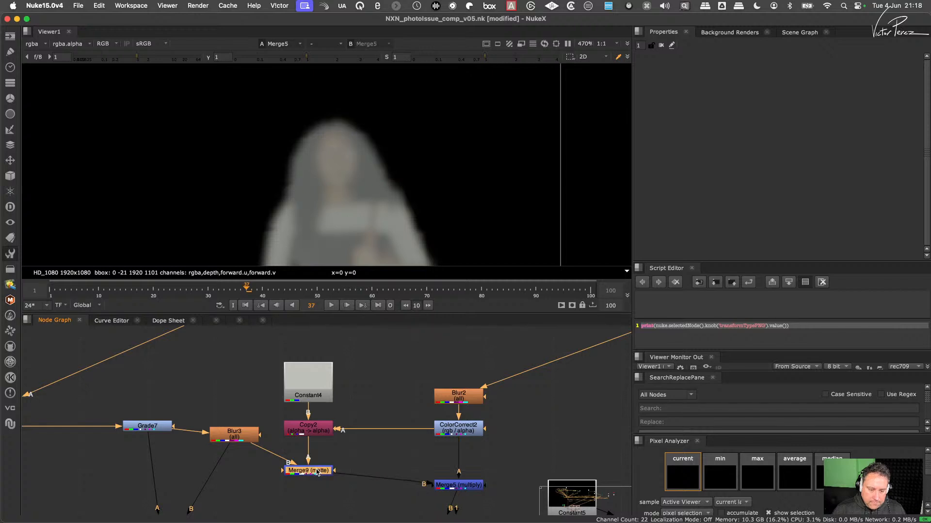
key(1)
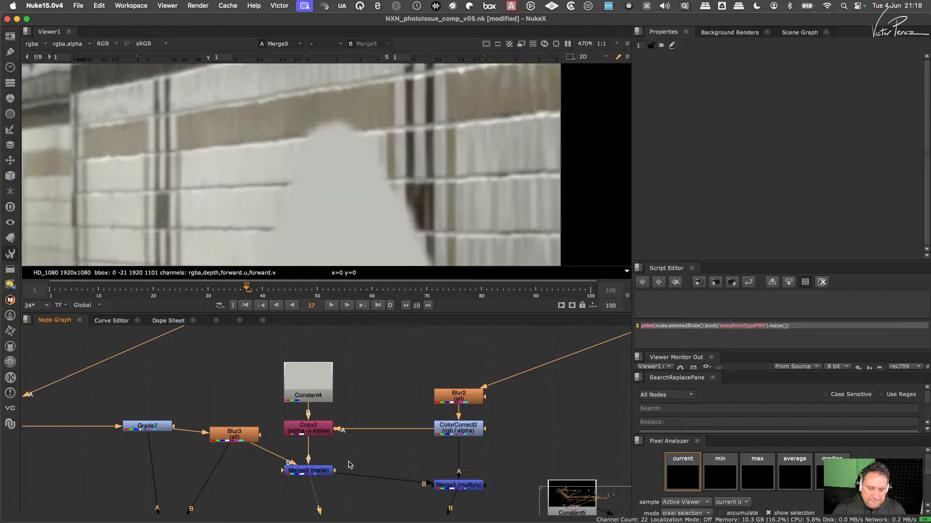
drag(460, 490, 460, 482)
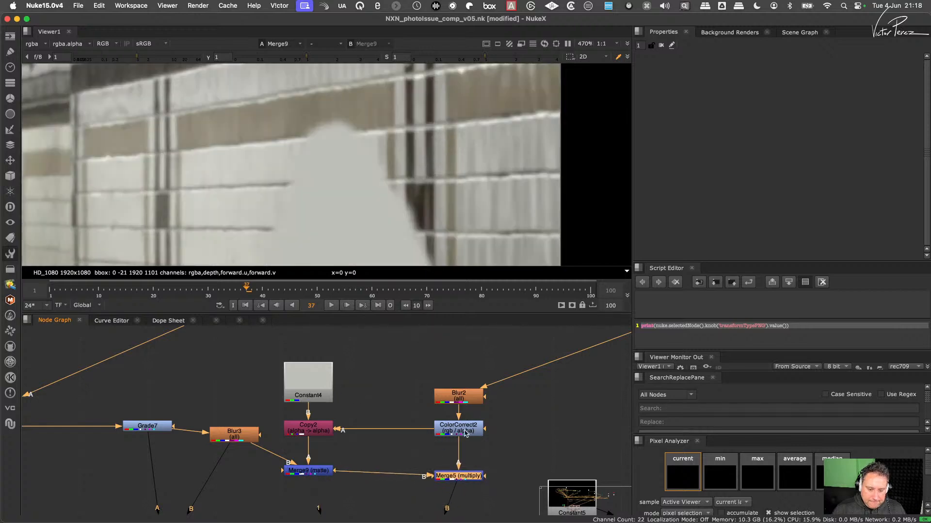
click(466, 429)
key(1)
click(459, 476)
key(1)
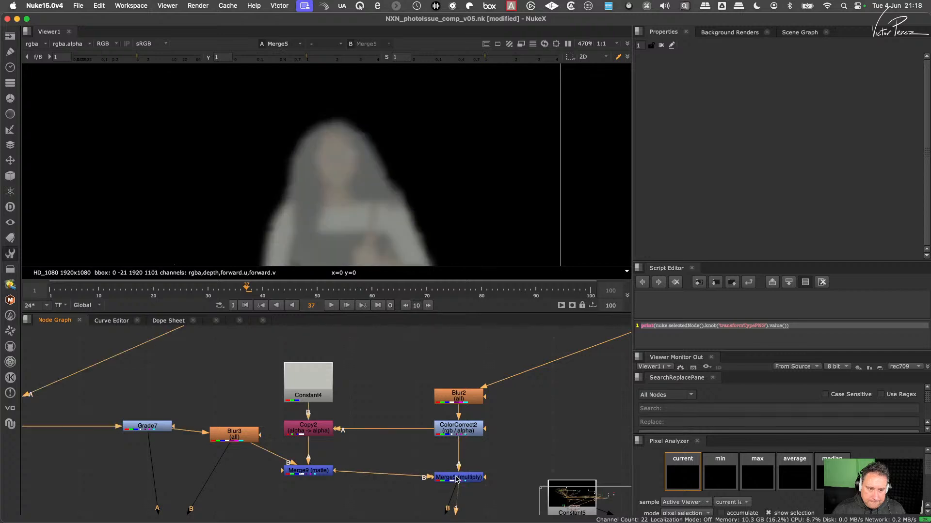
- View the Merge6 composite at the end of the node tree
scroll(388, 464, down, 4)
scroll(388, 464, down, 4)
middle_drag(388, 464, 416, 396)
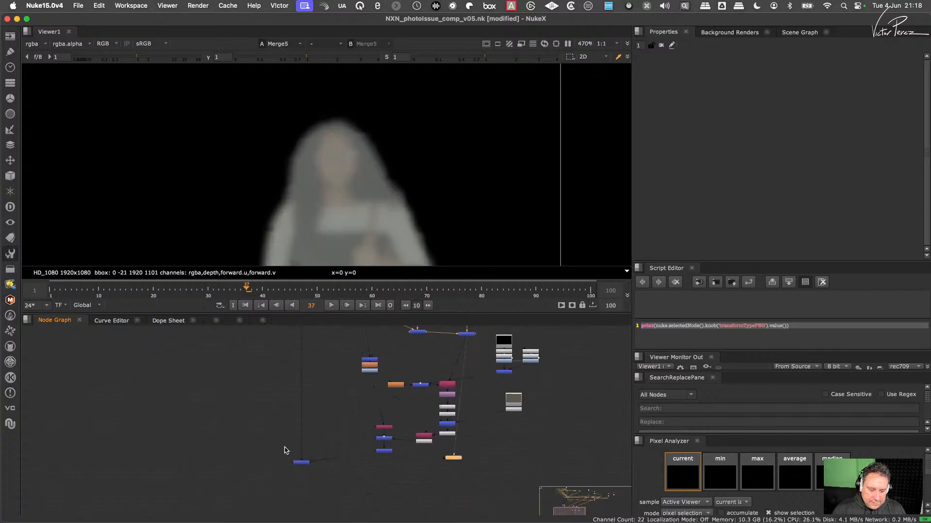
click(300, 461)
key(1)
- Toggle the Merge5 multiply off and on several times to compare its effect on the composite, leaving it enabled
middle_drag(471, 341, 424, 466)
scroll(433, 436, up, 4)
scroll(438, 451, up, 3)
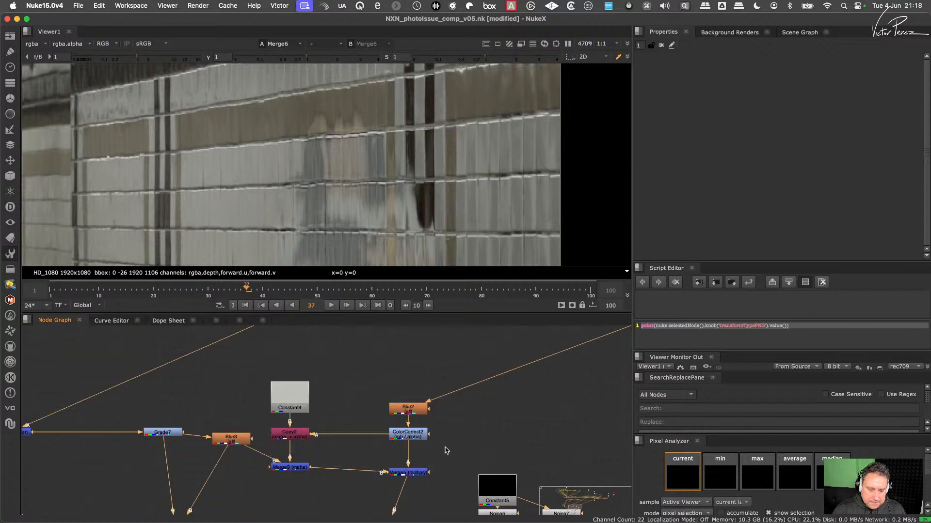
drag(449, 448, 383, 496)
key(d)
key(d)
key(d)
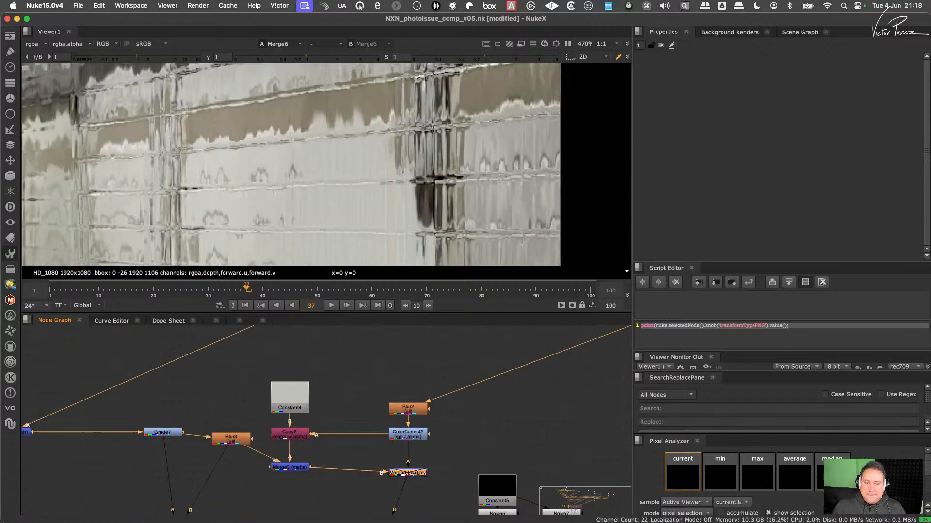
drag(443, 454, 412, 478)
key(d)
key(d)
key(d)
key(d)
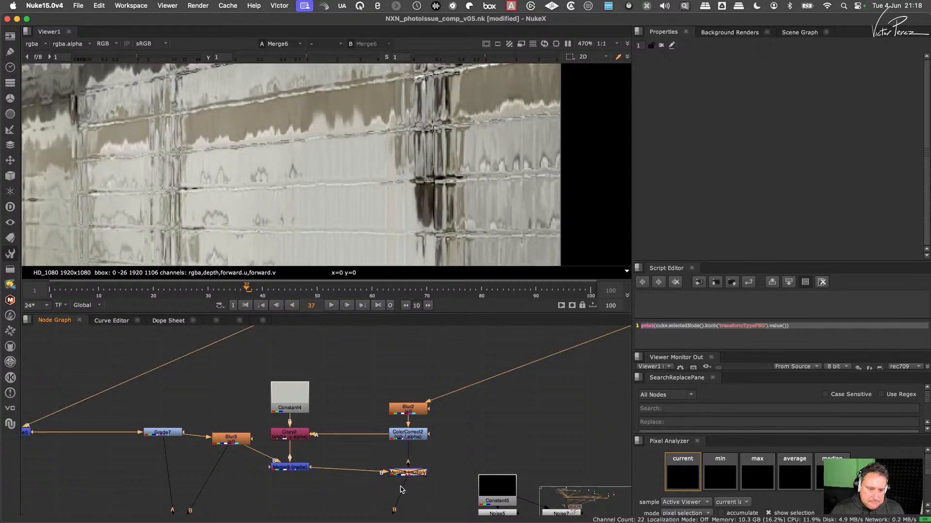
key(d)
key(d)
key(d)
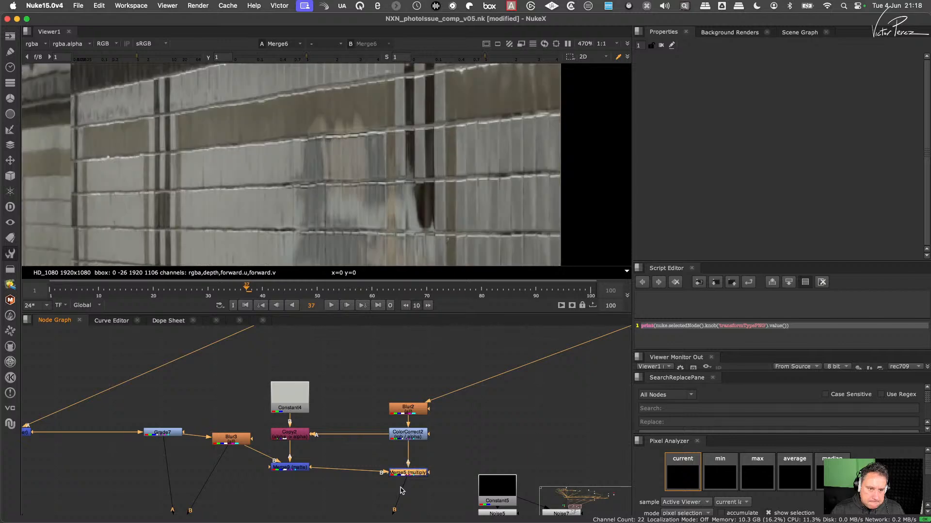
key(d)
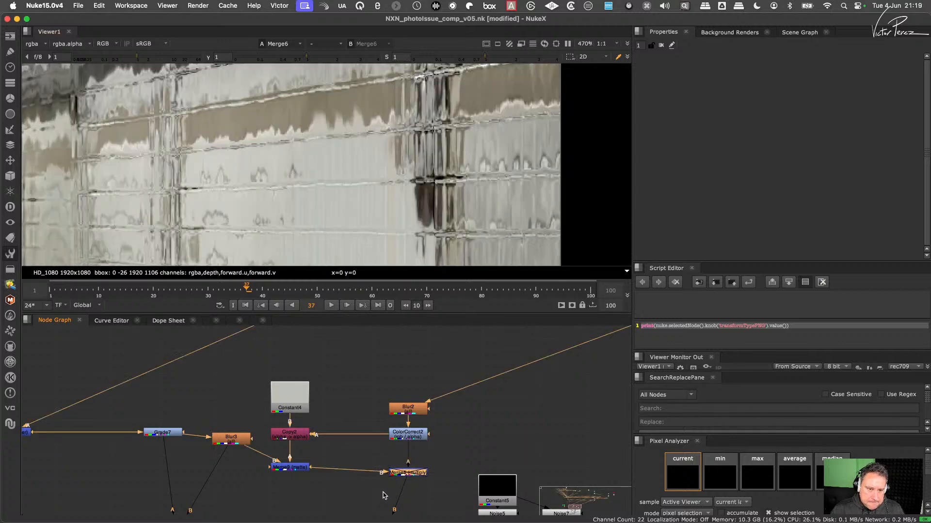
key(d)
- View Merge9 and ColorCorrect2 separately, and check how they combine in the Merge5 multiply
click(305, 467)
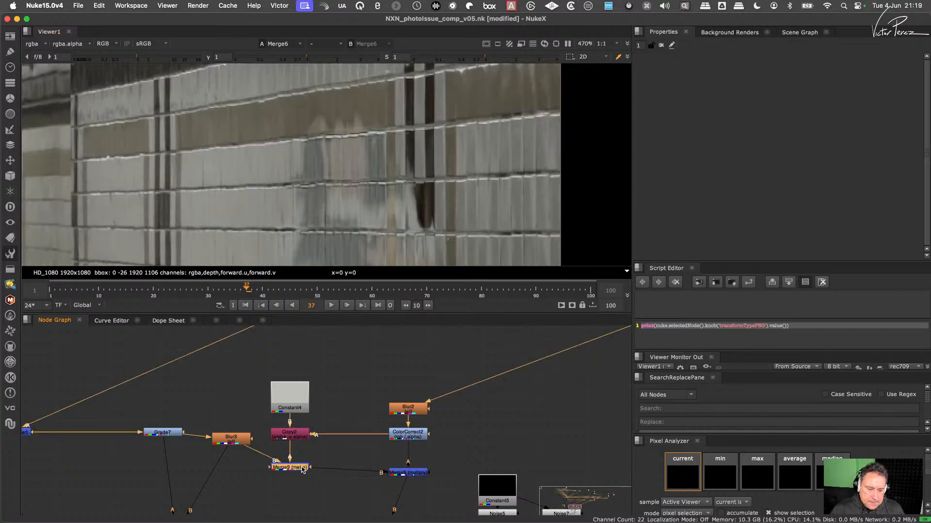
key(1)
click(415, 438)
key(1)
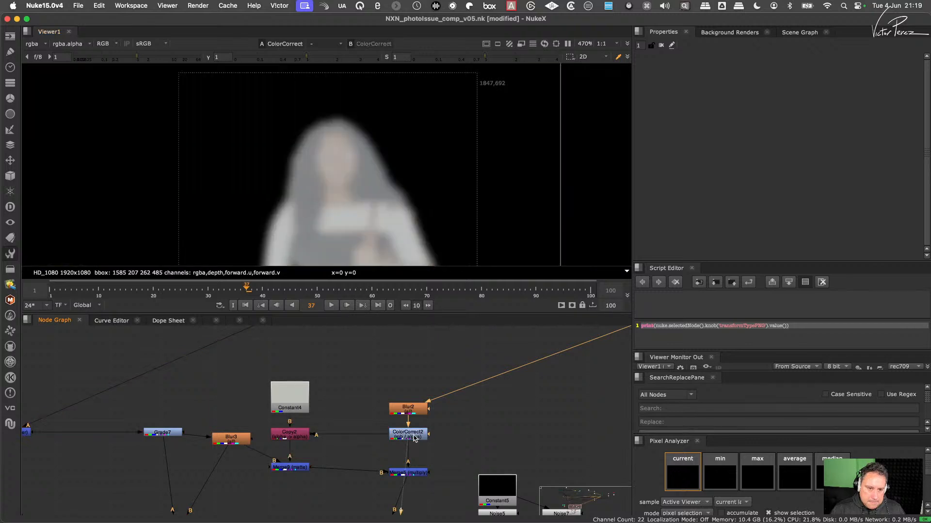
click(424, 453)
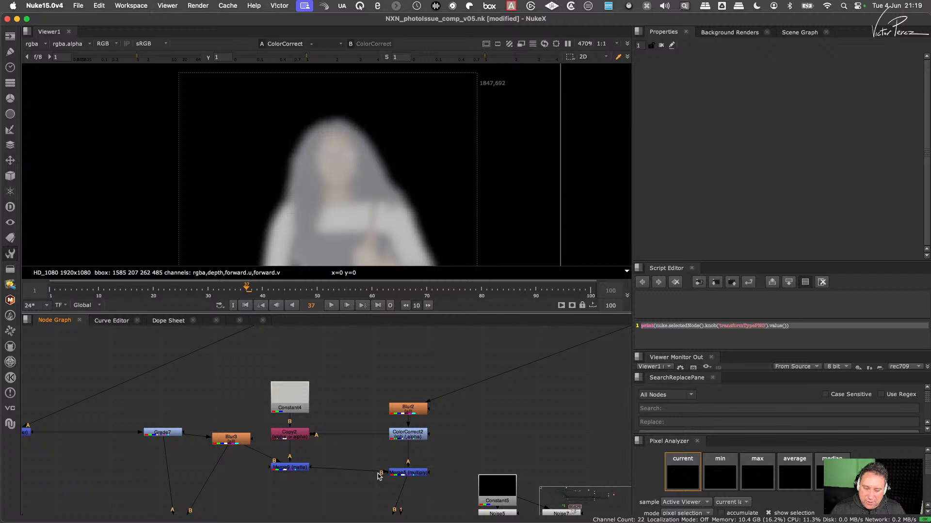
click(300, 467)
key(1)
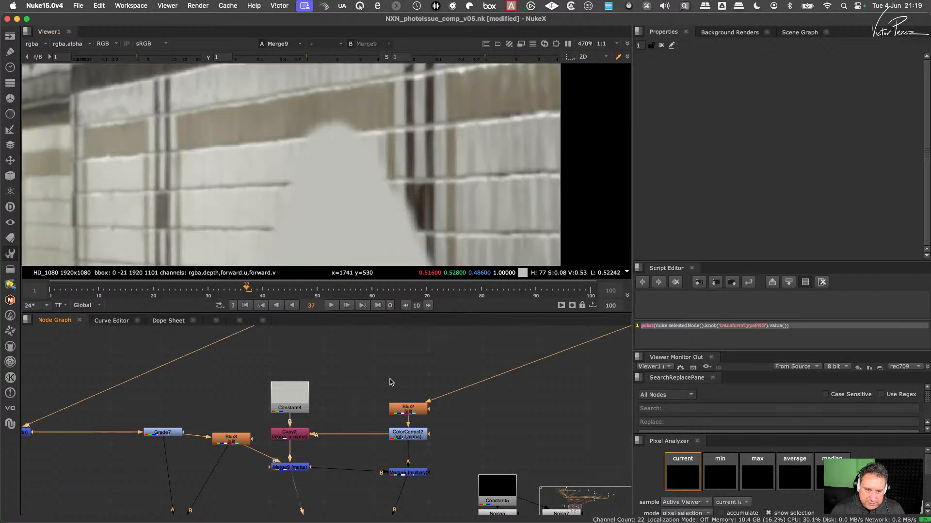
click(417, 472)
key(1)
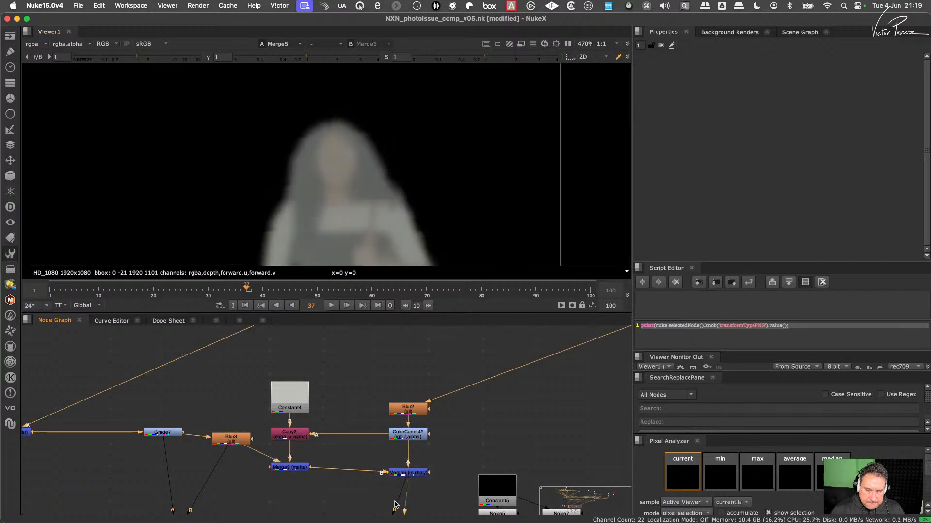
scroll(410, 485, down, 5)
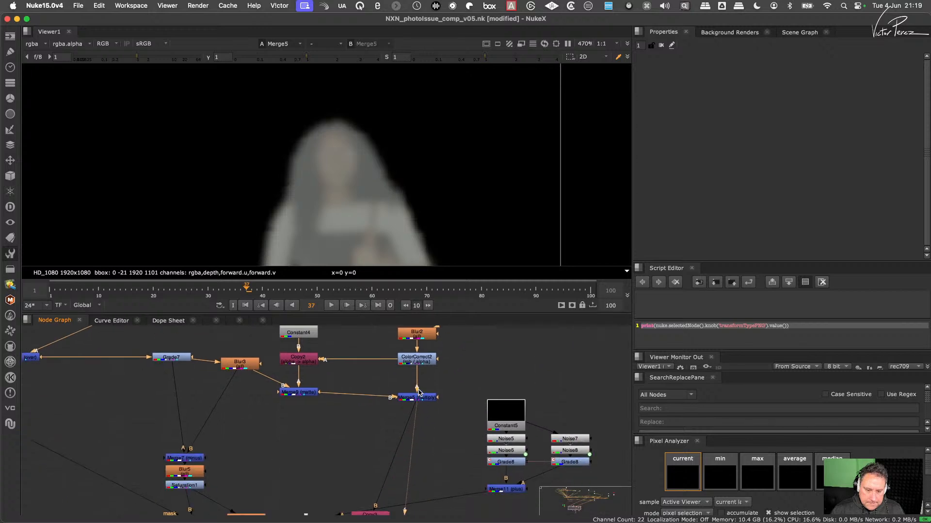
- View ColorCorrect2, Copy3 and the node below it in turn, then the Merge6 composite at the end of the tree
click(418, 364)
key(1)
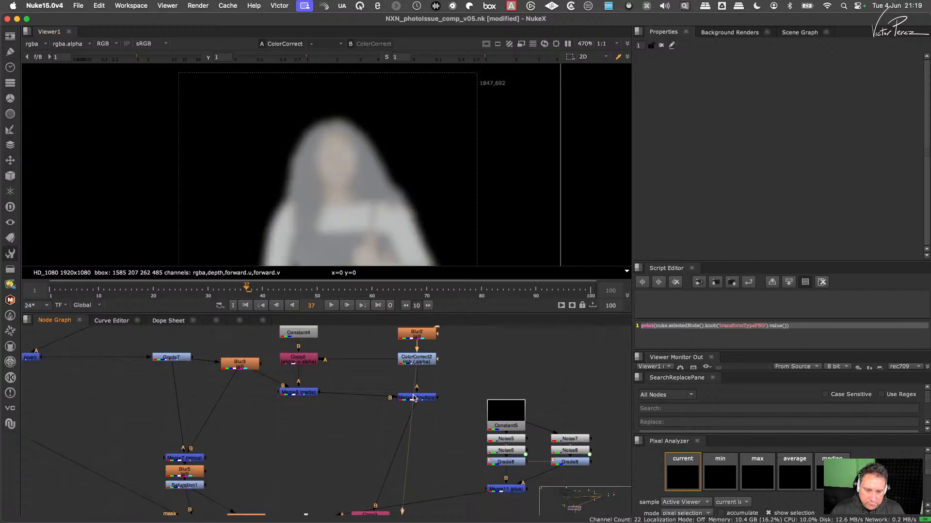
middle_drag(409, 448, 423, 412)
scroll(422, 411, down, 3)
click(402, 438)
key(1)
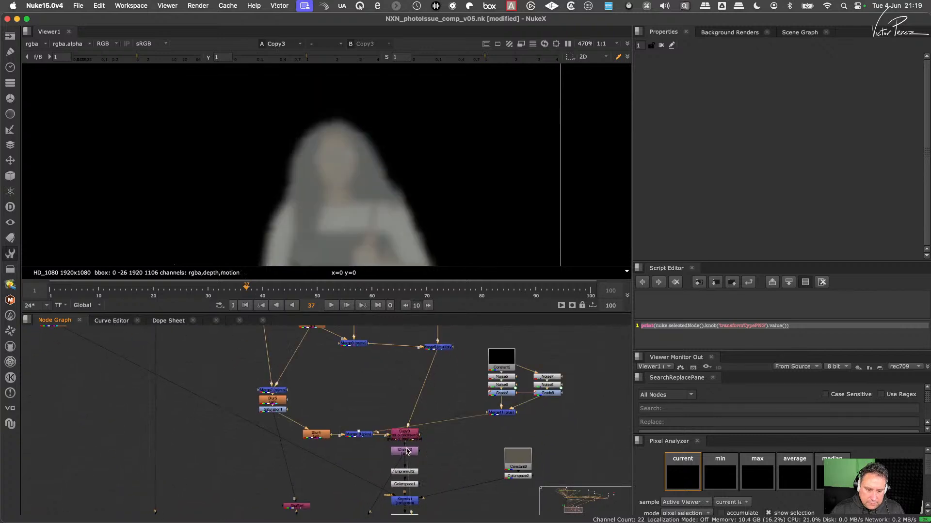
click(406, 450)
key(1)
middle_drag(365, 507, 388, 476)
click(211, 462)
key(1)
- Swap the A and B inputs of the Merge5 multiply
middle_drag(432, 385, 395, 475)
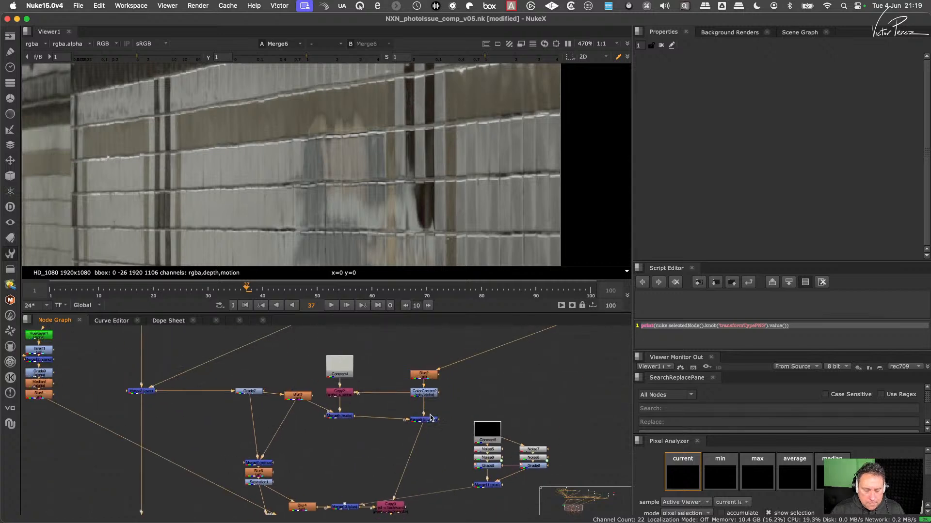
scroll(430, 417, up, 3)
click(318, 420)
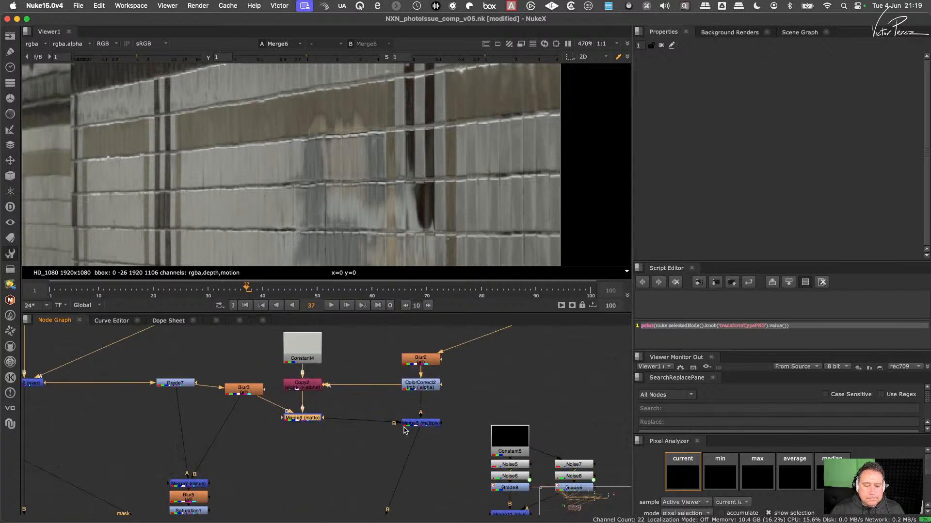
click(426, 424)
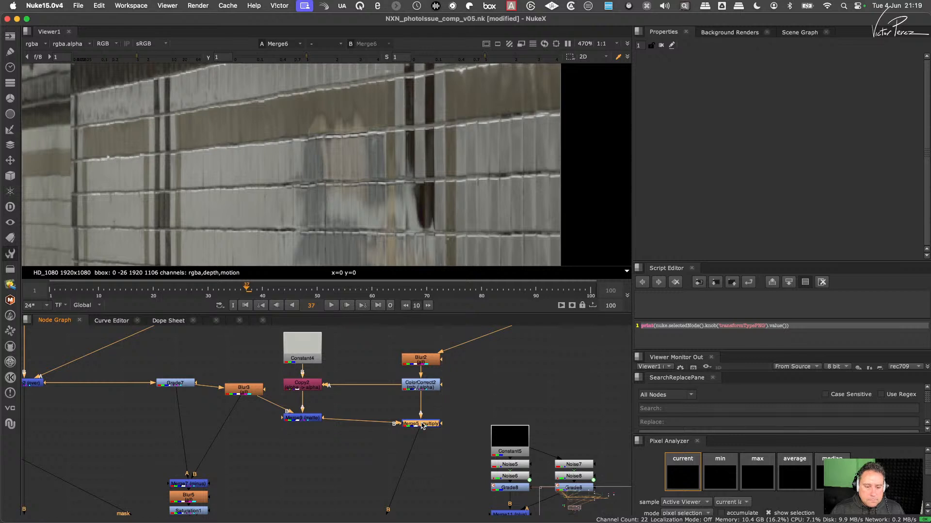
key(shift+x)
- Toggle Merge5 off and on several times to compare the composite with and without the multiply, leaving it enabled
key(d)
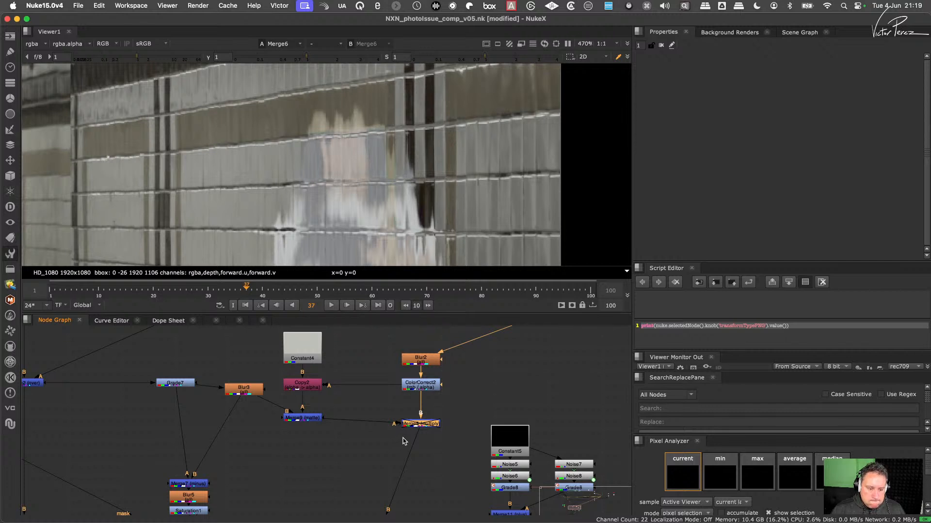
key(d)
key(d)
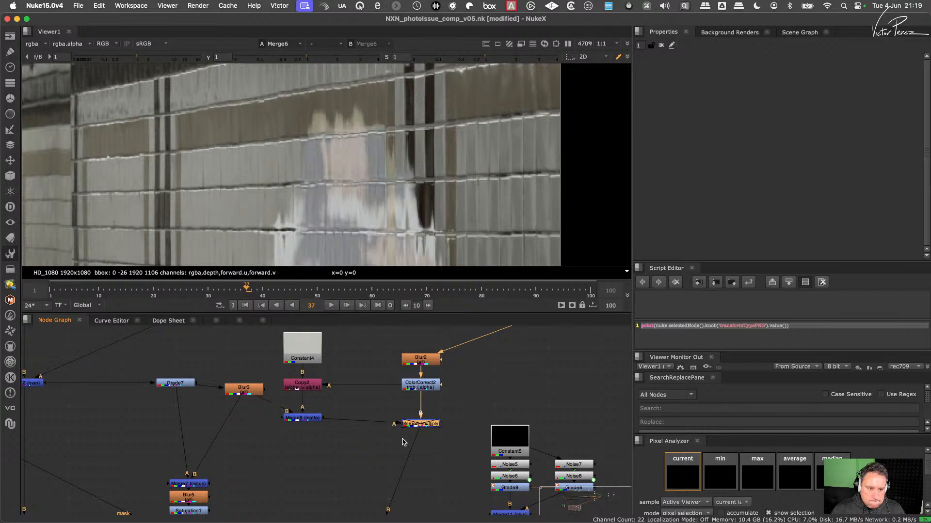
key(d)
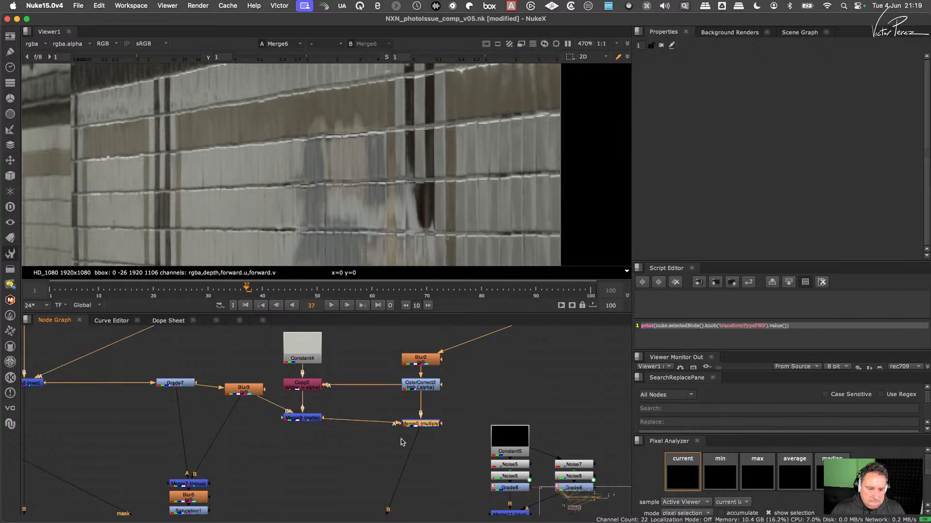
key(d)
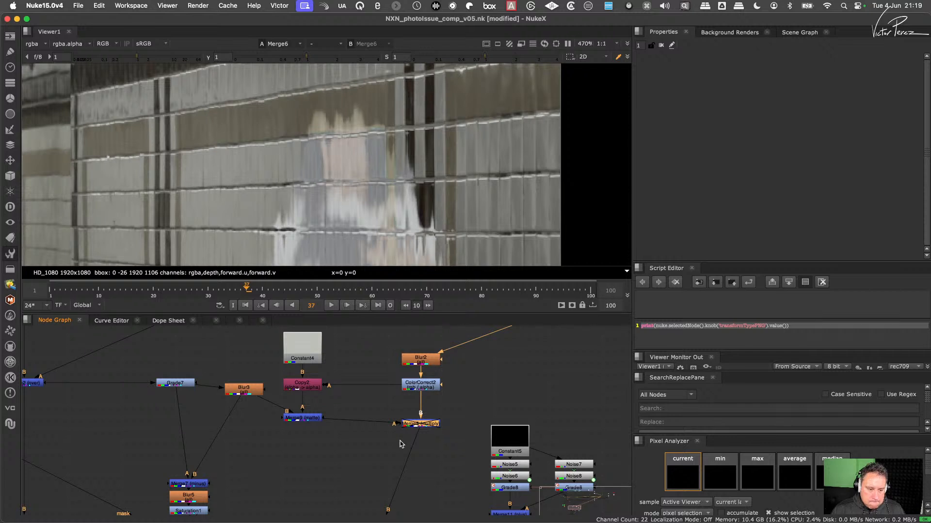
key(d)
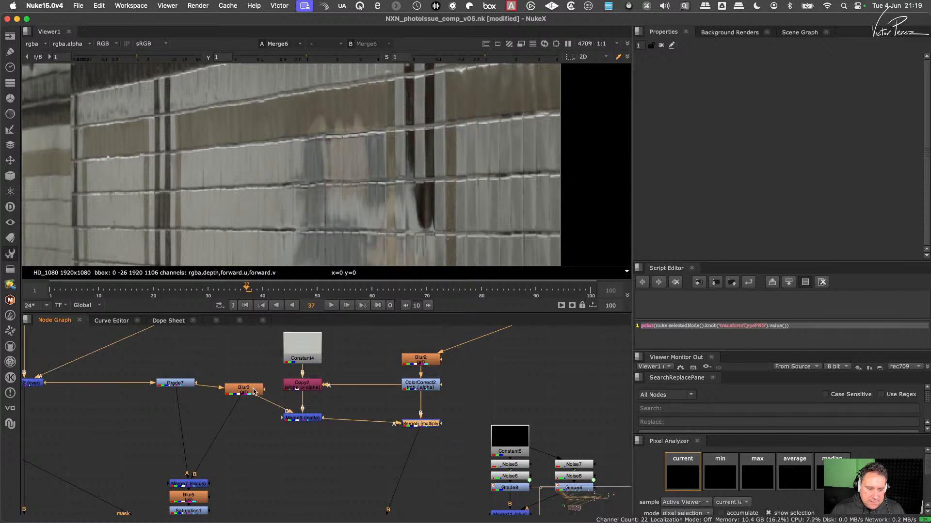
- Try Blur3 sizes of 1.3 and 23.5 while viewing the composite, and undo the size changes
drag(253, 390, 237, 399)
double_click(239, 401)
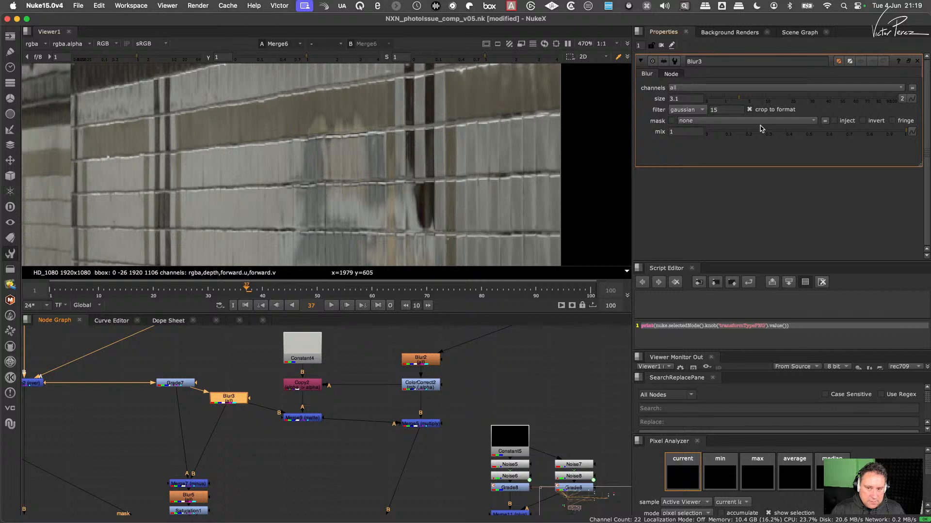
click(775, 97)
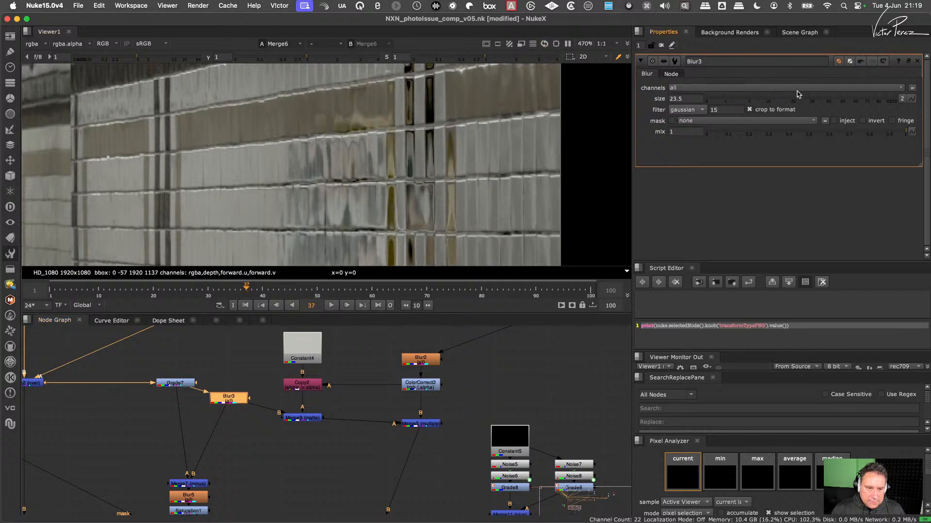
click(724, 98)
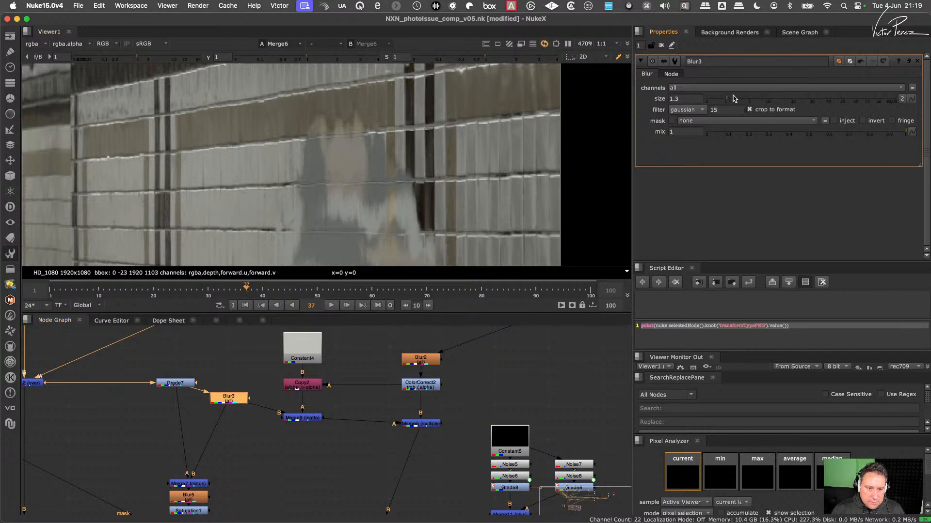
drag(731, 97, 782, 101)
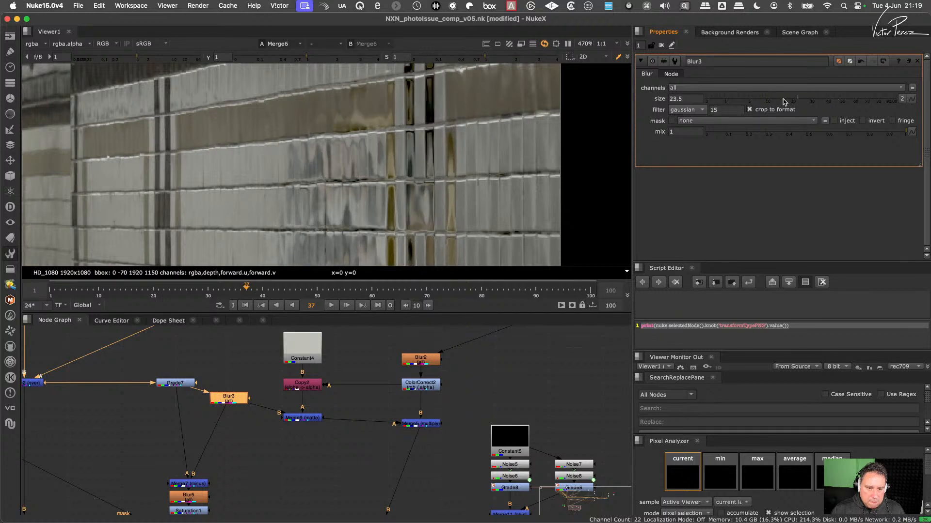
key(super+z)
- Toggle Grade7 off and on to compare its effect on the reflection in the composite
click(224, 478)
middle_drag(210, 476, 285, 416)
middle_drag(301, 379, 297, 424)
click(308, 390)
drag(307, 392, 311, 399)
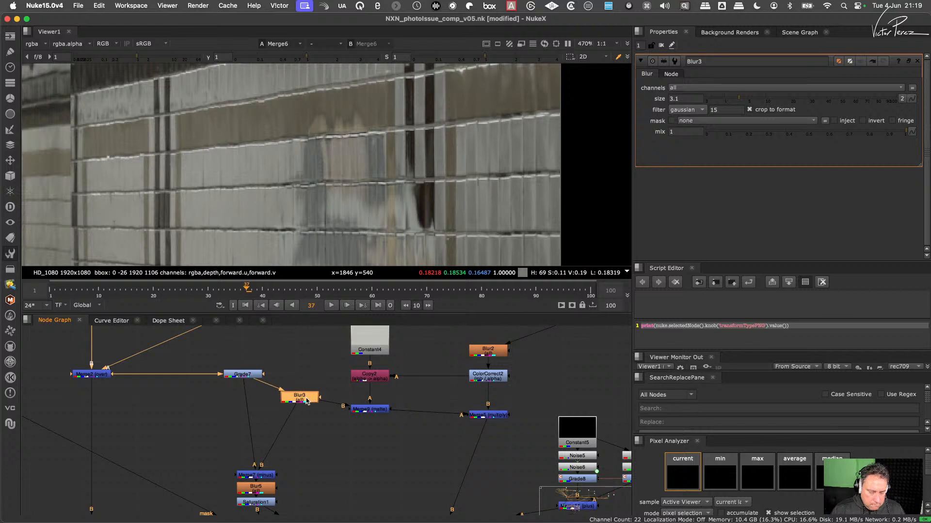
click(251, 377)
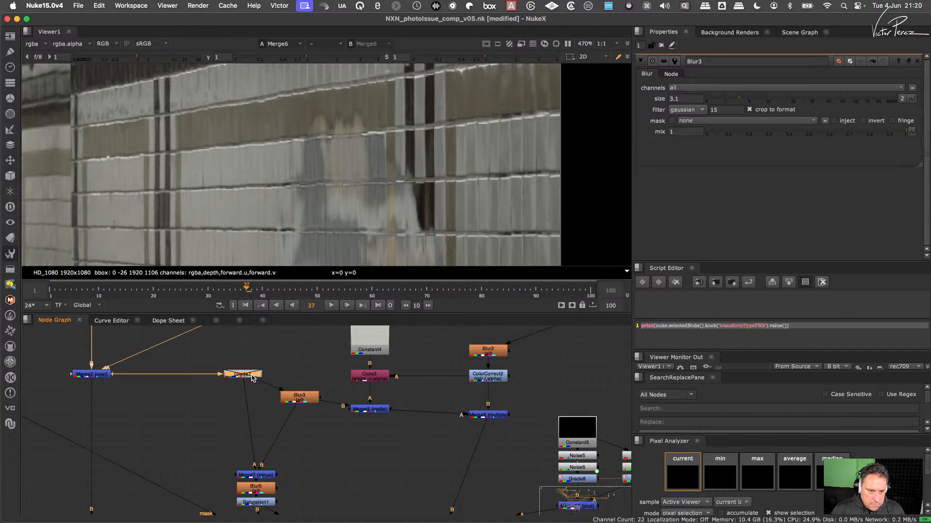
scroll(329, 418, down, 3)
scroll(329, 418, down, 3)
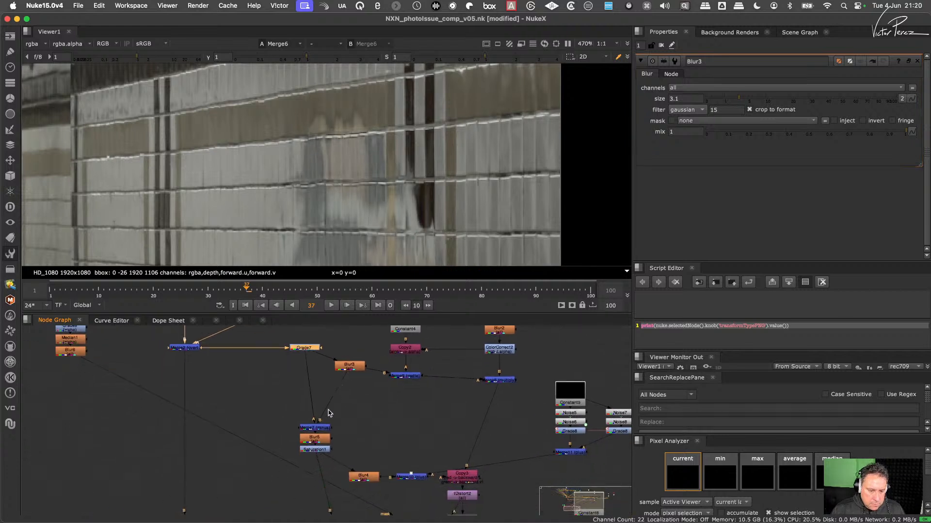
- Move Blur3 level with Grade7 in the node tree
drag(347, 375, 351, 356)
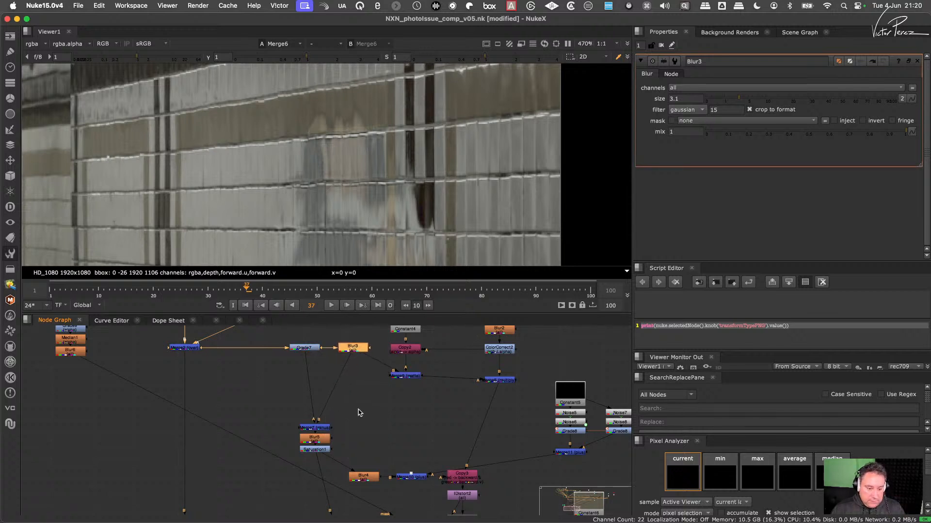
middle_drag(355, 361, 326, 405)
drag(328, 393, 325, 394)
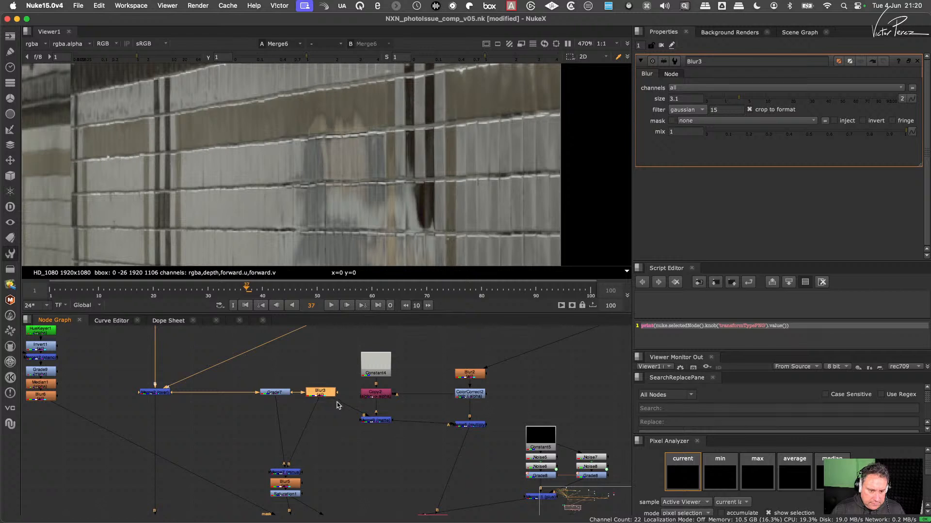
- Check the composite with Merge9 disabled, re-enable it, and view Blur3, Copy2, Merge9 and Merge5 in turn
click(370, 419)
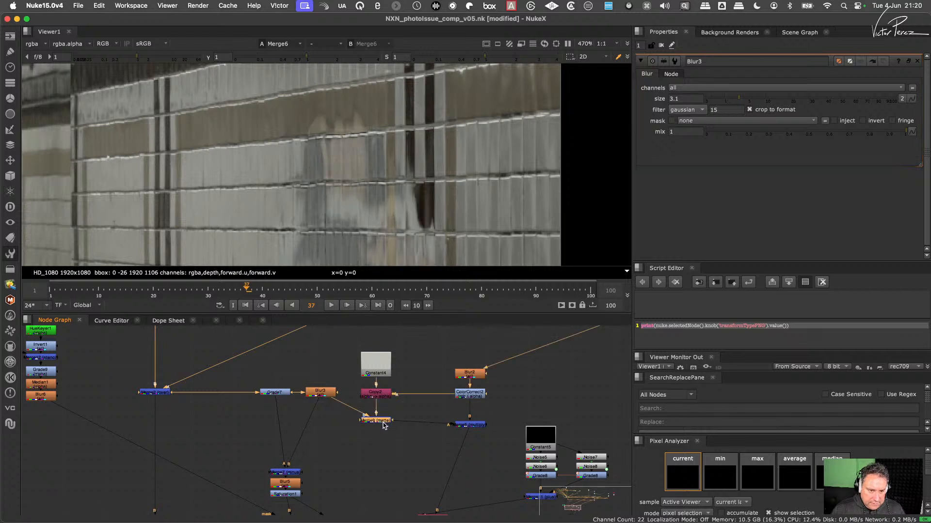
key(d)
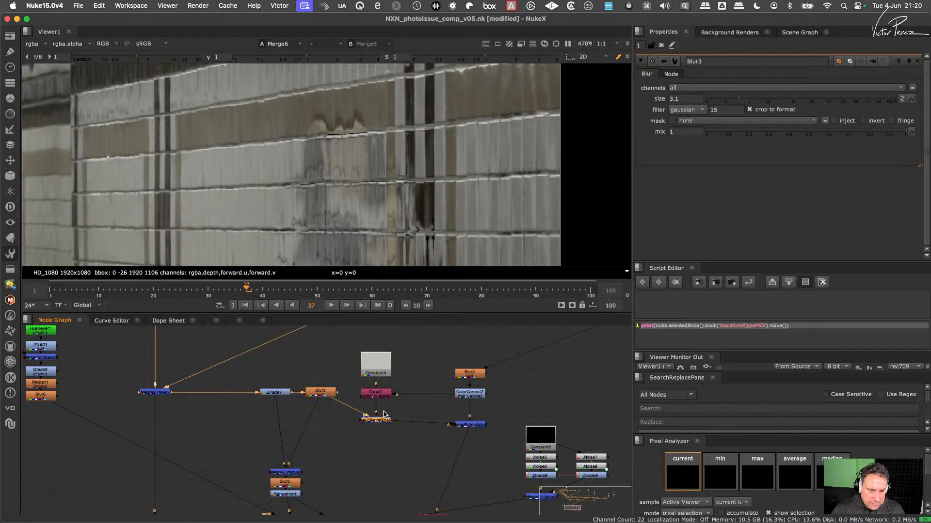
click(327, 393)
key(1)
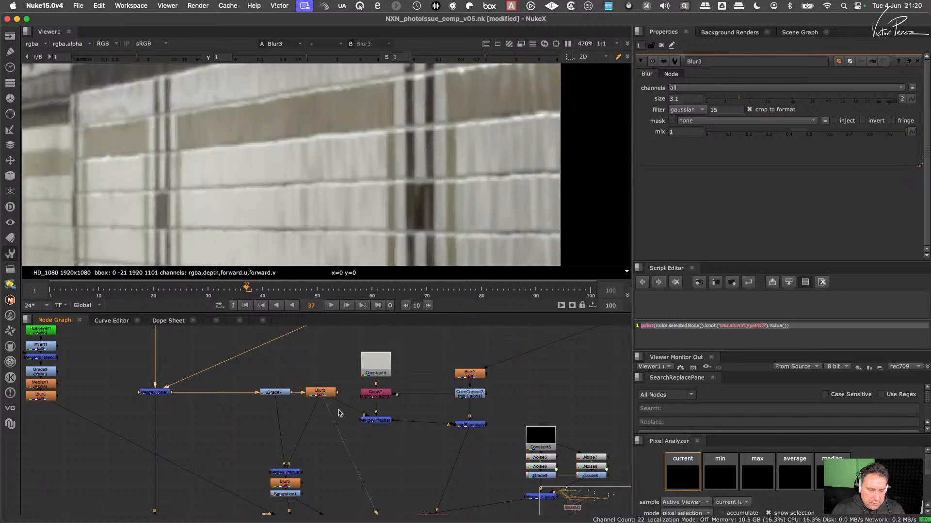
click(379, 397)
key(1)
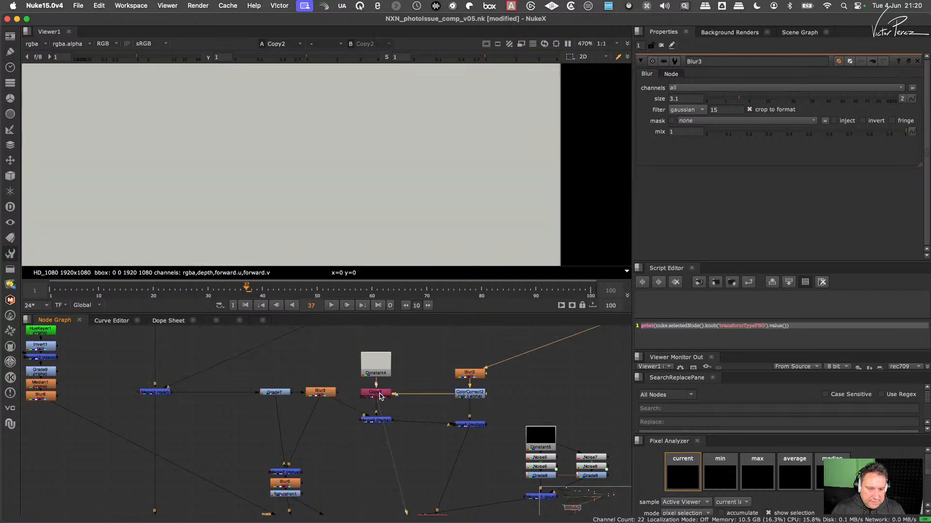
click(382, 421)
key(1)
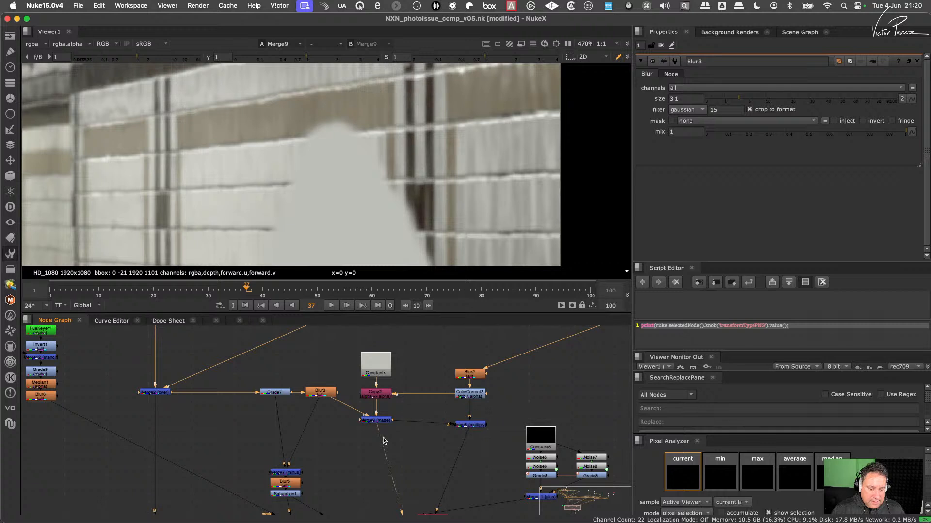
click(469, 425)
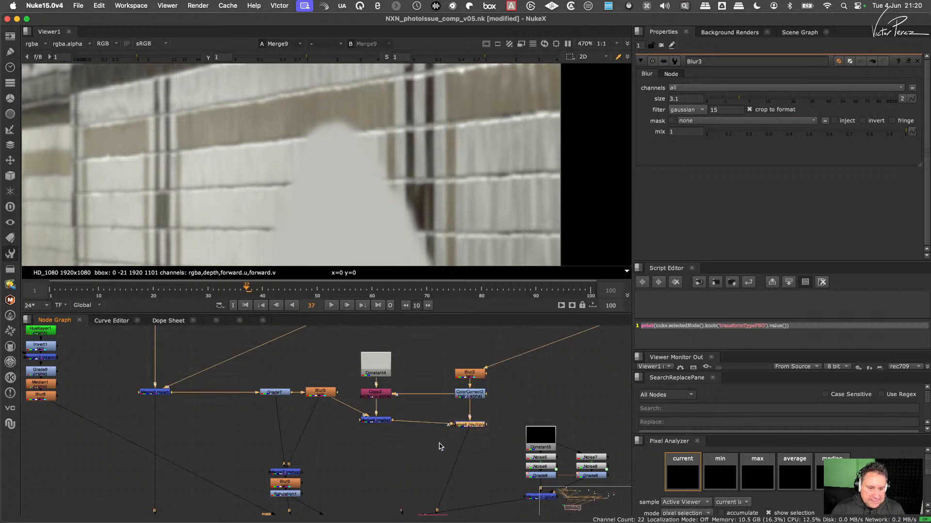
key(1)
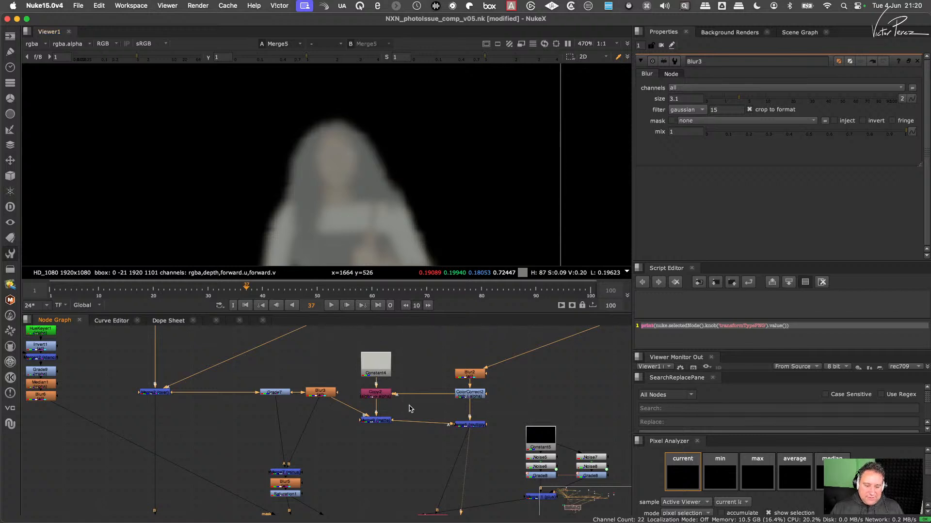
- Reconnect Merge5's A input from Merge9 to Constant4, move Merge5 down slightly, and enable its alpha masking
drag(406, 423, 386, 371)
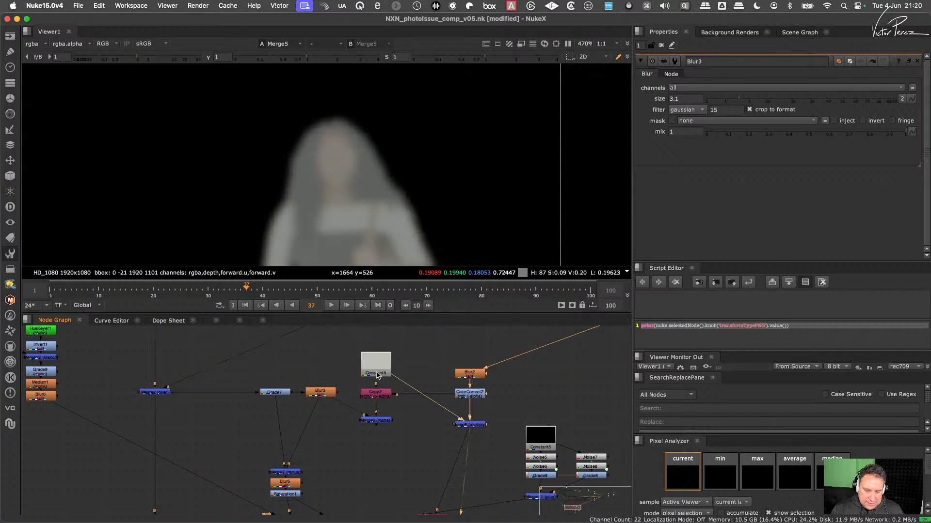
drag(474, 425, 475, 435)
double_click(475, 435)
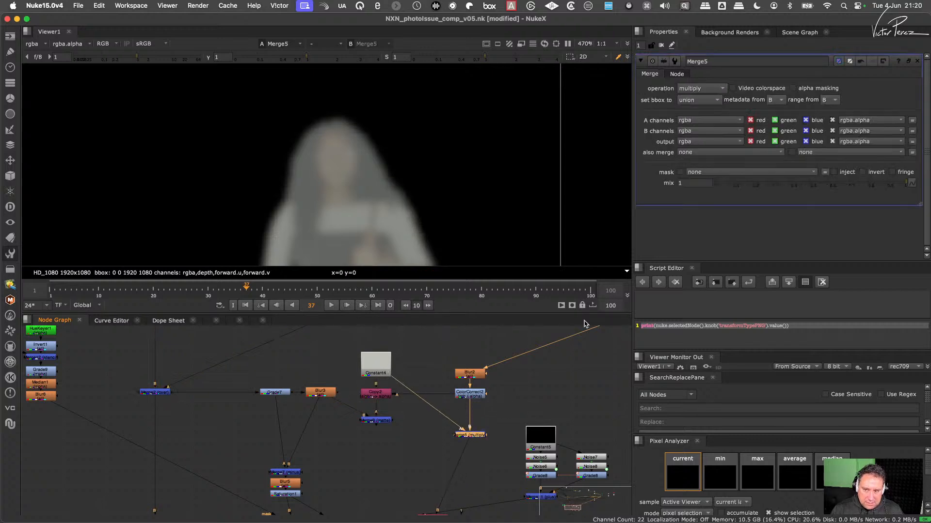
click(816, 92)
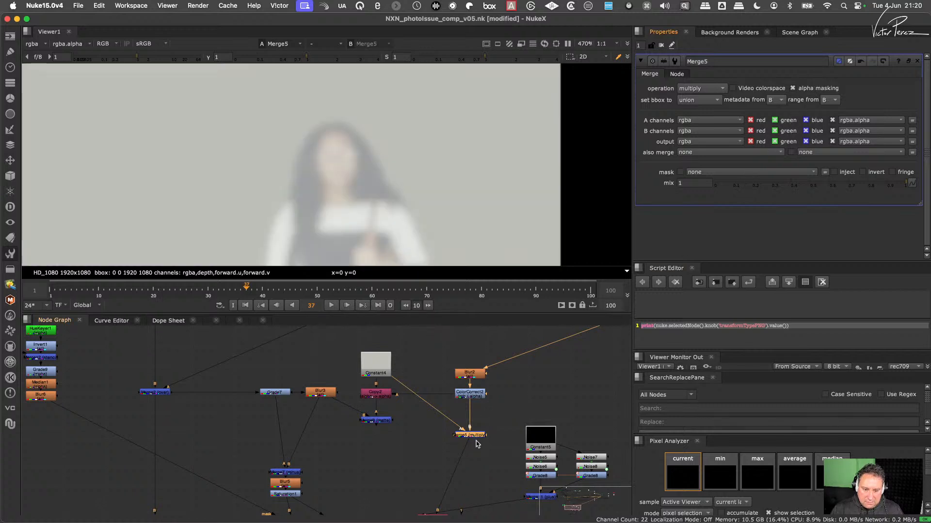
- Check Merge5's alpha channel and add a Premult node directly after Merge5
key(a)
key(a)
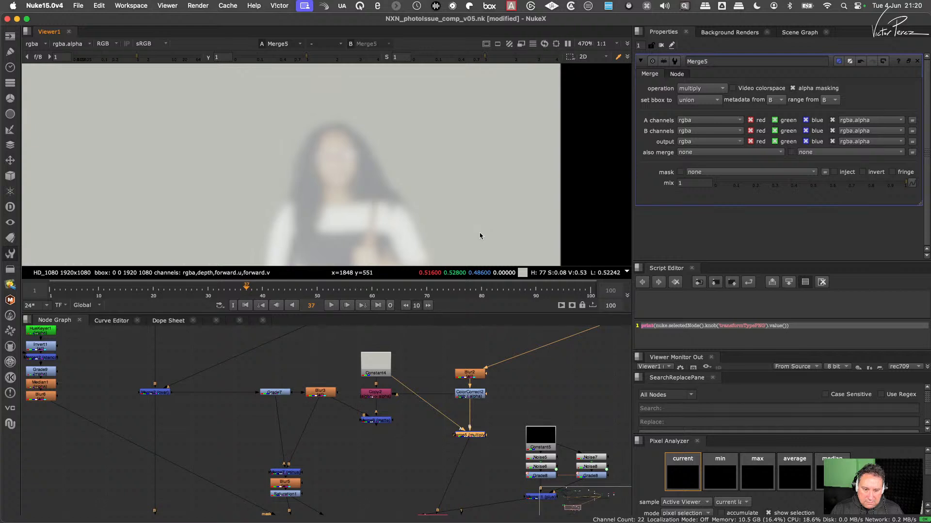
key(Tab)
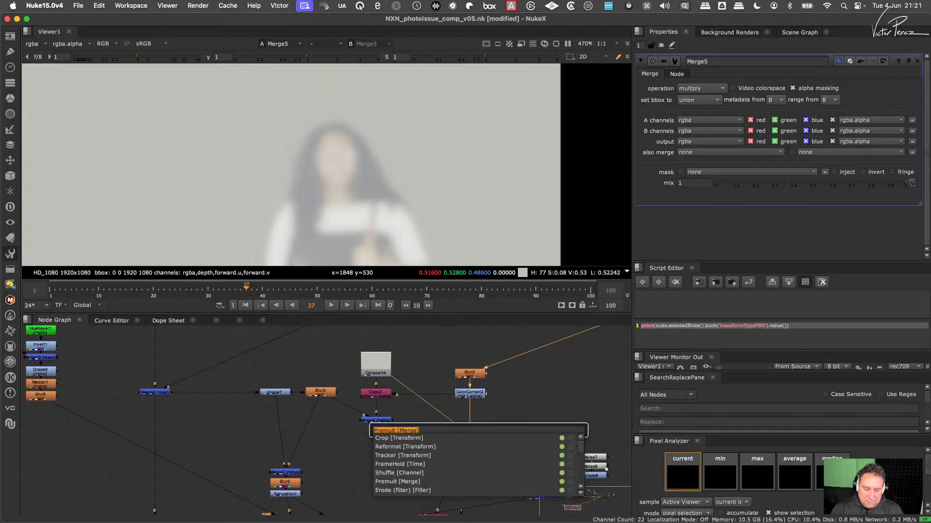
key(Return)
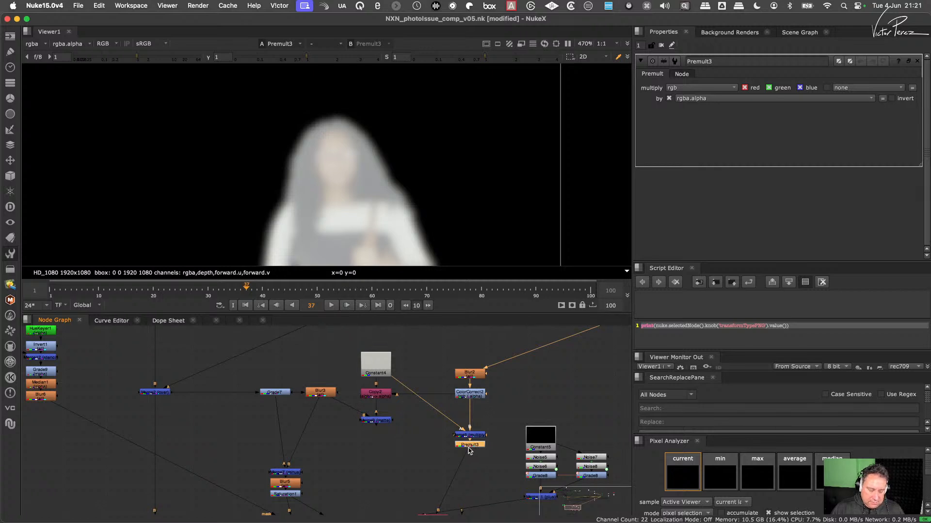
- View the Merge6 composite with the premultiplied result, and return to the Constant4 and Merge5 branch
scroll(451, 416, down, 3)
drag(364, 441, 329, 486)
key(1)
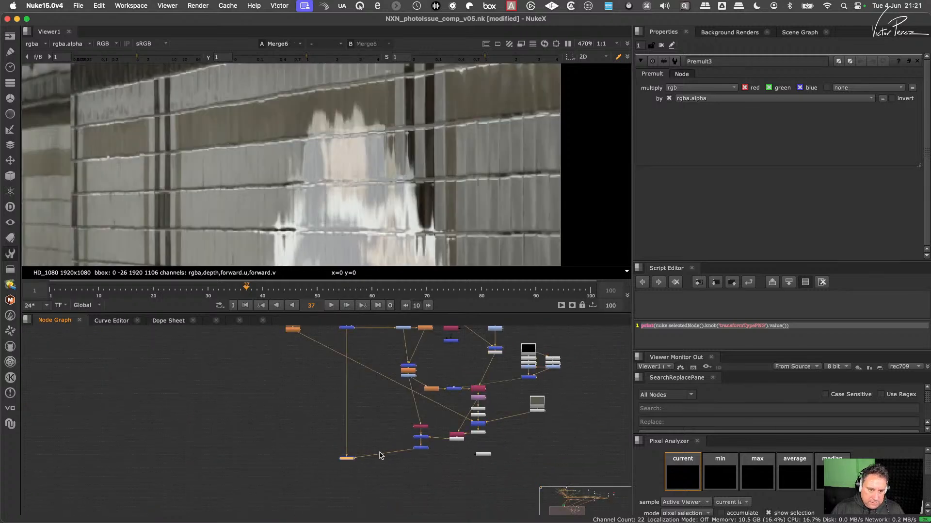
middle_drag(500, 384, 468, 485)
scroll(468, 442, up, 2)
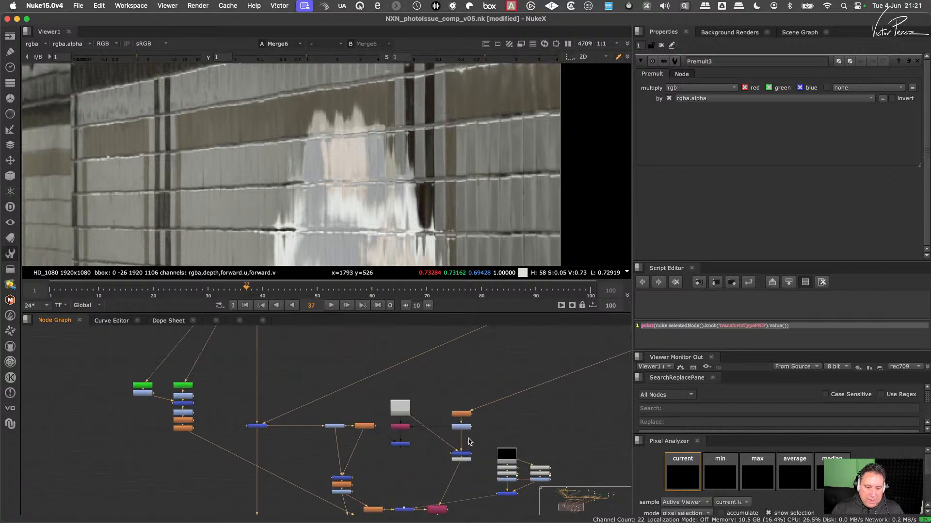
scroll(442, 442, up, 3)
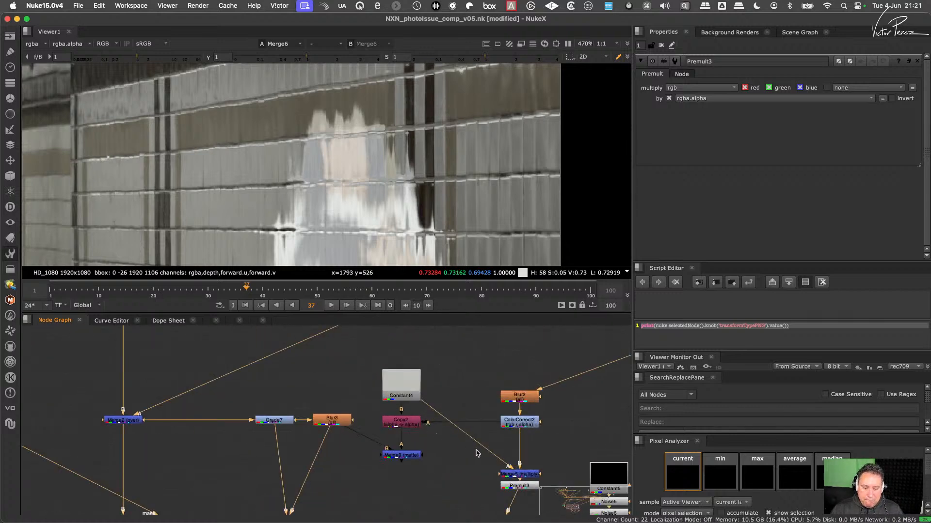
- Compare the Merge6 composite with Premult3 disabled and re-enabled
click(509, 485)
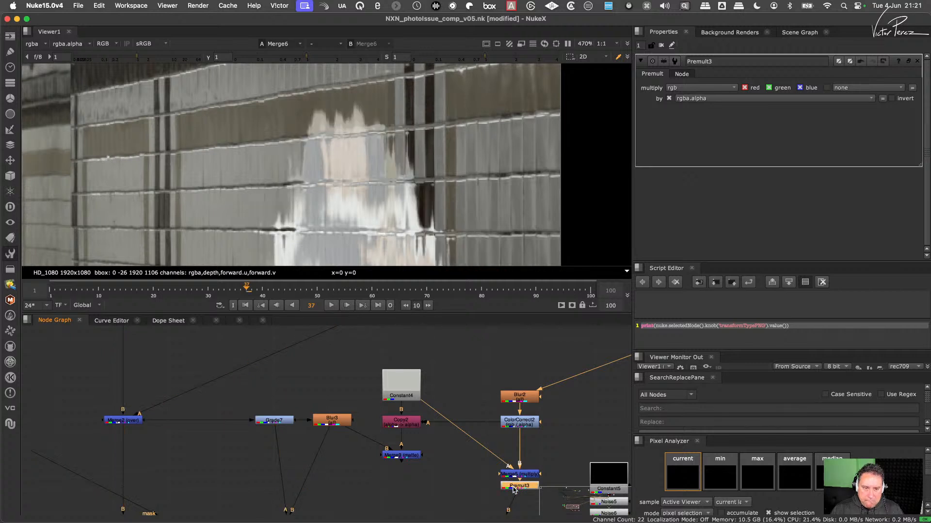
key(d)
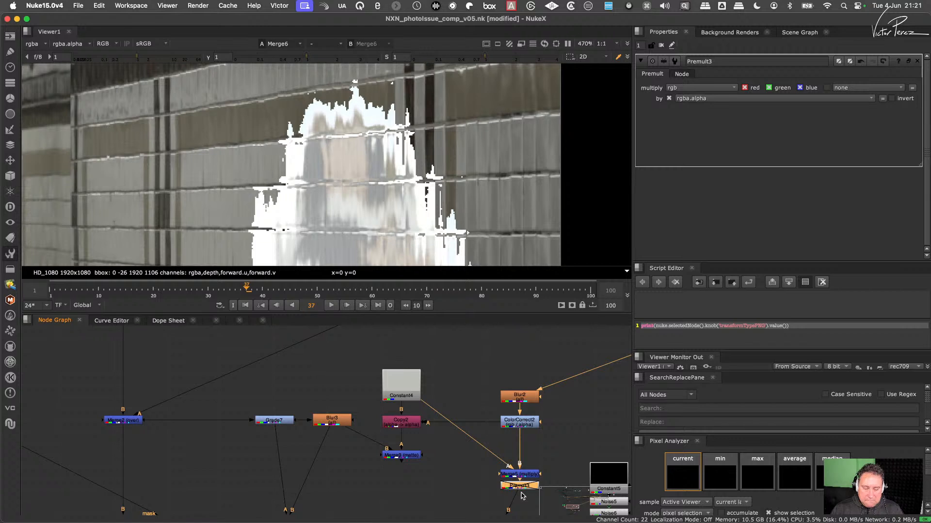
key(d)
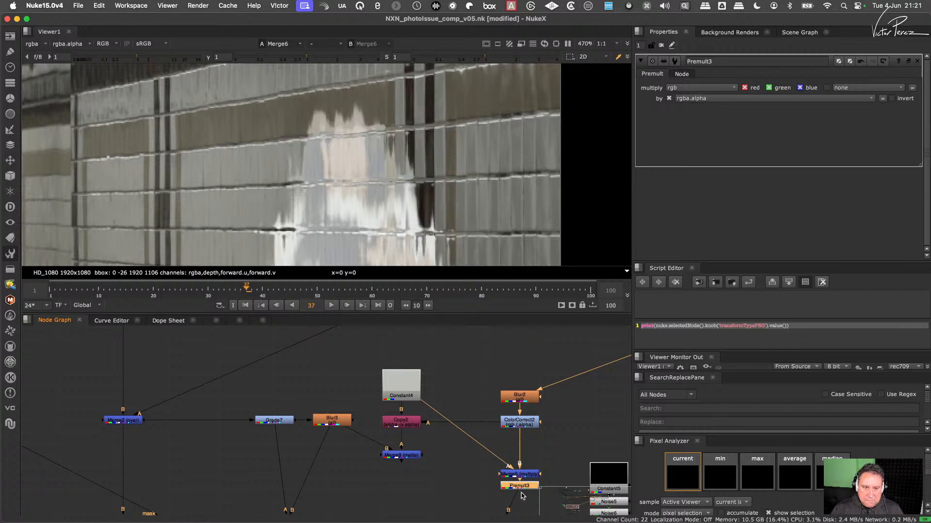
- Reconnect Merge5's A input from Constant4 to Merge9, and compare the composite with Premult3 disabled and enabled
drag(423, 402, 408, 457)
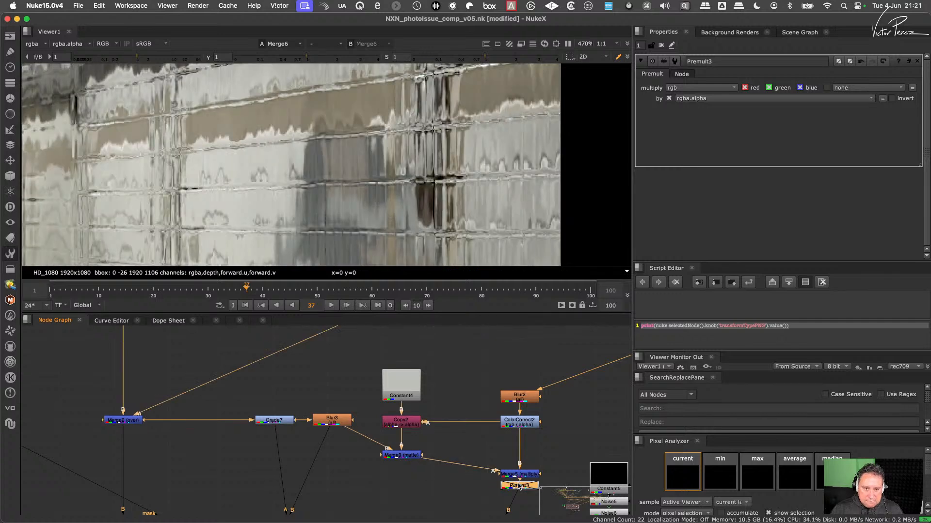
key(d)
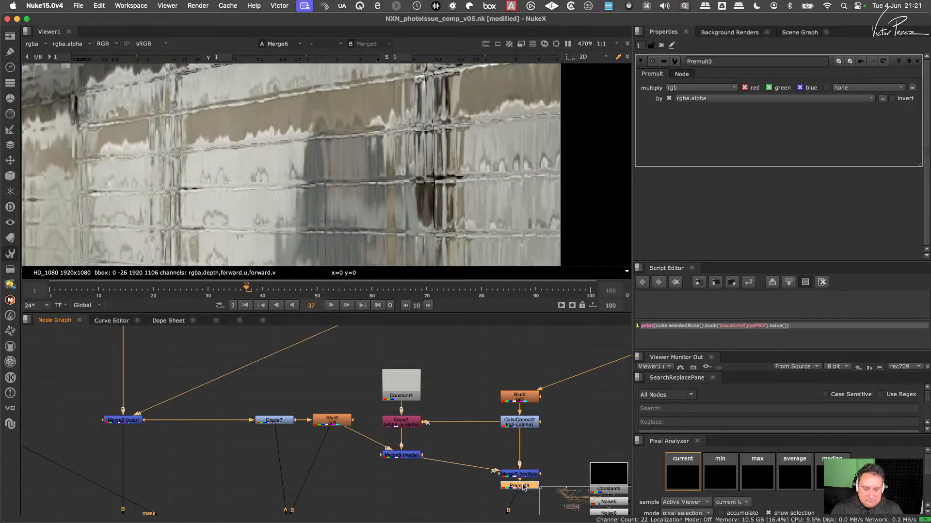
key(d)
key(d)
- View the output of Merge9 and ColorCorrect2 in turn
scroll(522, 448, down, 5)
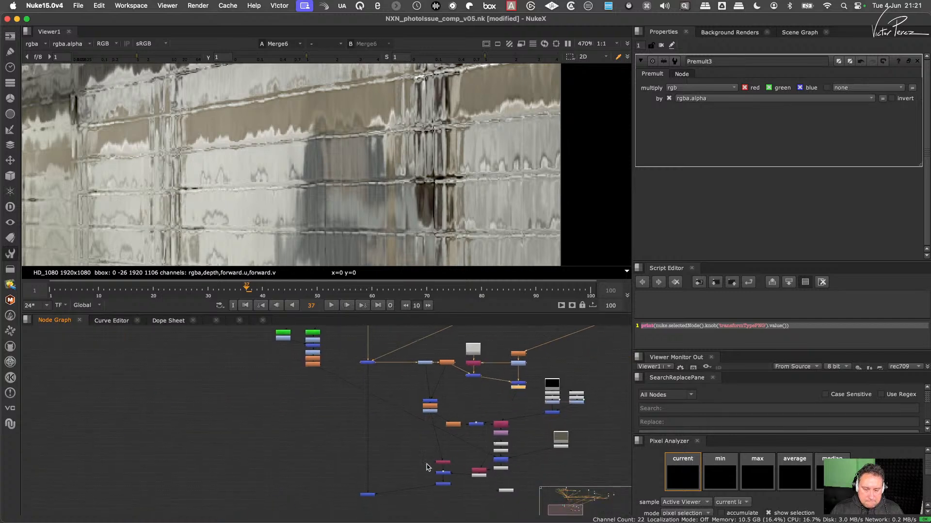
scroll(436, 471, up, 4)
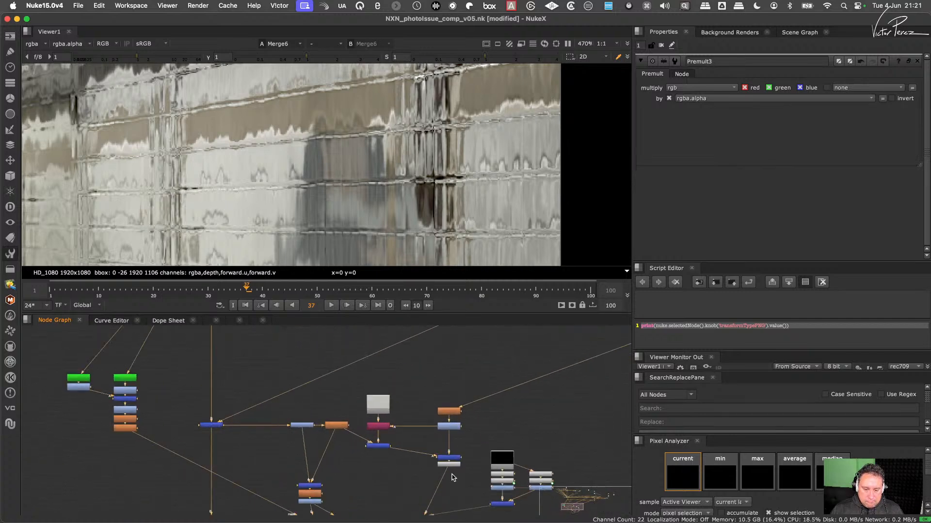
scroll(452, 477, up, 2)
click(350, 439)
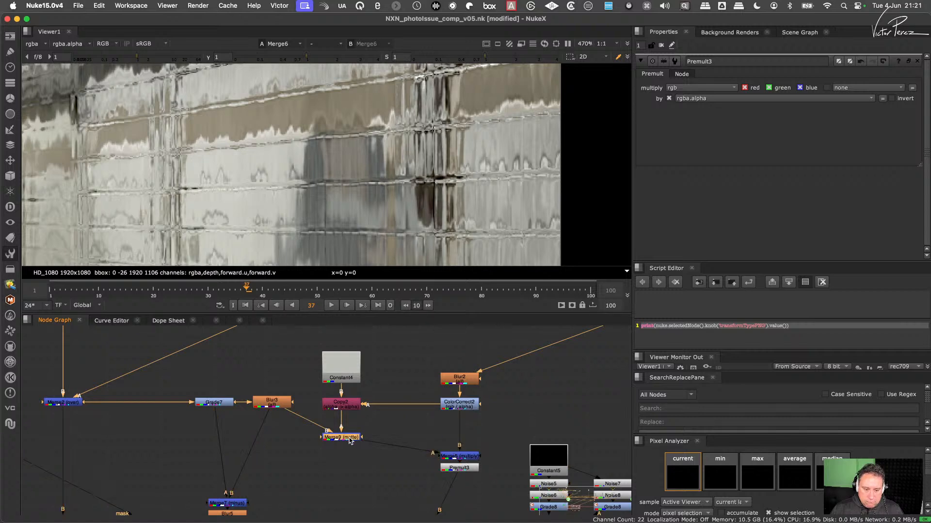
key(1)
click(460, 404)
key(1)
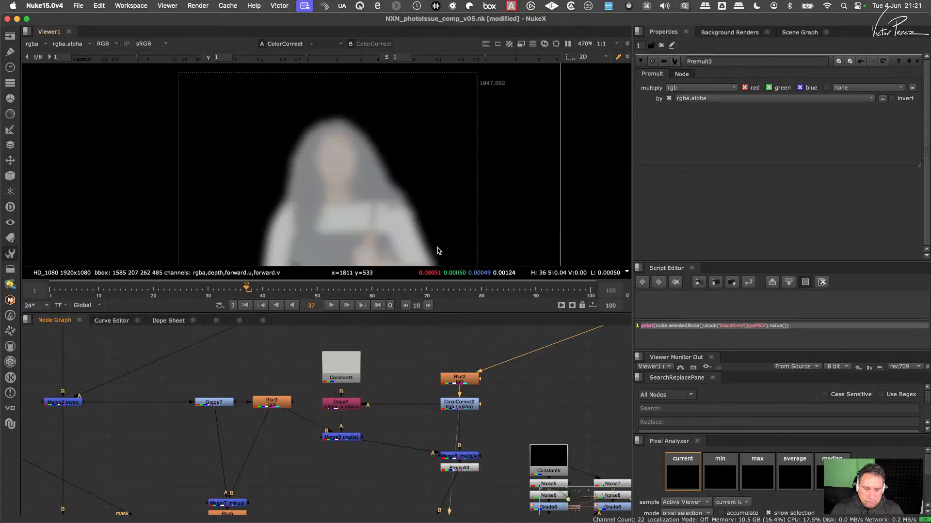
- Compare ColorCorrect2's colour image with its alpha channel, ending on the alpha view
key(a)
key(a)
key(a)
key(a)
key(a)
key(a)
key(a)
key(a)
key(a)
key(a)
key(a)
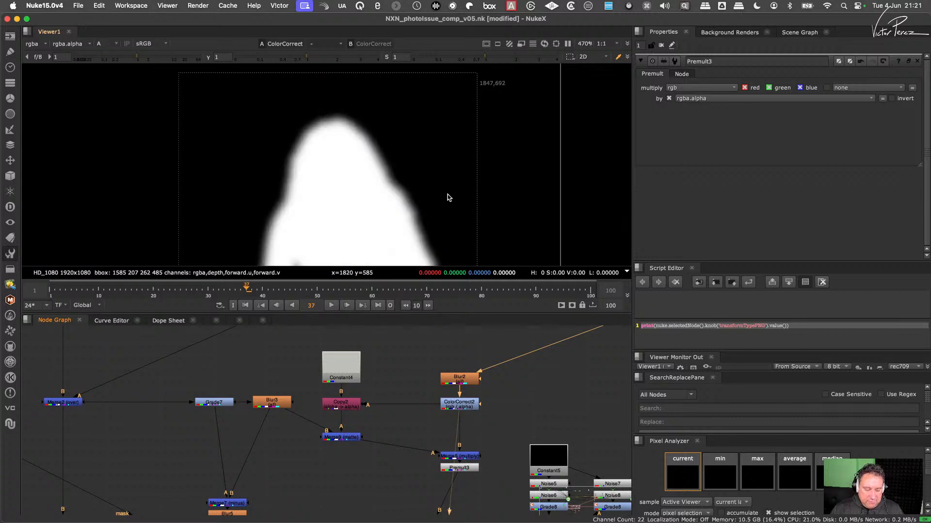
- Align Merge5 horizontally with Merge9 and delete the Premult3 node below it
drag(467, 455, 462, 442)
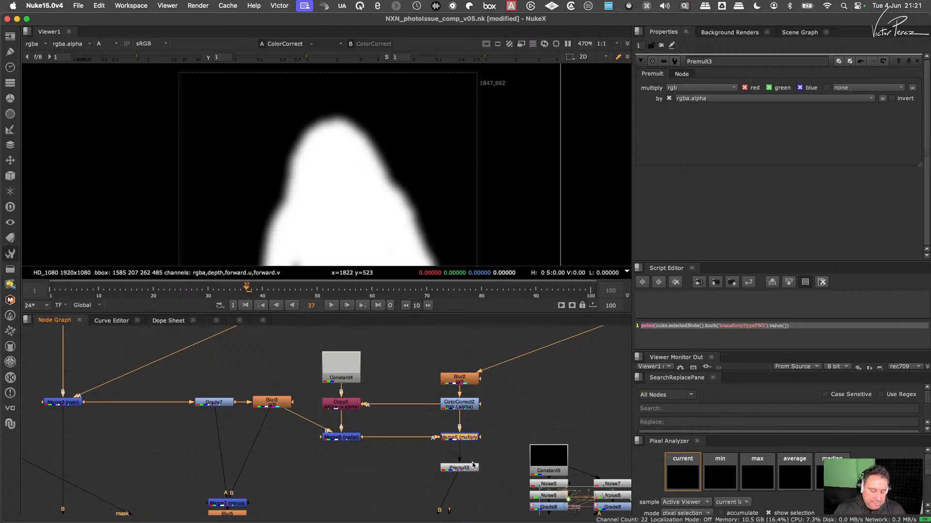
drag(489, 443, 430, 483)
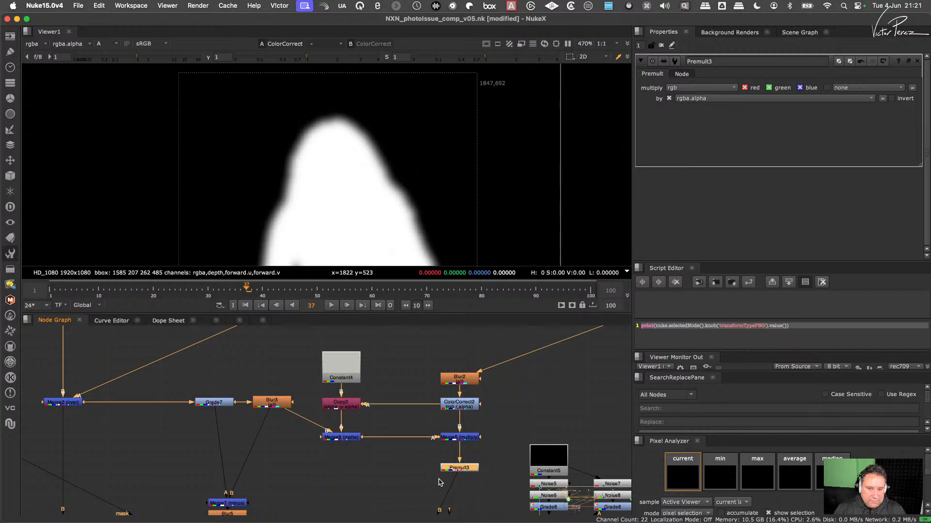
key(Delete)
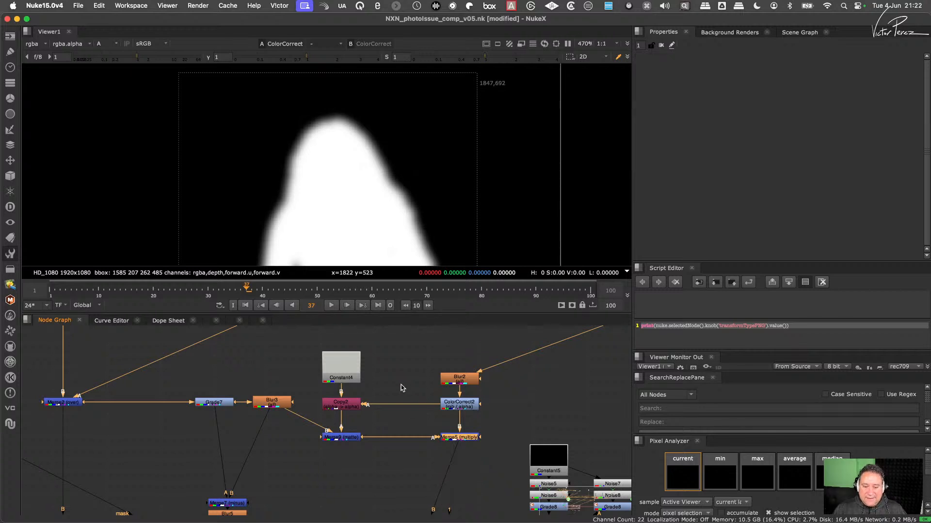
- View ColorCorrect2 and Merge5 in turn, and switch the viewer from alpha back to full colour
click(459, 406)
key(1)
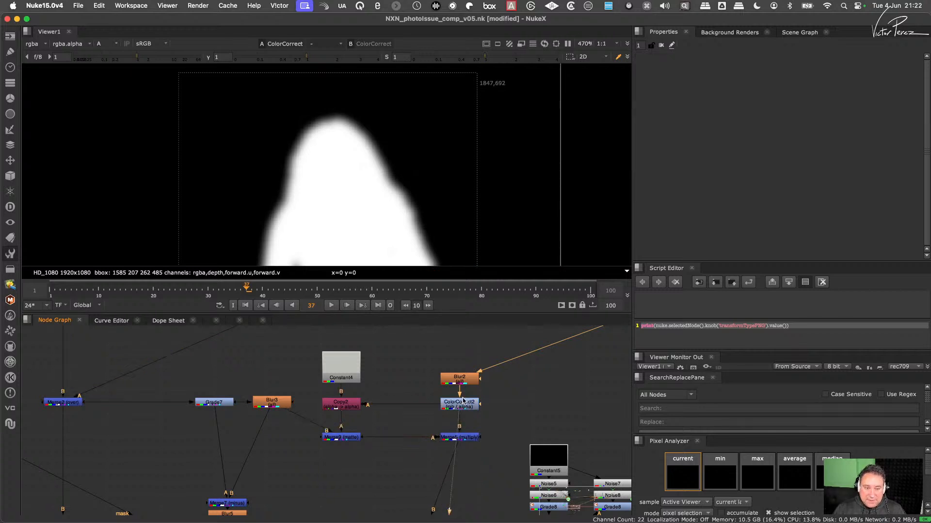
click(460, 437)
key(1)
key(a)
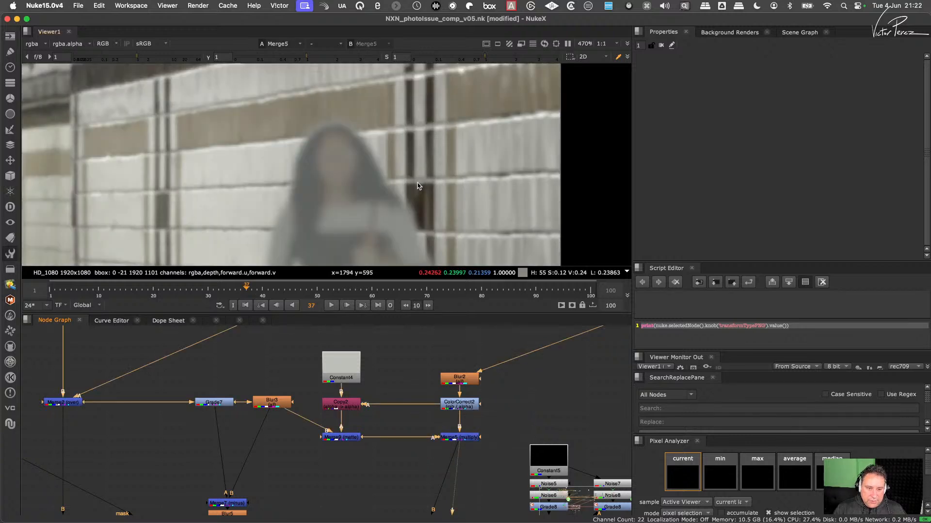
- View the Merge6 composite without the Premult, and return to the Merge5 branch
scroll(428, 451, down, 3)
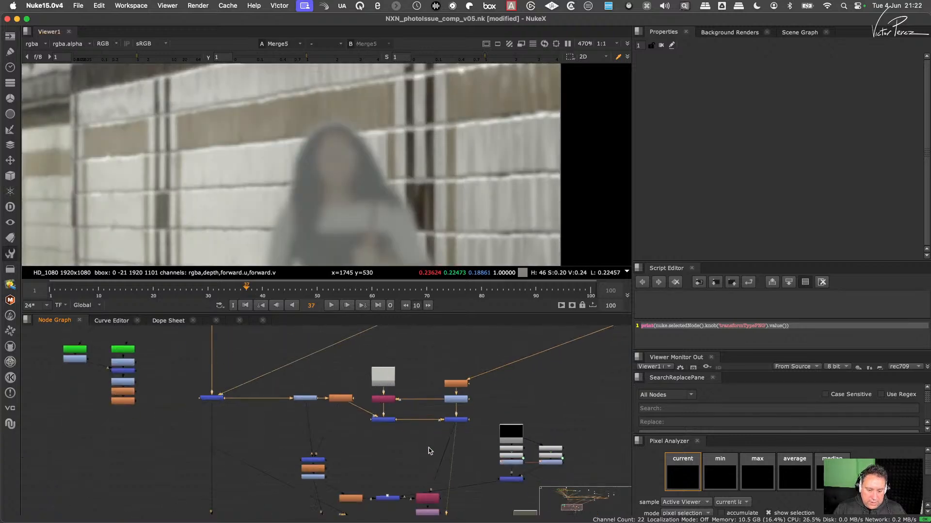
middle_drag(428, 448, 442, 365)
scroll(381, 461, down, 3)
drag(302, 483, 243, 513)
key(1)
scroll(424, 428, up, 4)
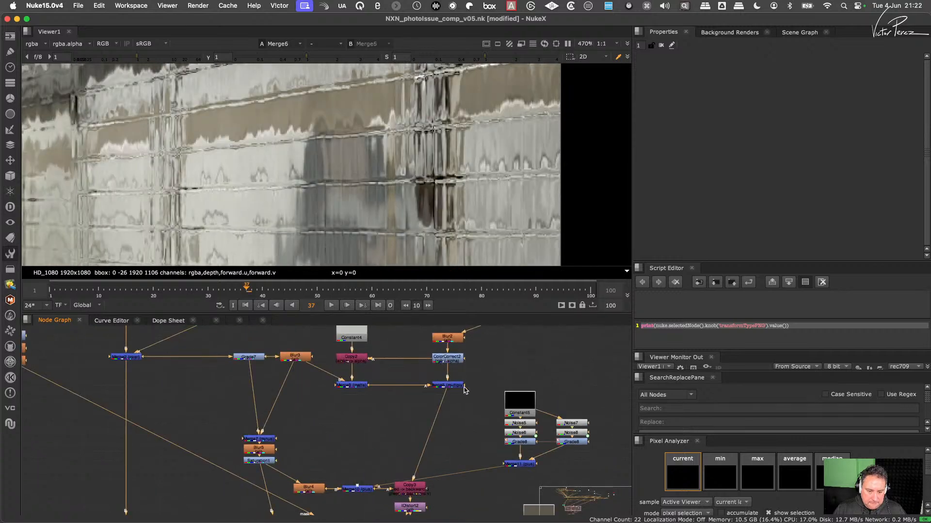
- Undo the recent Merge5 changes back to the state before its alpha masking, Constant4 connection and Premult3 were added
key(super+z)
key(super+z)
key(super+z)
key(super+z)
key(super+z)
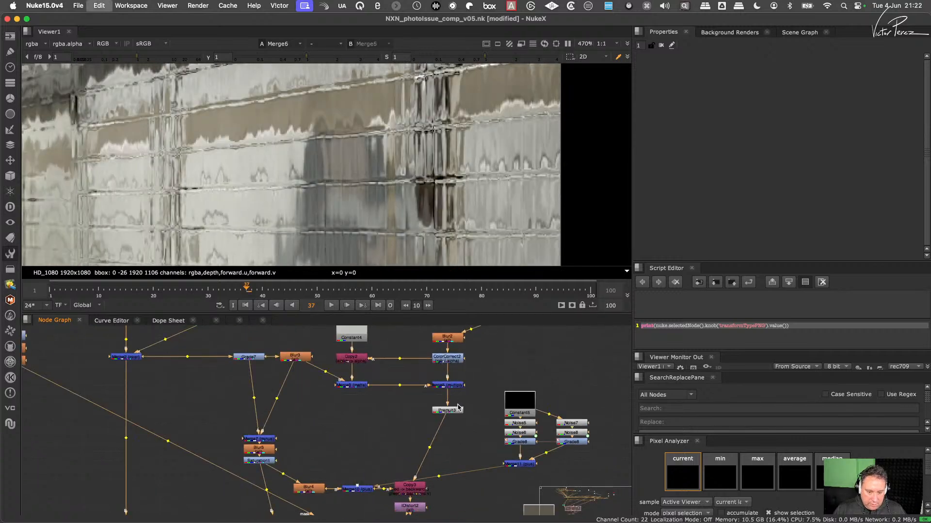
key(super+z)
key(super+z)
key(super+z)
key(super+z)
key(super+z)
key(super+z)
key(super+z)
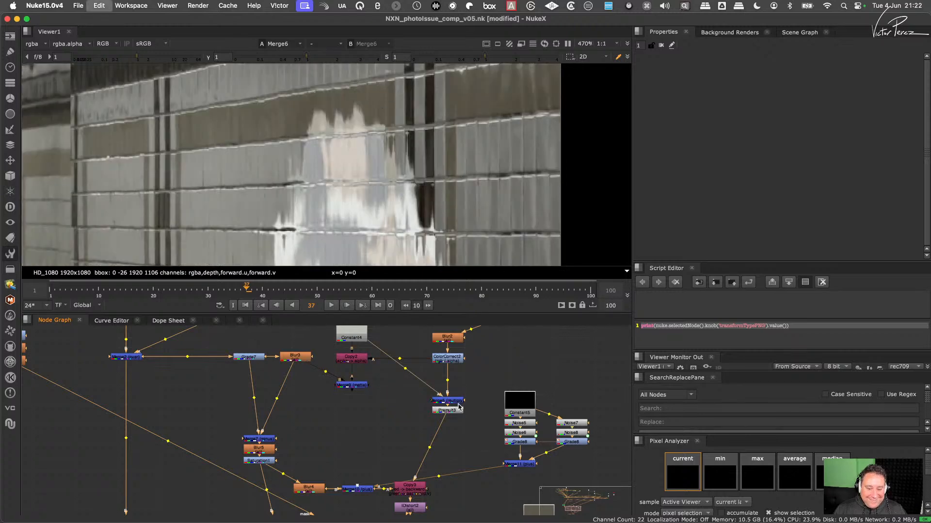
key(super+z)
key(super+z)
key(super+z)
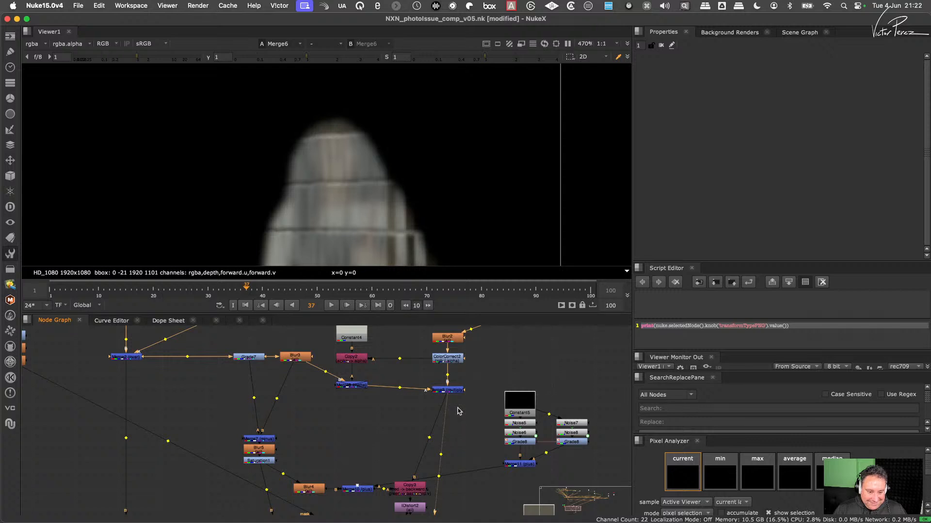
- Check the Merge6 composite with the restored Merge5 setup, and view Merge5's own output
drag(398, 367, 322, 407)
key(d)
scroll(391, 438, down, 4)
middle_drag(374, 442, 408, 311)
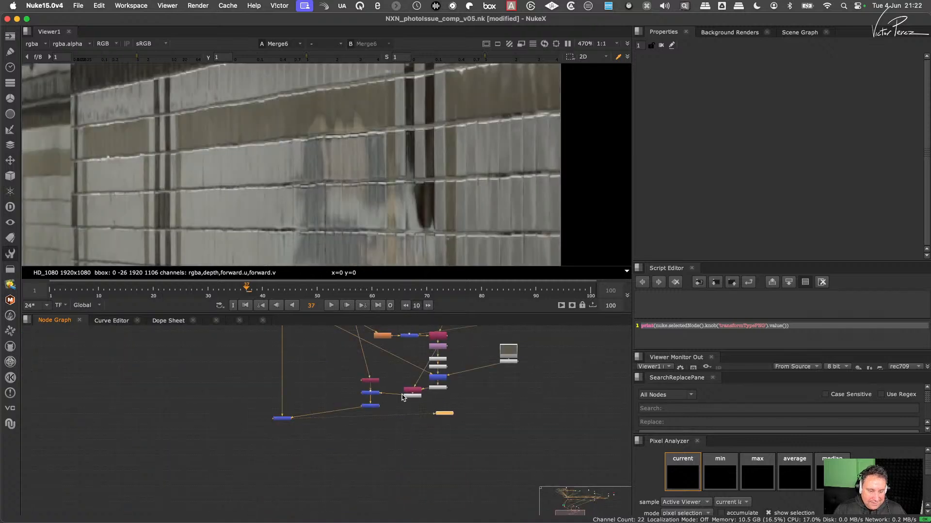
middle_drag(402, 397, 394, 480)
scroll(434, 395, up, 3)
click(445, 392)
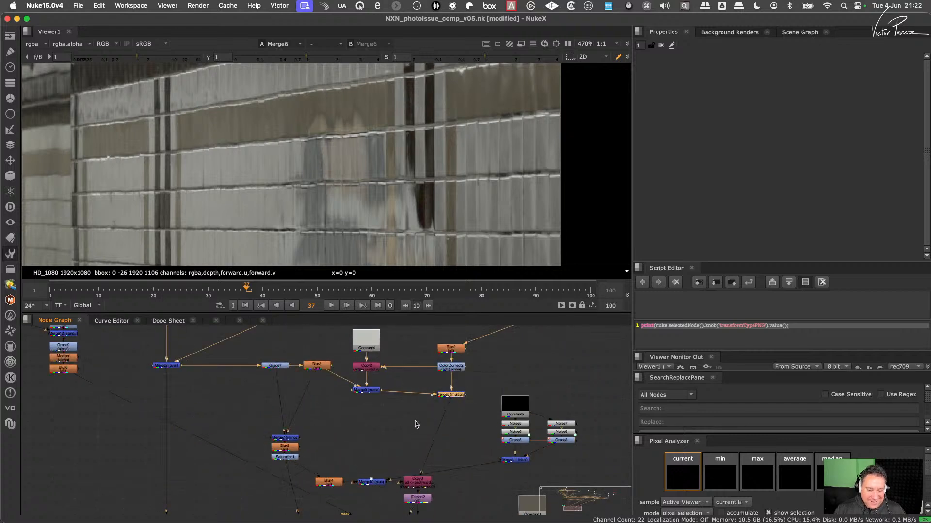
key(1)
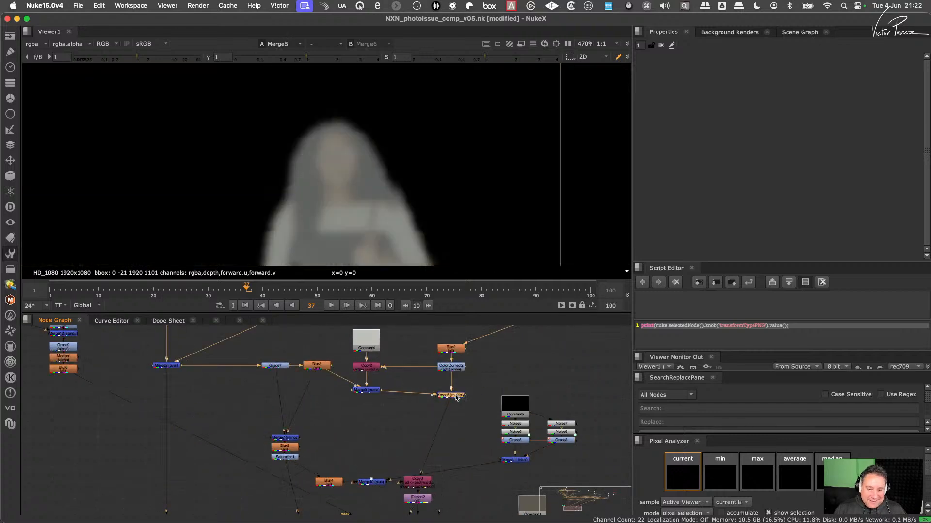
key(2)
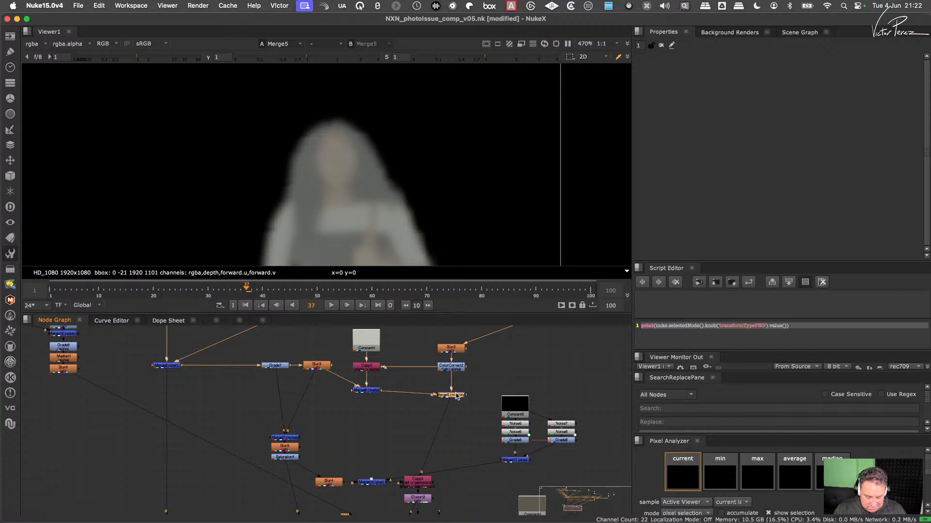
- Test alpha masking on the Merge5 multiply, view its Merge9 input, and turn alpha masking off again
double_click(459, 396)
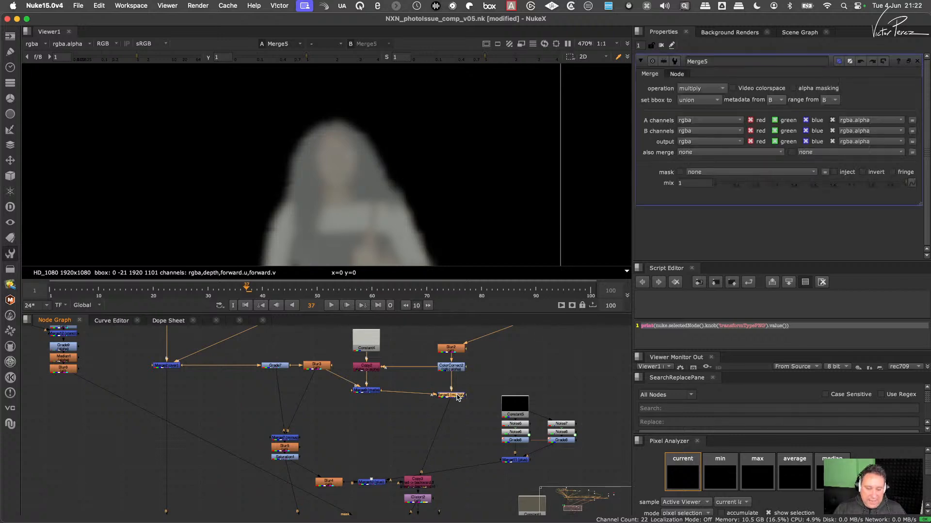
click(809, 89)
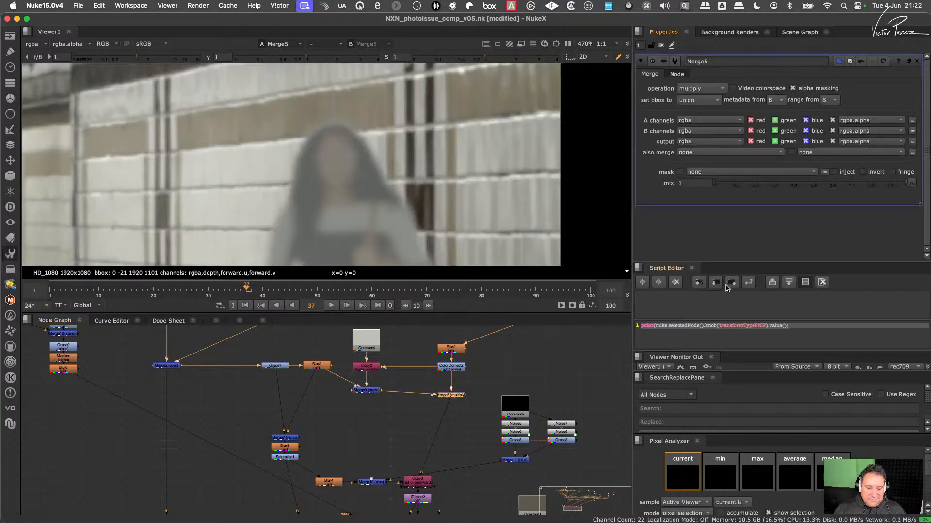
click(376, 393)
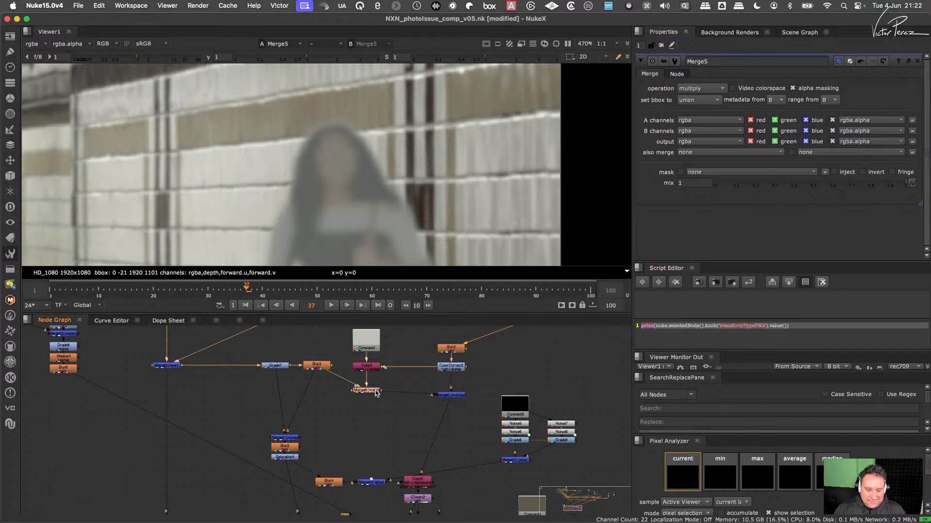
key(1)
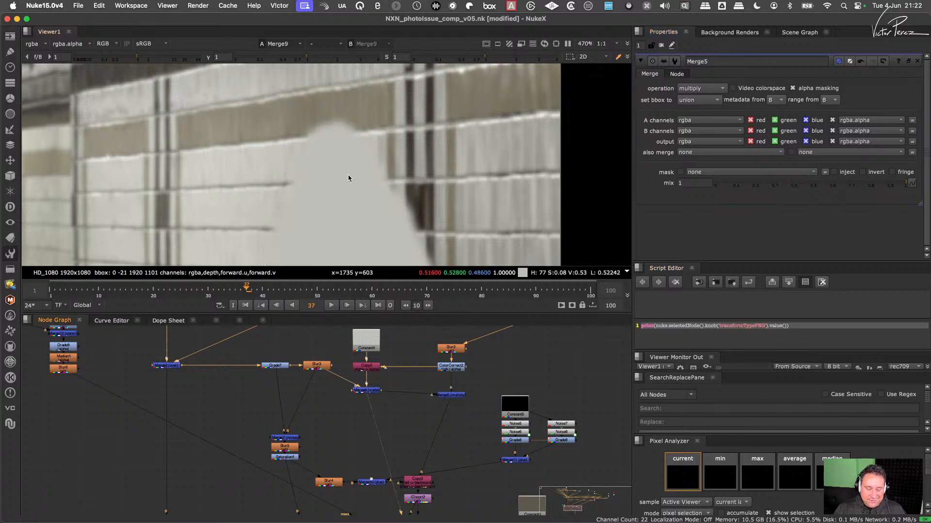
click(820, 89)
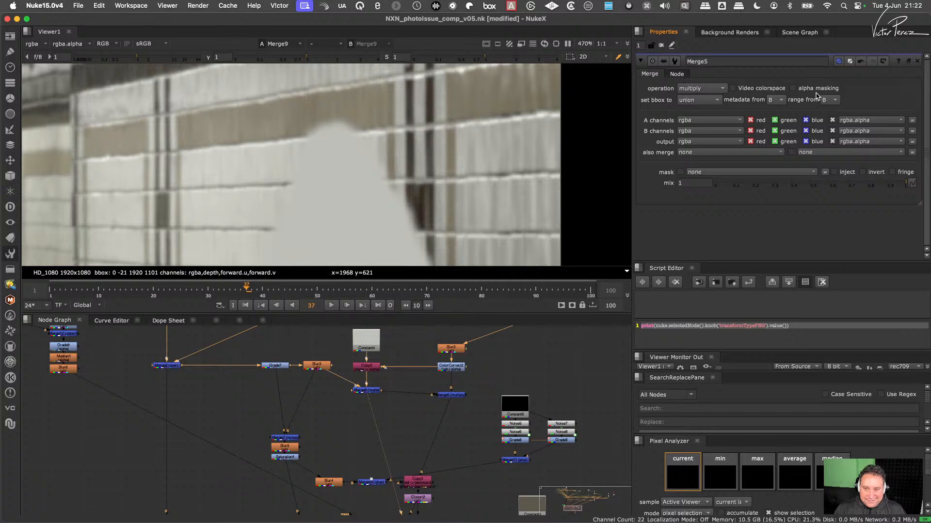
- View Merge5, Copy2, Constant4 and ColorCorrect2 in turn to trace the multiply's inputs
key(1)
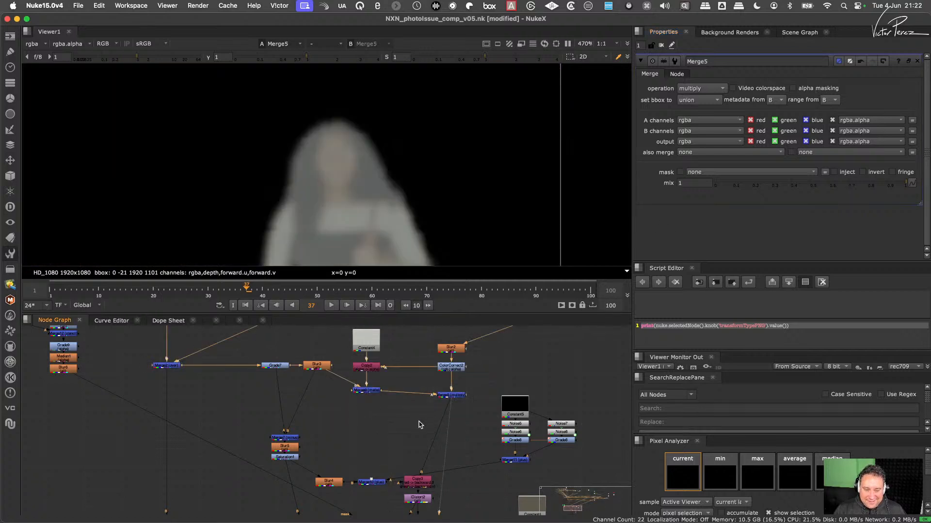
click(374, 370)
key(1)
click(370, 340)
key(1)
click(454, 365)
key(1)
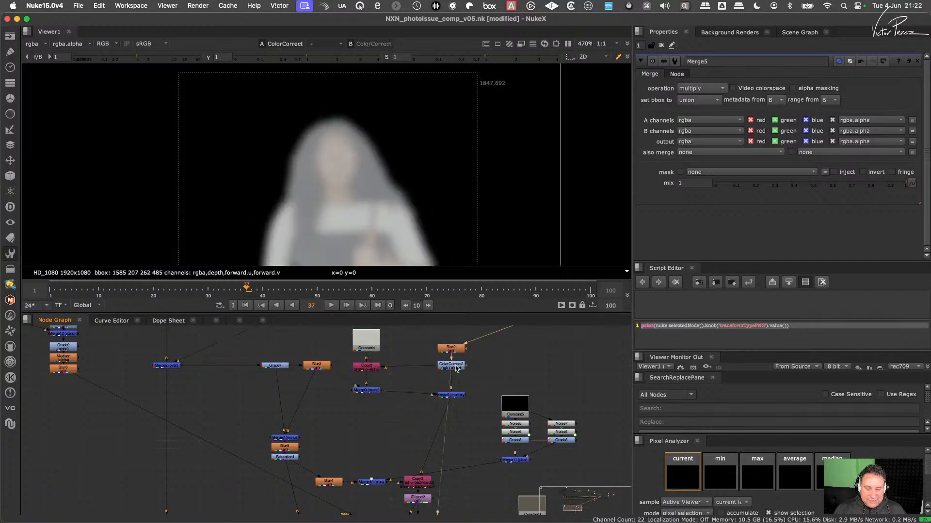
click(454, 395)
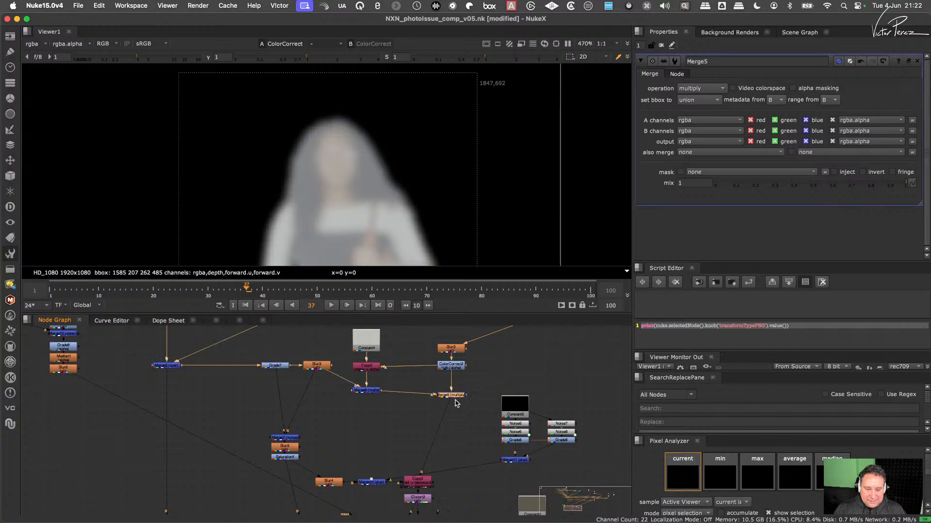
- View the Merge9 result and its blurred wall input from Blur3
drag(399, 371, 326, 403)
key(1)
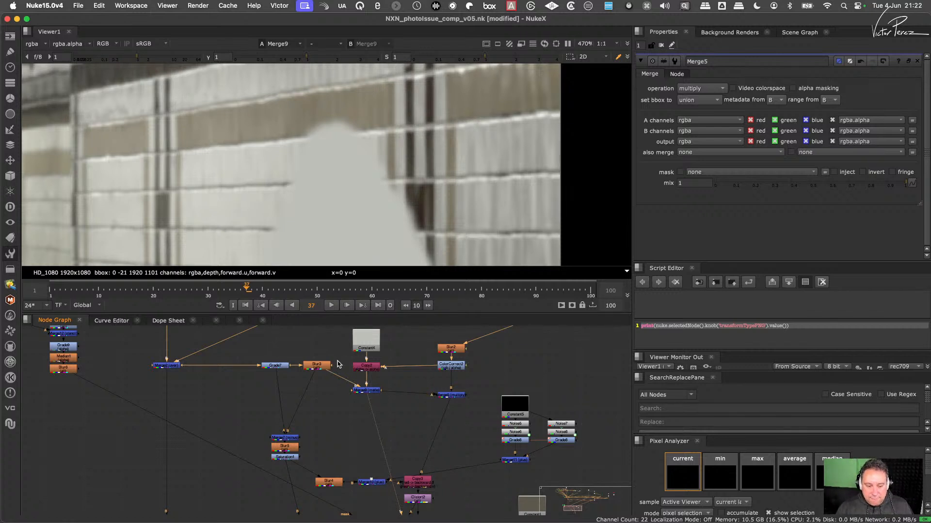
drag(339, 355, 285, 385)
key(1)
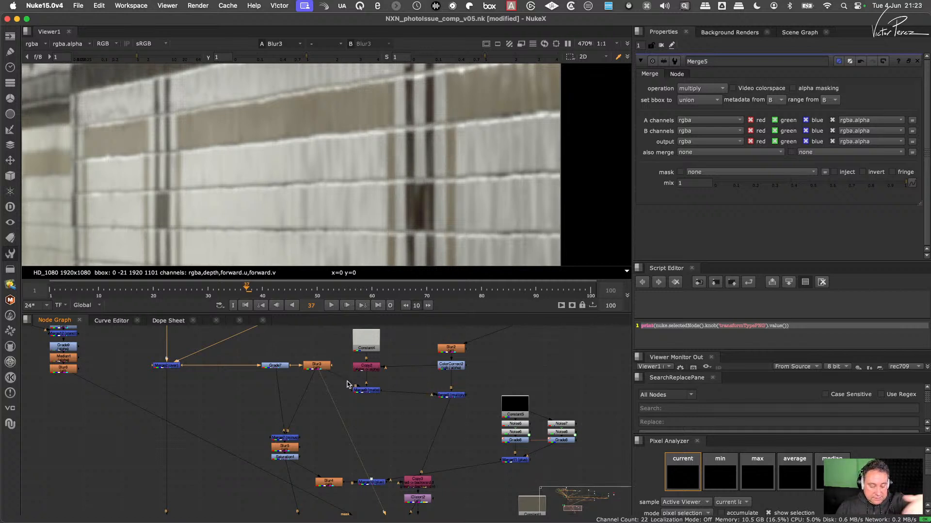
scroll(387, 373, up, 3)
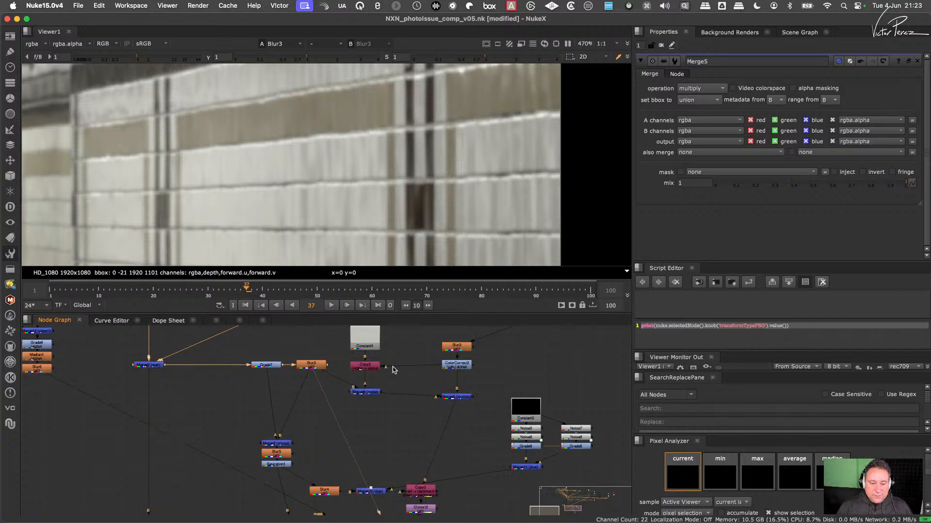
- View the outputs of Copy2, ColorCorrect2 and Merge9 in turn to compare the multiply's inputs
click(361, 367)
key(1)
click(487, 364)
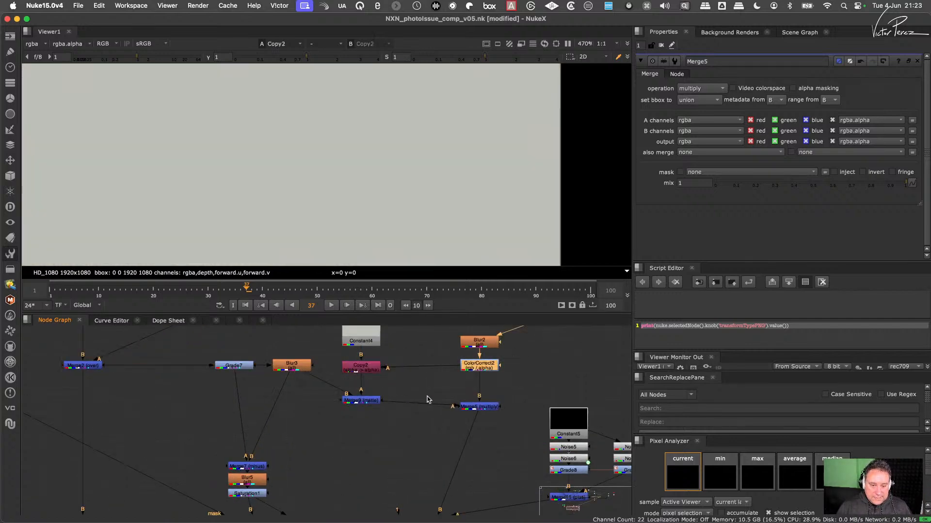
key(1)
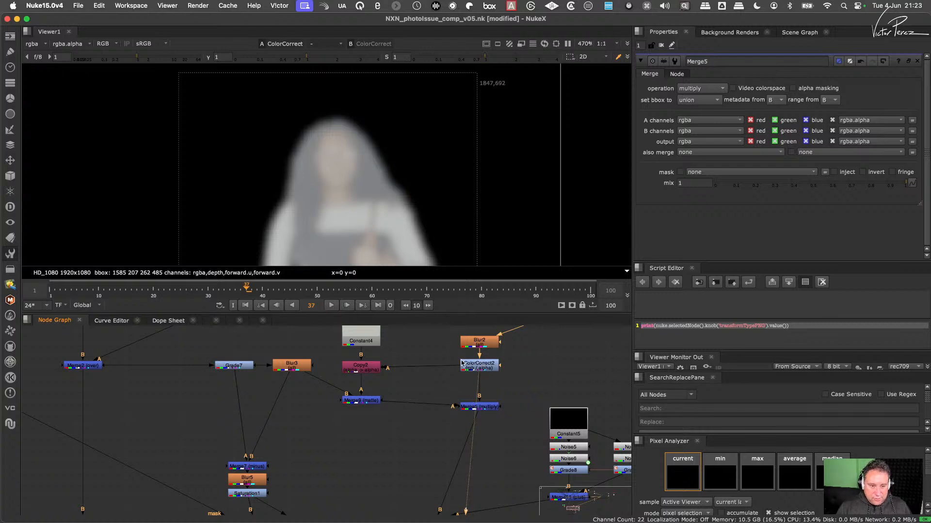
click(372, 401)
key(1)
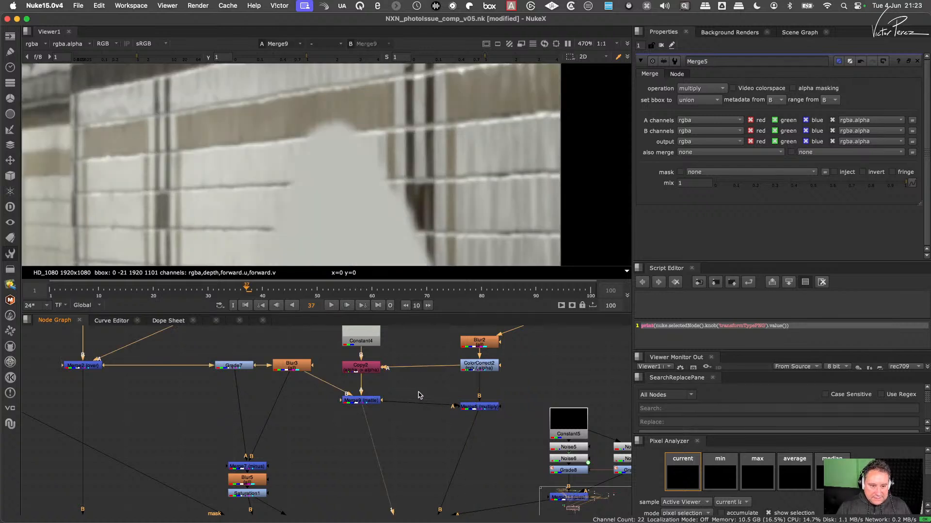
- View Merge5's multiply result and the full Merge6 composite
click(471, 408)
key(1)
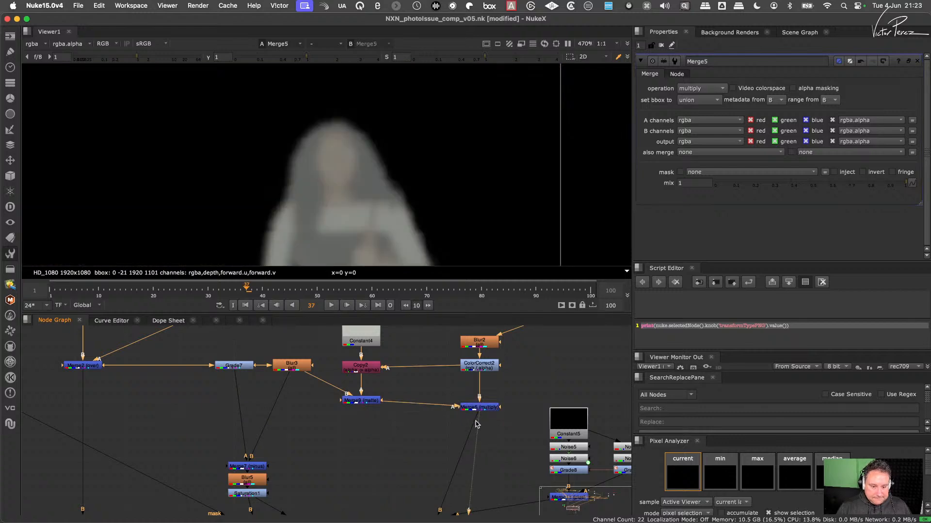
scroll(482, 432, down, 4)
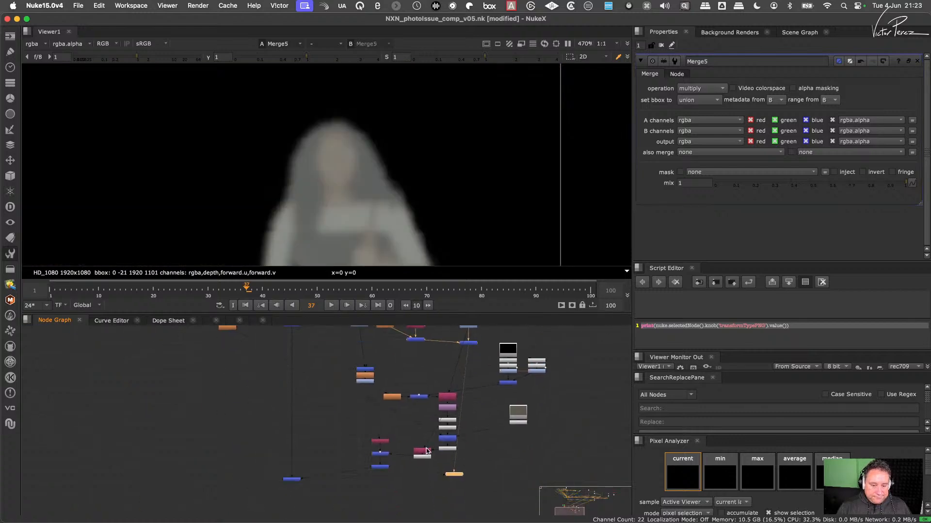
click(291, 479)
key(1)
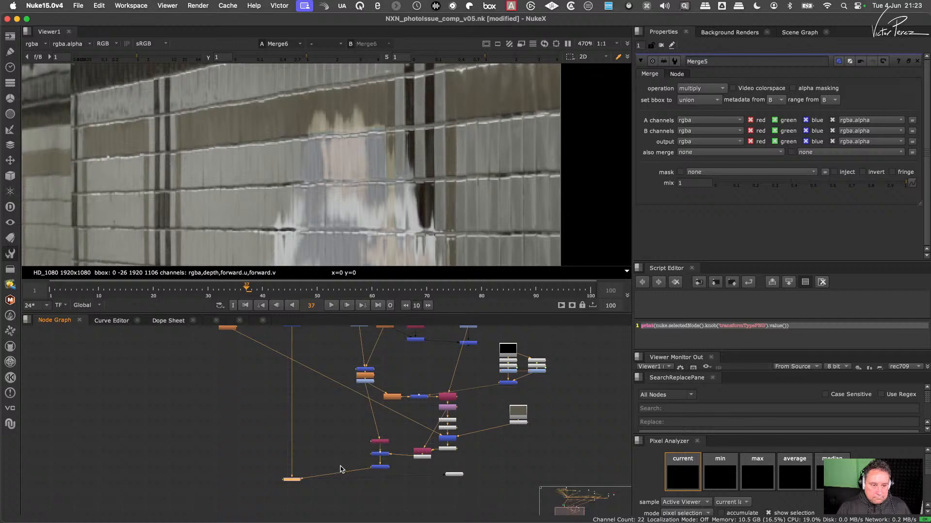
- Pull Merge5 out of the reflection stream and insert a Grade node directly below ColorCorrect2
middle_drag(464, 347, 416, 427)
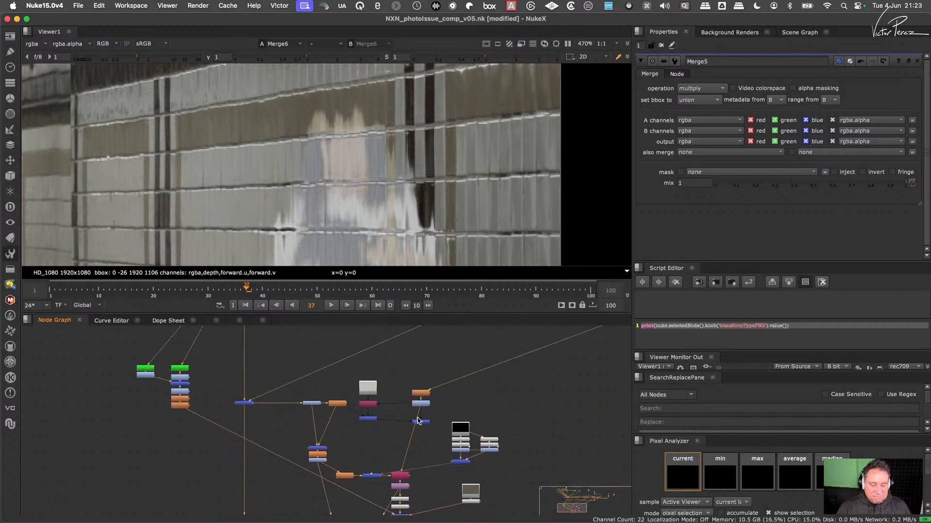
scroll(418, 420, up, 4)
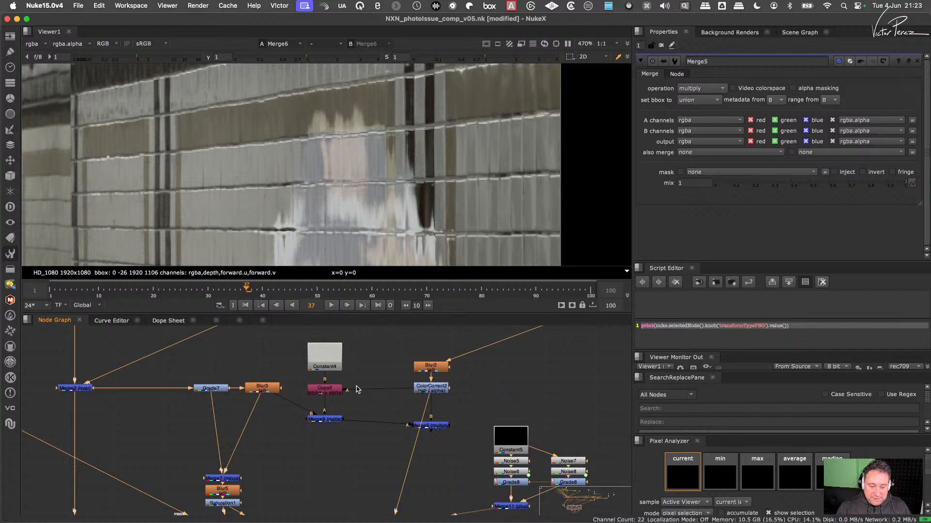
drag(438, 432, 389, 420)
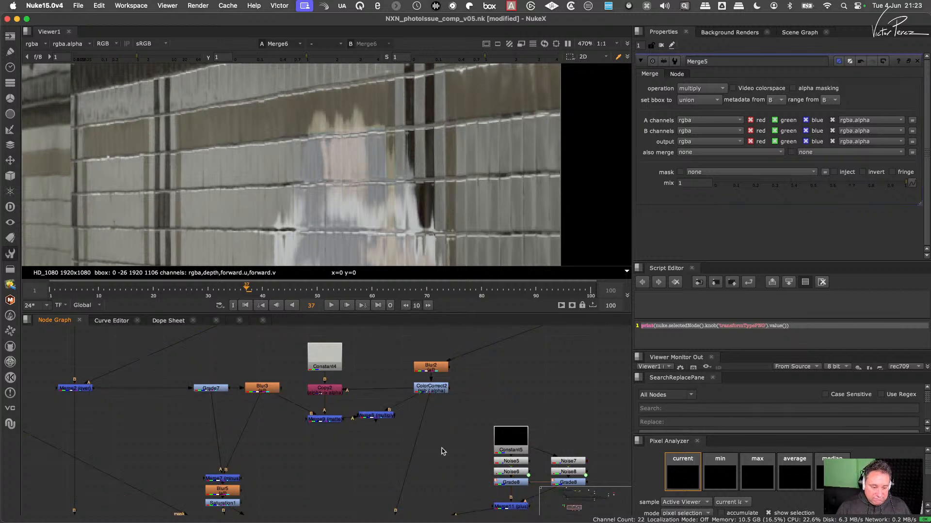
key(g)
drag(439, 443, 434, 425)
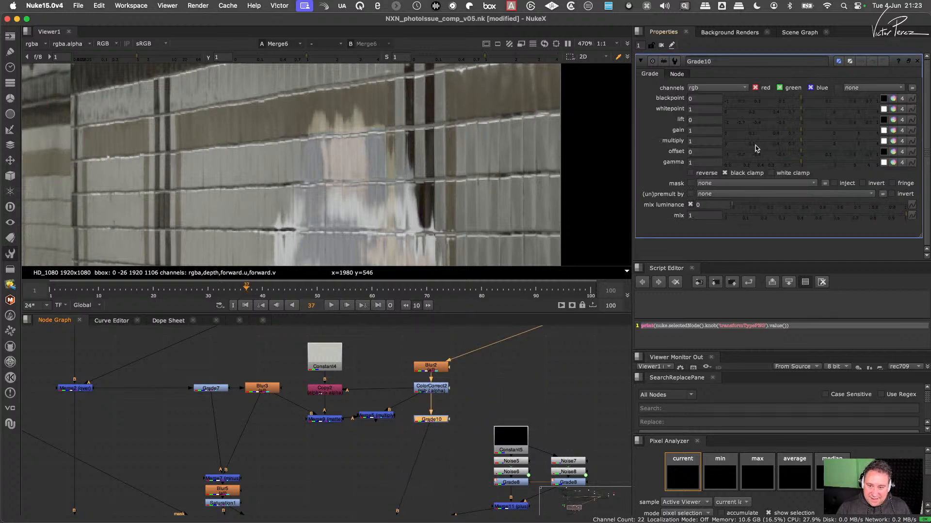
- Sample an area of Constant4's colour into Grade10's multiply, and view the graded reflection
shift+super+click(330, 362)
click(430, 418)
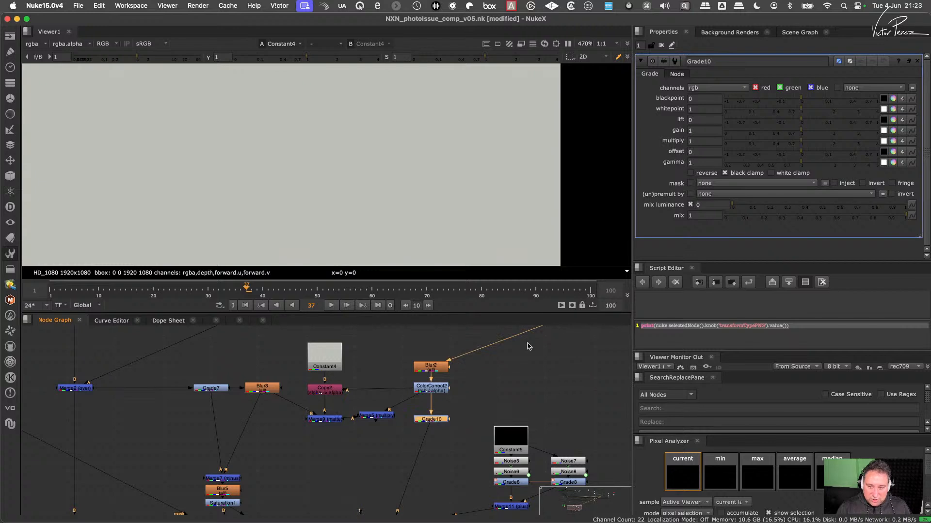
click(883, 141)
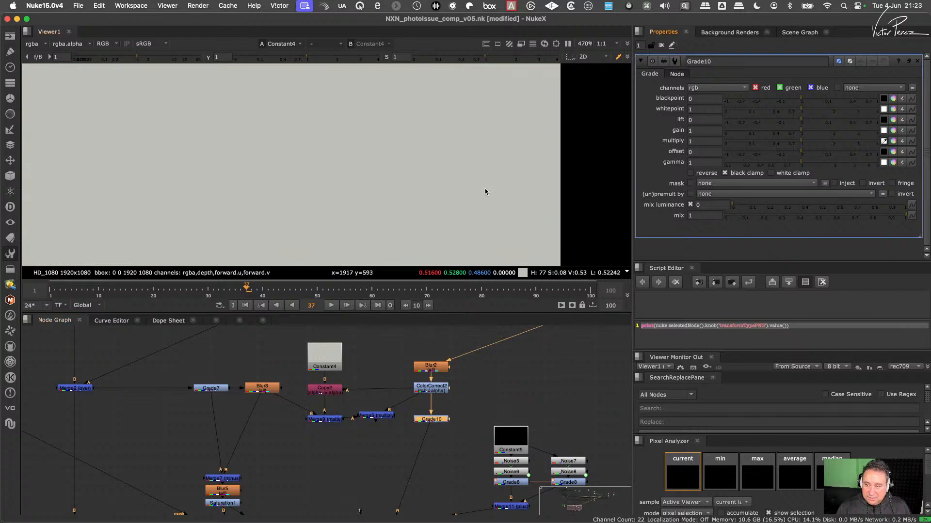
shift+super+drag(290, 147, 382, 224)
key(1)
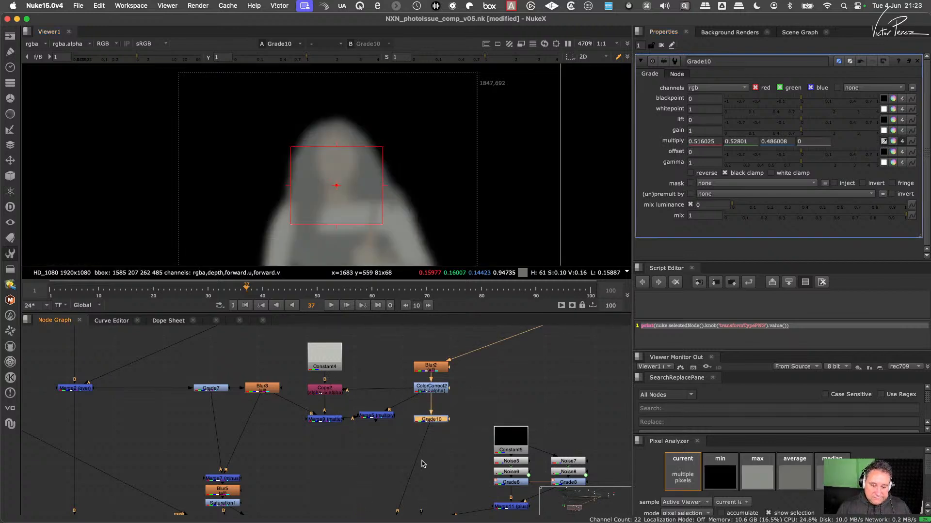
- View the Merge6 composite with Grade10 in the stream, and close the open node properties
scroll(417, 461, down, 3)
click(288, 398)
key(1)
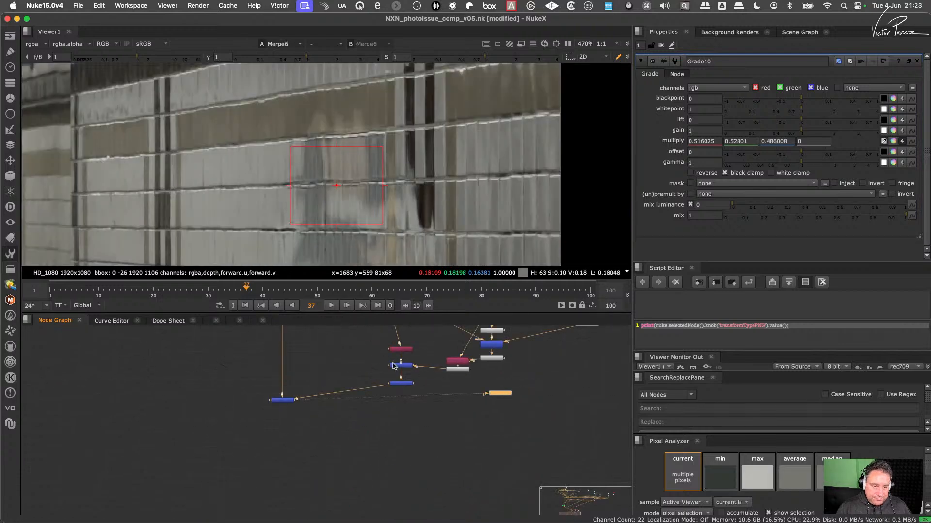
click(662, 45)
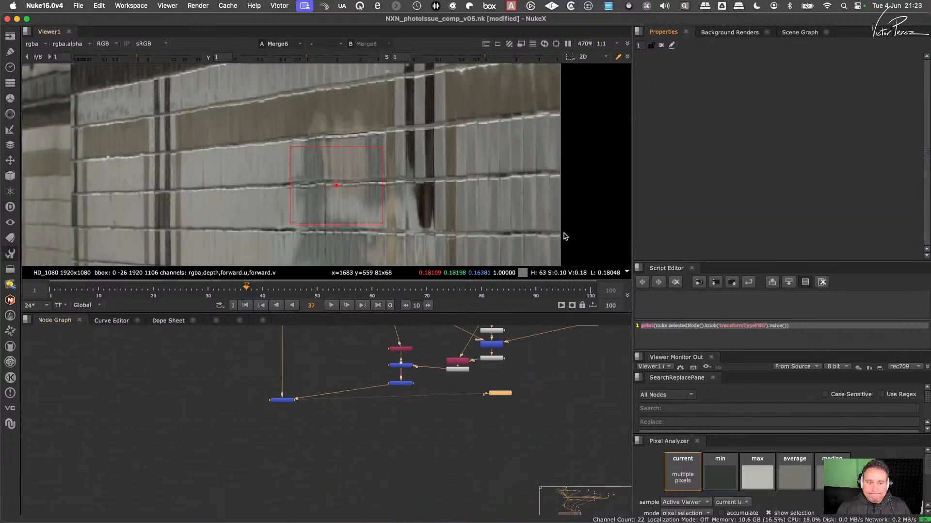
- Delete the Constant4, Copy2, Merge9 and Merge5 nodes beside the Grade10 stream, and close the gap above Grade10
scroll(460, 388, down, 3)
middle_drag(449, 395, 408, 487)
middle_drag(451, 377, 428, 447)
scroll(442, 409, up, 3)
scroll(445, 416, up, 2)
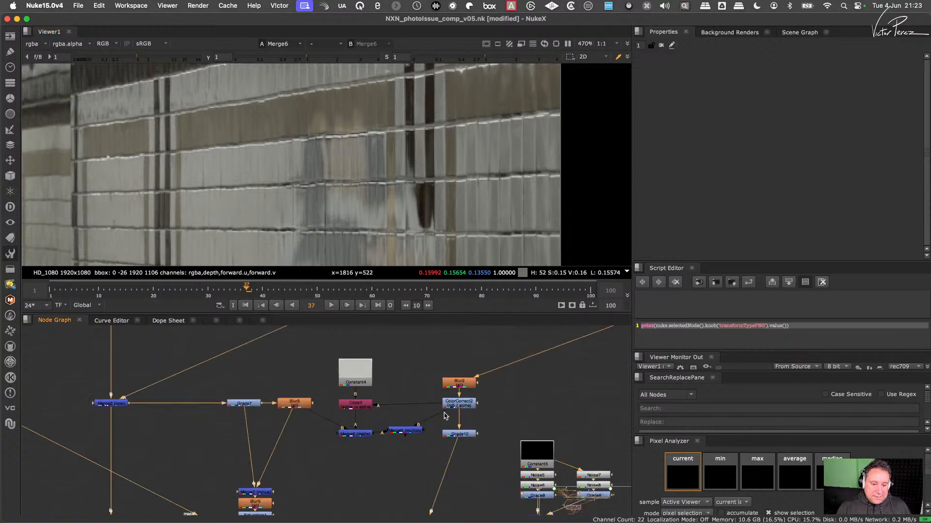
scroll(413, 428, up, 1)
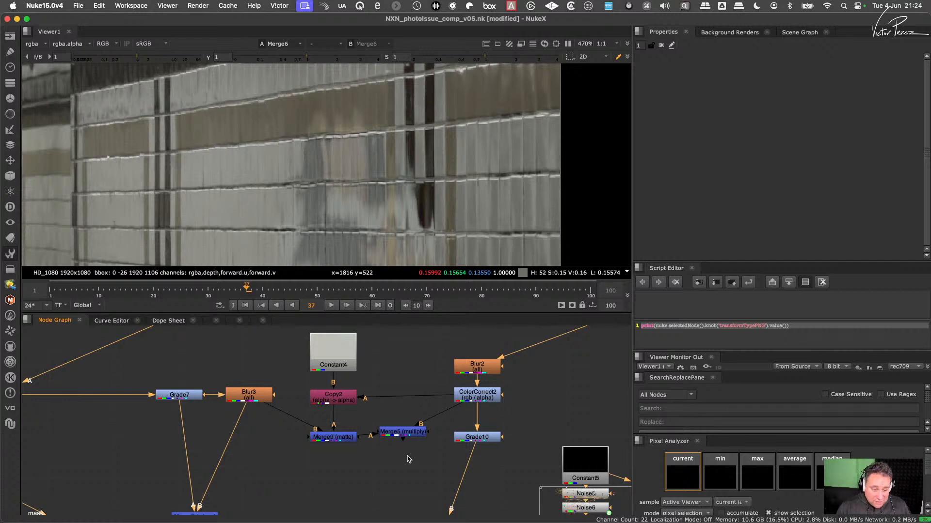
drag(296, 331, 480, 425)
key(Delete)
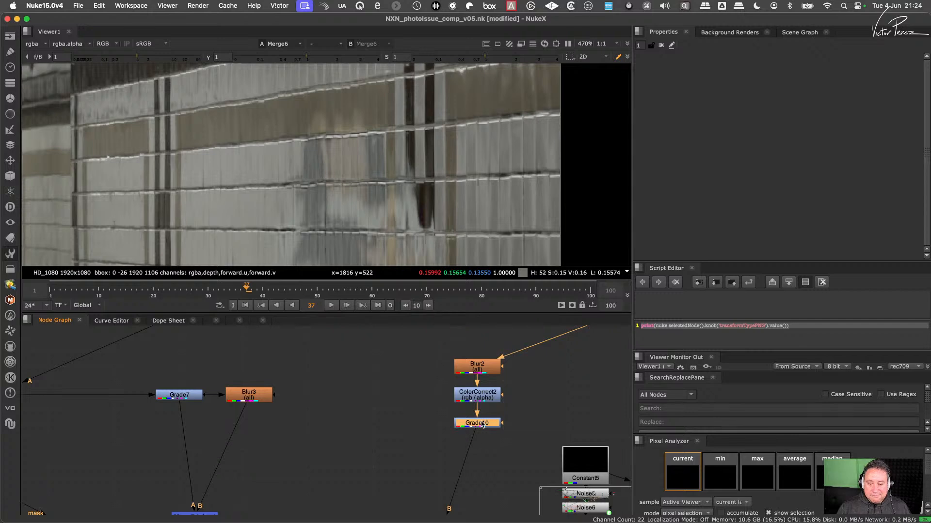
- Open Grade10's properties and toggle the node off and on to compare its effect on the wall reflection
double_click(481, 424)
key(d)
key(d)
key(d)
key(d)
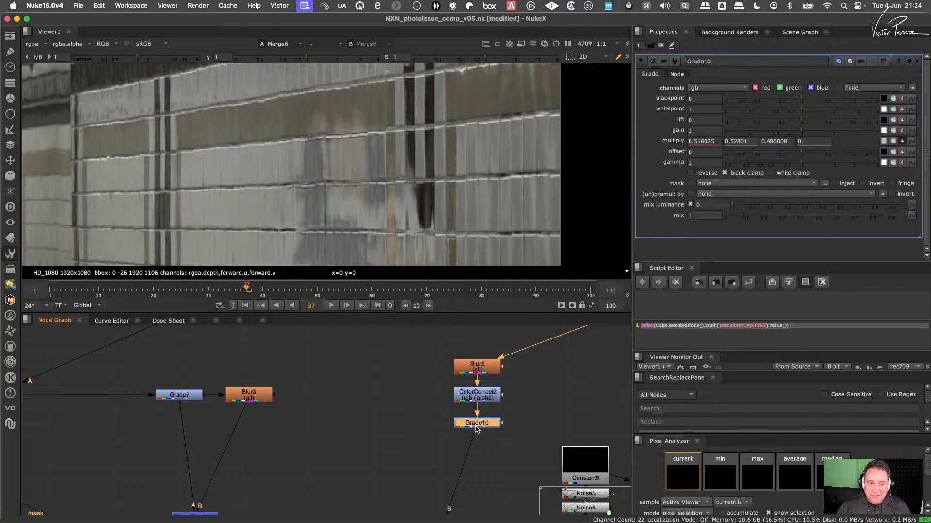
scroll(420, 193, down, 6)
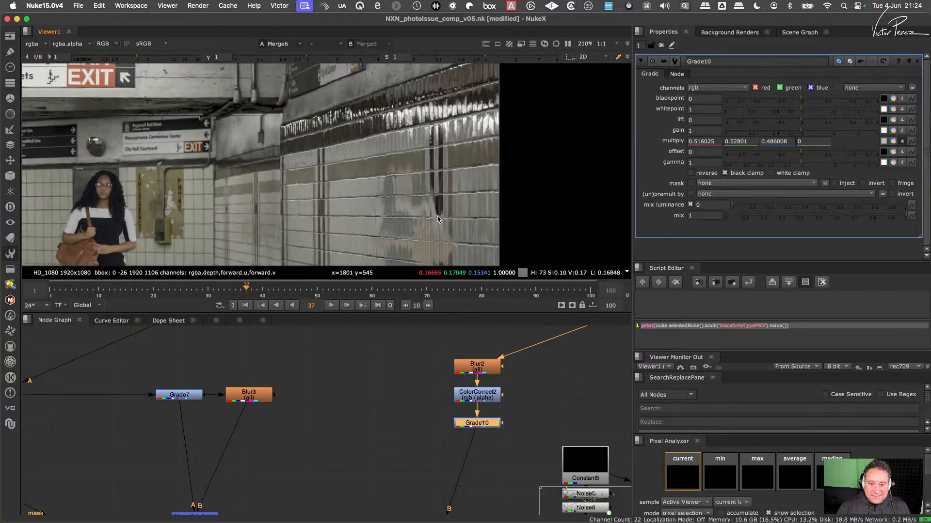
scroll(420, 193, up, 4)
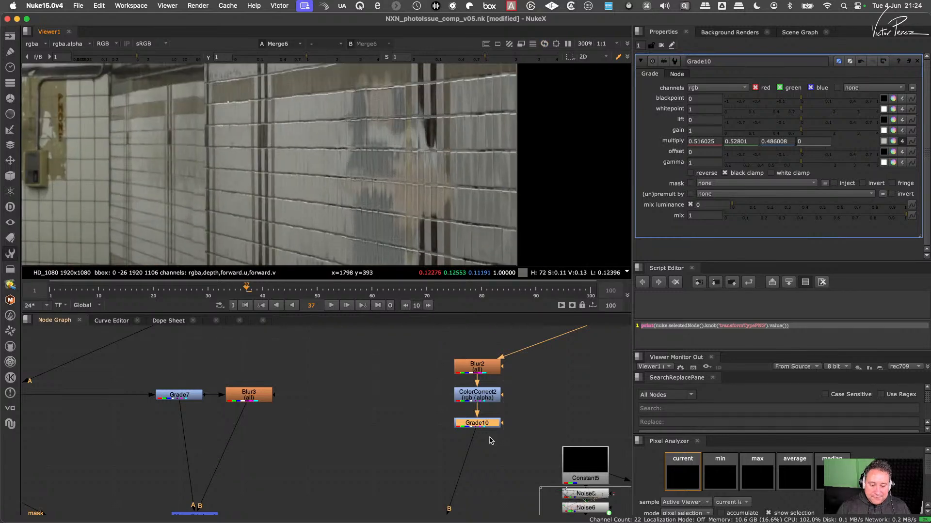
key(d)
key(d)
- Try raising the intensity of Constant6's colour to 0.107, and revert the change
scroll(490, 431, down, 2)
middle_drag(460, 459, 438, 431)
click(418, 441)
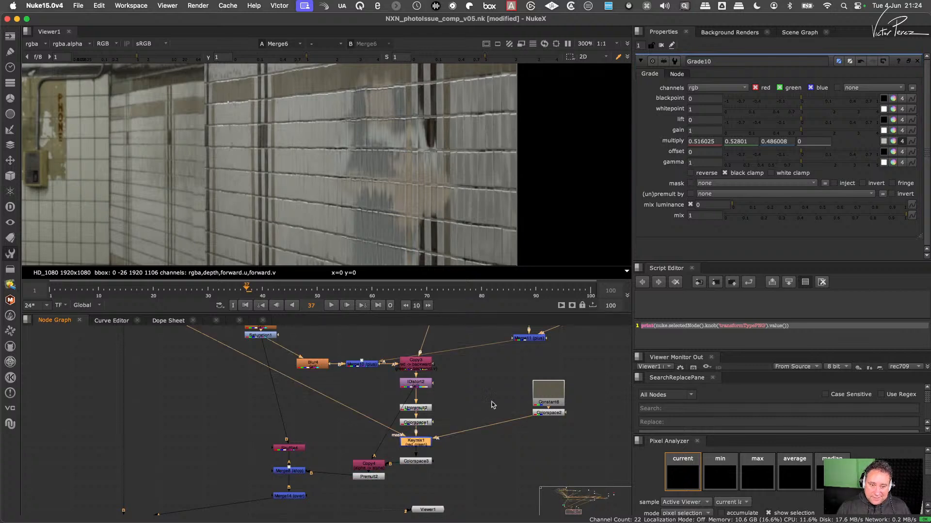
click(548, 395)
click(549, 413)
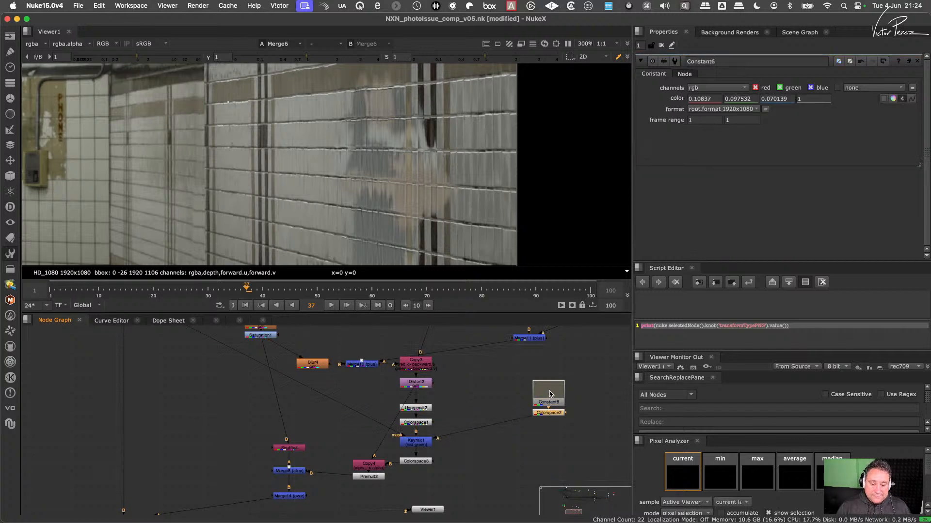
click(550, 394)
click(893, 99)
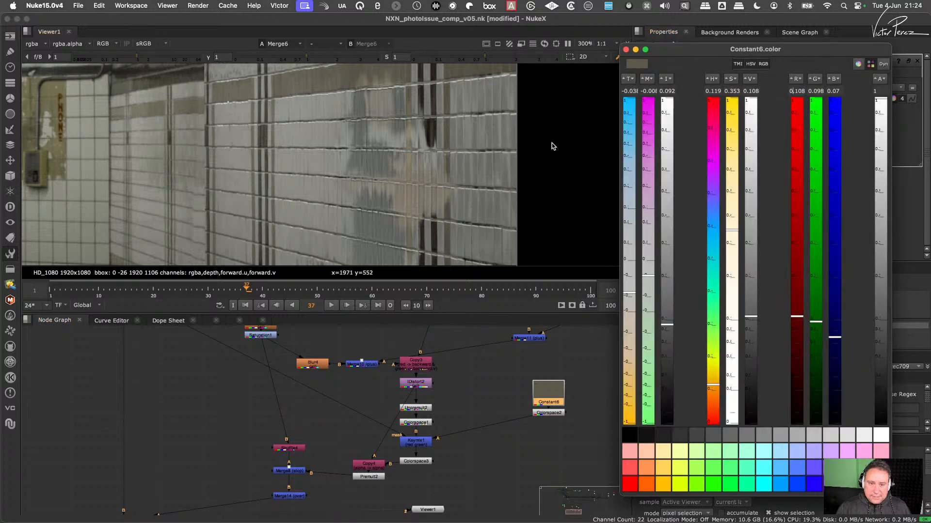
mouse_move(668, 326)
mouse_down()
mouse_move(667, 346)
mouse_move(667, 308)
mouse_move(667, 318)
mouse_up()
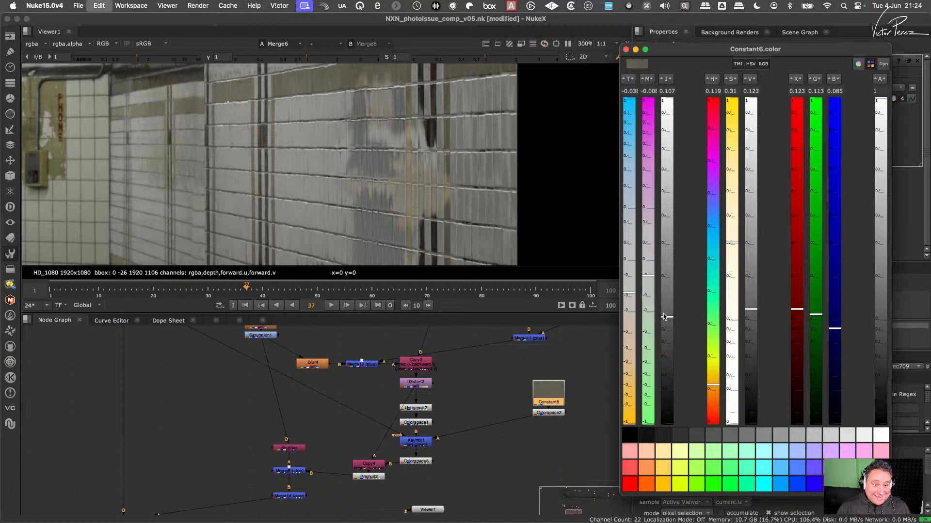
click(626, 49)
click(884, 62)
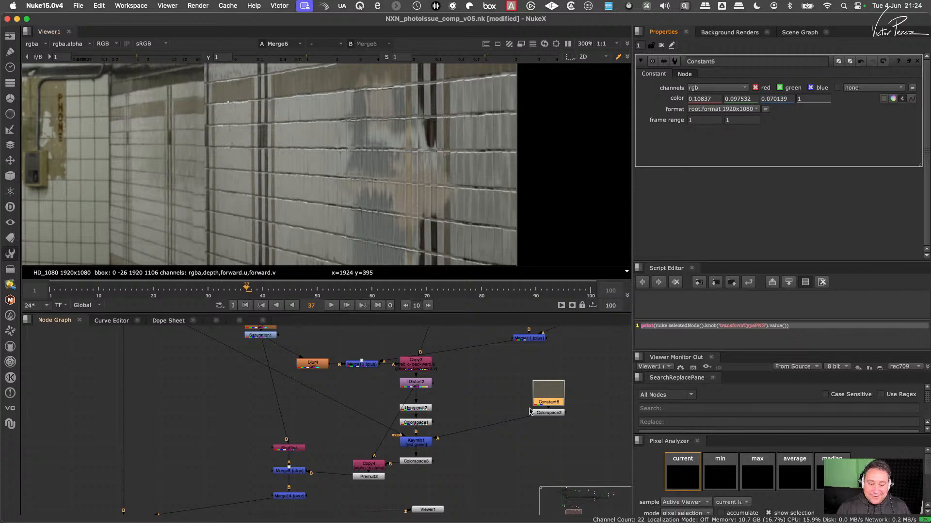
- Insert a Grade node between IDistort2 and Unpremult2, and set its multiply to 0.76
middle_drag(534, 407, 518, 396)
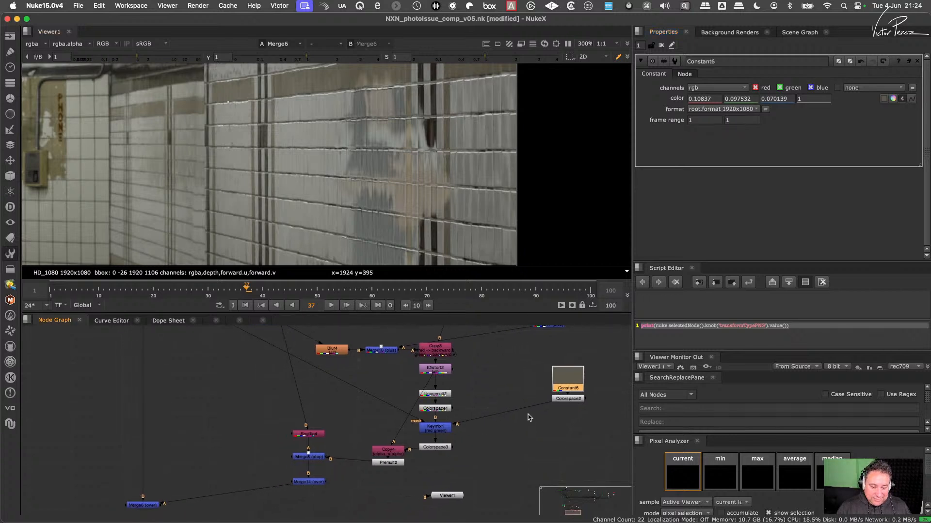
drag(568, 383, 568, 386)
drag(439, 396, 440, 402)
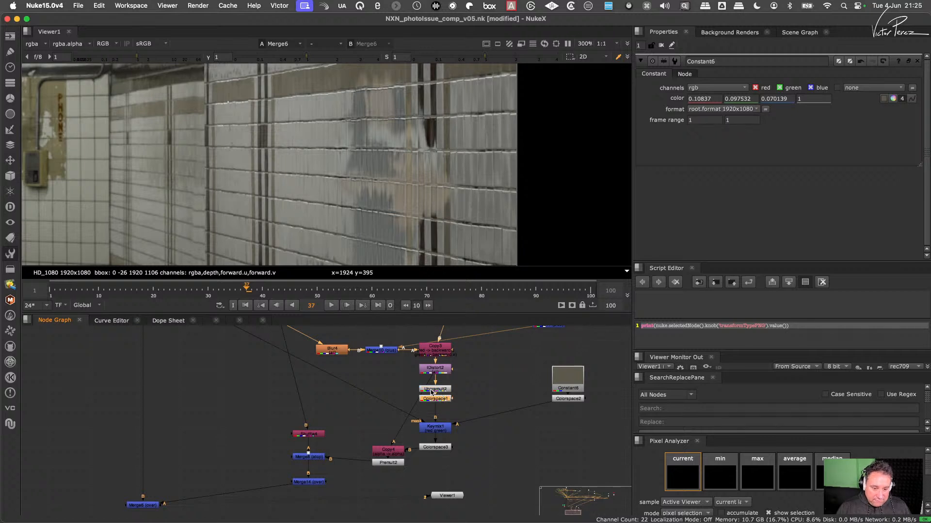
mouse_move(437, 400)
mouse_down()
mouse_move(438, 410)
mouse_move(437, 386)
mouse_up()
key(g)
drag(800, 146, 789, 146)
- Connect Grade11's mask input to the Blur node below Median1, using rgba.alpha as the mask
drag(454, 385, 323, 377)
middle_drag(324, 378, 375, 469)
drag(376, 468, 290, 422)
middle_drag(289, 422, 394, 496)
drag(394, 496, 184, 386)
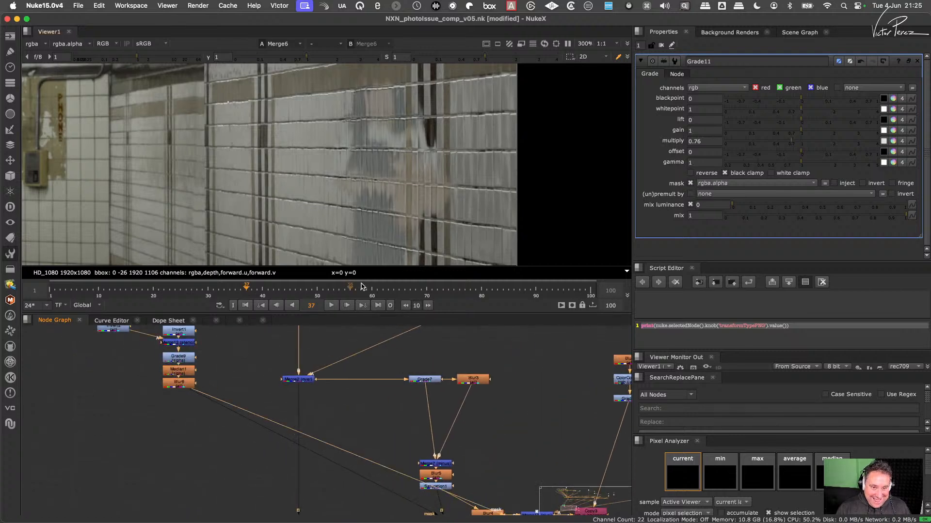
- Test Grade11's masked multiply and reset it to 1
drag(794, 142, 803, 165)
super+click(795, 144)
- Add a Dot to Grade11's mask connection and route it below Merge10, beside the IDistort2 column
middle_drag(526, 437, 461, 359)
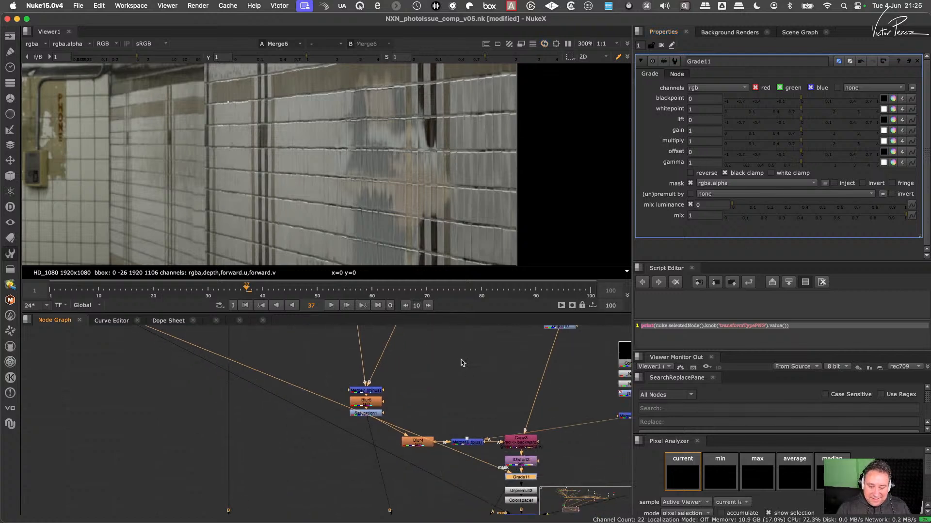
scroll(516, 450, up, 3)
mouse_move(321, 400)
super+mouse_down()
mouse_move(336, 388)
mouse_move(393, 445)
mouse_move(320, 404)
super+mouse_up()
click(321, 400)
scroll(320, 411, up, 2)
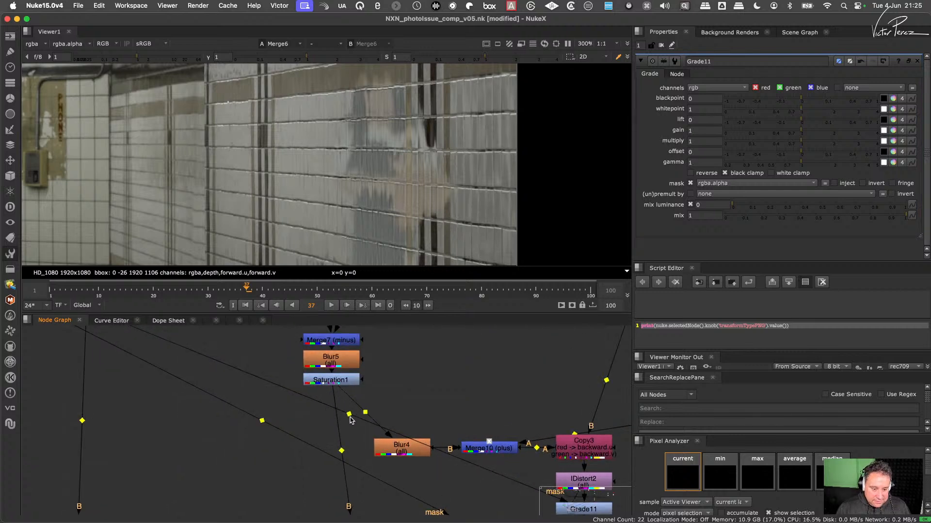
super+drag(350, 414, 495, 489)
middle_drag(564, 495, 424, 424)
scroll(425, 427, down, 1)
drag(448, 414, 450, 406)
middle_drag(443, 388, 459, 355)
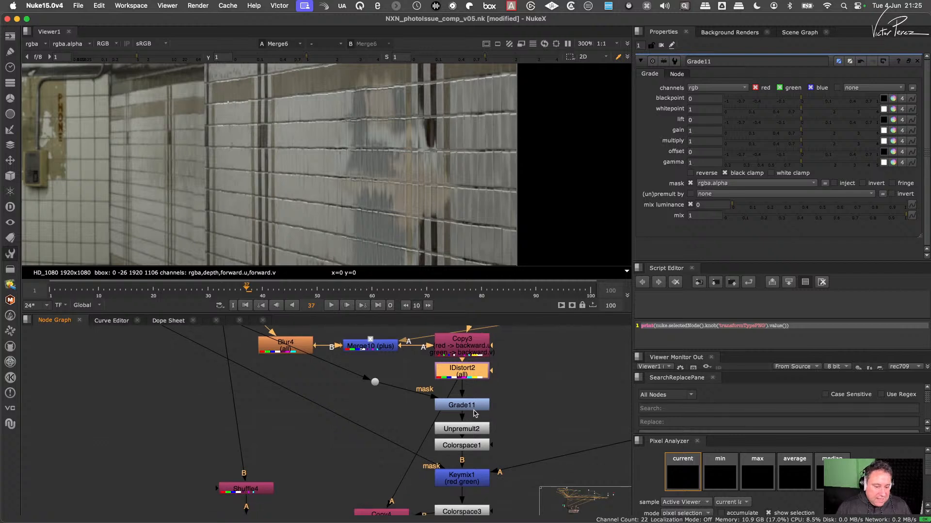
- Delete Grade11 from between IDistort2 and Unpremult2, and close up the node column
mouse_move(472, 438)
mouse_down()
mouse_move(471, 408)
mouse_move(474, 431)
mouse_up()
click(471, 406)
key(Delete)
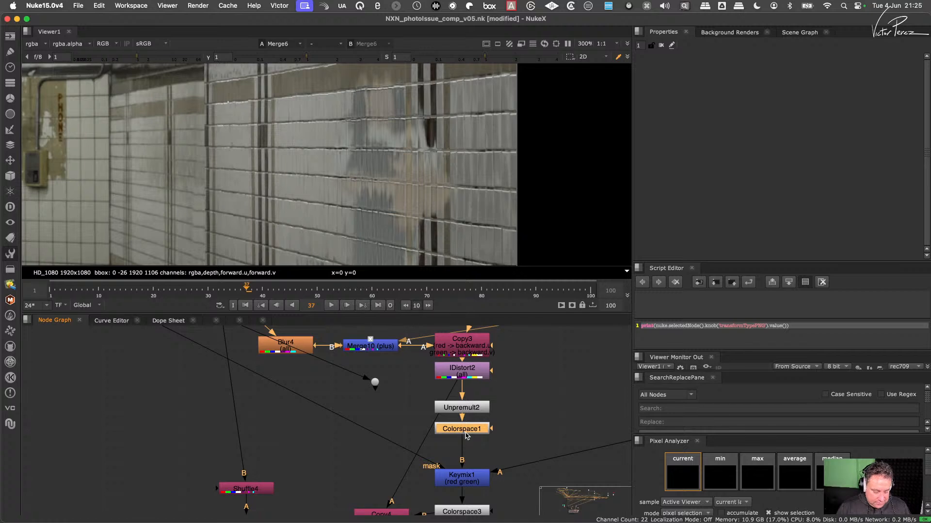
- Insert a ColorCorrect node between Colorspace1 and Keymix1, and limit it to the red and green channels
key(c)
drag(469, 445, 469, 449)
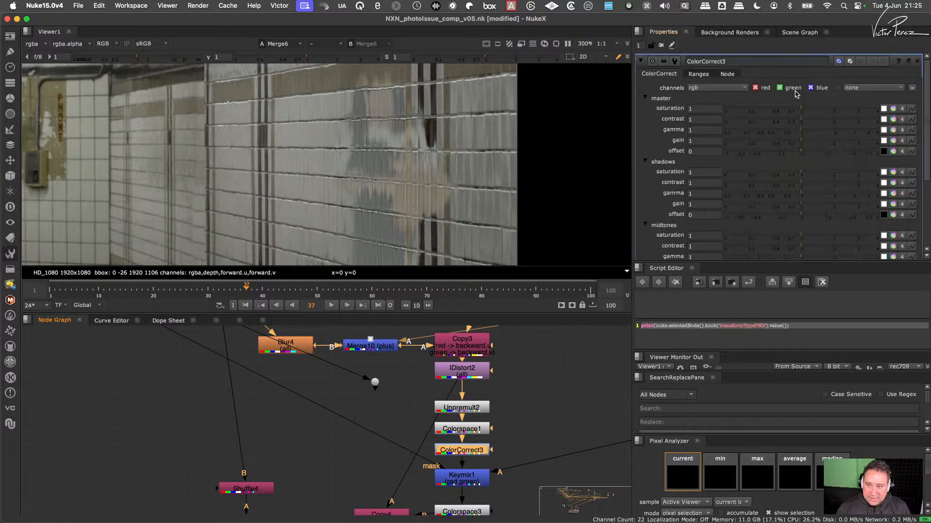
click(809, 88)
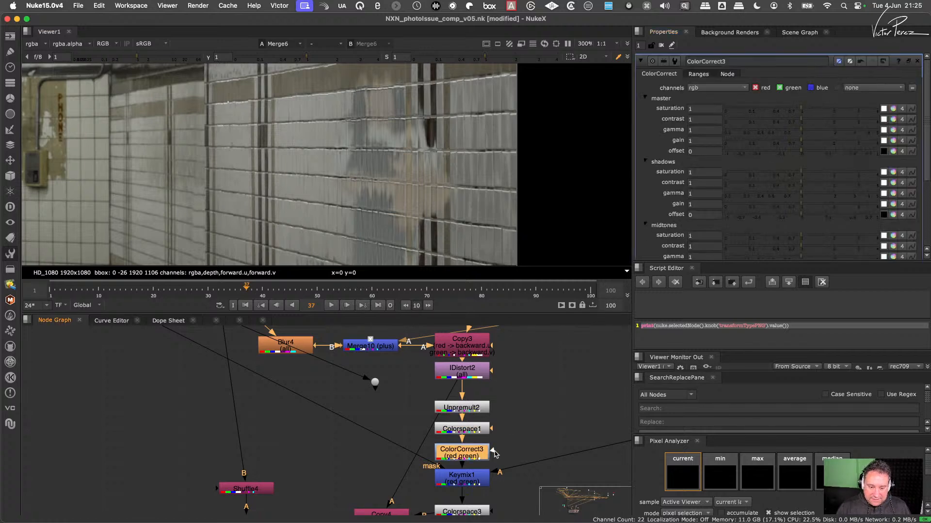
- Connect ColorCorrect3's mask to the Dot below Merge10 and try a master gain of 0.6 on its red and green channels
drag(494, 450, 375, 382)
drag(462, 456, 462, 454)
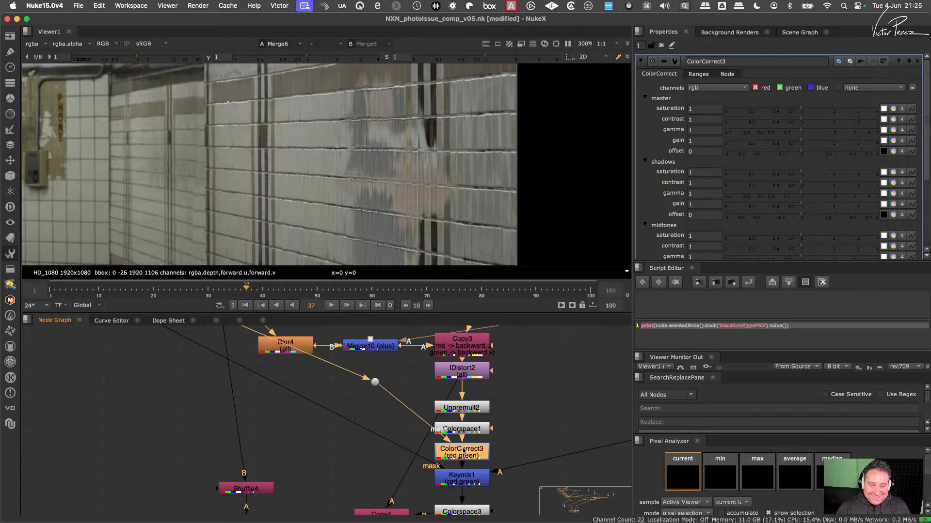
click(790, 89)
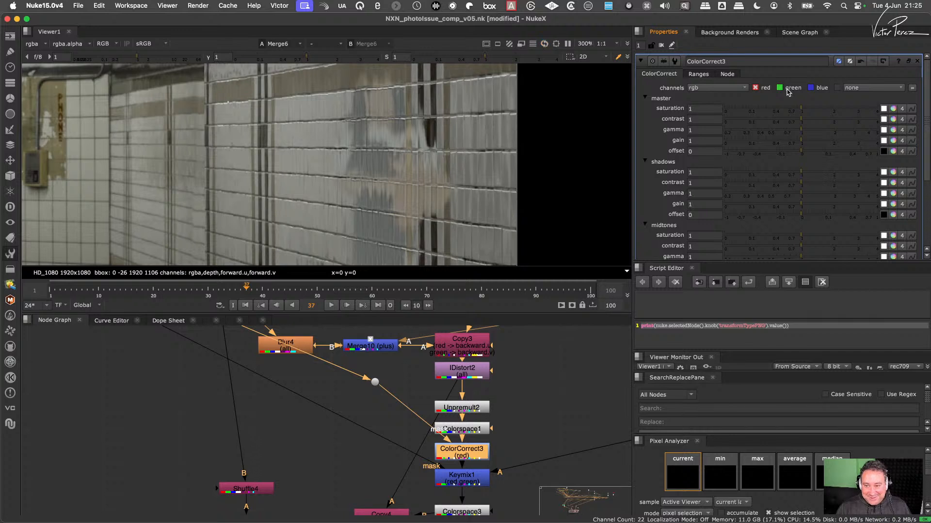
click(788, 89)
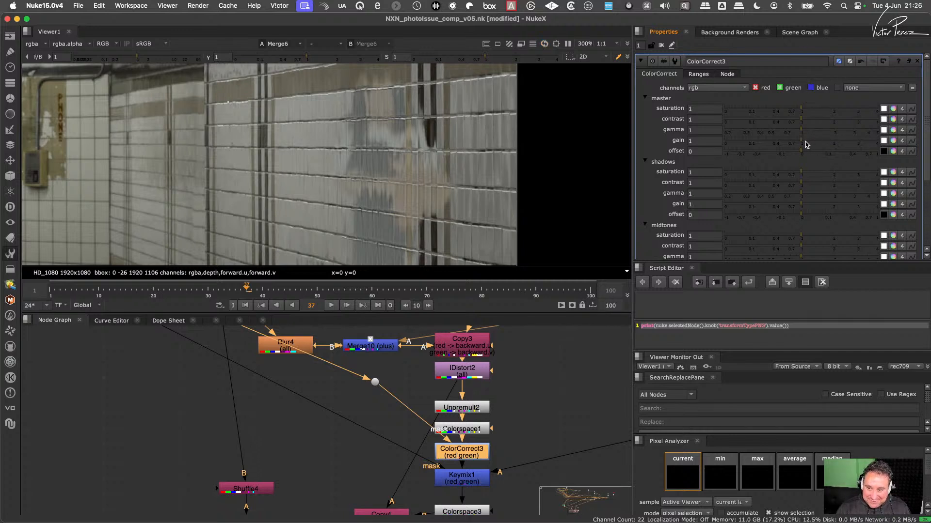
drag(815, 141, 836, 144)
drag(741, 146, 771, 160)
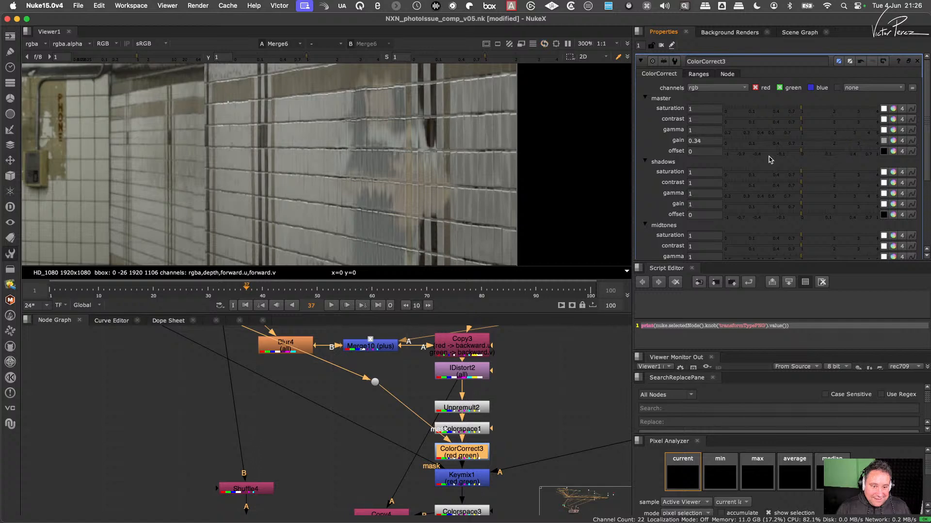
drag(830, 159, 784, 163)
scroll(417, 201, up, 3)
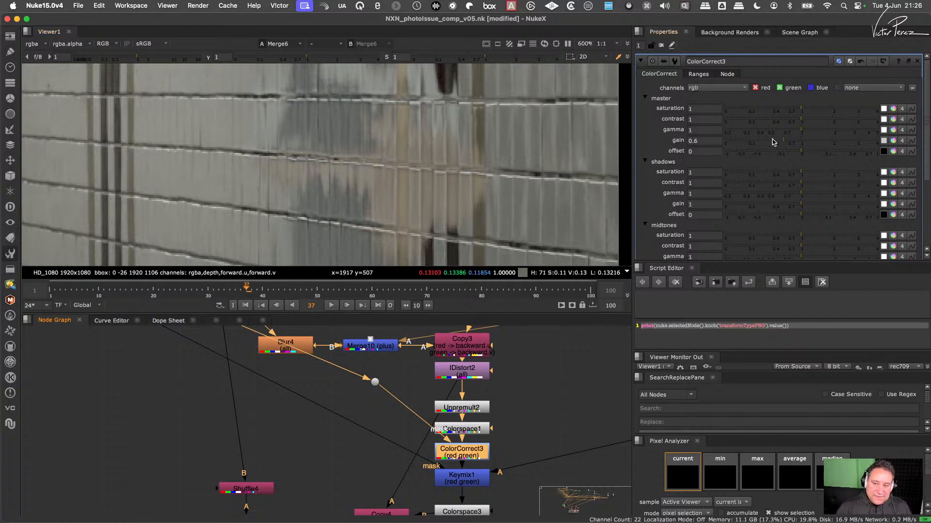
- Try separate master gain values on ColorCorrect3: 1.4 for red and 0.545 for green
click(892, 141)
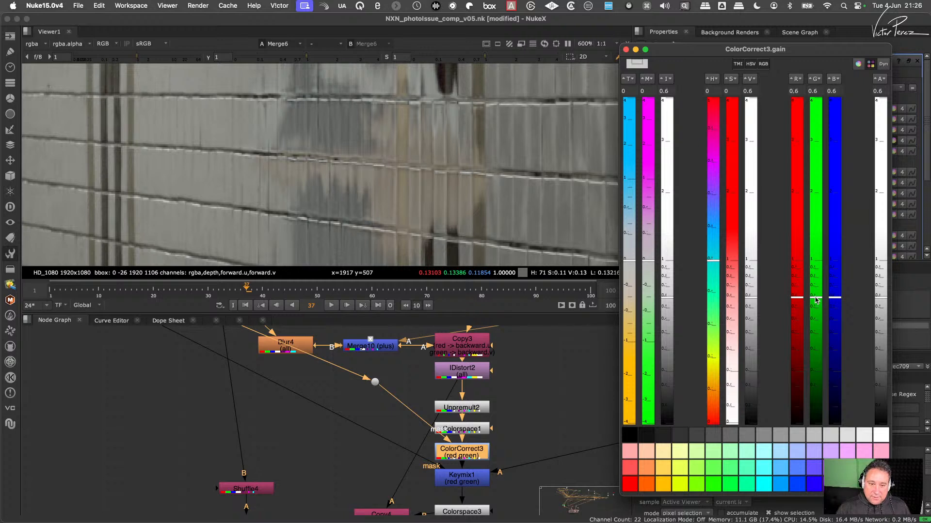
drag(816, 300, 817, 228)
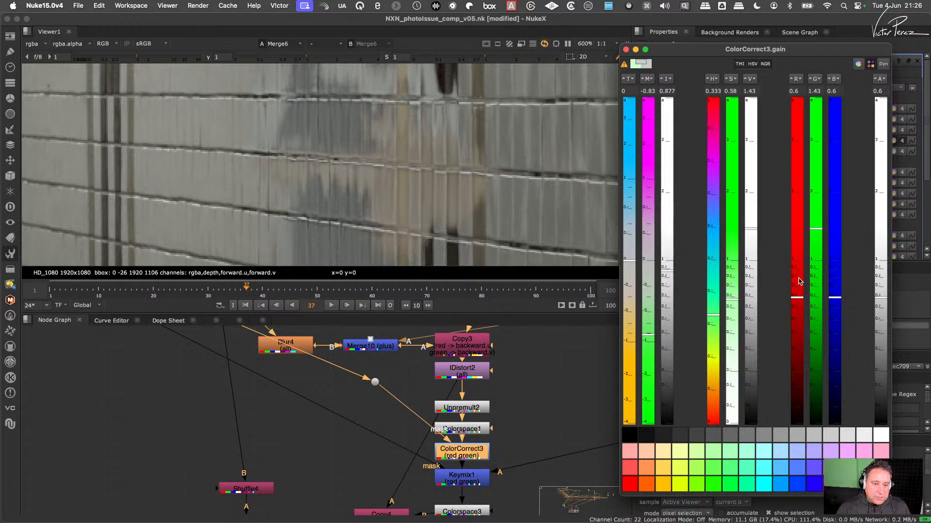
mouse_move(799, 279)
mouse_down()
mouse_move(810, 121)
mouse_move(799, 303)
mouse_move(815, 120)
mouse_move(786, 202)
mouse_move(761, 436)
mouse_move(786, 162)
mouse_move(775, 291)
mouse_move(785, 231)
mouse_up()
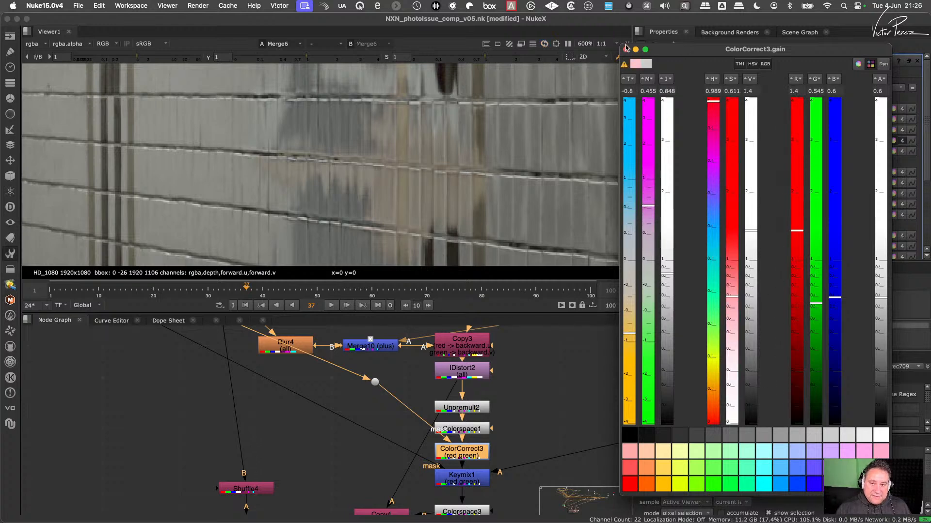
click(626, 48)
- Extract ColorCorrect3 from between Colorspace1 and Keymix1 and delete it
drag(467, 459, 474, 374)
drag(498, 380, 512, 442)
middle_drag(512, 442, 525, 355)
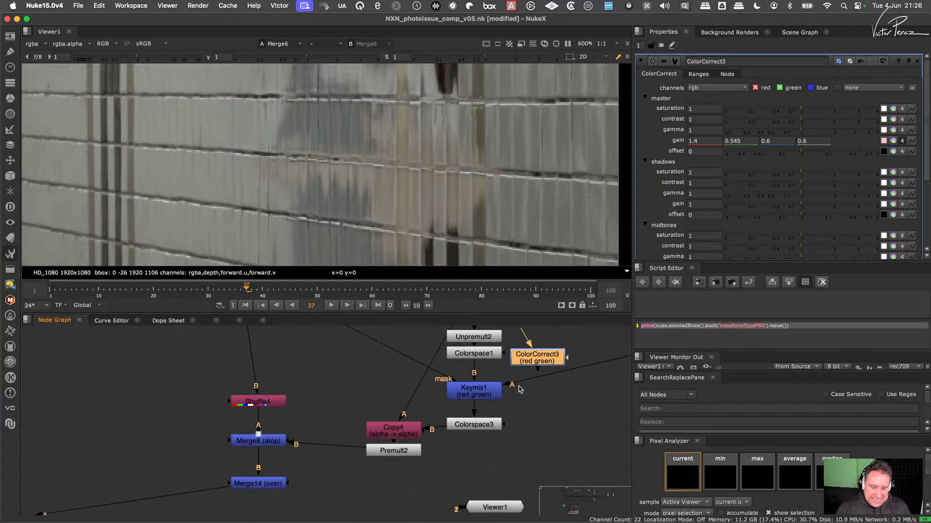
drag(524, 354, 513, 477)
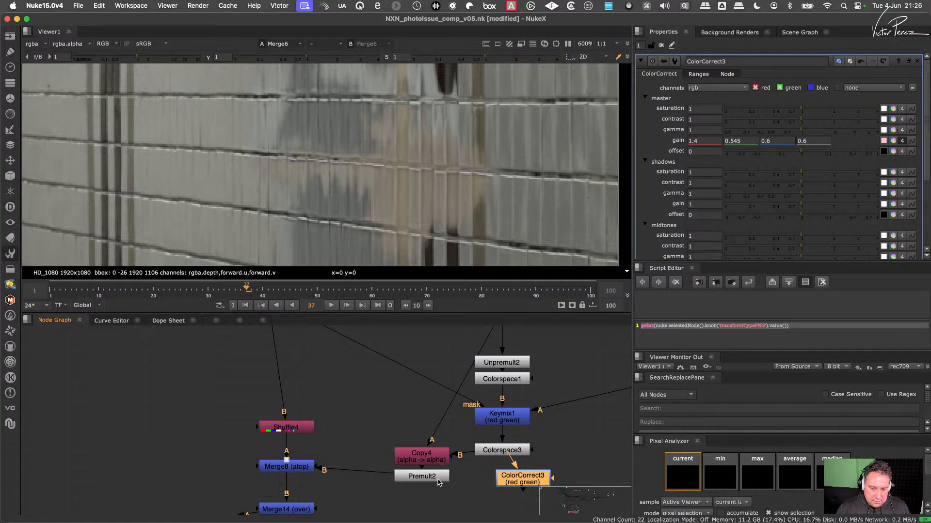
key(Delete)
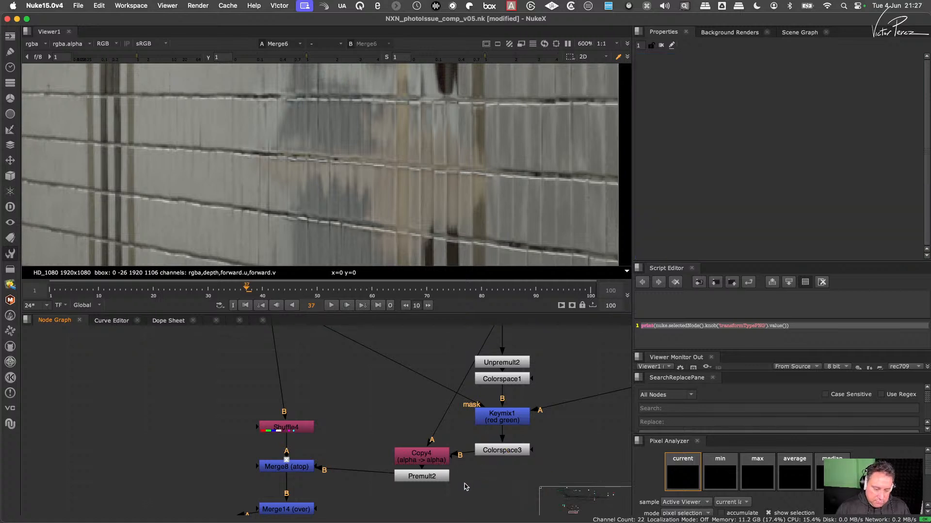
- Move Premult2 down to make room and insert a new ColorCorrect node between Copy4 and Premult2
drag(422, 477, 423, 496)
click(429, 463)
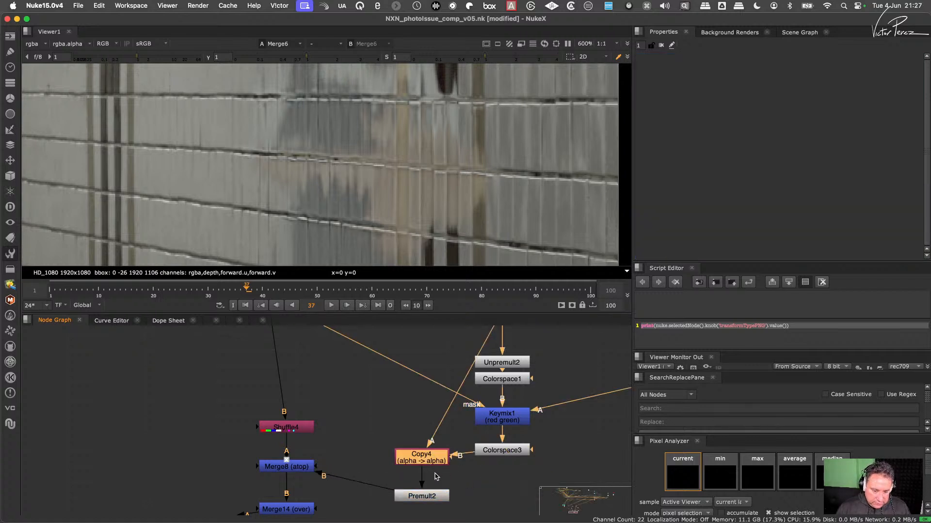
key(c)
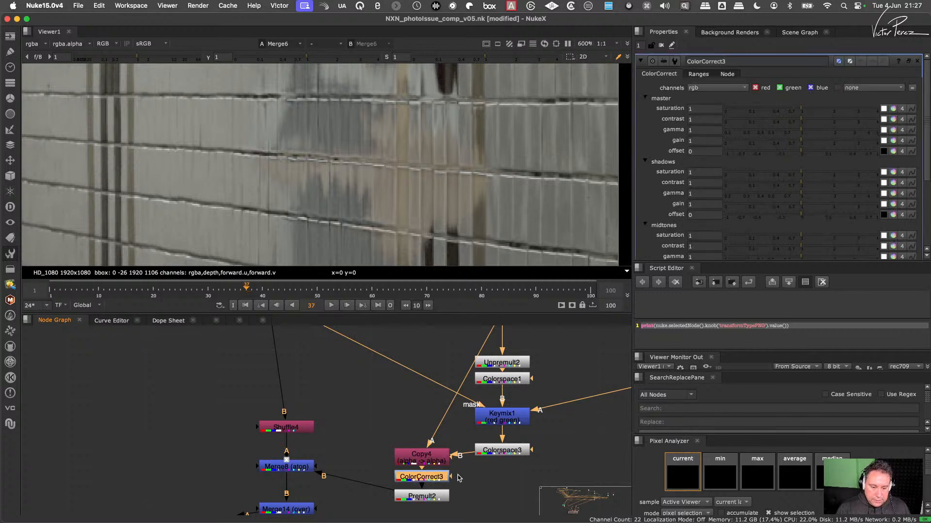
- Connect the new ColorCorrect's mask input to the Dot below Merge10
drag(452, 477, 417, 368)
middle_drag(417, 369, 458, 494)
drag(458, 495, 283, 468)
scroll(285, 469, down, 2)
middle_drag(287, 470, 301, 358)
scroll(432, 451, up, 2)
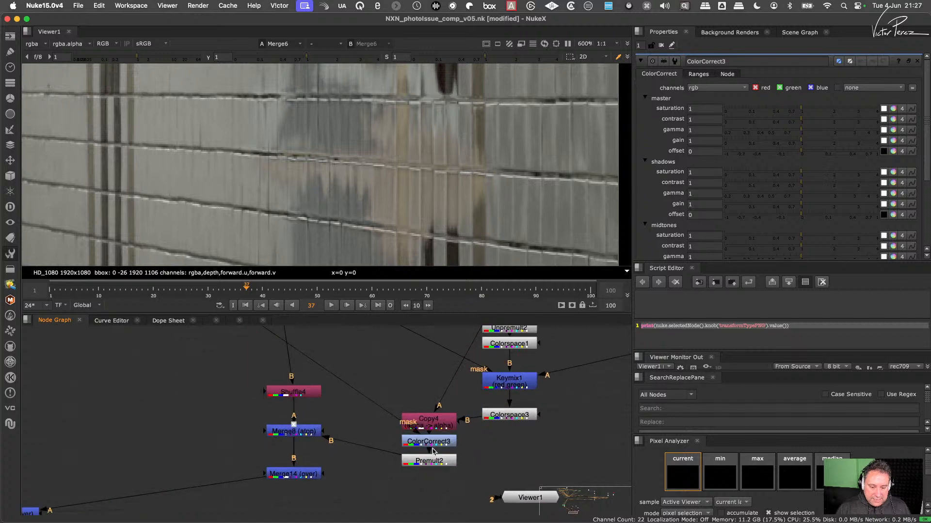
click(433, 451)
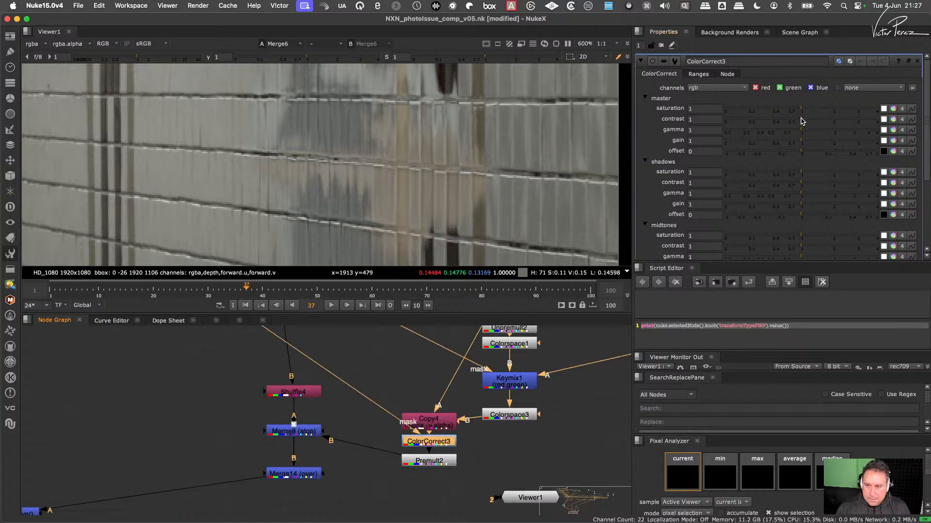
- Set ColorCorrect3's master contrast to 0.68 and master gain to 0.7
mouse_move(800, 121)
mouse_down()
mouse_move(778, 122)
mouse_move(788, 124)
mouse_up()
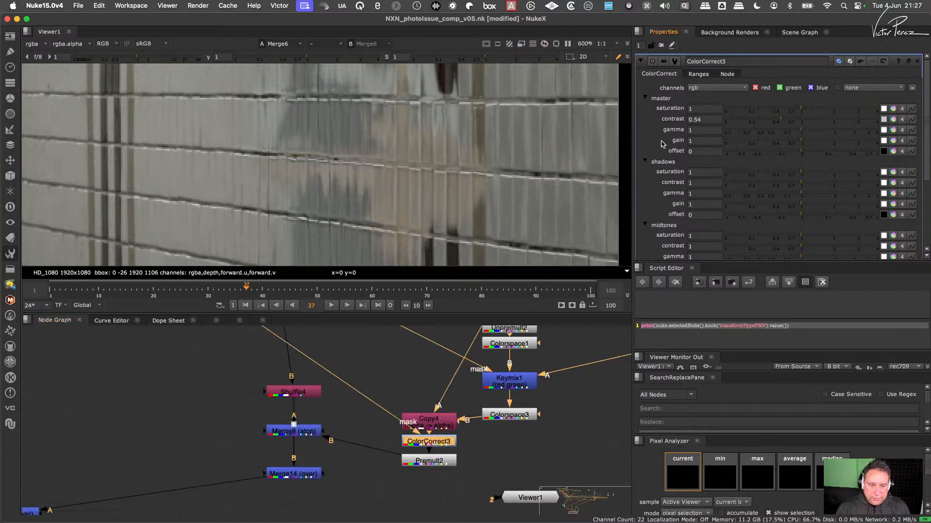
scroll(477, 122, down, 4)
middle_drag(453, 117, 455, 206)
scroll(446, 183, up, 3)
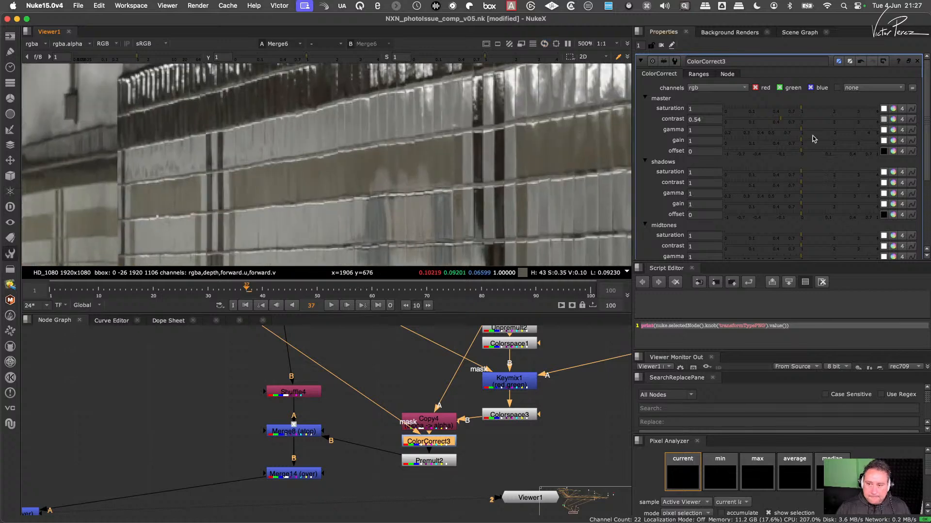
drag(782, 121, 790, 141)
scroll(463, 218, down, 3)
scroll(463, 218, down, 3)
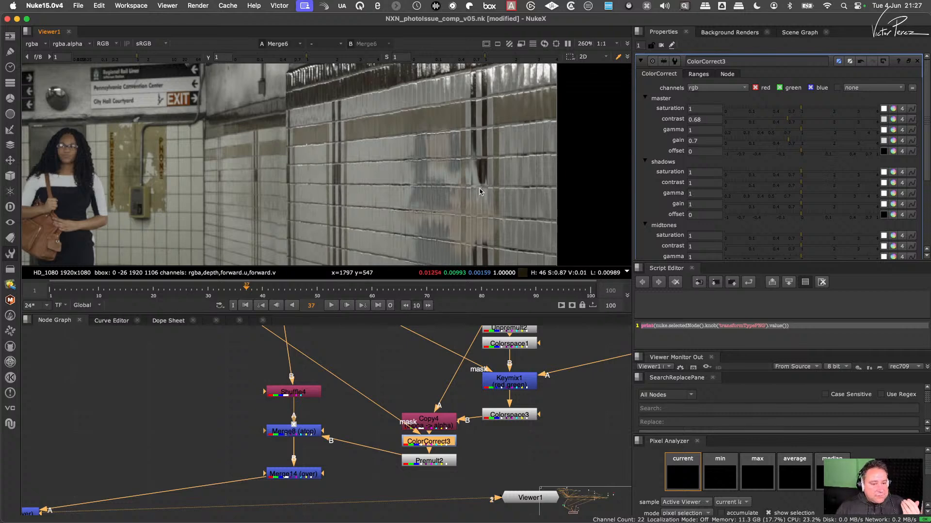
- Examine the wall reflection at different magnifications to judge the effect of ColorCorrect3
middle_drag(471, 193, 502, 143)
scroll(500, 148, down, 5)
scroll(492, 155, up, 5)
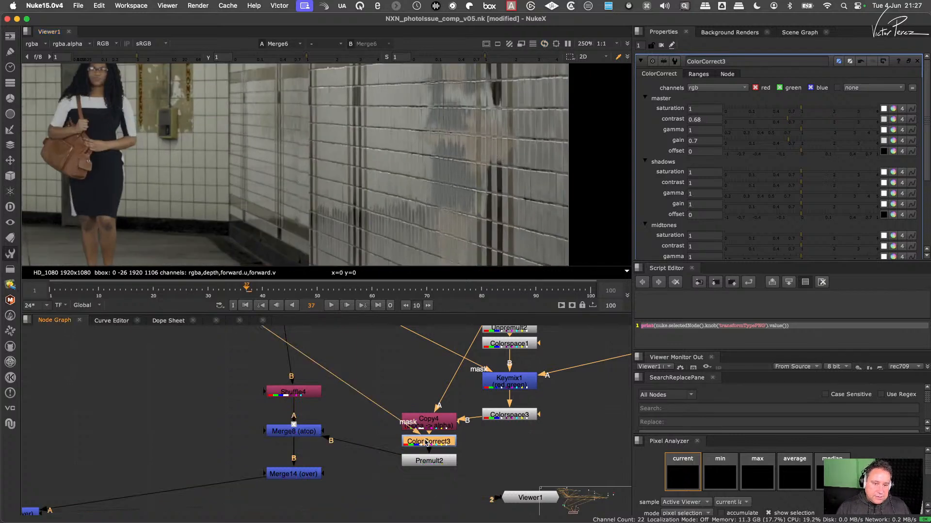
scroll(489, 164, down, 5)
middle_drag(490, 166, 461, 178)
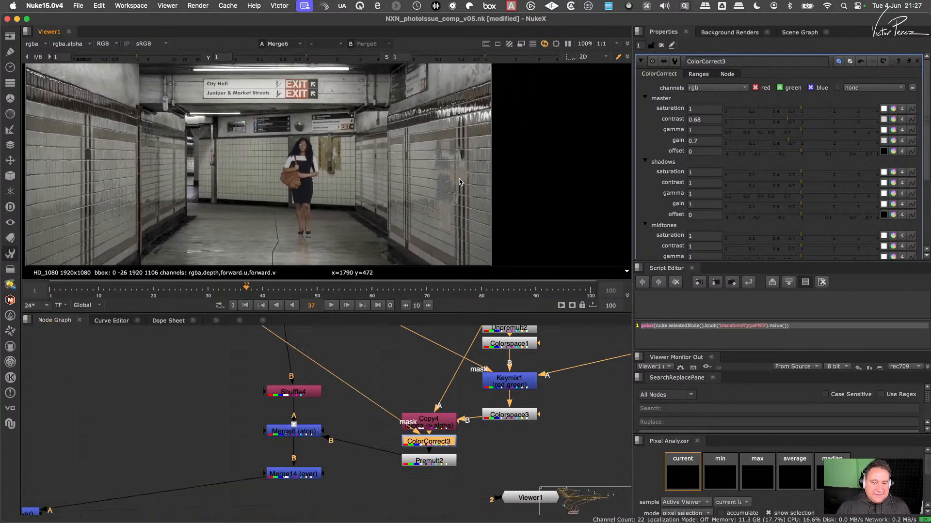
scroll(460, 178, up, 4)
scroll(474, 158, down, 3)
scroll(474, 157, up, 2)
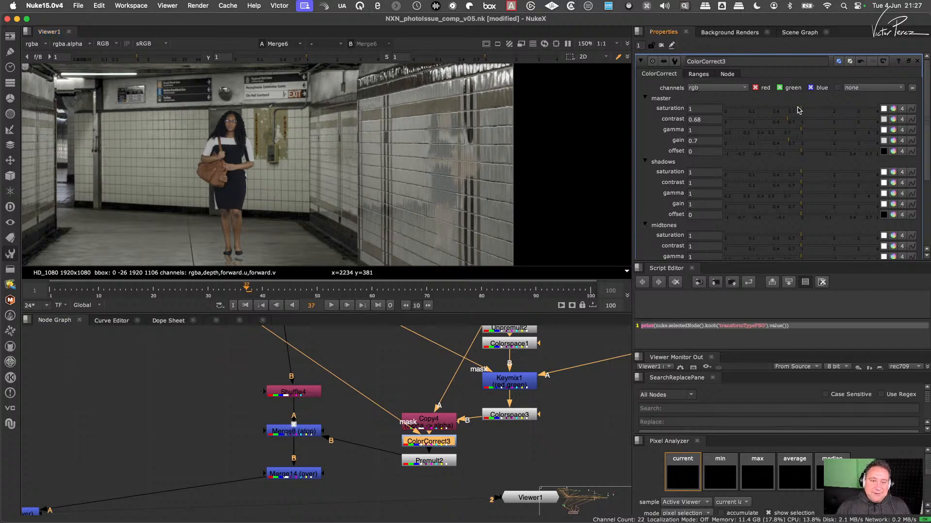
- Reduce ColorCorrect3's master saturation to 0.31 and check the reflection around the wall's dark band
drag(799, 110, 628, 116)
drag(707, 111, 650, 108)
scroll(443, 112, up, 5)
middle_drag(447, 103, 430, 162)
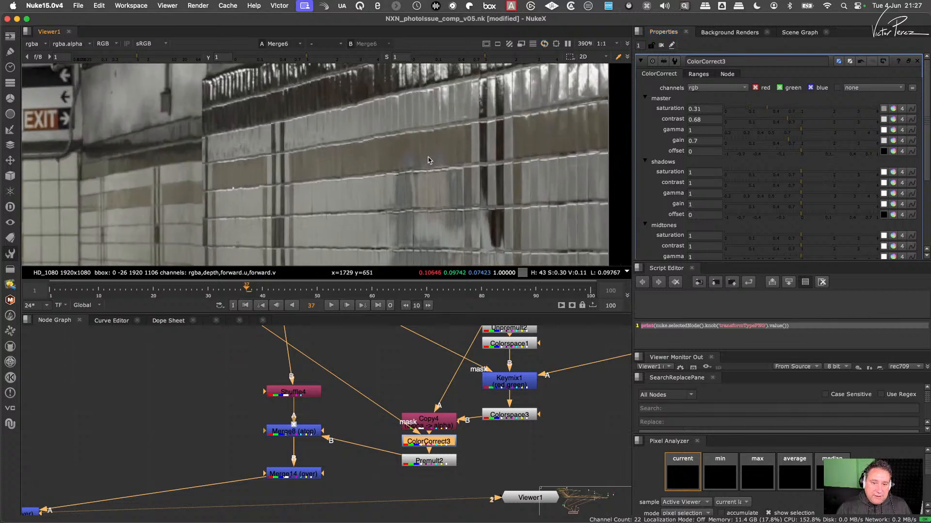
scroll(433, 160, up, 3)
- Shift ColorCorrect3's master saturation per channel to red 0.27, green -0.21 and blue 0.87
click(893, 109)
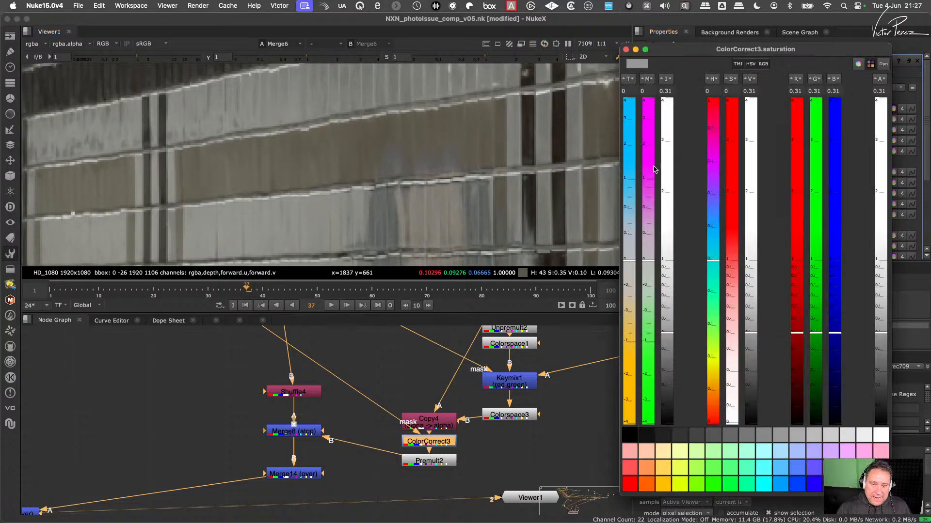
drag(632, 262, 631, 199)
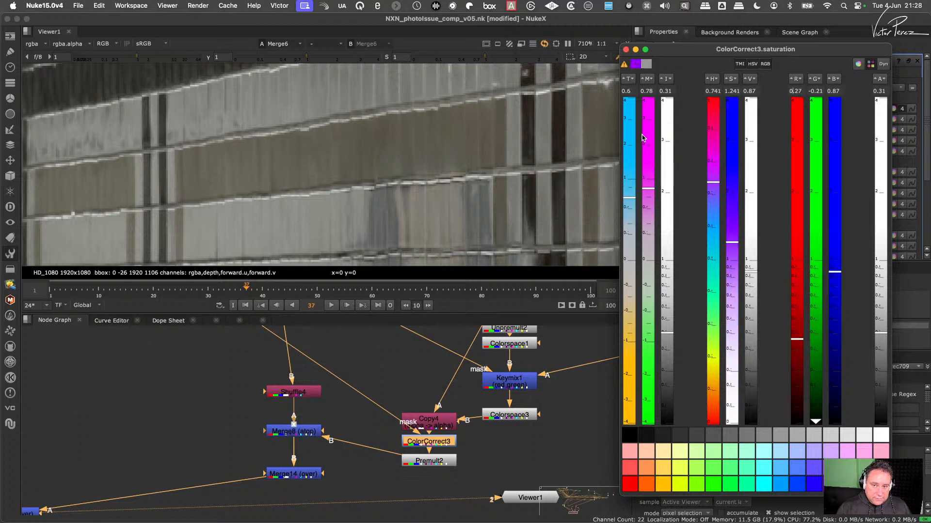
click(626, 50)
scroll(510, 159, down, 6)
scroll(511, 161, up, 5)
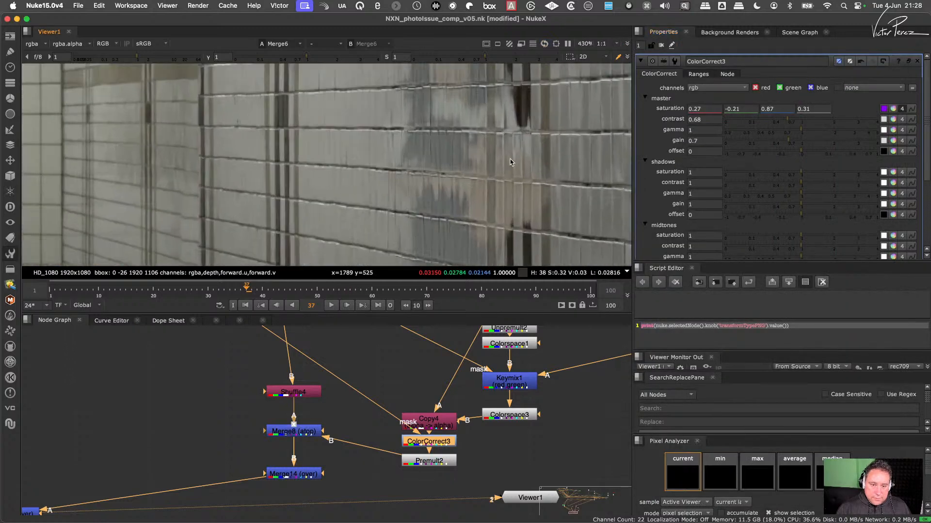
scroll(511, 162, down, 5)
scroll(514, 165, down, 8)
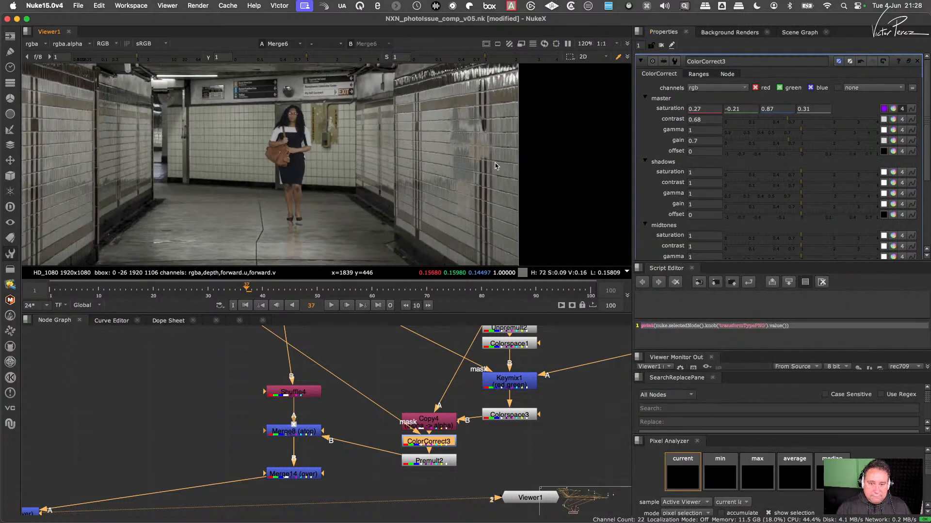
- Compare the wall reflection with the nodes from Unpremult2 through Premult2 disabled and enabled, both close up and in the full frame
scroll(355, 411, down, 5)
middle_drag(312, 436, 394, 423)
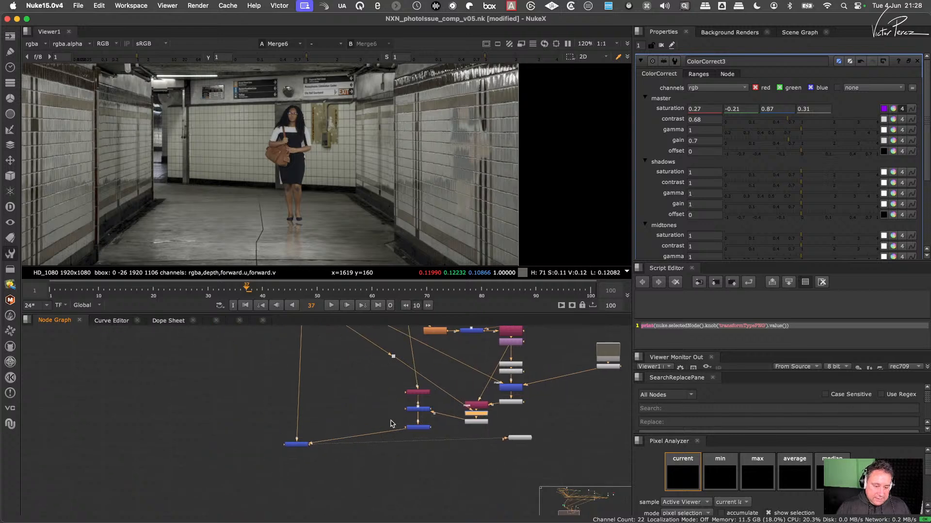
scroll(393, 420, up, 3)
middle_drag(457, 401, 387, 429)
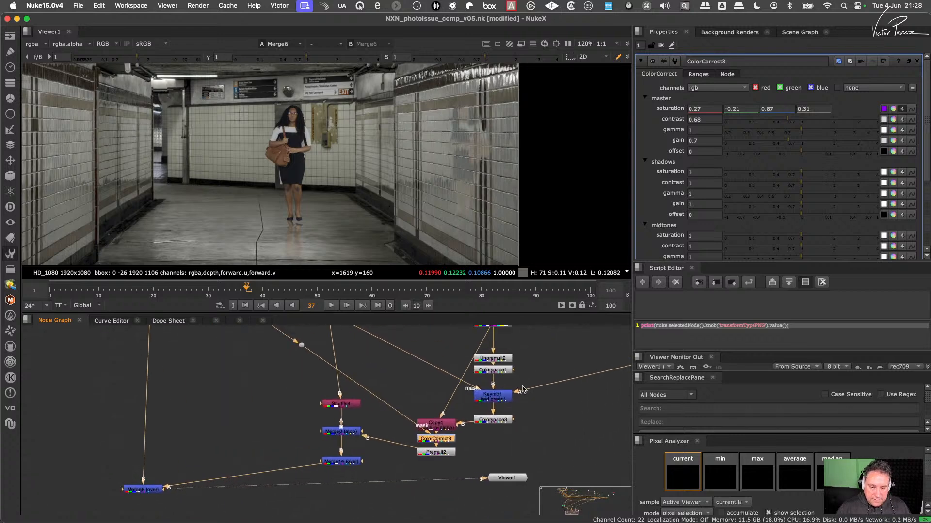
middle_drag(522, 389, 479, 428)
scroll(476, 399, down, 3)
drag(491, 386, 387, 492)
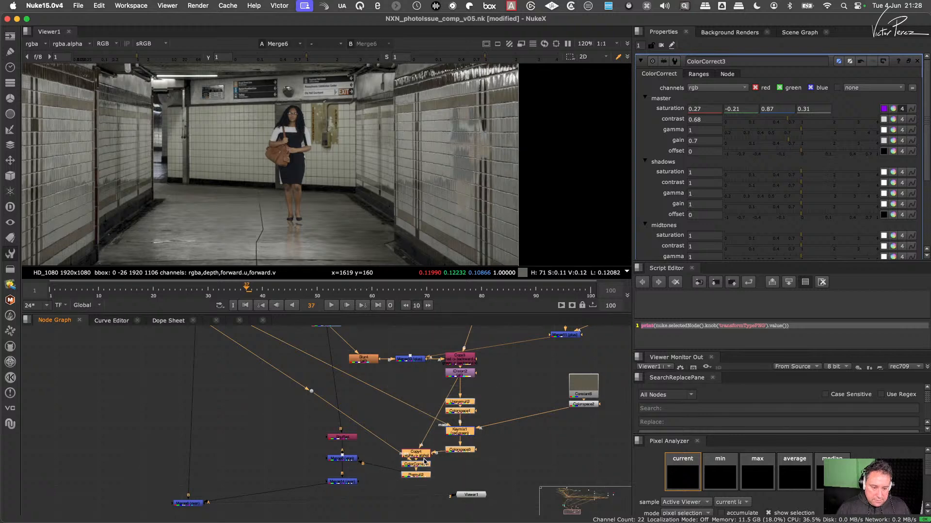
key(d)
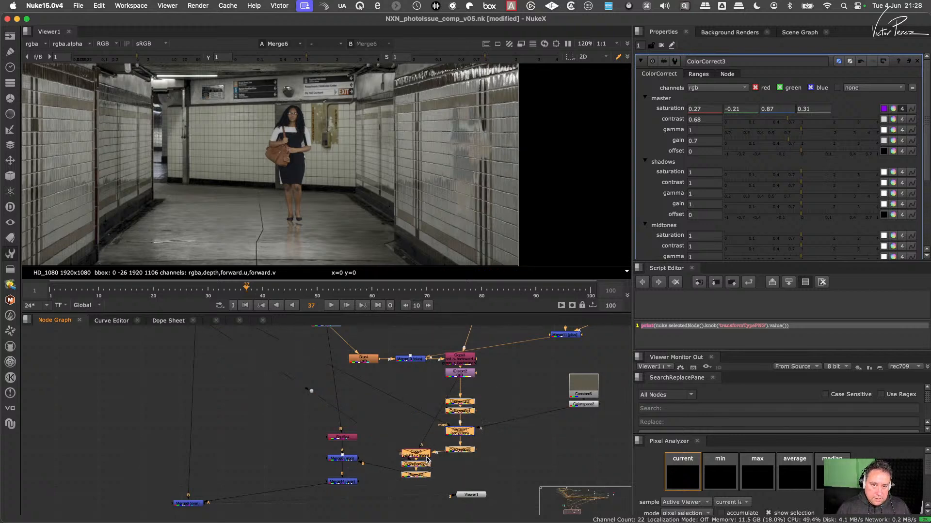
key(d)
scroll(507, 133, up, 5)
key(d)
key(d)
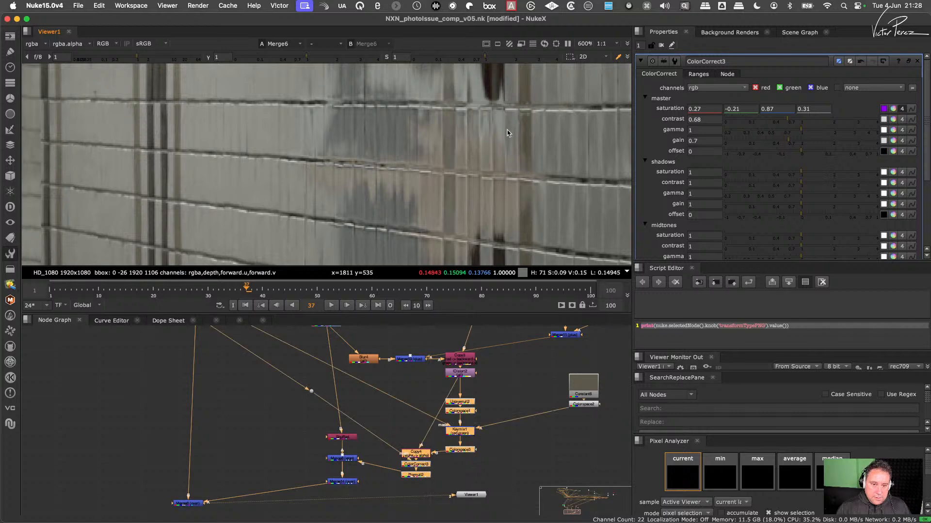
key(d)
key(d)
scroll(533, 131, down, 6)
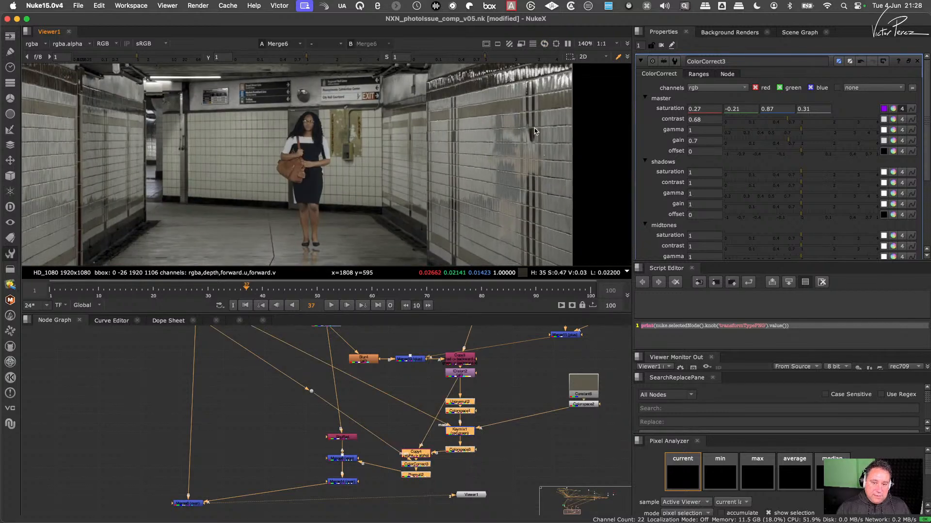
scroll(534, 131, down, 2)
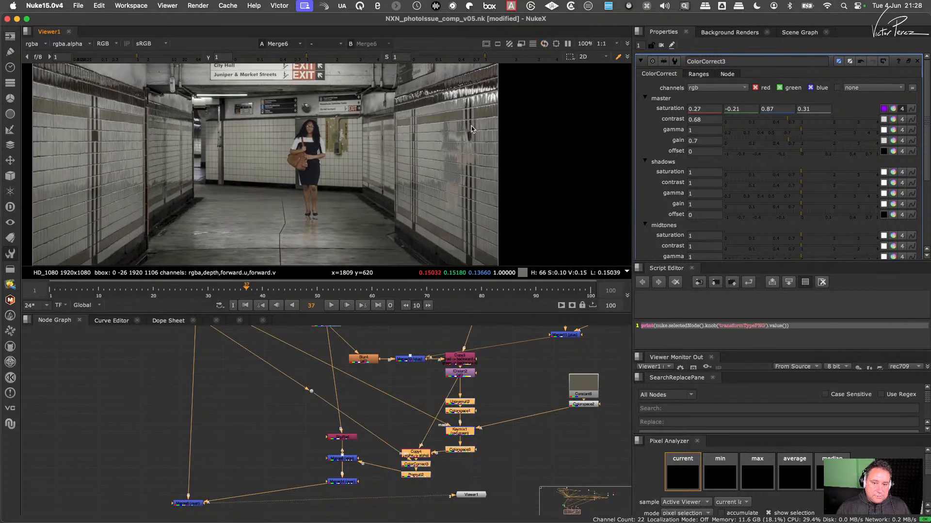
scroll(472, 130, up, 3)
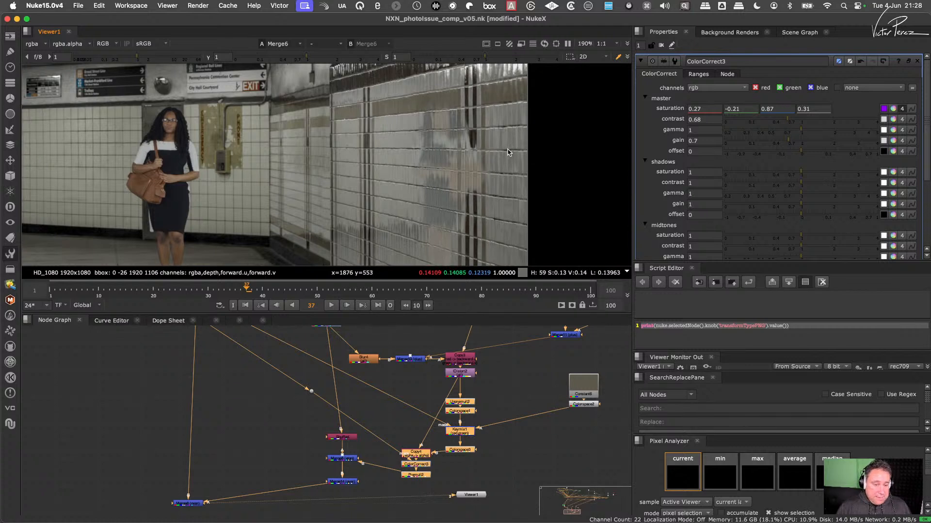
middle_drag(512, 377, 494, 432)
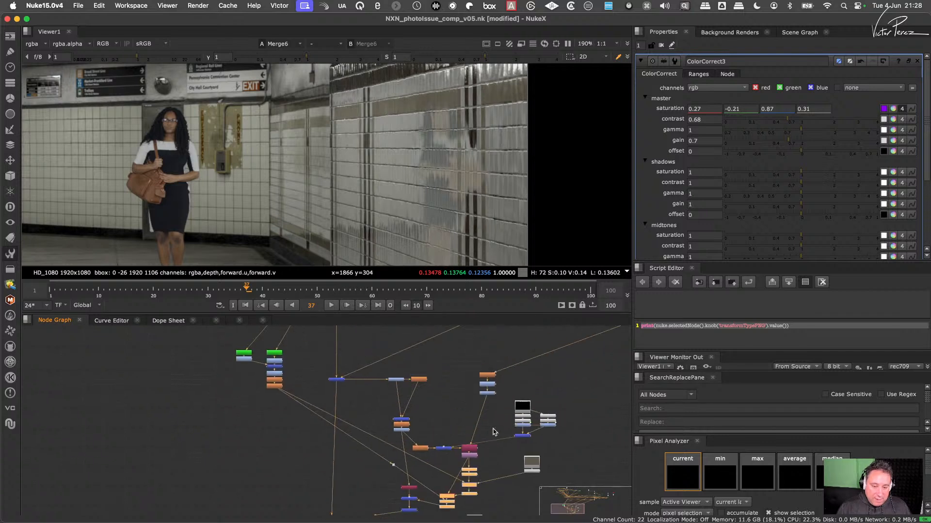
- Align the three-node column ending in Grade10 vertically above the Copy node that feeds IDistort2
scroll(469, 382, up, 4)
drag(465, 348, 500, 419)
drag(499, 379, 469, 387)
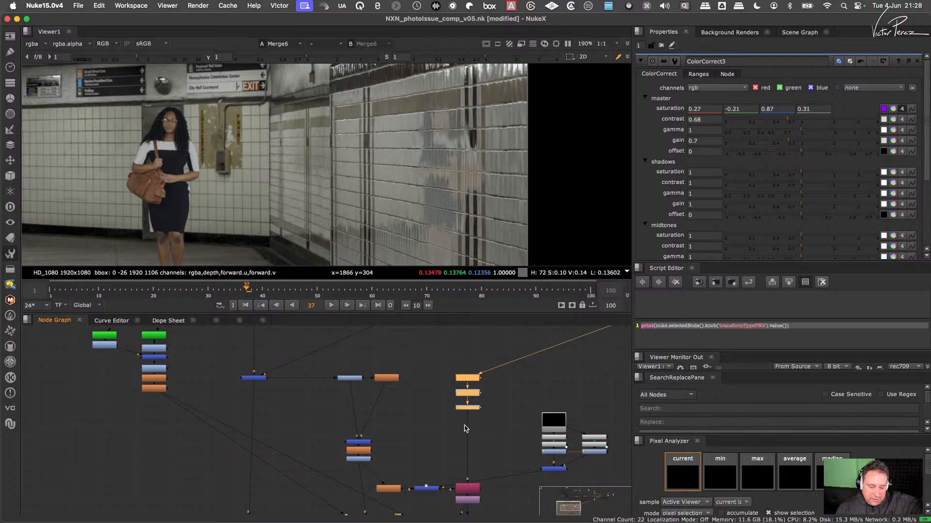
- Move the Constant5 and Noise branch up and route its output through a Dot placed straight above the merge beside Blur4
middle_drag(462, 427, 454, 362)
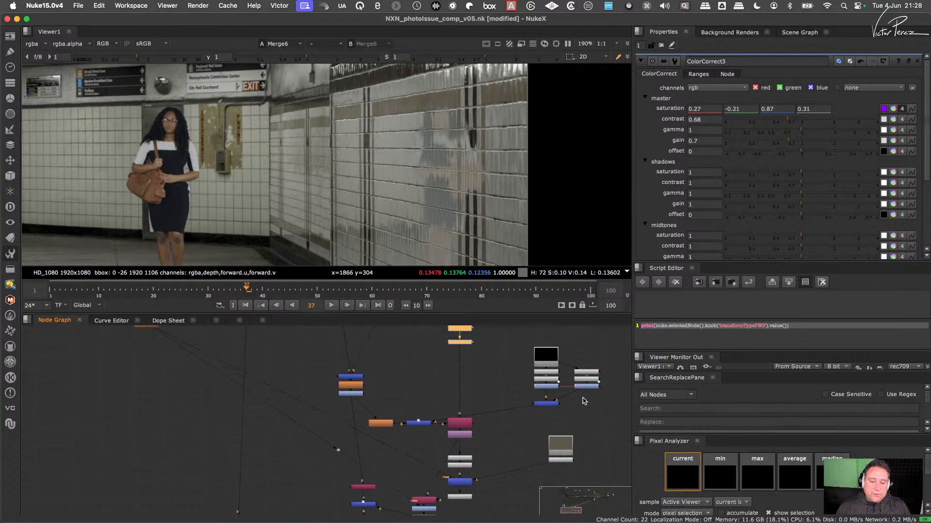
middle_drag(583, 400, 542, 418)
drag(573, 347, 470, 453)
drag(506, 425, 376, 390)
scroll(378, 395, up, 2)
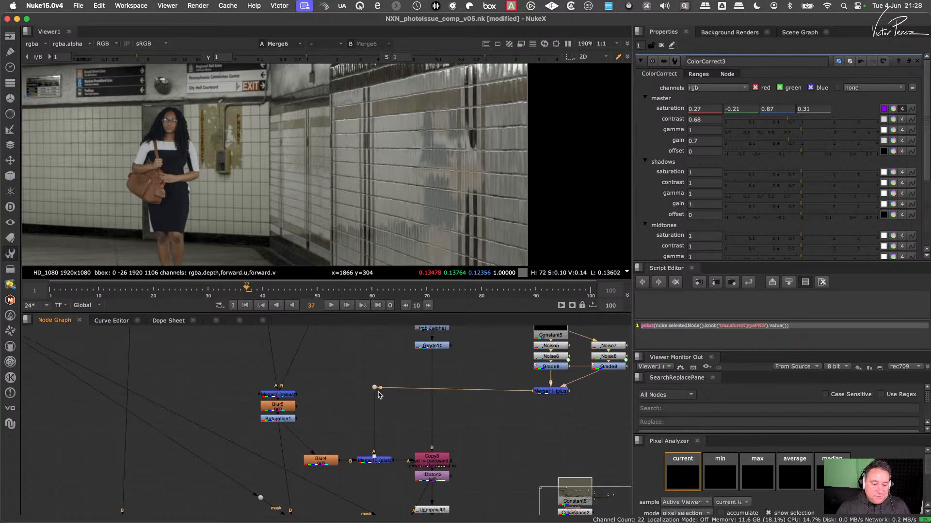
- Shift the nodes from Unpremult2 through Colorspace3 up closer to IDistort2, and select Copy4
scroll(422, 410, down, 3)
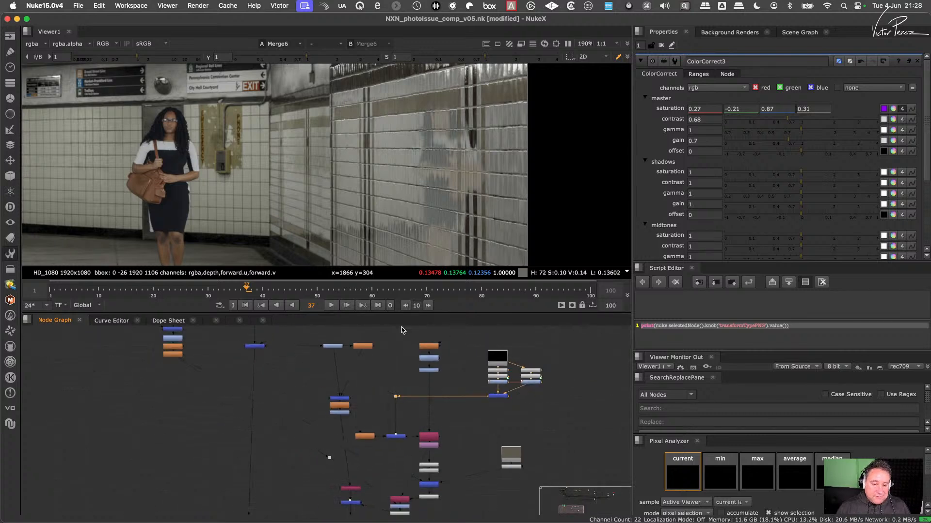
scroll(428, 431, up, 3)
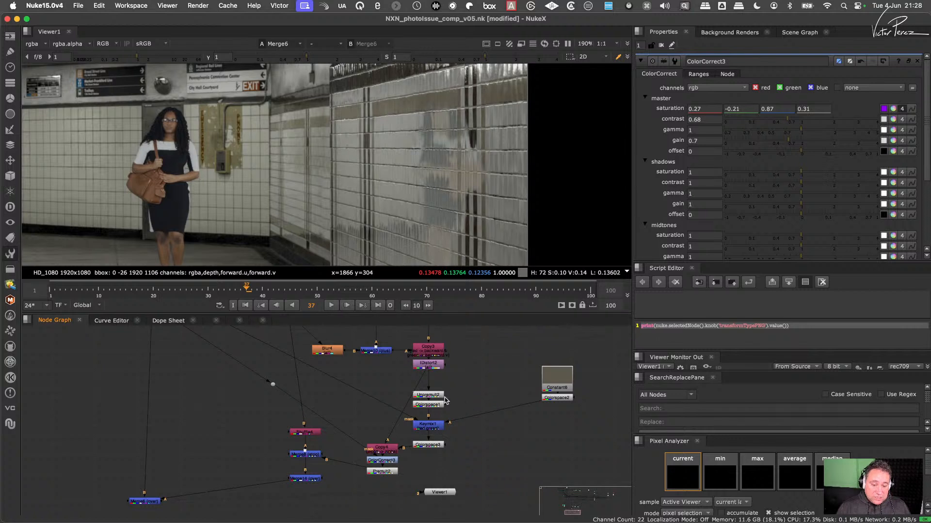
drag(433, 395, 432, 439)
click(394, 451)
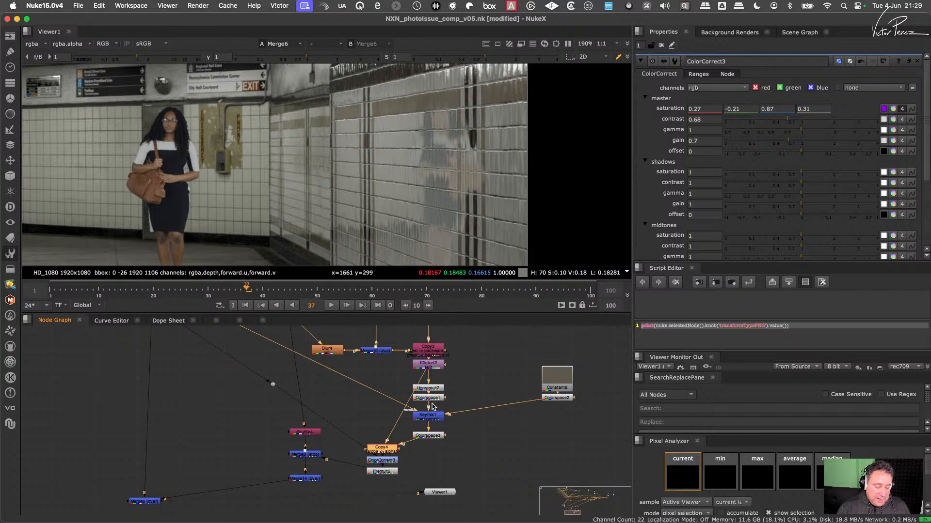
- Check the wall reflection beside the woman both close up and in a wider view, and save the script
scroll(464, 180, down, 2)
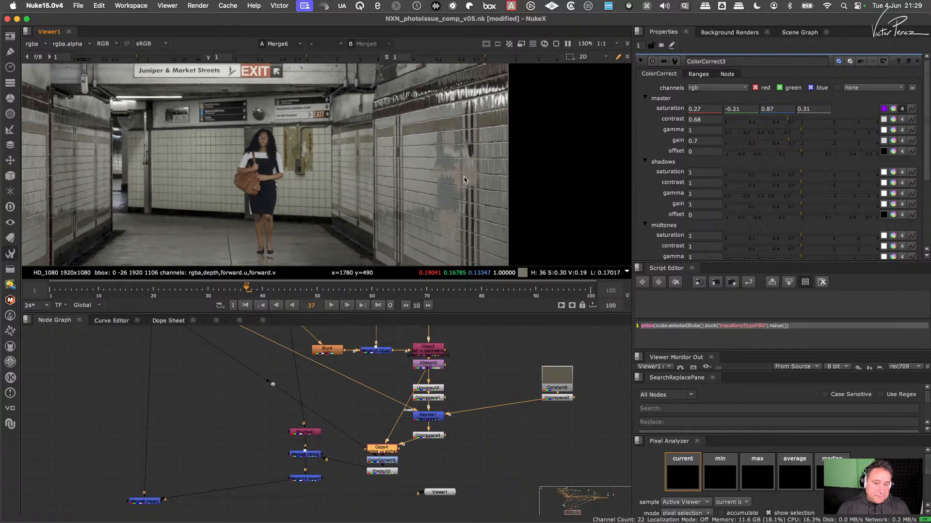
scroll(464, 179, up, 2)
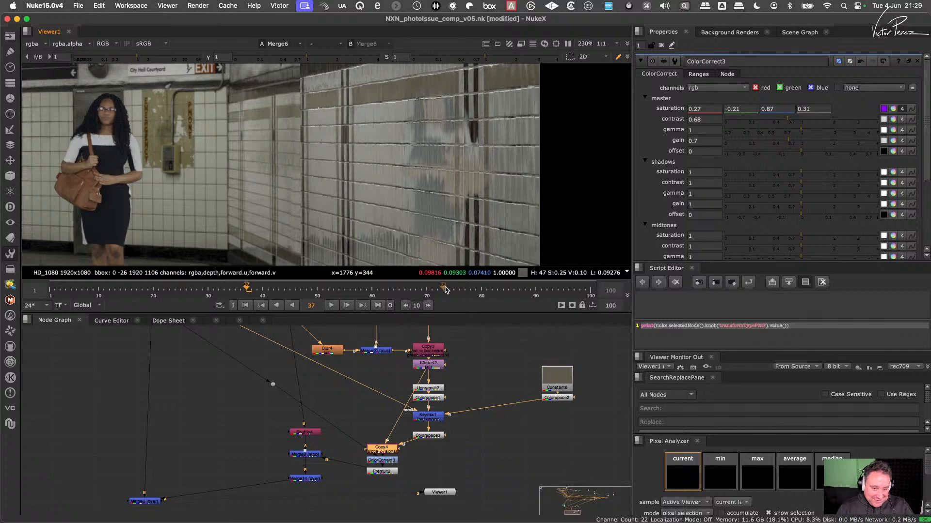
scroll(474, 211, down, 3)
scroll(395, 124, up, 3)
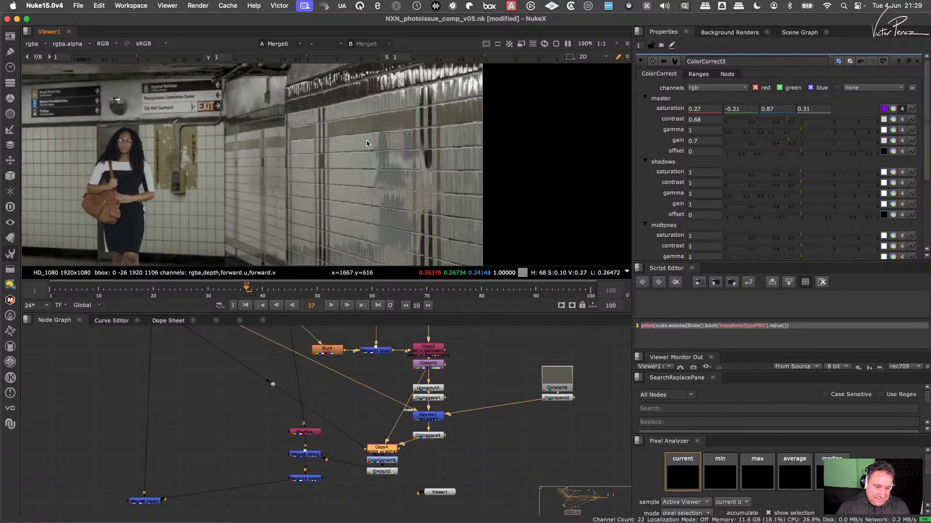
scroll(368, 144, down, 5)
scroll(351, 164, up, 3)
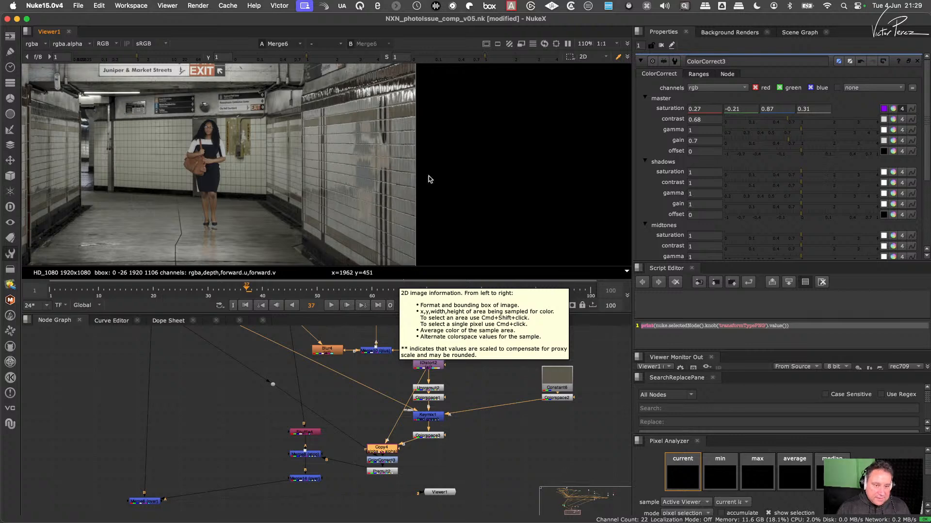
key(super+s)
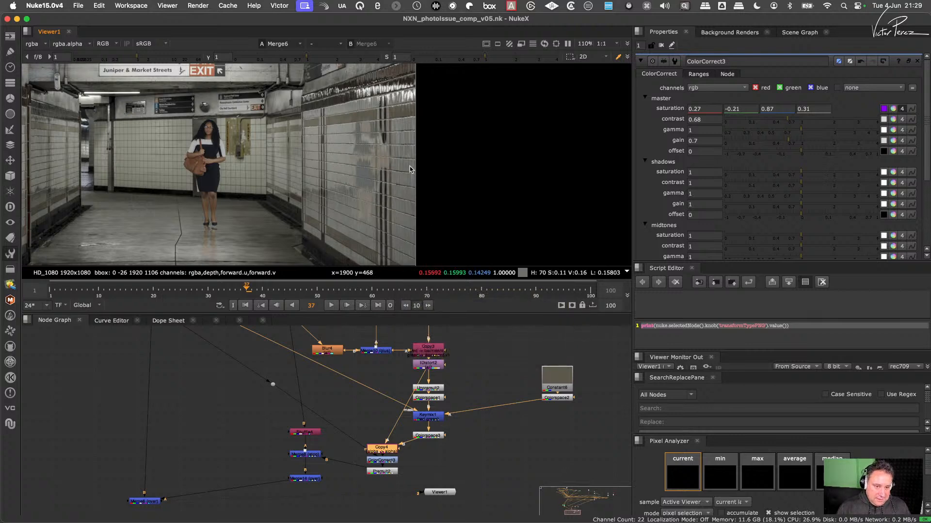
- Inspect the reflection near the wall's dark band at high magnification, save the script again and clear the node selection
scroll(398, 172, down, 4)
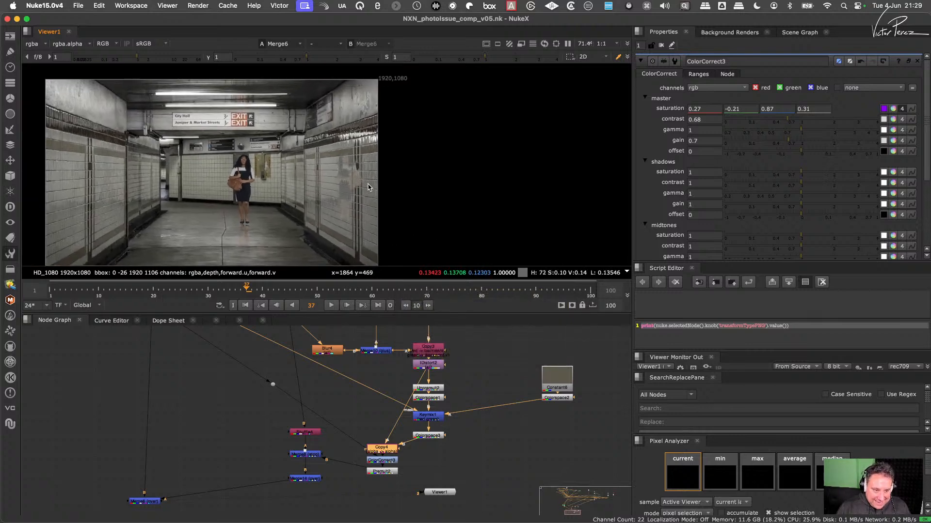
scroll(366, 189, up, 3)
scroll(385, 148, up, 3)
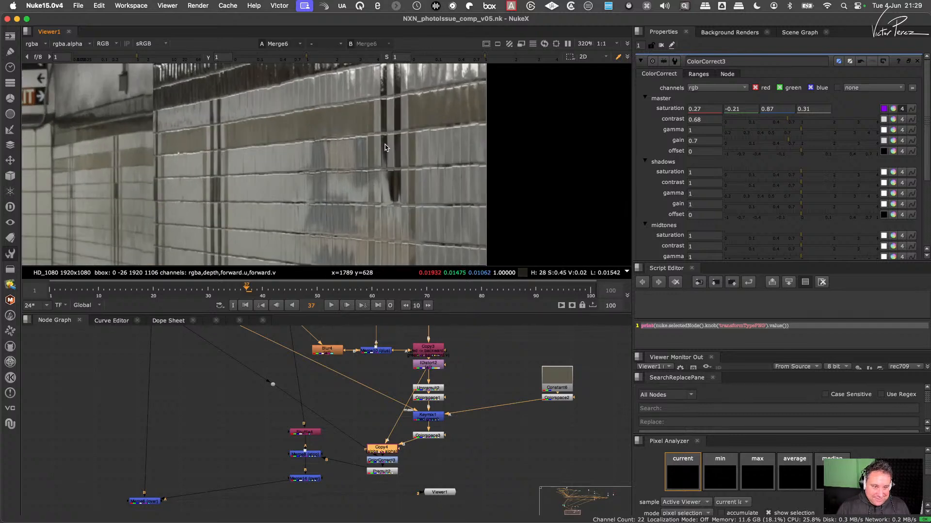
scroll(385, 148, down, 3)
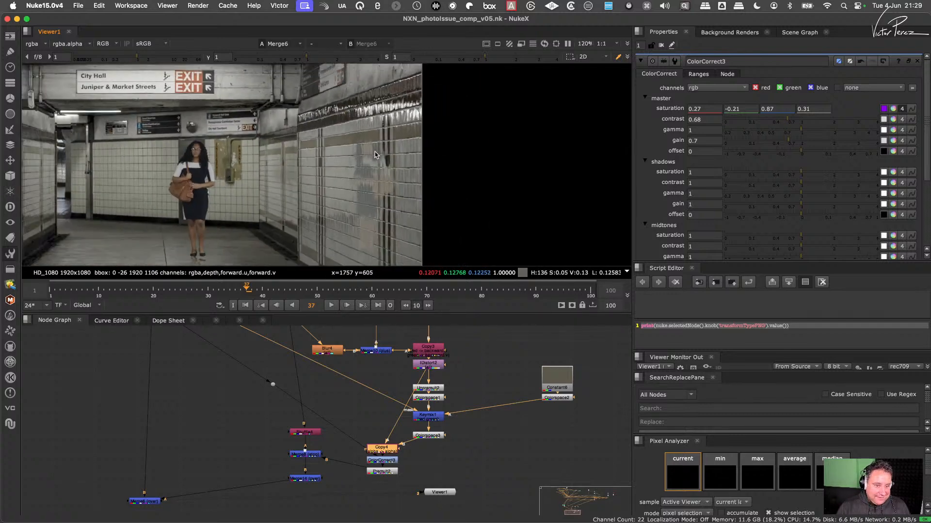
middle_drag(377, 147, 353, 146)
key(super+s)
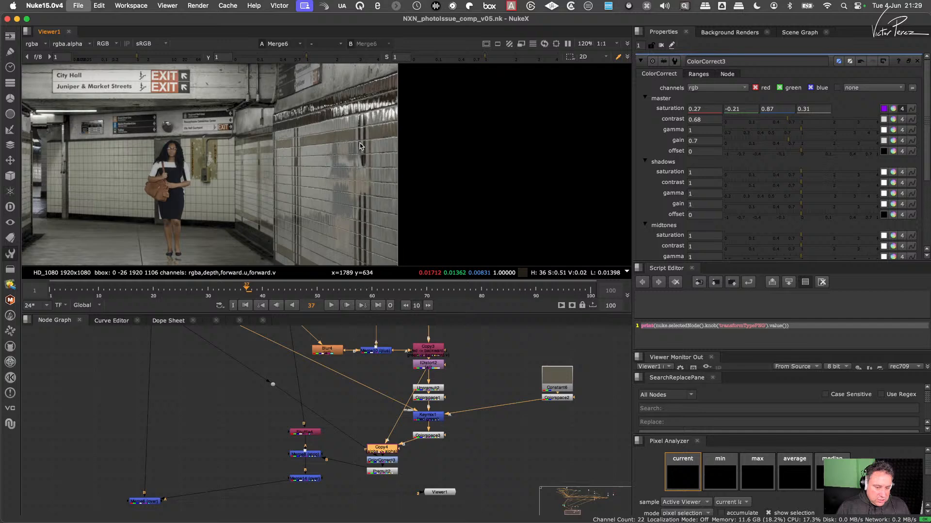
click(486, 368)
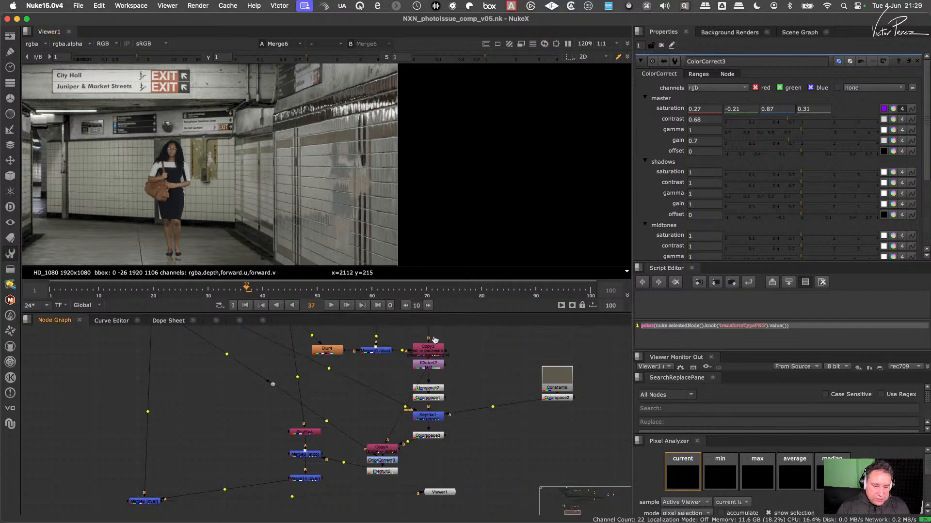
- Switch to das element, look through the ocean wave clips in its ingest list, and minimize it to return to Nuke
key(super+Tab)
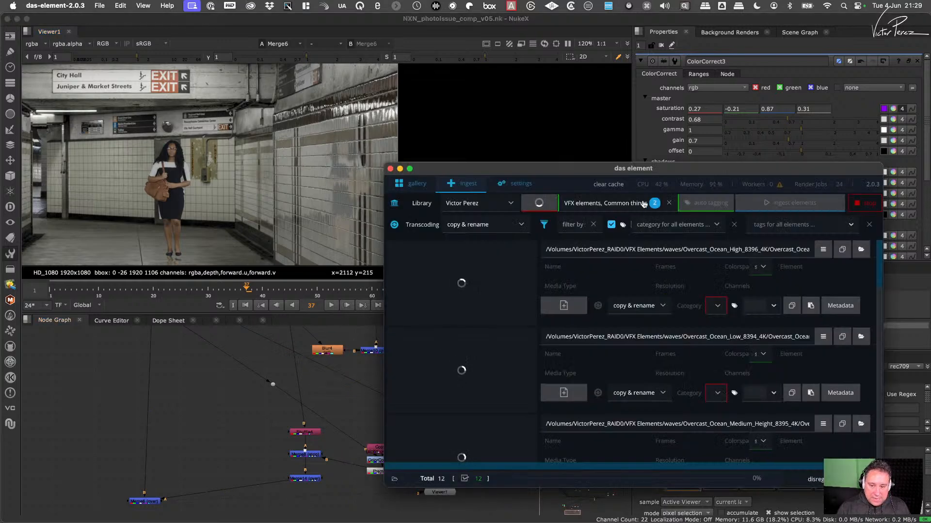
drag(672, 169, 573, 139)
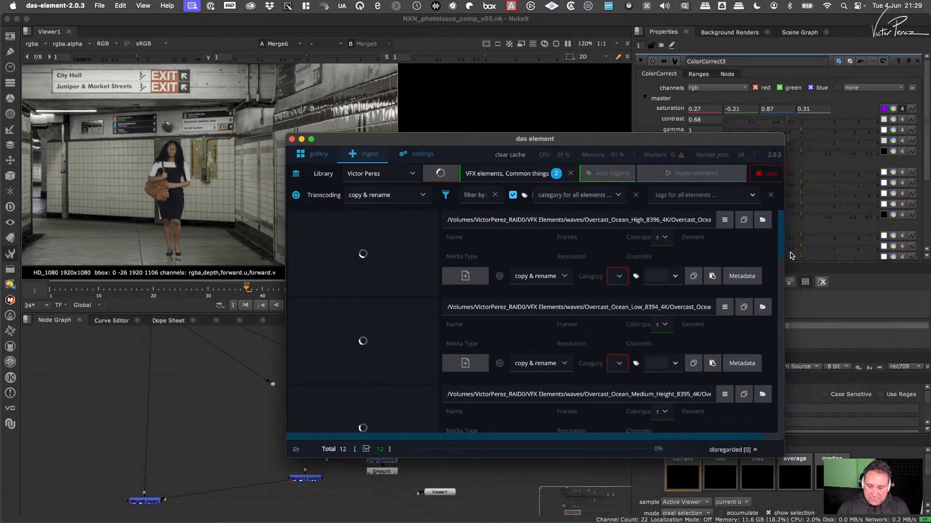
scroll(783, 240, down, 5)
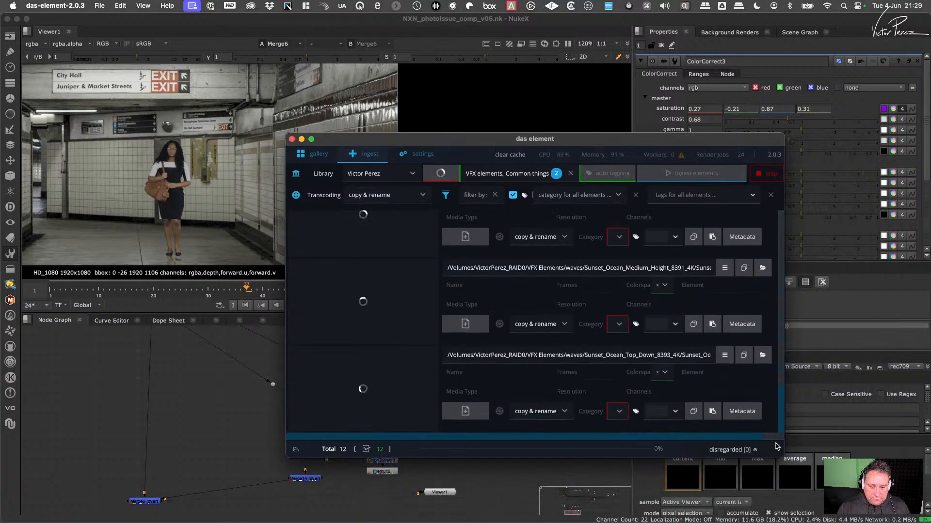
drag(777, 447, 780, 214)
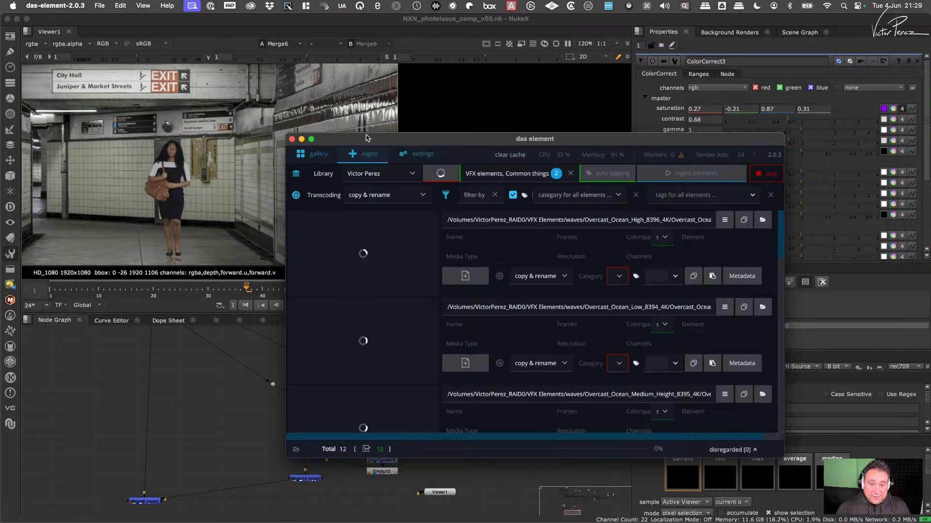
drag(359, 142, 394, 173)
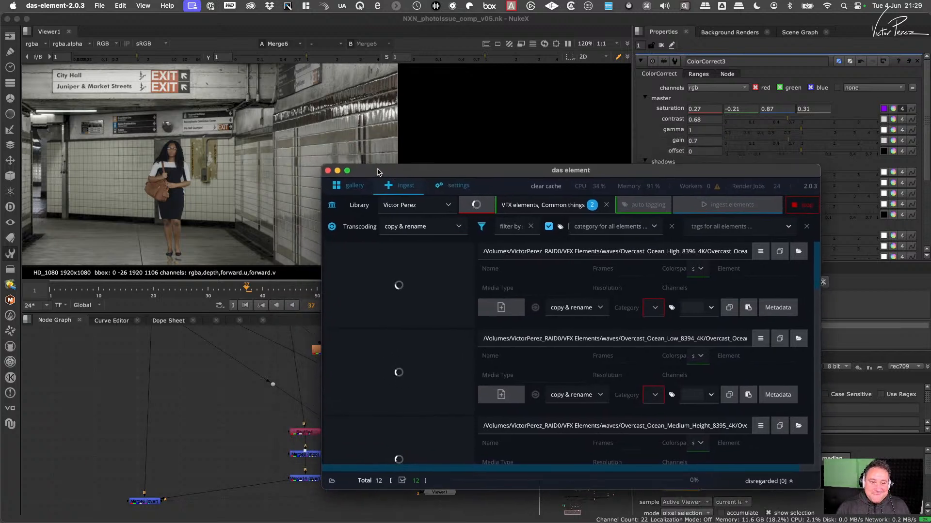
click(338, 171)
click(490, 375)
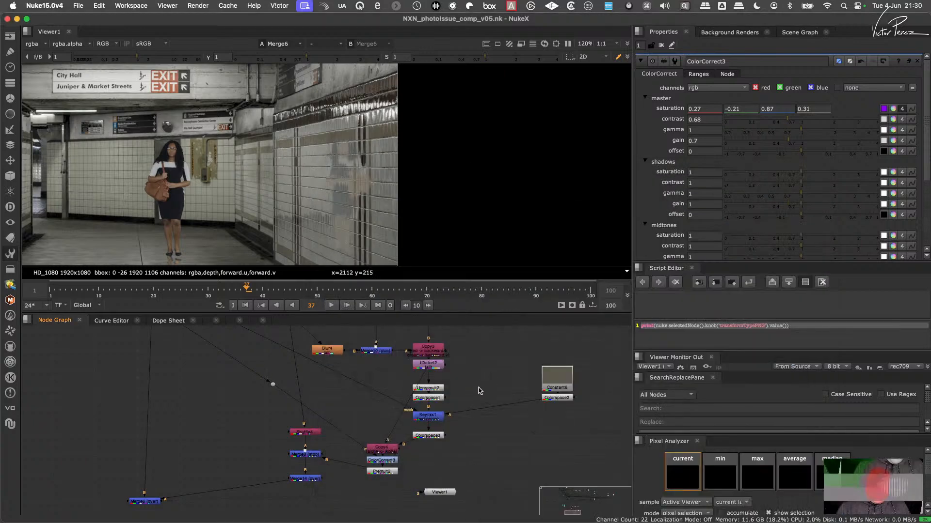